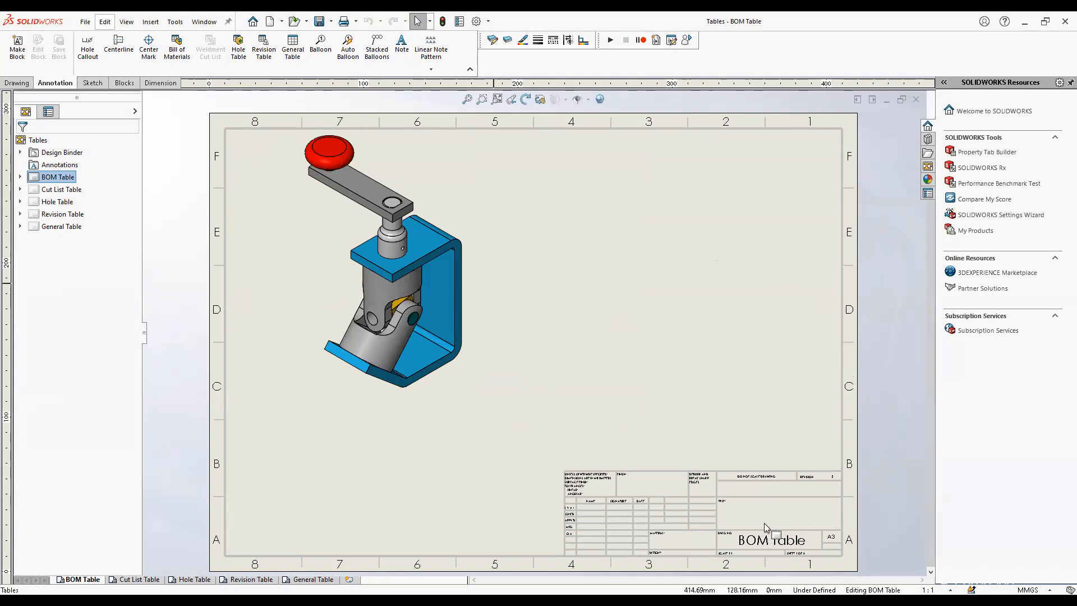
pyautogui.rightClick(595, 221)
pyautogui.moveTo(662, 475)
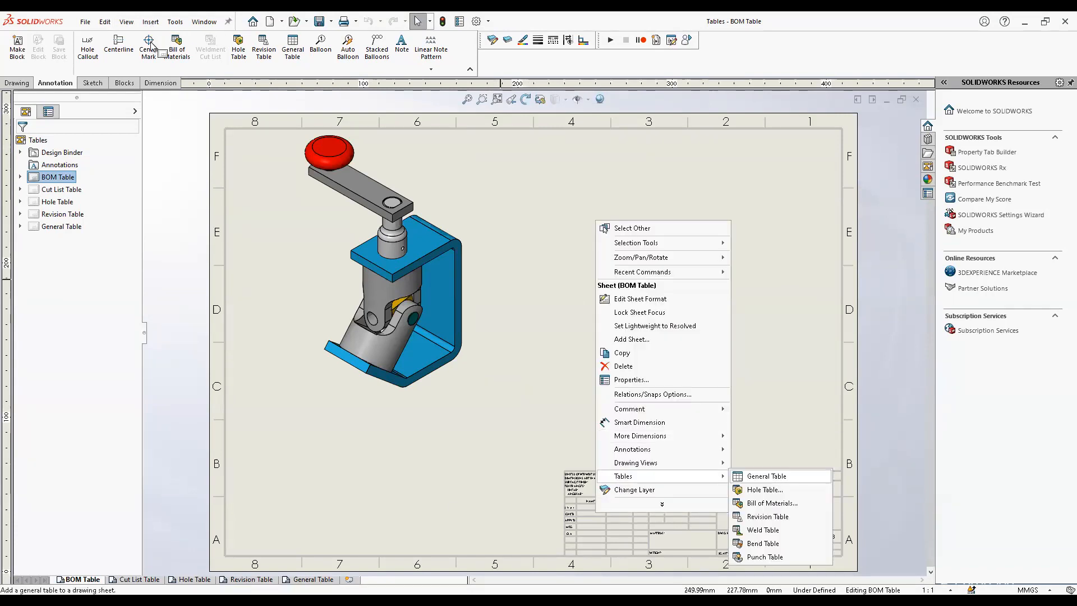
pyautogui.press('Escape')
pyautogui.click(150, 22)
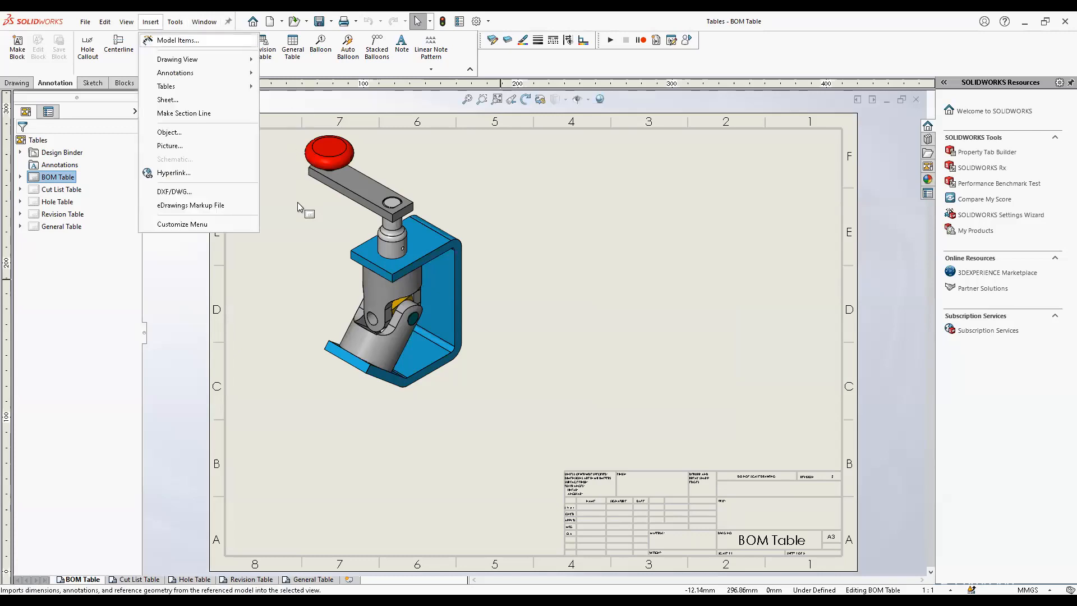
pyautogui.moveTo(198, 86)
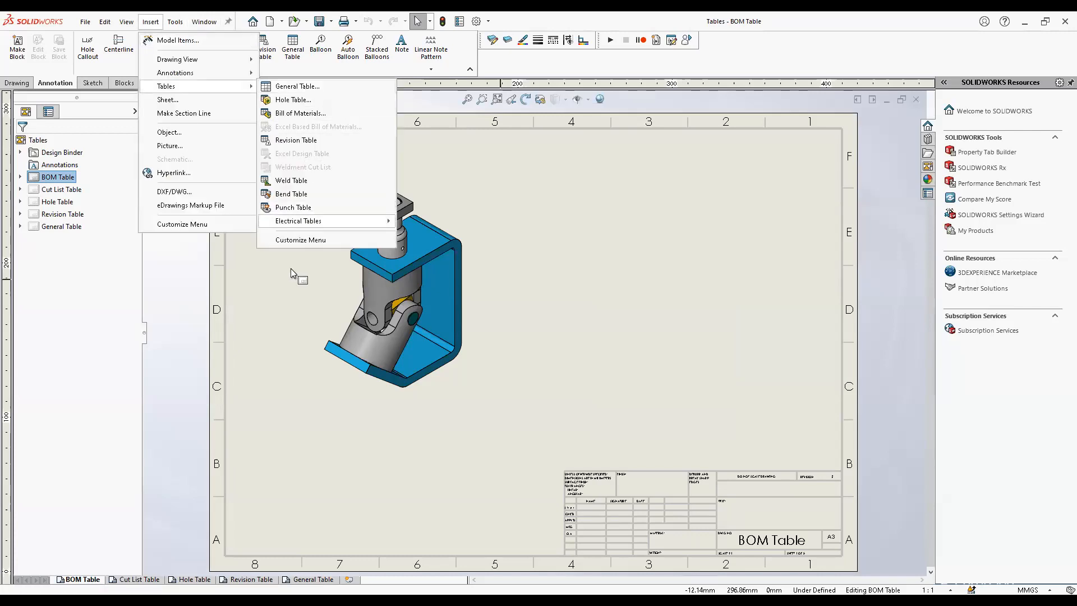
pyautogui.click(256, 359)
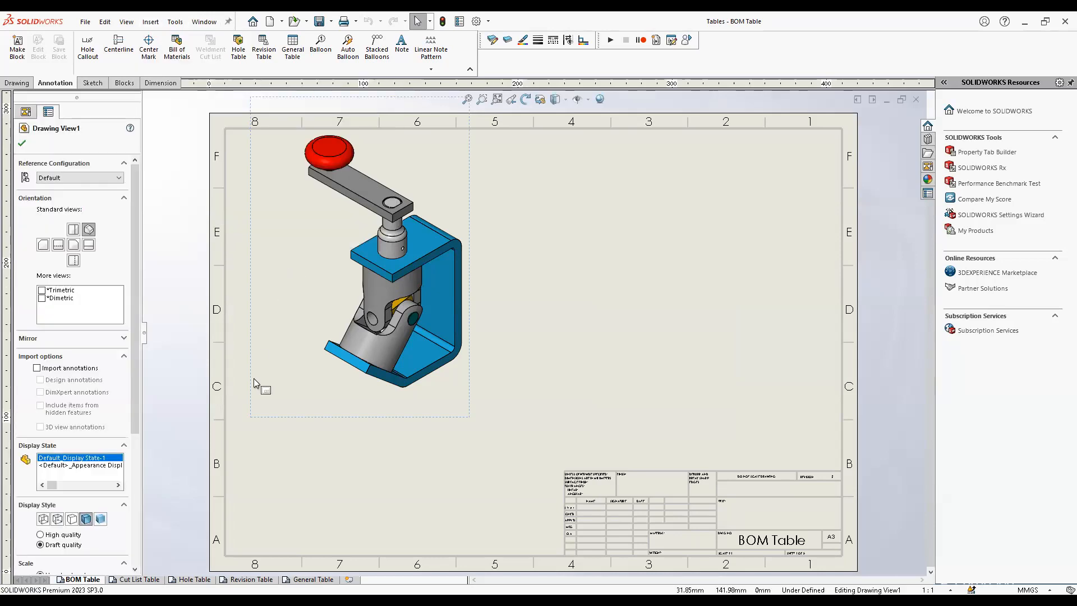
pyautogui.click(282, 448)
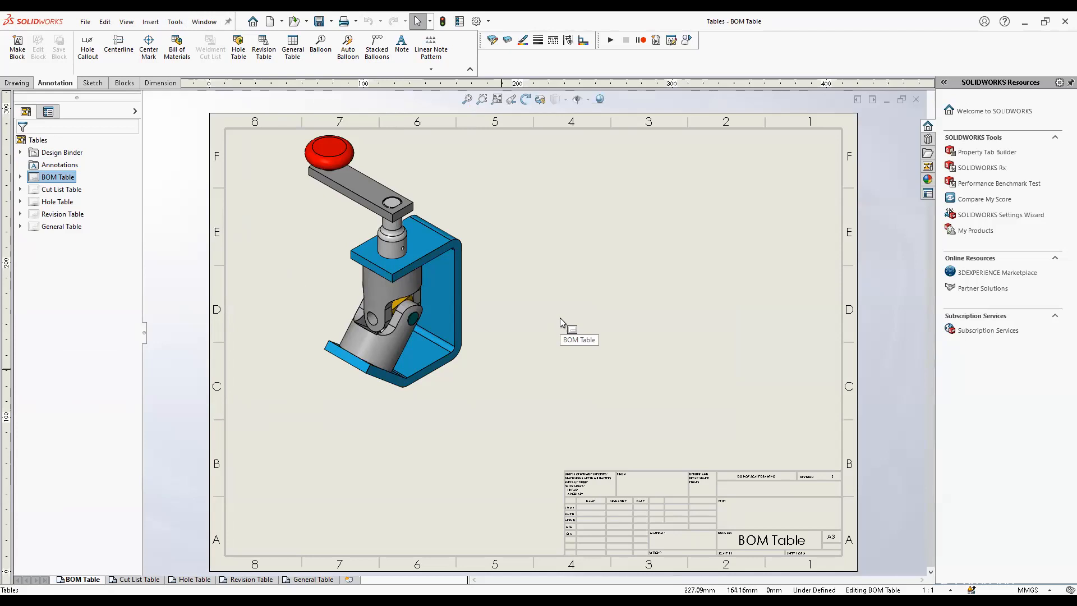
# Start a bill of materials for the crank assembly view and review its template, anchor position and configuration options
pyautogui.click(177, 49)
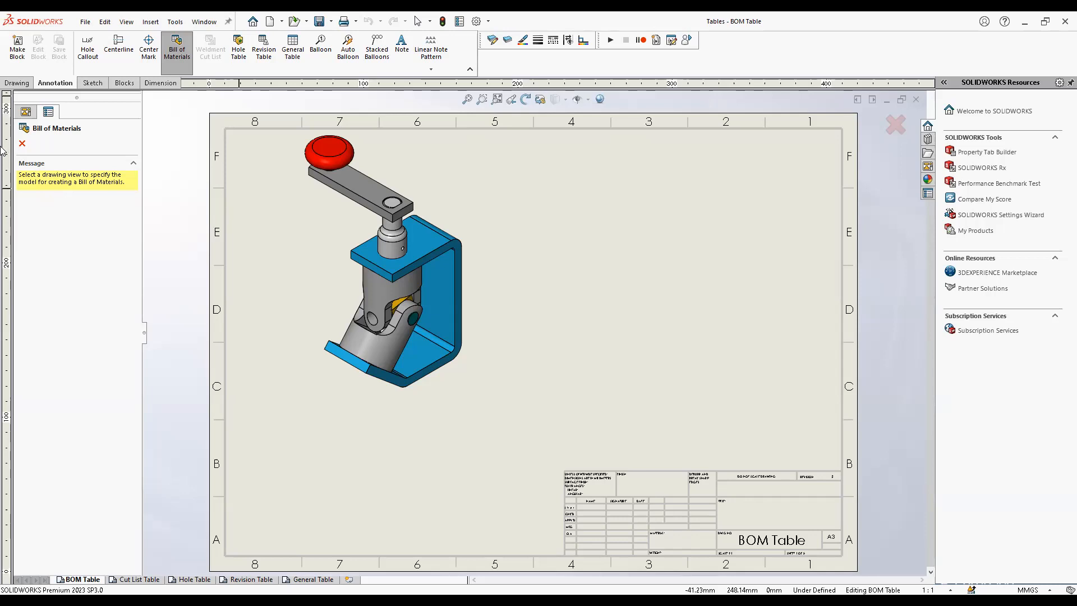
pyautogui.click(308, 204)
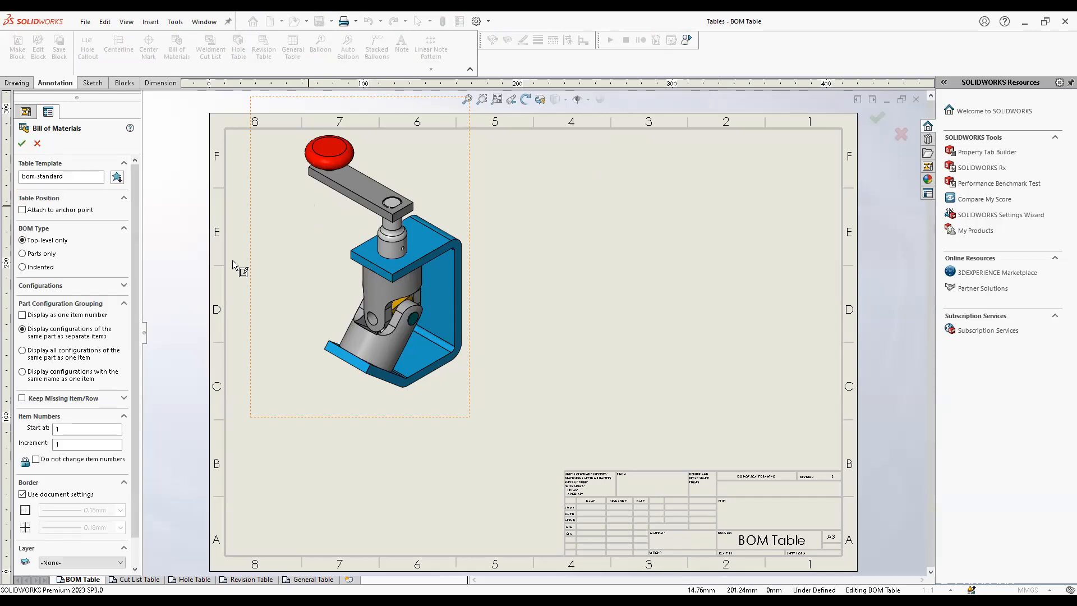
pyautogui.click(84, 180)
pyautogui.click(66, 212)
pyautogui.click(65, 211)
pyautogui.click(105, 286)
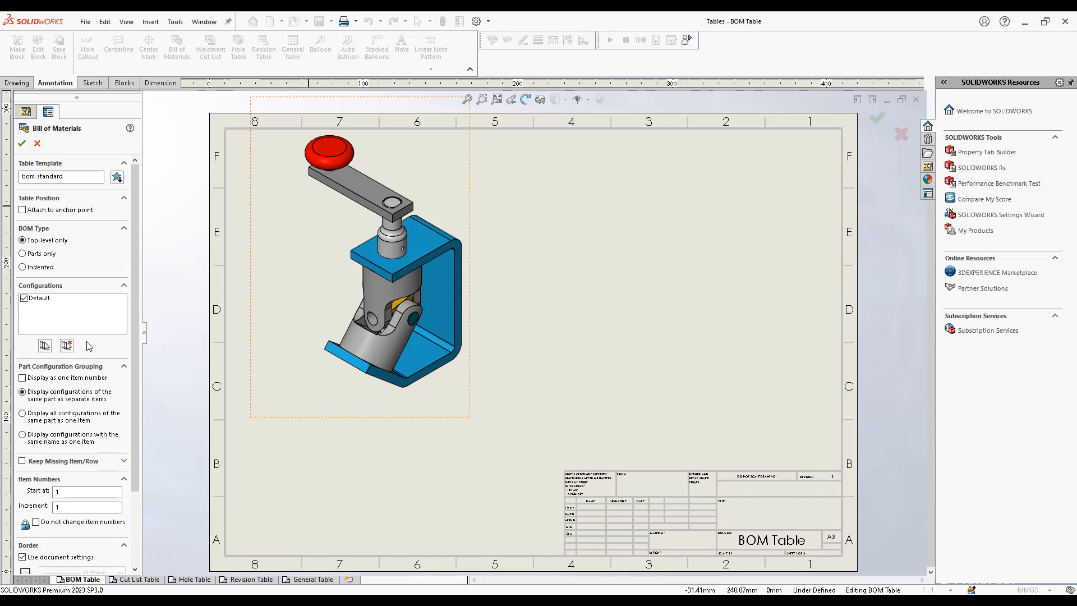
pyautogui.click(98, 289)
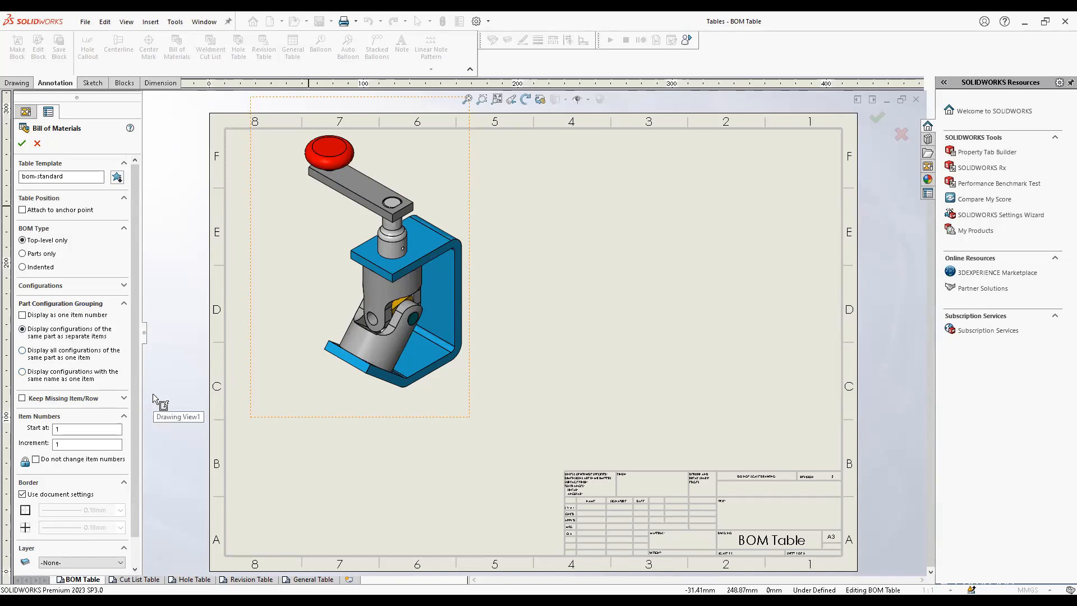
# Examine the missing-row, item numbering, border, layer and text format options of the bill of materials
pyautogui.scroll(-2, 140, 411)
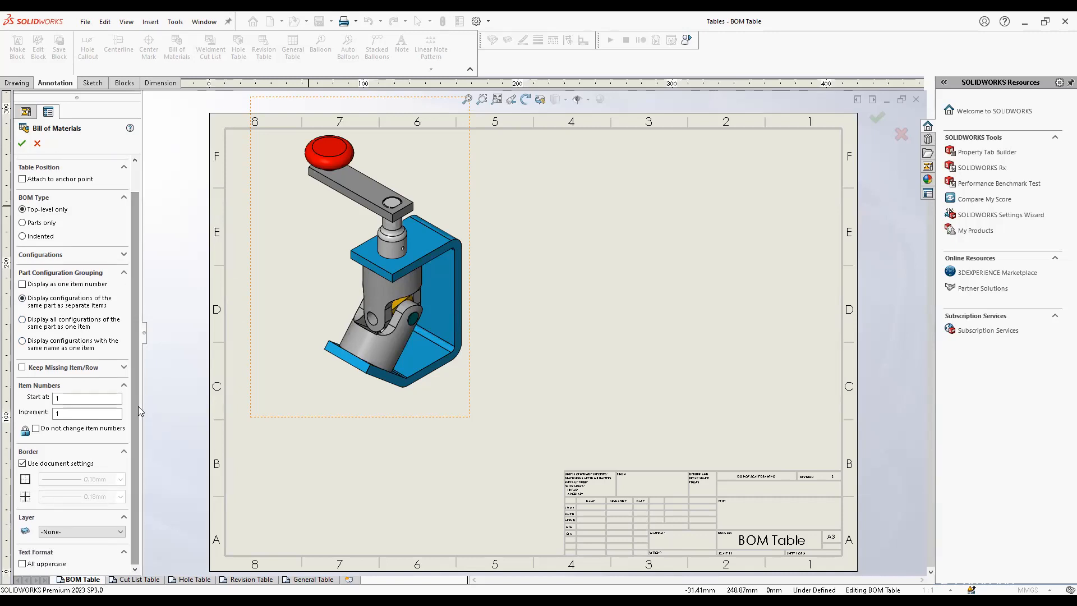
pyautogui.click(124, 367)
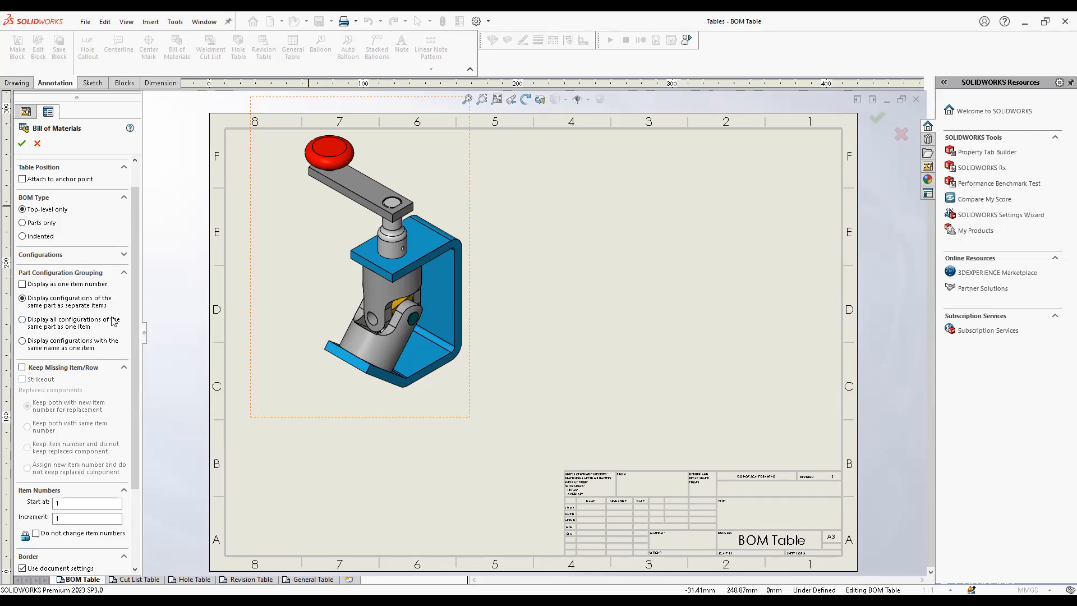
pyautogui.scroll(-3, 138, 393)
pyautogui.scroll(-1, 132, 457)
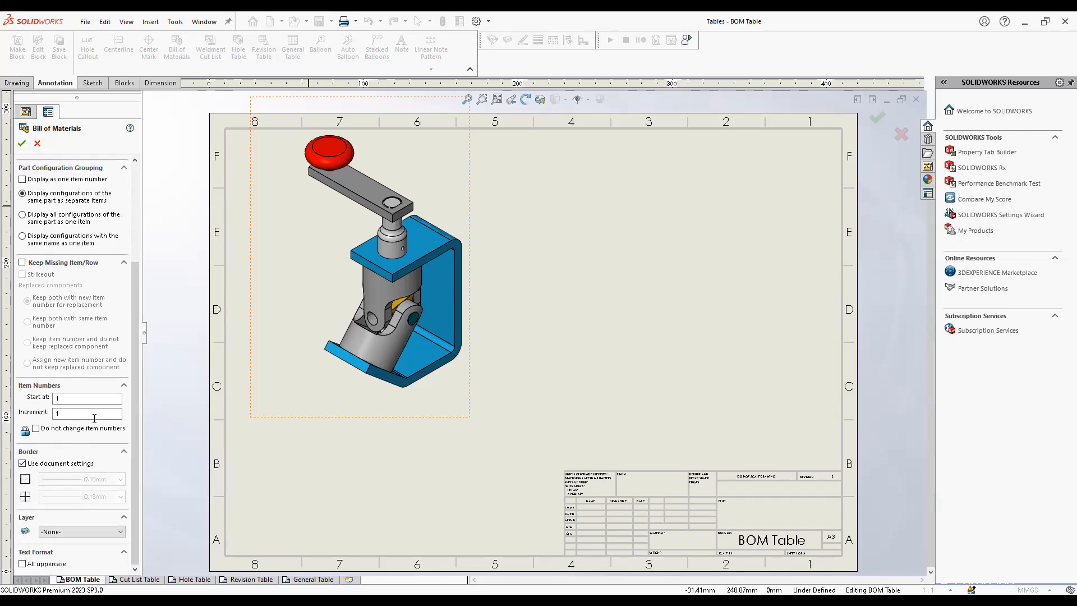
pyautogui.click(65, 398)
pyautogui.click(49, 430)
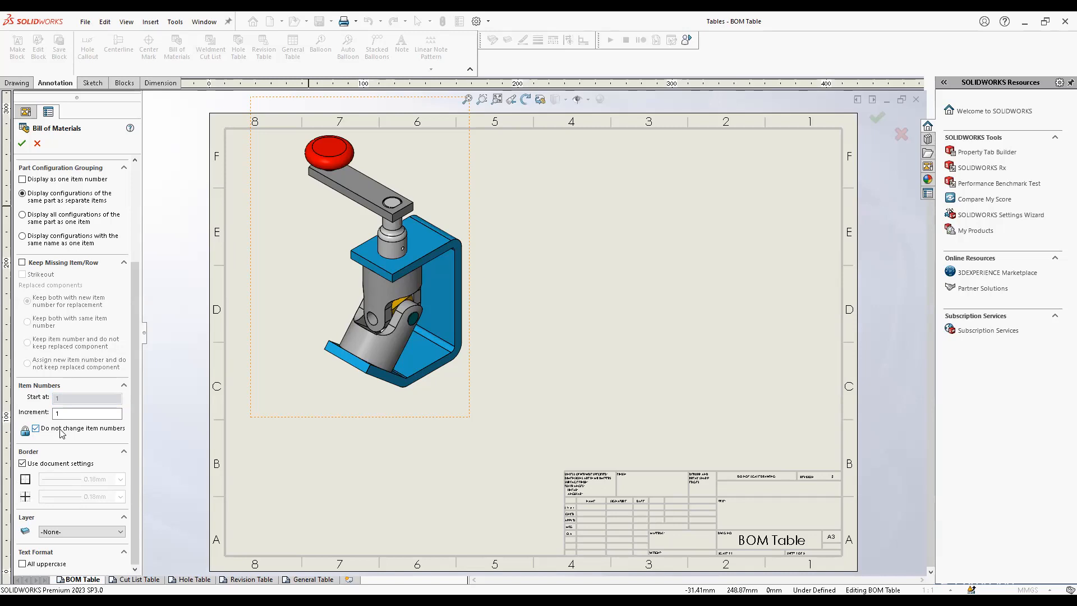
pyautogui.click(60, 429)
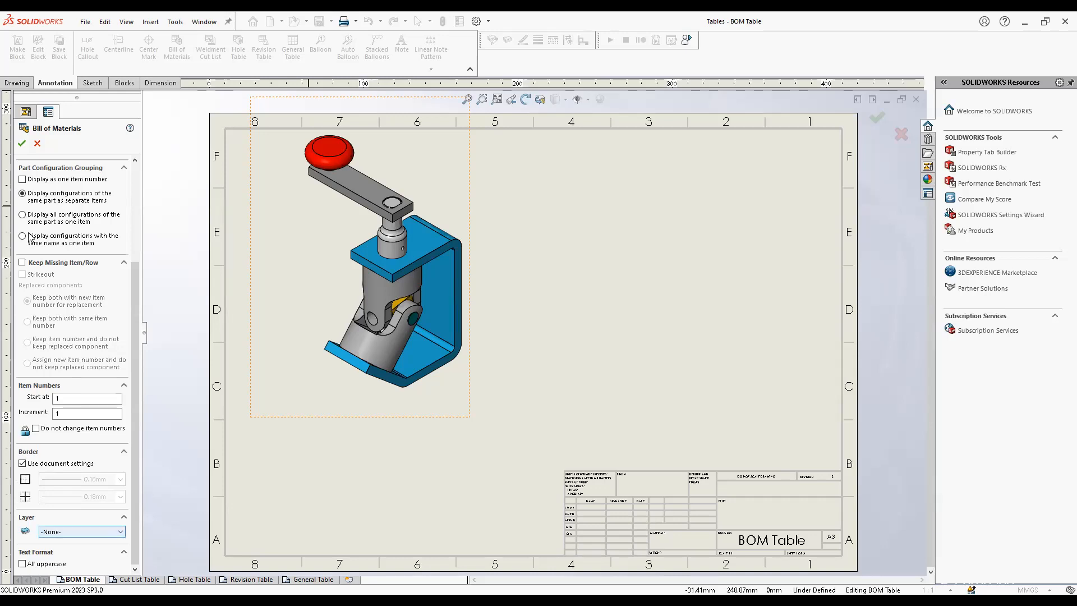
# Accept the top-level only bill of materials and place it in the empty area beside the assembly view, near the sheet's upper edge
pyautogui.scroll(3, 132, 288)
pyautogui.scroll(2, 135, 235)
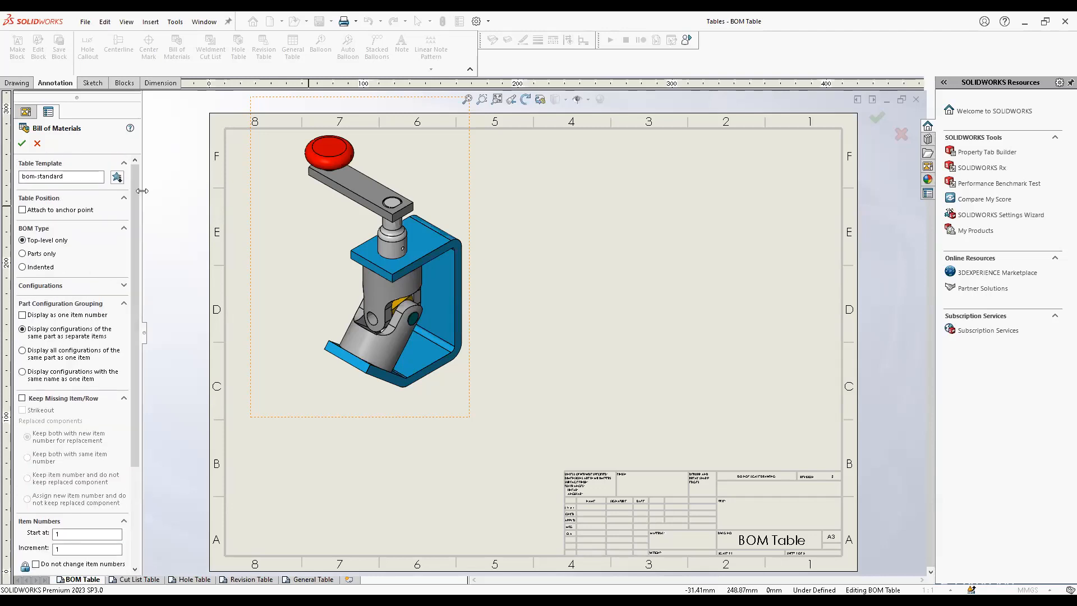
pyautogui.click(22, 144)
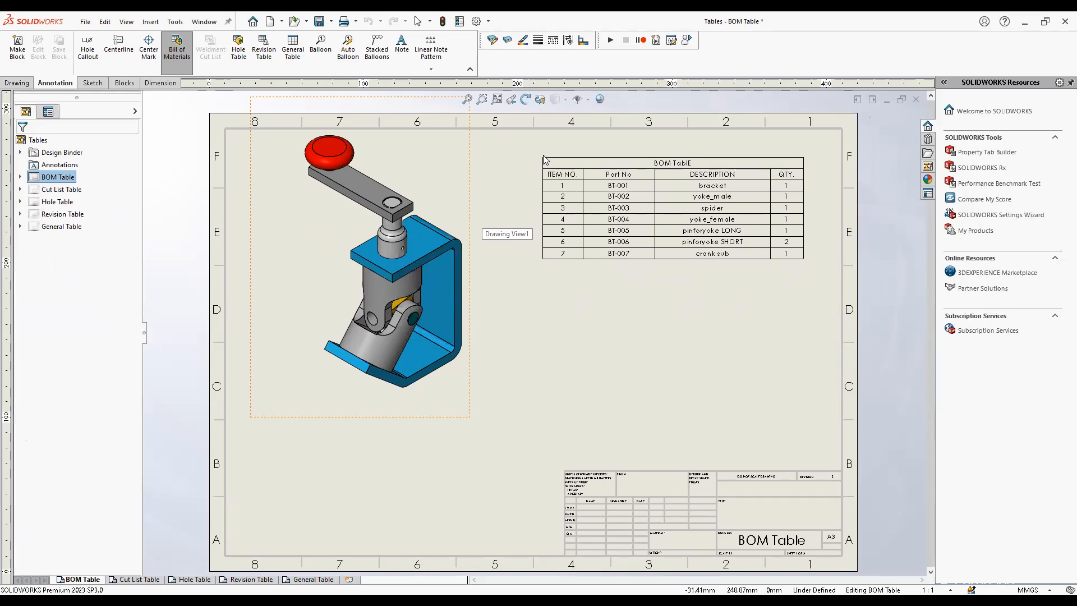
pyautogui.click(543, 157)
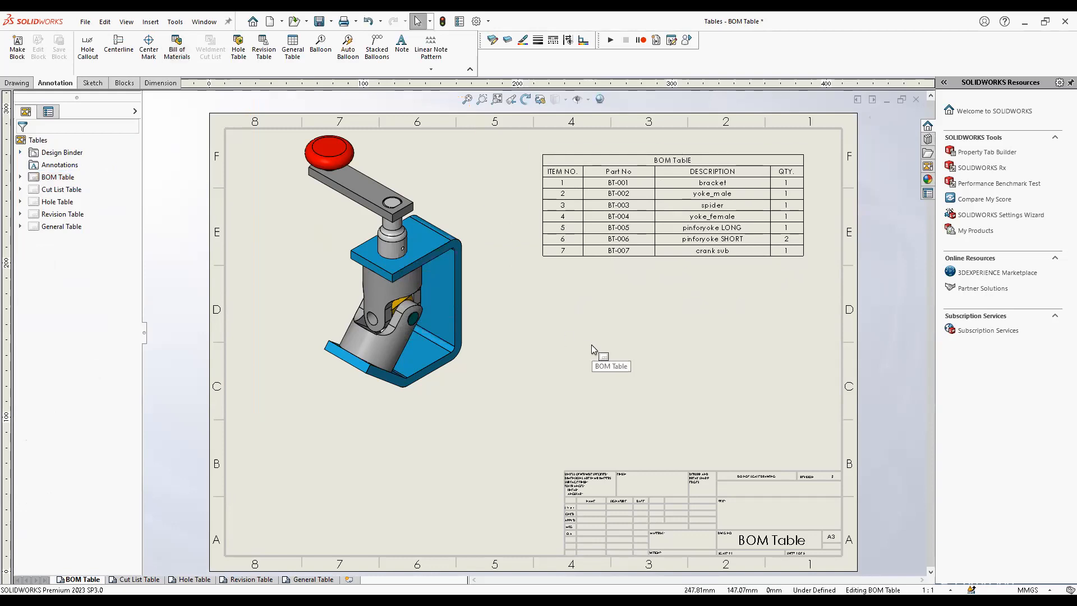
# Set the text format of the whole BOM table to all uppercase
pyautogui.click(677, 213)
pyautogui.scroll(-1, 702, 258)
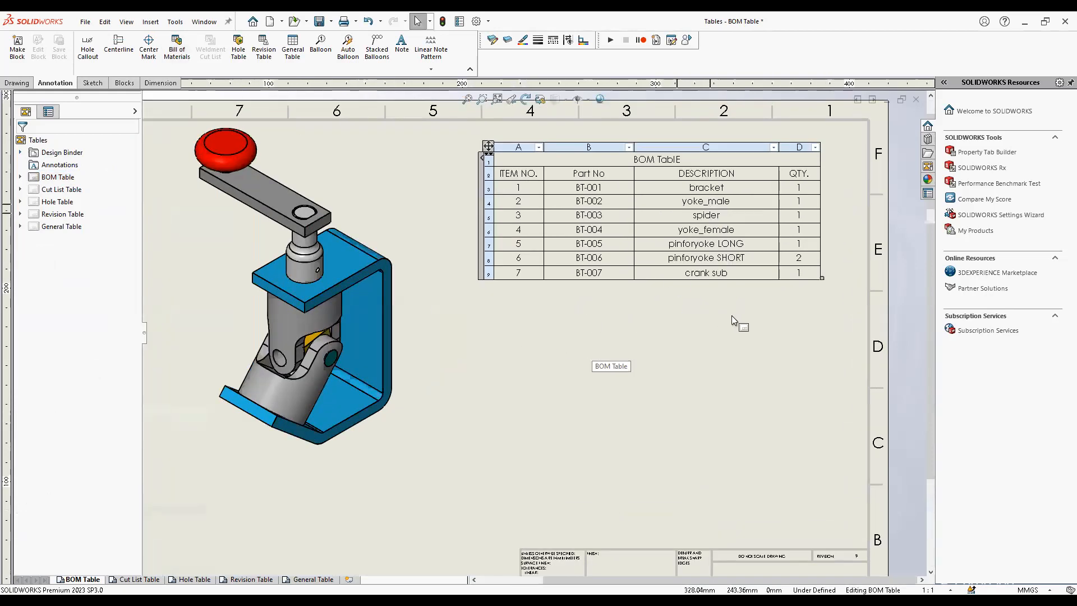
pyautogui.scroll(-1, 782, 150)
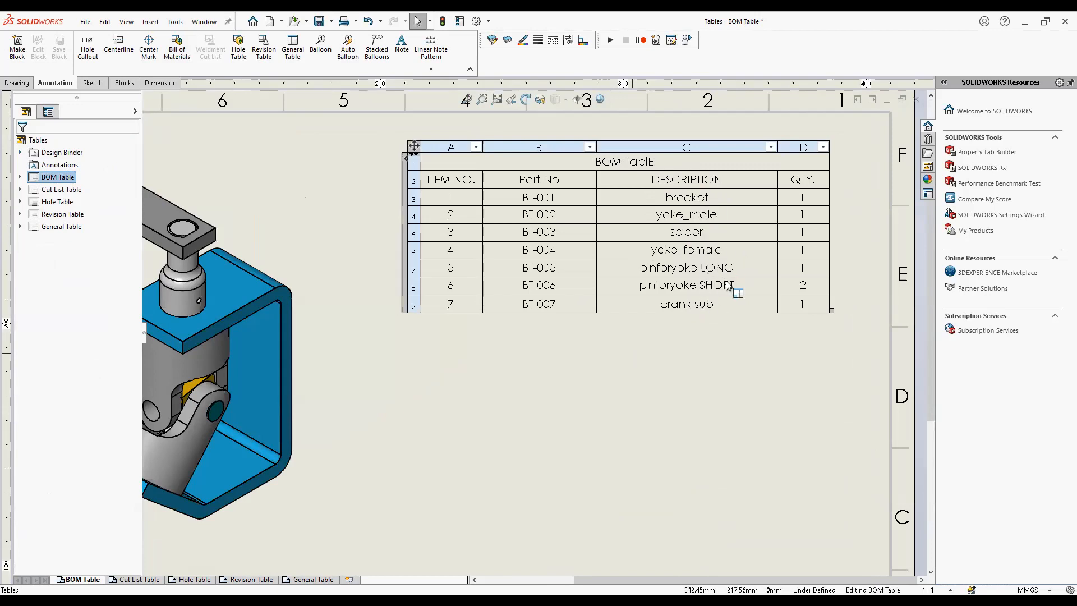
pyautogui.click(414, 150)
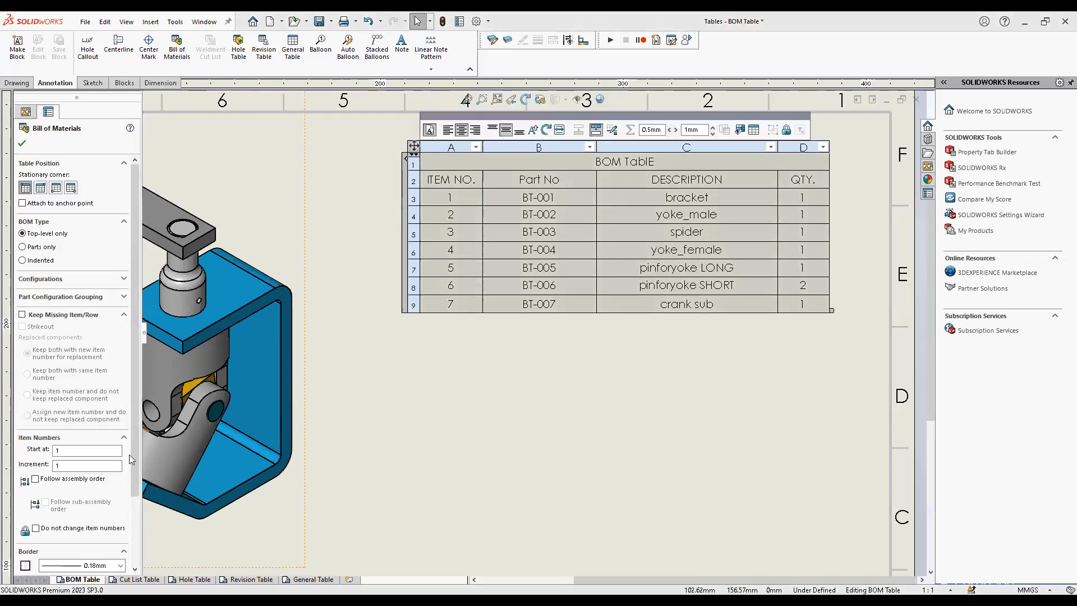
pyautogui.scroll(-3, 44, 549)
pyautogui.click(22, 564)
pyautogui.click(562, 400)
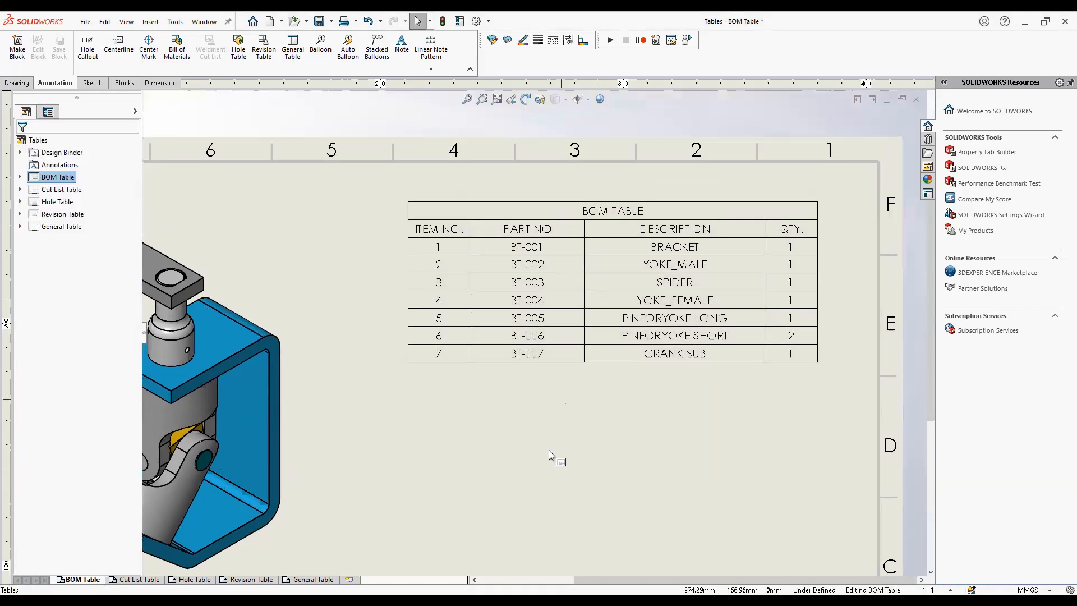
# Examine the insert and formatting commands available for the BOM table's columns and rows
pyautogui.scroll(-1, 677, 437)
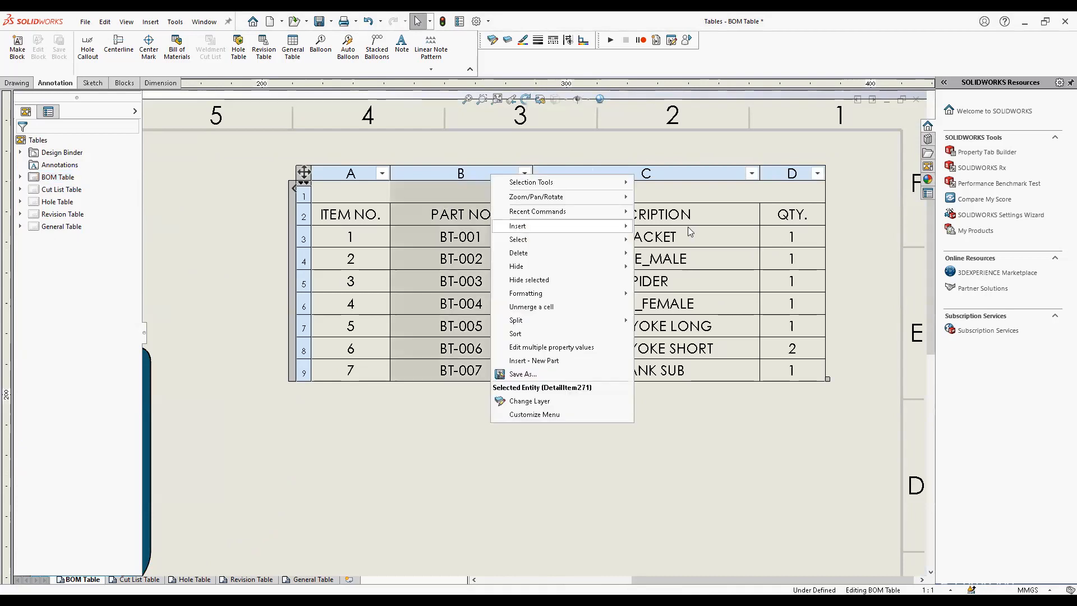
pyautogui.moveTo(522, 226)
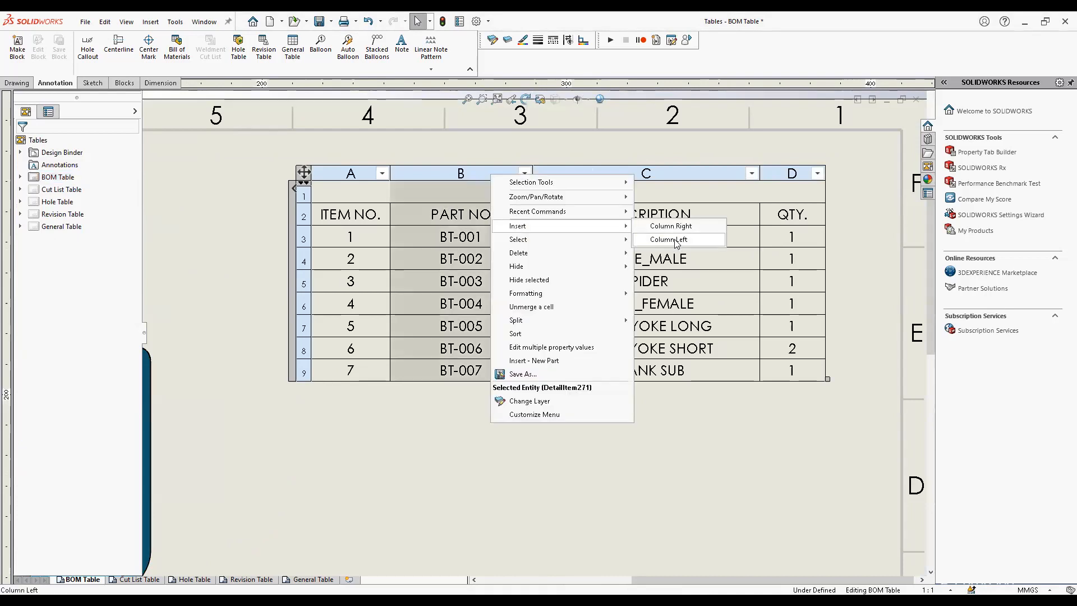
pyautogui.click(343, 306)
pyautogui.rightClick(394, 375)
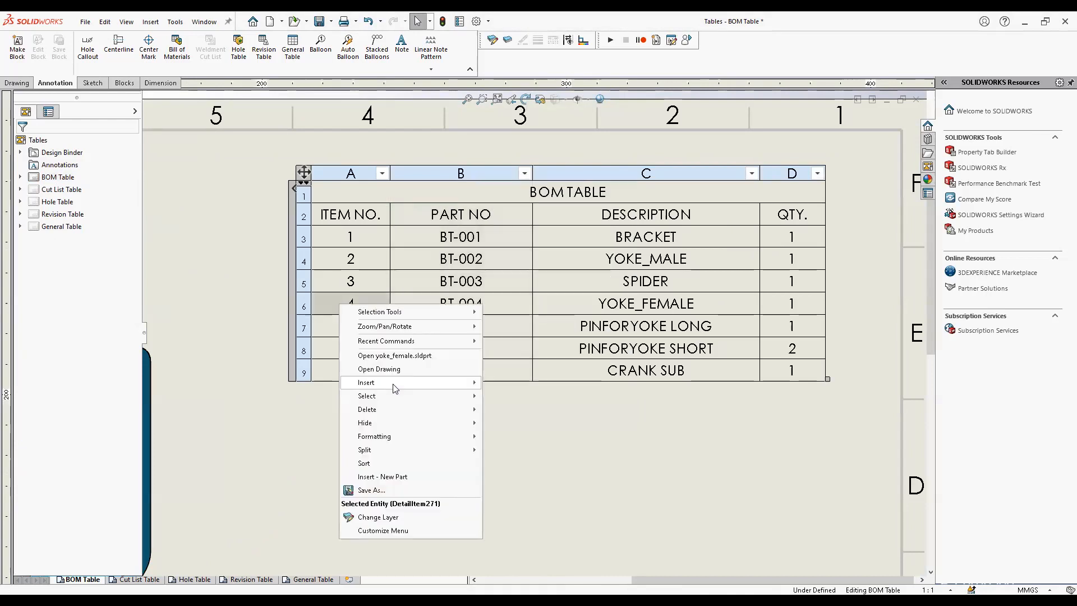
pyautogui.moveTo(395, 387)
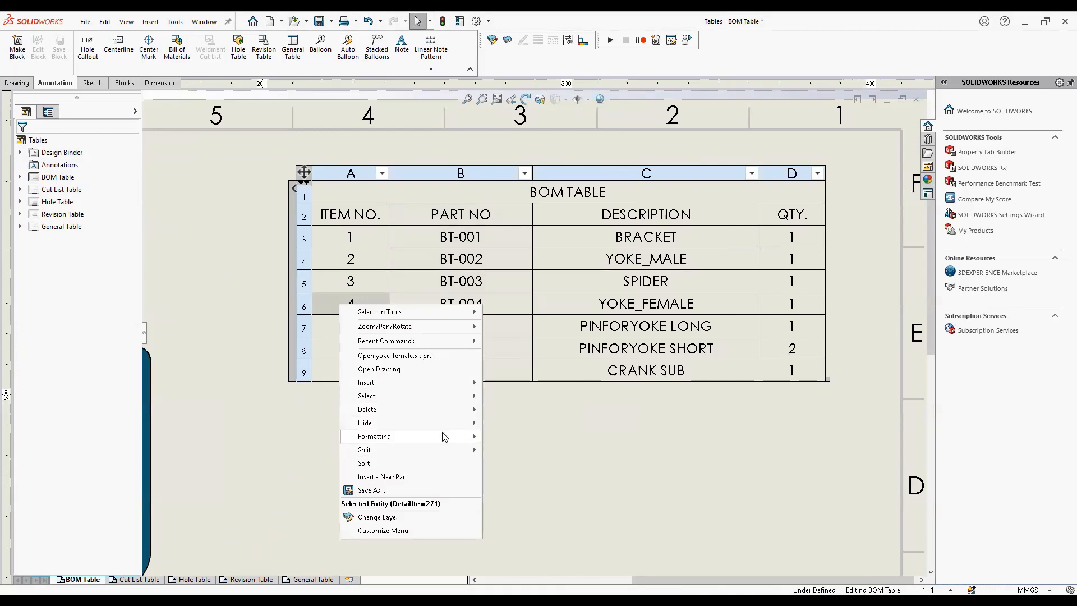
pyautogui.moveTo(415, 436)
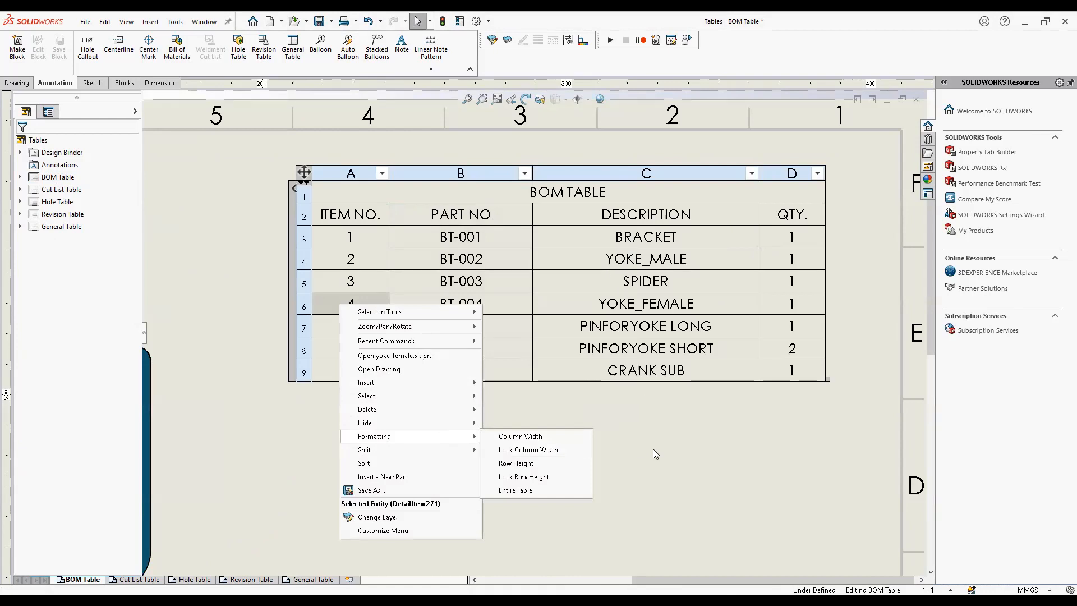
pyautogui.click(568, 490)
pyautogui.scroll(3, 568, 491)
pyautogui.moveTo(630, 476); pyautogui.dragTo(616, 409, button='middle')
pyautogui.moveTo(729, 403)
pyautogui.mouseDown(button='middle')
pyautogui.moveTo(720, 328)
pyautogui.moveTo(764, 380)
pyautogui.mouseUp(button='middle')
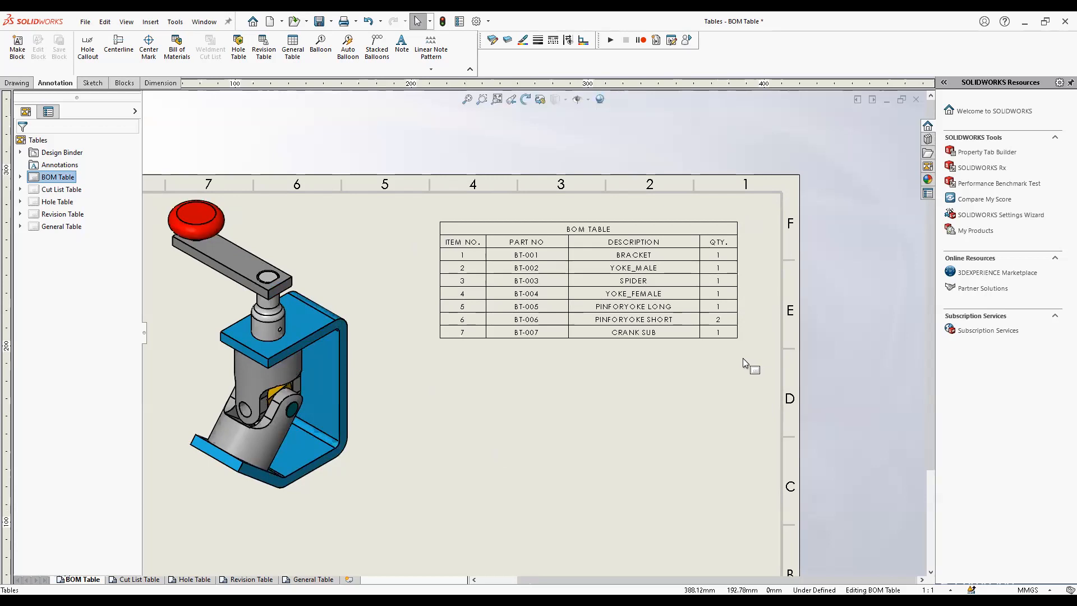
pyautogui.click(654, 272)
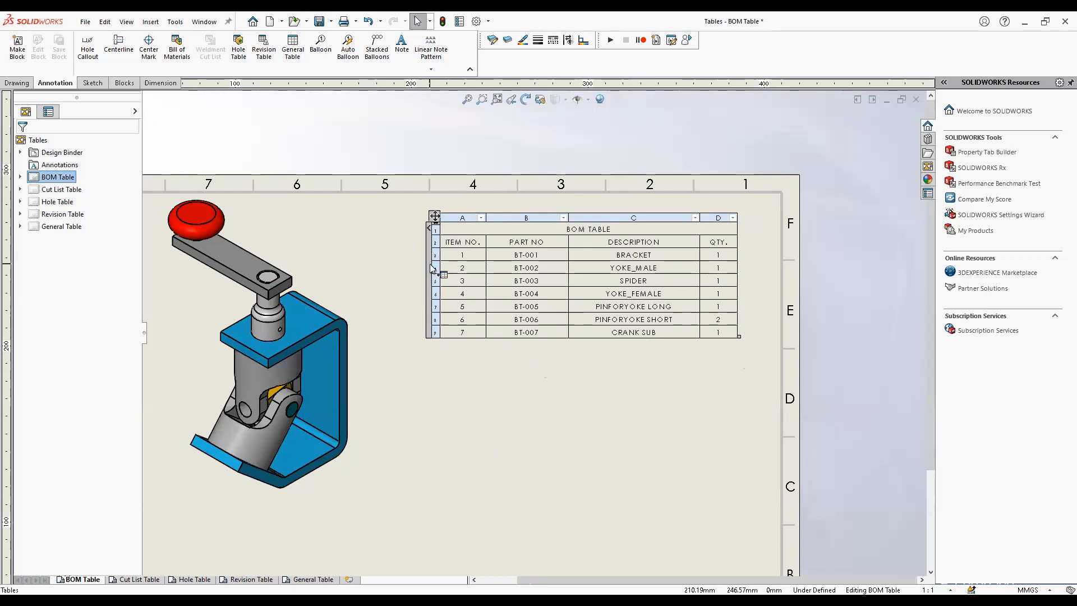
pyautogui.click(436, 348)
pyautogui.moveTo(427, 358); pyautogui.dragTo(470, 344, button='middle')
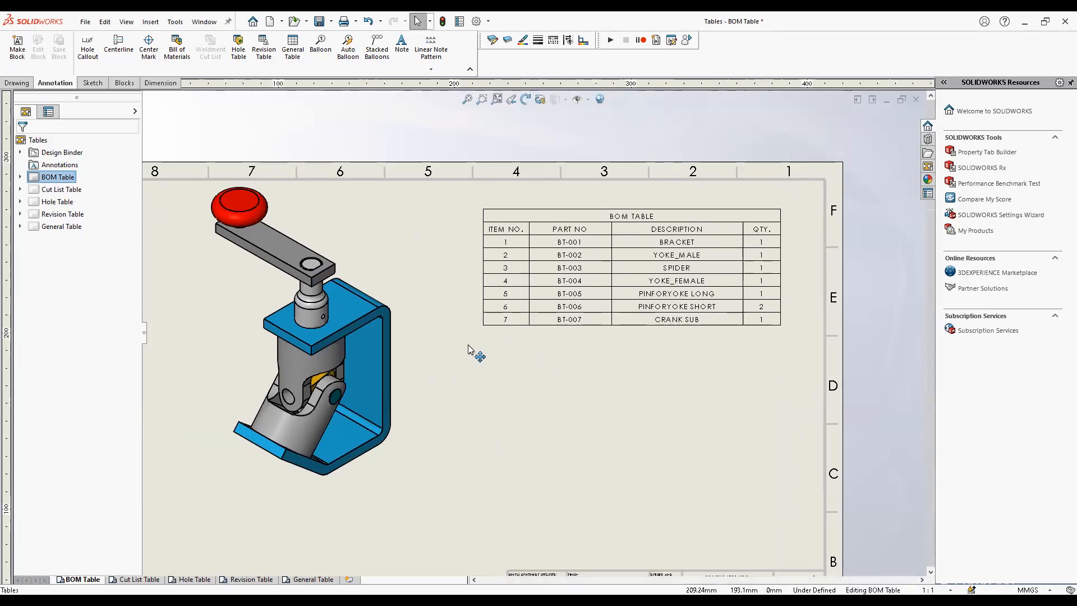
# Add a second bill of materials for the assembly view with the Parts only type, placed just below the first table
pyautogui.press('f')
pyautogui.click(313, 260)
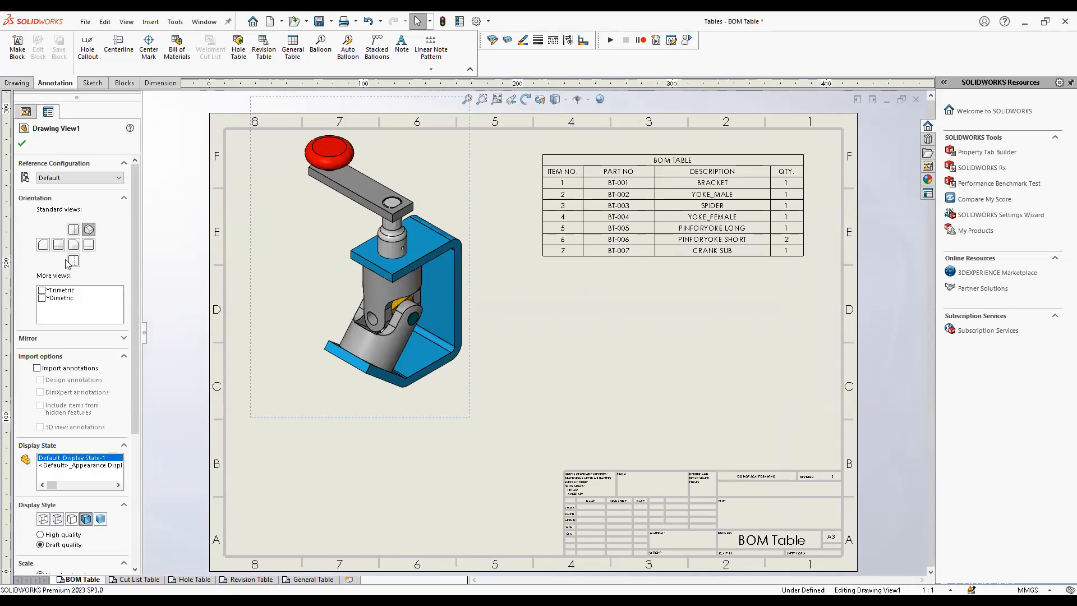
pyautogui.click(46, 255)
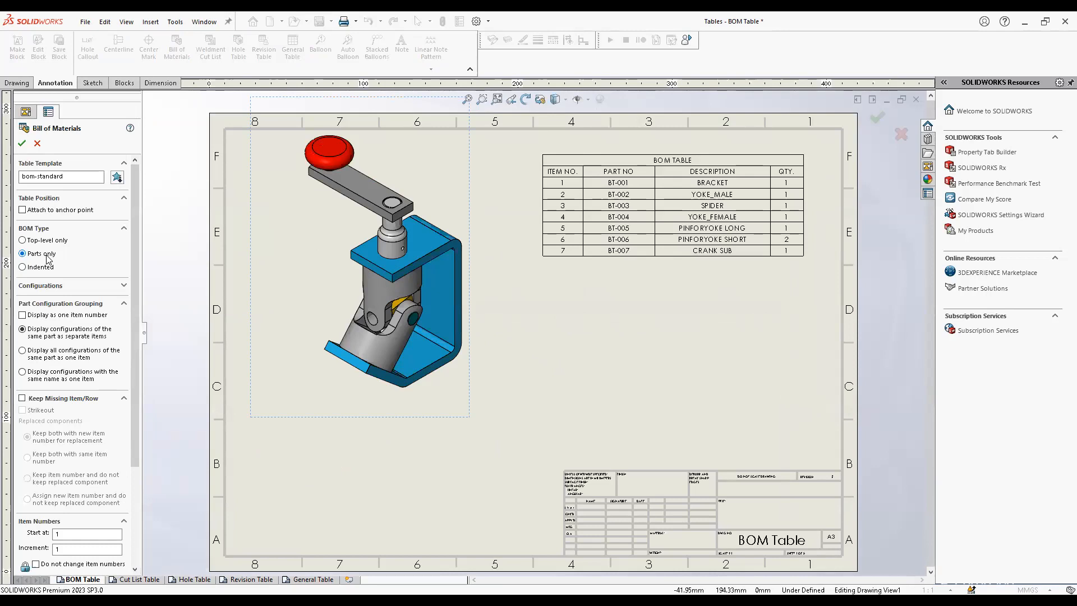
pyautogui.click(22, 143)
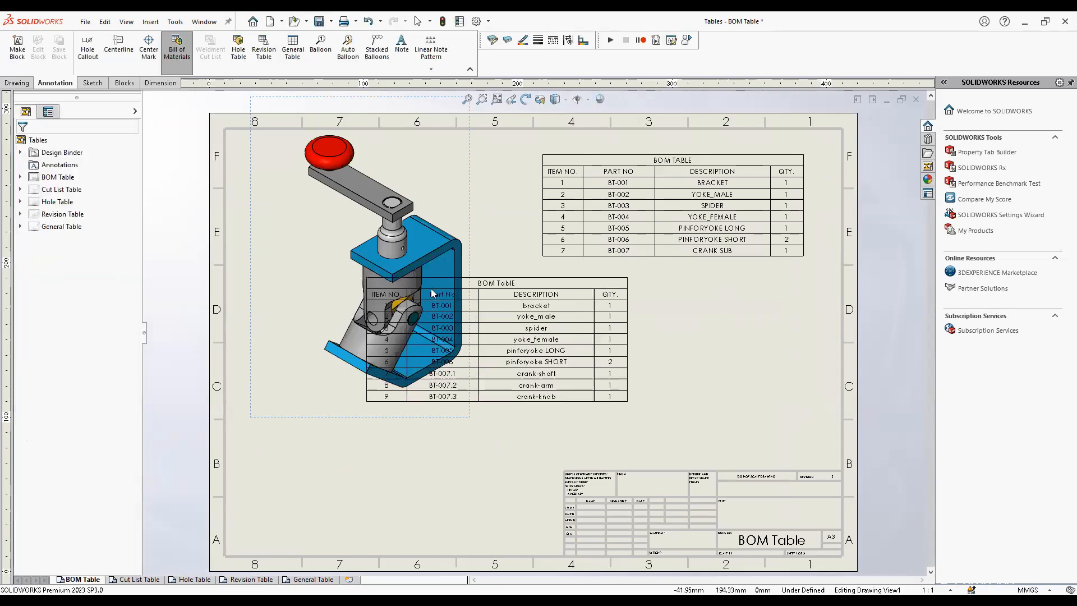
pyautogui.click(548, 279)
pyautogui.click(522, 404)
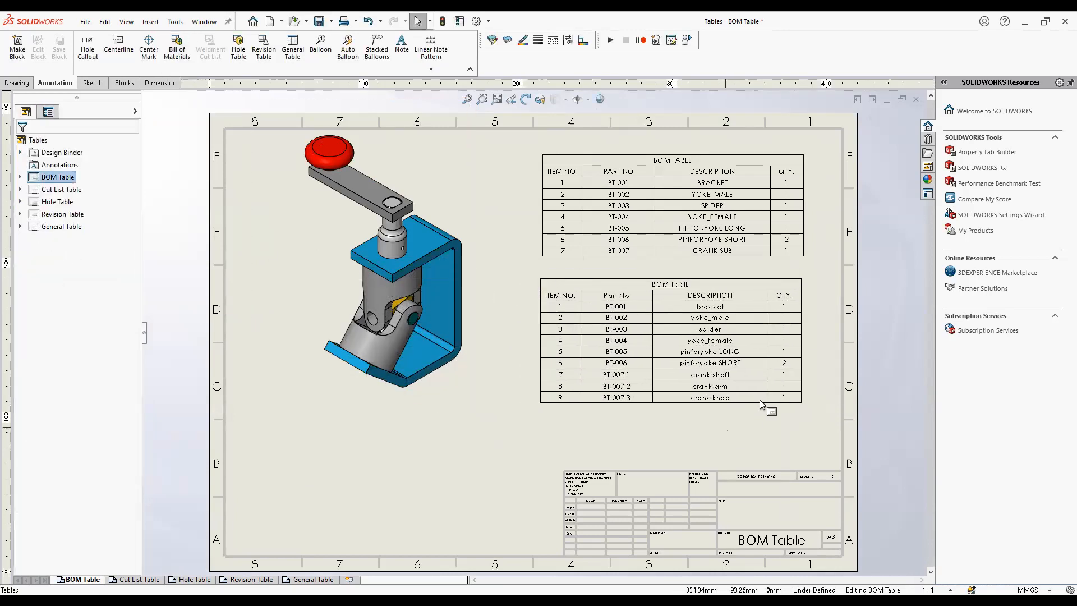
# Compare how the crank components are listed in the parts-only table and in the top-level table
pyautogui.scroll(-2, 751, 443)
pyautogui.moveTo(651, 185); pyautogui.dragTo(636, 235, button='middle')
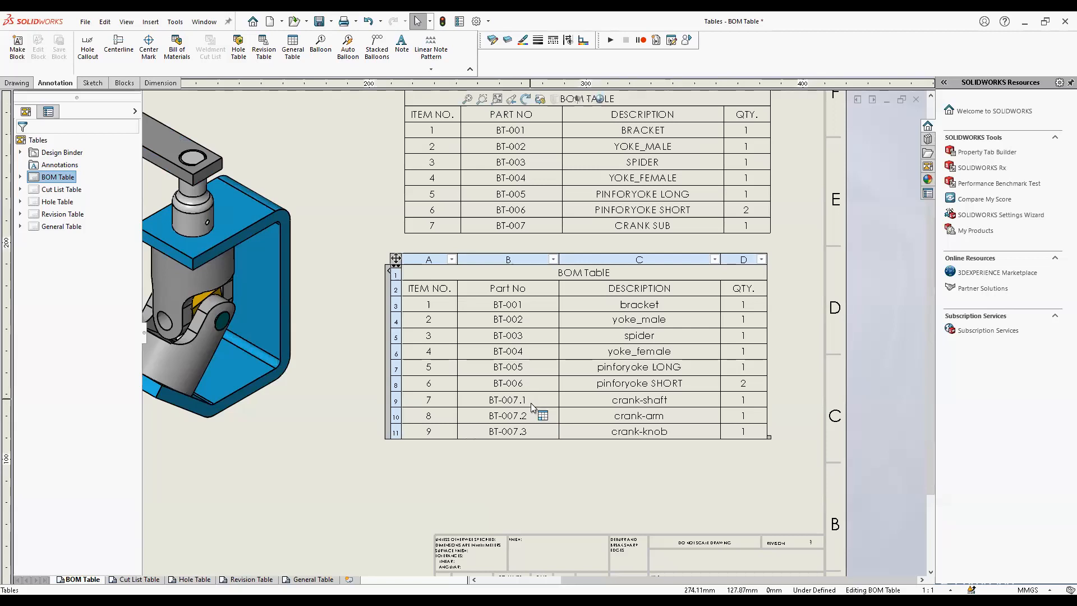
pyautogui.scroll(1, 478, 458)
pyautogui.moveTo(478, 459)
pyautogui.mouseDown(button='middle')
pyautogui.moveTo(491, 432)
pyautogui.moveTo(522, 417)
pyautogui.mouseUp(button='middle')
pyautogui.press('f')
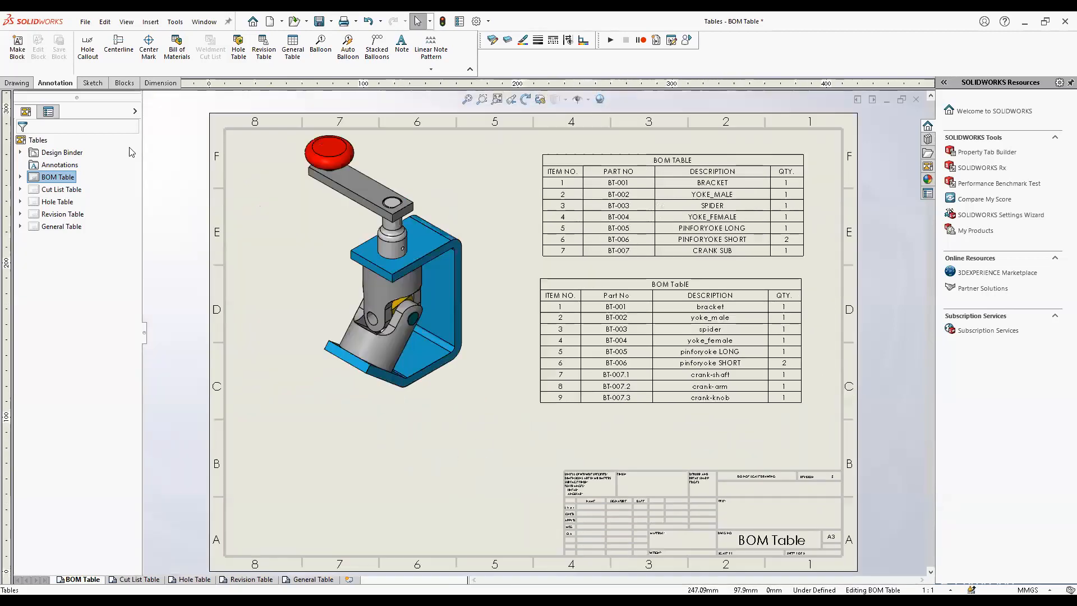
# Add an Indented bill of materials with Detailed numbering for the assembly view, placed just below the view
pyautogui.click(176, 48)
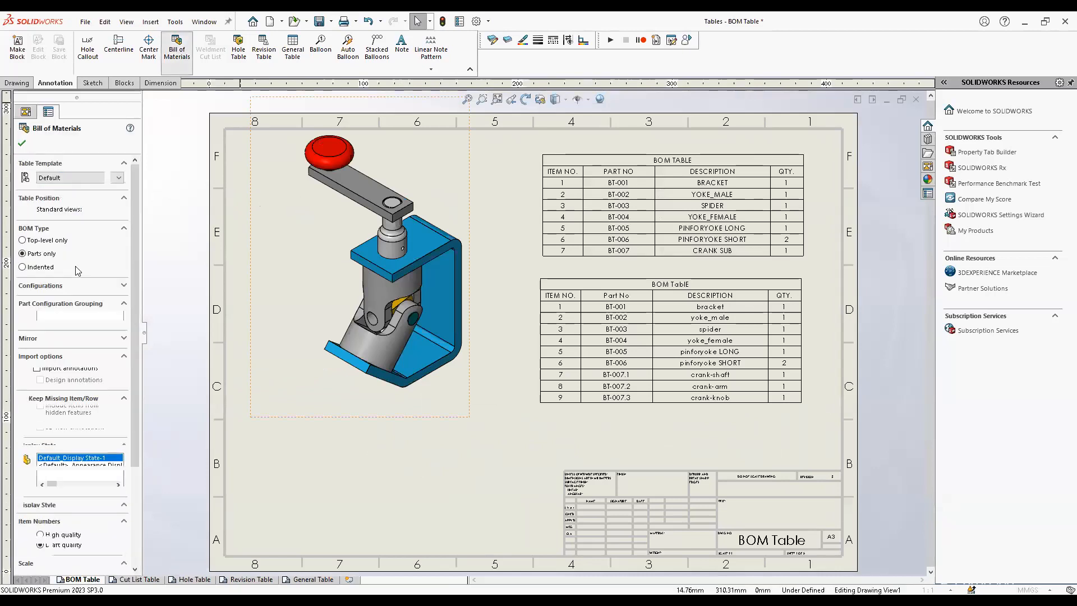
pyautogui.click(78, 268)
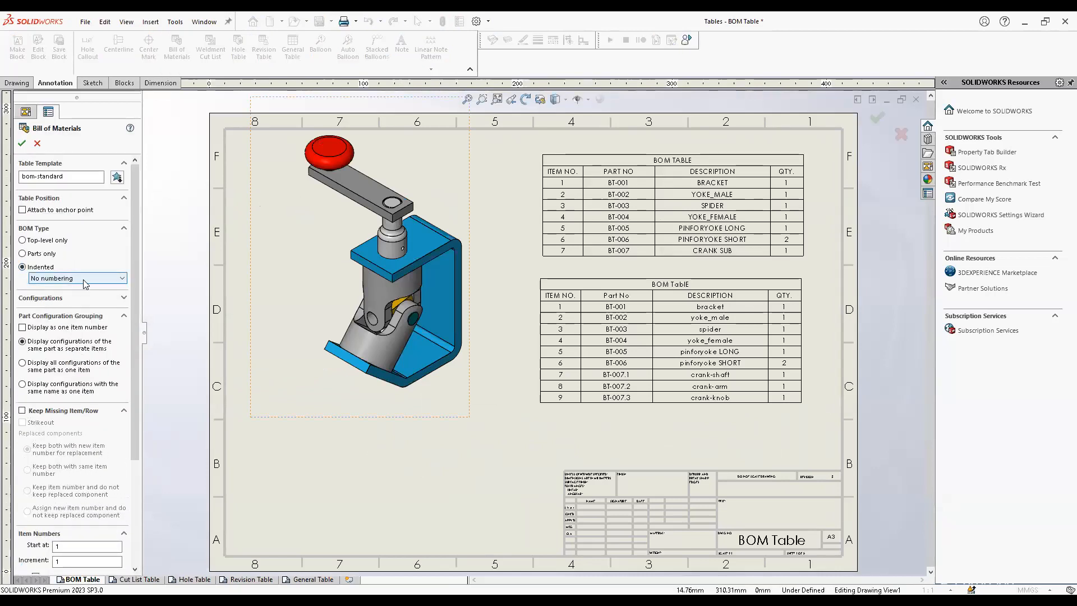
pyautogui.click(86, 279)
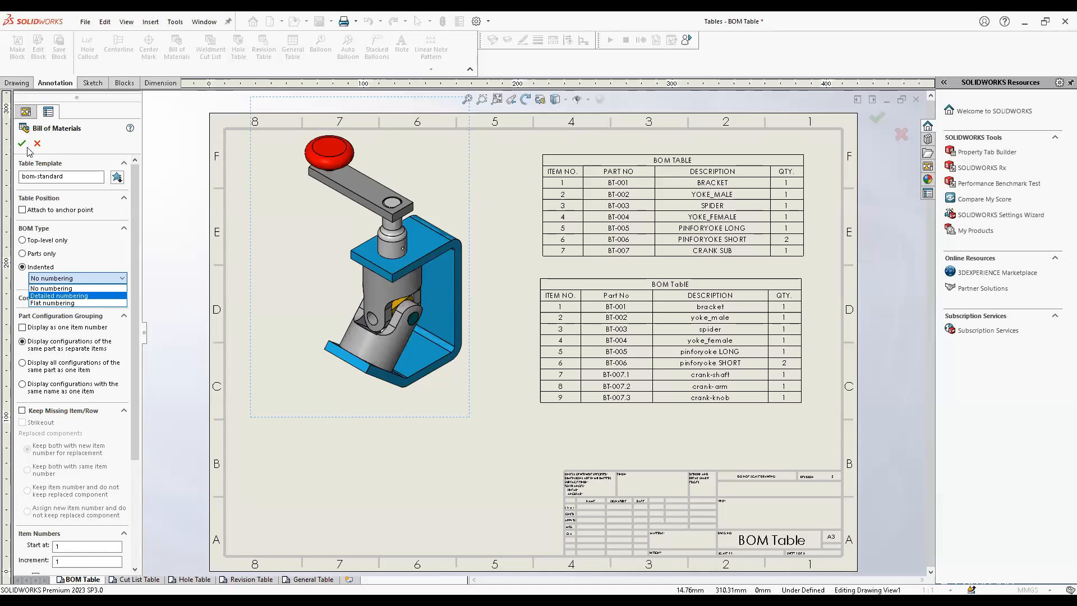
pyautogui.click(85, 297)
pyautogui.click(21, 143)
pyautogui.click(252, 404)
# Try Flat numbering on the indented BOM table, and finally set its numbering to No numbering
pyautogui.scroll(-1, 379, 510)
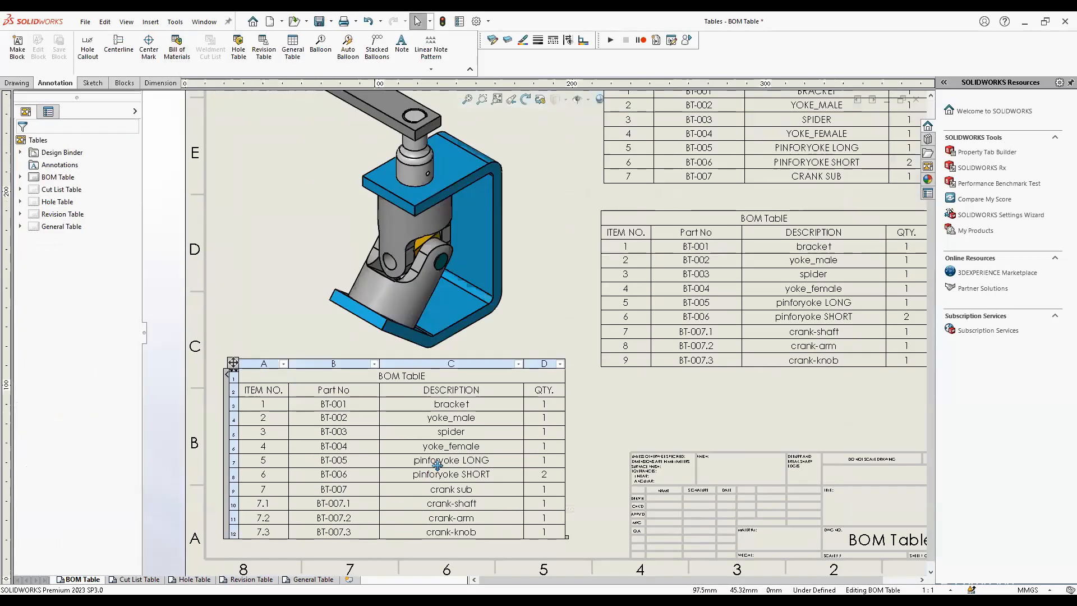
pyautogui.scroll(-2, 283, 479)
pyautogui.scroll(-3, 269, 440)
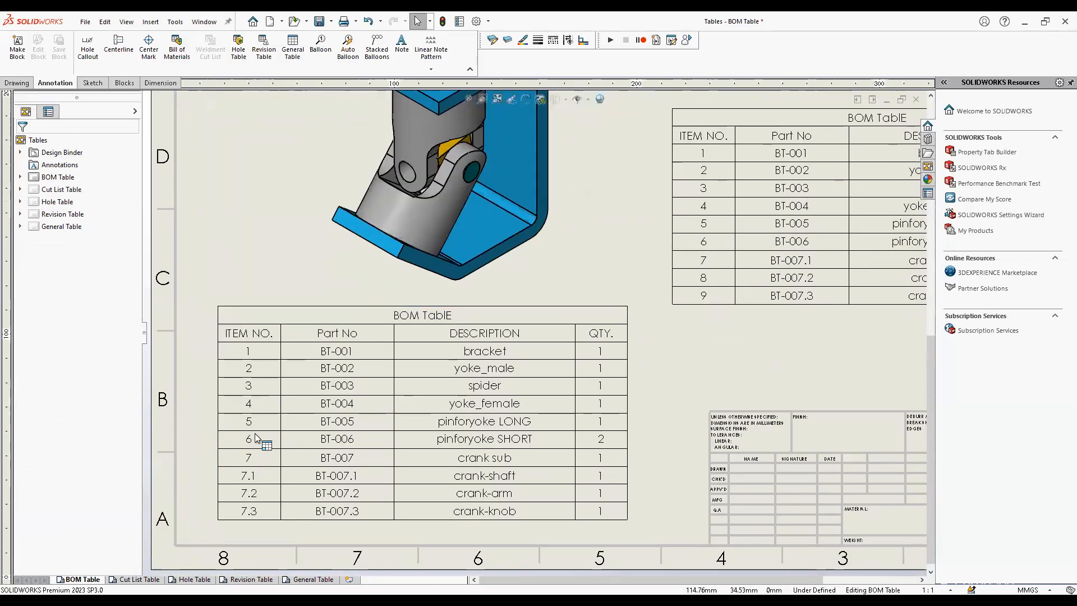
pyautogui.click(373, 448)
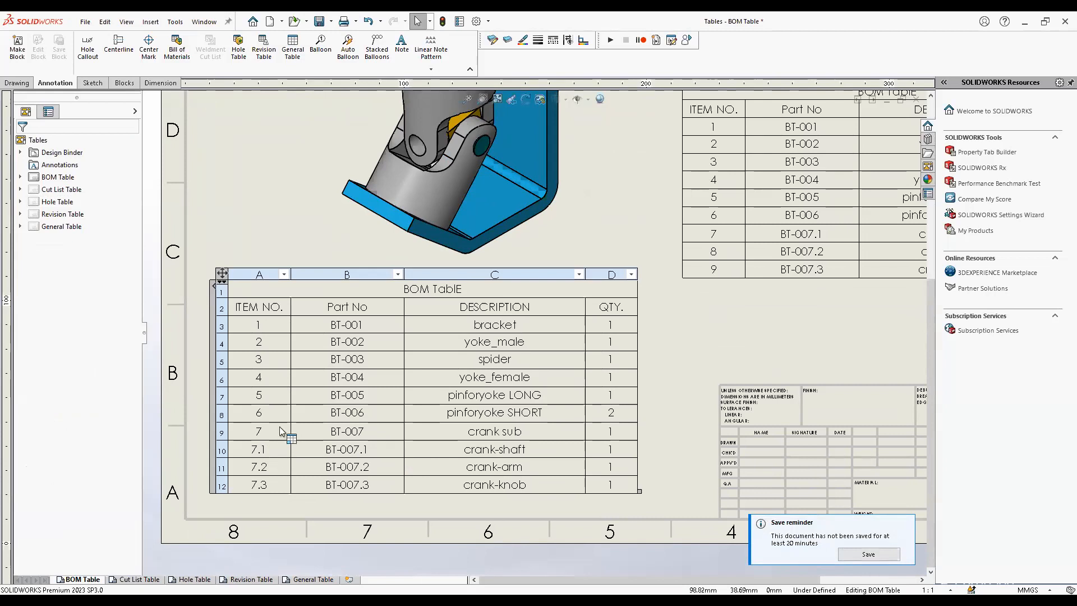
pyautogui.click(223, 274)
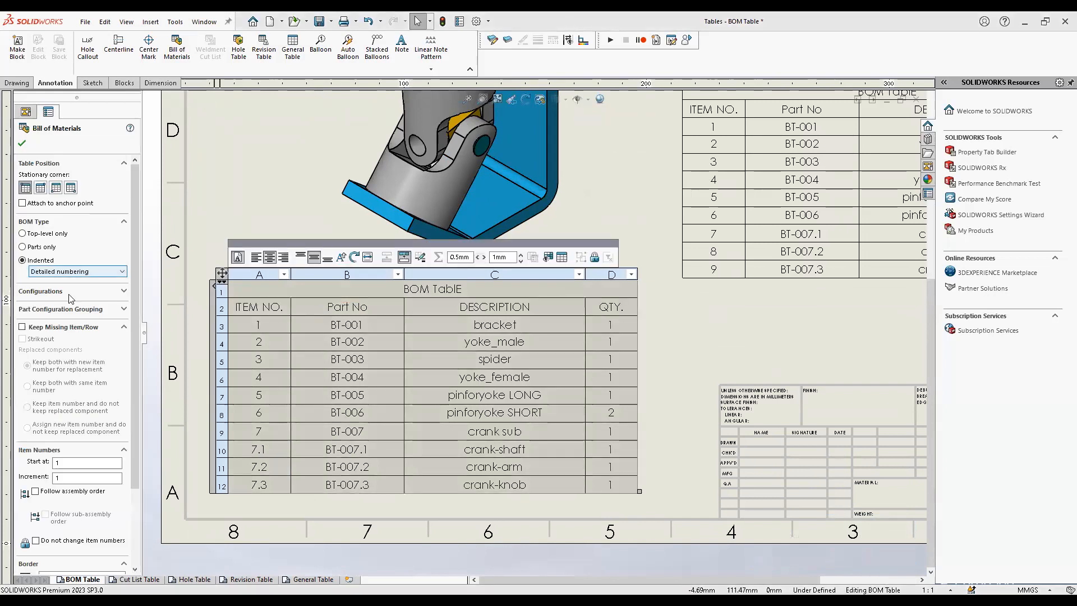
pyautogui.click(99, 309)
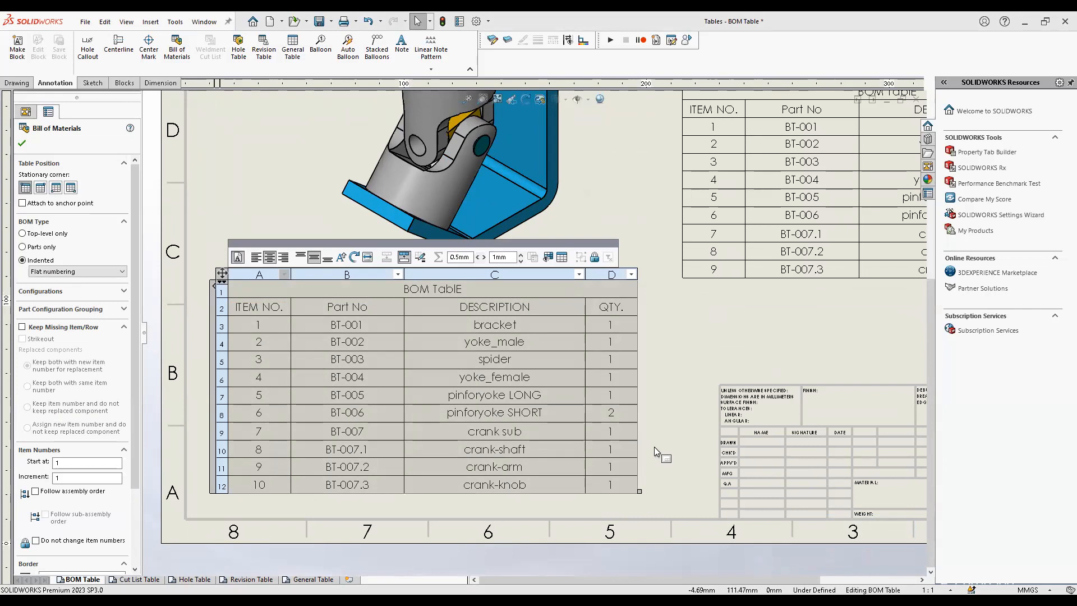
pyautogui.click(94, 280)
pyautogui.click(652, 368)
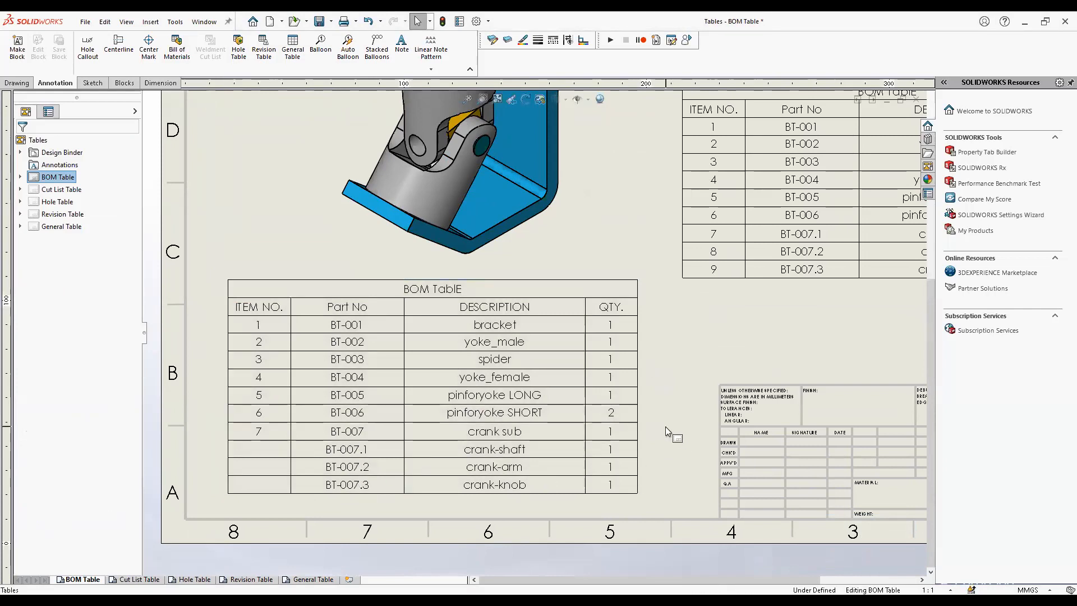
# Examine the commands available for the pinforyoke SHORT row of the parts-only table
pyautogui.press('f')
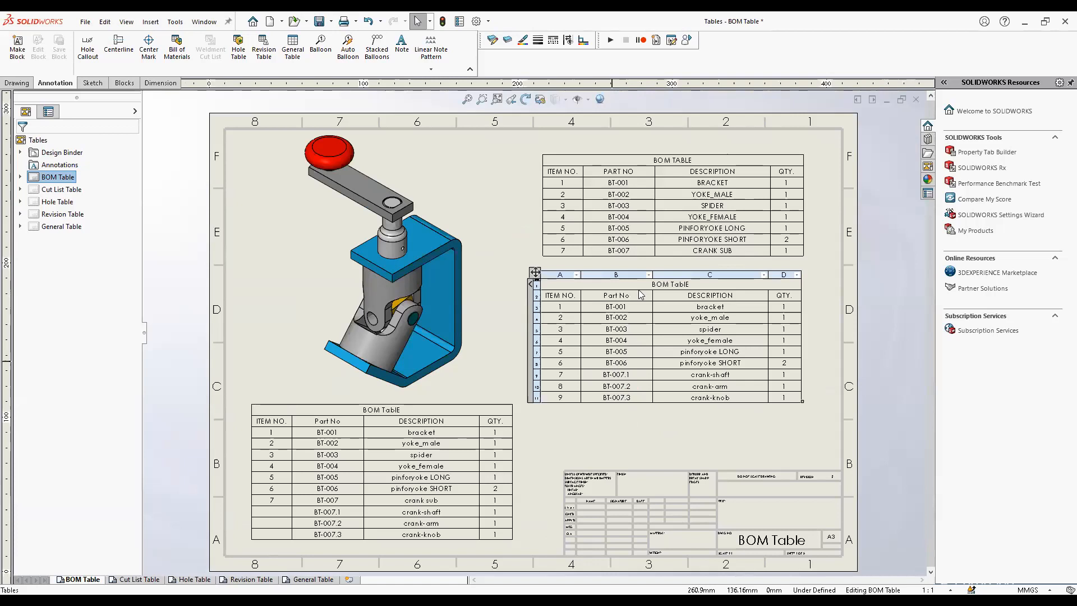
pyautogui.rightClick(614, 364)
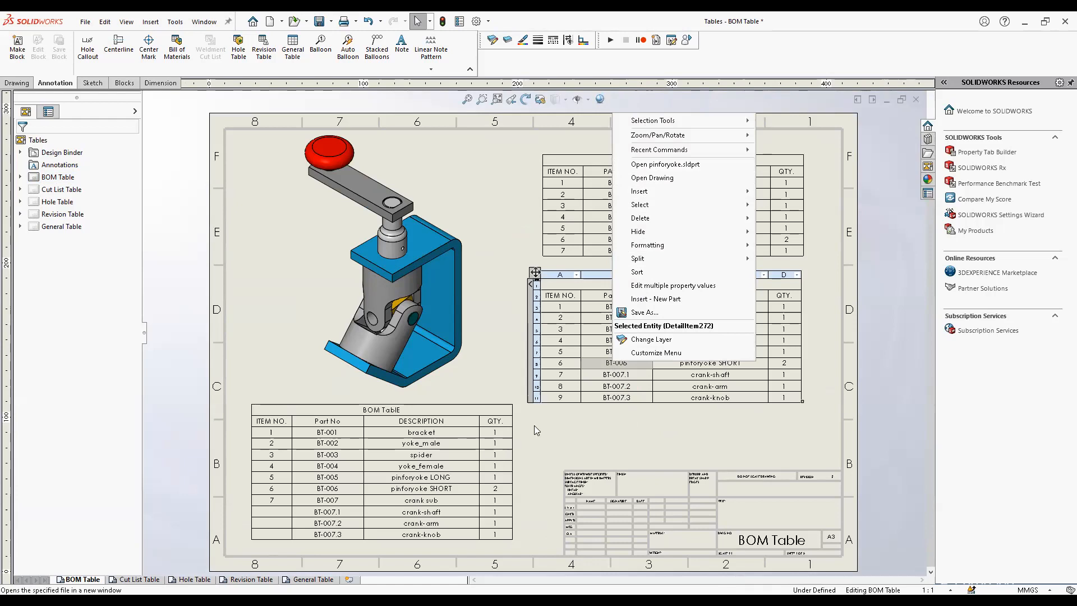
pyautogui.click(554, 418)
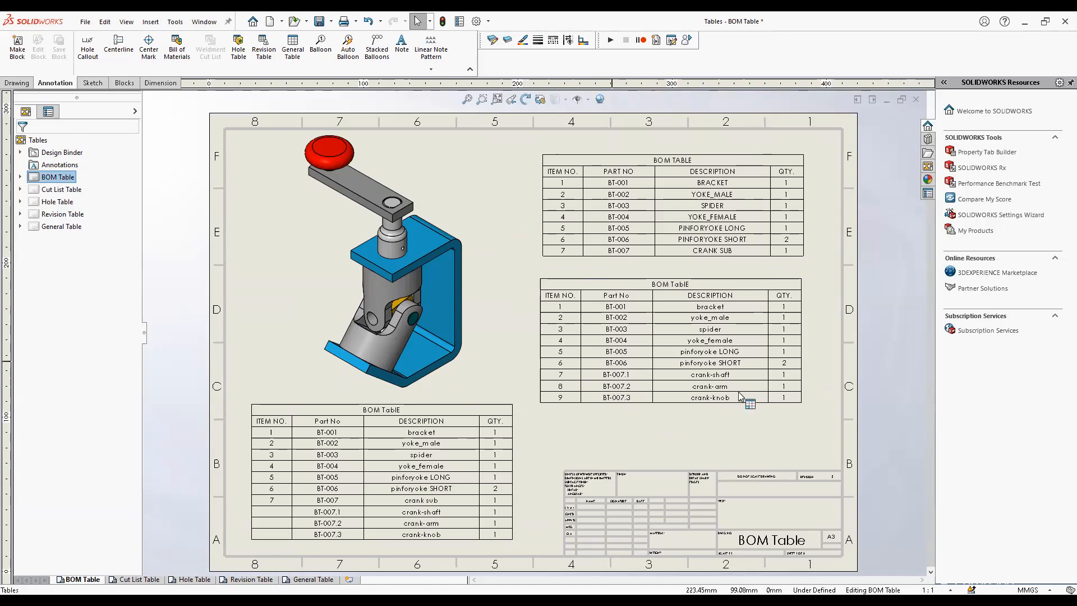
# Expand the parts-only table's component column, preview several part thumbnails, and collapse the column again
pyautogui.scroll(-1, 566, 448)
pyautogui.scroll(-3, 420, 304)
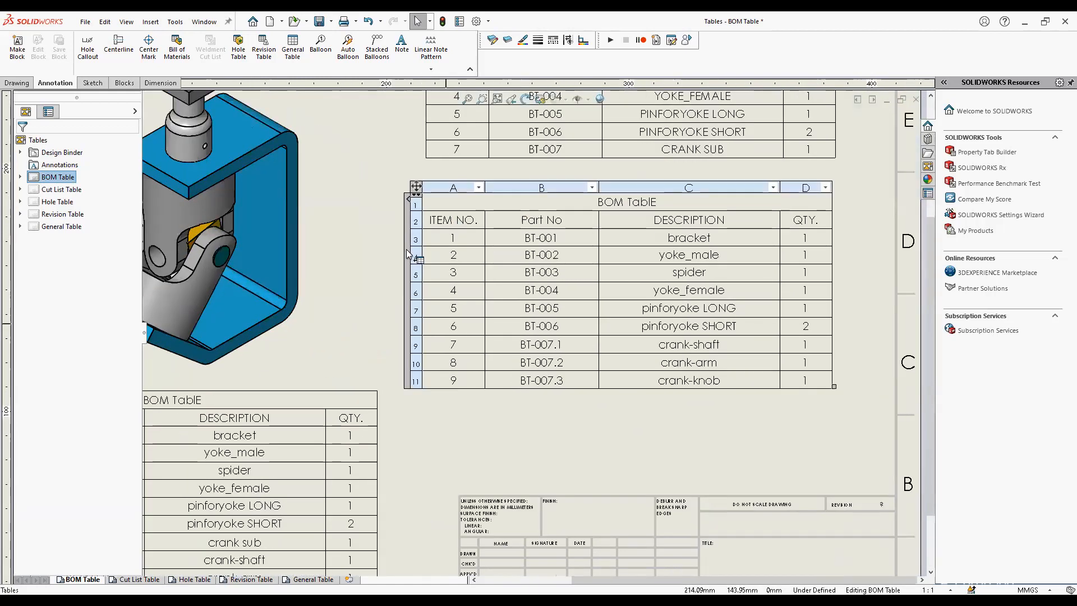
pyautogui.click(408, 199)
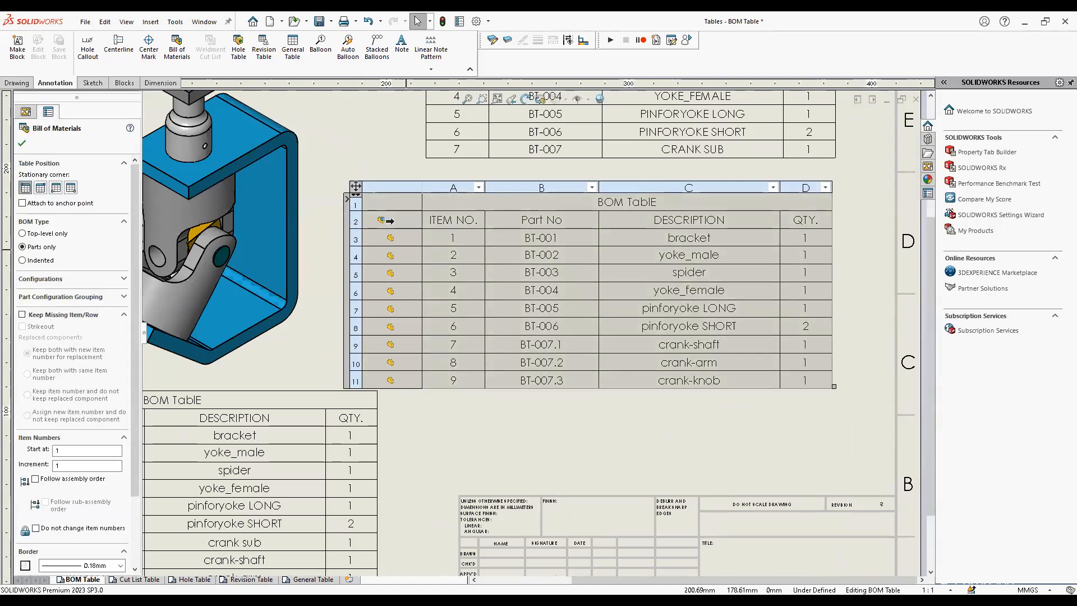
pyautogui.click(368, 163)
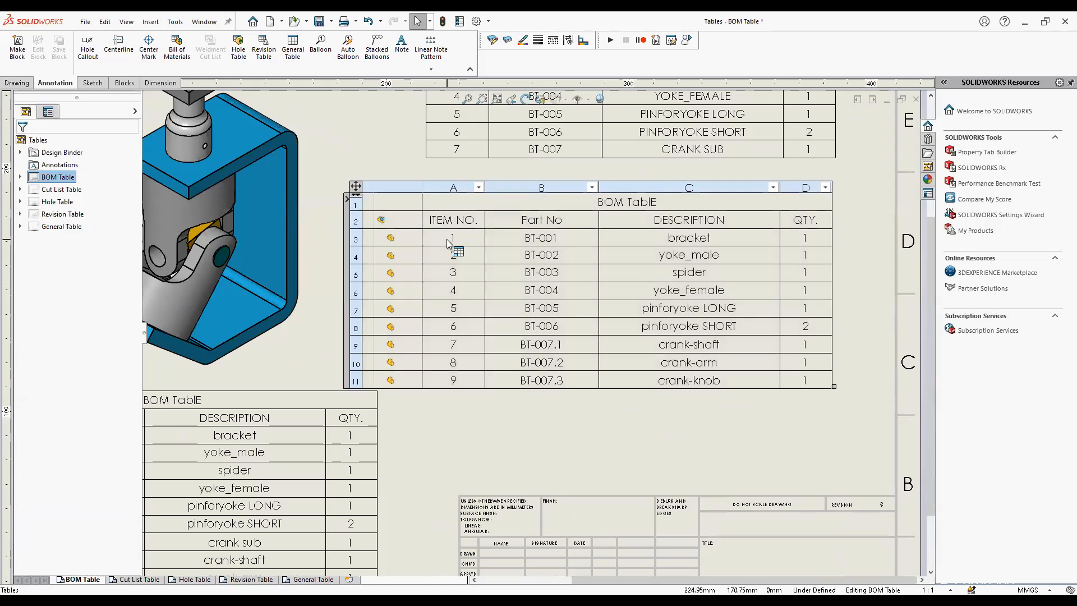
pyautogui.moveTo(383, 240)
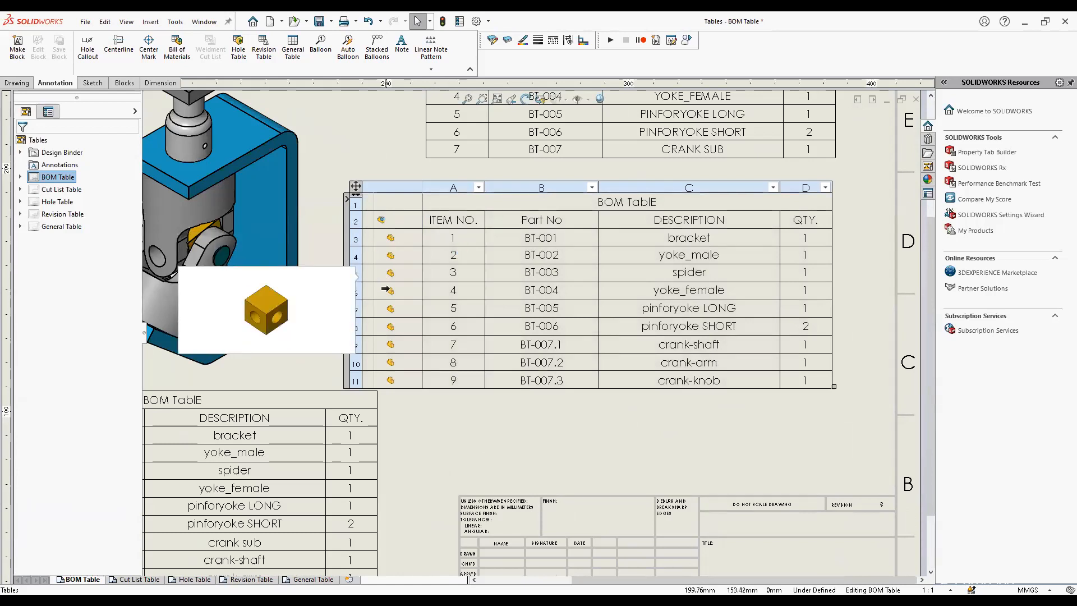
pyautogui.moveTo(386, 290)
pyautogui.moveTo(386, 326)
pyautogui.moveTo(388, 362)
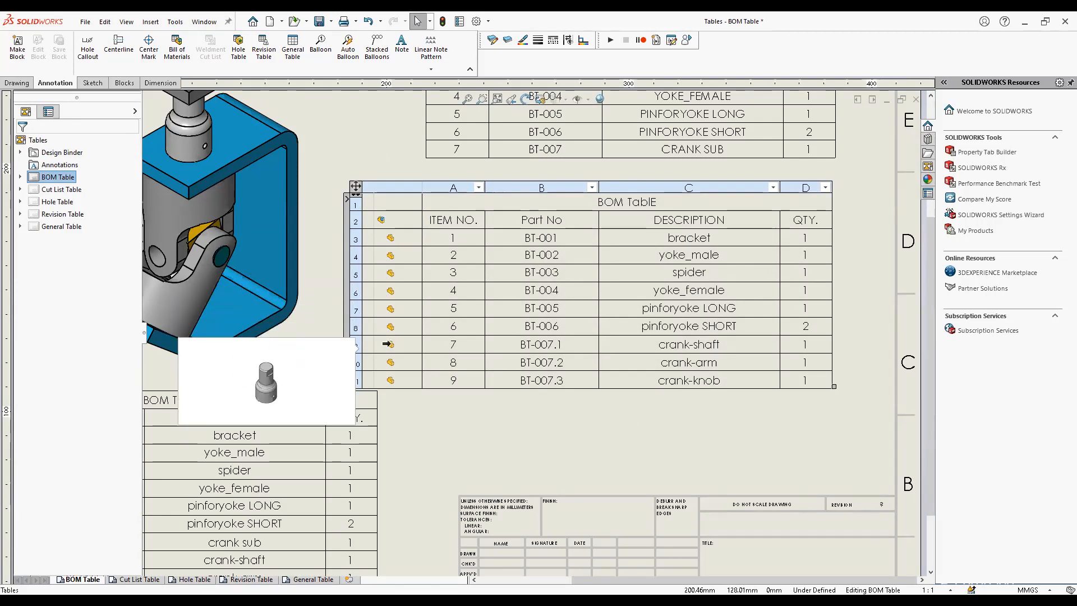
pyautogui.moveTo(393, 380)
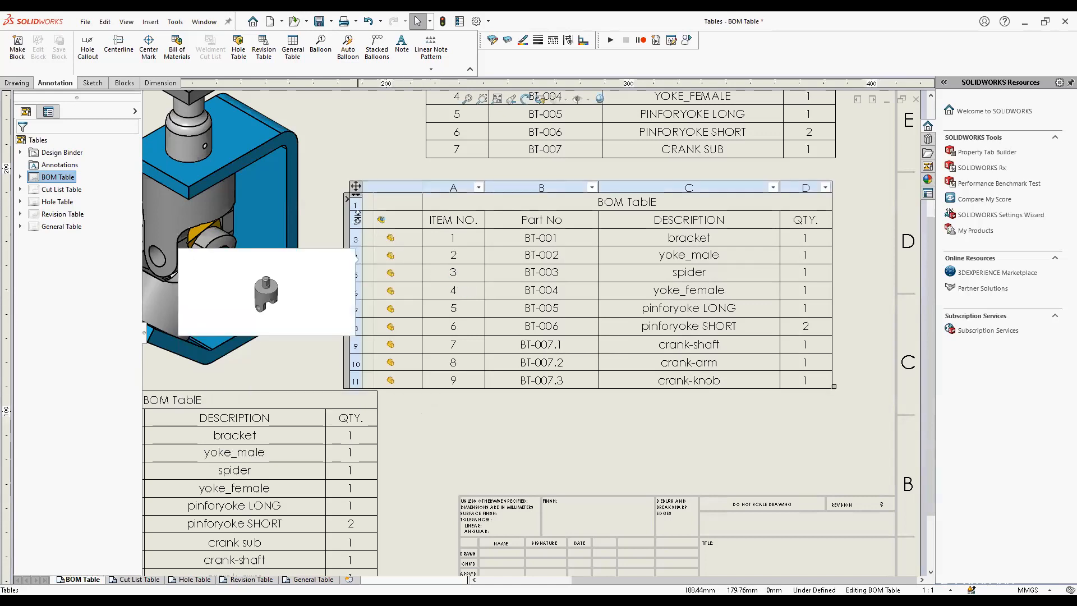
pyautogui.click(346, 199)
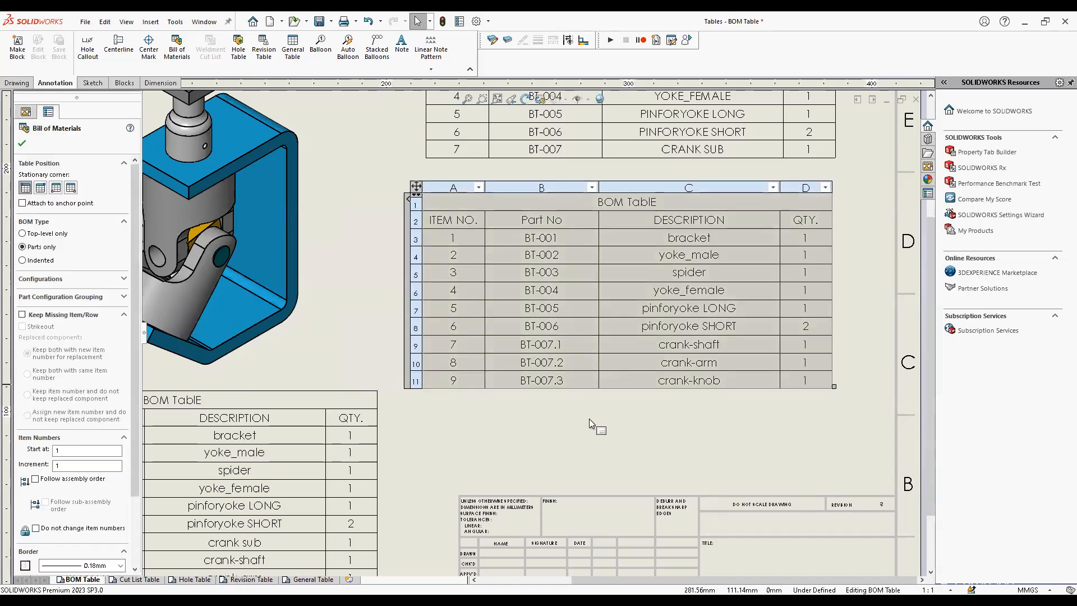
pyautogui.click(589, 419)
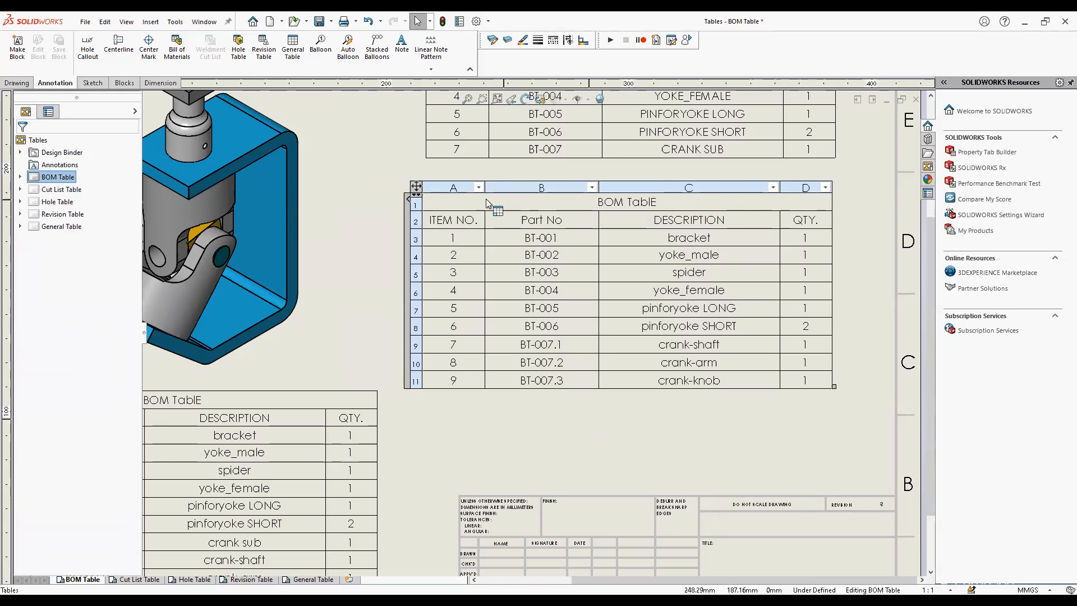
# Hide the title row of the parts-only table
pyautogui.click(416, 196)
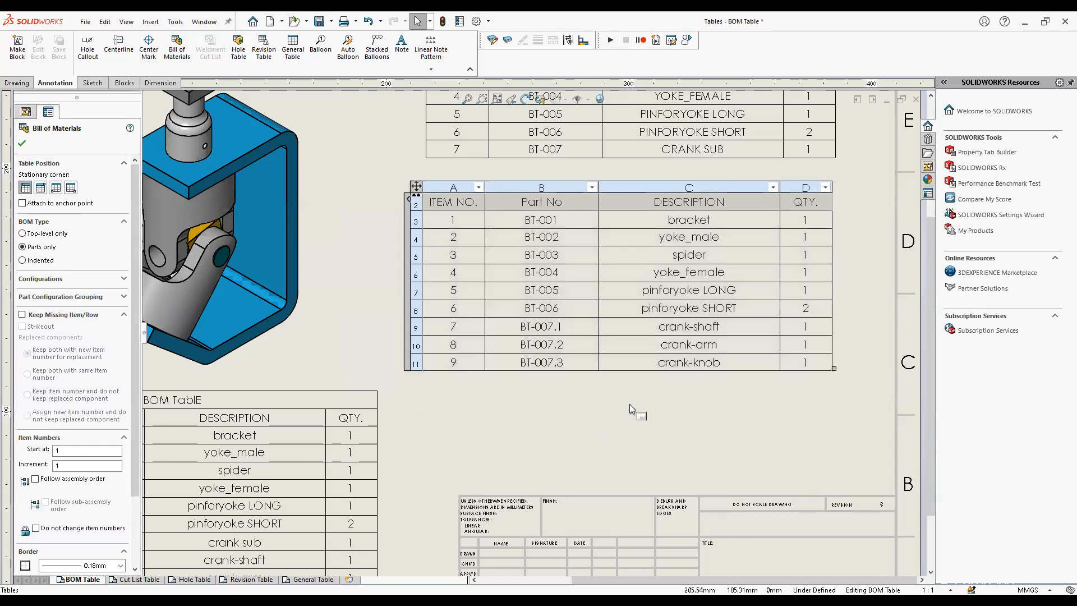
pyautogui.click(630, 404)
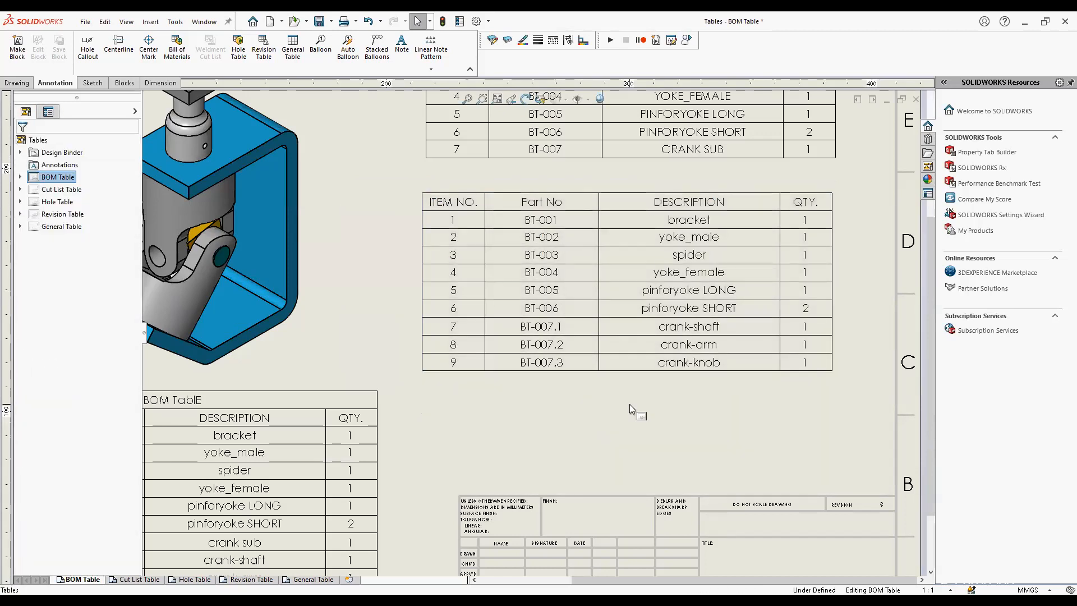
# Change the title of the indented table to "BOM TABLE - INDENTED"
pyautogui.moveTo(805, 334); pyautogui.dragTo(871, 283, button='middle')
pyautogui.moveTo(220, 347); pyautogui.dragTo(349, 317, button='middle')
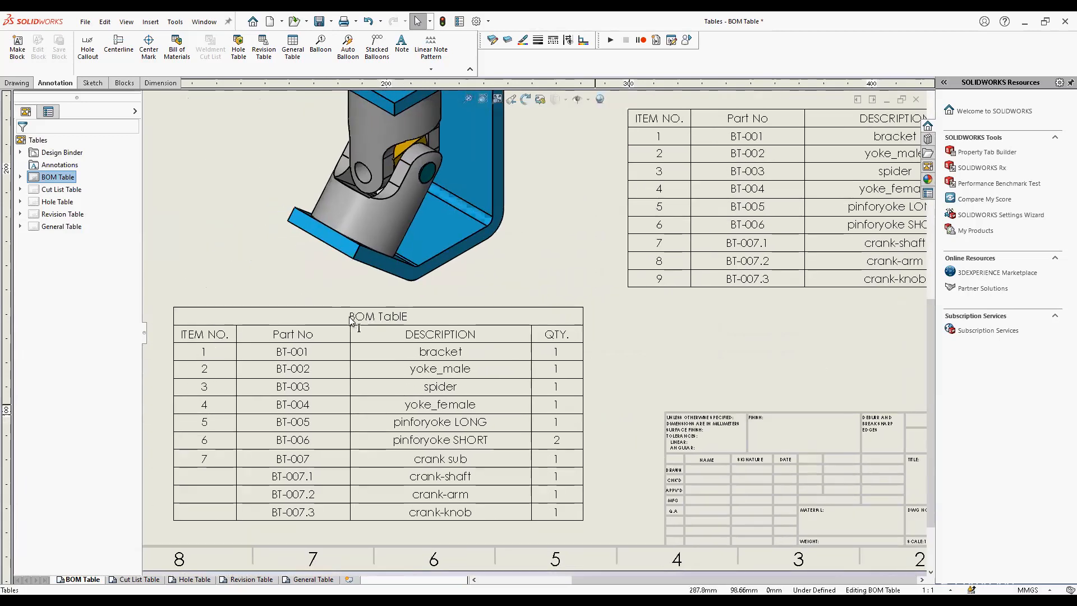
pyautogui.doubleClick(348, 316)
pyautogui.write('BOM Ta')
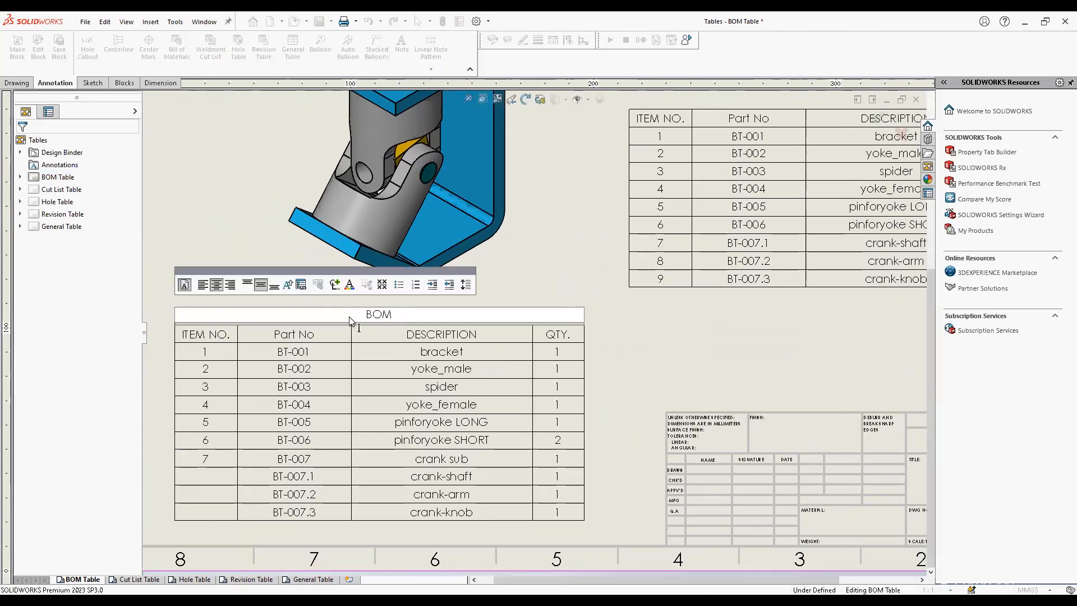
pyautogui.press('BackSpace')
pyautogui.write('ABLE - INDENTED')
pyautogui.click(760, 355)
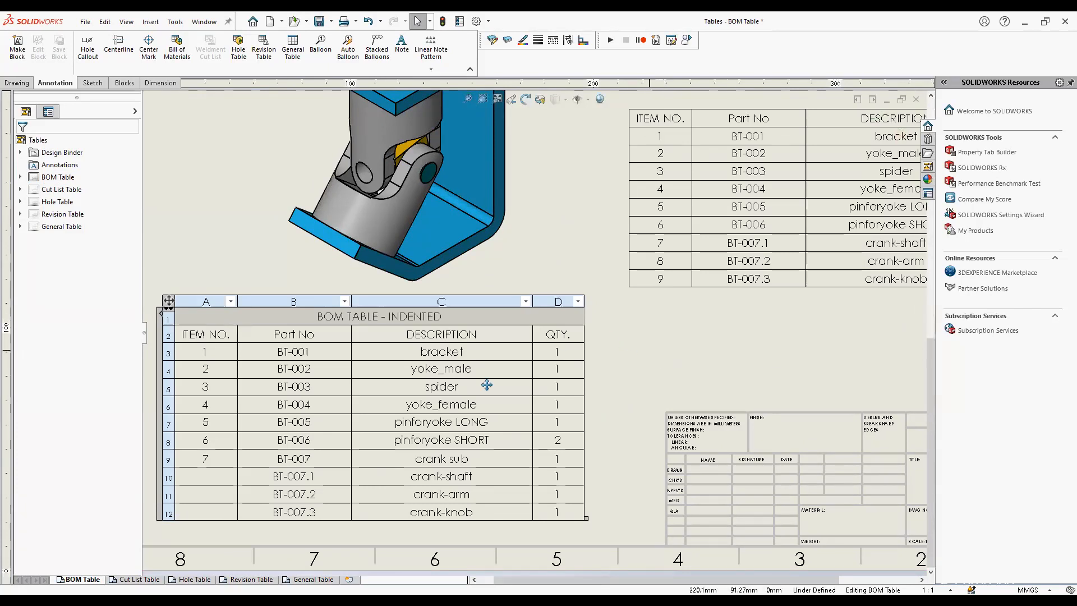
# Insert a CUSTOM PROPERTY column between DESCRIPTION and QTY. in the top-level BOM table
pyautogui.moveTo(487, 385); pyautogui.dragTo(414, 373, button='middle')
pyautogui.moveTo(551, 266); pyautogui.dragTo(435, 339, button='middle')
pyautogui.moveTo(270, 203); pyautogui.dragTo(250, 238, button='middle')
pyautogui.moveTo(460, 204); pyautogui.dragTo(416, 216, button='middle')
pyautogui.moveTo(563, 212); pyautogui.dragTo(481, 281, button='middle')
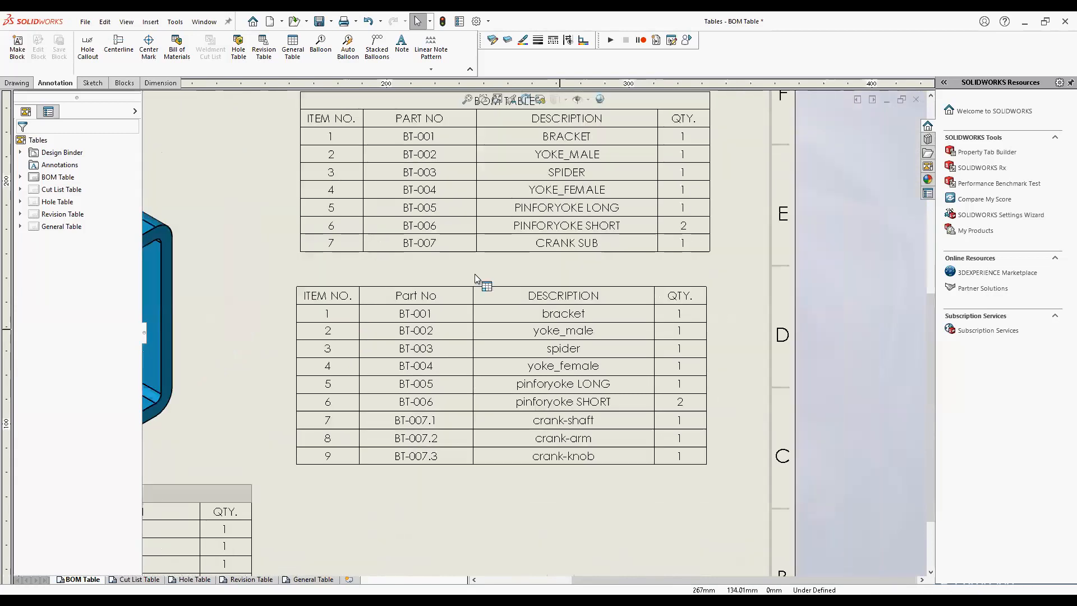
pyautogui.moveTo(645, 205); pyautogui.dragTo(611, 267, button='middle')
pyautogui.moveTo(688, 246); pyautogui.dragTo(695, 260, button='middle')
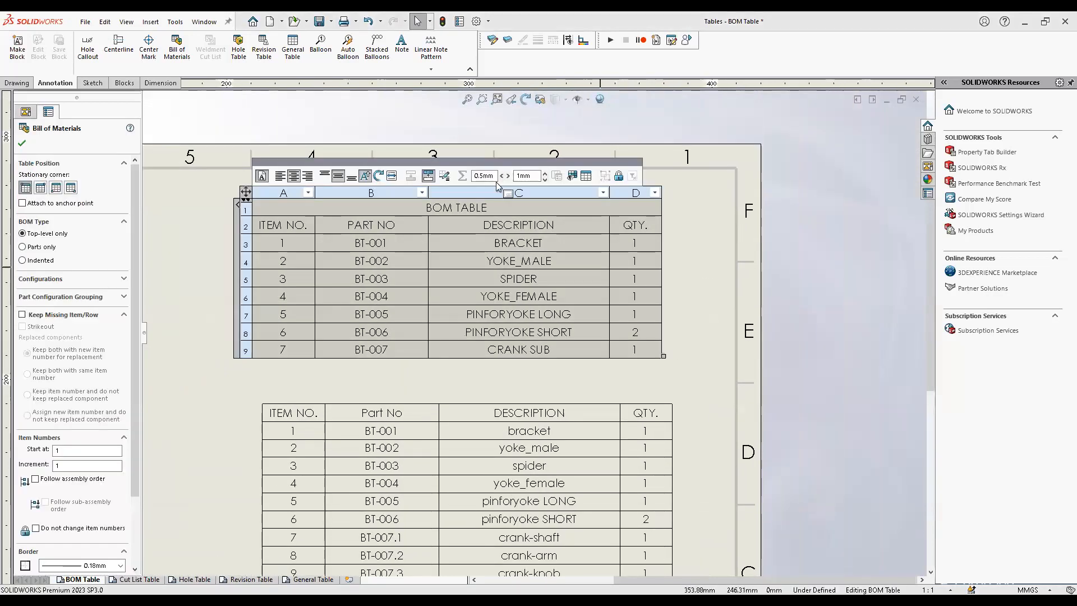
pyautogui.press('Escape')
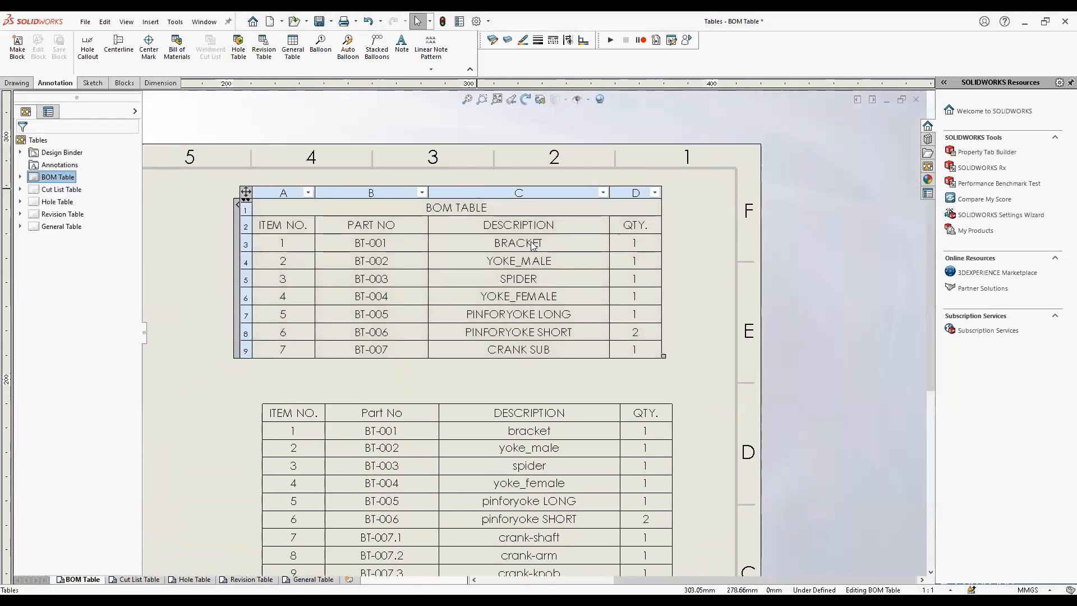
pyautogui.click(645, 244)
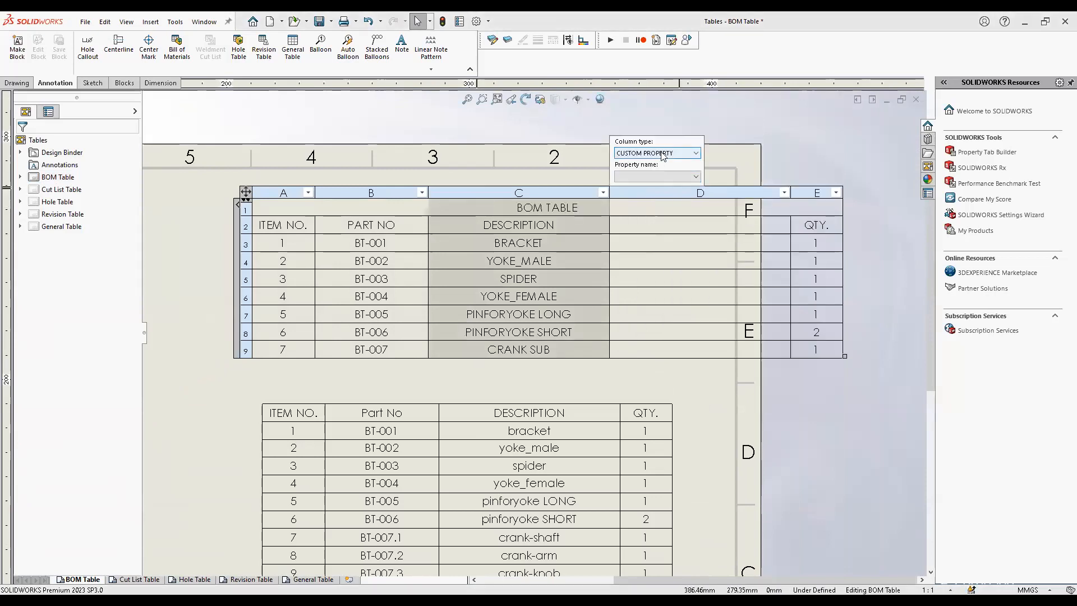
pyautogui.click(662, 154)
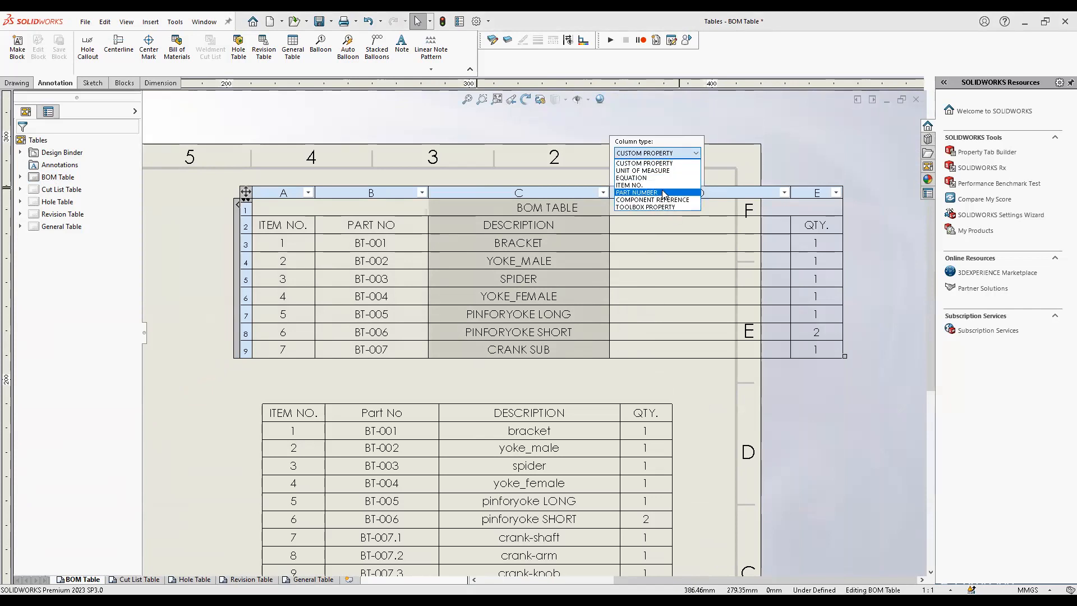
pyautogui.click(662, 163)
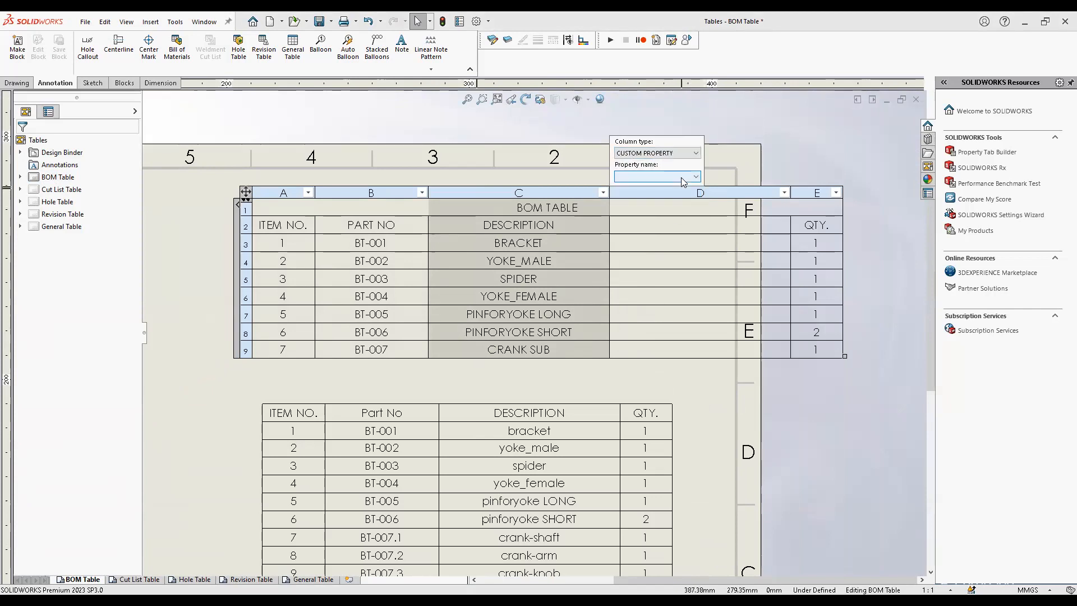
# Try SW-Title(Title) as the new column's property, and finally set the property to Description
pyautogui.click(681, 177)
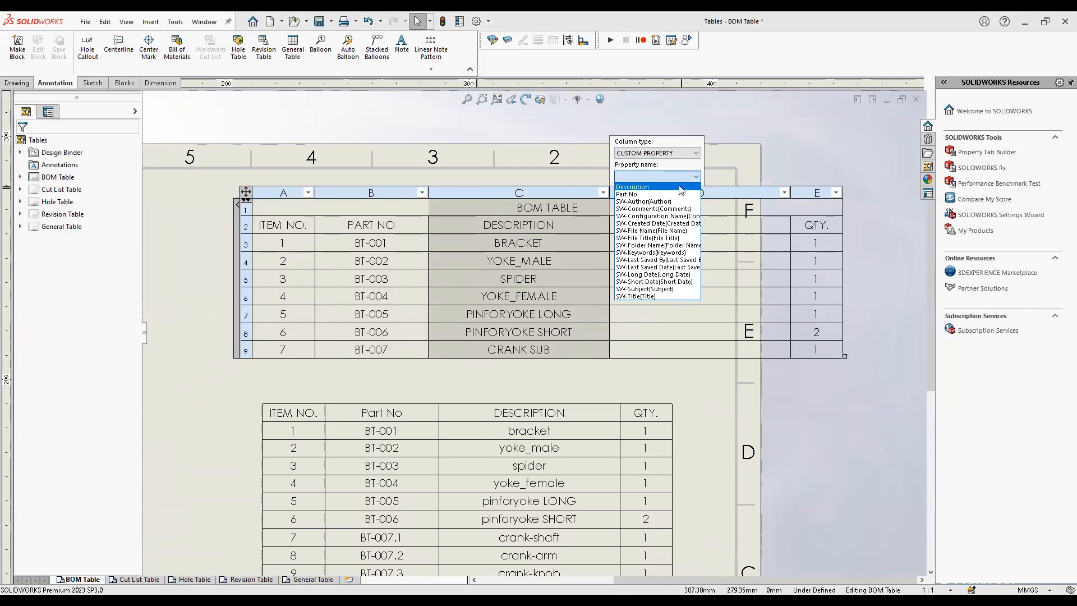
pyautogui.click(654, 298)
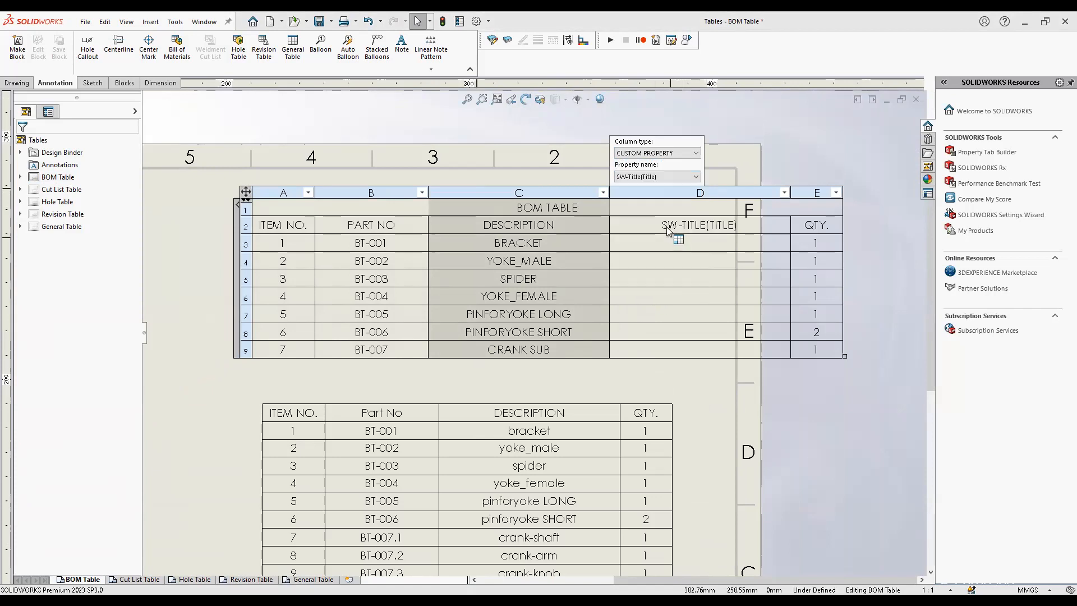
pyautogui.click(669, 178)
pyautogui.click(667, 188)
pyautogui.click(724, 384)
# Move the top-level BOM table slightly left and up on the sheet
pyautogui.moveTo(724, 384)
pyautogui.mouseDown(button='middle')
pyautogui.moveTo(640, 365)
pyautogui.moveTo(665, 382)
pyautogui.mouseUp(button='middle')
pyautogui.click(667, 331)
pyautogui.moveTo(179, 191); pyautogui.dragTo(142, 182)
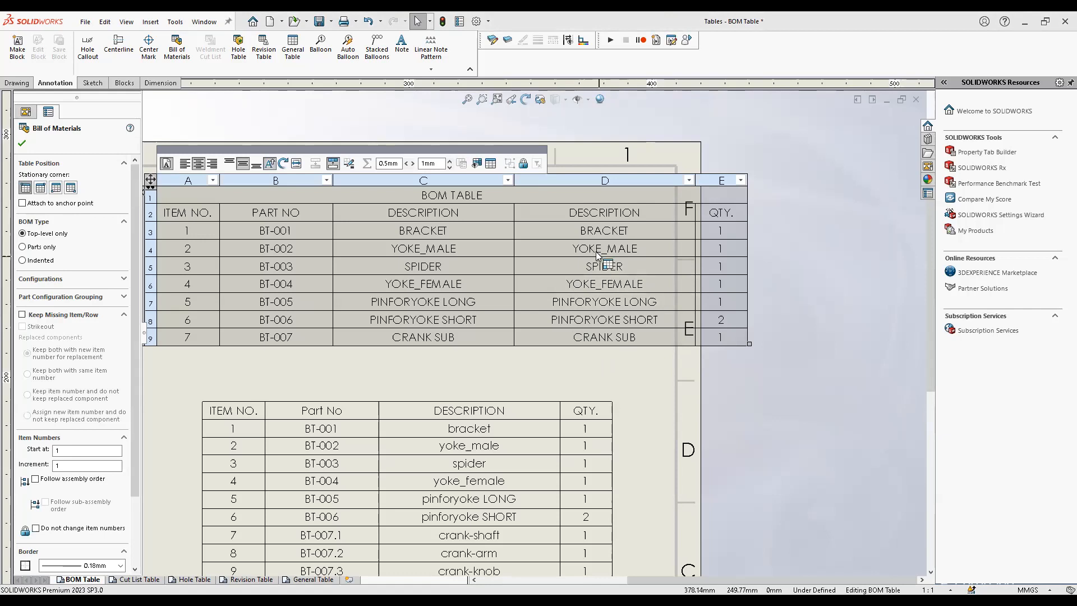
# Open the bracket part from its row in the top-level BOM table and view it from another angle
pyautogui.rightClick(589, 234)
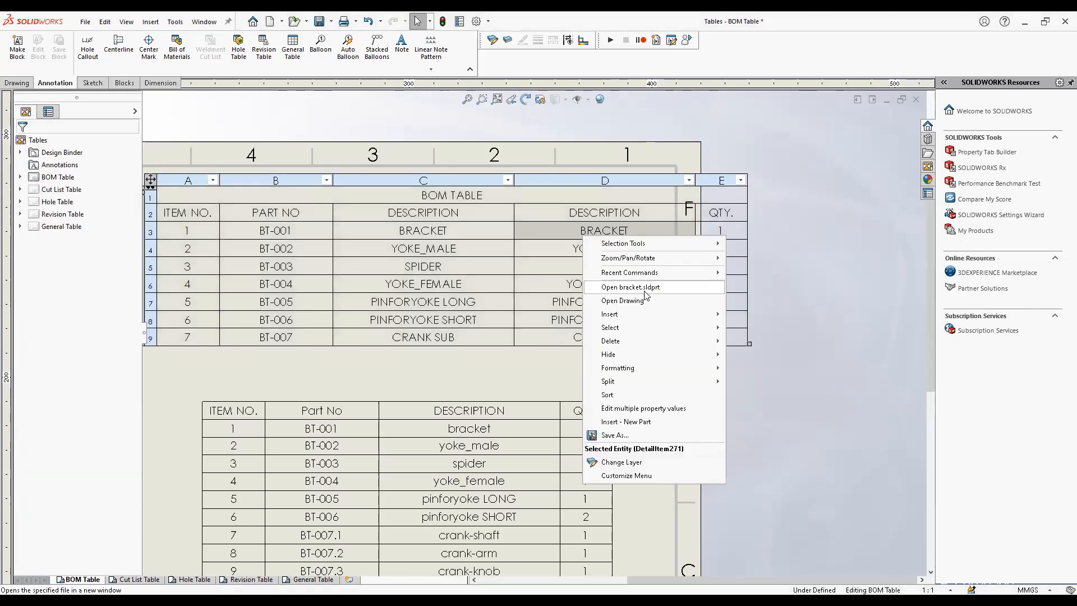
pyautogui.click(640, 288)
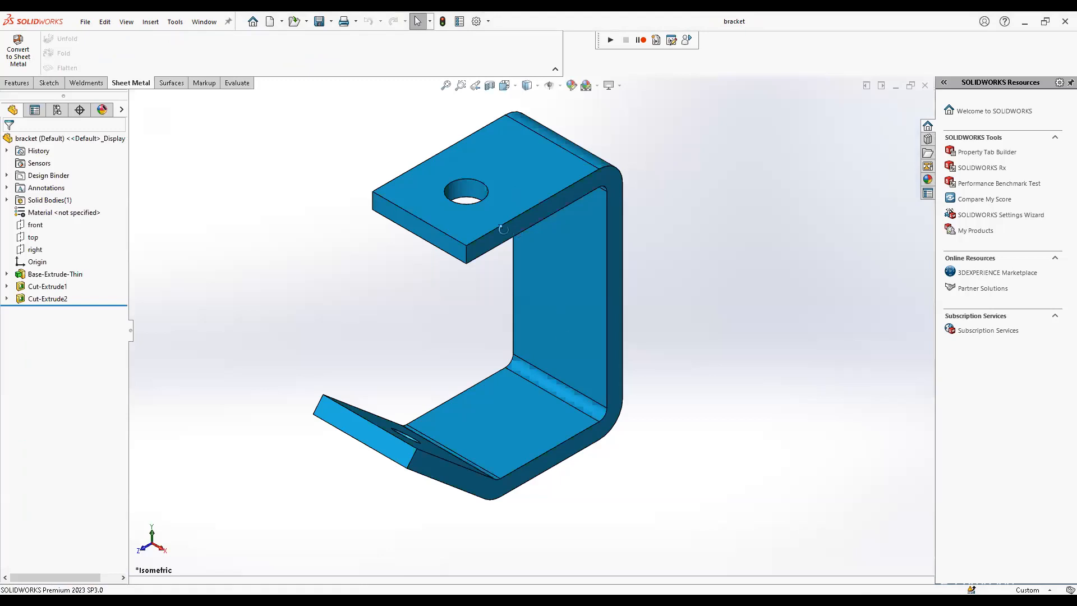
pyautogui.doubleClick(508, 216)
pyautogui.scroll(2, 545, 320)
pyautogui.moveTo(546, 320); pyautogui.dragTo(402, 418, button='middle')
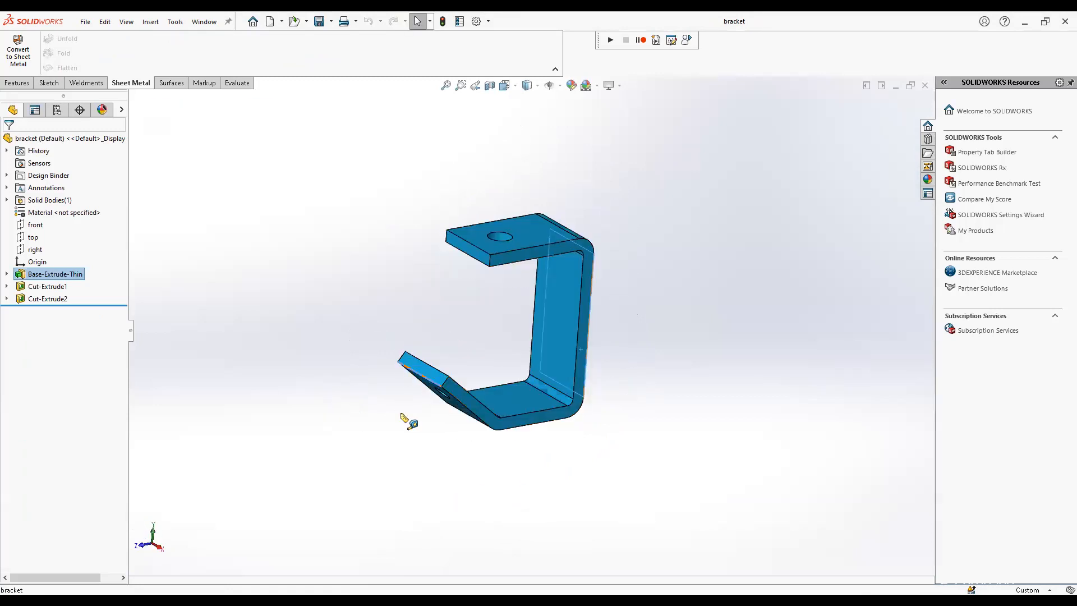
pyautogui.press('Escape')
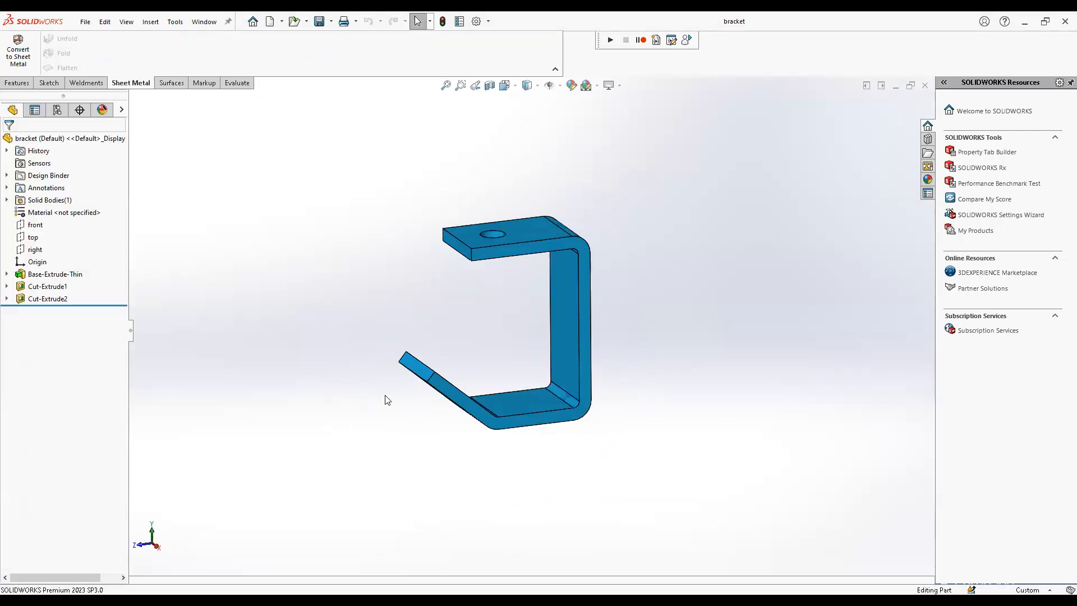
# Add a Size text property with the value "100 x 75 x 10" to the bracket's custom properties
pyautogui.click(473, 256)
pyautogui.click(444, 22)
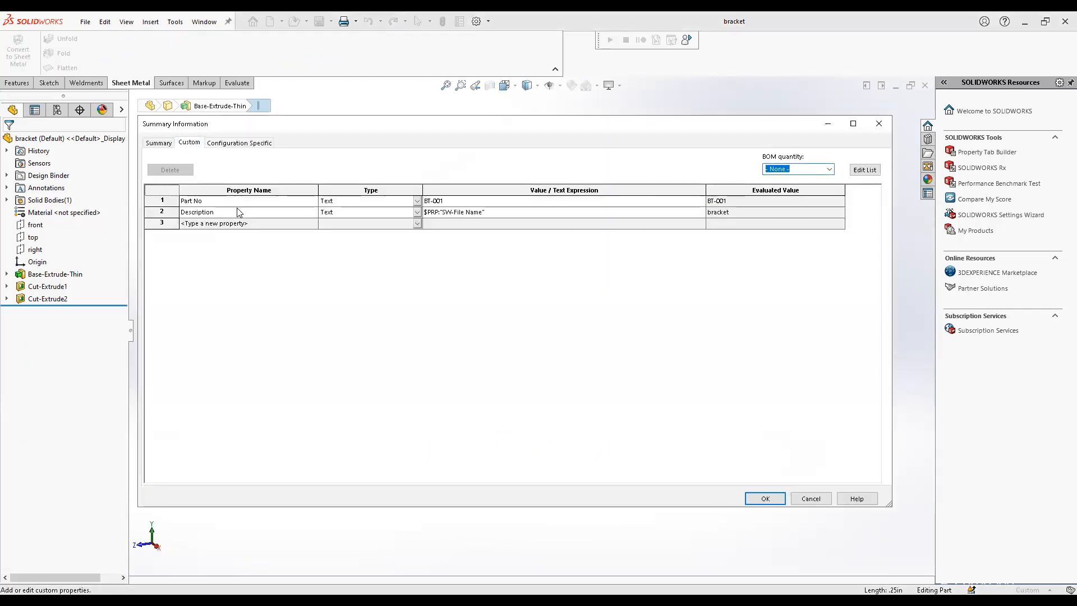
pyautogui.click(212, 223)
pyautogui.write('sizeSIze')
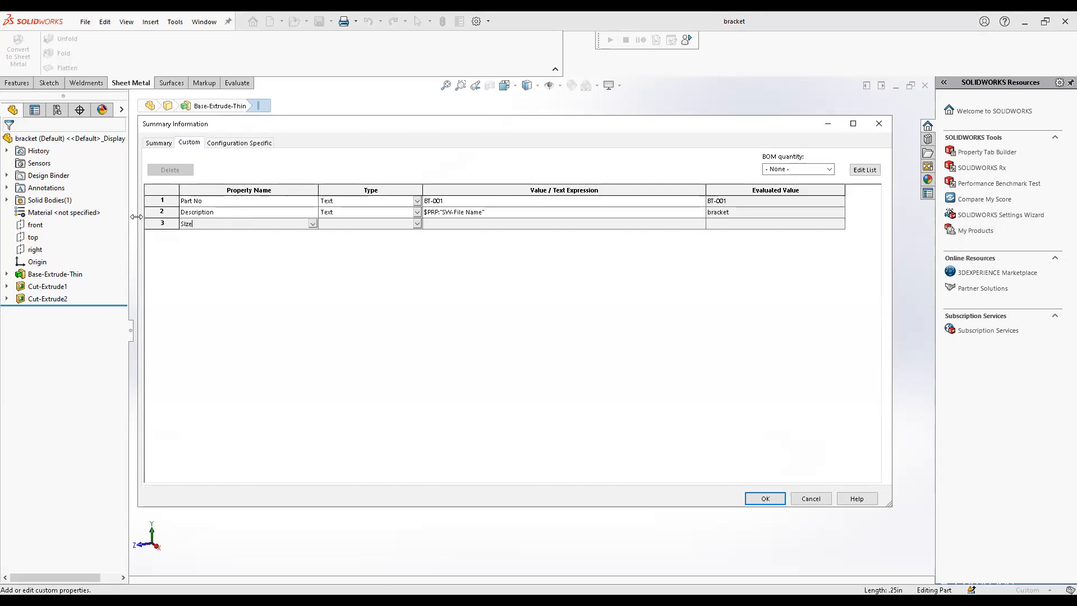
pyautogui.click(468, 228)
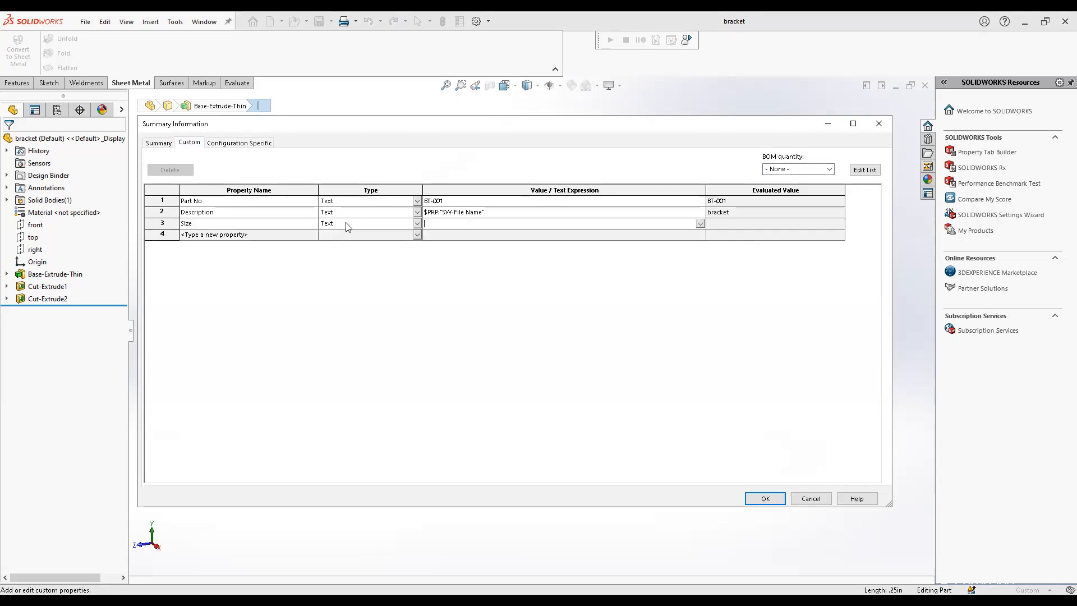
pyautogui.click(187, 223)
pyautogui.click(432, 225)
pyautogui.write('100 x 75 x 10')
pyautogui.press('Return')
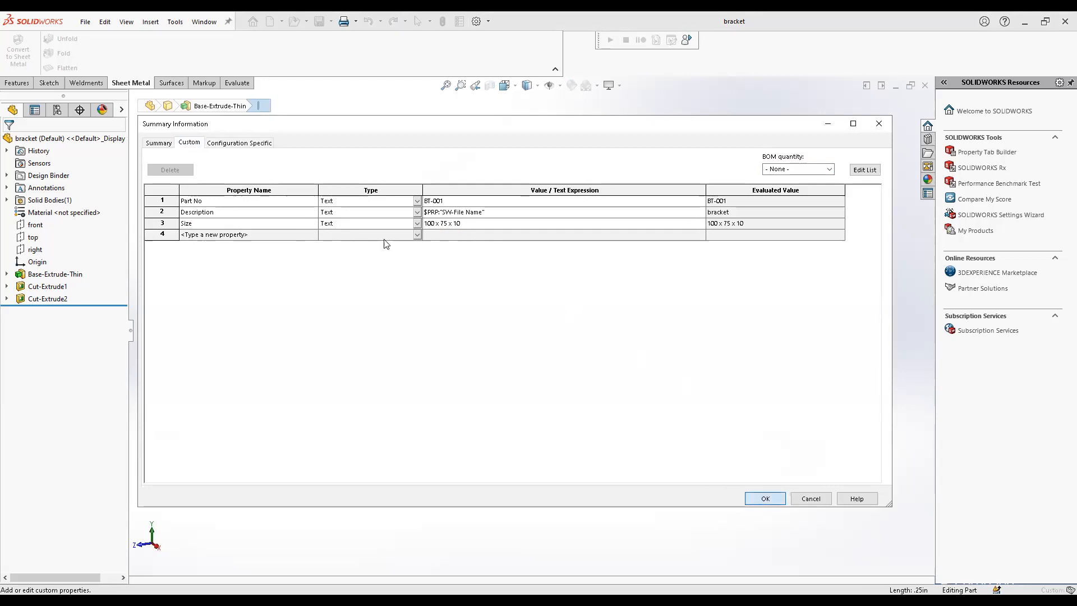
# Return to the drawing and set the duplicate DESCRIPTION column of the top-level BOM table to the Size property
pyautogui.hotkey('ctrl', 'Tab')
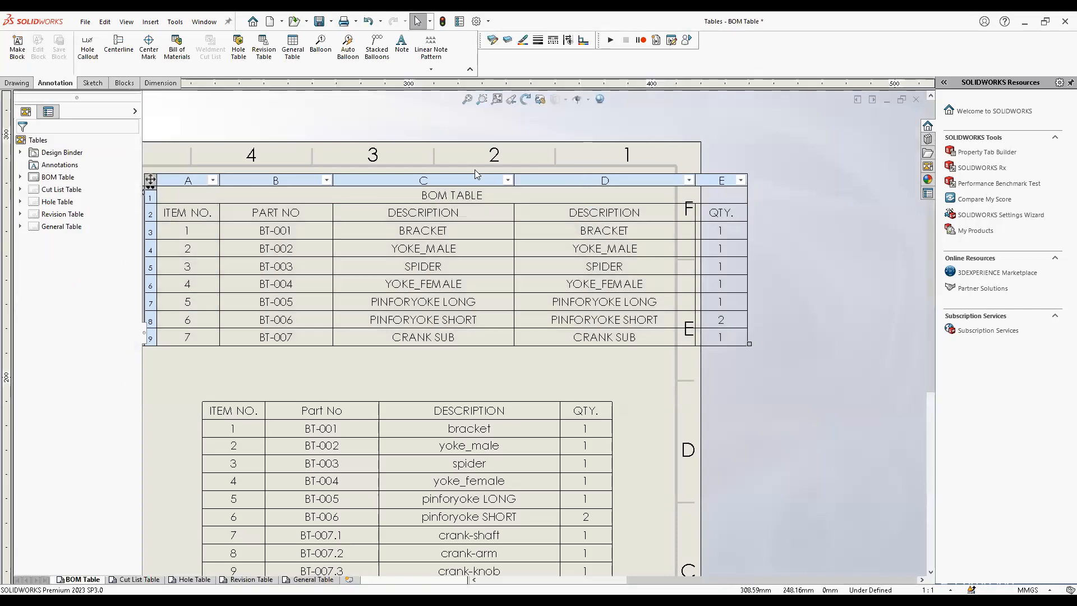
pyautogui.click(620, 196)
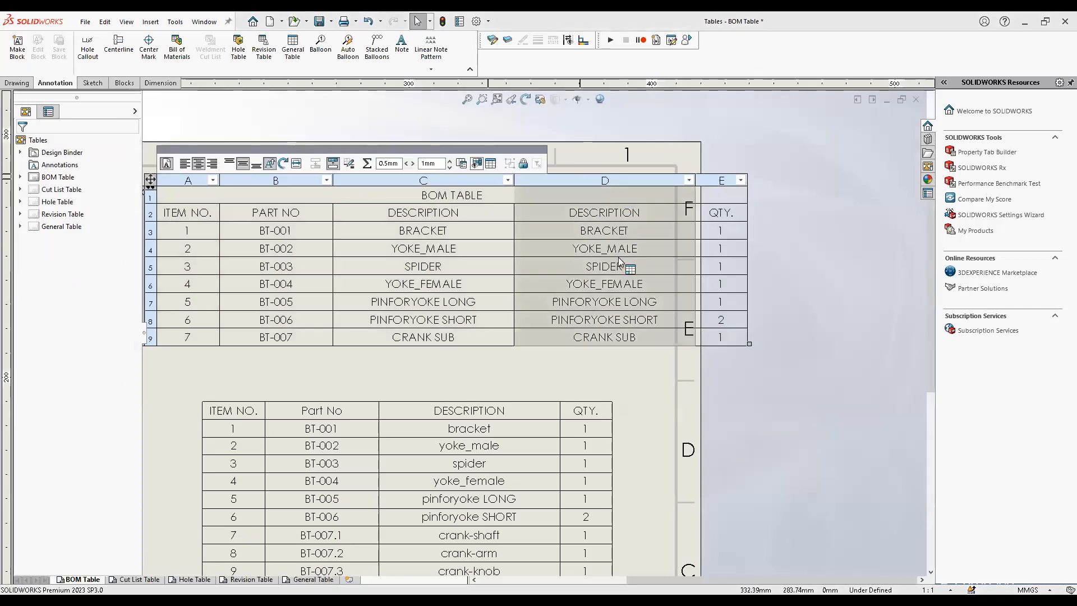
pyautogui.click(477, 163)
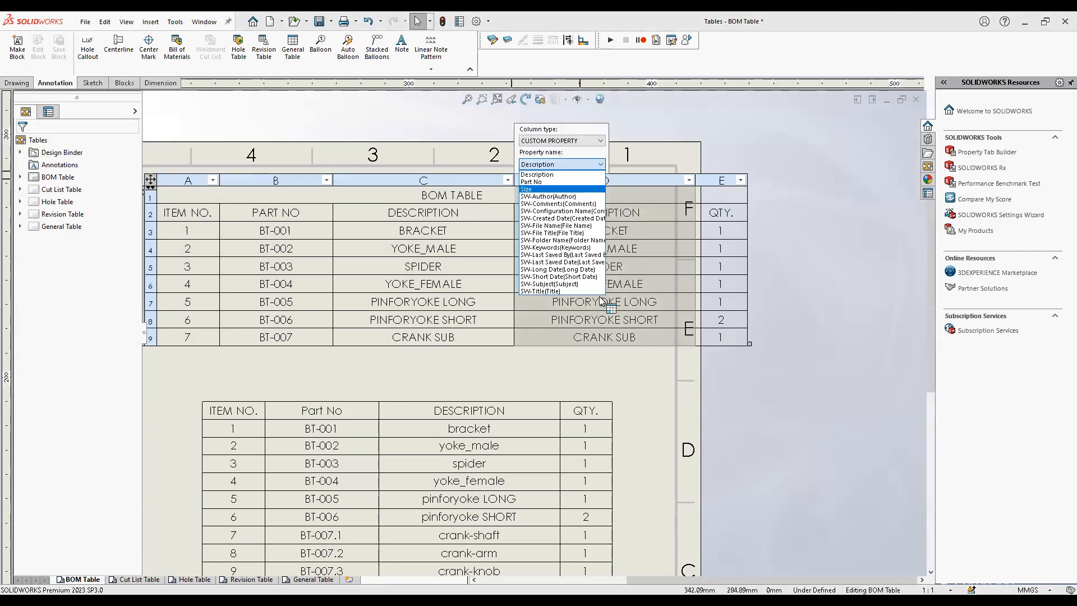
pyautogui.press('Return')
pyautogui.click(614, 364)
pyautogui.moveTo(615, 364); pyautogui.dragTo(636, 377, button='middle')
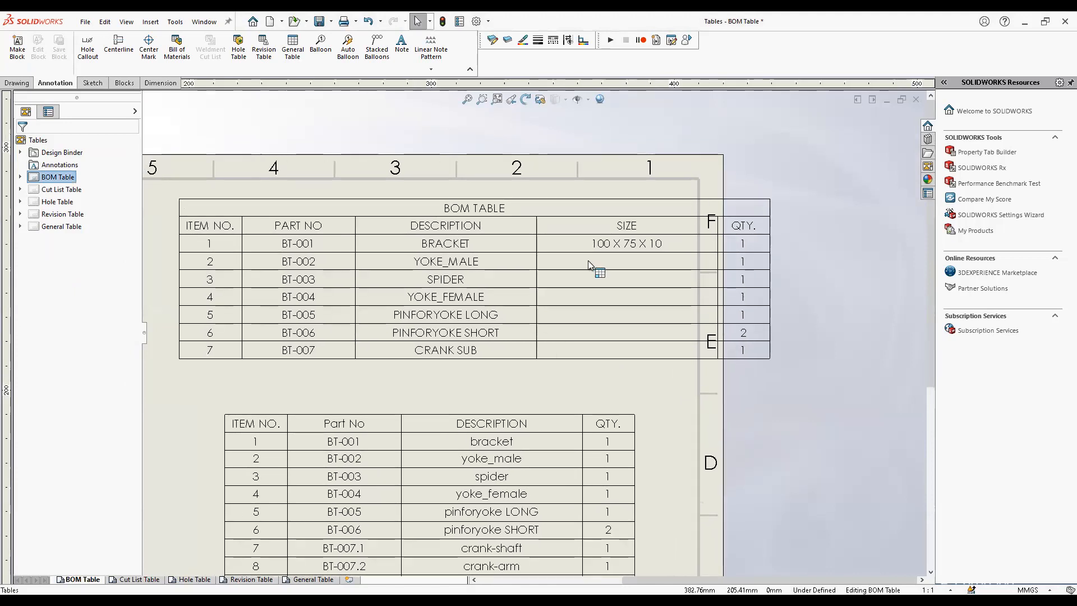
# Insert a column between SIZE and QTY. in the top-level BOM table
pyautogui.click(588, 260)
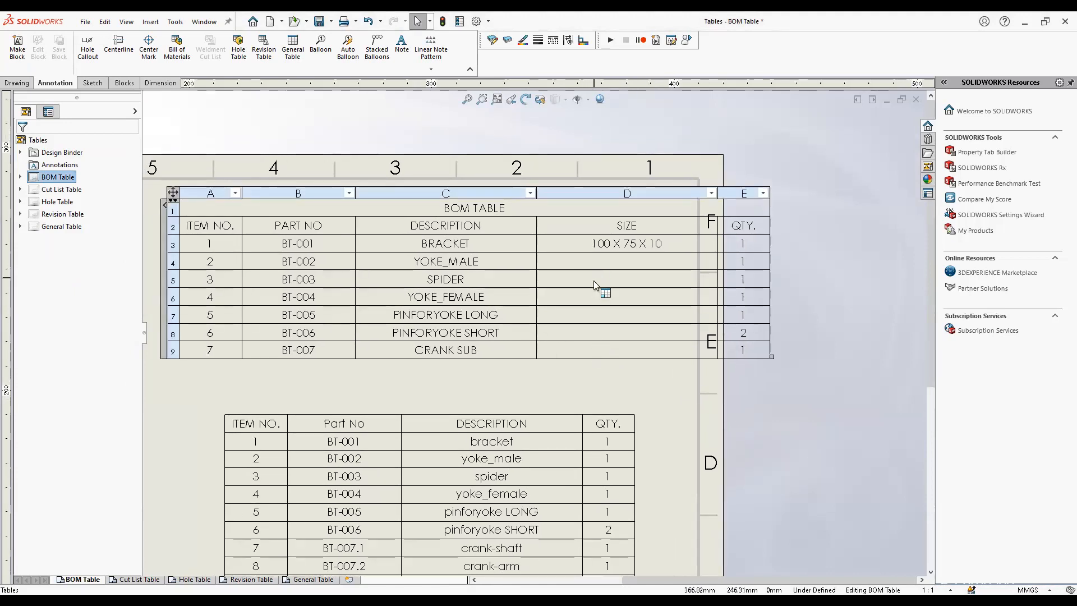
pyautogui.click(637, 373)
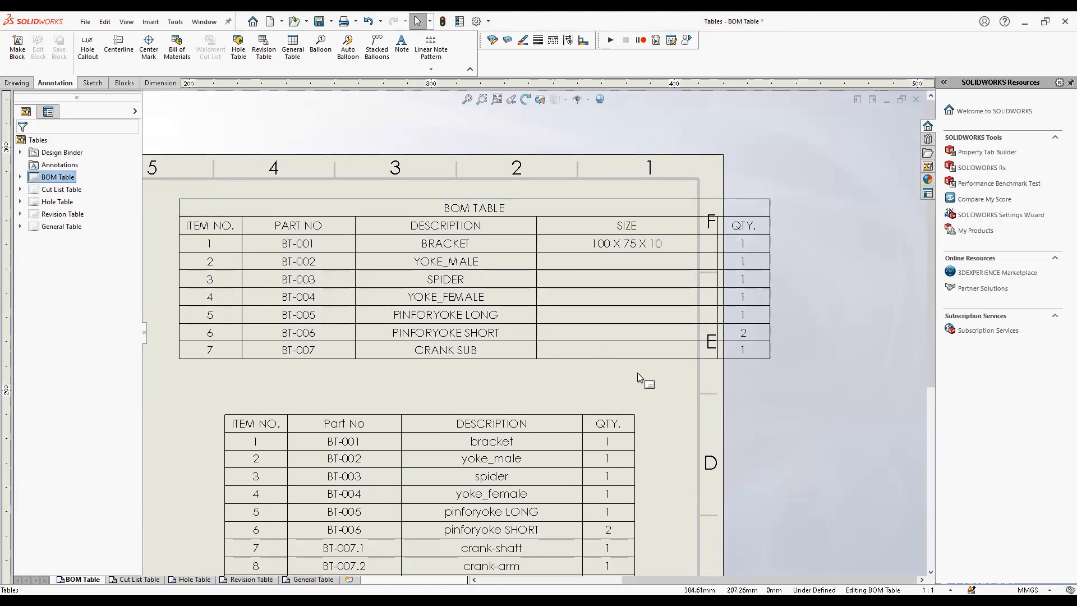
pyautogui.moveTo(605, 365); pyautogui.dragTo(596, 364, button='middle')
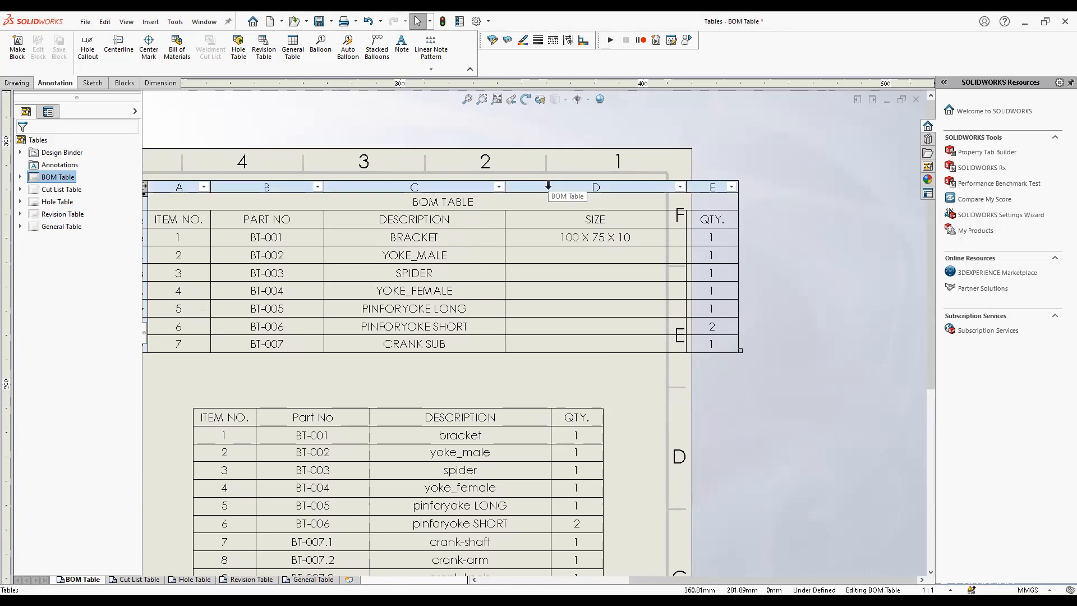
pyautogui.rightClick(547, 185)
pyautogui.moveTo(603, 240)
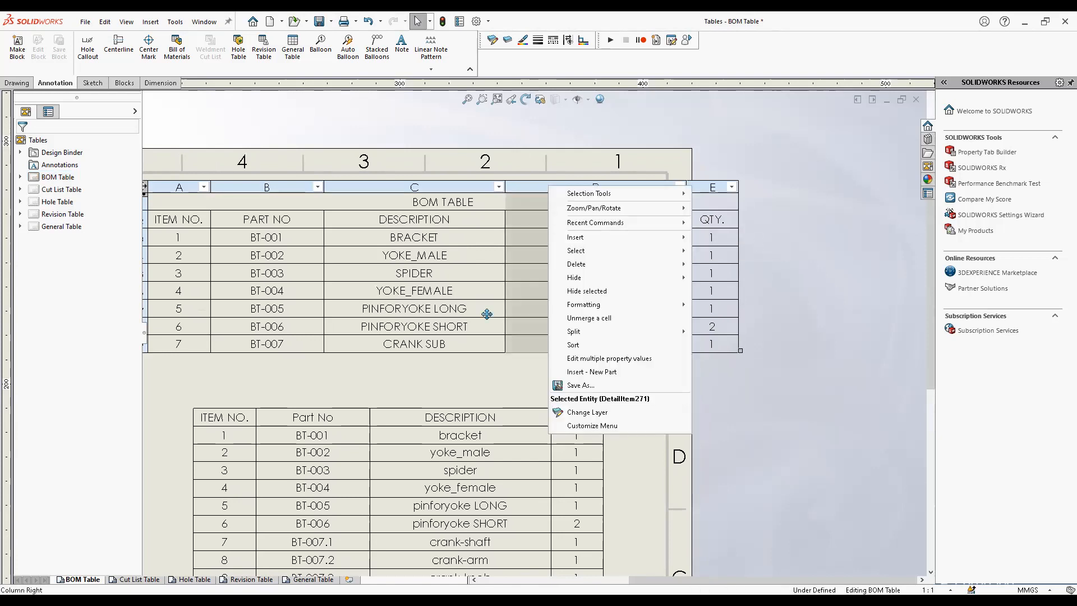
pyautogui.click(757, 238)
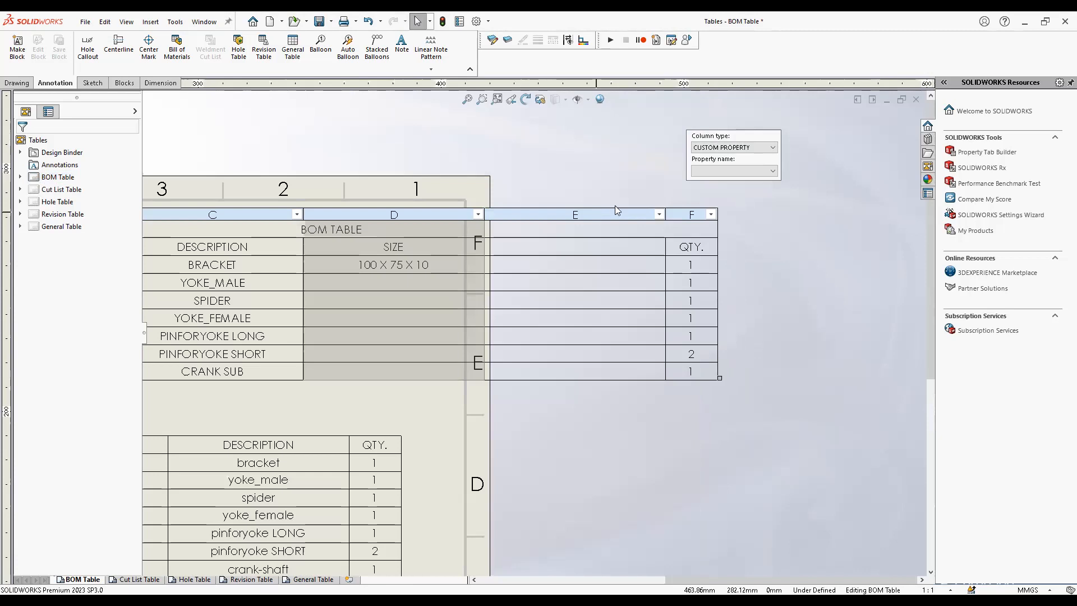
# Move the blank column of the top-level BOM table to the far side of the QTY. column
pyautogui.click(618, 212)
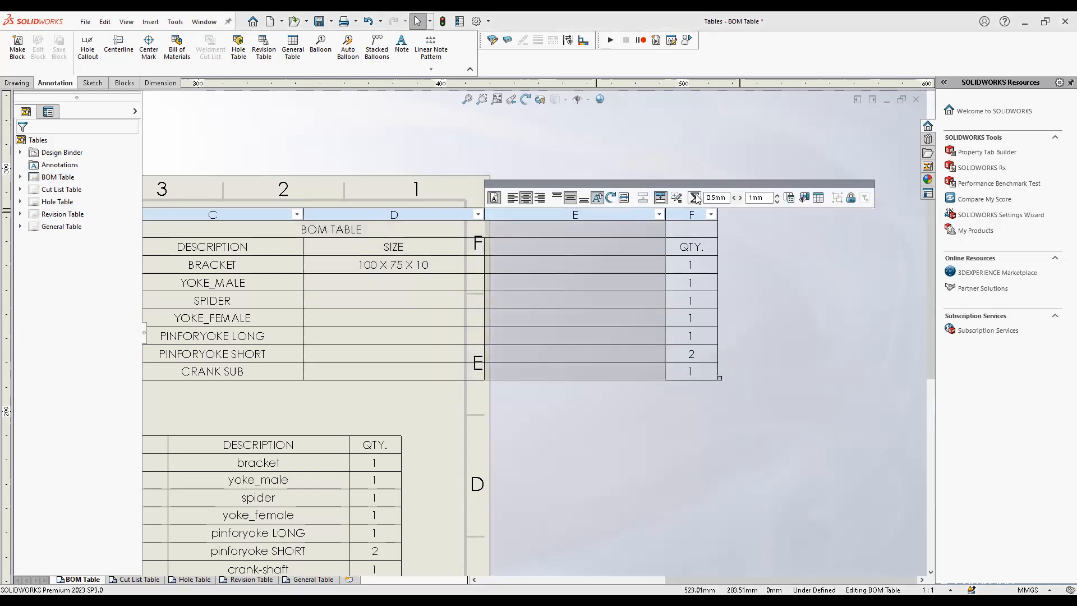
pyautogui.click(731, 267)
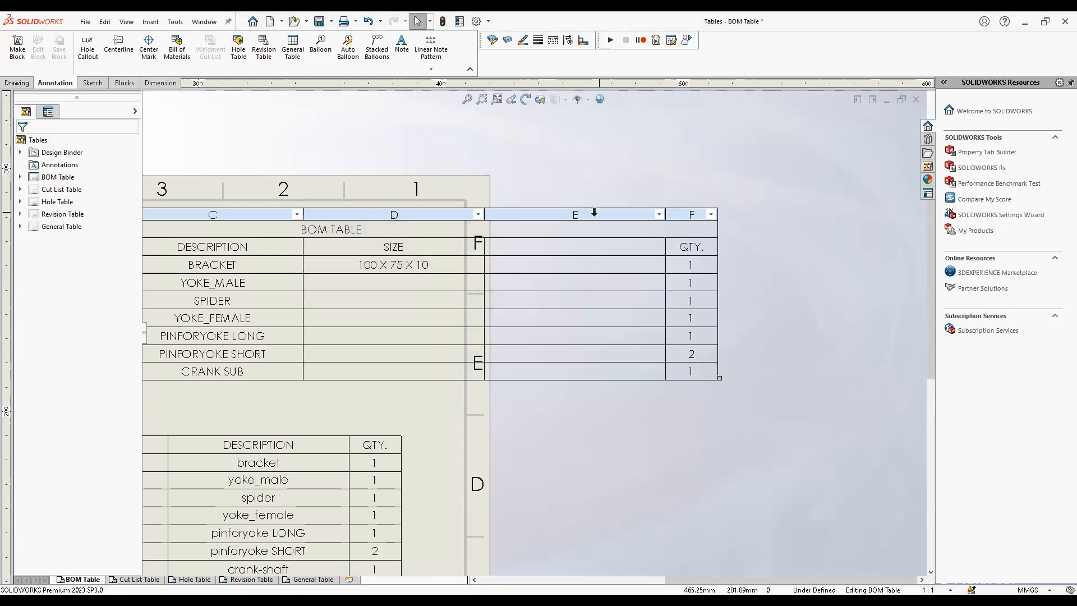
pyautogui.click(693, 212)
pyautogui.moveTo(543, 210); pyautogui.dragTo(705, 222)
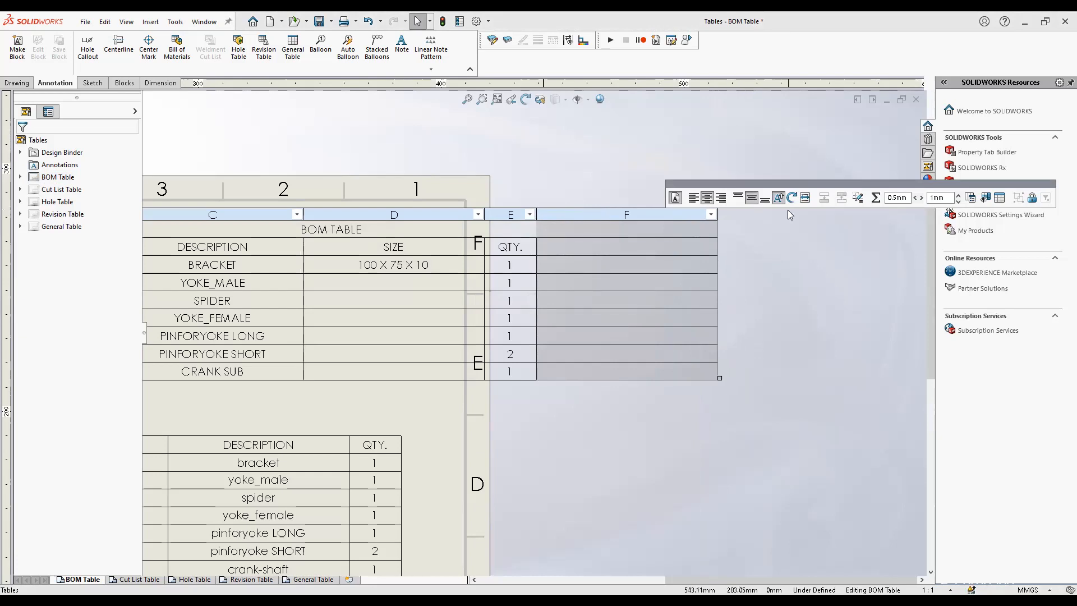
# Try to apply the equation 'QTY.' x 100 to the blank column of the top-level BOM table
pyautogui.click(876, 198)
pyautogui.click(711, 198)
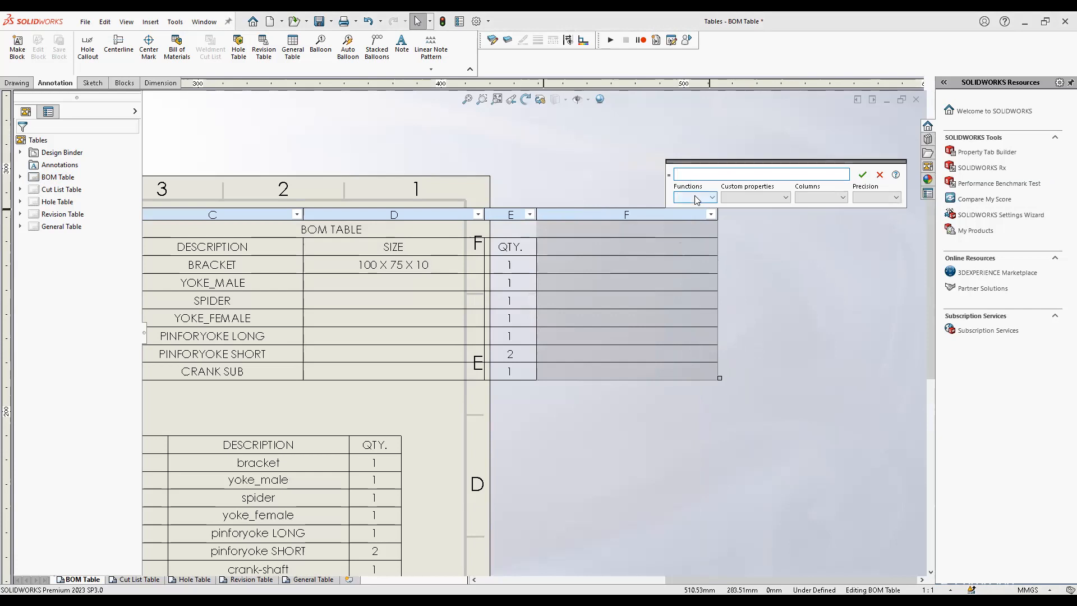
pyautogui.click(772, 197)
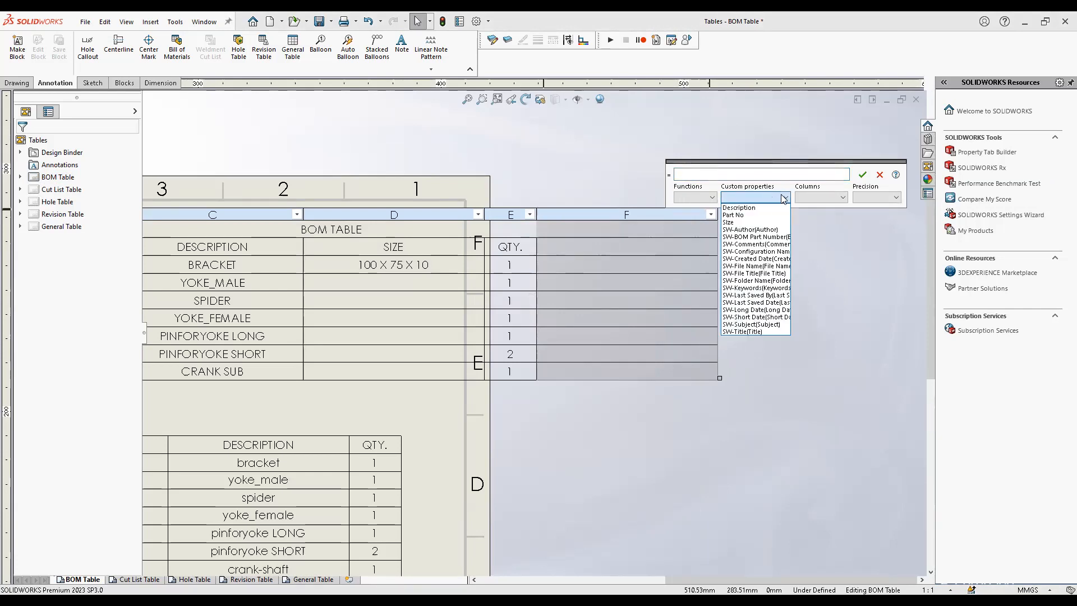
pyautogui.click(821, 197)
pyautogui.click(823, 231)
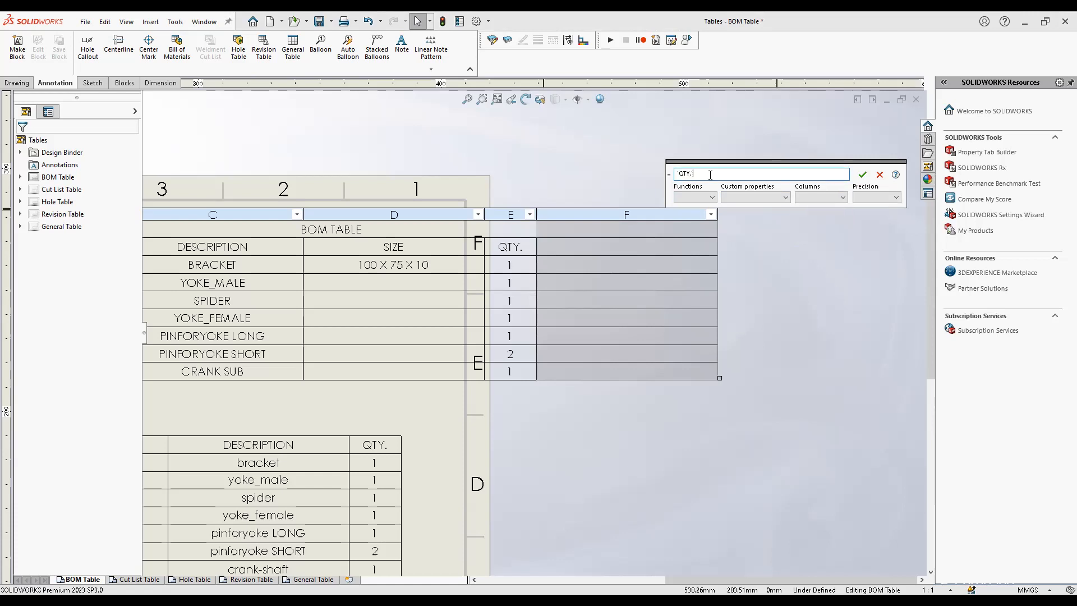
pyautogui.write('x 100')
pyautogui.click(863, 175)
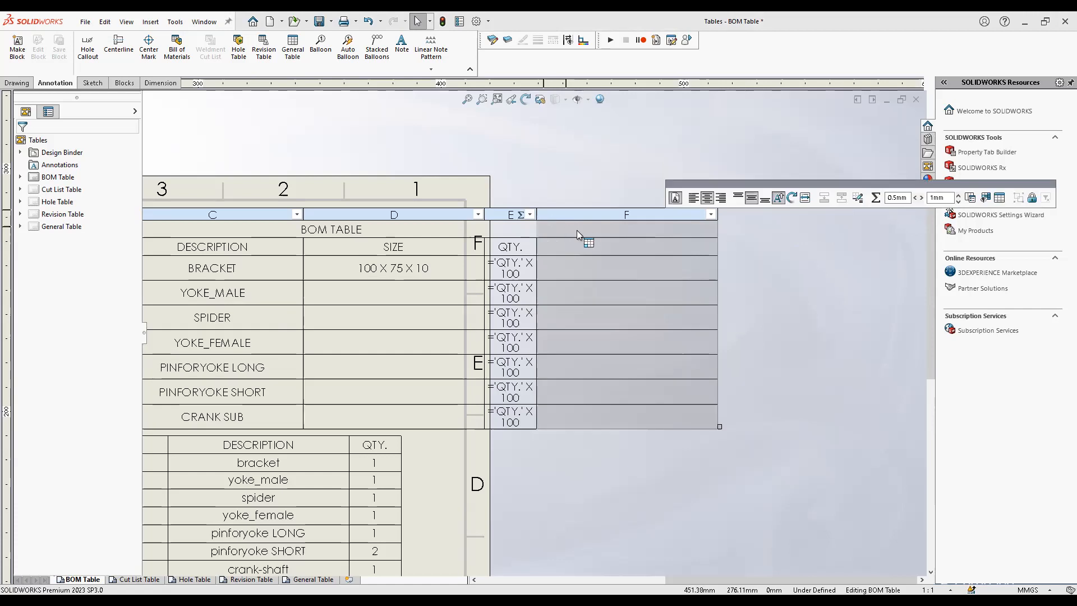
# Fill the blank last column of the top-level BOM table with the equation 'QTY.' * 100
pyautogui.click(606, 214)
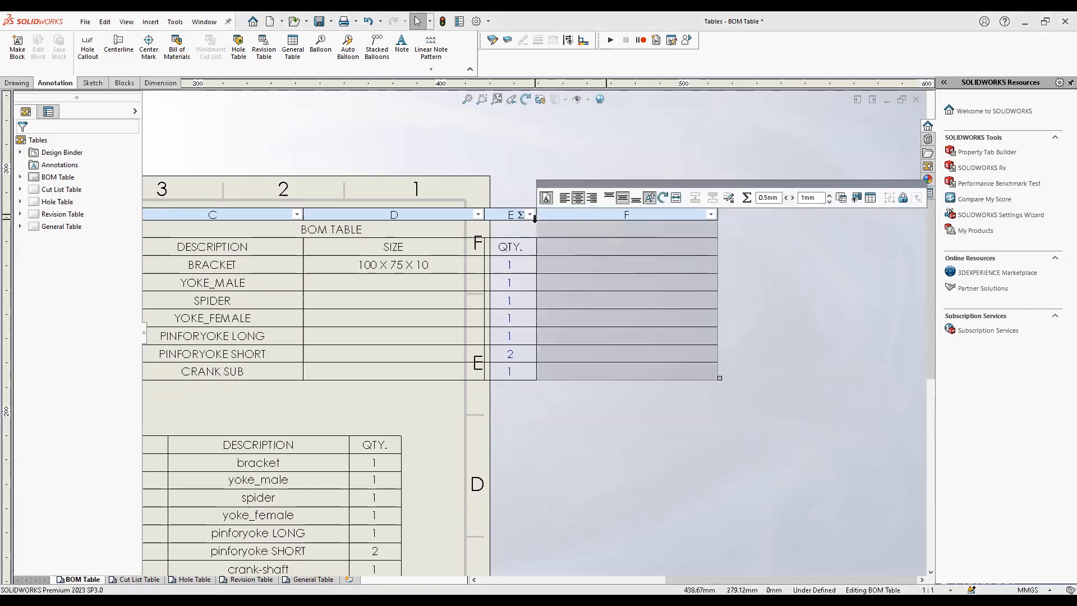
pyautogui.click(746, 197)
pyautogui.click(705, 197)
pyautogui.click(704, 228)
pyautogui.write('* 100')
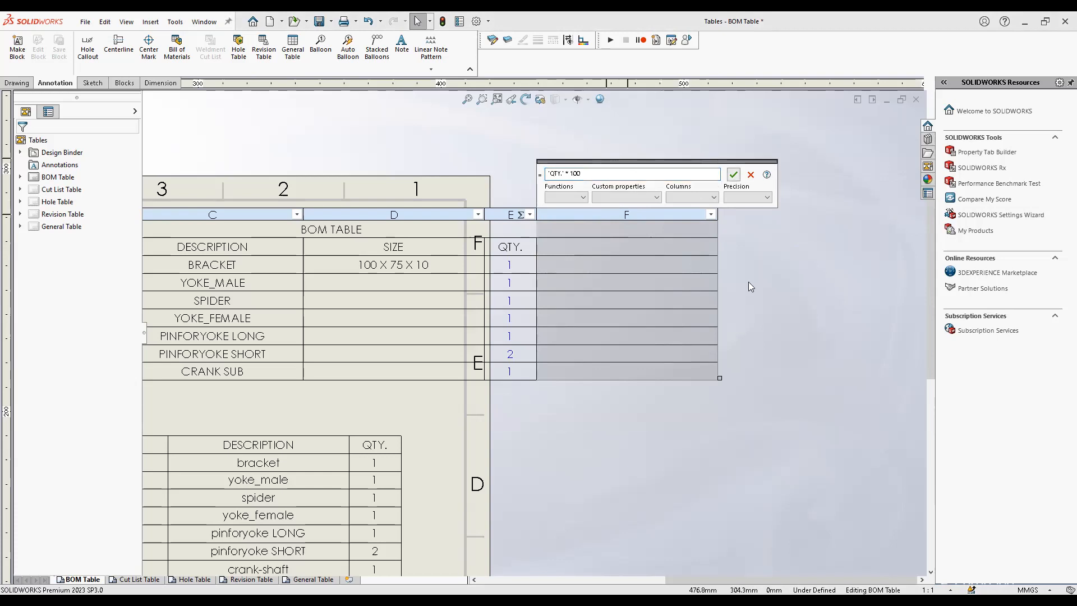
pyautogui.click(698, 405)
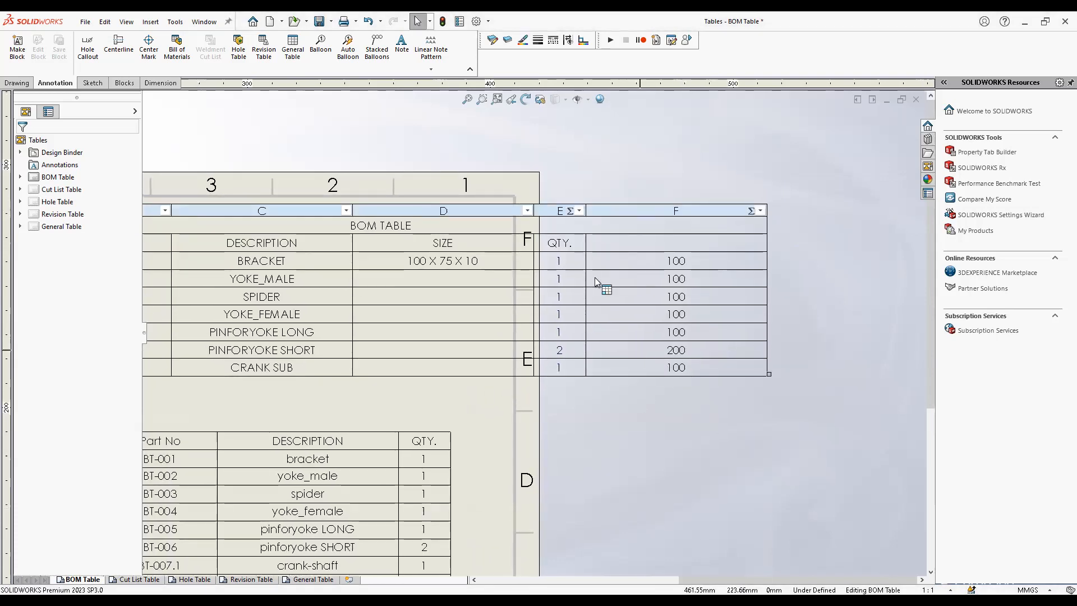
# Switch to the Cut List Table sheet and examine the welded frame in its drawing view
pyautogui.scroll(-1, 588, 268)
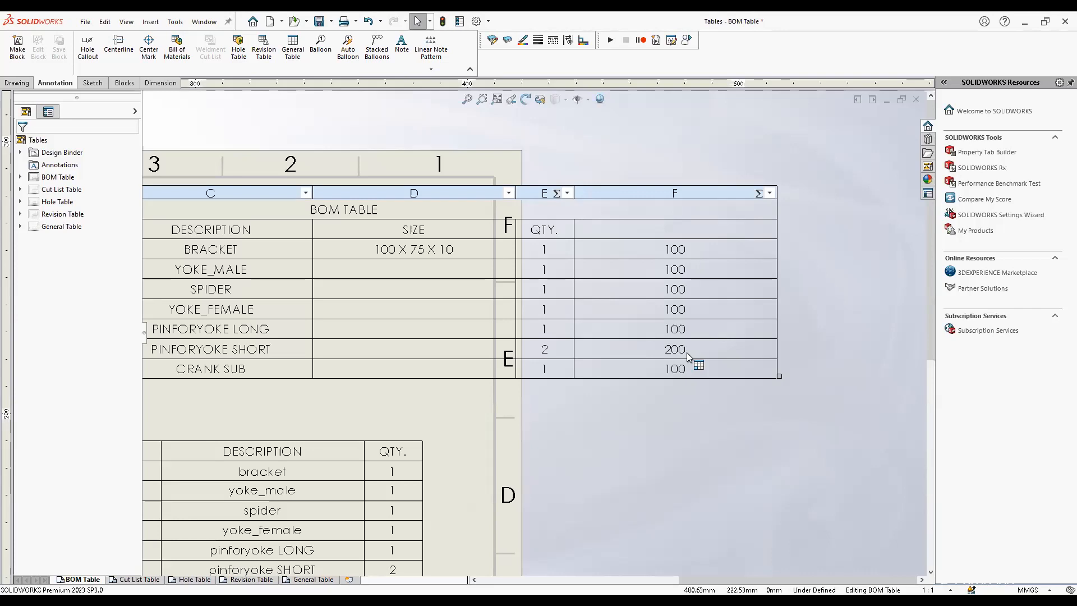
pyautogui.press('f')
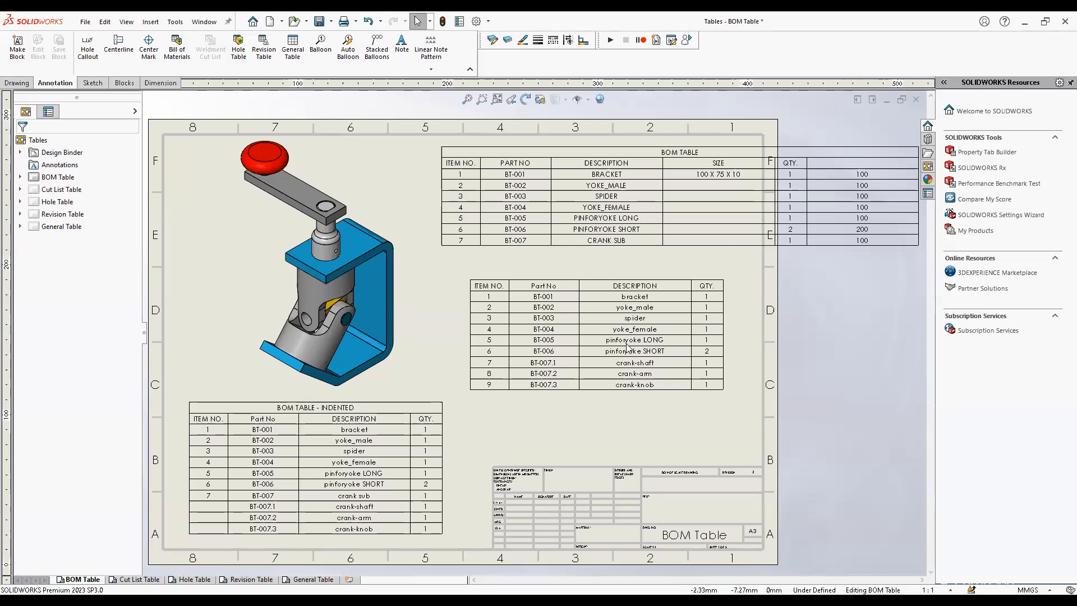
pyautogui.hotkey('ctrl', 'pagedown')
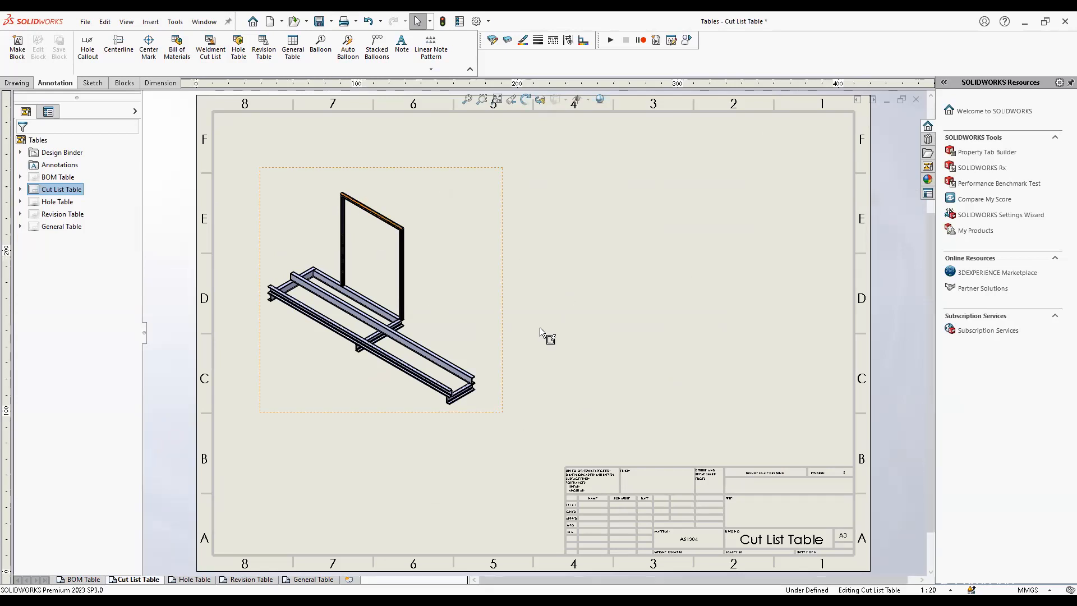
pyautogui.scroll(-3, 277, 143)
pyautogui.scroll(-5, 307, 158)
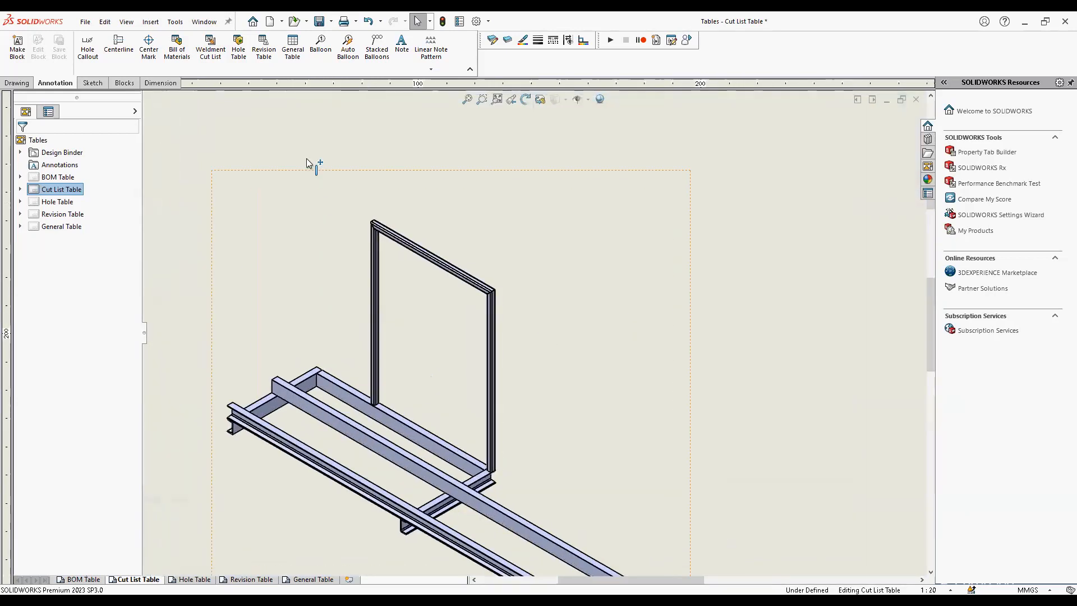
pyautogui.press('f')
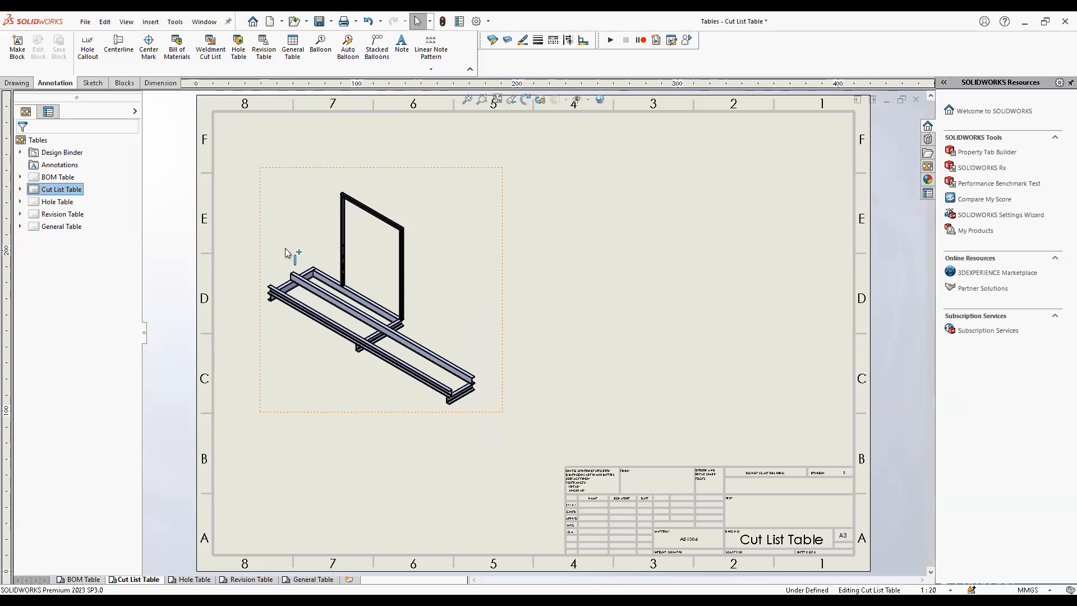
pyautogui.click(292, 182)
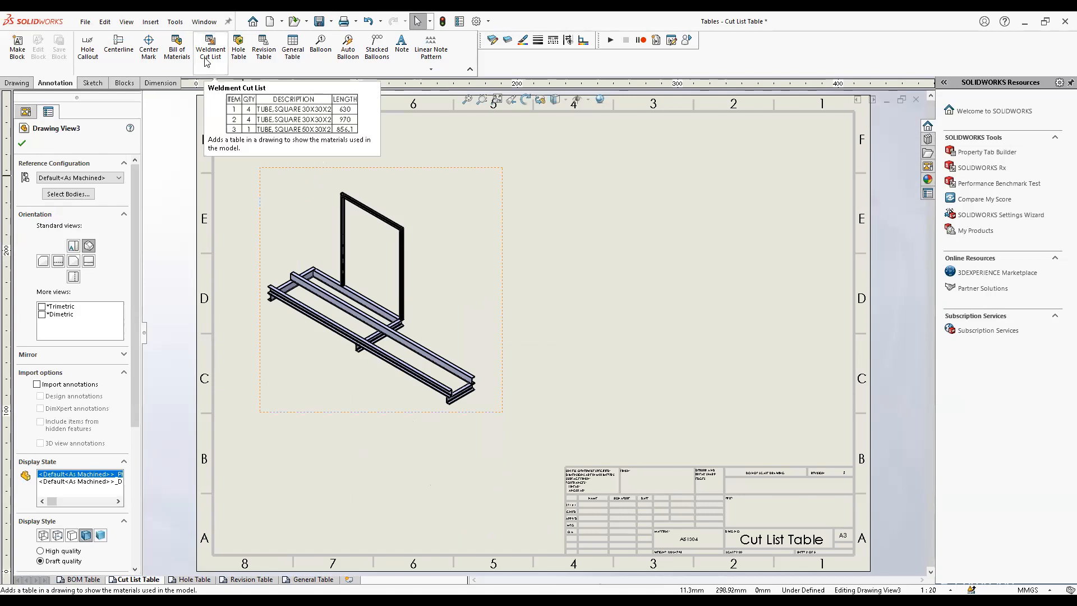
pyautogui.click(564, 255)
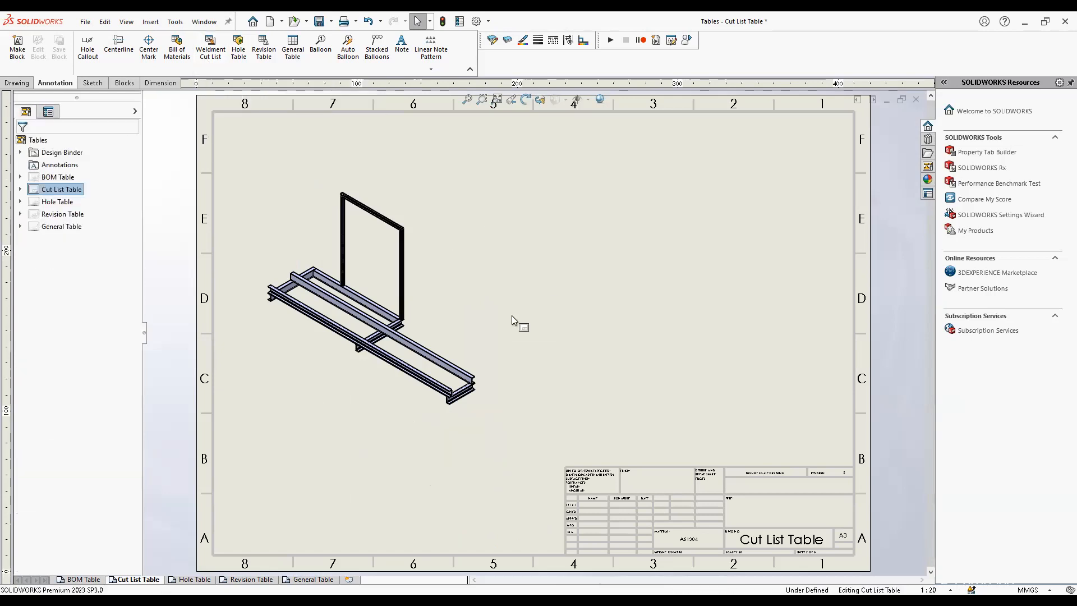
pyautogui.click(295, 207)
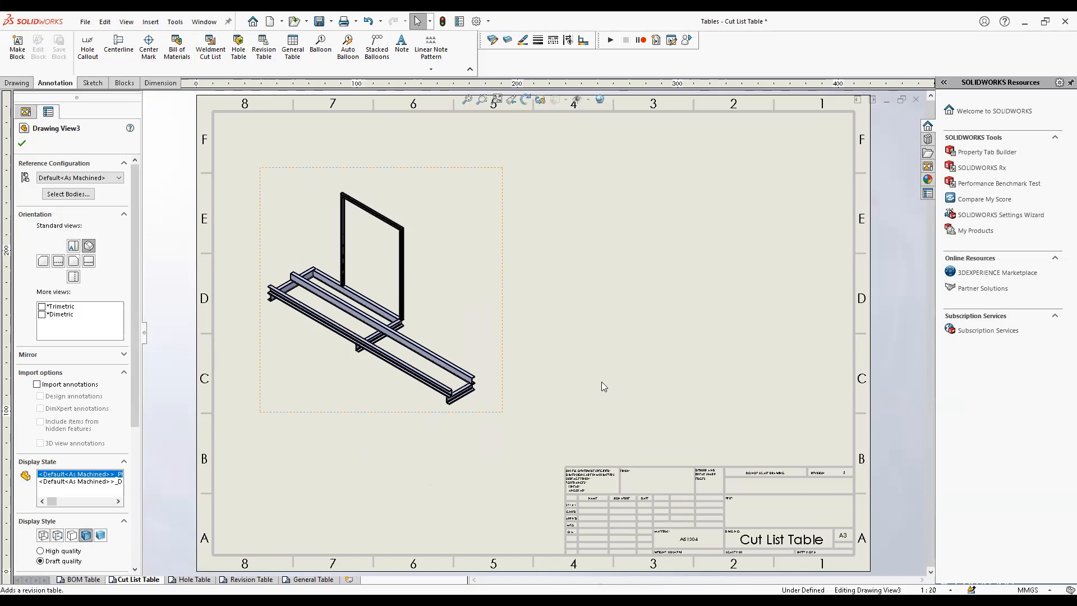
pyautogui.click(150, 22)
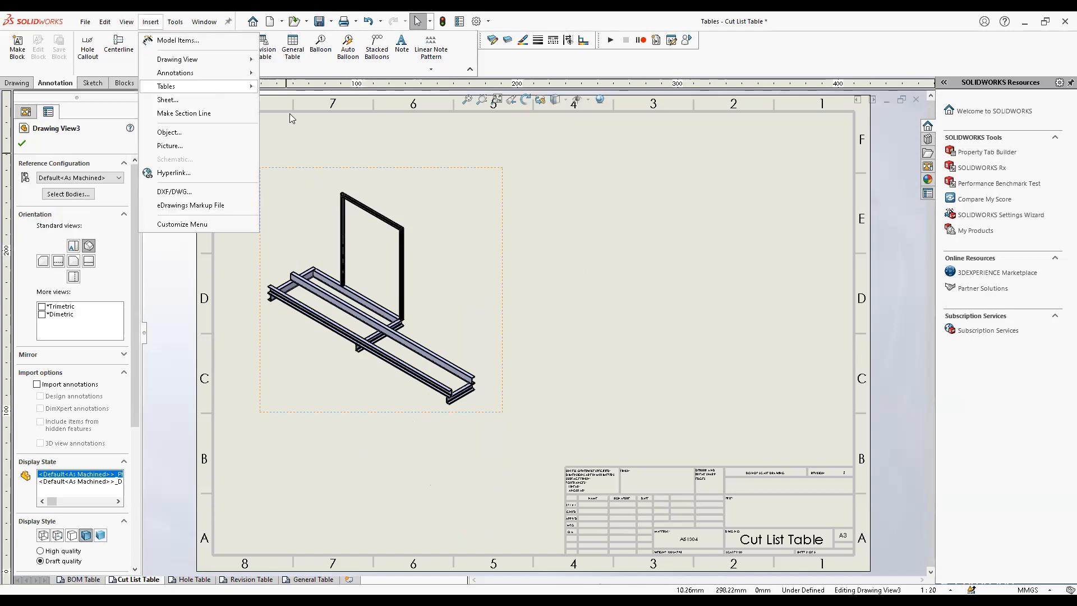
pyautogui.moveTo(169, 86)
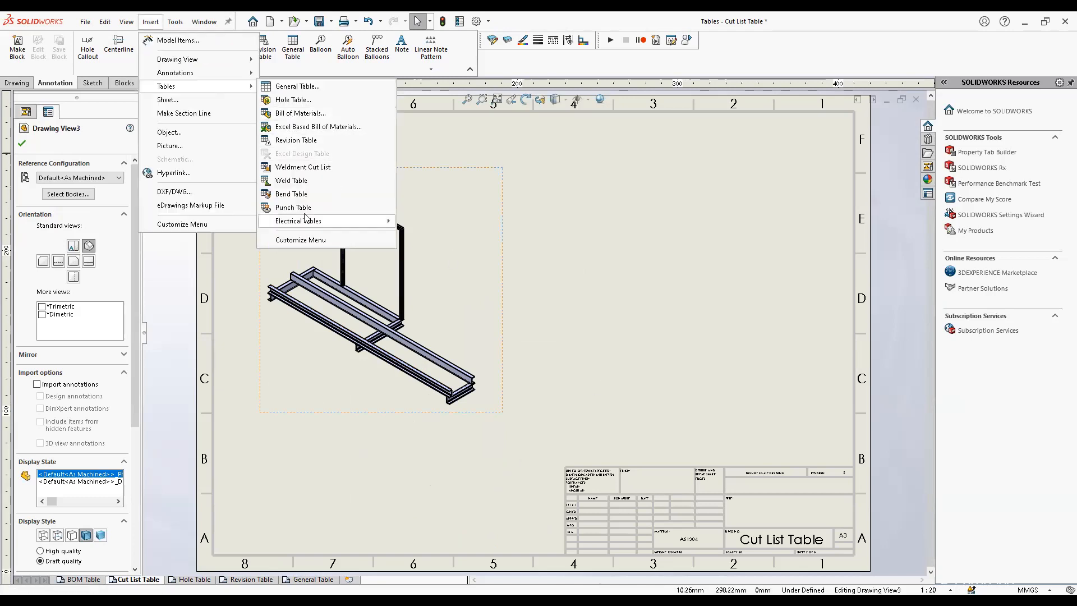
pyautogui.click(468, 186)
# Insert a weldment cut list for the frame view with the Default<As Welded> configuration and all-uppercase text, placing it beside the view
pyautogui.click(290, 248)
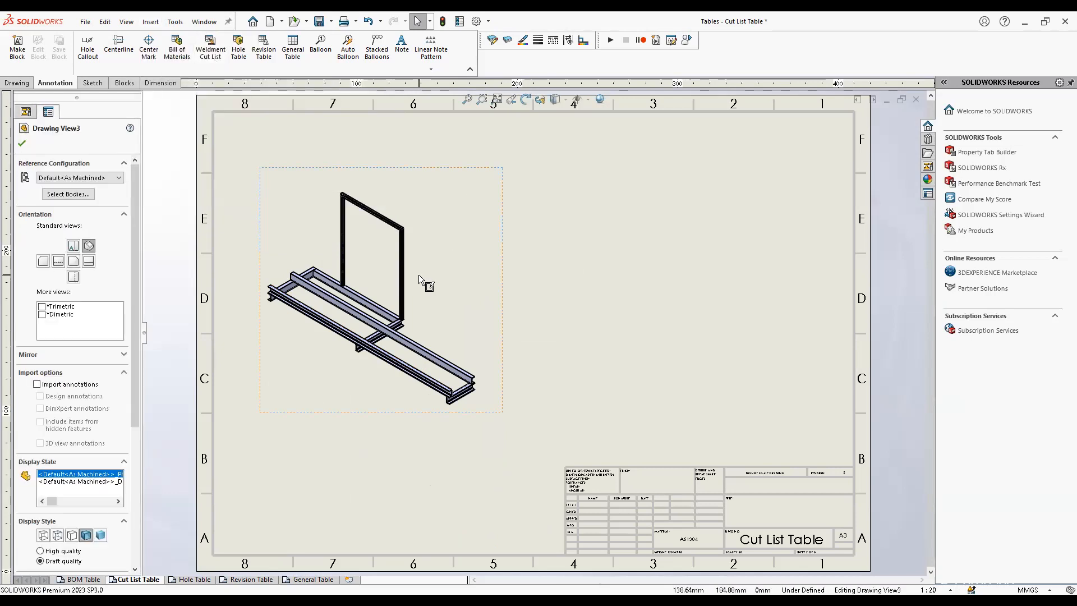
pyautogui.press('s')
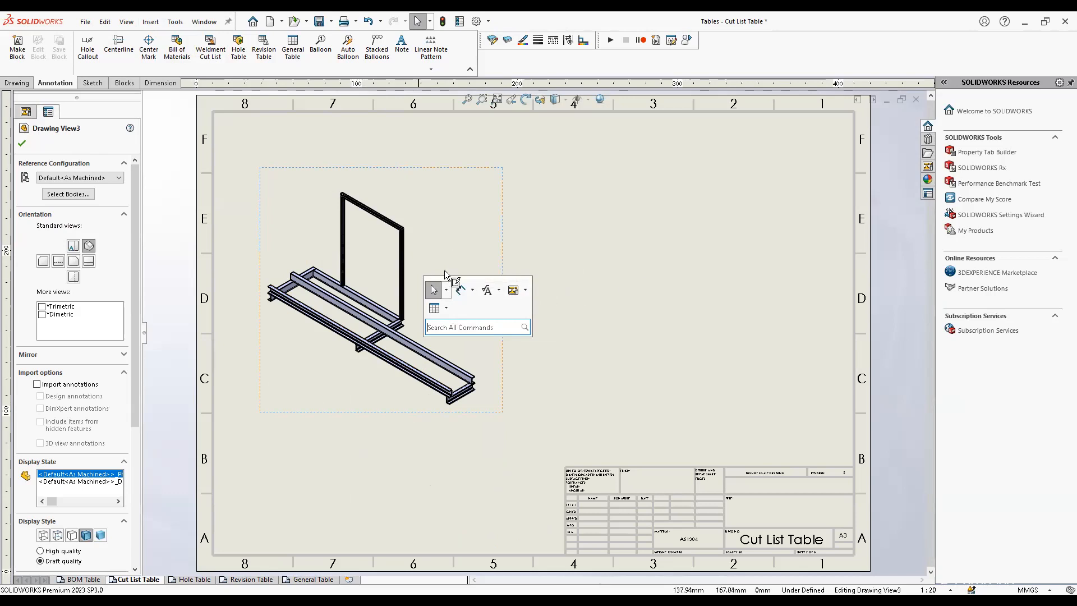
pyautogui.click(446, 308)
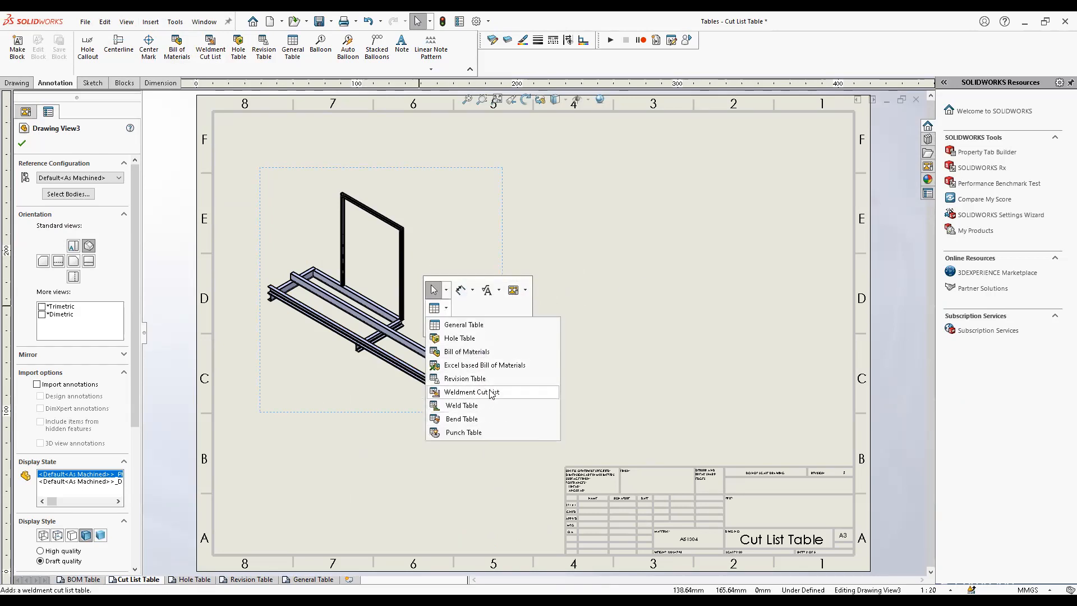
pyautogui.click(477, 392)
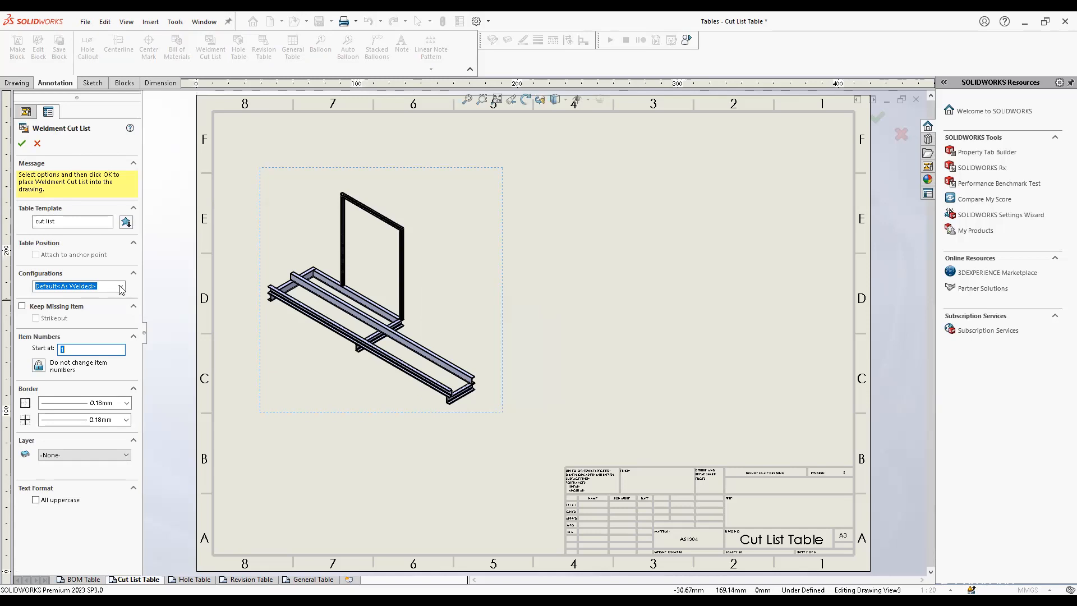
pyautogui.click(100, 289)
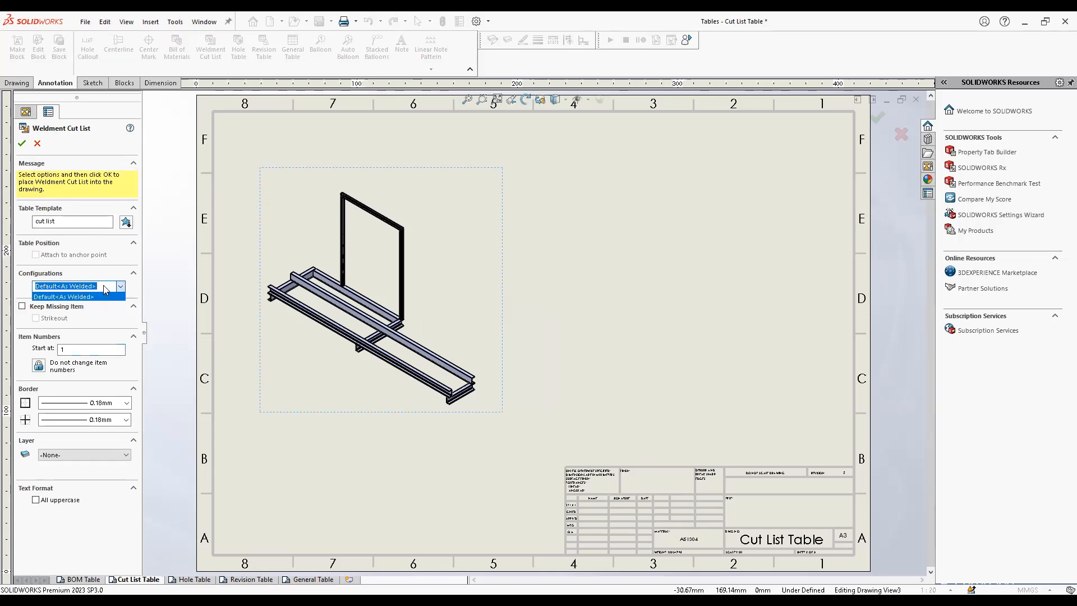
pyautogui.click(105, 288)
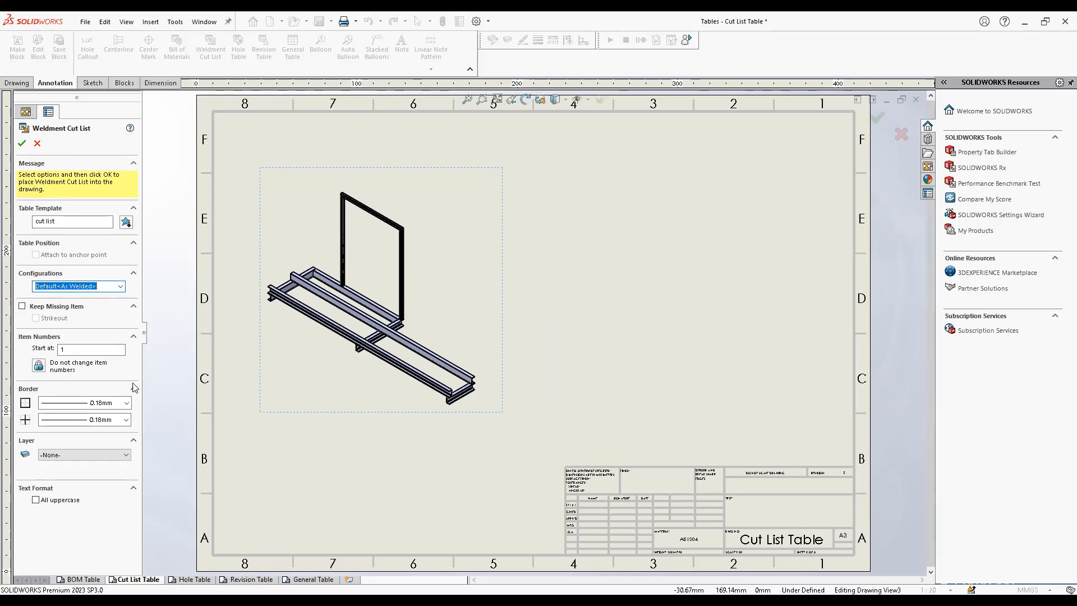
pyautogui.click(56, 500)
pyautogui.click(23, 143)
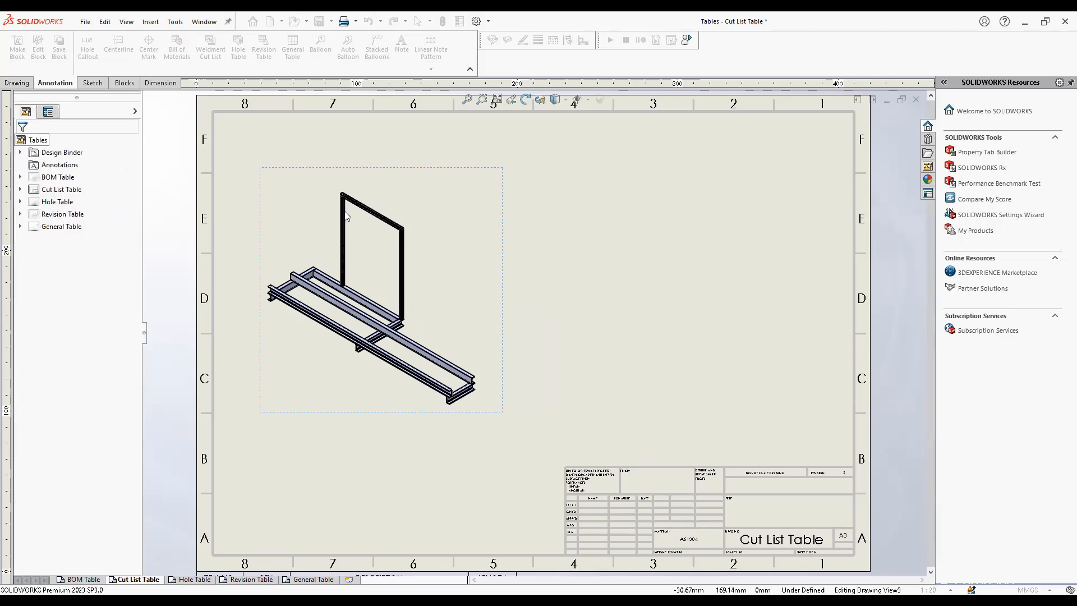
pyautogui.click(506, 208)
# Resize the cut list table by its corner to make it slightly narrower with taller rows
pyautogui.moveTo(825, 288); pyautogui.dragTo(776, 318)
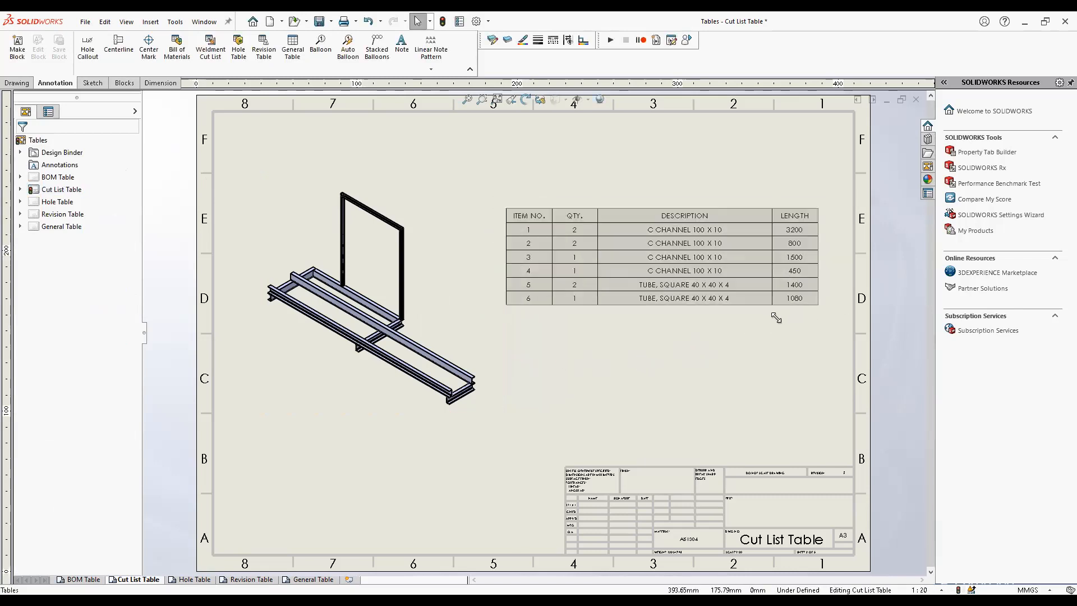
pyautogui.click(714, 353)
pyautogui.scroll(-1, 657, 371)
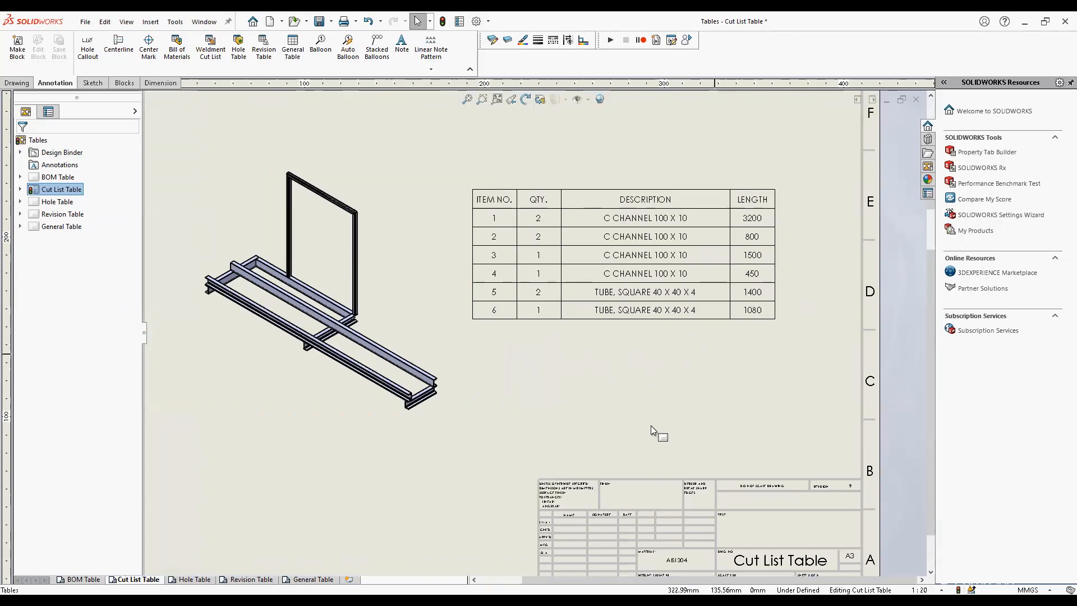
pyautogui.scroll(-1, 651, 426)
pyautogui.scroll(-1, 651, 425)
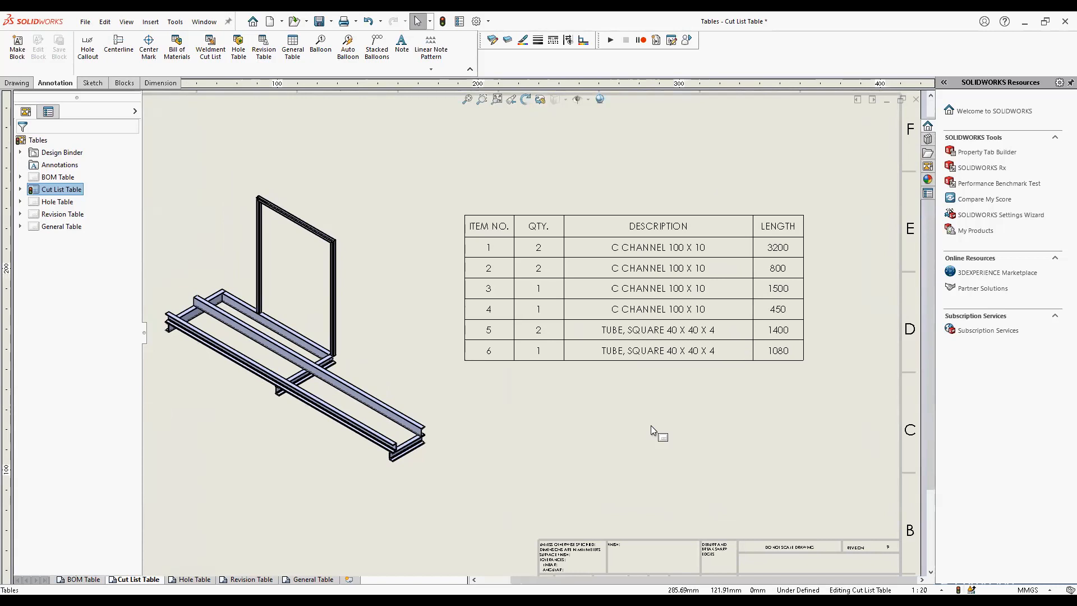
# Insert a column after LENGTH in the cut list table, using the cut list item property QUANTITY
pyautogui.click(791, 211)
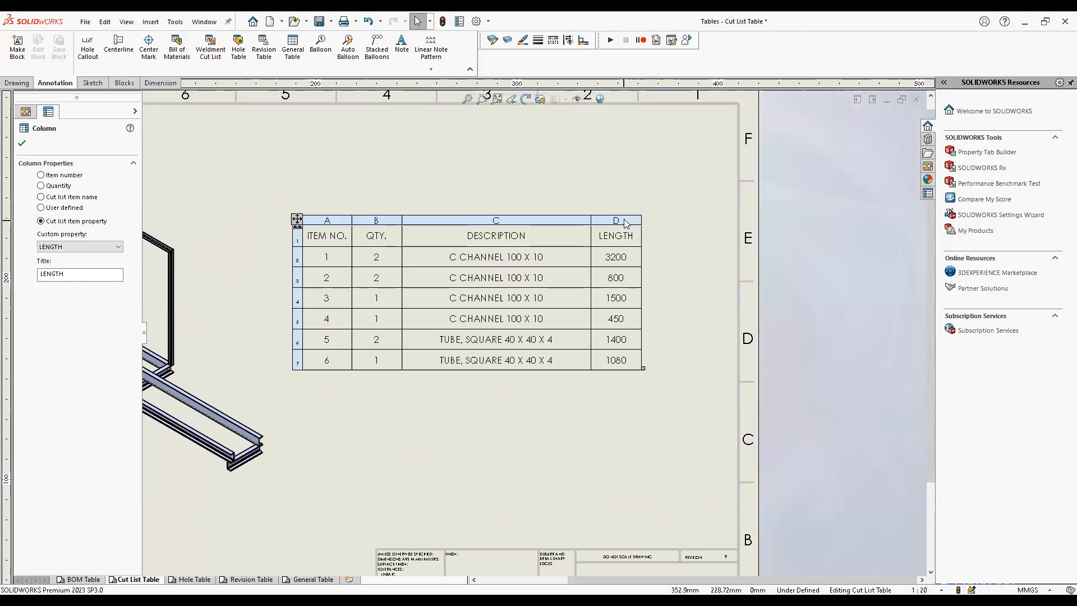
pyautogui.rightClick(696, 286)
pyautogui.moveTo(696, 286)
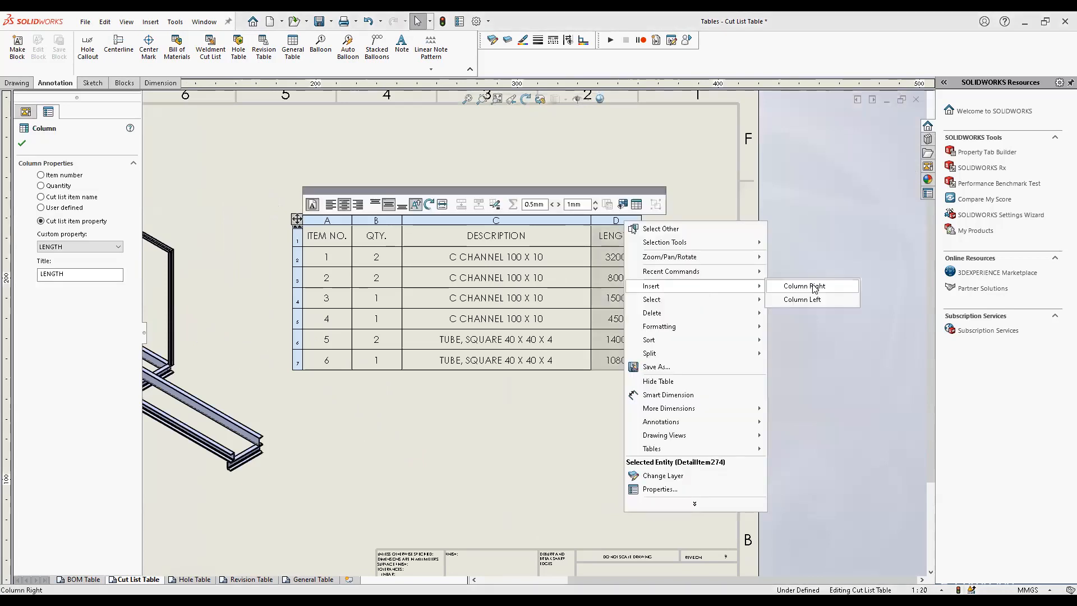
pyautogui.click(815, 287)
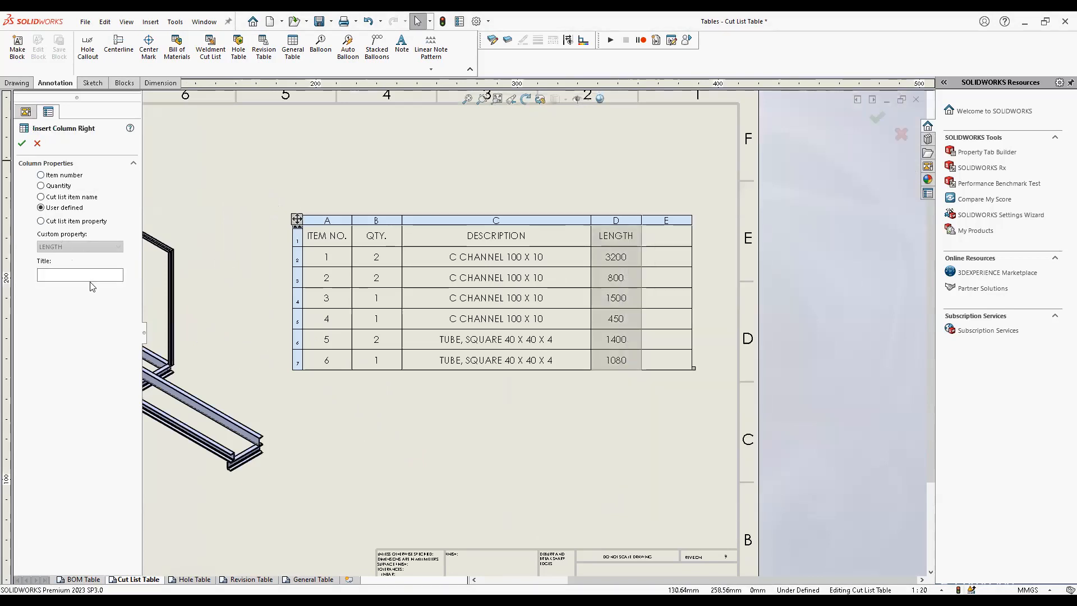
pyautogui.click(93, 221)
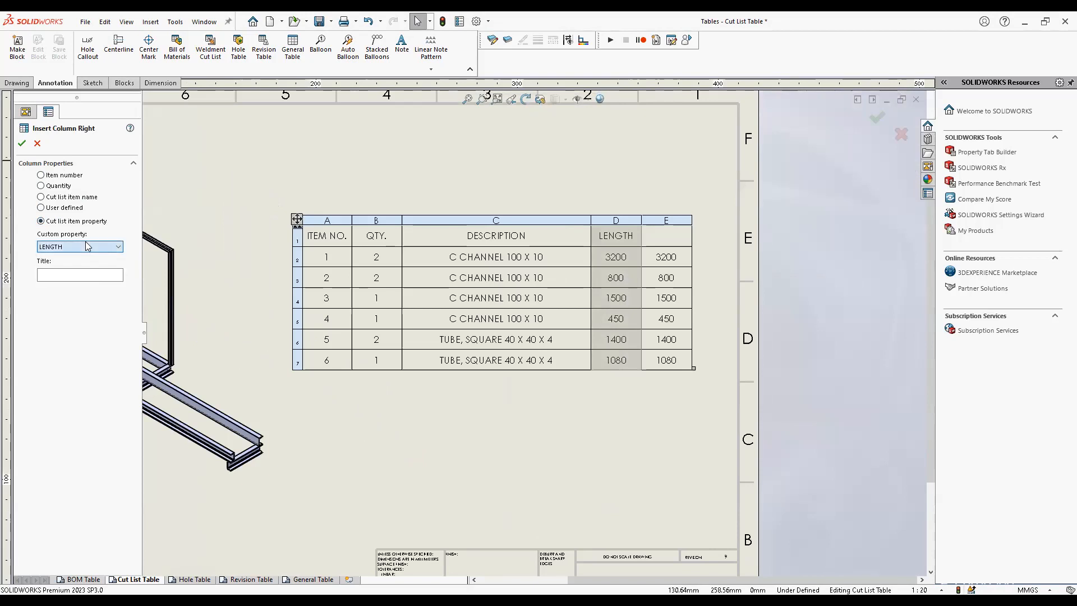
pyautogui.click(88, 246)
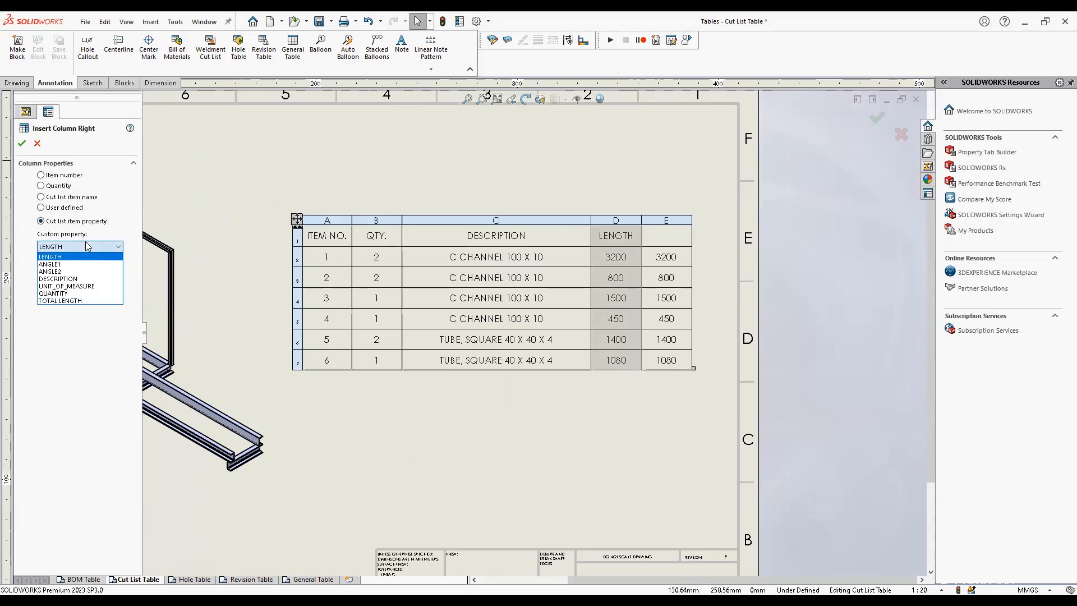
pyautogui.click(88, 293)
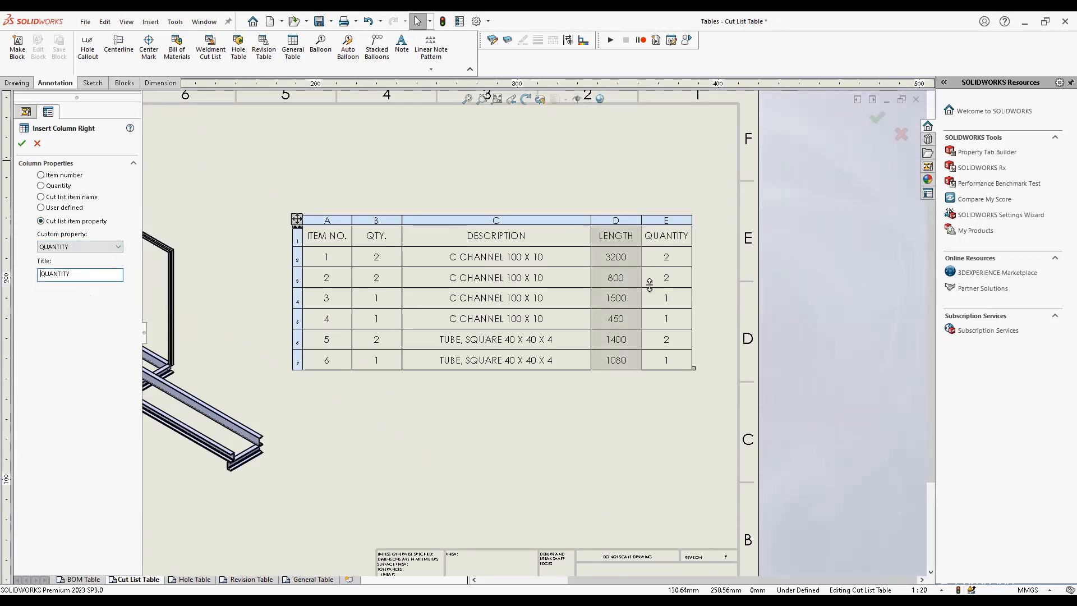
# Change the new cut list column's property to ANGLE1 and finish the column
pyautogui.click(88, 246)
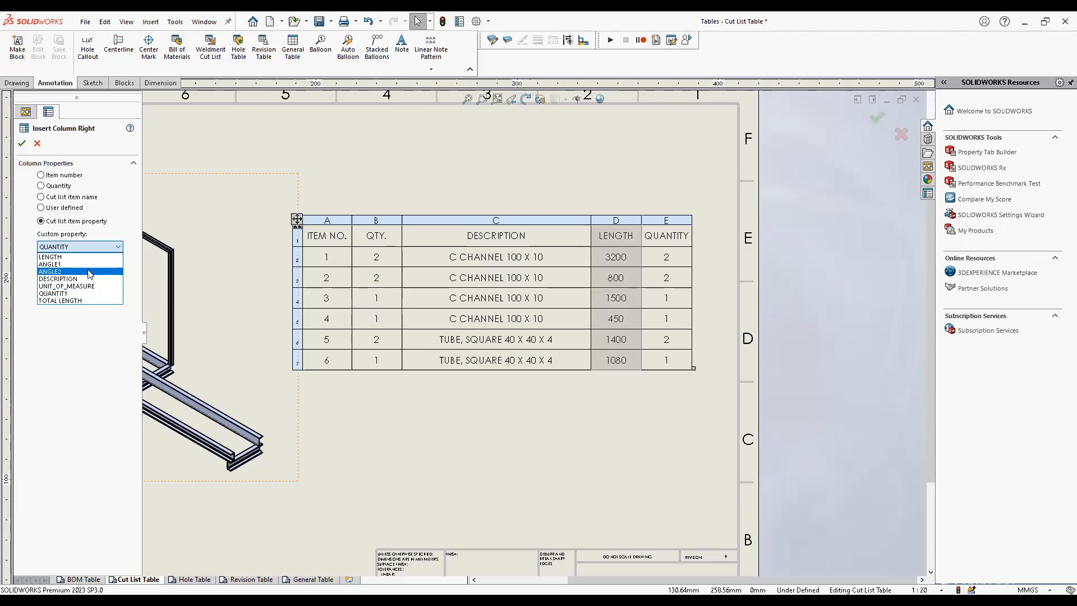
pyautogui.click(88, 266)
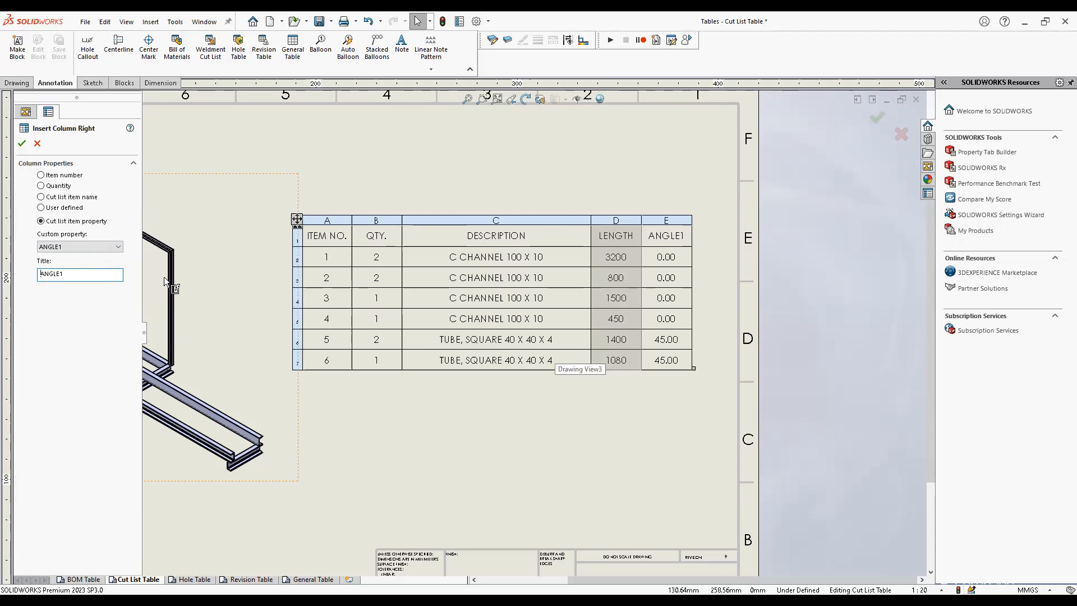
pyautogui.click(464, 416)
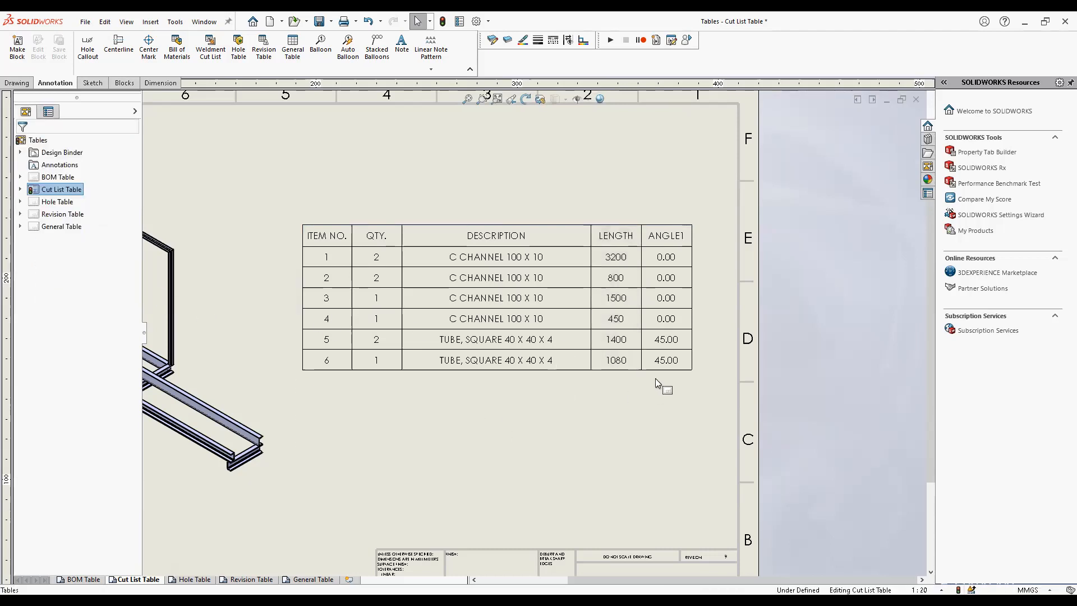
# Examine the frame view, the cut list table's angle column and the table's configuration, border and text properties
pyautogui.click(542, 402)
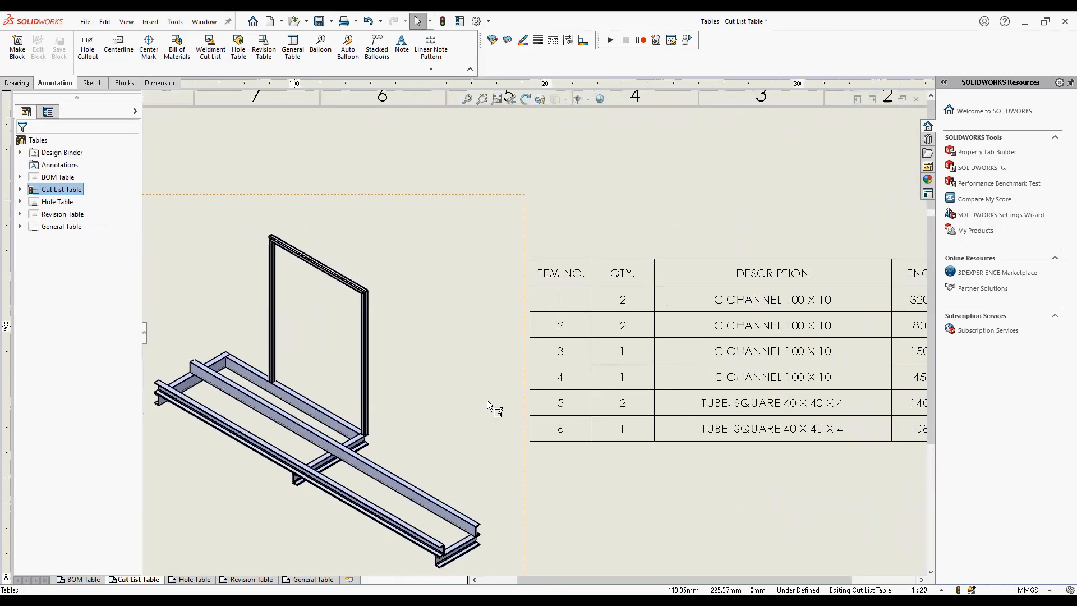
pyautogui.scroll(-2, 487, 399)
pyautogui.scroll(5, 751, 362)
pyautogui.scroll(-4, 615, 421)
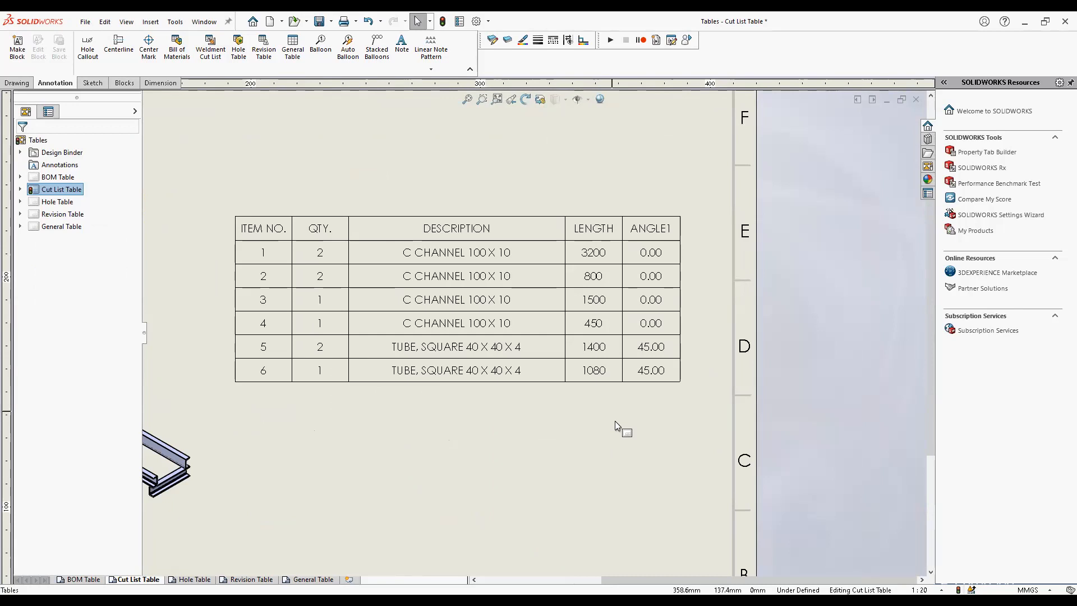
pyautogui.press('f')
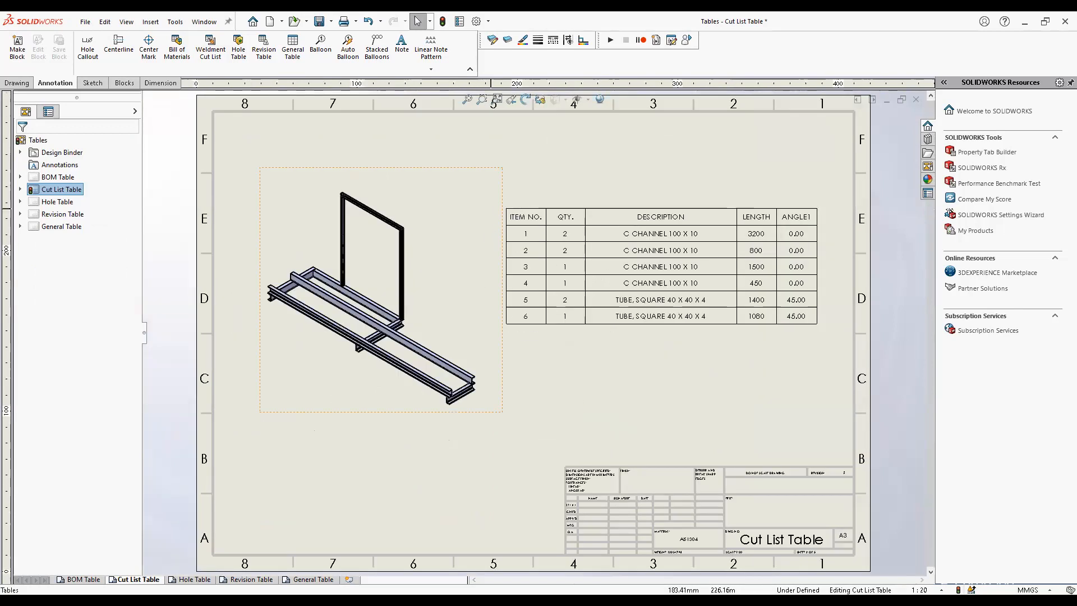
pyautogui.click(513, 216)
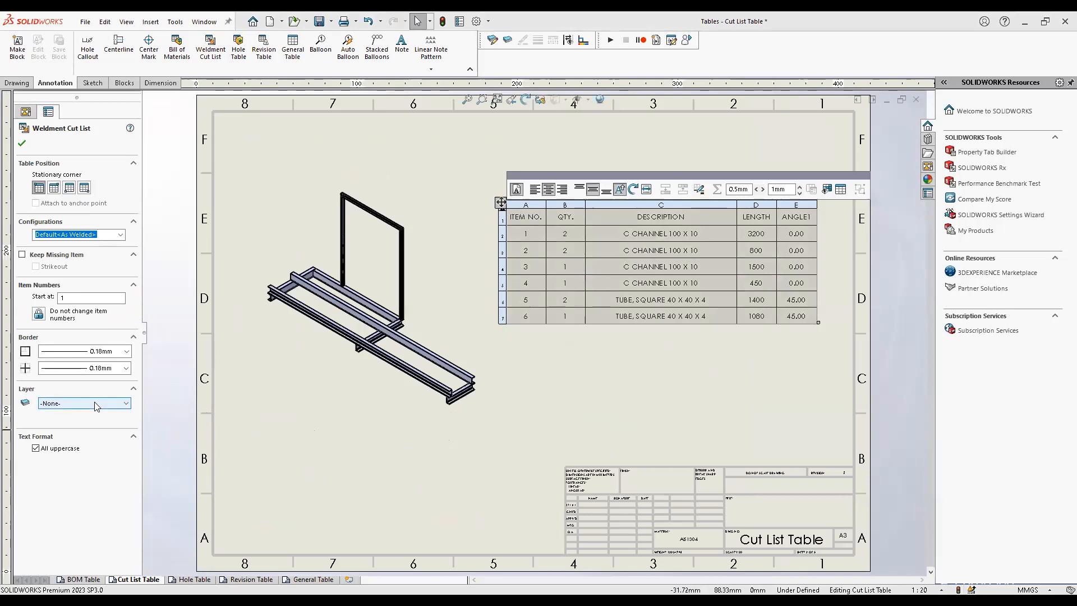
pyautogui.press('Escape')
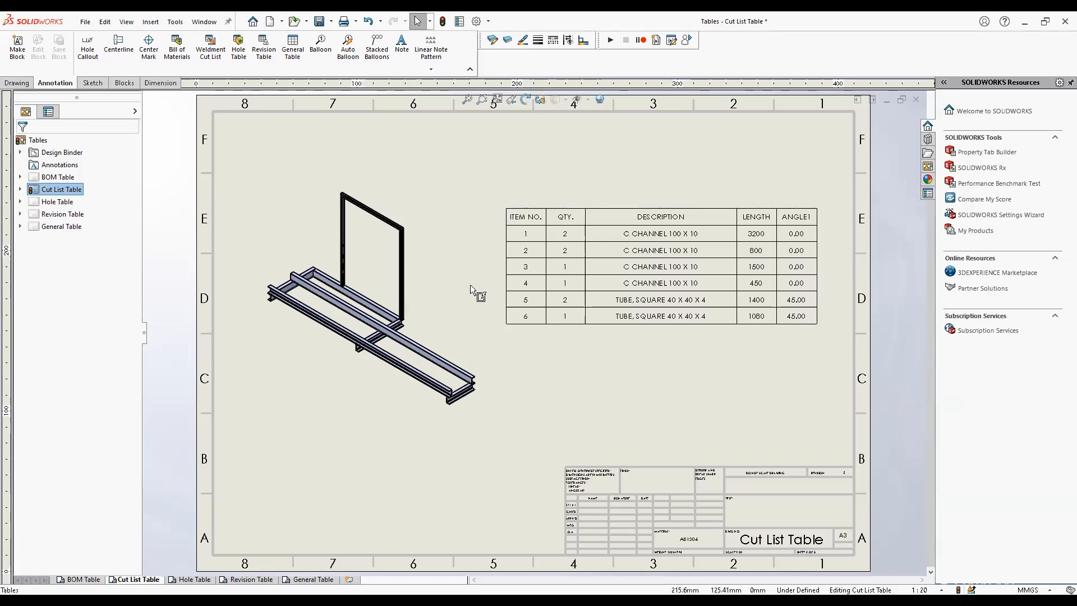
# Open the frame's part model from its drawing view and ungroup its cut list into individual structural members
pyautogui.click(483, 258)
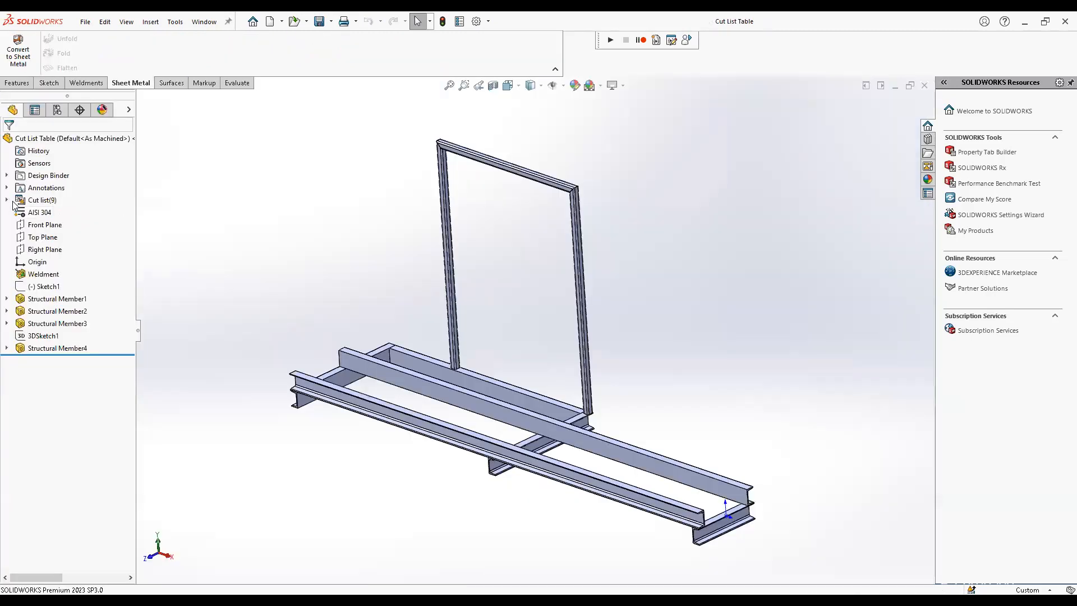
pyautogui.click(45, 201)
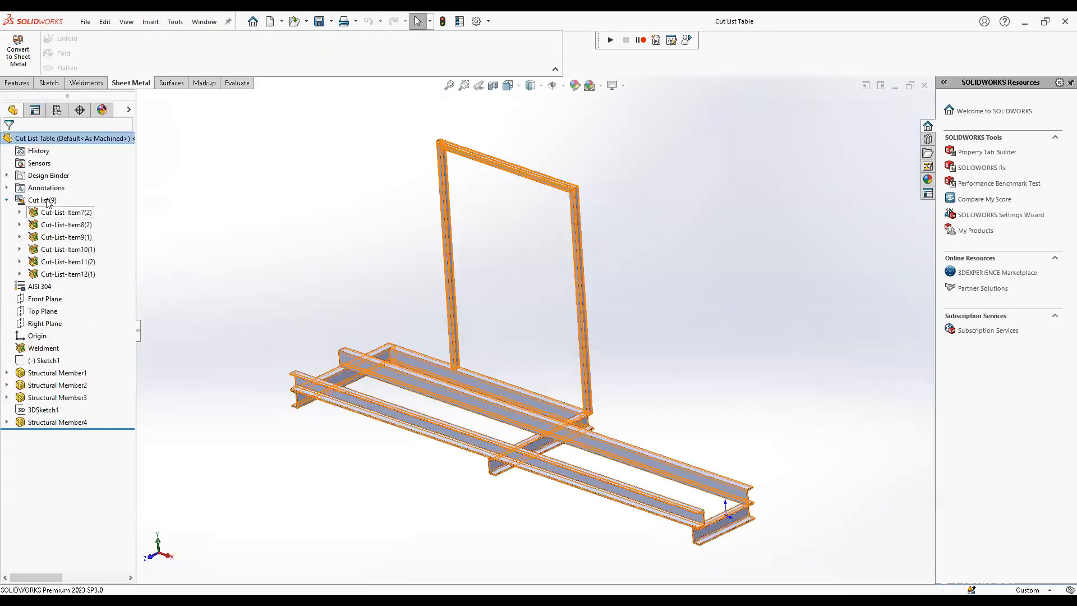
pyautogui.click(47, 202)
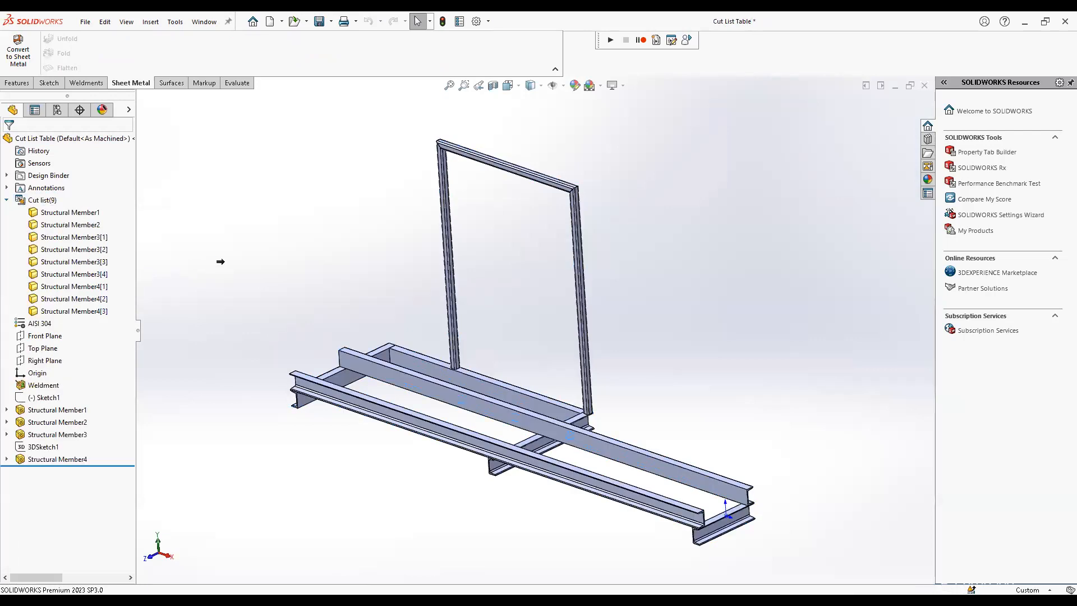
# Return to the drawing, remove the existing cut list table and place a new weldment cut list beside the frame view
pyautogui.hotkey('ctrl', 'Tab')
pyautogui.click(501, 204)
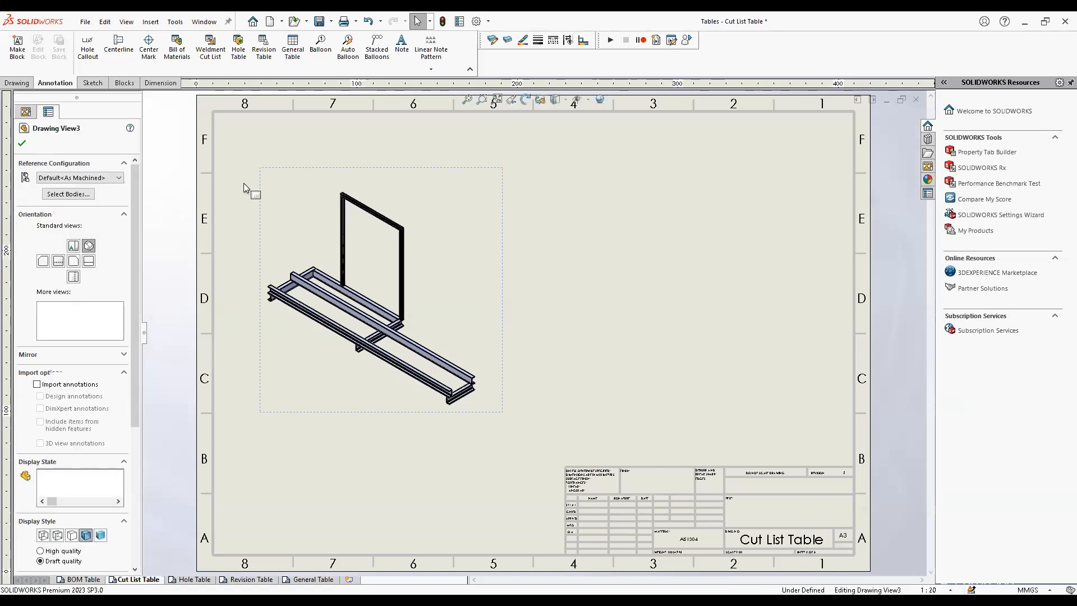
pyautogui.click(221, 49)
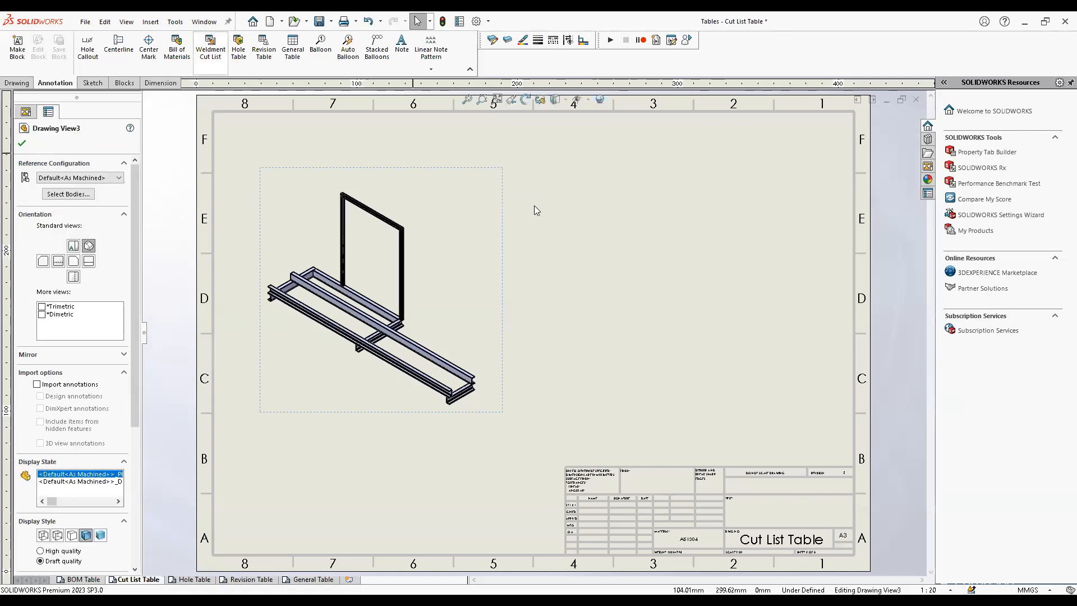
pyautogui.click(23, 144)
pyautogui.click(509, 208)
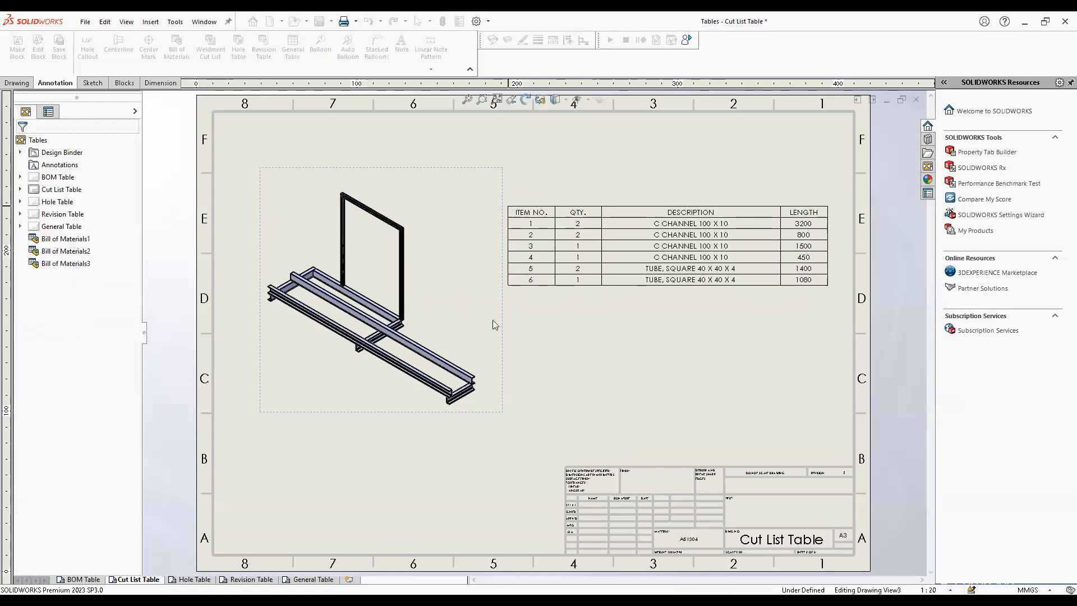
# Switch the frame's part model to its As Welded configuration, delete the cut list grouping and go back to the drawing
pyautogui.click(493, 326)
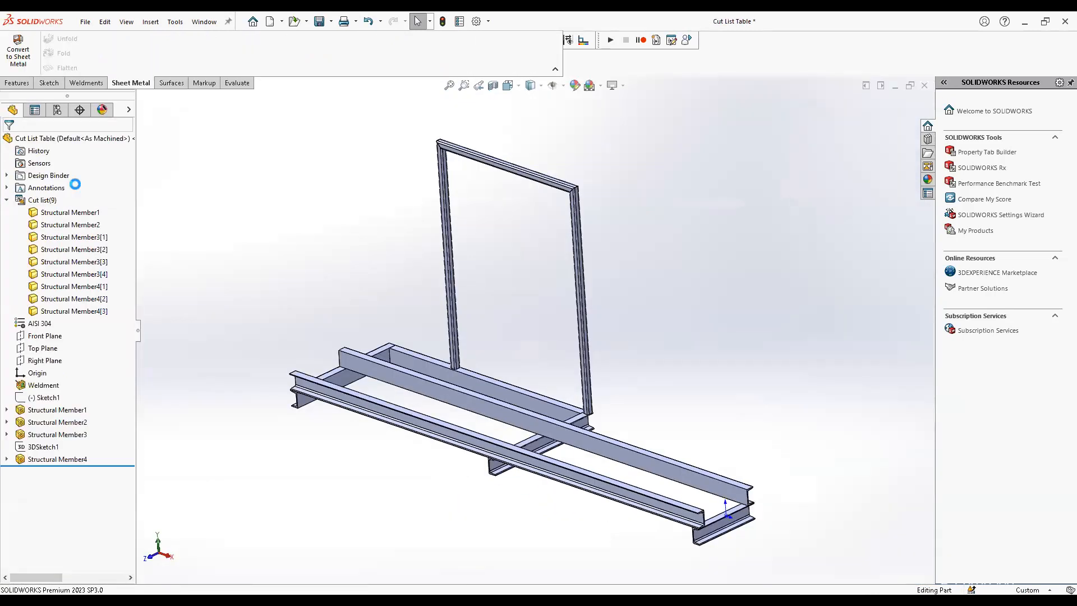
pyautogui.click(57, 110)
pyautogui.click(12, 110)
pyautogui.click(6, 200)
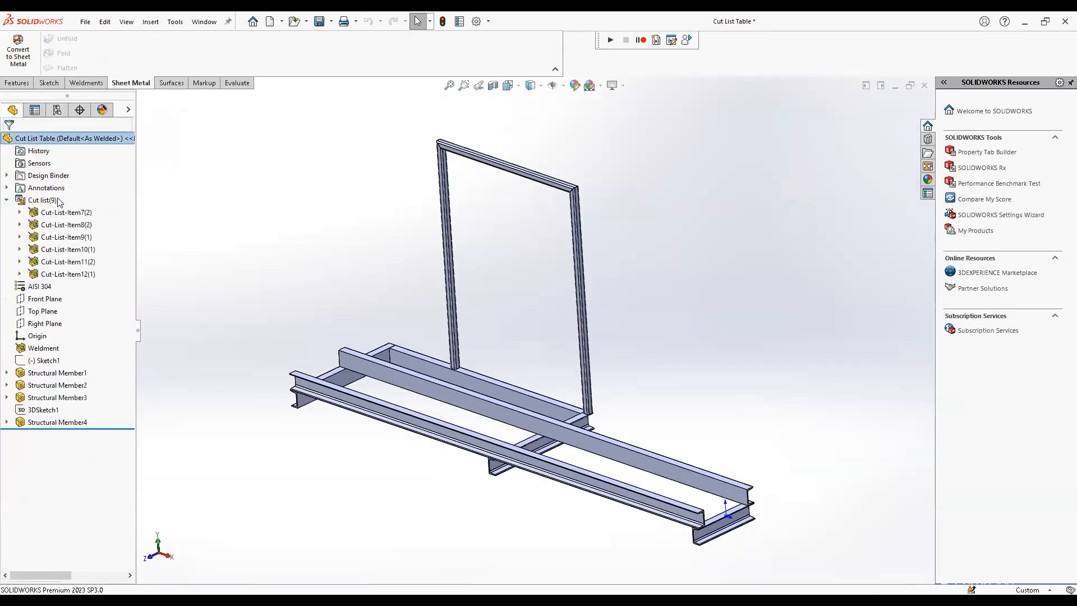
pyautogui.click(59, 202)
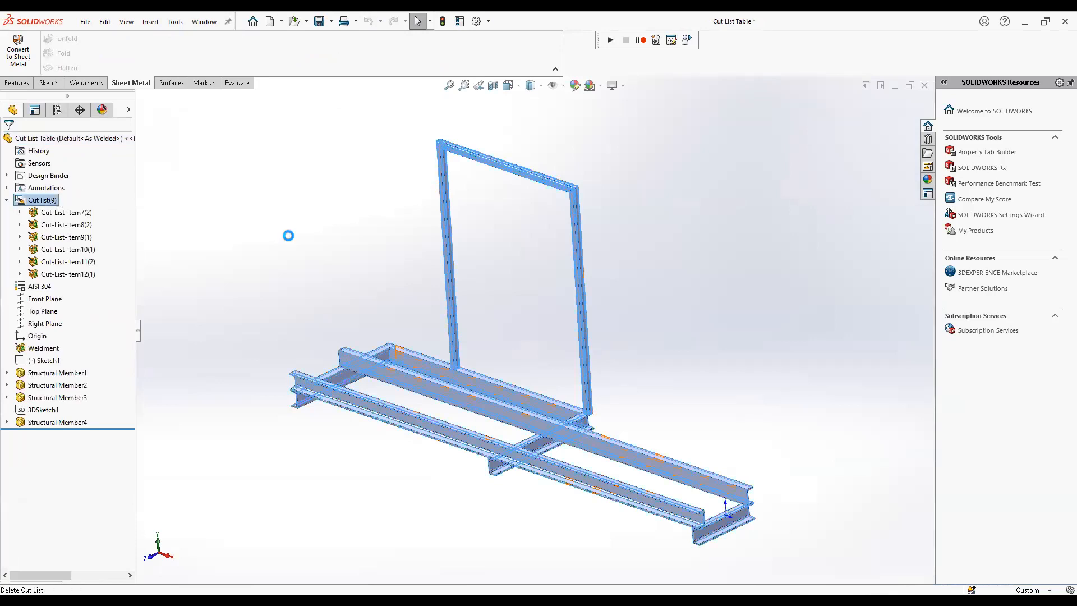
pyautogui.click(317, 255)
pyautogui.hotkey('ctrl', 'Tab')
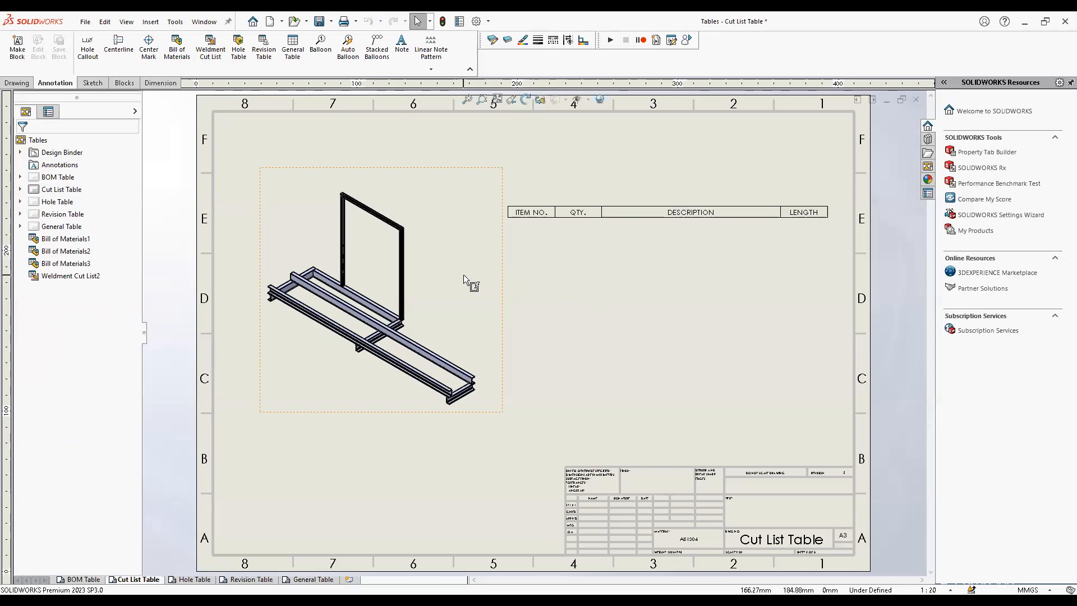
pyautogui.click(579, 263)
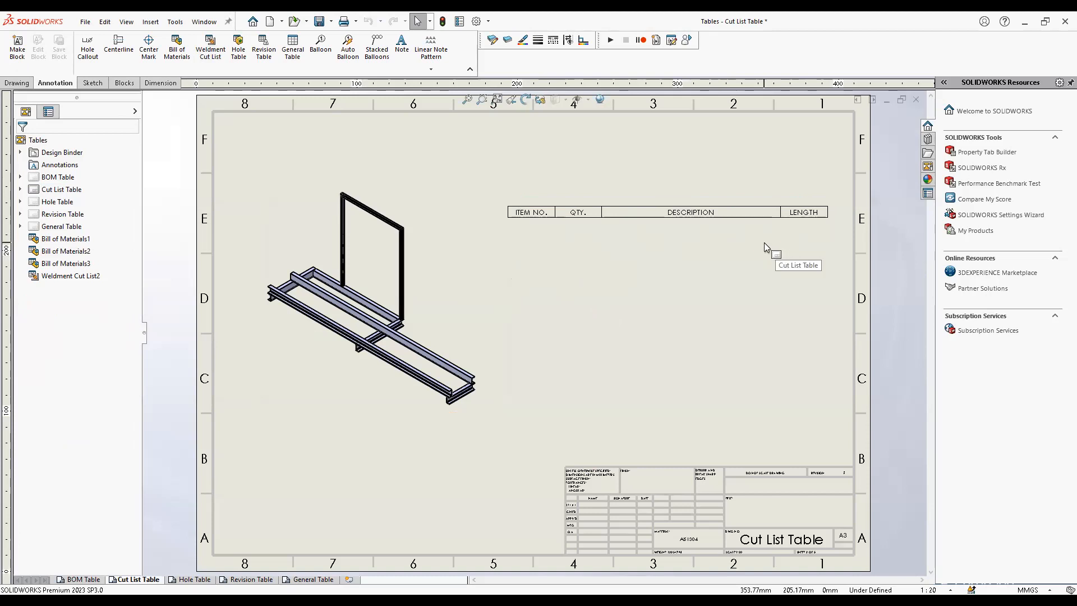
# Check the frame part's active configuration, regroup its cut list with automatic updating and return to the drawing
pyautogui.hotkey('ctrl', 'Tab')
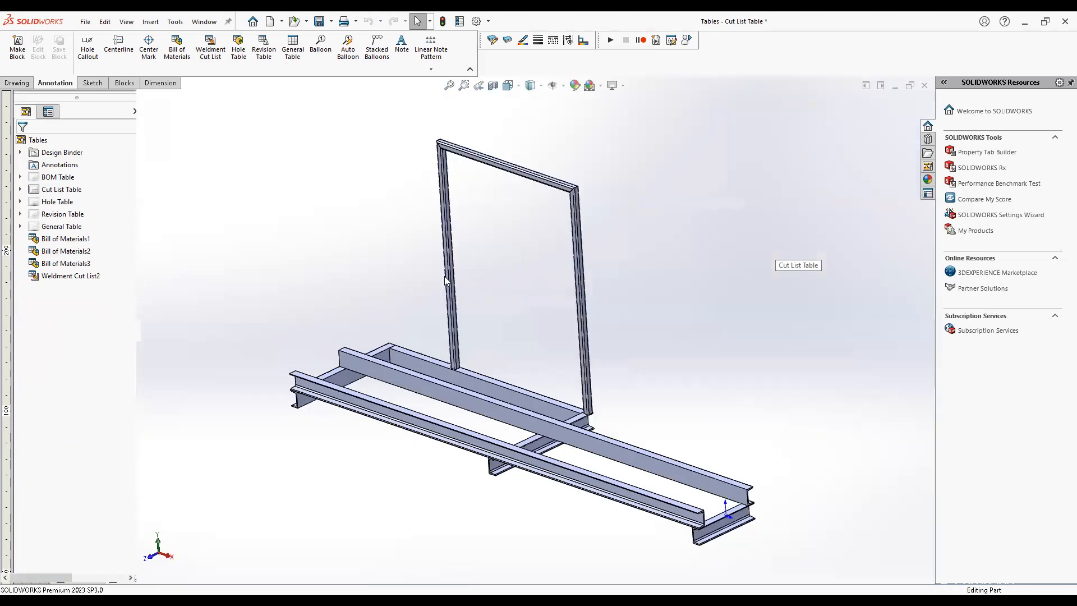
pyautogui.click(73, 113)
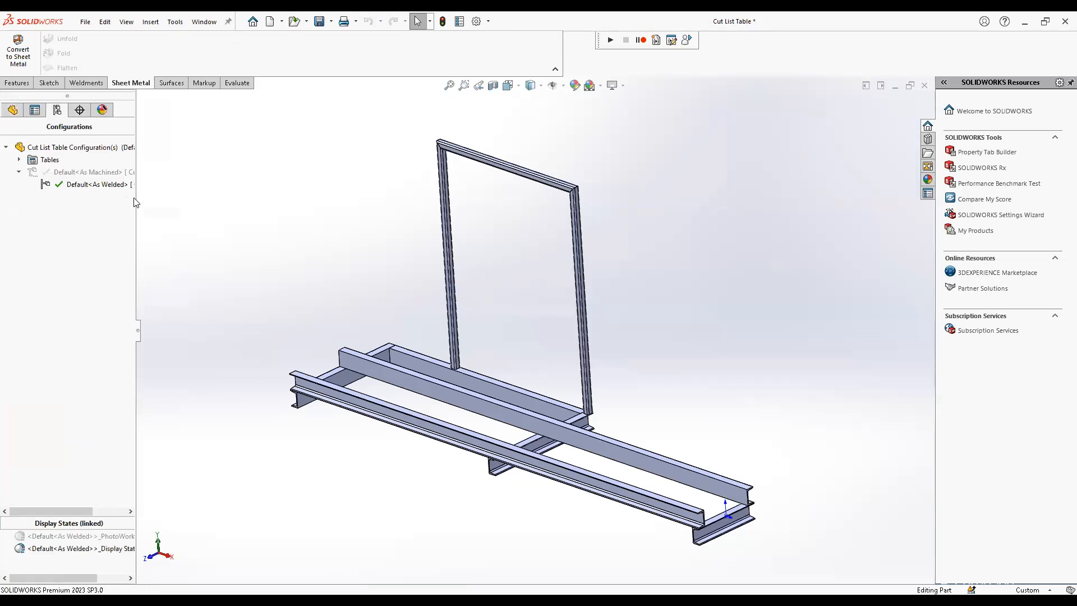
pyautogui.moveTo(136, 201); pyautogui.dragTo(223, 198)
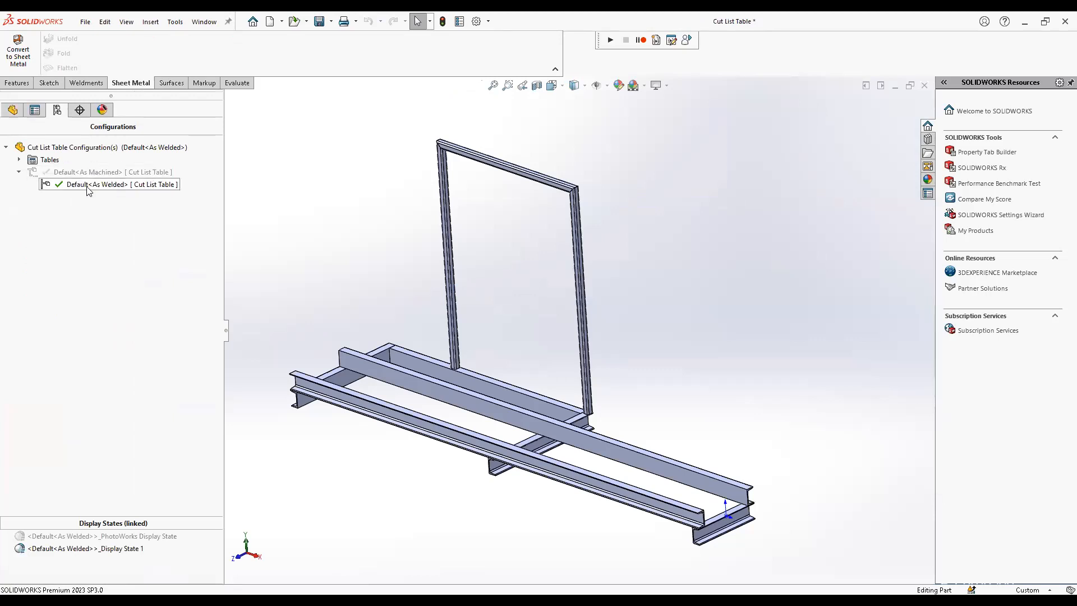
pyautogui.click(9, 112)
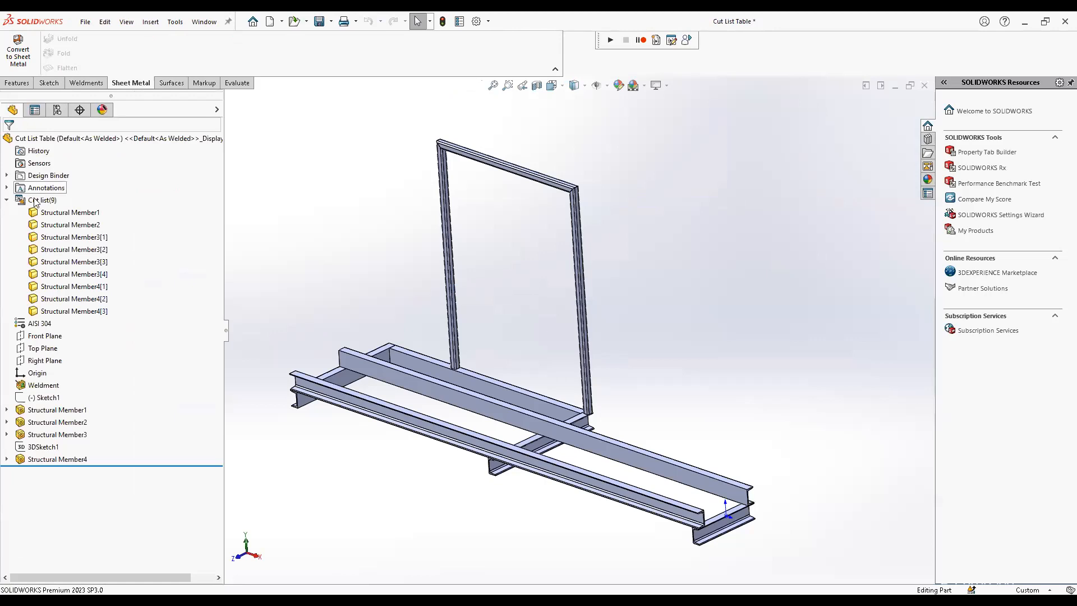
pyautogui.click(43, 201)
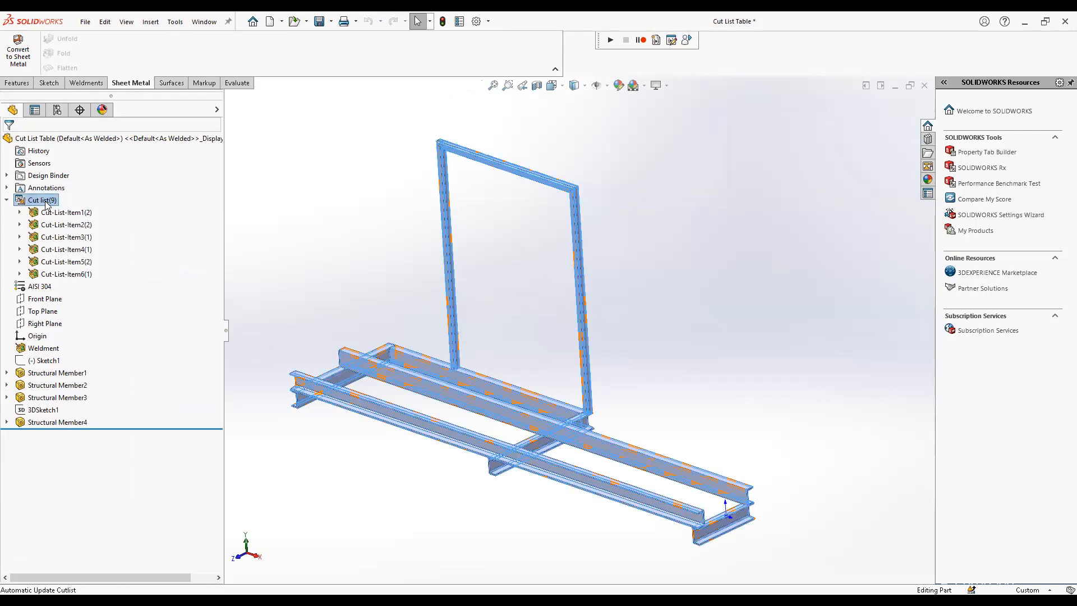
pyautogui.click(249, 270)
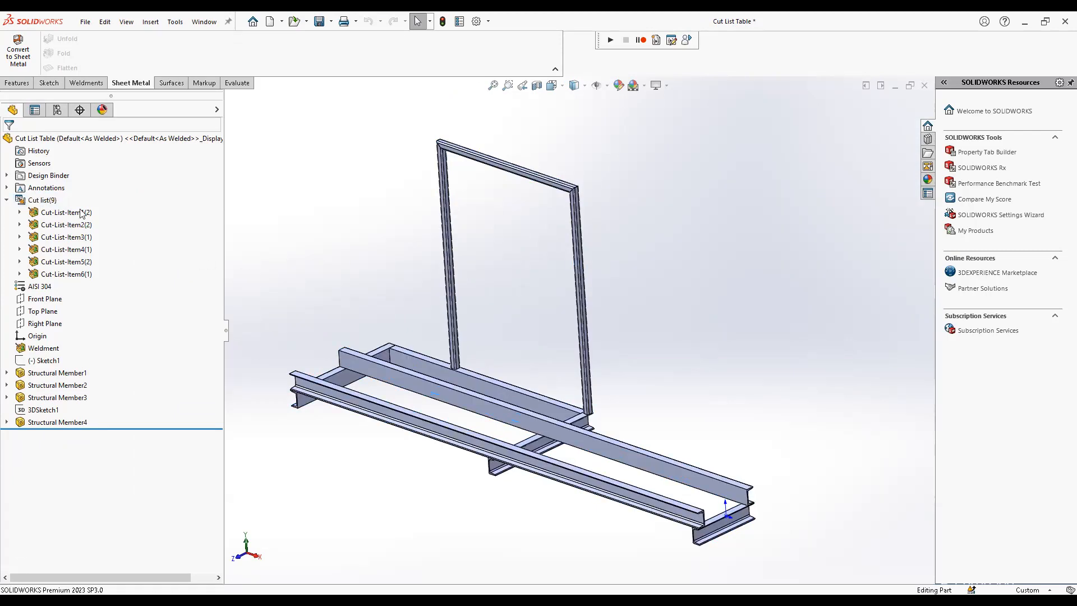
pyautogui.click(49, 200)
pyautogui.press('Delete')
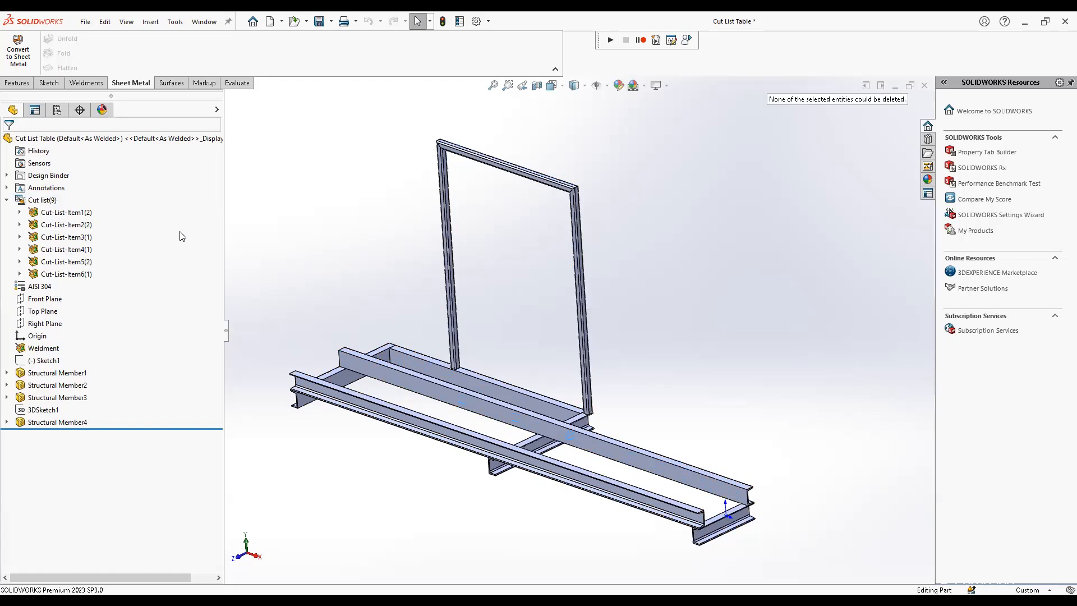
pyautogui.hotkey('ctrl', 'Tab')
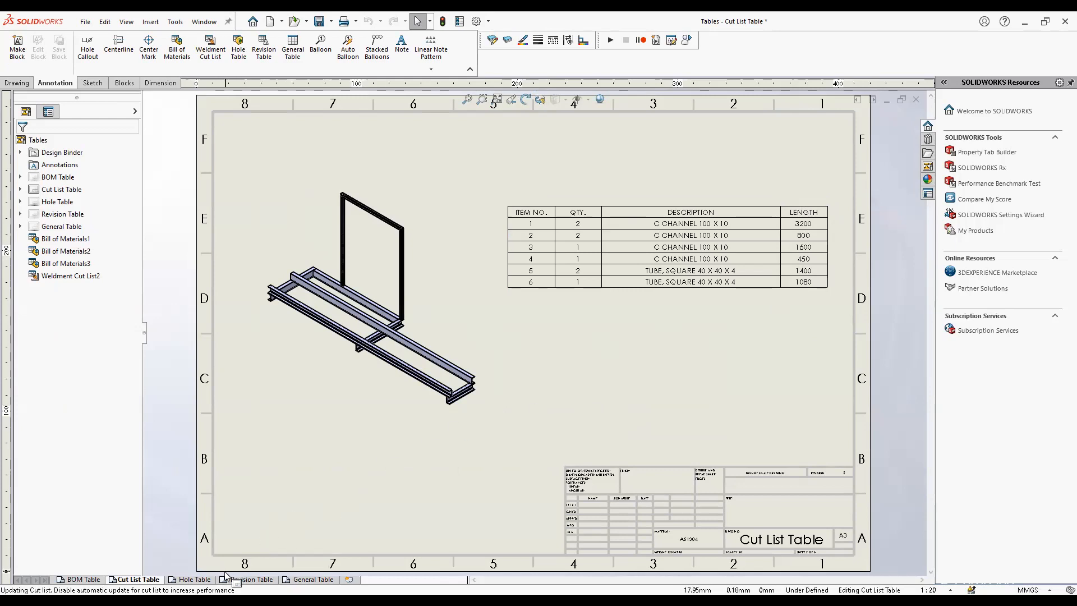
# Open the Hole Table sheet and move the plate view slightly up and to the right
pyautogui.click(206, 580)
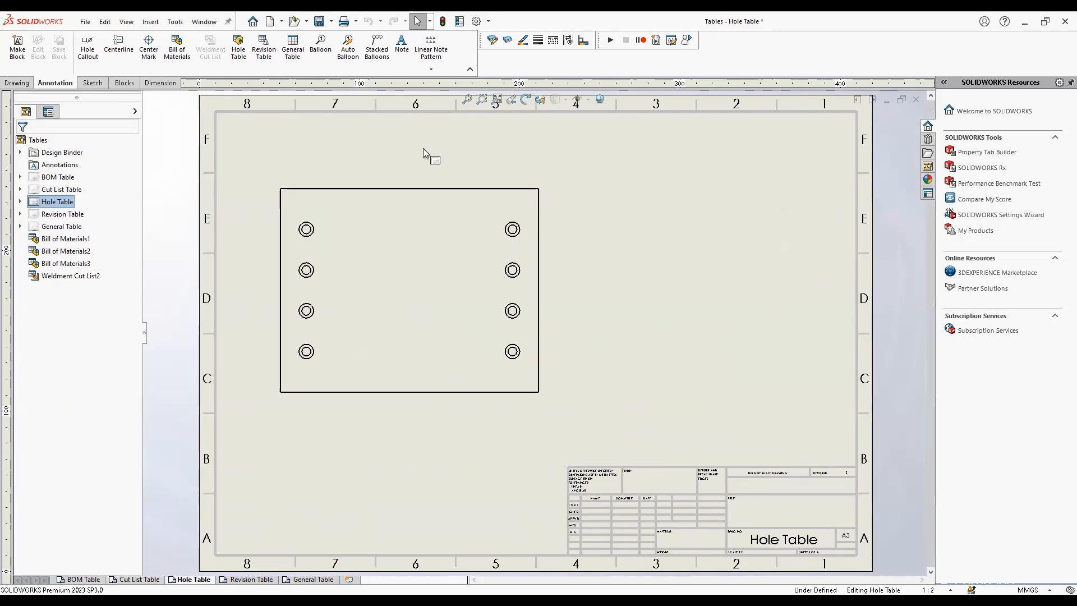
pyautogui.moveTo(406, 181); pyautogui.dragTo(429, 166)
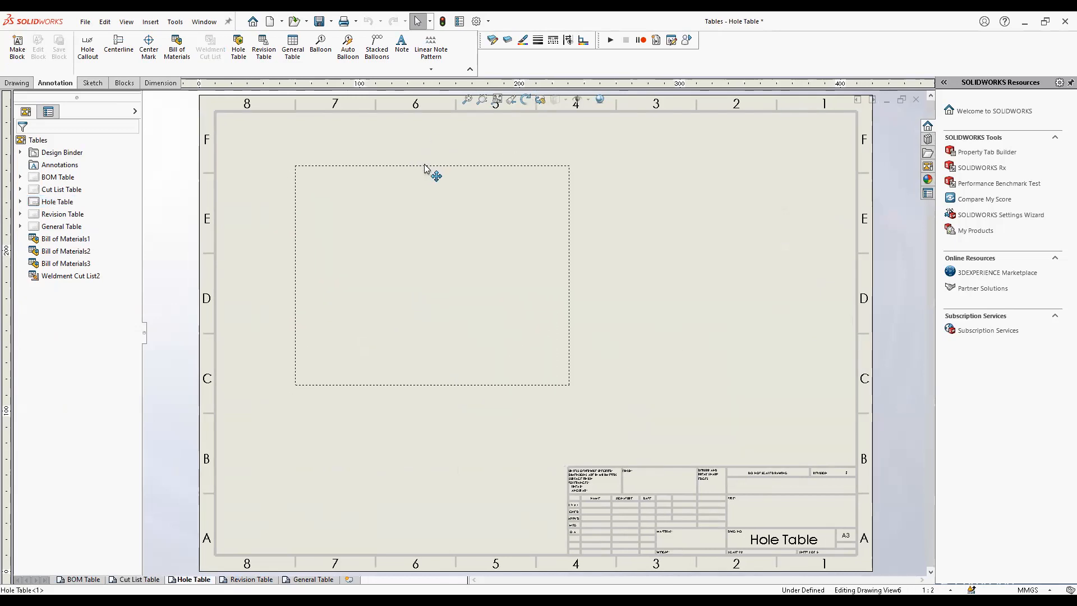
pyautogui.click(704, 291)
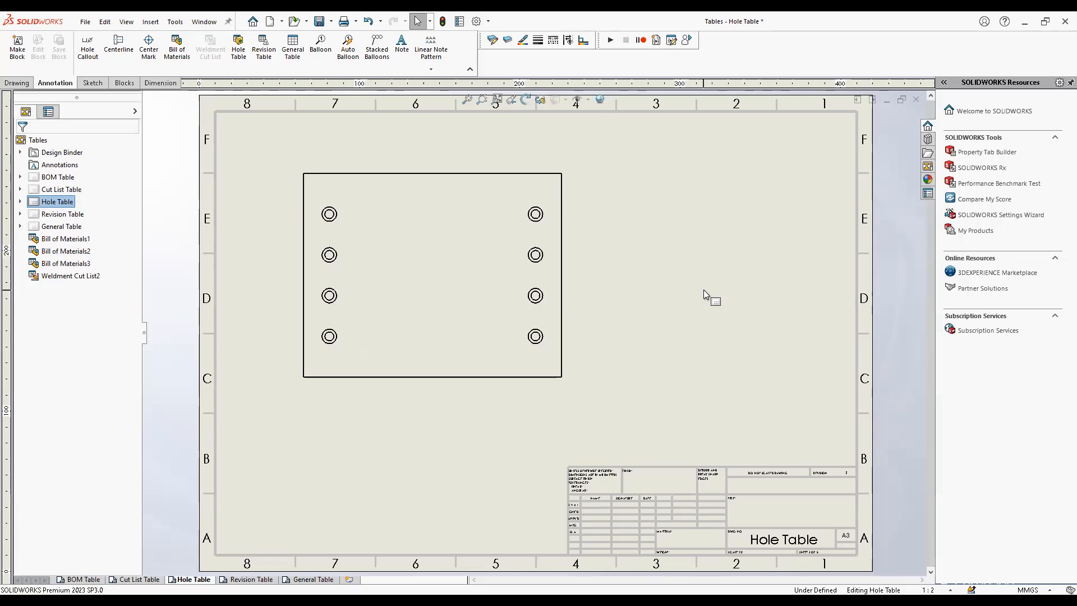
# Dimension the vertical distance from the plate's bottom edge to the lowest hole in the left column
pyautogui.press('s')
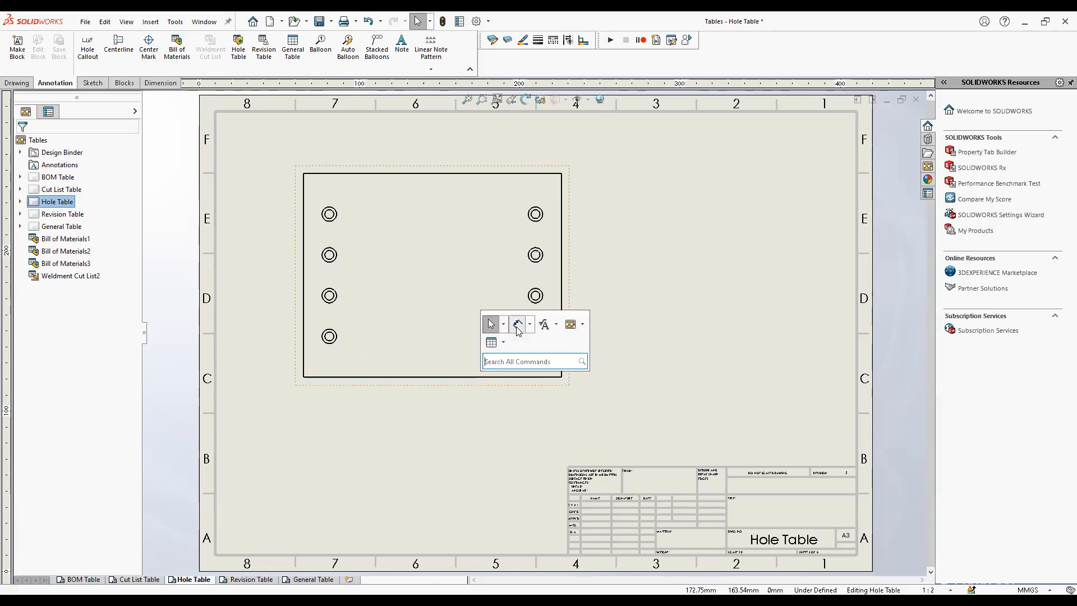
pyautogui.click(518, 325)
pyautogui.click(329, 377)
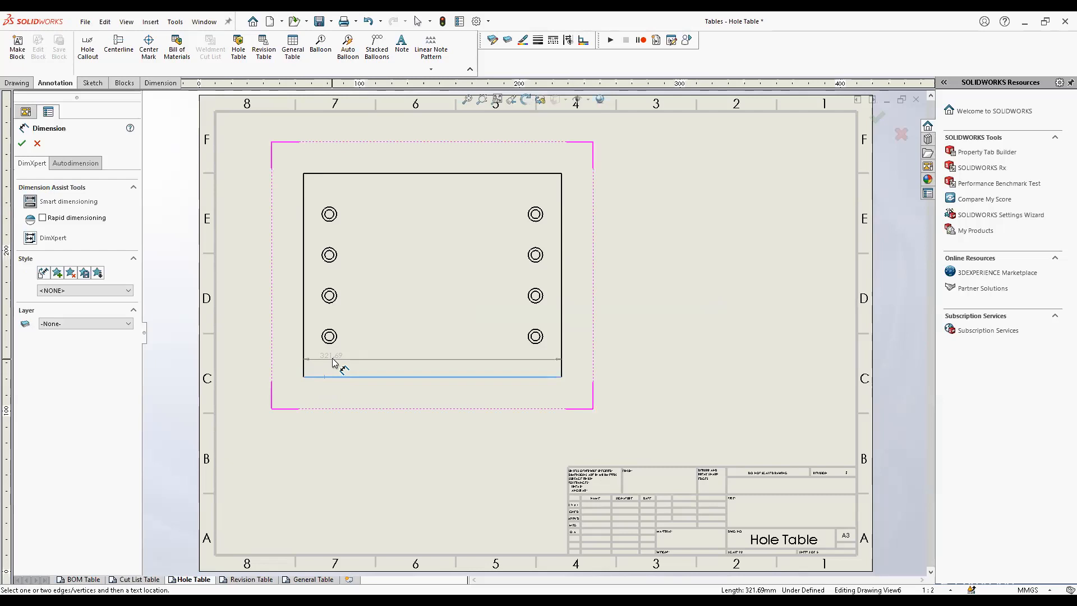
pyautogui.click(329, 337)
pyautogui.click(265, 355)
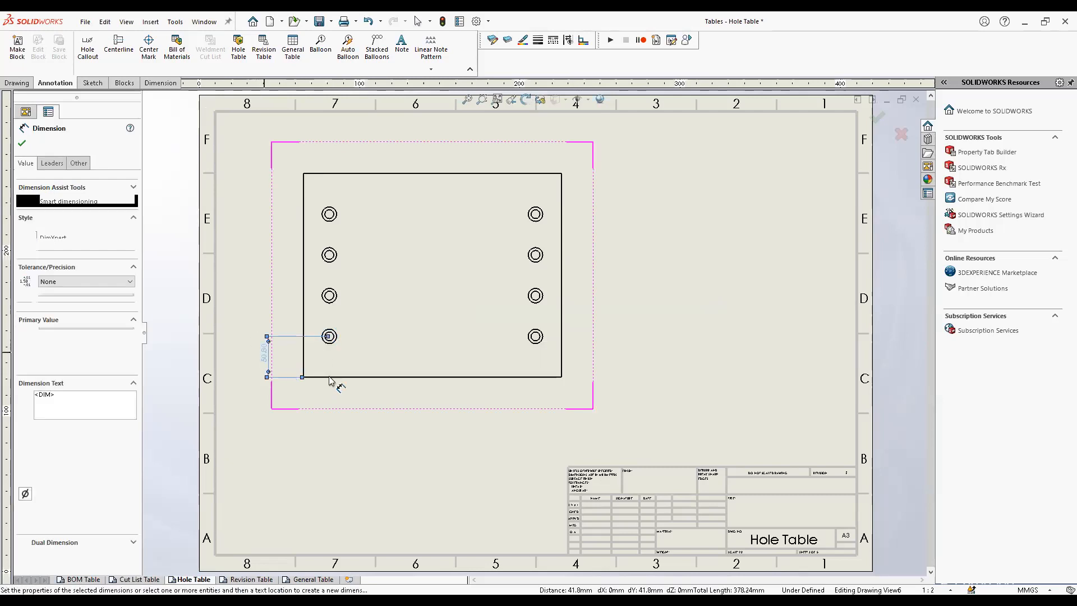
pyautogui.press('Escape')
# Add chain dimensions between the left column's holes up to the plate's top edge and align the lowest dimension with them
pyautogui.press('s')
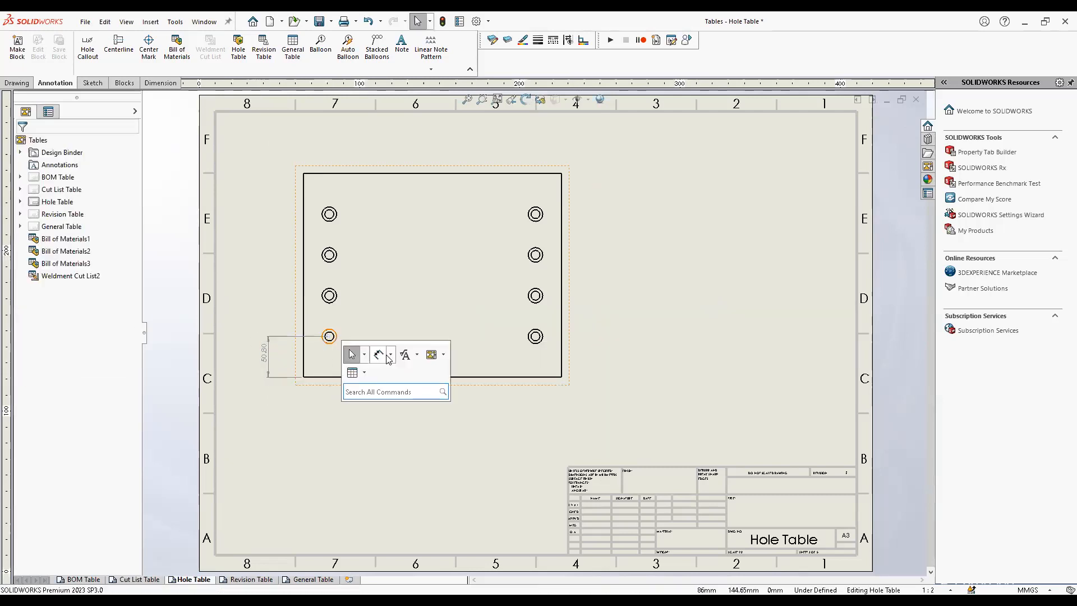
pyautogui.click(391, 355)
pyautogui.click(421, 424)
pyautogui.click(337, 331)
pyautogui.click(336, 299)
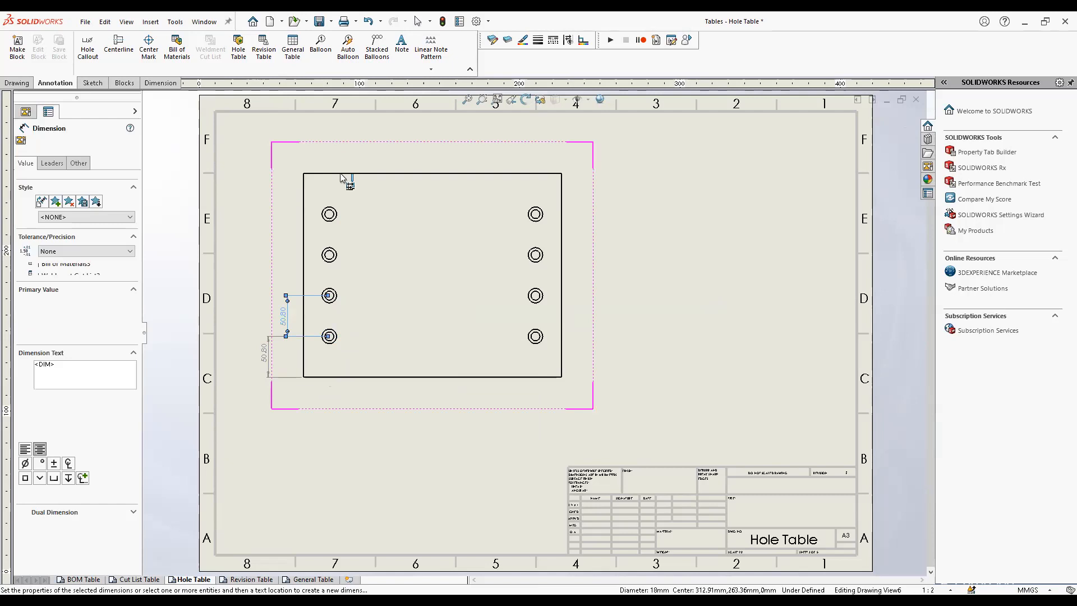
pyautogui.press('Escape')
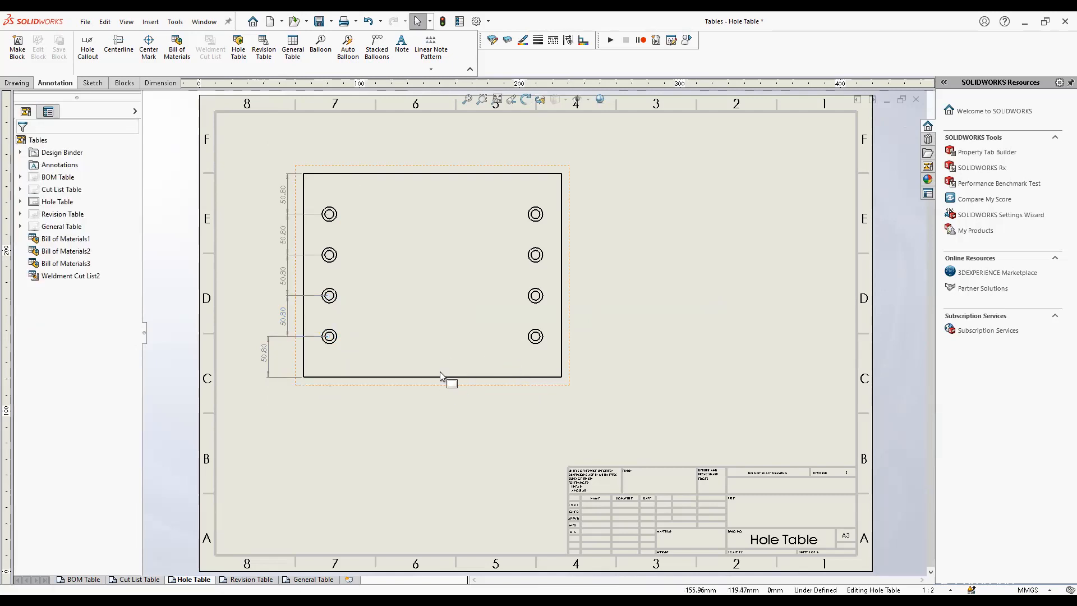
pyautogui.moveTo(265, 352); pyautogui.dragTo(280, 352)
pyautogui.click(283, 354)
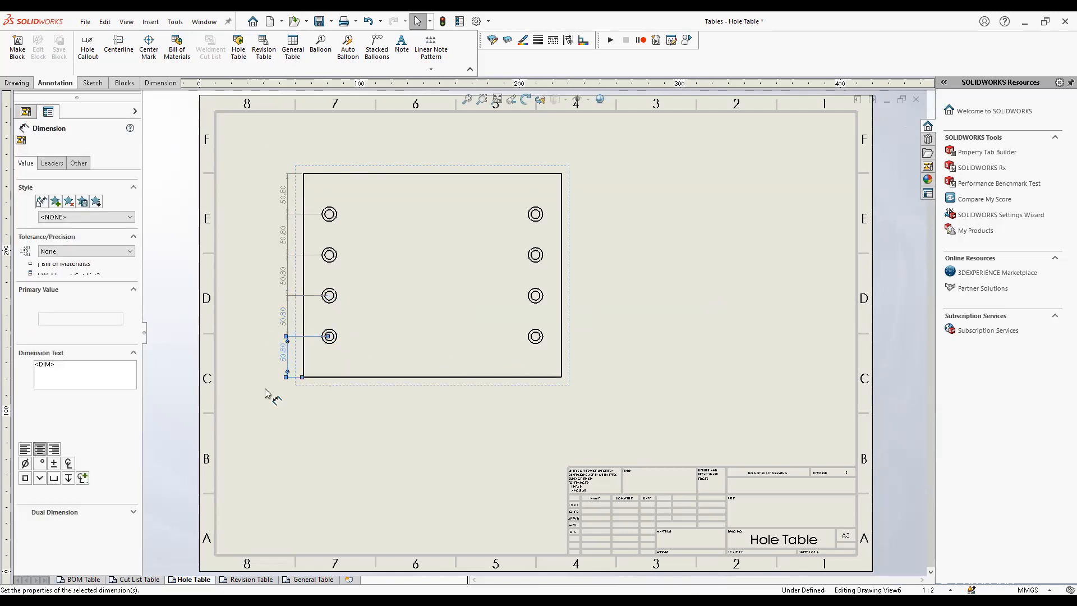
pyautogui.click(268, 394)
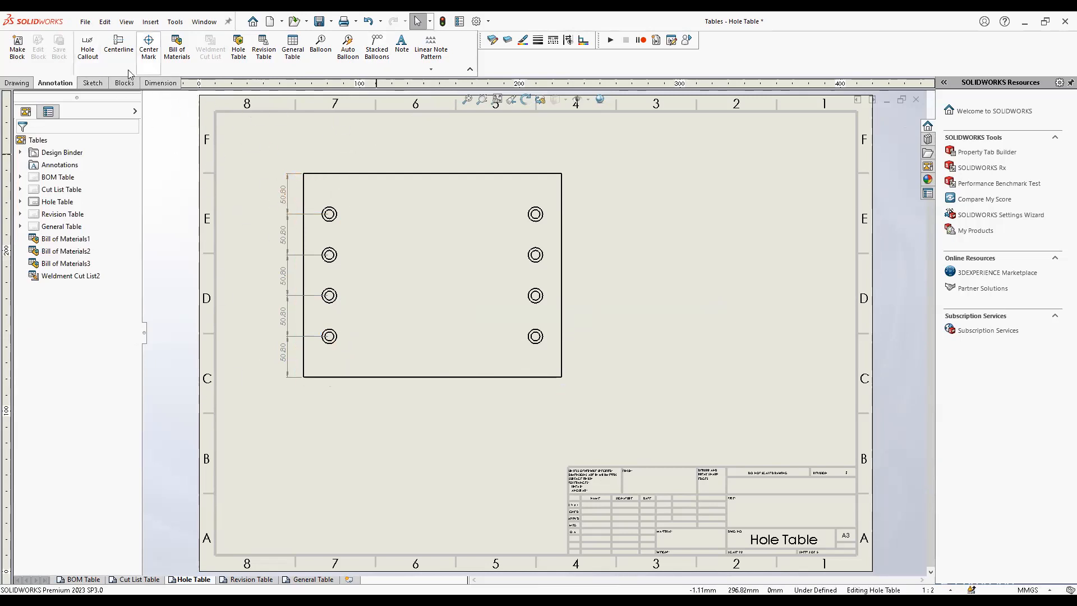
# Add a hole callout to the top hole in the left column, placed above the plate
pyautogui.click(87, 47)
pyautogui.click(330, 206)
pyautogui.click(371, 159)
pyautogui.press('Escape')
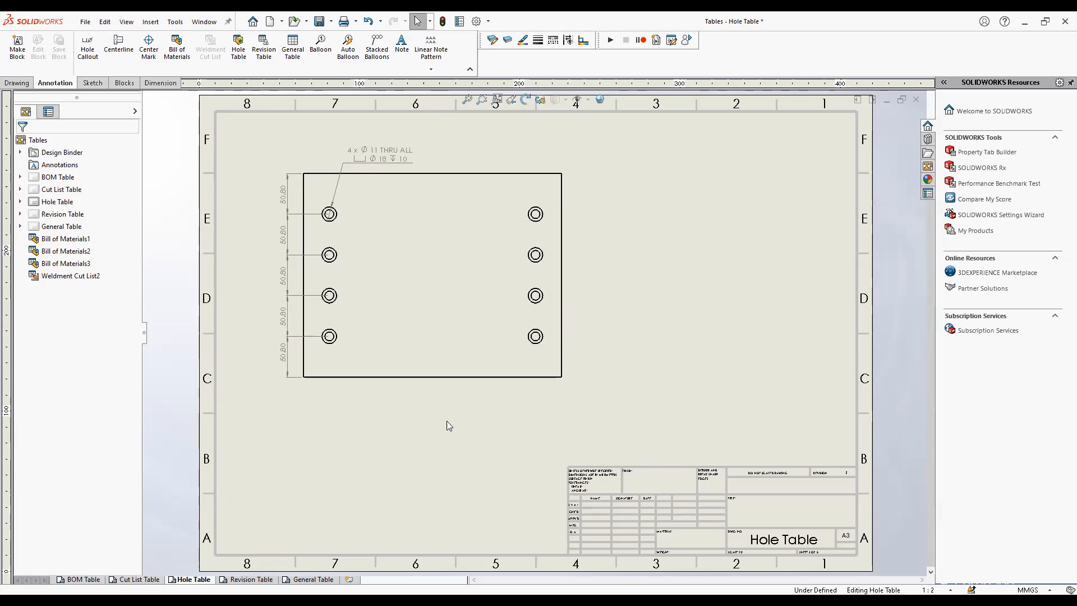
# Delete all the vertical dimensions and the hole callout from the plate view
pyautogui.moveTo(262, 128); pyautogui.dragTo(429, 399)
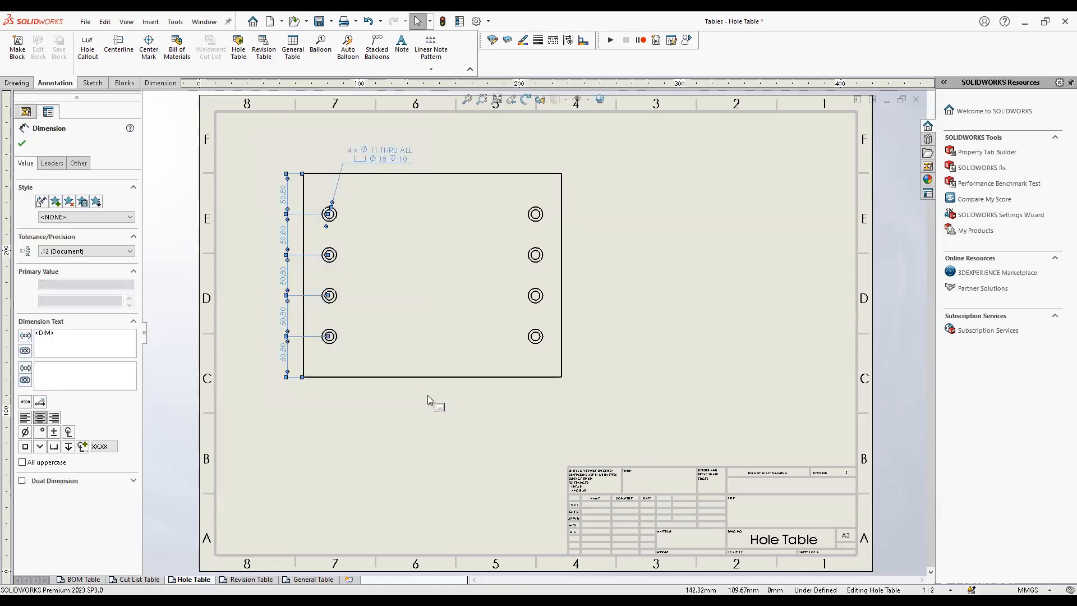
pyautogui.press('Delete')
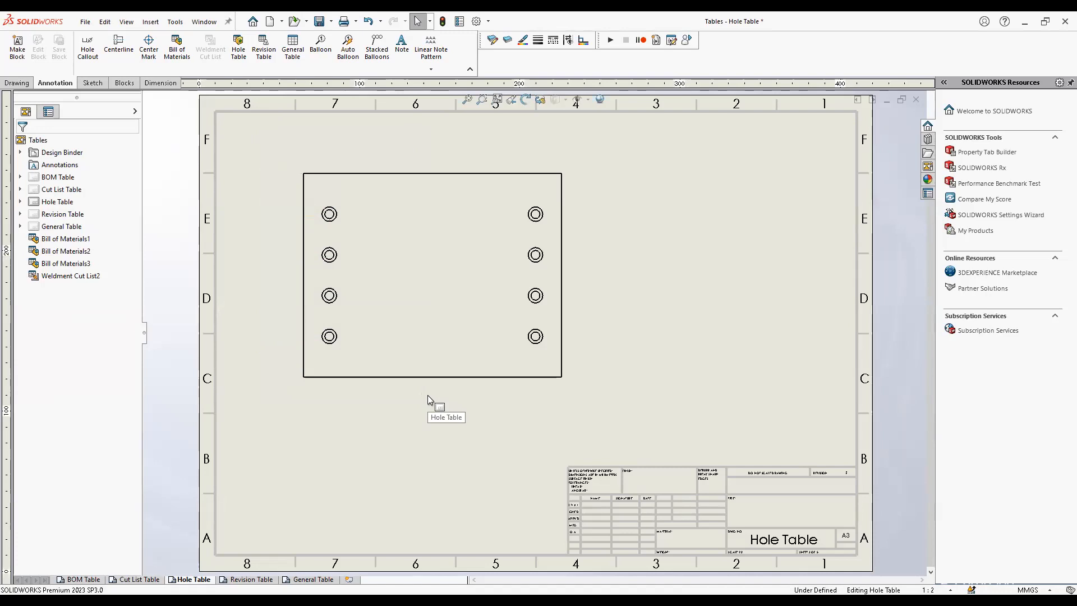
# Start a hole table for the plate's face, using its lower-left corner as the origin
pyautogui.click(412, 341)
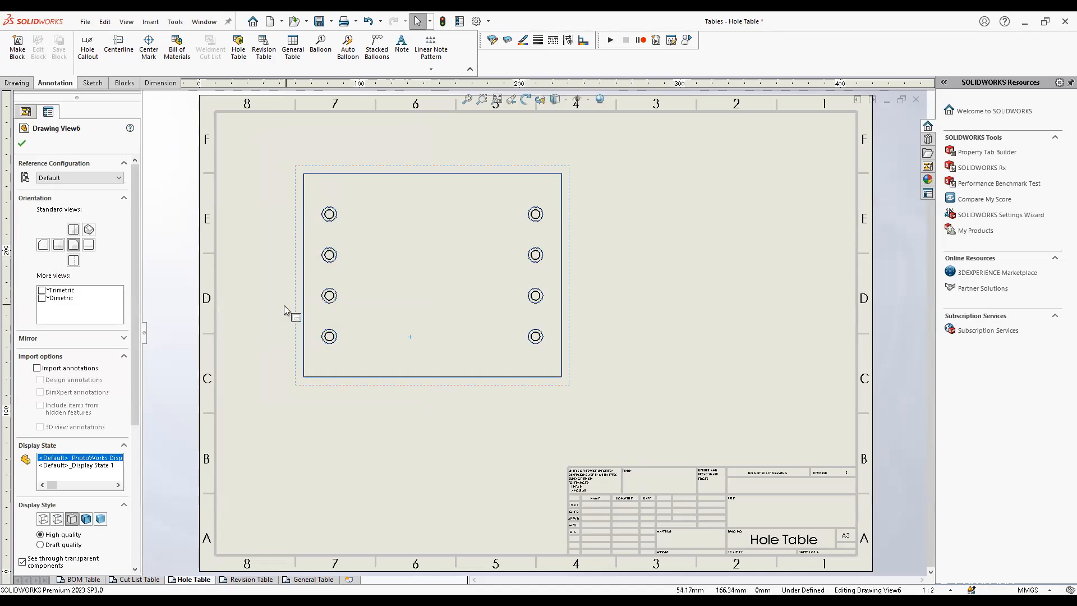
pyautogui.click(238, 51)
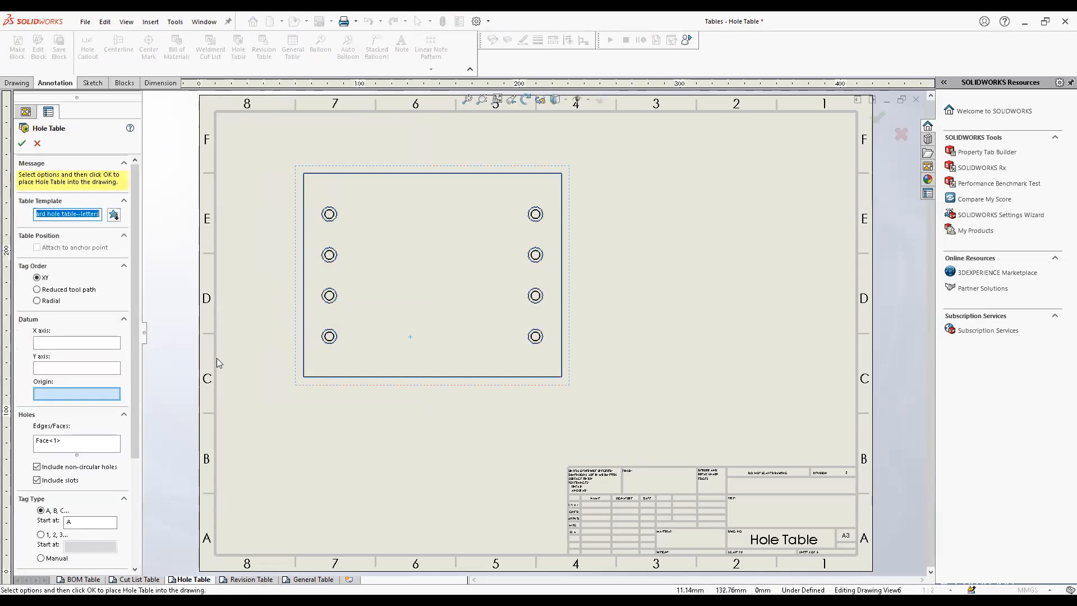
pyautogui.click(56, 215)
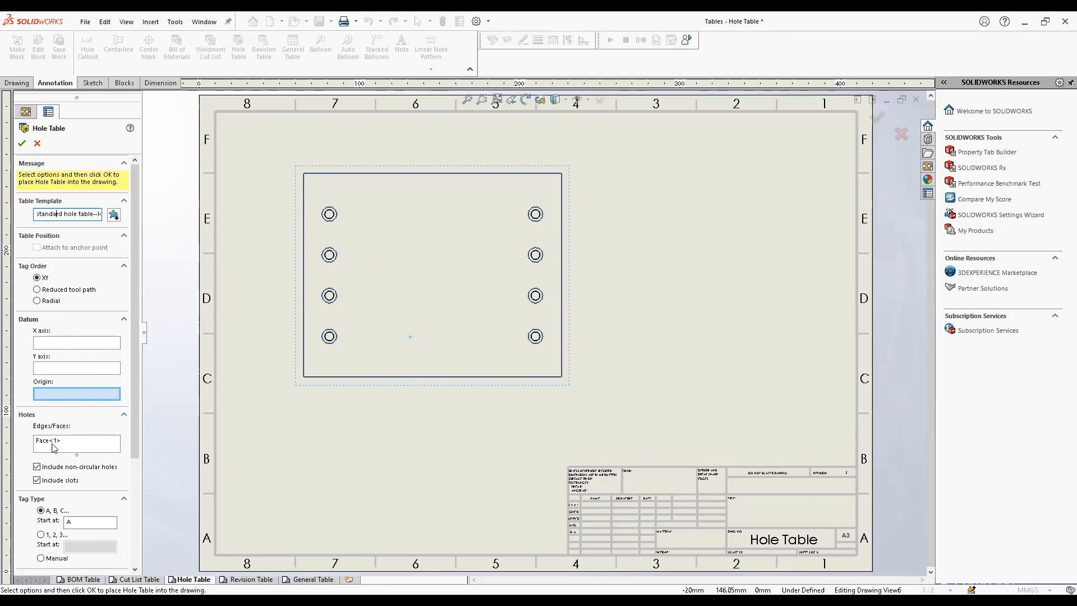
pyautogui.click(303, 377)
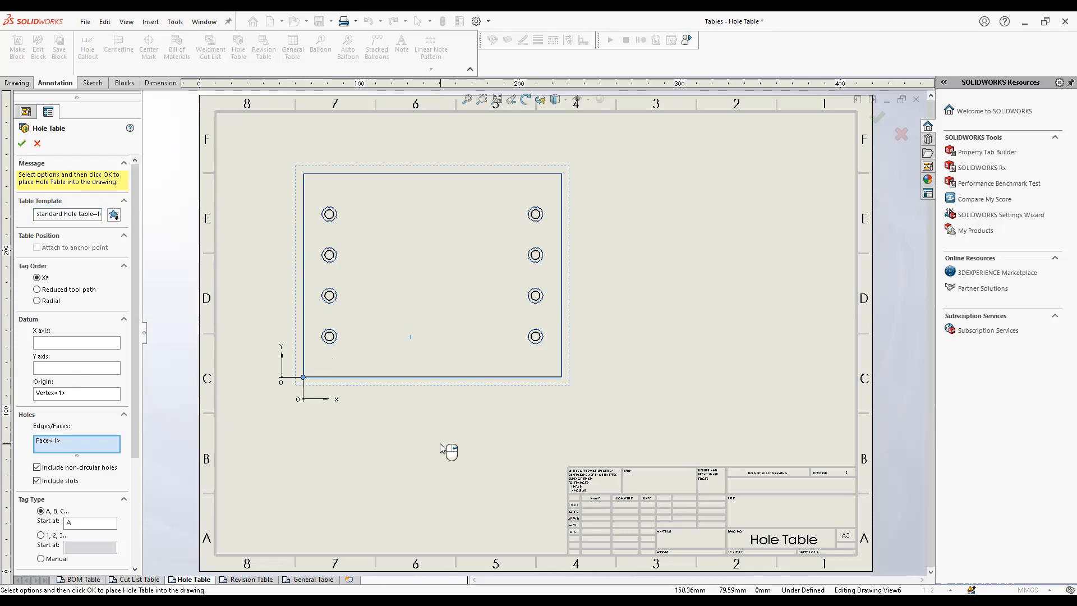
# Try the numeric and manual tag types for the hole table, and switch back to A, B, C tags
pyautogui.moveTo(137, 425); pyautogui.dragTo(147, 496)
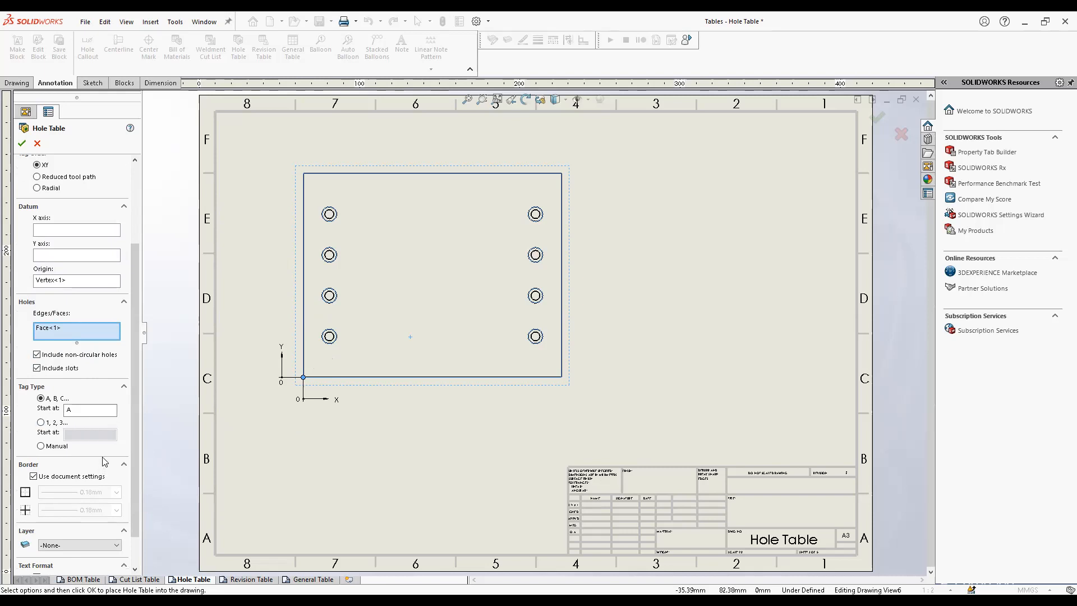
pyautogui.click(86, 409)
pyautogui.click(41, 422)
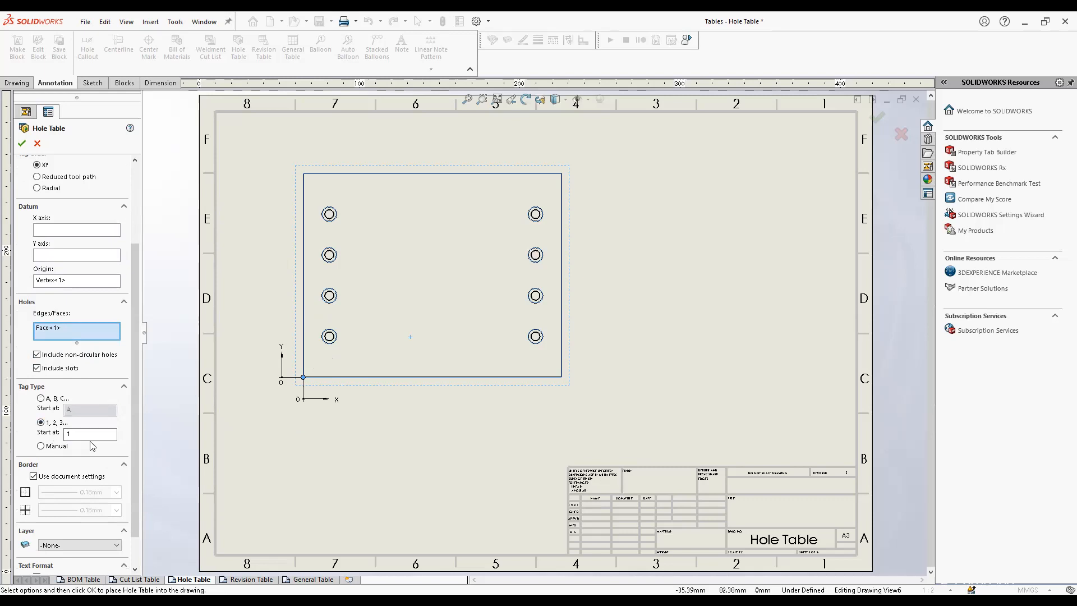
pyautogui.click(38, 445)
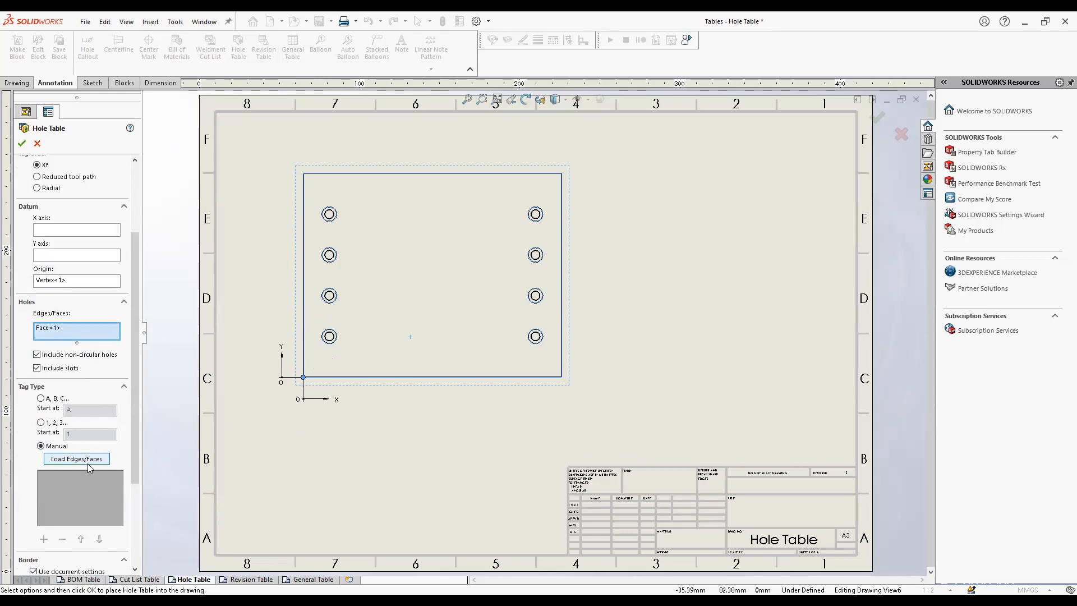
pyautogui.click(56, 398)
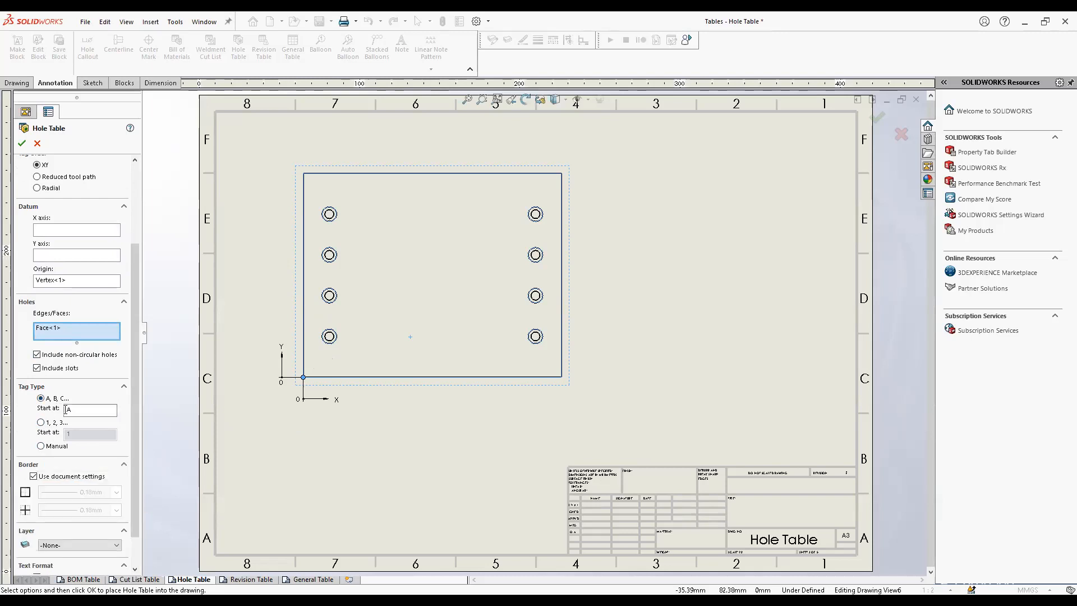
# Set the hole table's text to all uppercase and place the table beside the plate view
pyautogui.moveTo(134, 416); pyautogui.dragTo(129, 442)
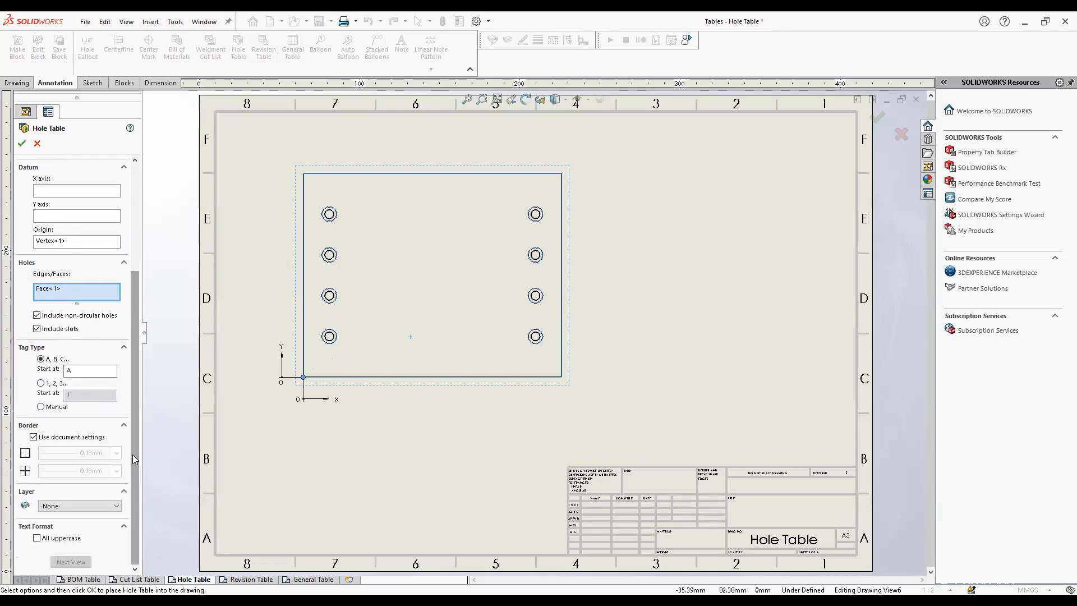
pyautogui.click(52, 538)
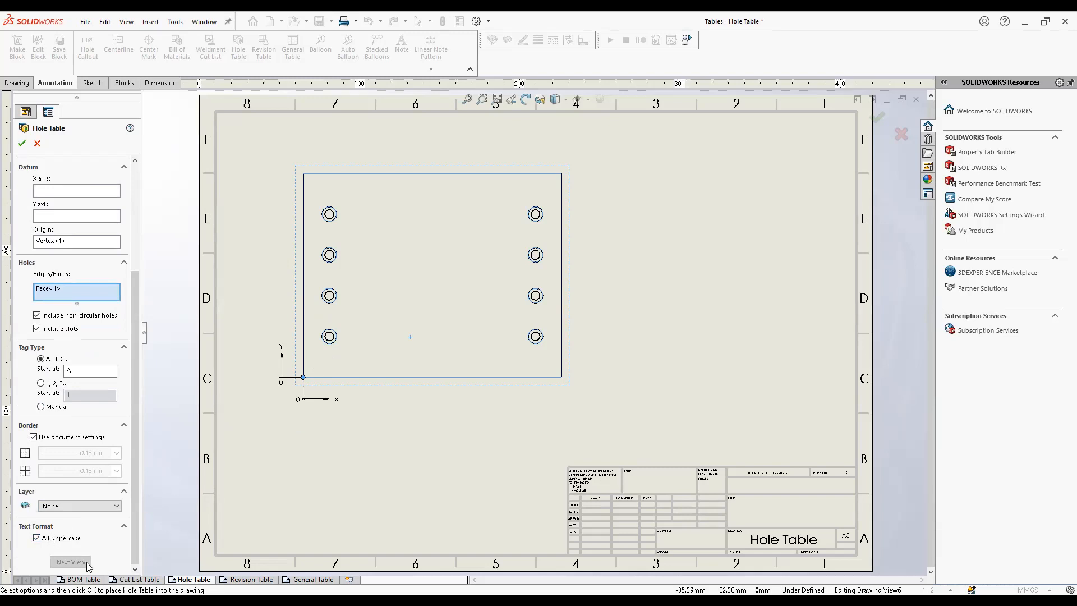
pyautogui.click(23, 144)
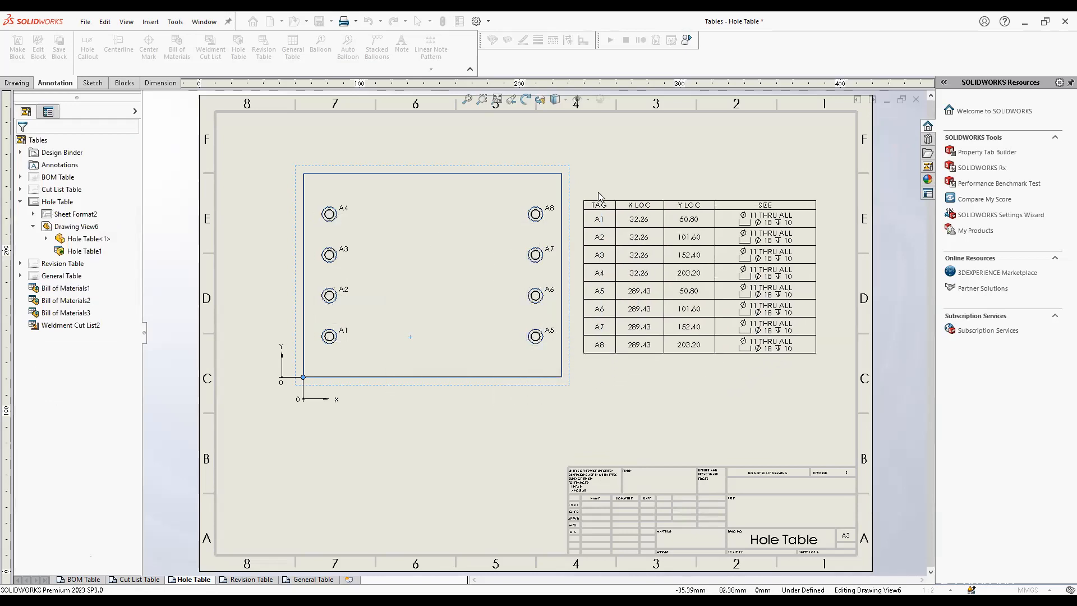
pyautogui.click(612, 181)
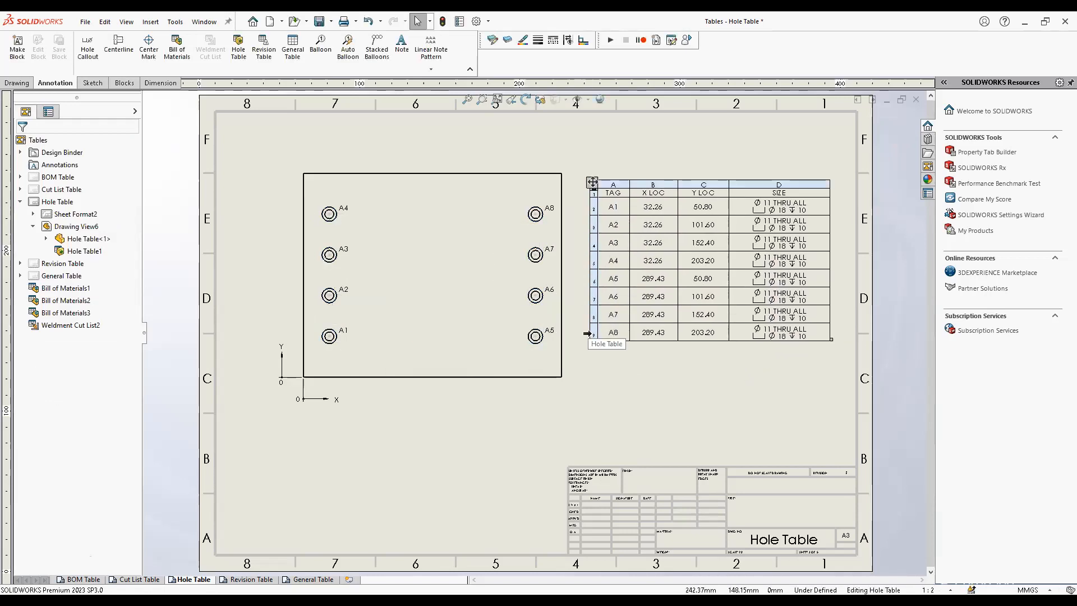
pyautogui.click(587, 333)
pyautogui.scroll(-2, 693, 255)
pyautogui.moveTo(579, 408)
pyautogui.mouseDown(button='middle')
pyautogui.moveTo(565, 446)
pyautogui.moveTo(592, 453)
pyautogui.mouseUp(button='middle')
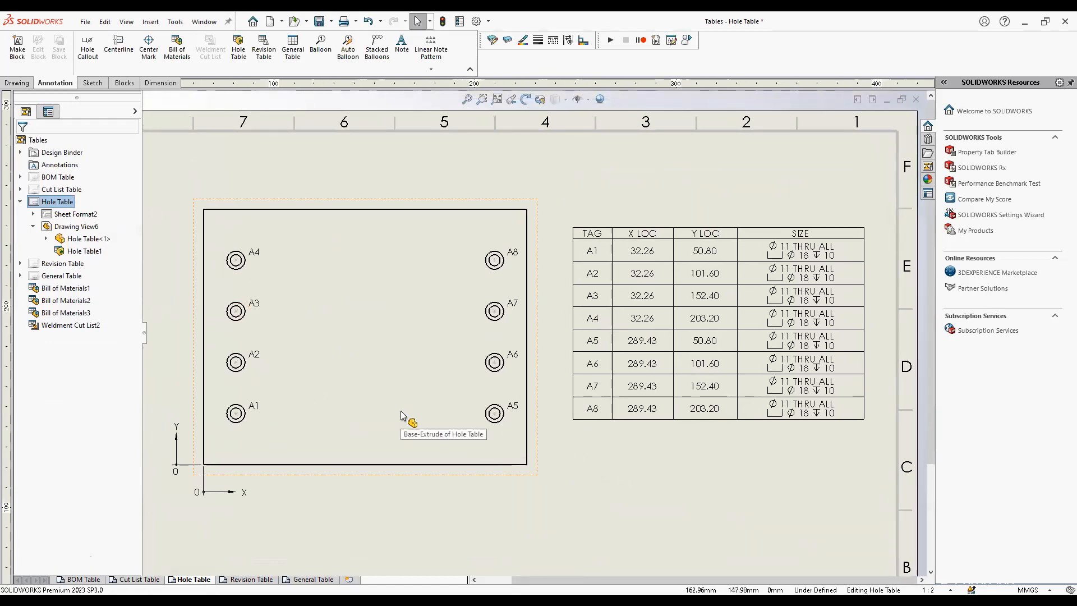
# Dimension hole A1 vertically and horizontally from the plate's lower-left corner to check its table coordinates
pyautogui.click(696, 280)
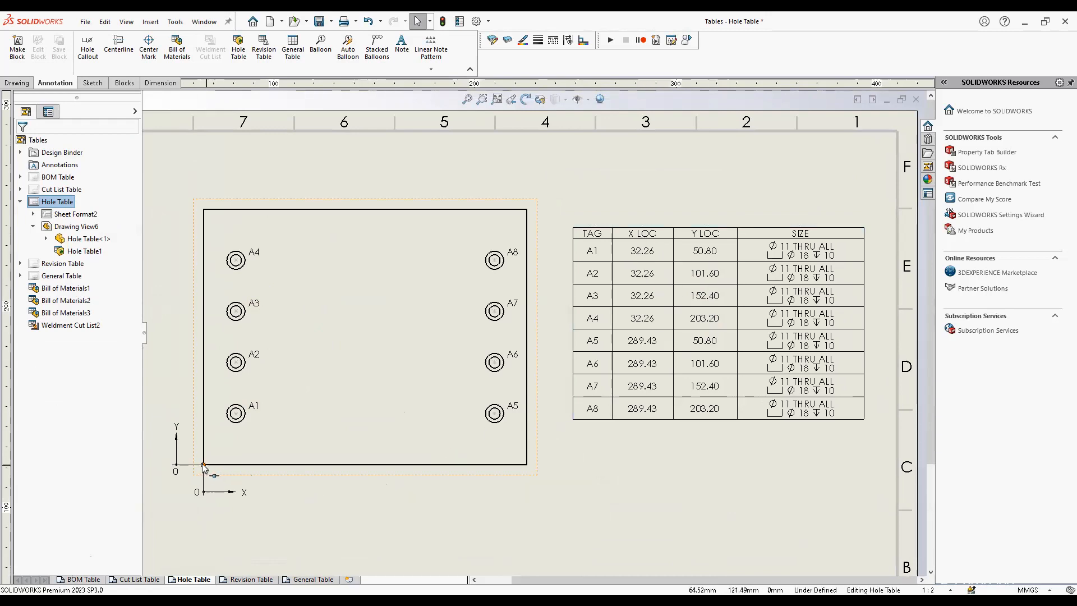
pyautogui.moveTo(298, 437); pyautogui.dragTo(345, 384, button='middle')
pyautogui.moveTo(241, 254); pyautogui.dragTo(227, 277, button='middle')
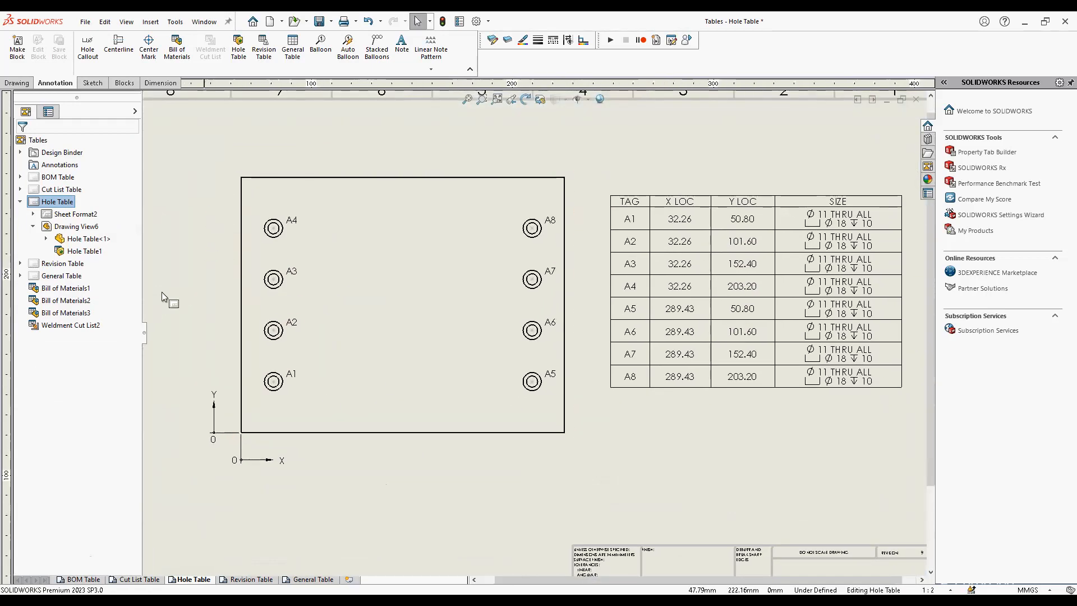
pyautogui.press('s')
pyautogui.click(235, 316)
pyautogui.click(279, 391)
pyautogui.click(241, 432)
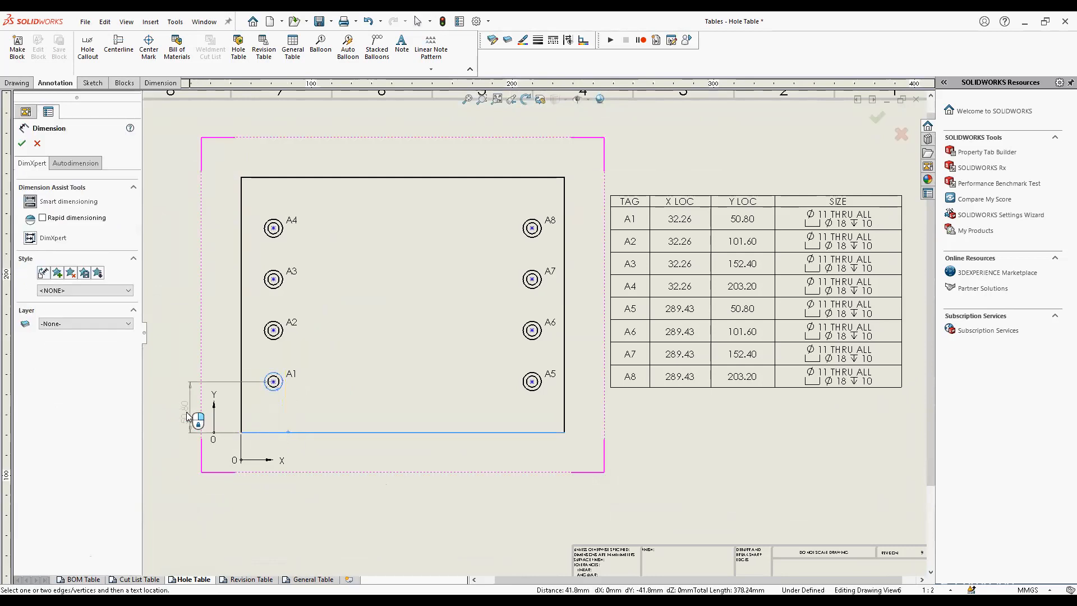
pyautogui.click(174, 409)
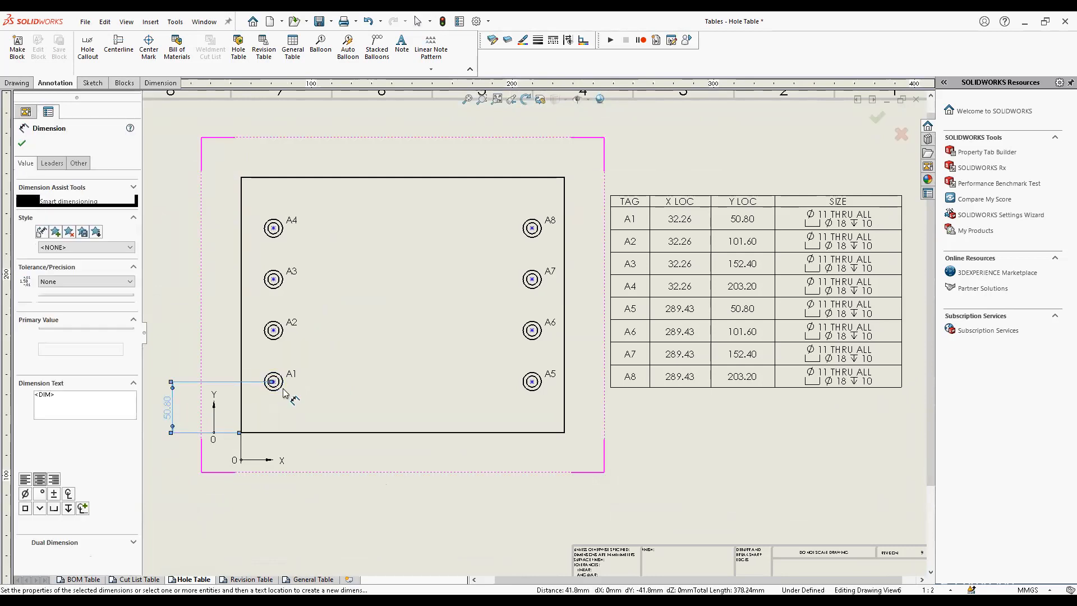
pyautogui.click(262, 486)
pyautogui.click(265, 506)
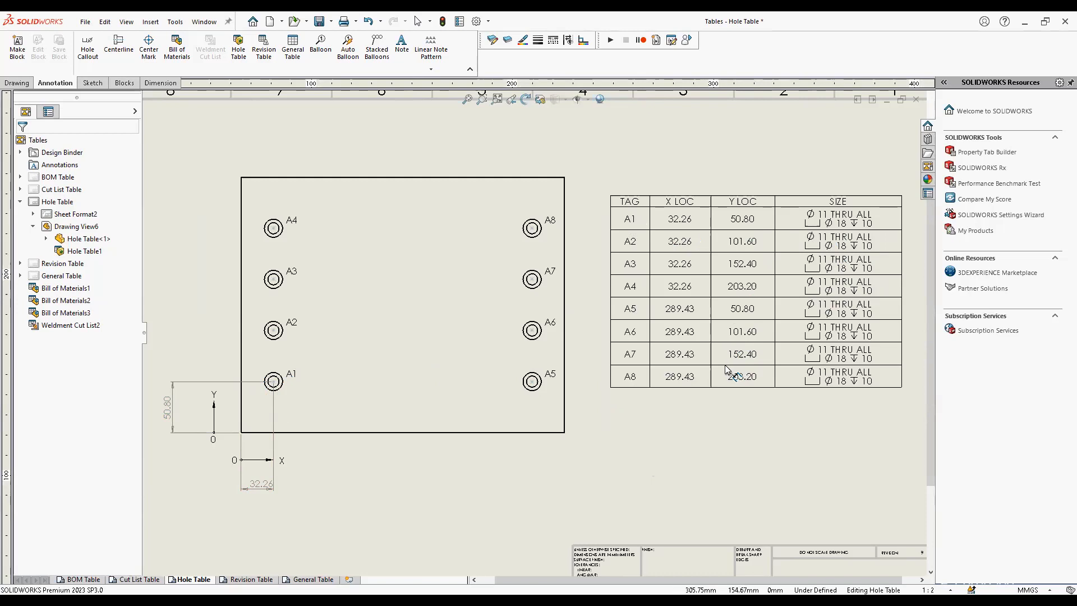
pyautogui.press('f')
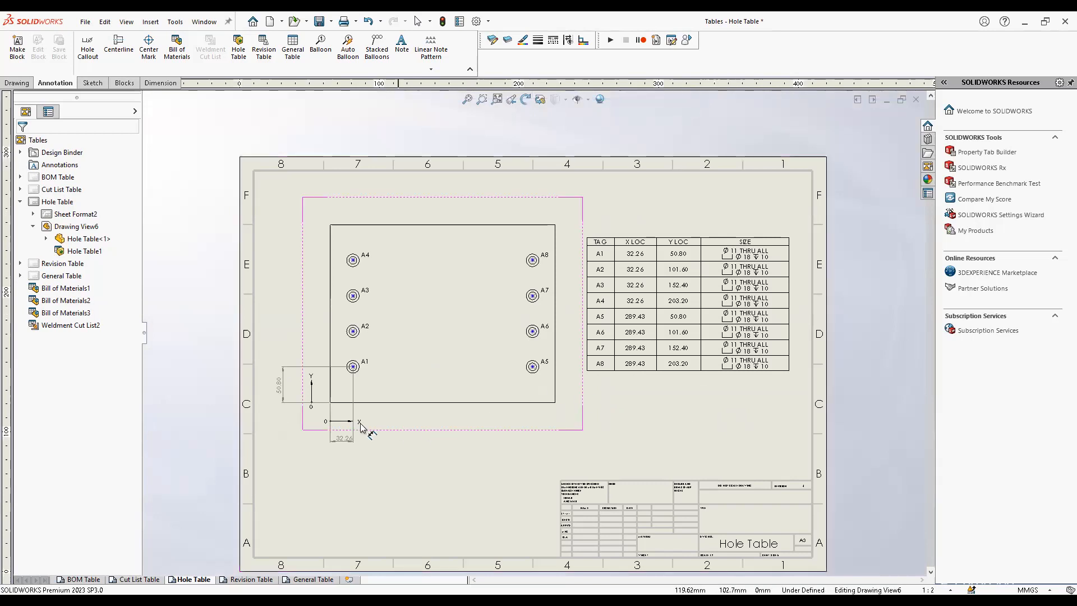
# Undo the two location dimensions on hole A1 and leave the dimension command
pyautogui.click(343, 439)
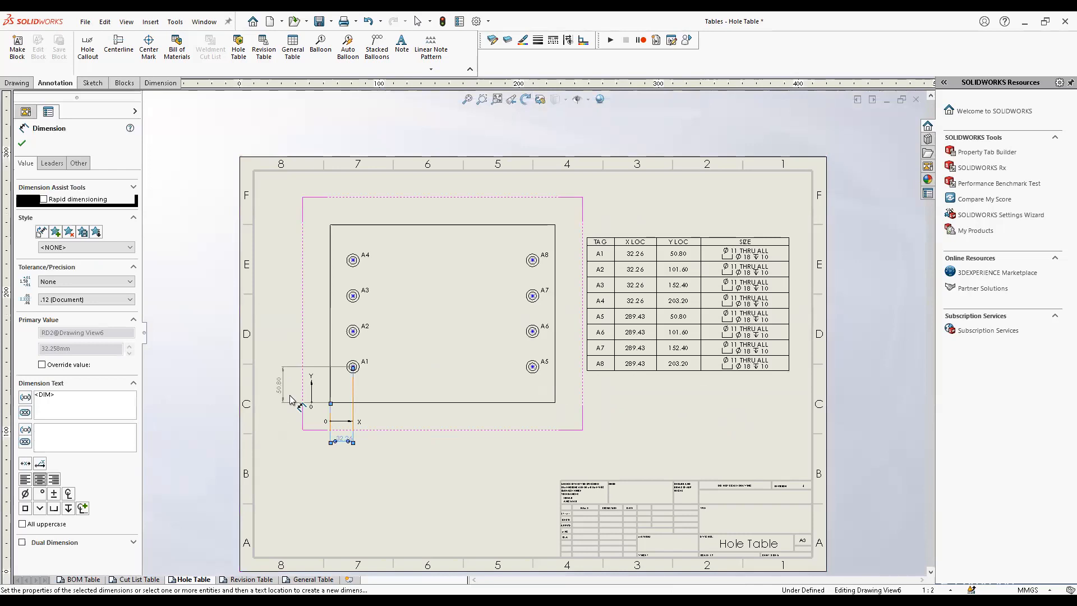
pyautogui.hotkey('ctrl', 'z')
pyautogui.hotkey('ctrl', 'z')
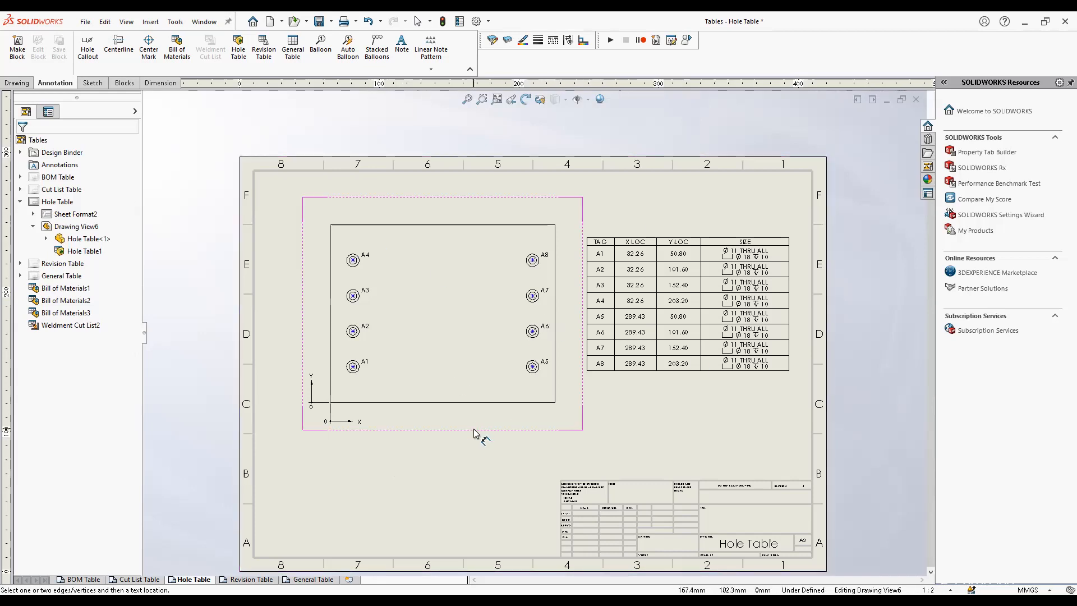
pyautogui.press('Escape')
pyautogui.press('f')
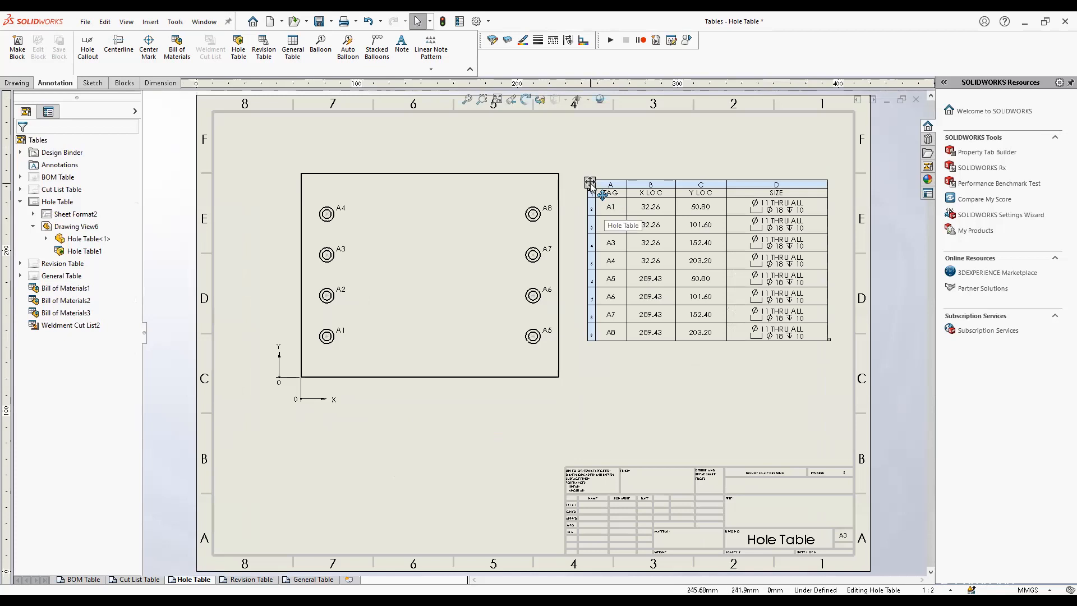
# Try the Combine same sizes and Combine same tags schemes on the hole table, and turn both off again
pyautogui.click(612, 251)
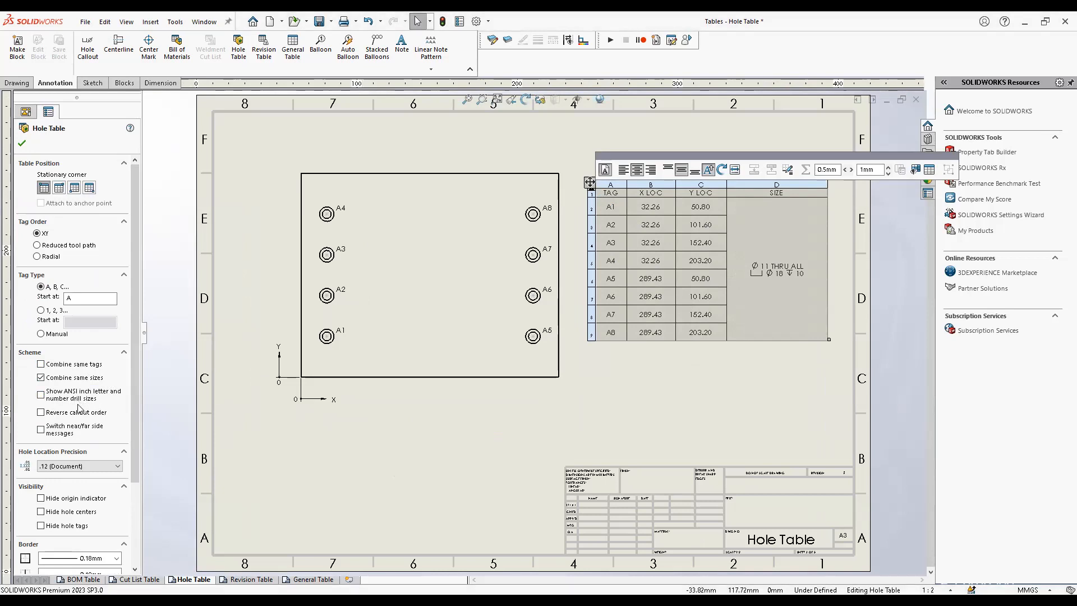
pyautogui.click(77, 366)
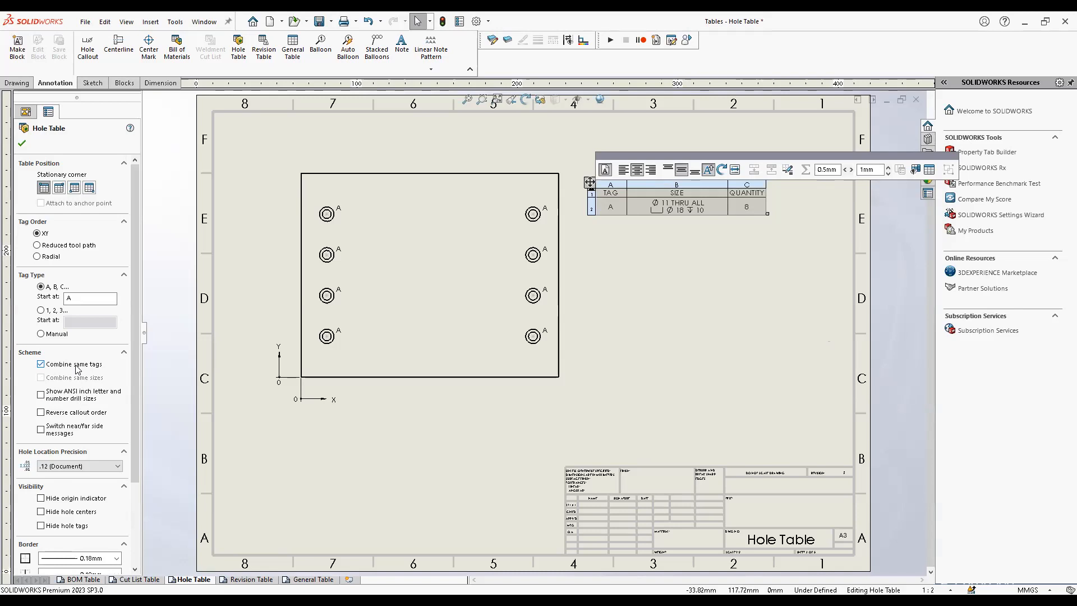
pyautogui.moveTo(742, 249); pyautogui.dragTo(732, 304, button='middle')
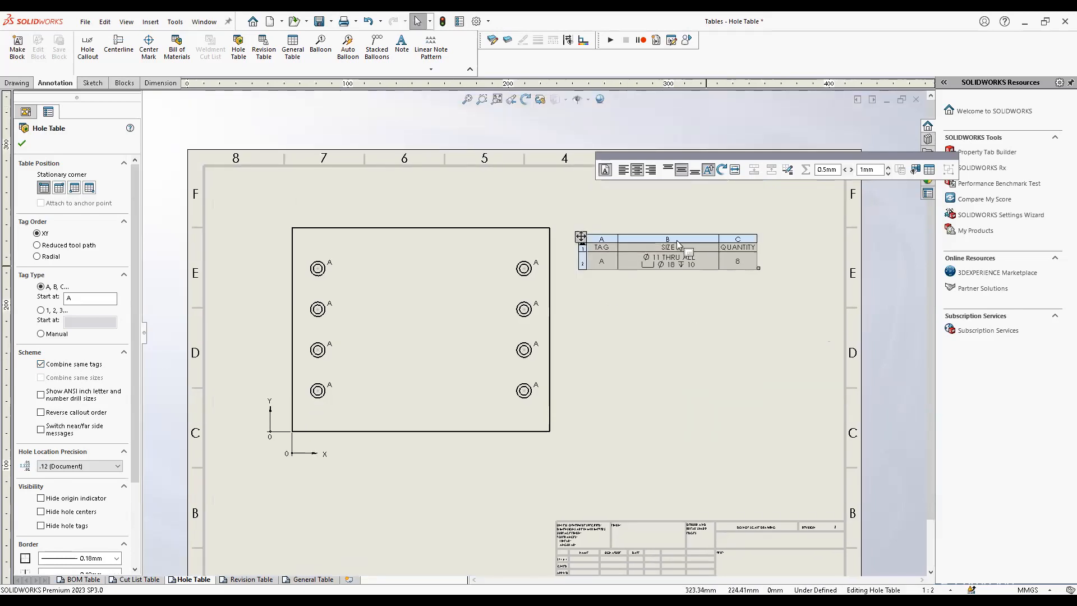
pyautogui.click(83, 367)
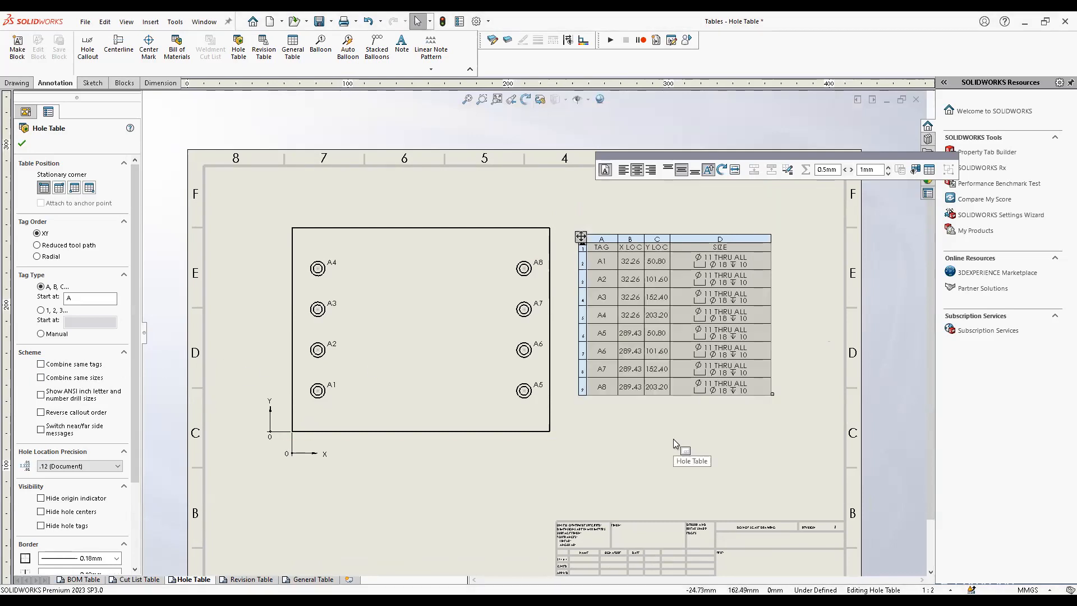
pyautogui.click(673, 439)
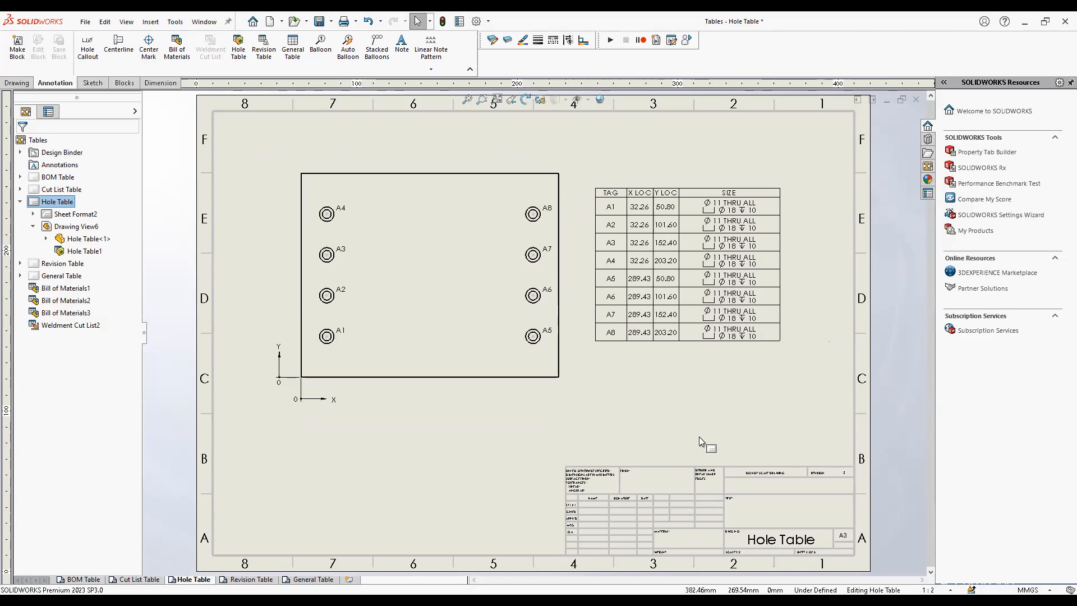
# On the Revision Table sheet, insert a revision table using the standard revision block template and circular revision symbols
pyautogui.click(263, 582)
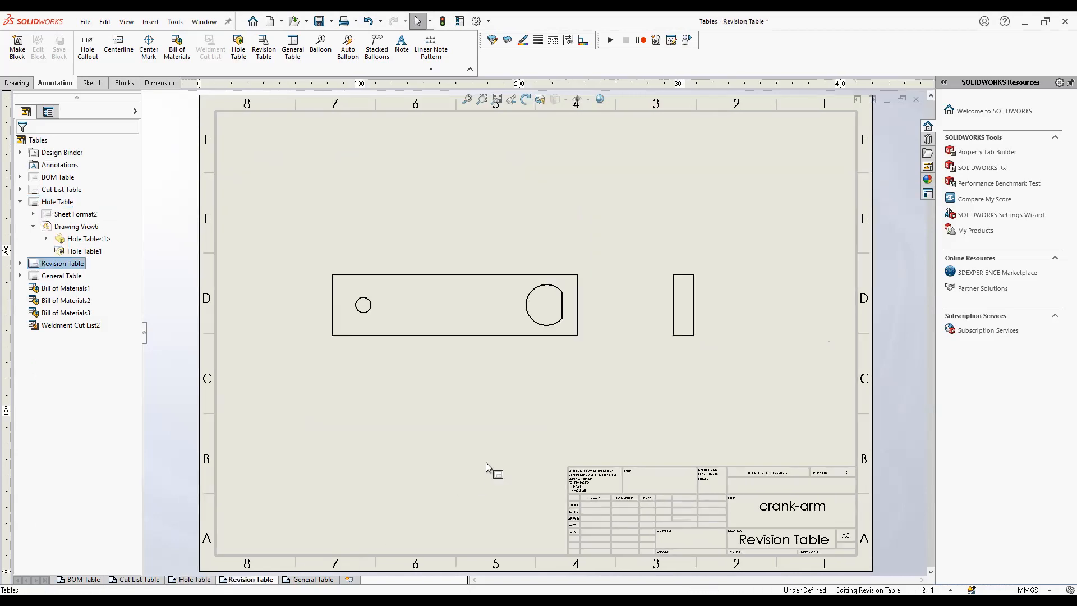
pyautogui.scroll(3, 479, 437)
pyautogui.scroll(-2, 588, 403)
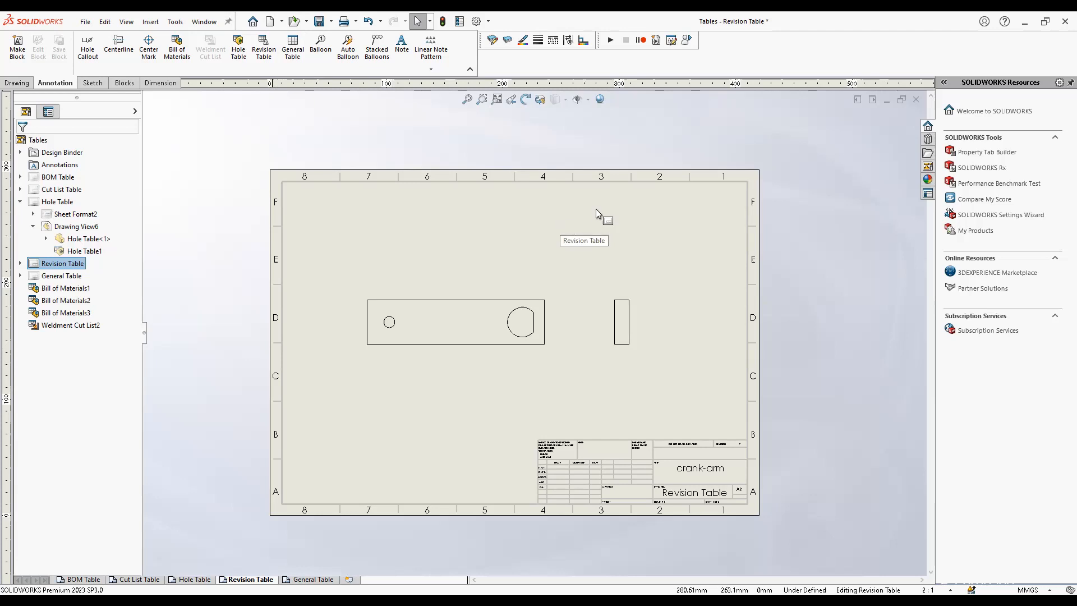
pyautogui.click(264, 48)
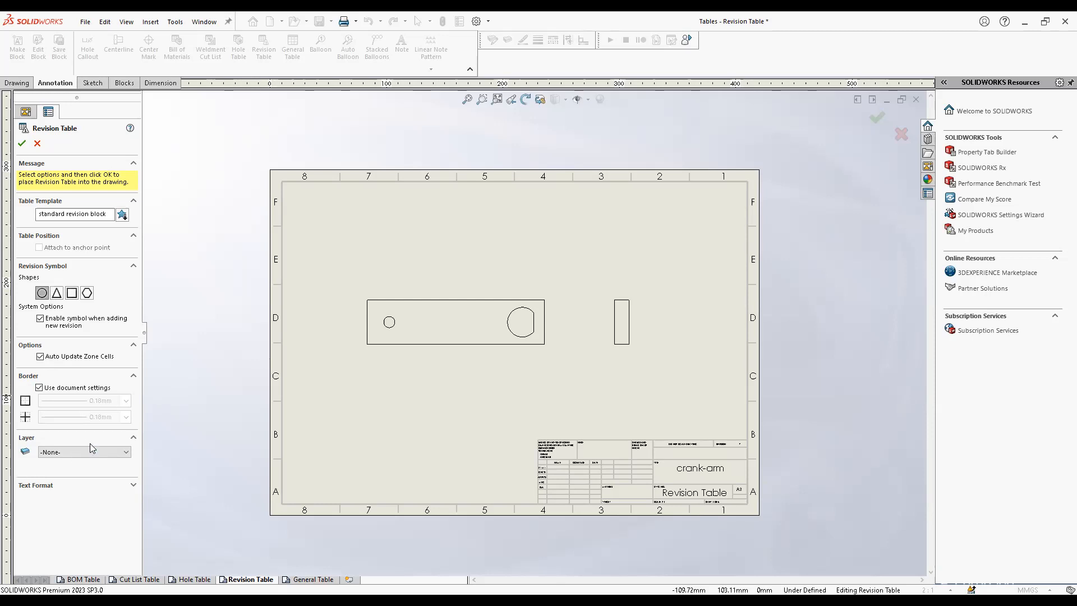
pyautogui.click(86, 492)
pyautogui.click(22, 145)
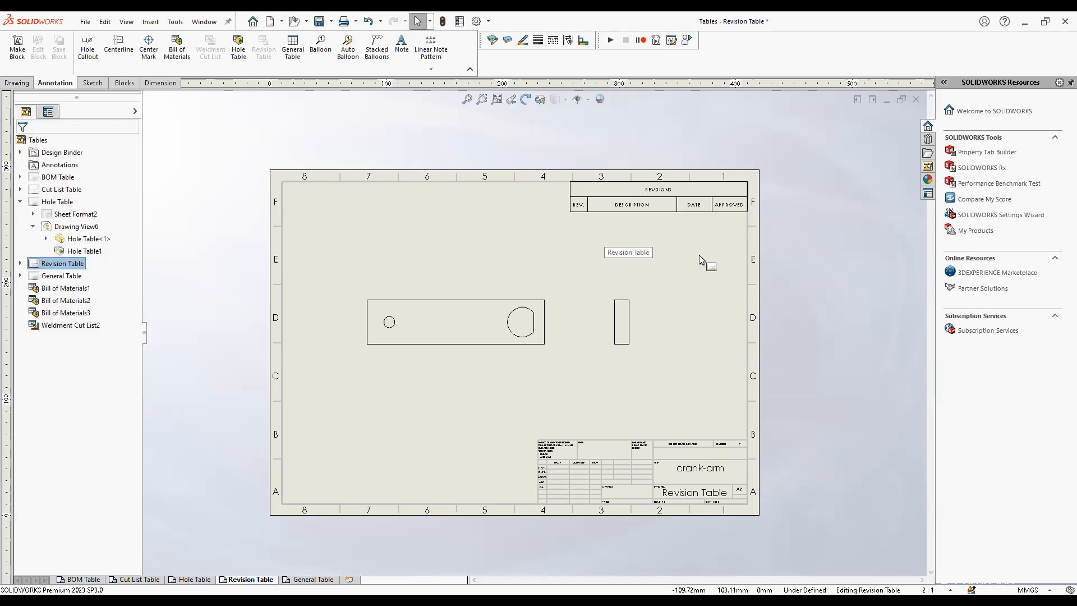
# Add revision A to the table and attach its symbol with a leader to the crank arm's large hole
pyautogui.scroll(3, 729, 218)
pyautogui.click(526, 188)
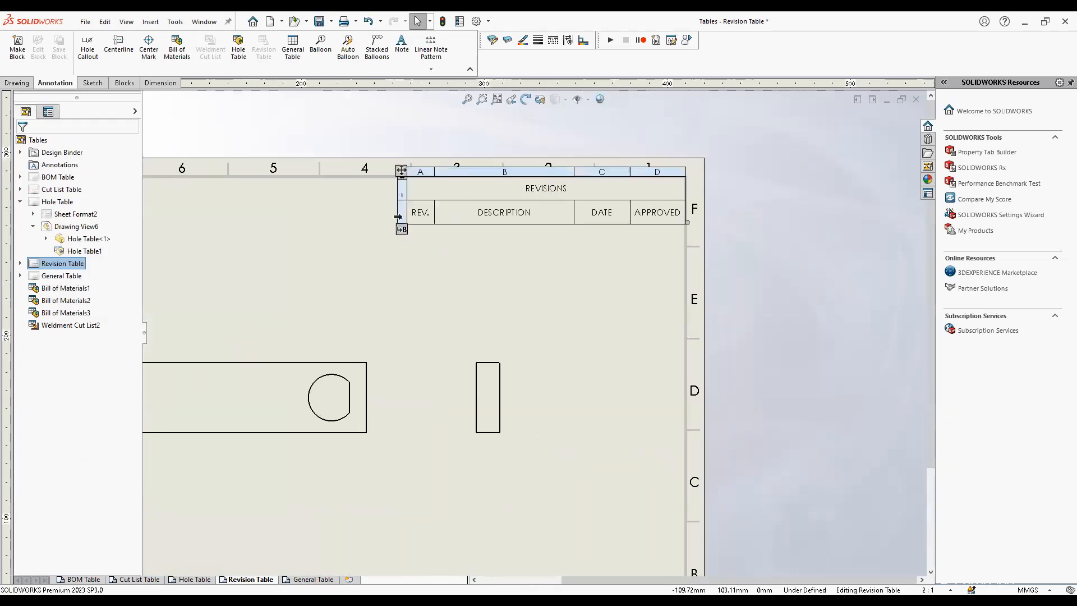
pyautogui.moveTo(406, 229)
pyautogui.click(402, 230)
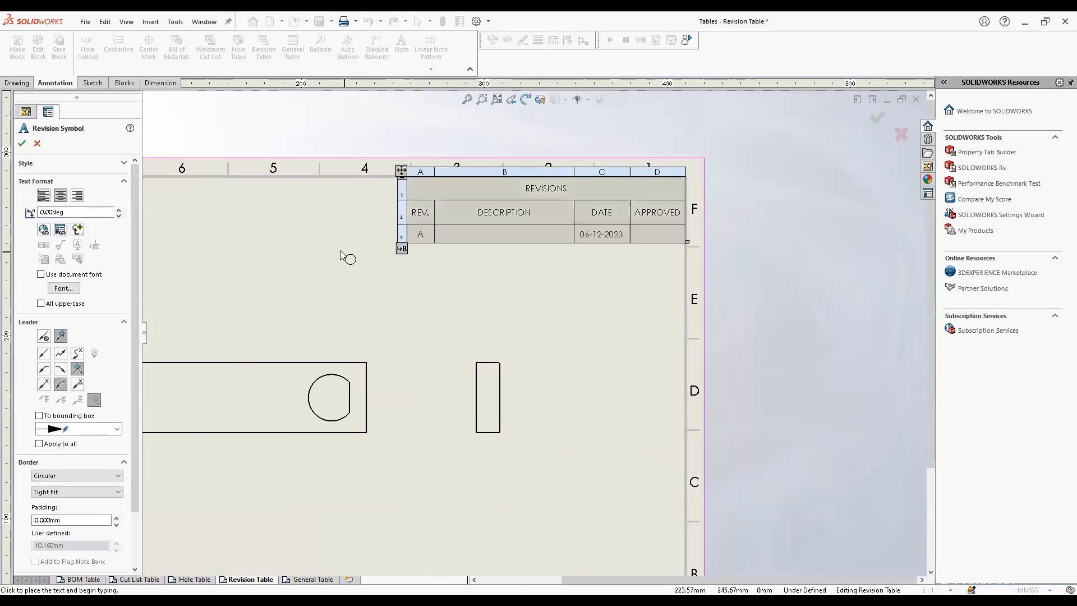
pyautogui.click(322, 374)
pyautogui.click(339, 333)
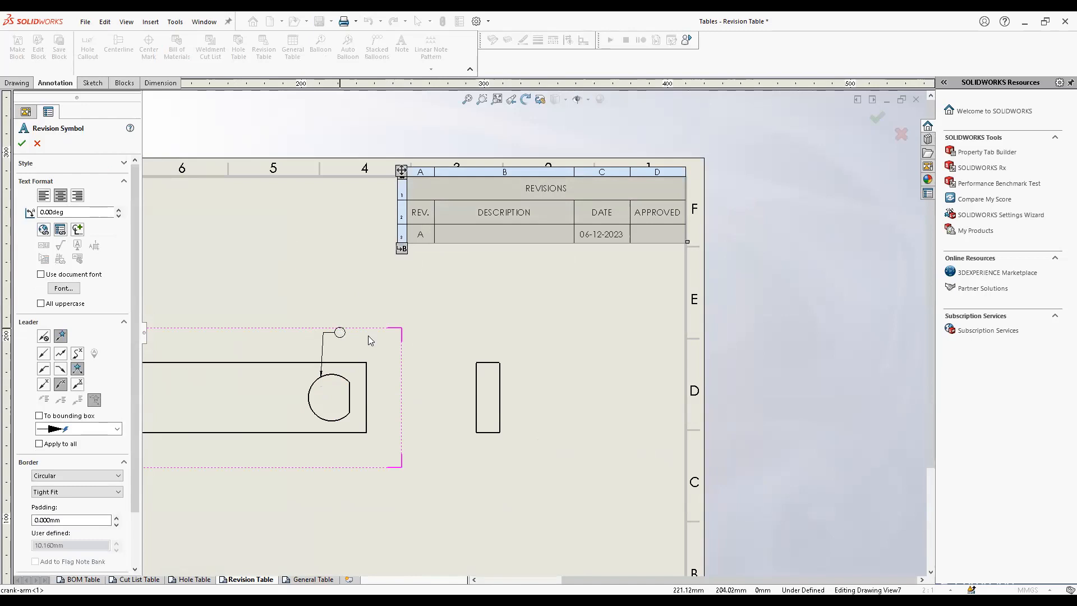
pyautogui.press('Escape')
# Fill in revision A with the description "HOLE SIZE CHANGED" and the approver's initials
pyautogui.moveTo(409, 361); pyautogui.dragTo(441, 357, button='middle')
pyautogui.doubleClick(483, 230)
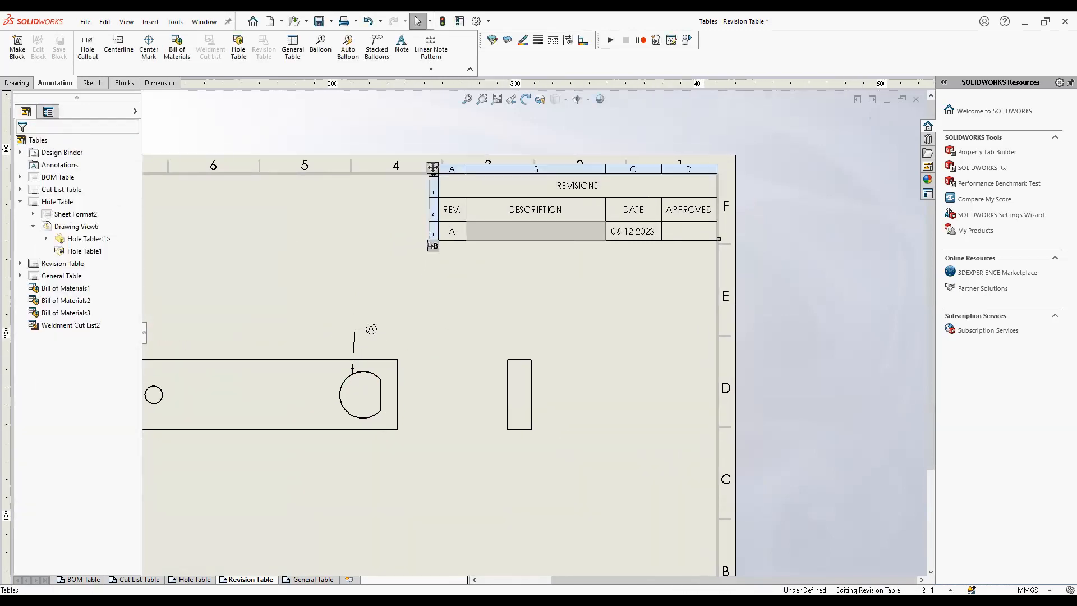
pyautogui.write('HO')
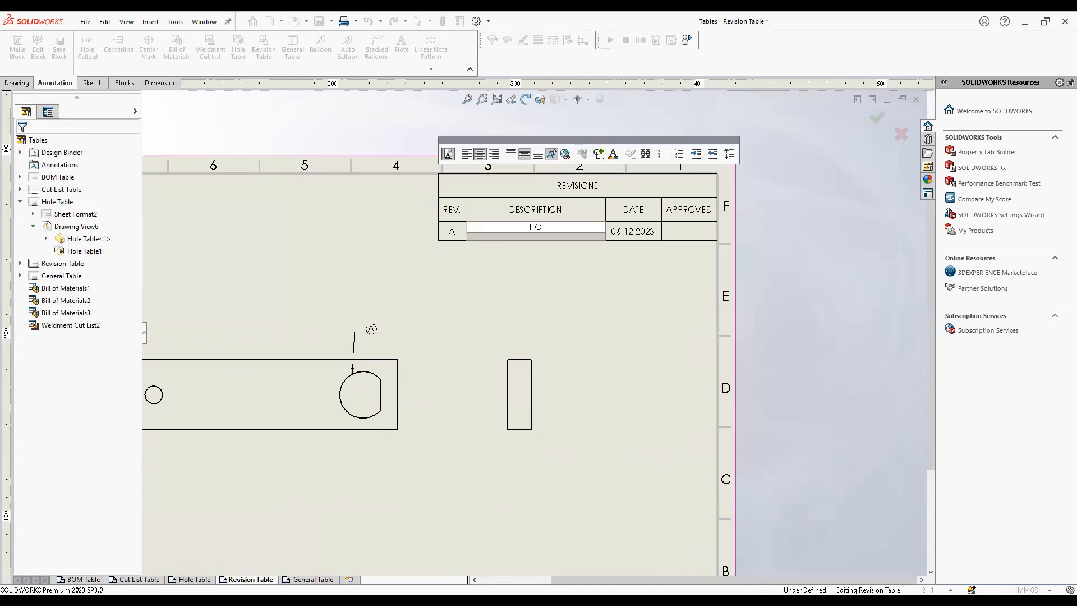
pyautogui.write('LE SIZE CHANGED')
pyautogui.click(690, 230)
pyautogui.write('DG')
pyautogui.click(657, 259)
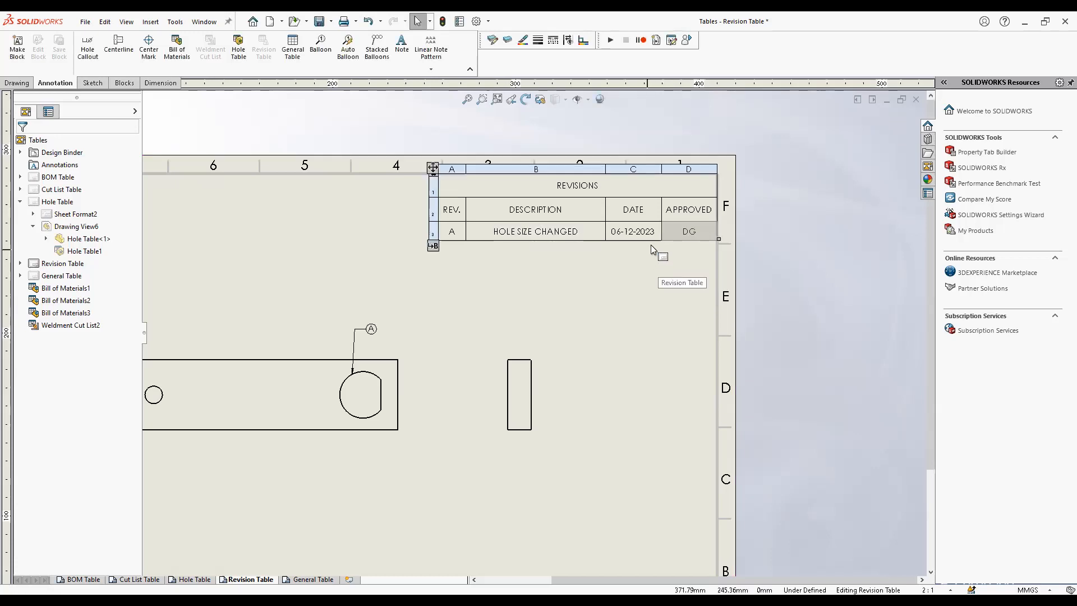
pyautogui.click(571, 278)
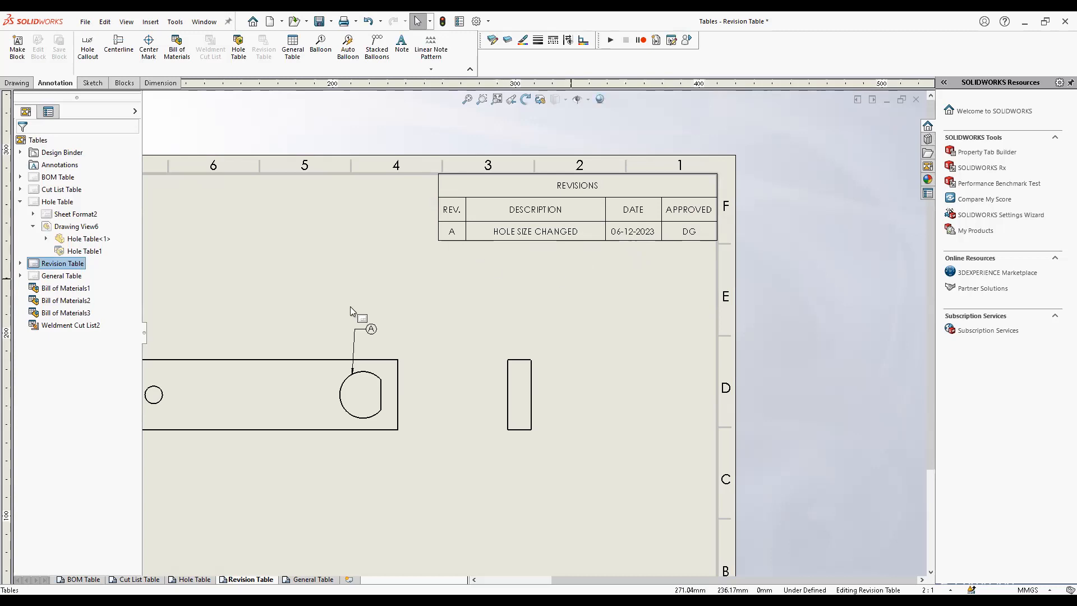
# Remove the leader from the revision A symbol above the crank arm's large hole
pyautogui.click(371, 329)
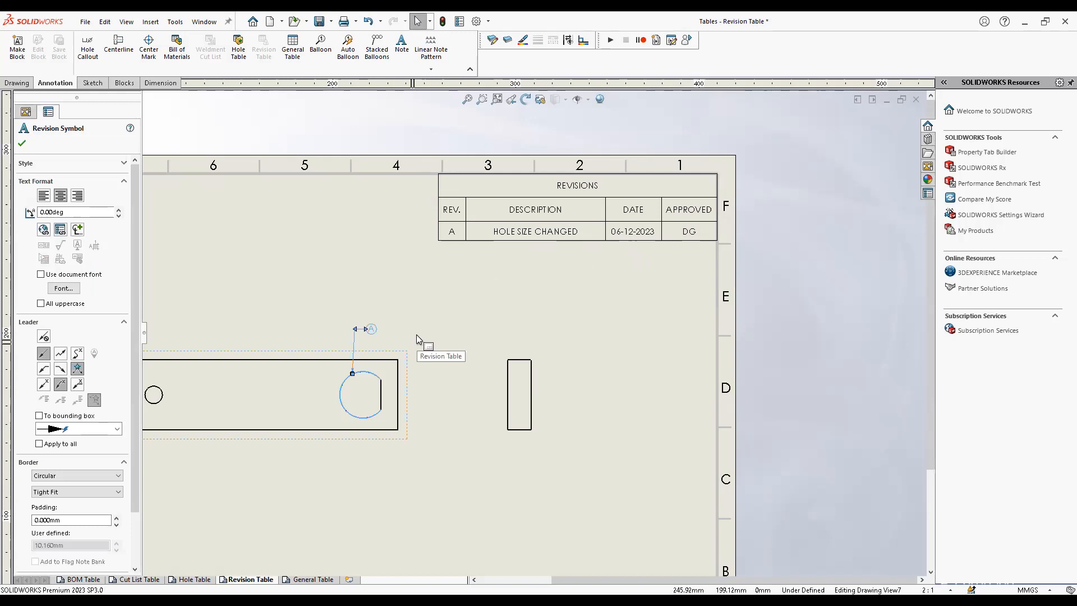
pyautogui.click(44, 338)
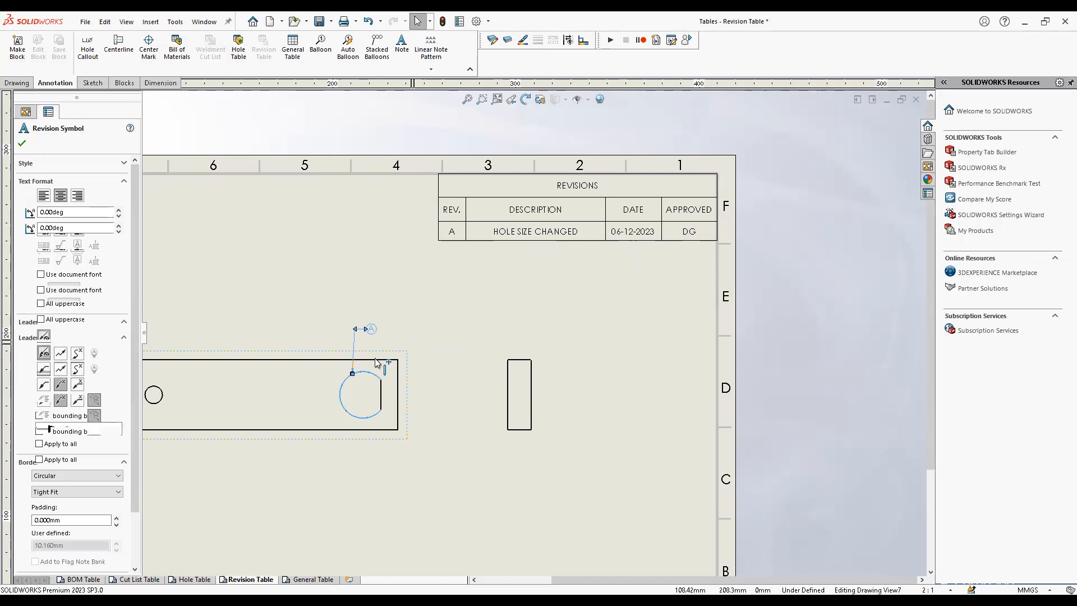
pyautogui.scroll(-3, 308, 370)
pyautogui.click(498, 332)
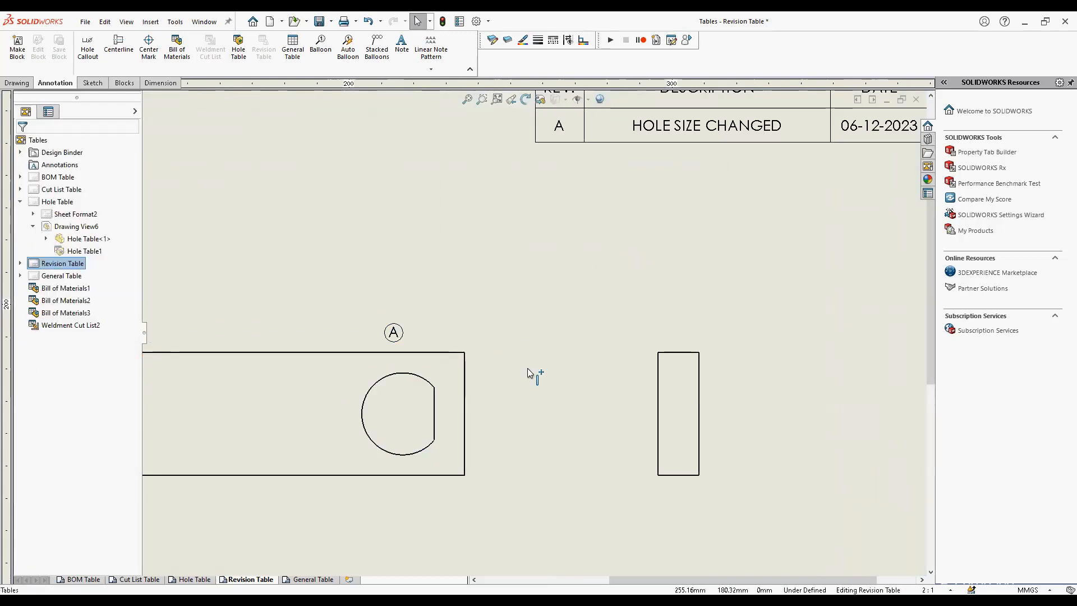
pyautogui.press('f')
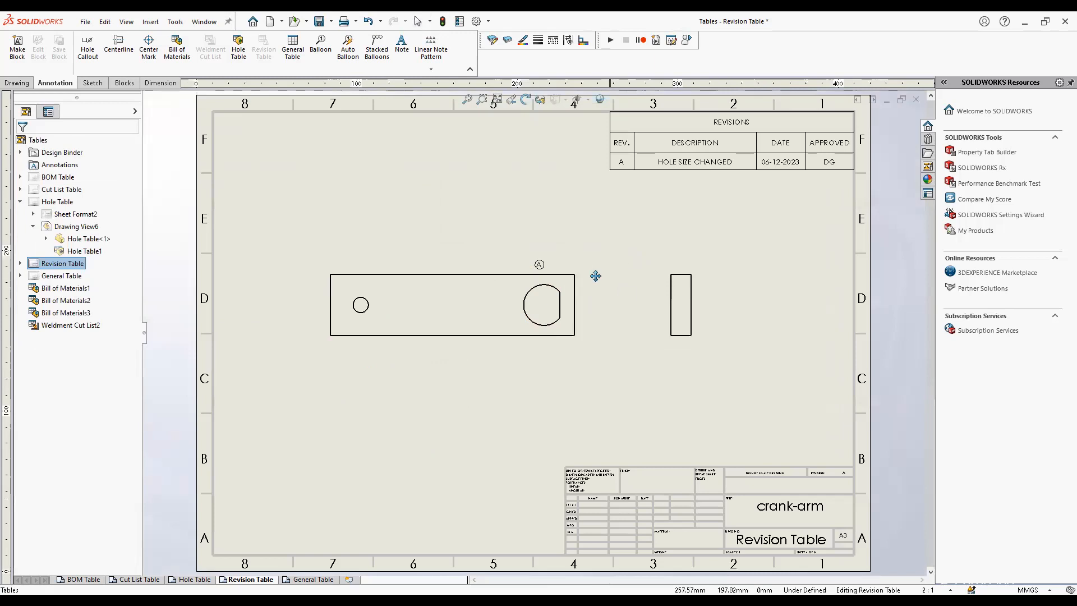
pyautogui.click(746, 192)
pyautogui.scroll(-2, 745, 192)
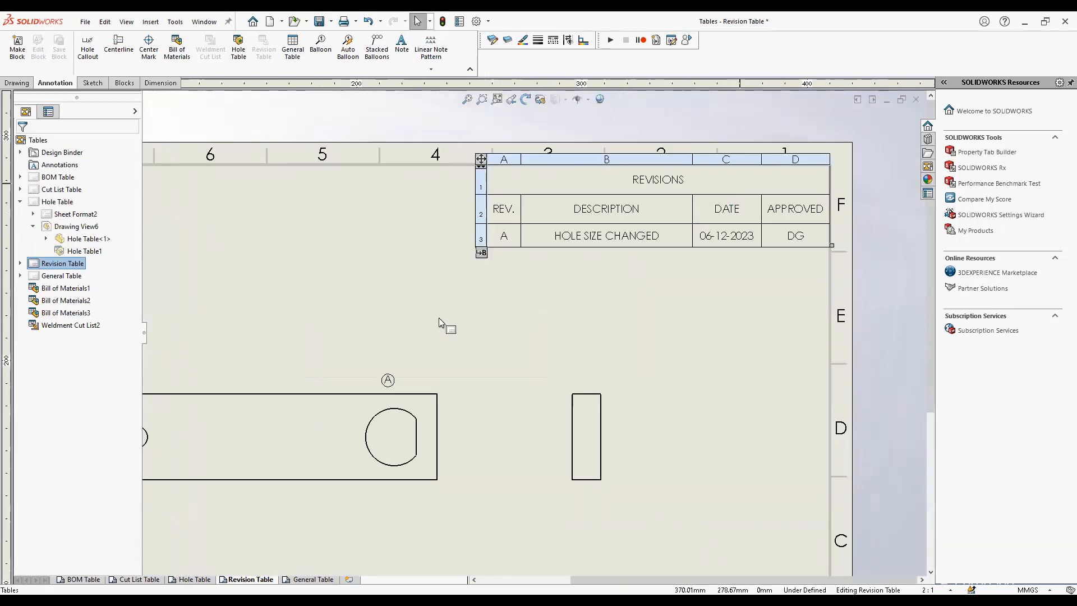
# Add revision B to the table and attach its symbol with a leader to the top edge of the crank arm's side view
pyautogui.click(398, 289)
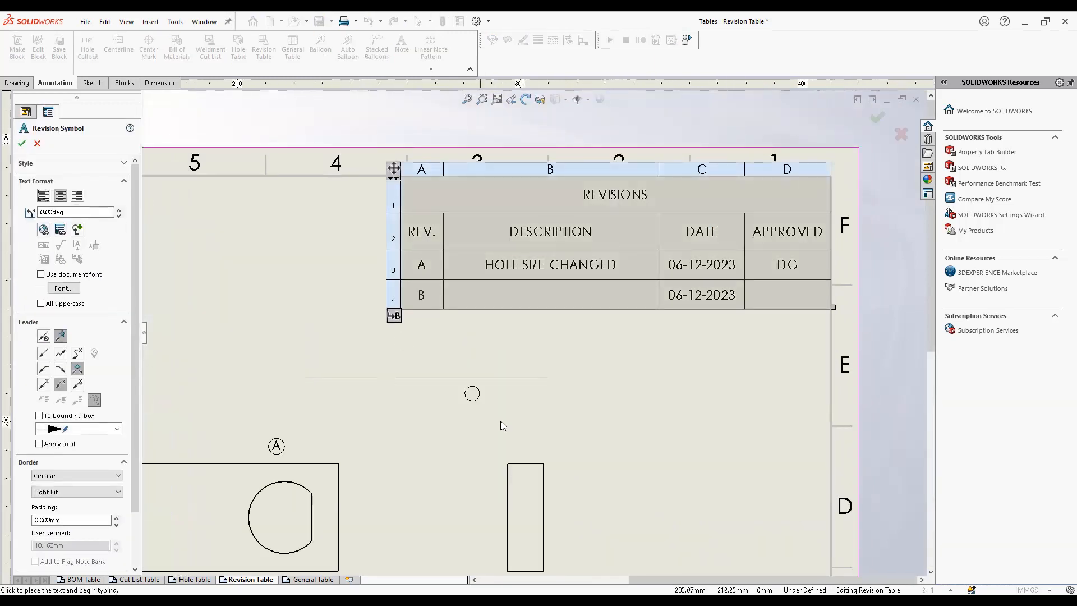
pyautogui.click(528, 463)
pyautogui.click(563, 419)
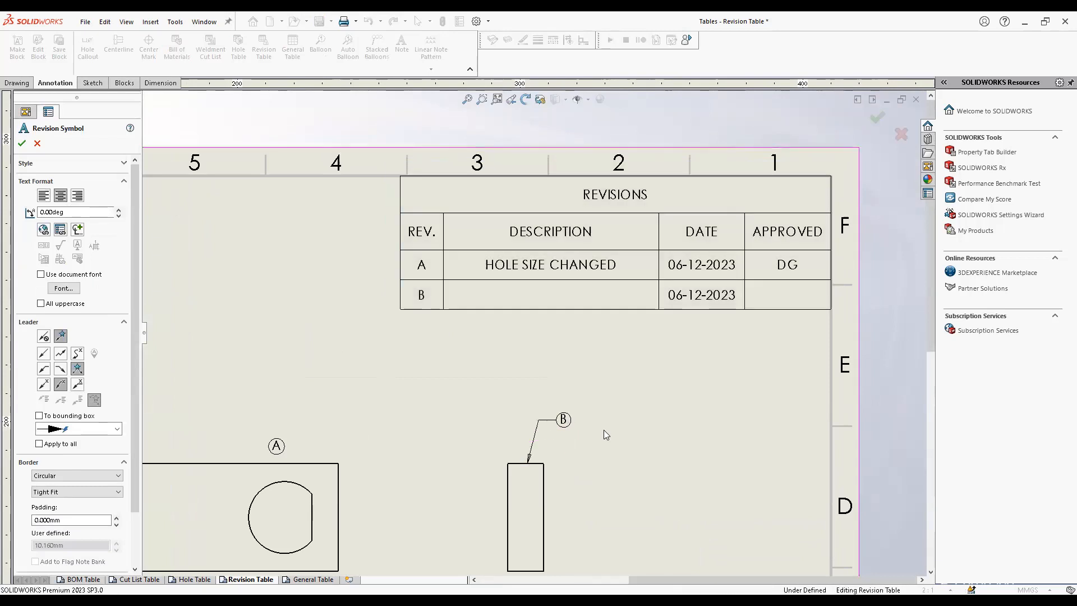
pyautogui.rightClick(564, 413)
pyautogui.click(467, 352)
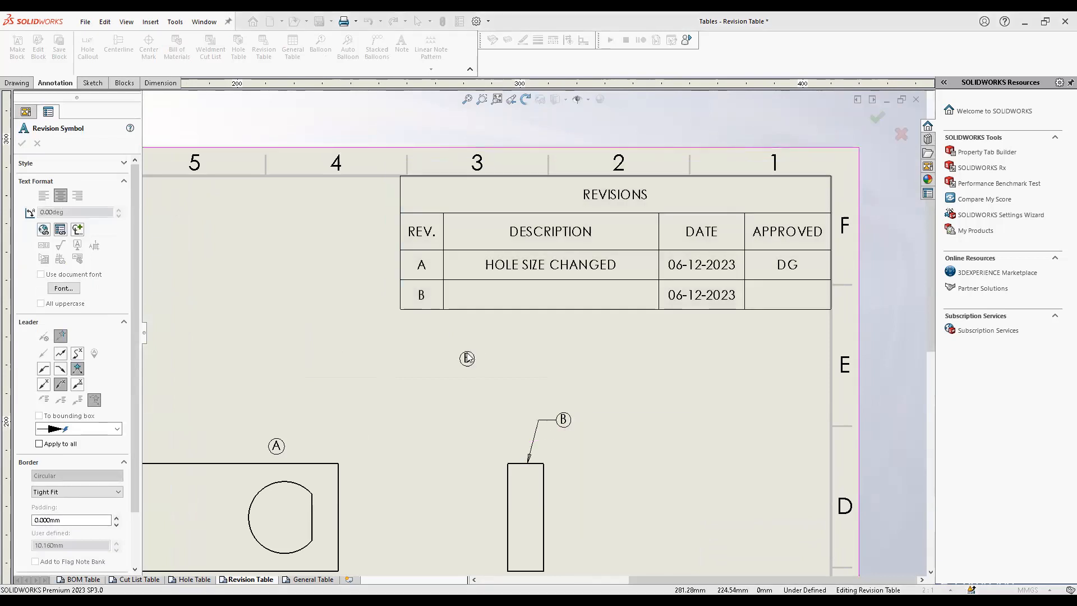
# Fill in the description of revision B as "THICKNESS UPDATED"
pyautogui.click(540, 297)
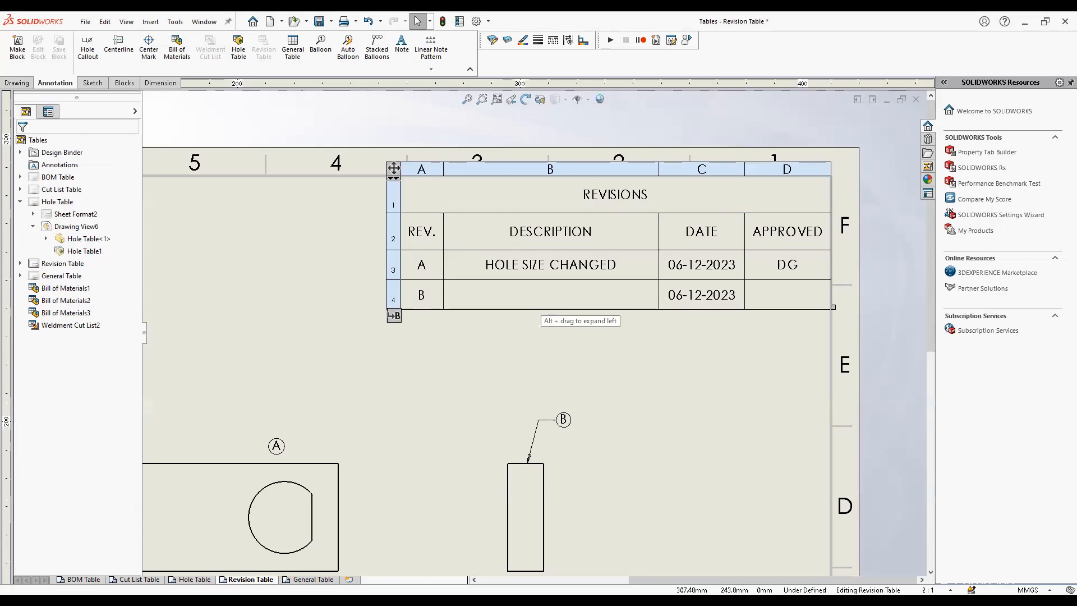
pyautogui.click(541, 297)
pyautogui.write('THI')
pyautogui.write('V')
pyautogui.press('BackSpace')
pyautogui.write('CKNESS')
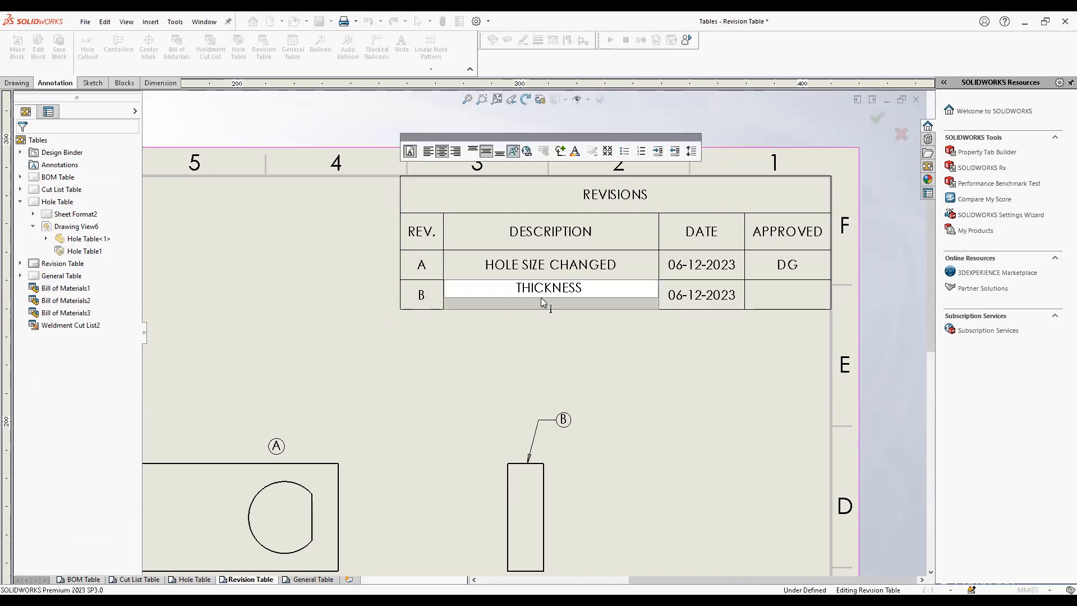
pyautogui.write(' UPDATED')
pyautogui.click(611, 378)
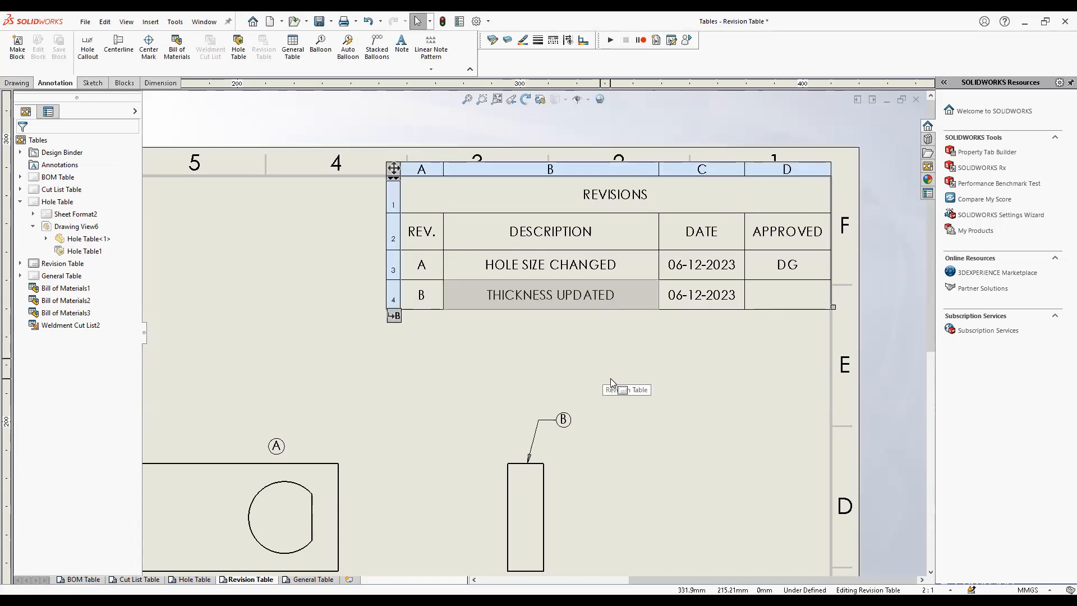
# Examine the revision entries in the drawing's custom file properties and close them without changes
pyautogui.press('f')
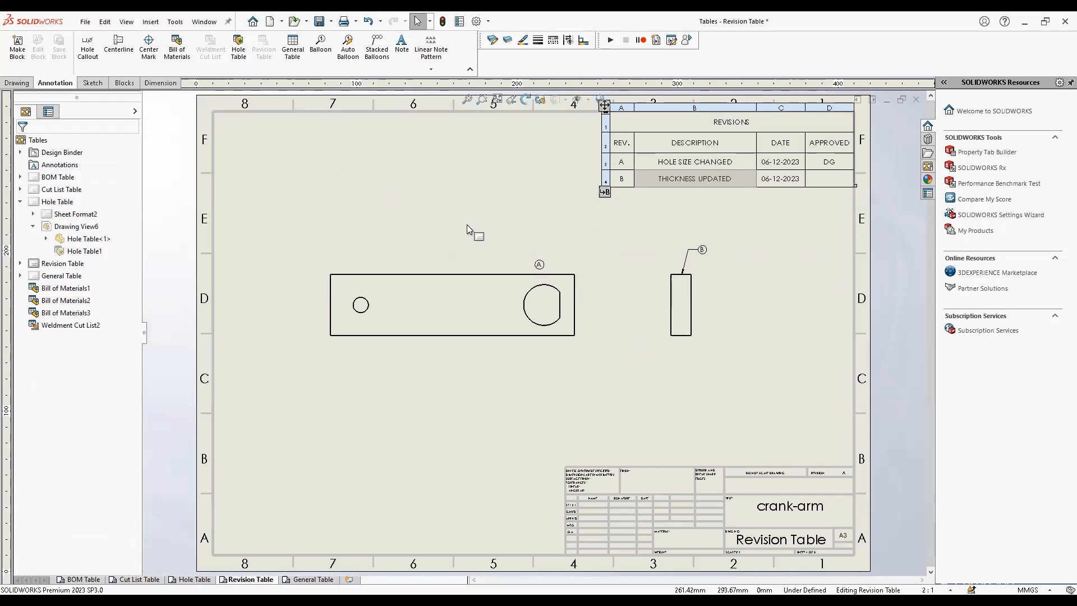
pyautogui.moveTo(508, 203); pyautogui.dragTo(507, 240, button='middle')
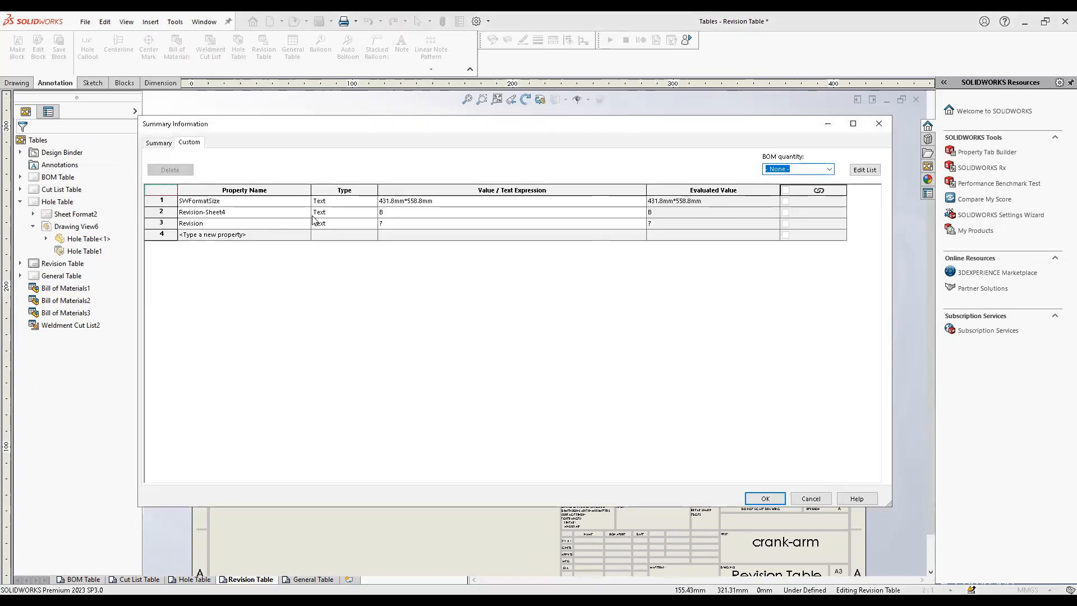
pyautogui.click(394, 213)
pyautogui.click(280, 213)
pyautogui.click(285, 212)
pyautogui.moveTo(224, 212); pyautogui.dragTo(159, 212)
pyautogui.click(224, 212)
pyautogui.click(803, 498)
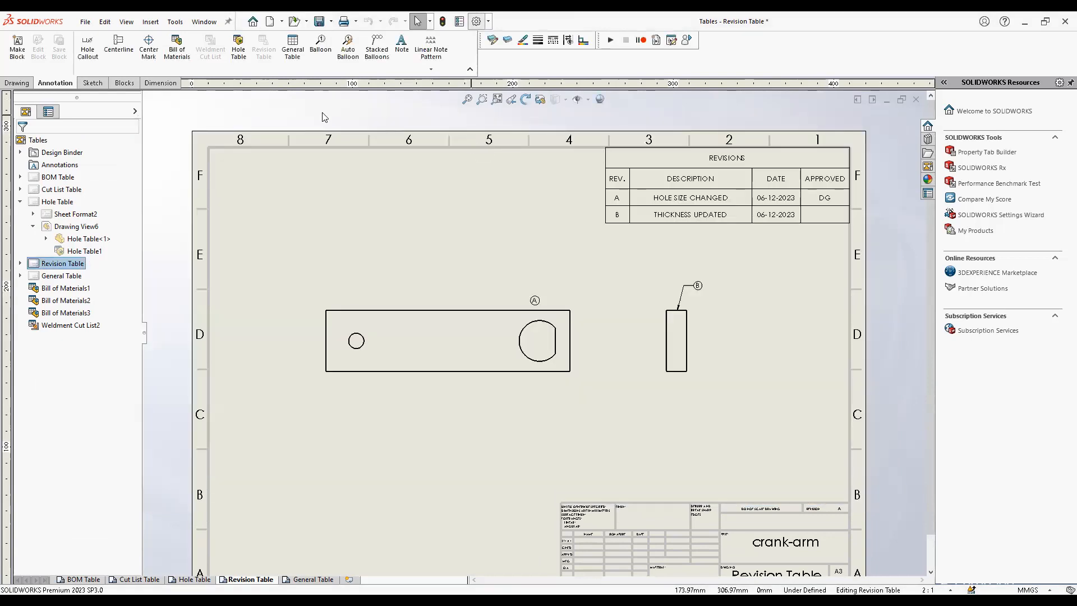
# Review the revision table settings in the document properties, including the multiple sheet style options, and leave without applying changes
pyautogui.click(322, 112)
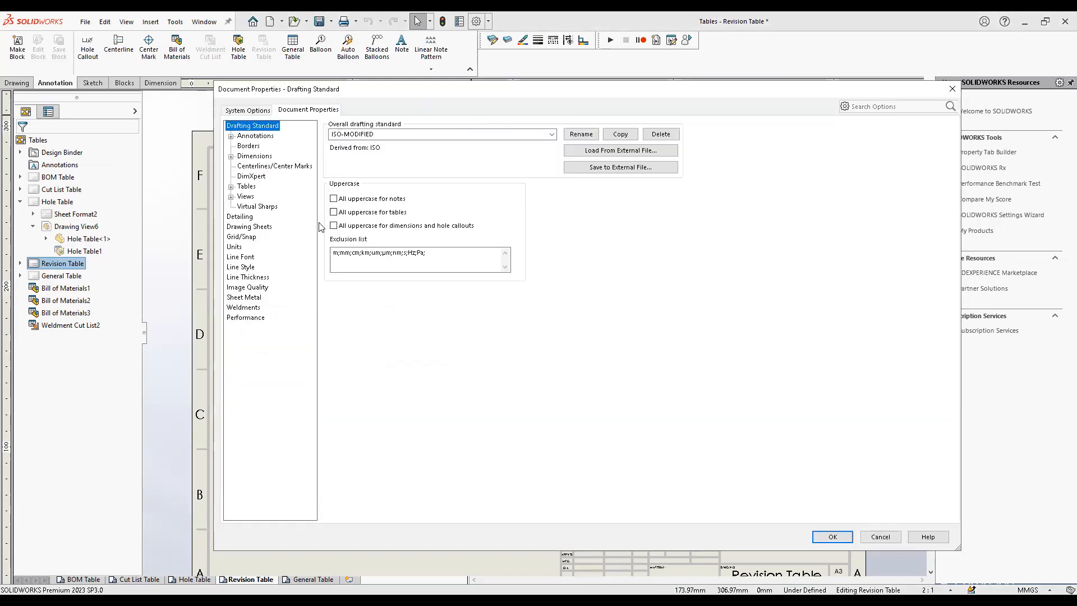
pyautogui.click(230, 187)
pyautogui.click(260, 247)
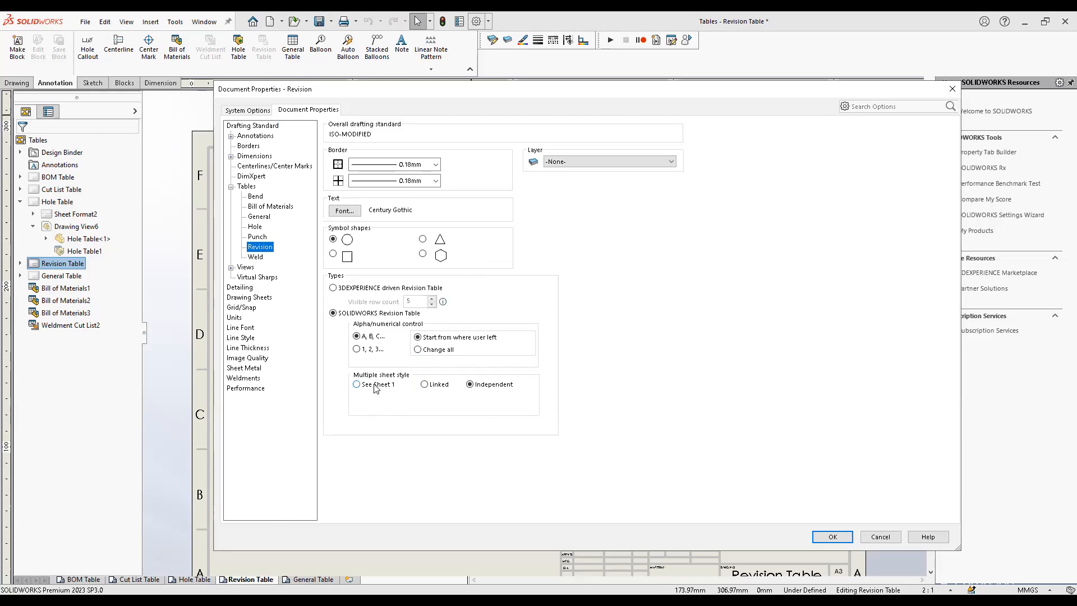
pyautogui.click(439, 386)
pyautogui.click(873, 533)
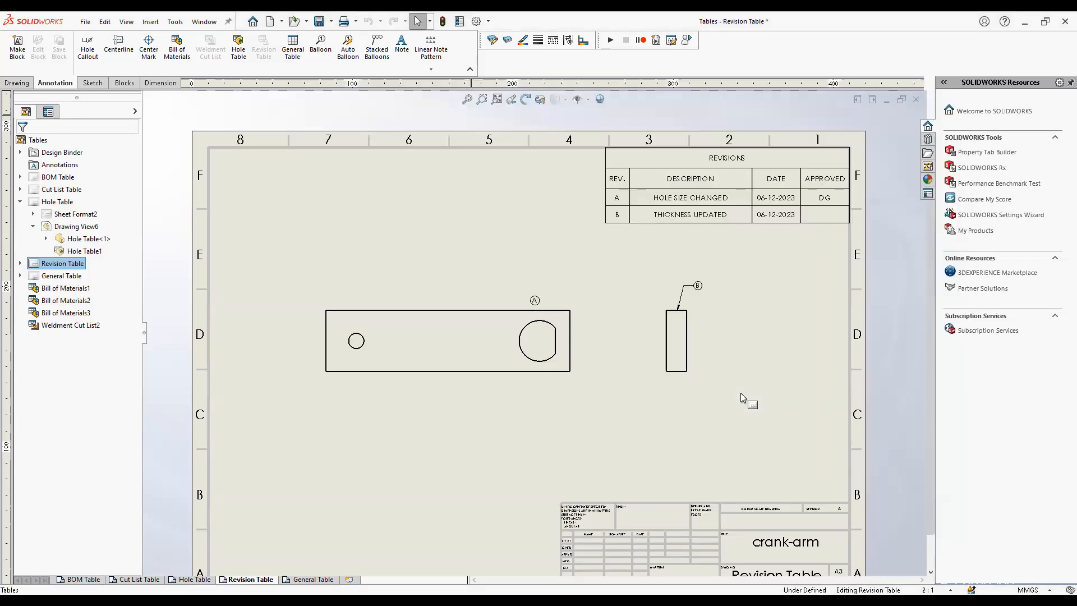
# Format the REVISIONS title row of the revision table as bold, underlined and italic
pyautogui.click(668, 199)
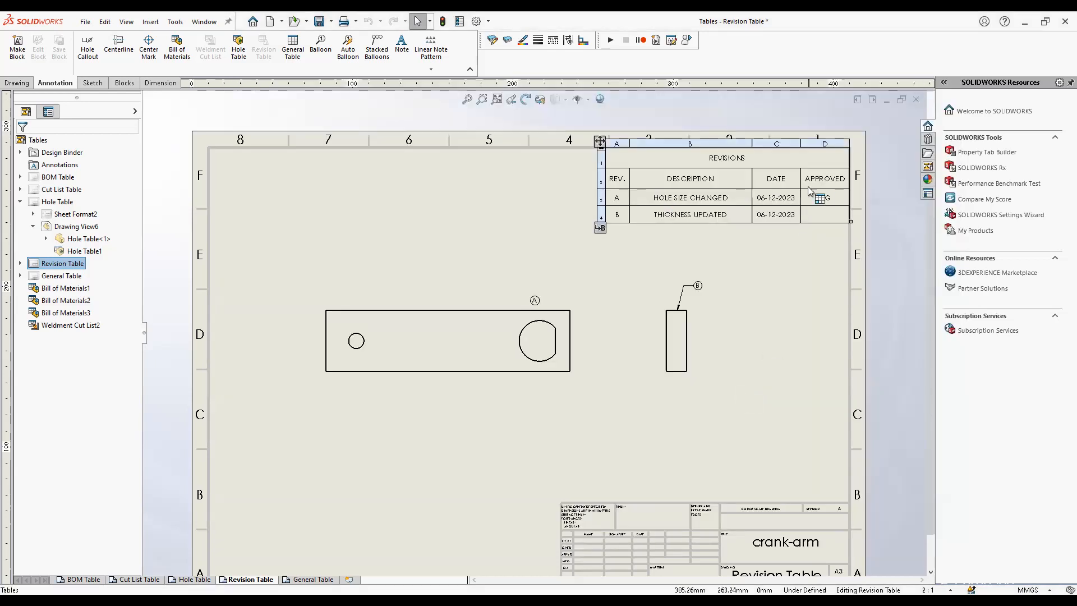
pyautogui.click(728, 157)
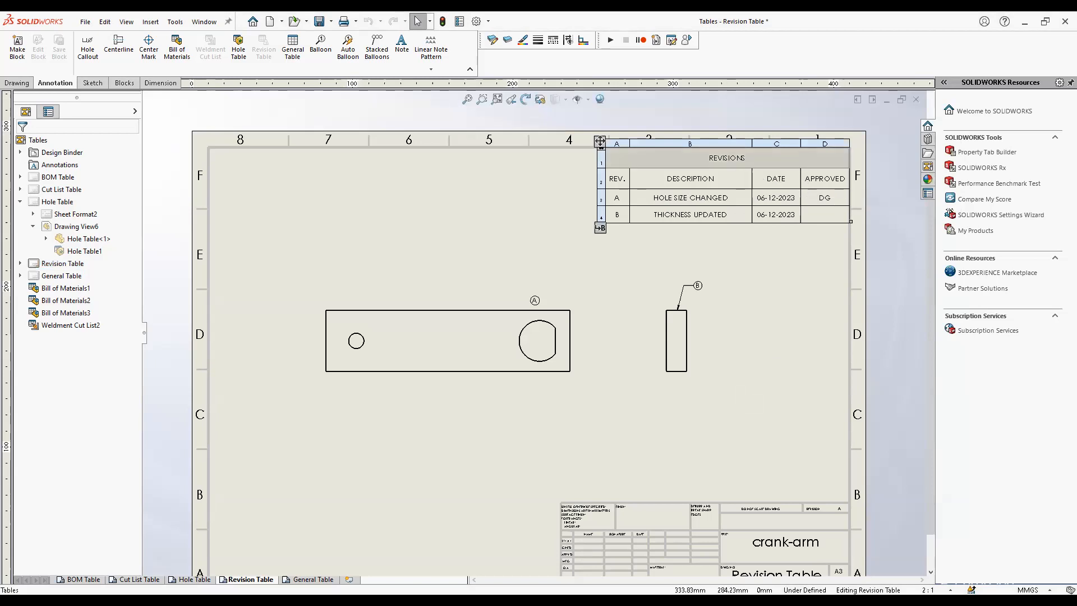
pyautogui.doubleClick(754, 153)
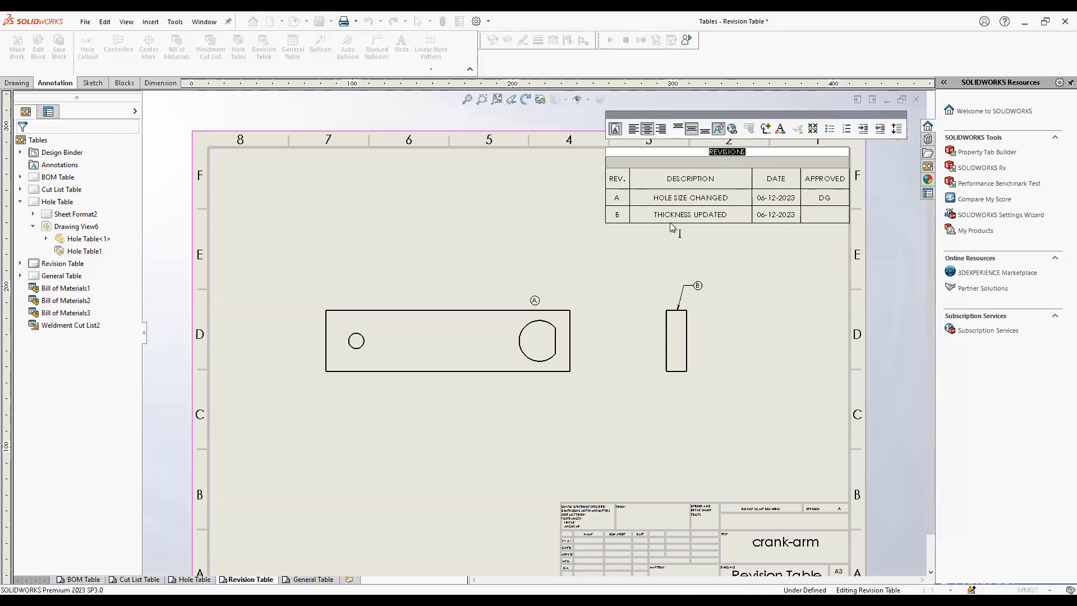
pyautogui.scroll(-1, 630, 143)
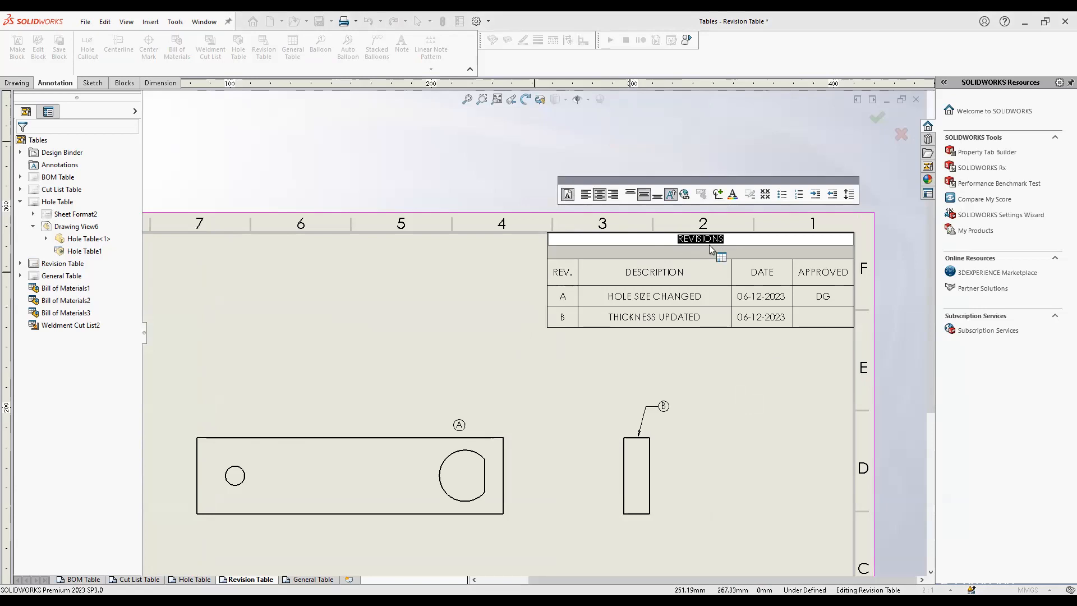
pyautogui.click(569, 194)
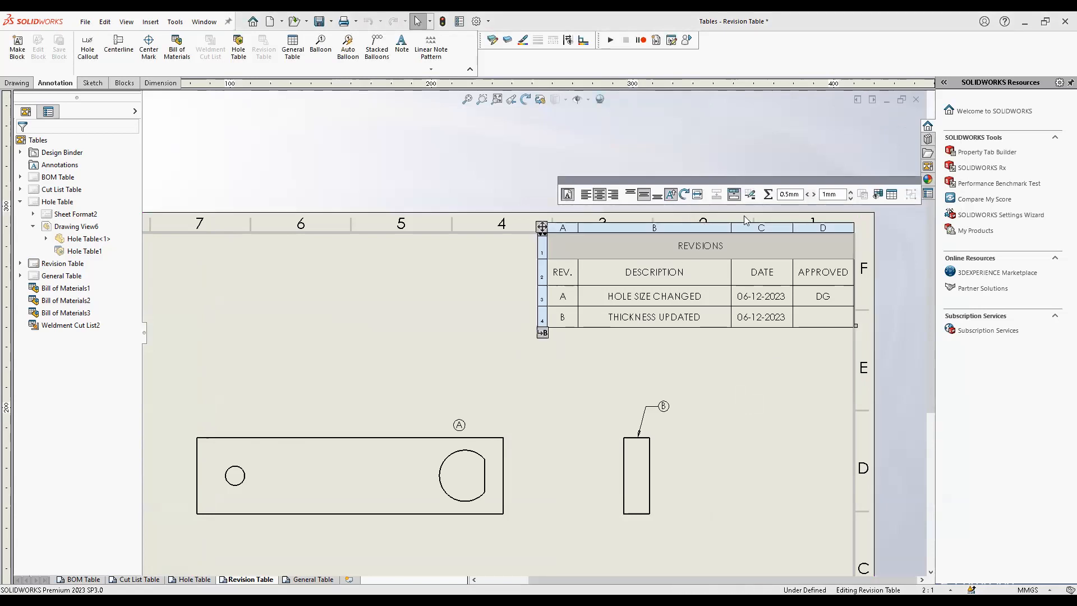
pyautogui.click(697, 245)
pyautogui.click(739, 211)
pyautogui.click(768, 211)
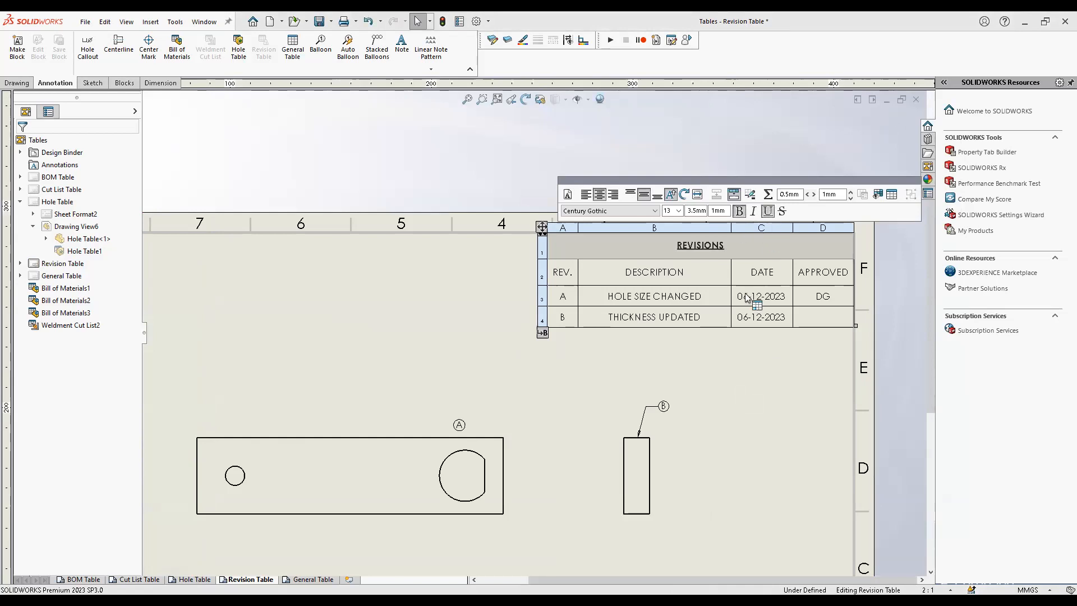
pyautogui.click(754, 211)
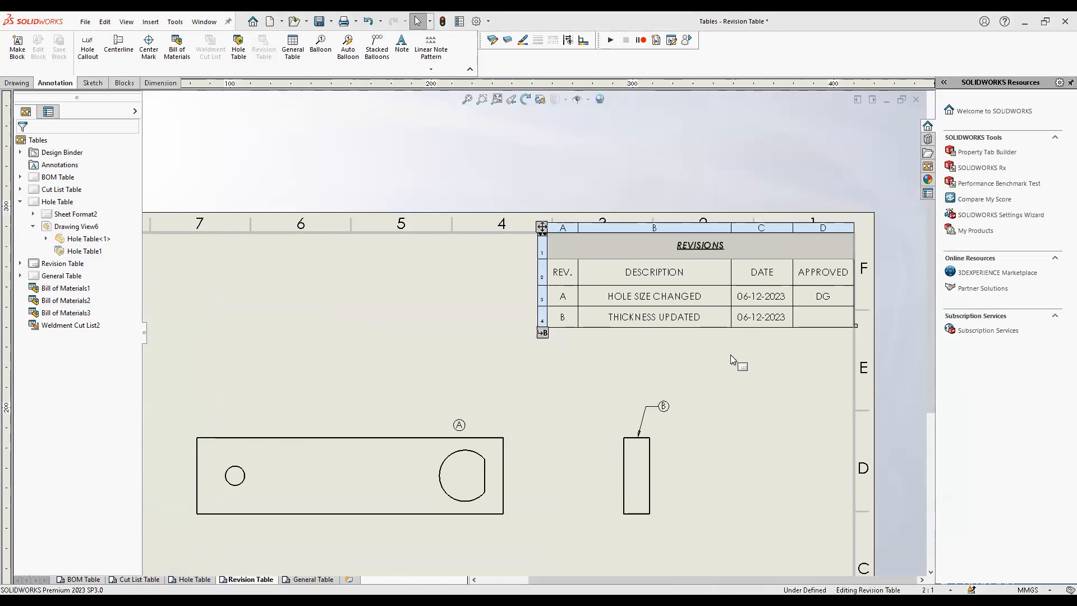
pyautogui.click(730, 355)
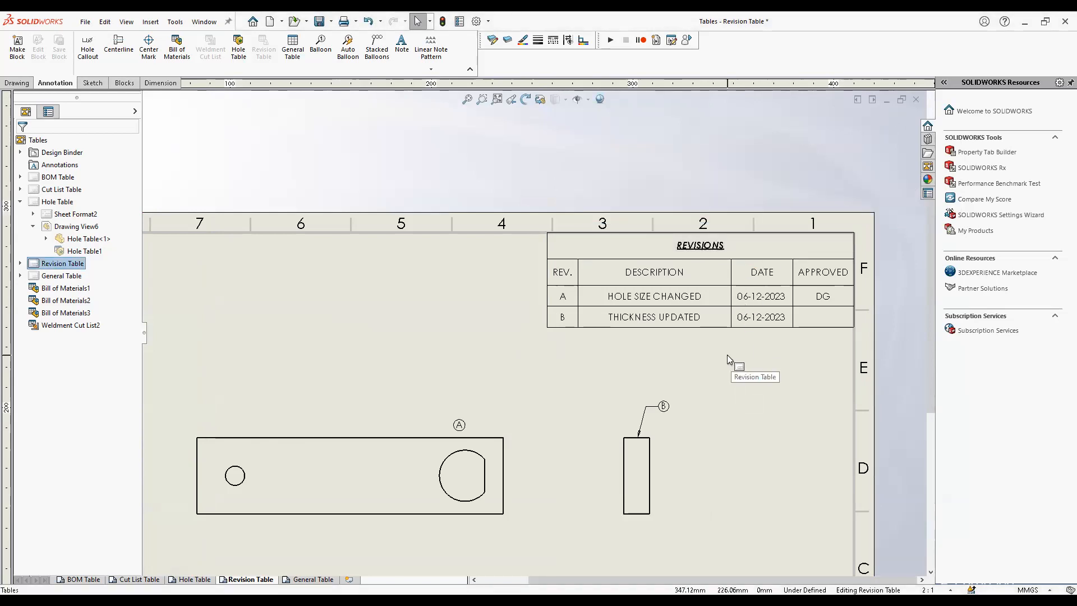
pyautogui.click(562, 263)
pyautogui.click(505, 334)
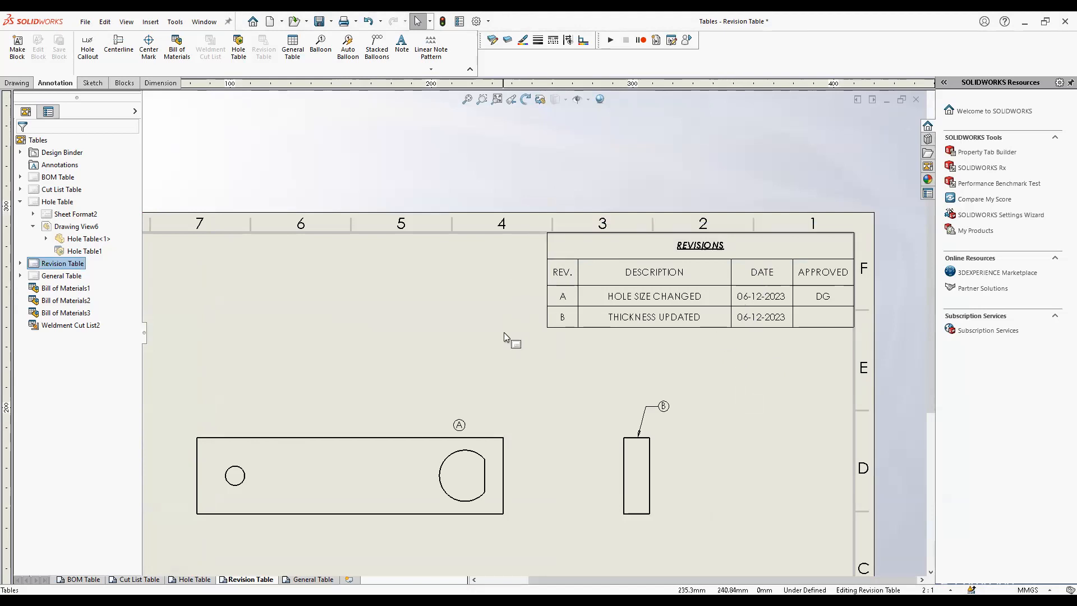
pyautogui.press('f')
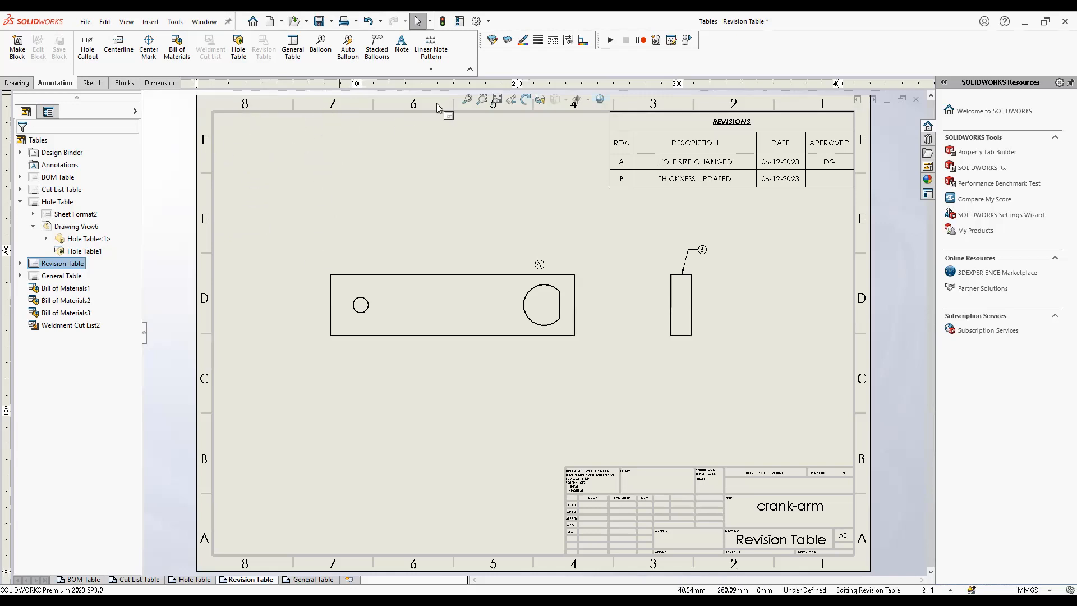
pyautogui.moveTo(651, 220); pyautogui.dragTo(592, 270, button='middle')
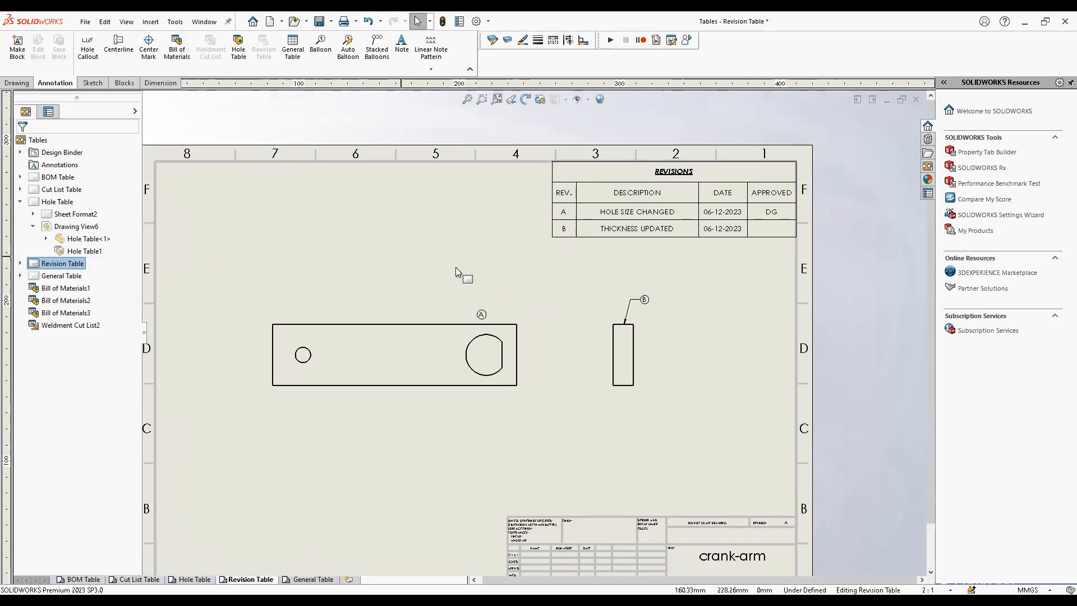
pyautogui.moveTo(527, 294); pyautogui.dragTo(564, 285, button='middle')
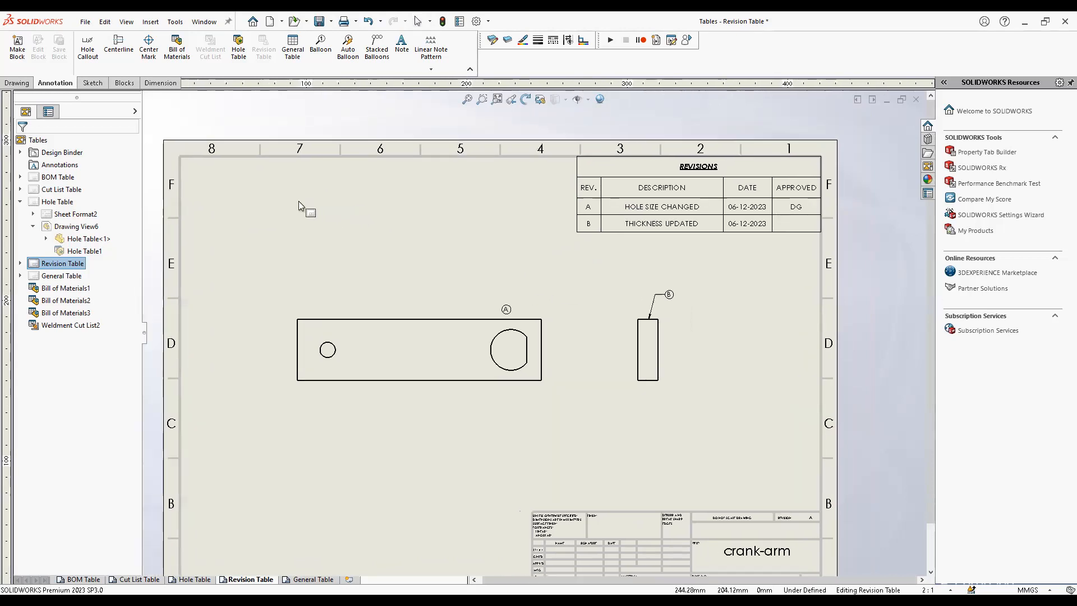
pyautogui.moveTo(307, 504); pyautogui.dragTo(310, 434, button='middle')
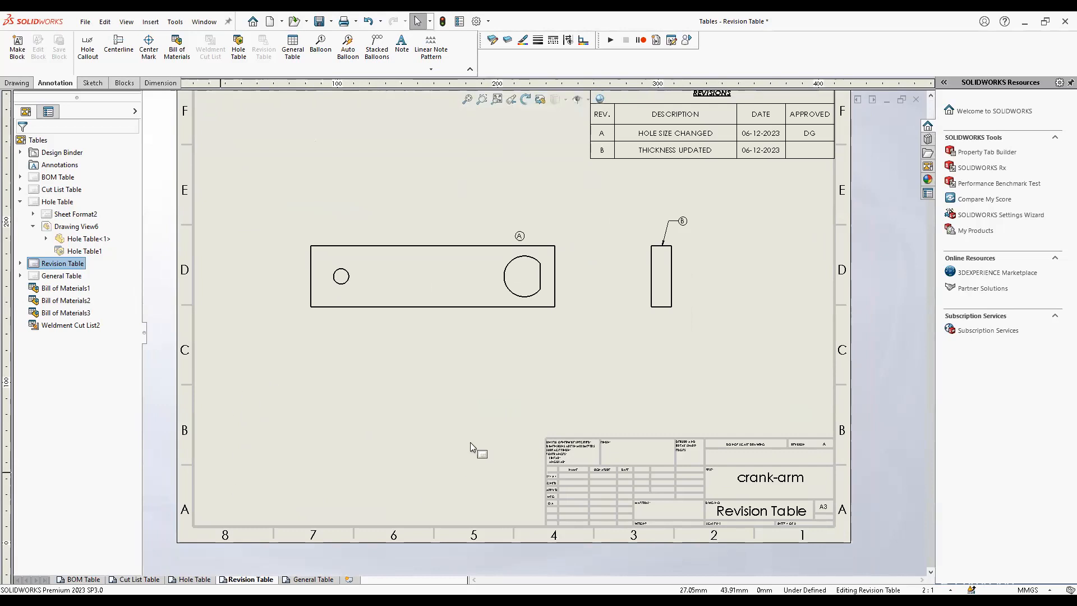
pyautogui.press('f')
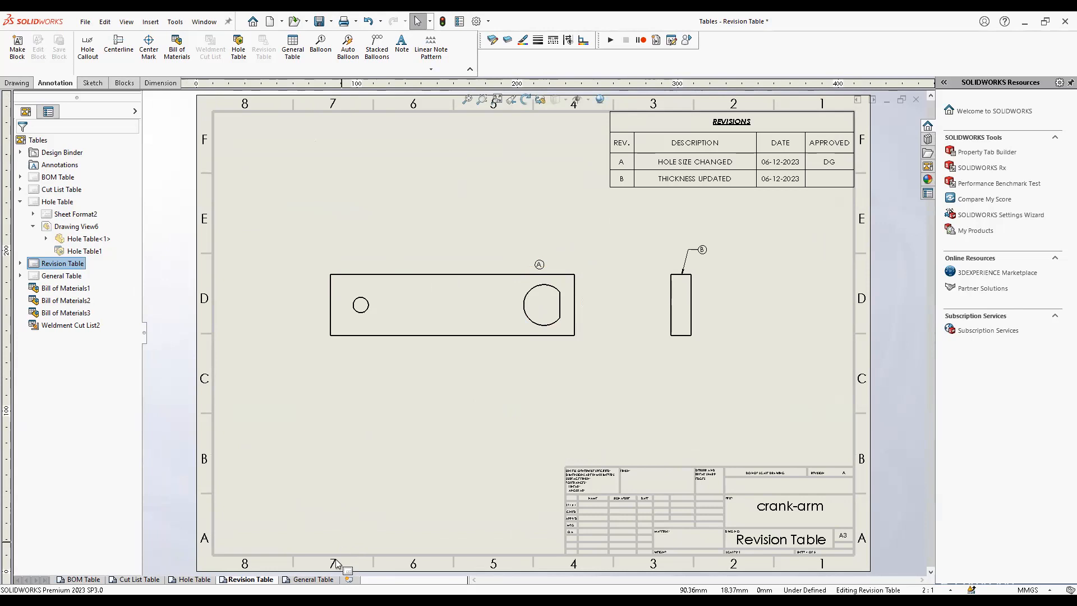
# On the General Table sheet, move the plate view slightly higher on the sheet
pyautogui.click(312, 580)
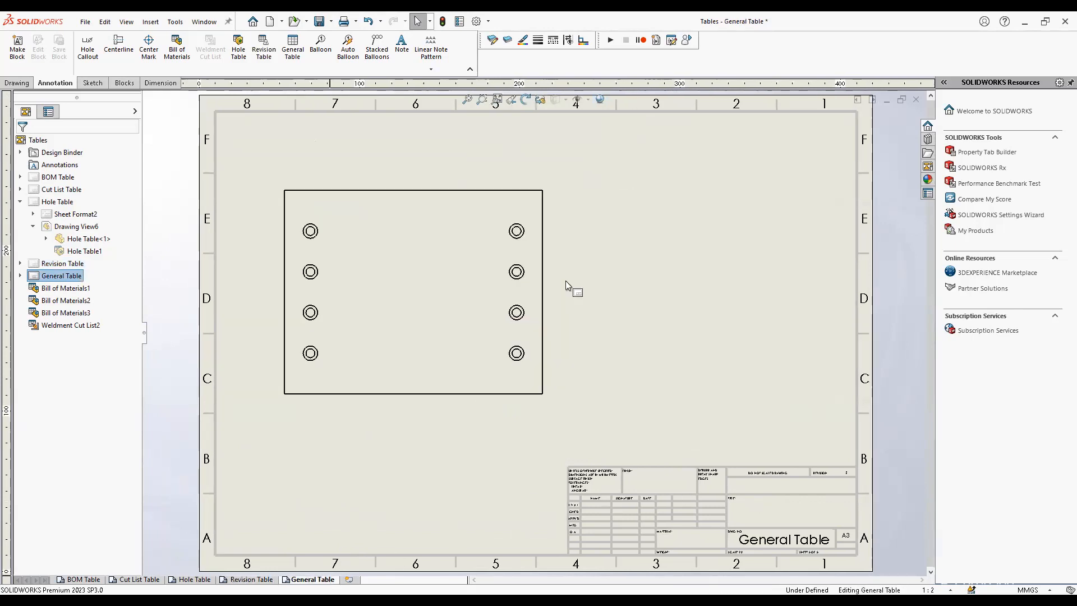
pyautogui.click(369, 179)
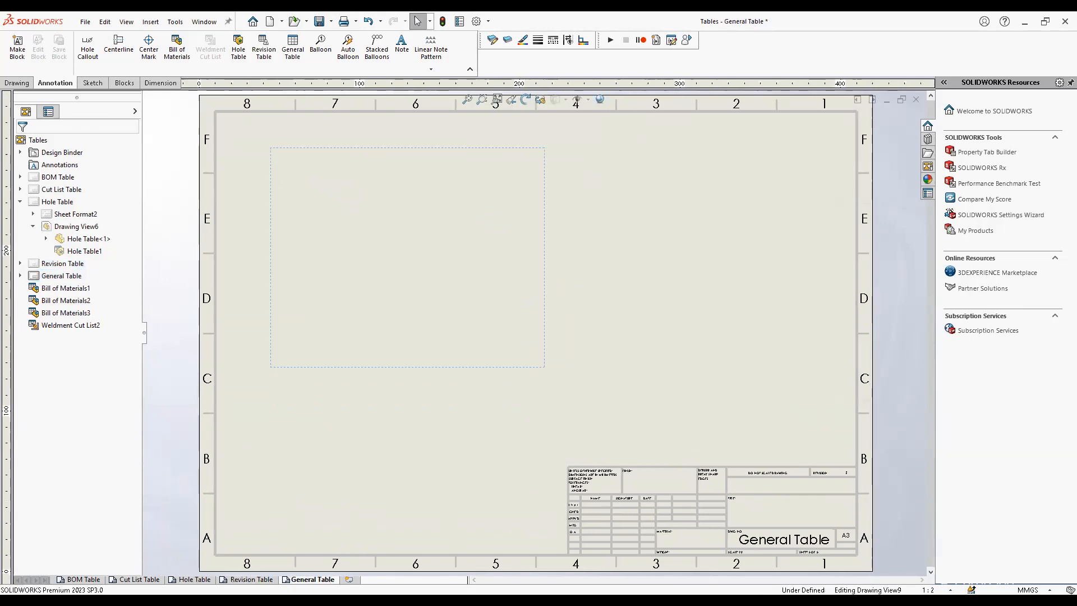
pyautogui.click(651, 318)
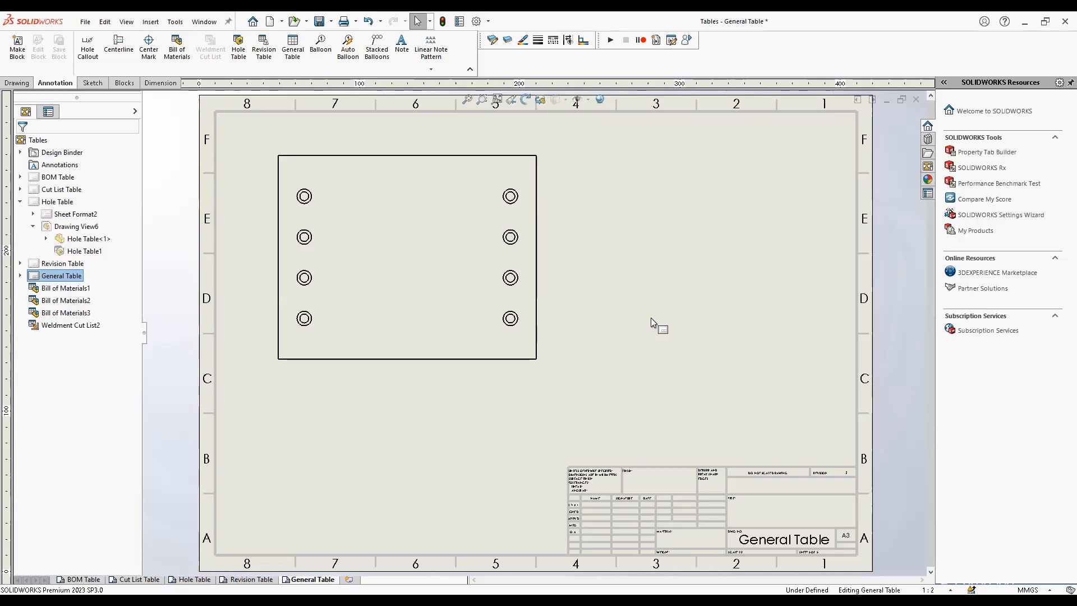
# Insert a general table with 3 columns and 4 rows beside the plate view and select its first cell
pyautogui.click(292, 56)
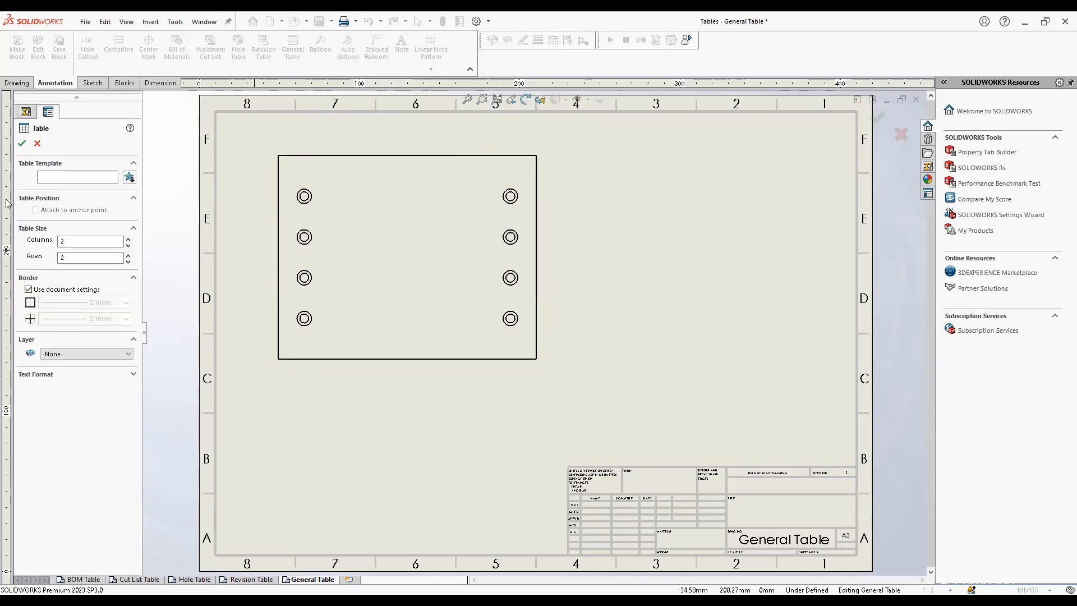
pyautogui.click(43, 175)
pyautogui.click(128, 239)
pyautogui.doubleClick(92, 259)
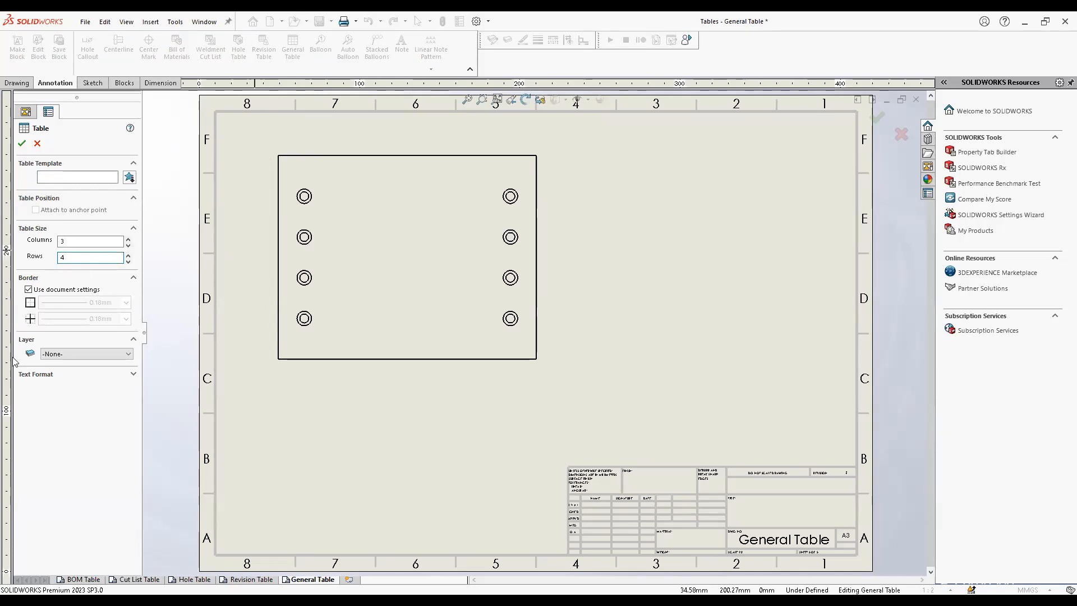
pyautogui.click(72, 375)
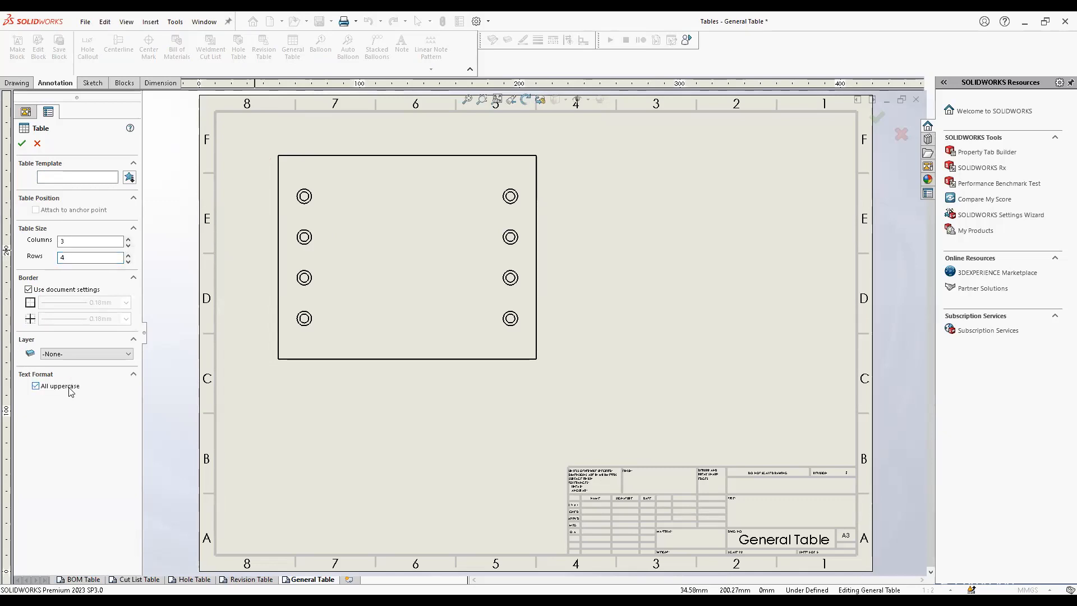
pyautogui.click(22, 143)
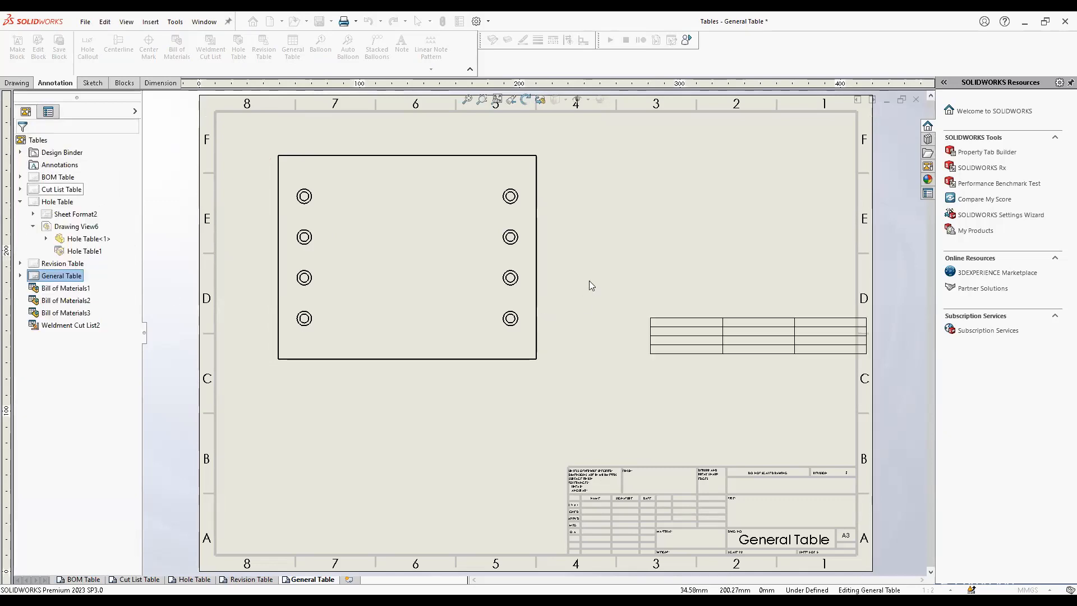
pyautogui.click(574, 228)
pyautogui.scroll(-3, 707, 253)
pyautogui.scroll(-3, 452, 303)
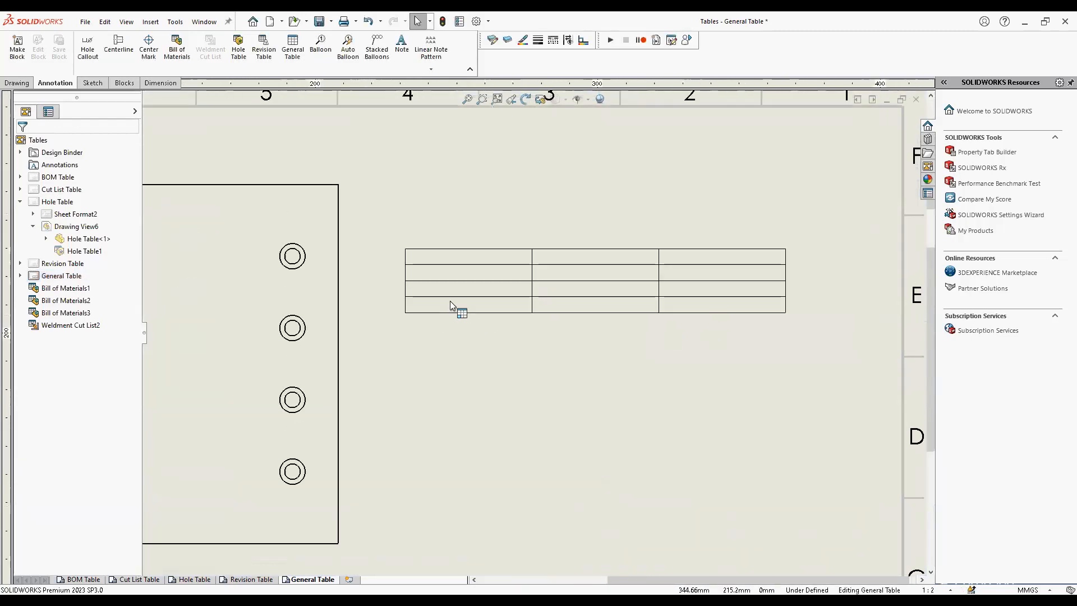
pyautogui.click(456, 302)
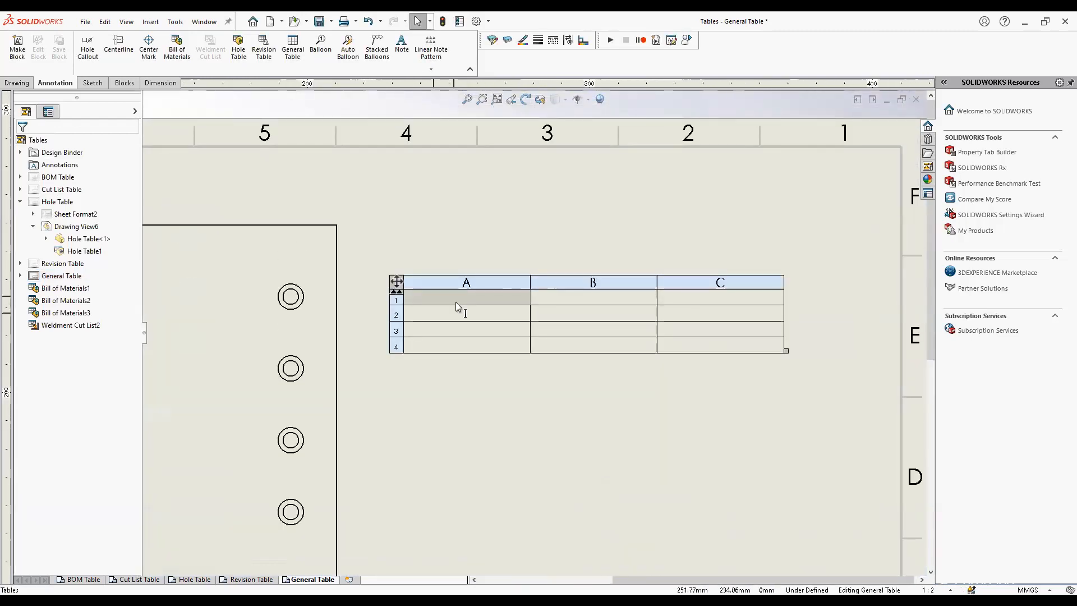
# Fill the first row of the general table with the headings TEST, DATE and REV
pyautogui.doubleClick(455, 302)
pyautogui.write('TEST')
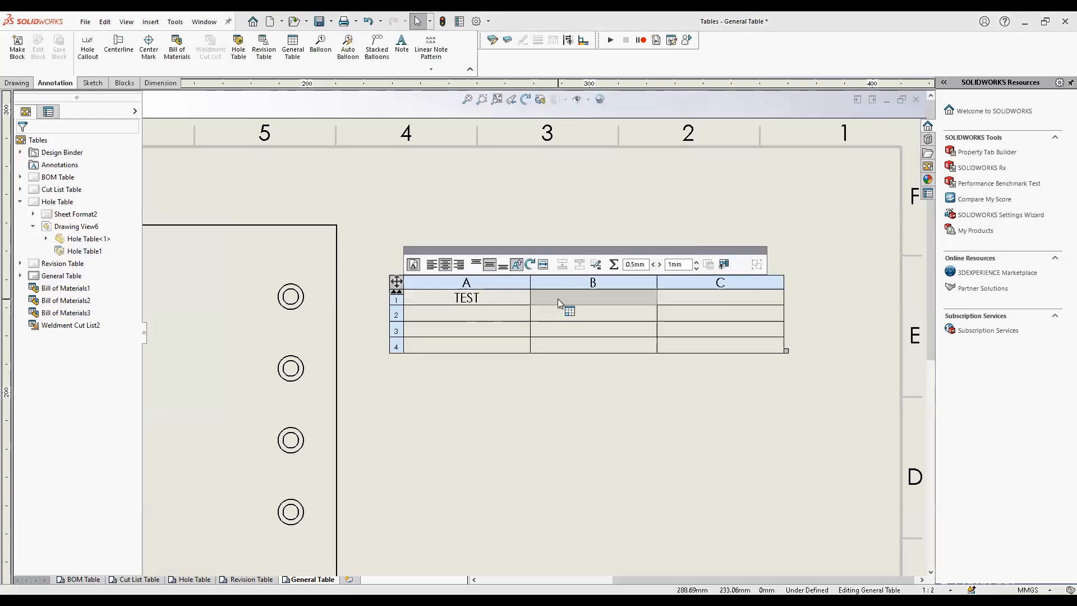
pyautogui.doubleClick(557, 299)
pyautogui.write('DATE')
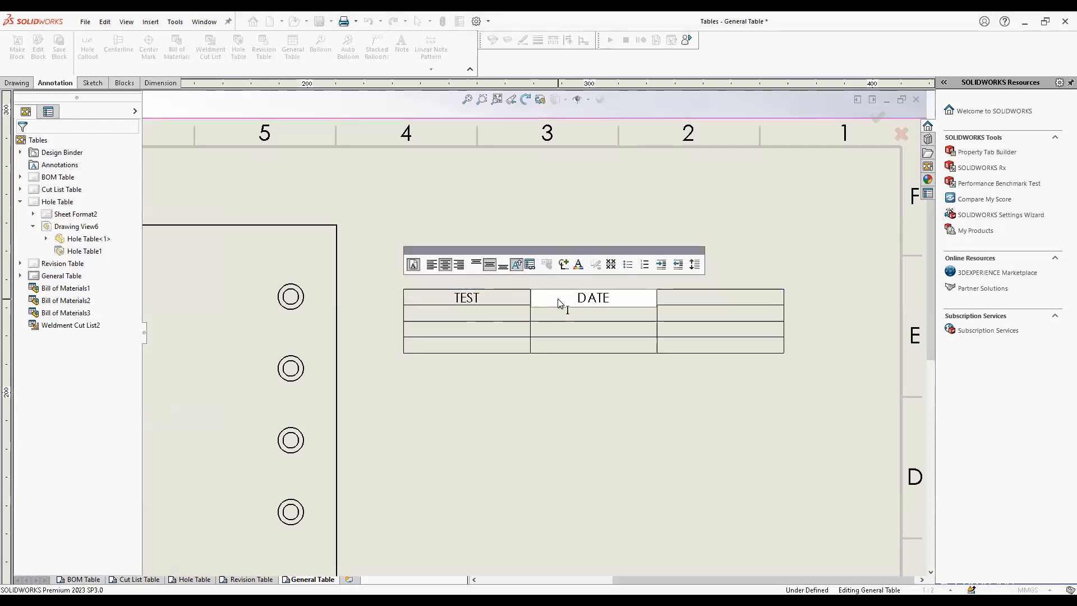
pyautogui.click(703, 291)
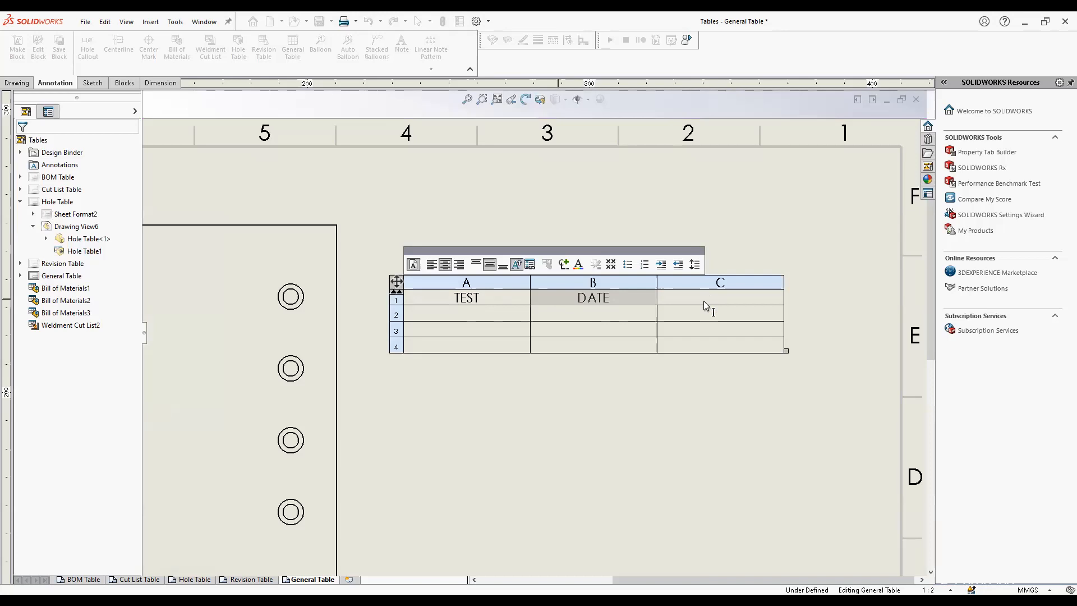
pyautogui.doubleClick(704, 302)
pyautogui.write('REV')
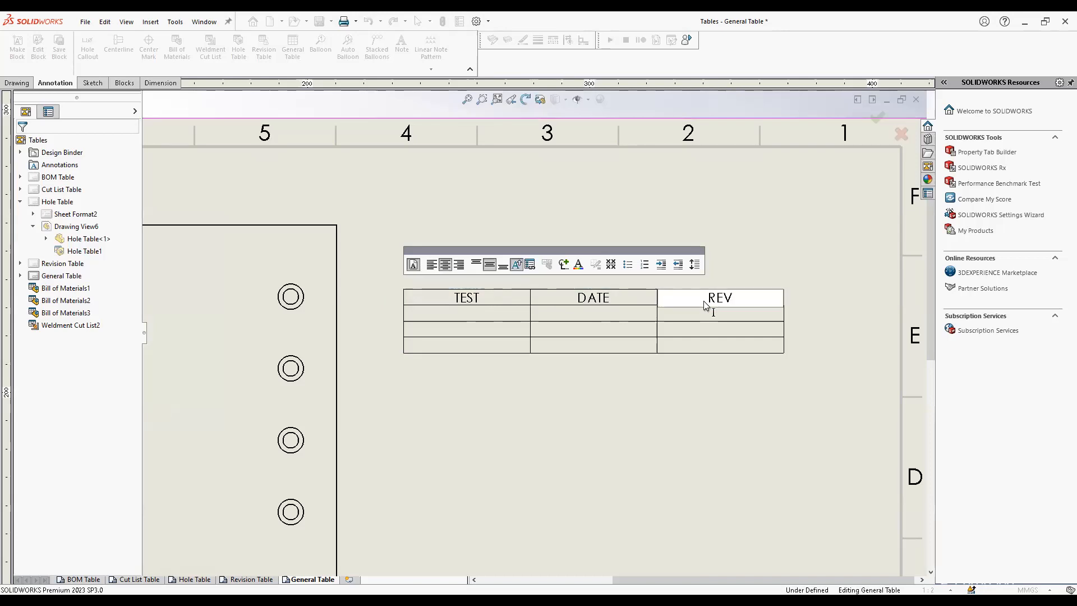
pyautogui.click(615, 385)
# Fill the second row of the general table with 1 under TEST, 06-12-2023 under DATE and A under REV
pyautogui.write('1')
pyautogui.click(576, 316)
pyautogui.doubleClick(576, 316)
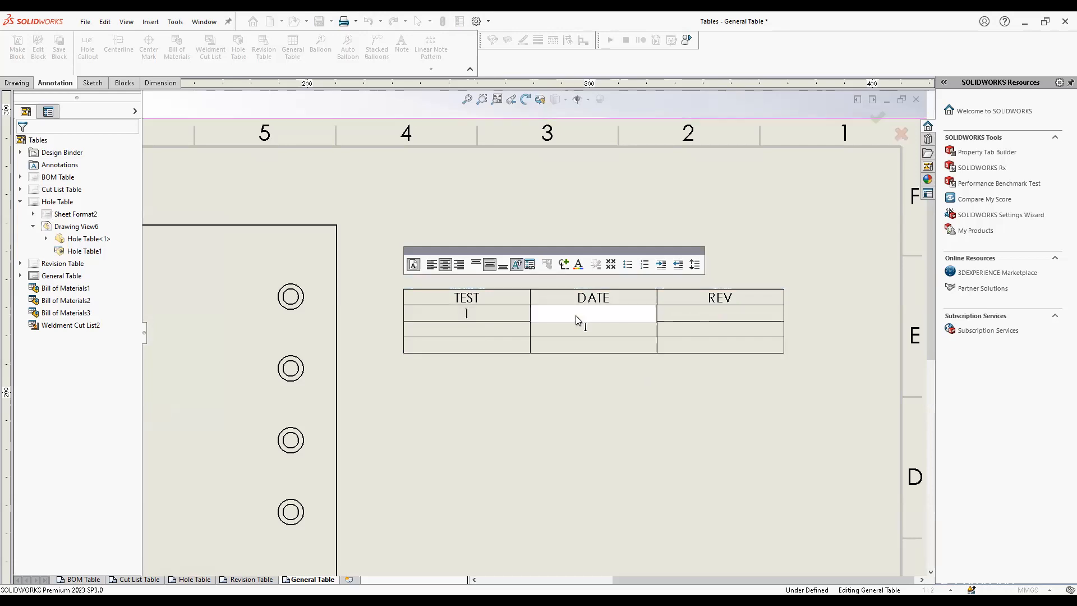
pyautogui.write('06-12-2023')
pyautogui.click(690, 315)
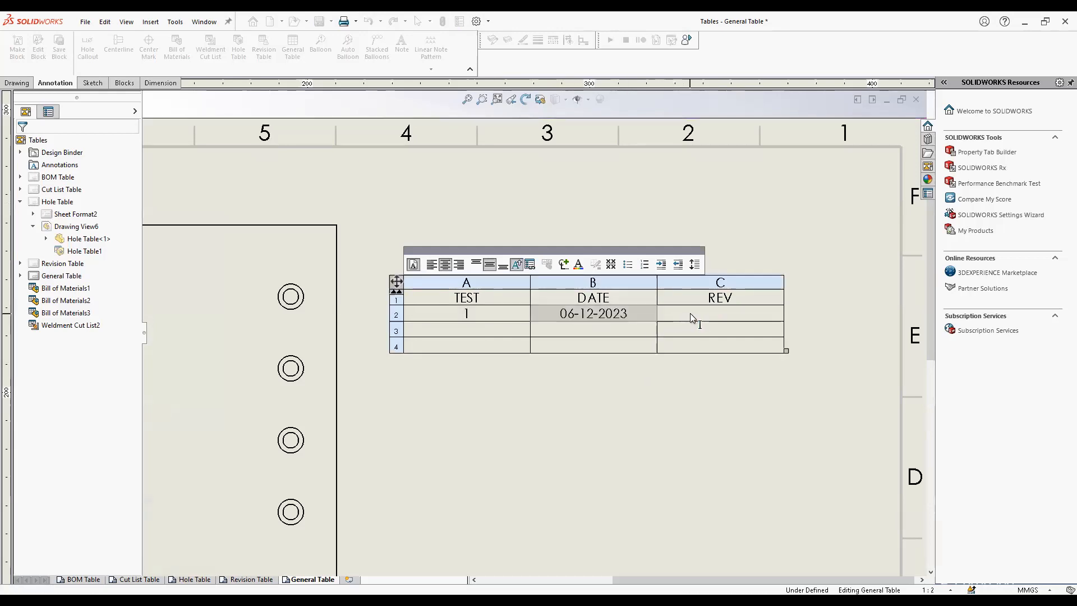
pyautogui.doubleClick(690, 313)
pyautogui.write('A')
pyautogui.click(698, 372)
pyautogui.scroll(2, 598, 384)
pyautogui.click(599, 384)
pyautogui.moveTo(511, 431)
pyautogui.mouseDown(button='middle')
pyautogui.moveTo(601, 368)
pyautogui.moveTo(624, 377)
pyautogui.mouseUp(button='middle')
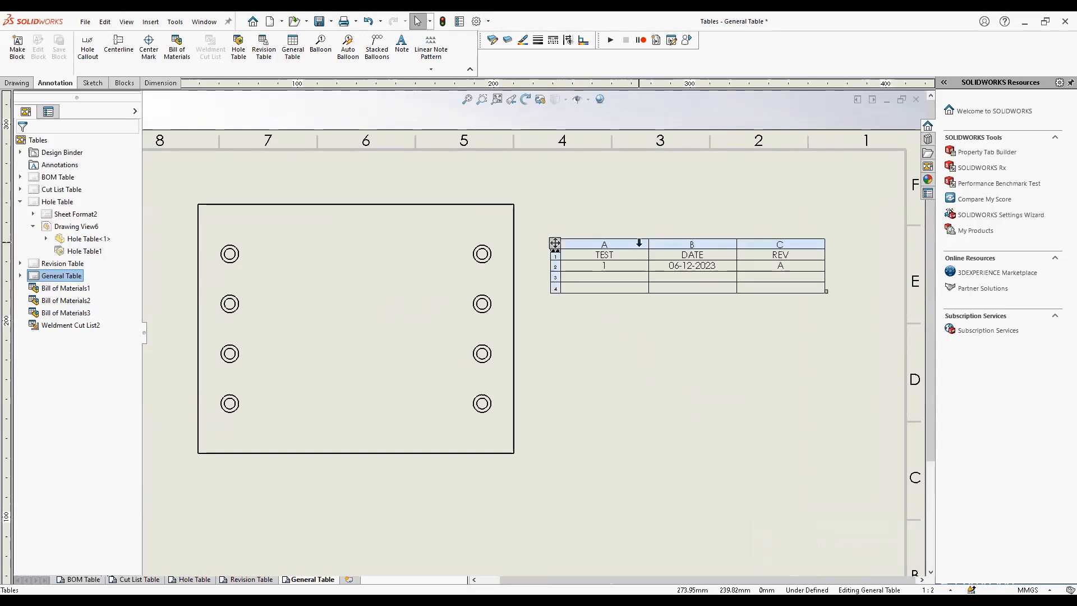
pyautogui.click(639, 243)
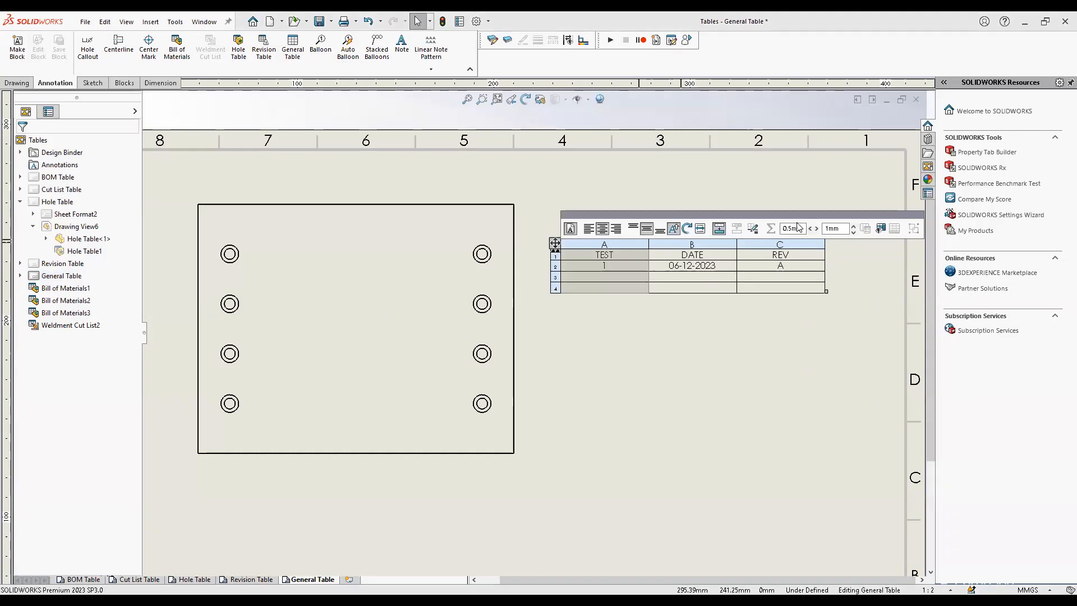
pyautogui.moveTo(803, 216); pyautogui.dragTo(748, 201)
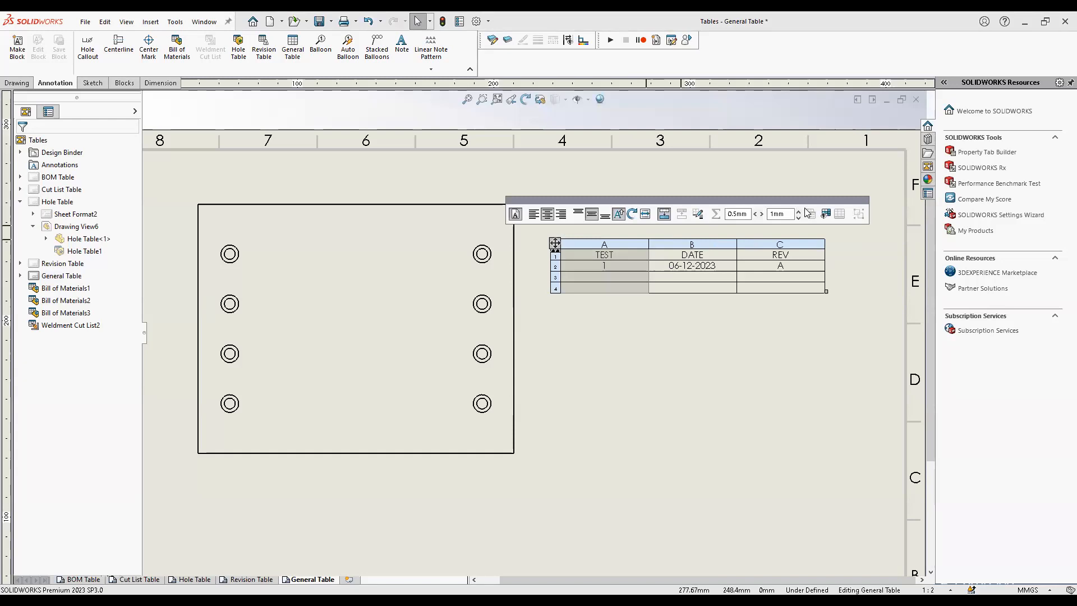
pyautogui.click(812, 328)
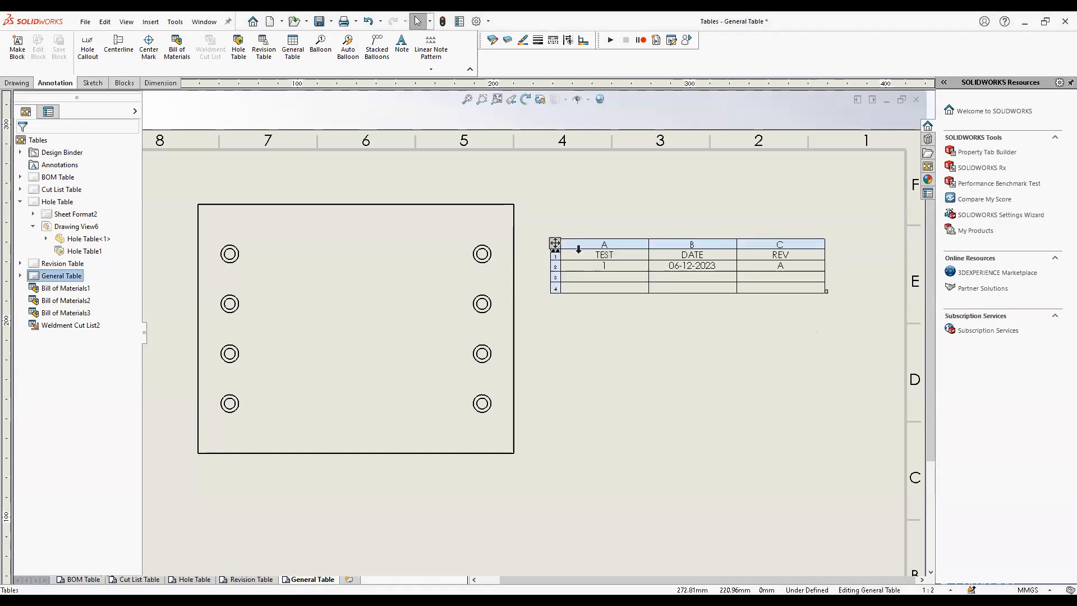
# Show the title row of the general table above its headings
pyautogui.click(555, 243)
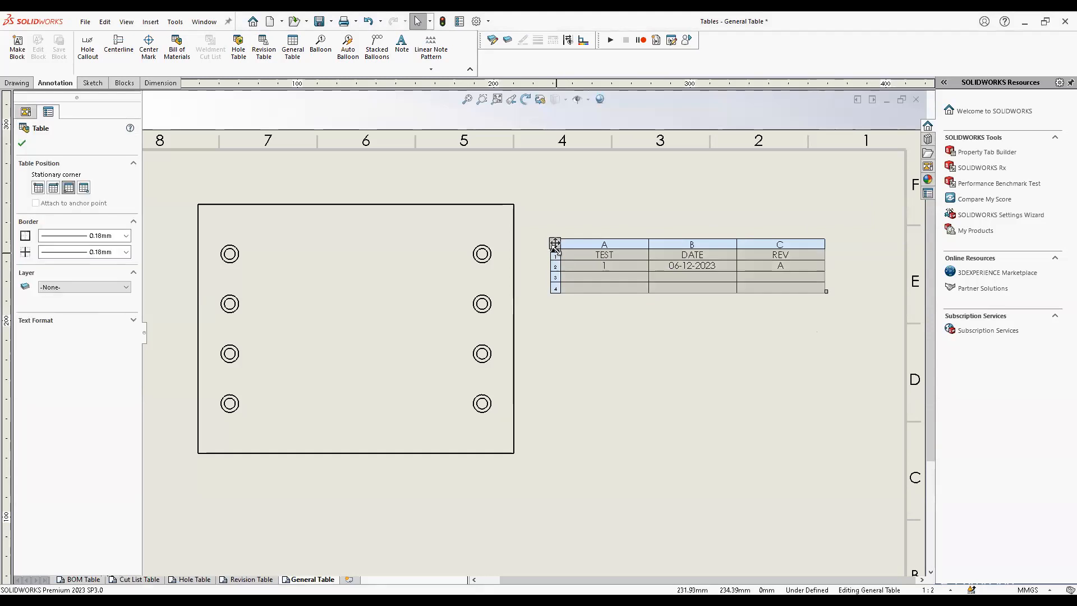
pyautogui.scroll(-3, 573, 266)
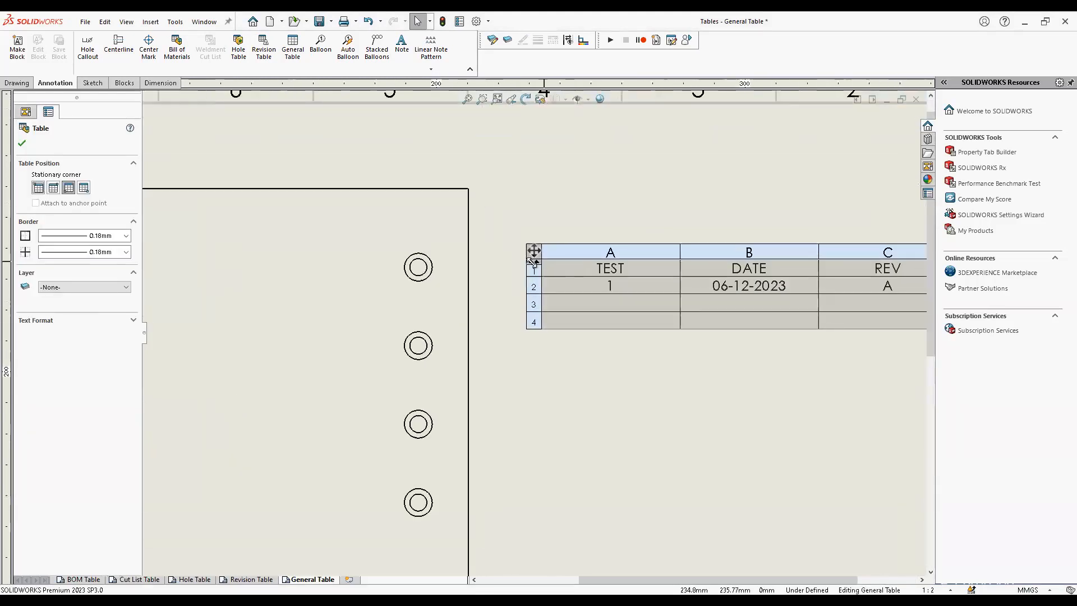
pyautogui.click(645, 389)
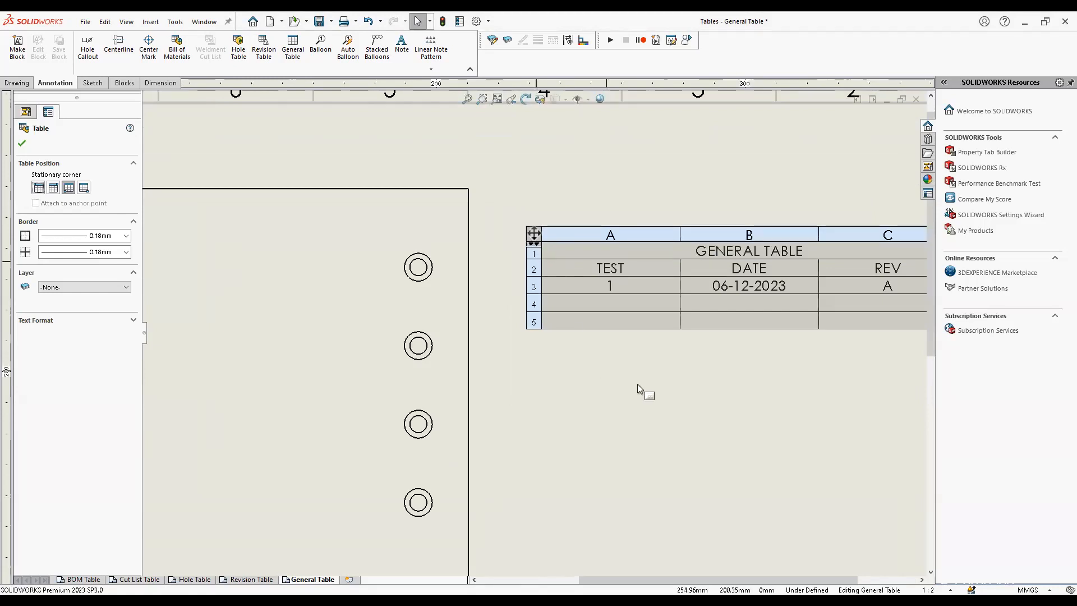
# Switch the general table's header to the bottom of the table and back to the top
pyautogui.scroll(3, 618, 359)
pyautogui.click(563, 251)
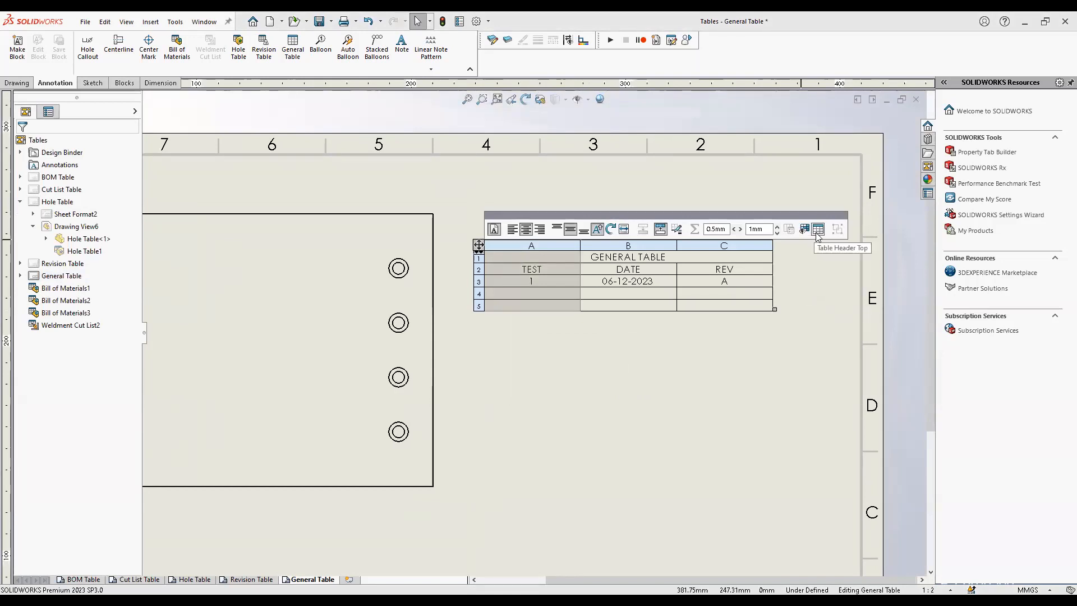
pyautogui.click(817, 231)
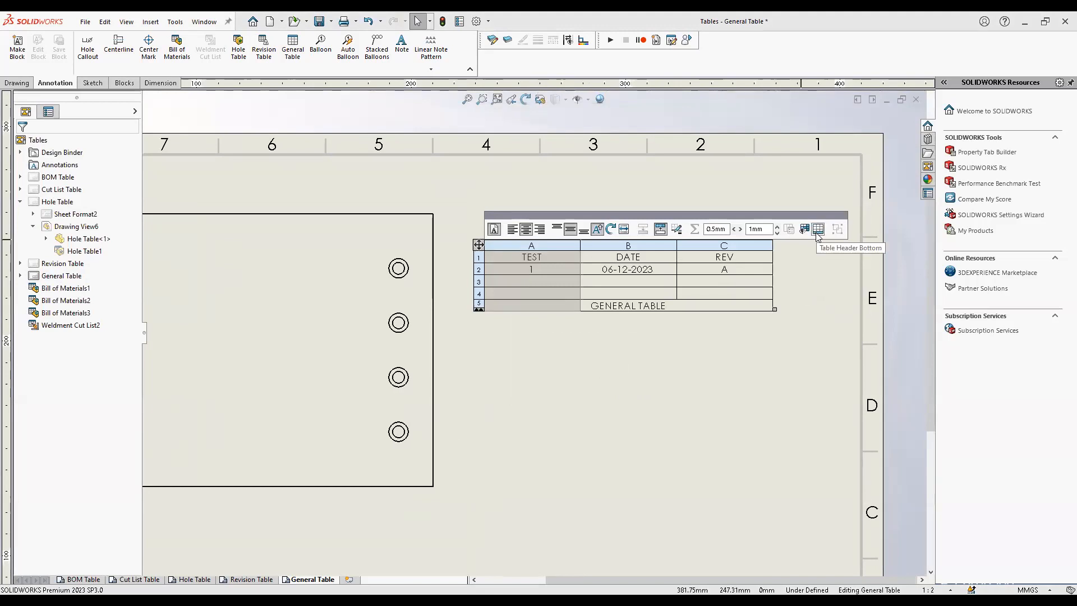
pyautogui.click(817, 231)
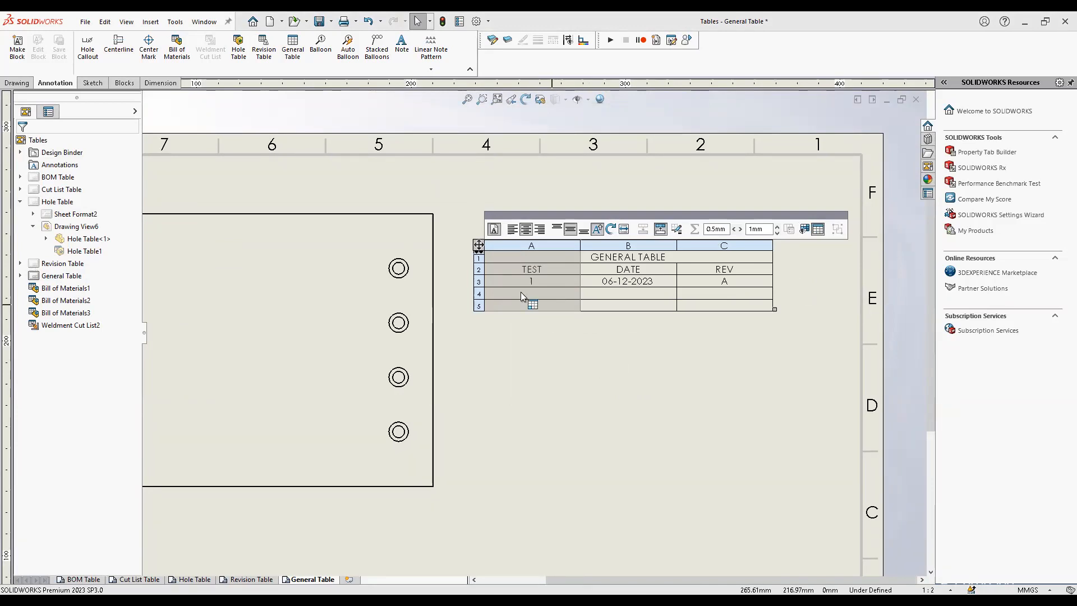
# Merge the first two cells of the row below the dated entry and enter SOLIDWORKS MEETING in the merged cell
pyautogui.moveTo(587, 293); pyautogui.dragTo(542, 293)
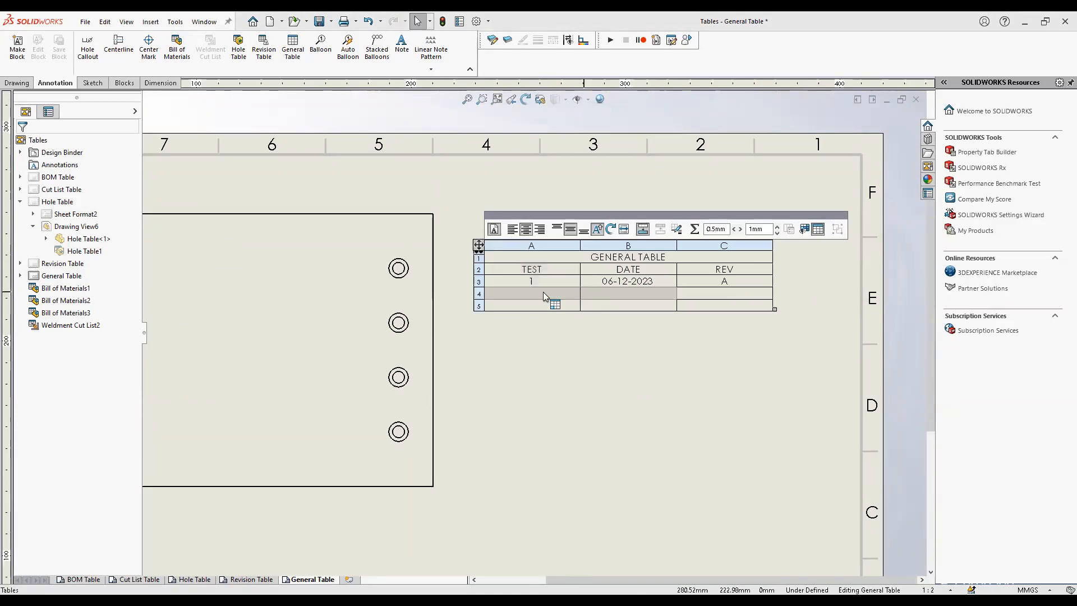
pyautogui.click(643, 229)
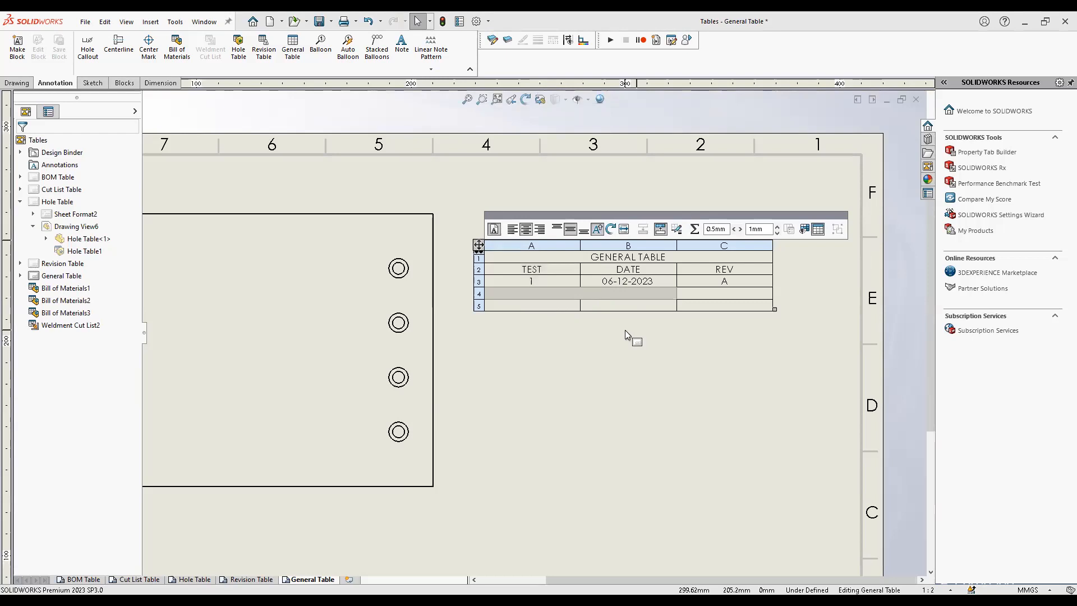
pyautogui.rightClick(590, 292)
pyautogui.write('sOLIDWORKS MEETING')
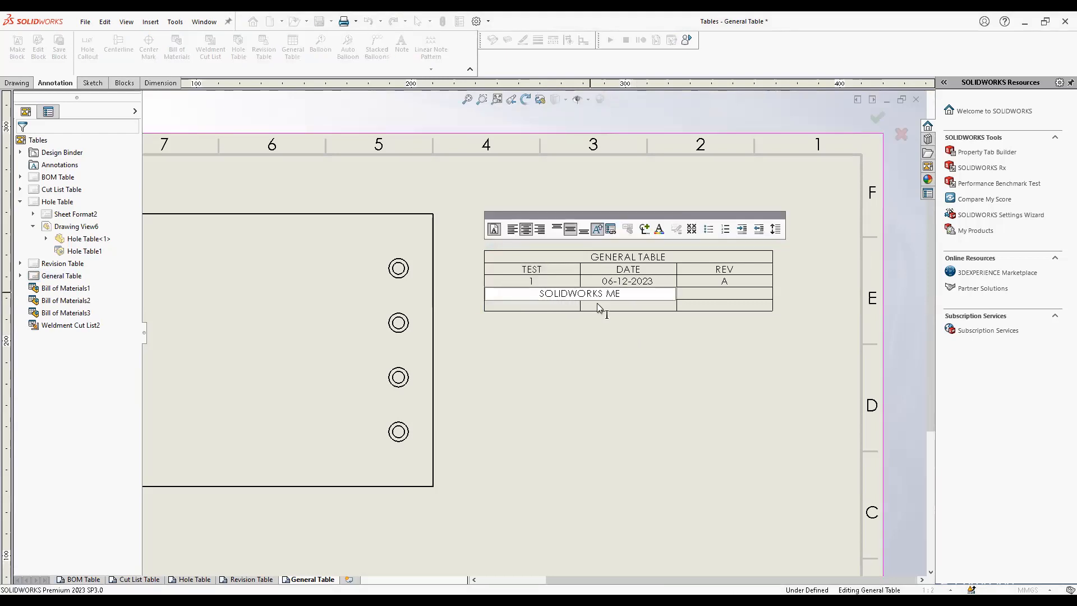
pyautogui.press('Escape')
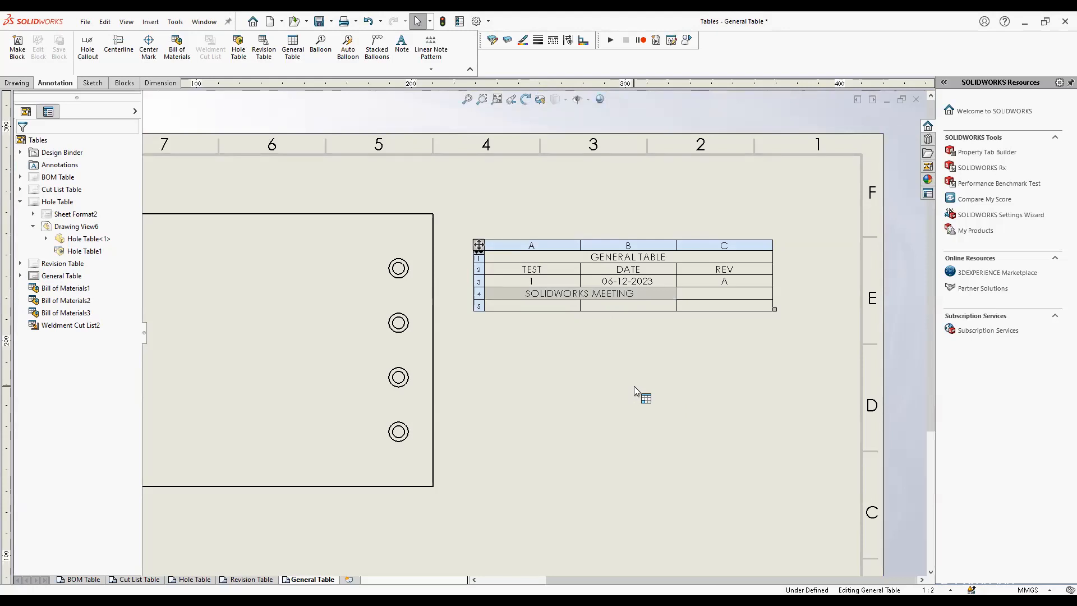
# Save the Tables drawing and close it
pyautogui.press('f')
pyautogui.press('Escape')
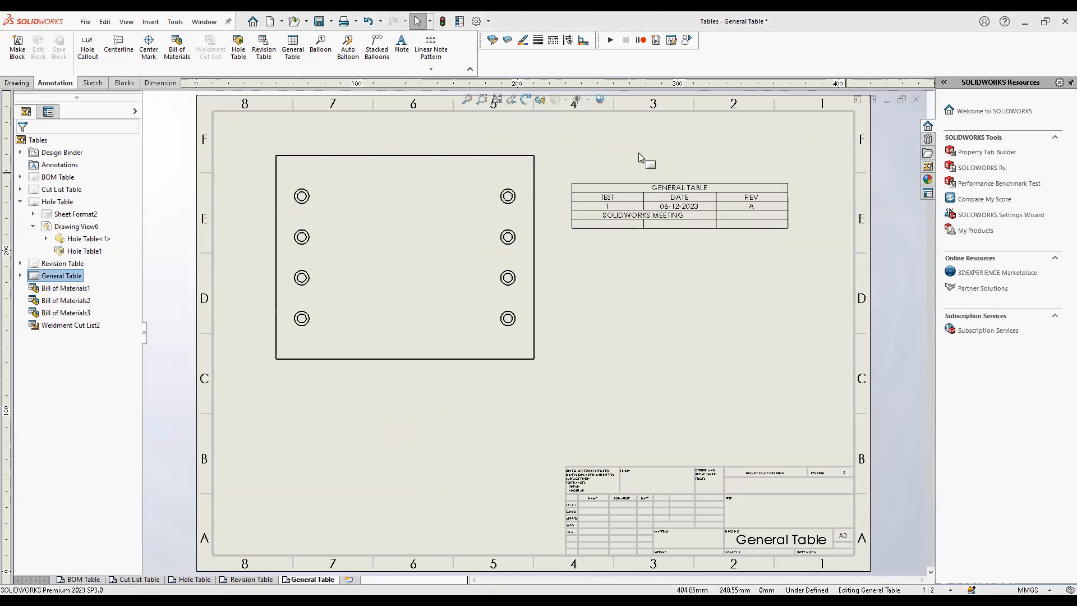
pyautogui.click(597, 192)
pyautogui.click(756, 329)
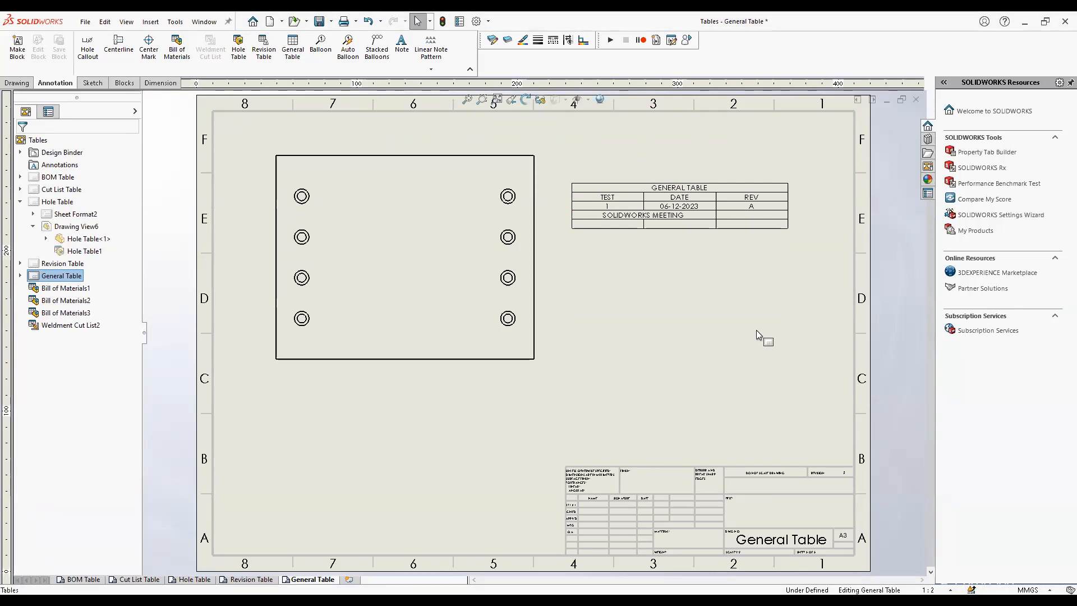
pyautogui.hotkey('ctrl', 's')
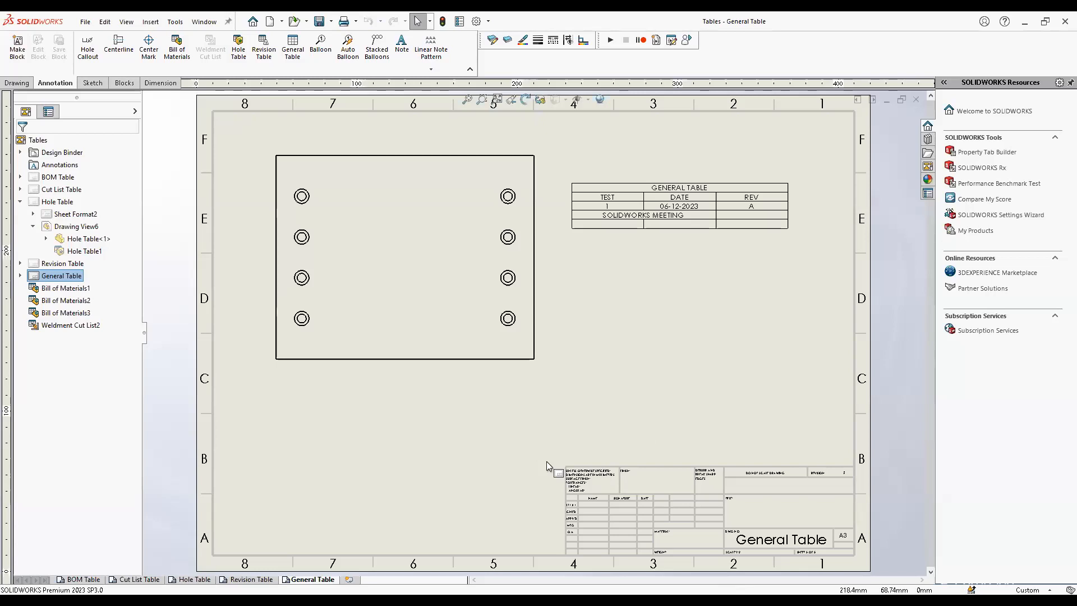
pyautogui.hotkey('ctrl', 'w')
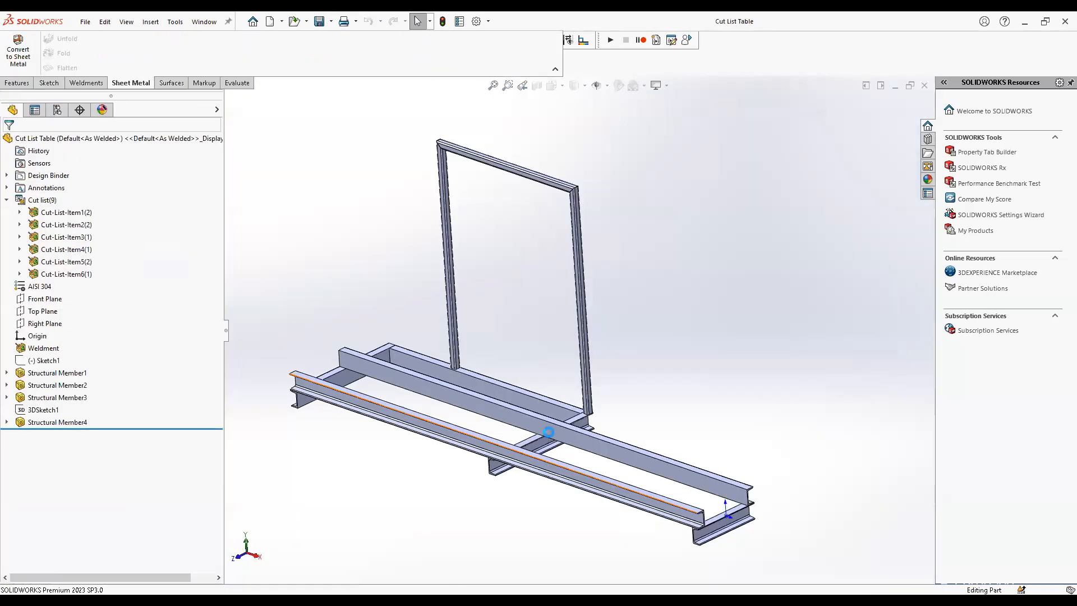
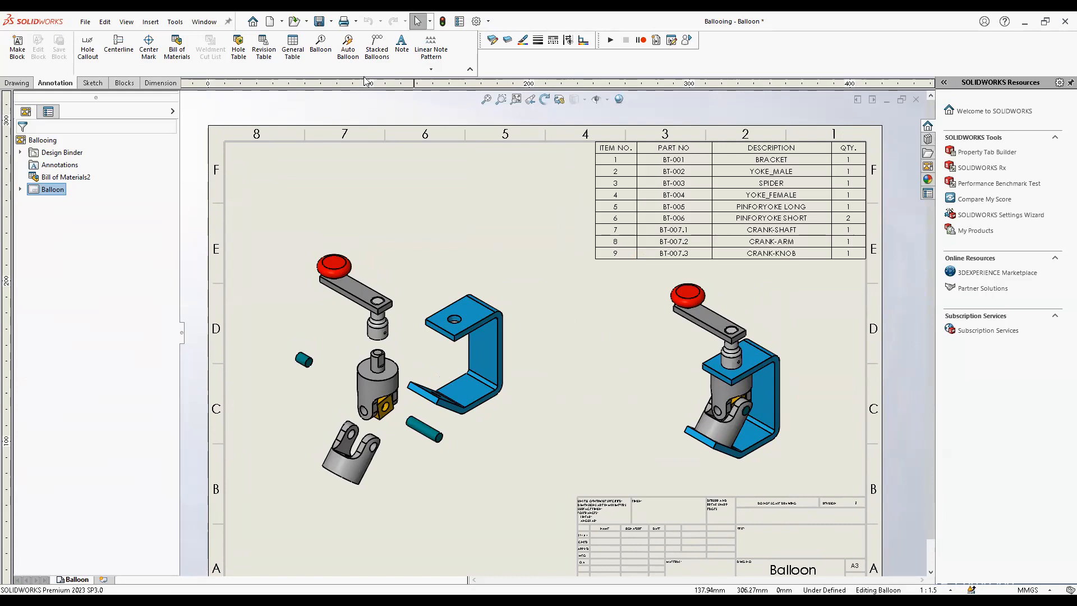
# Attach a circular item-number balloon to the crank arm in the exploded view and place it above the arm
pyautogui.click(320, 45)
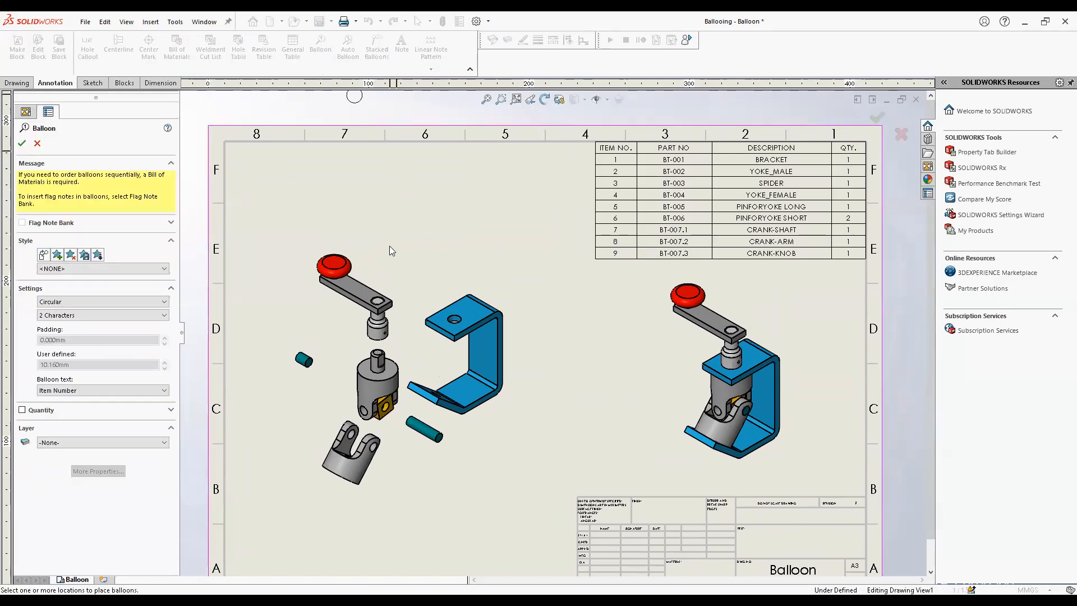
pyautogui.click(363, 283)
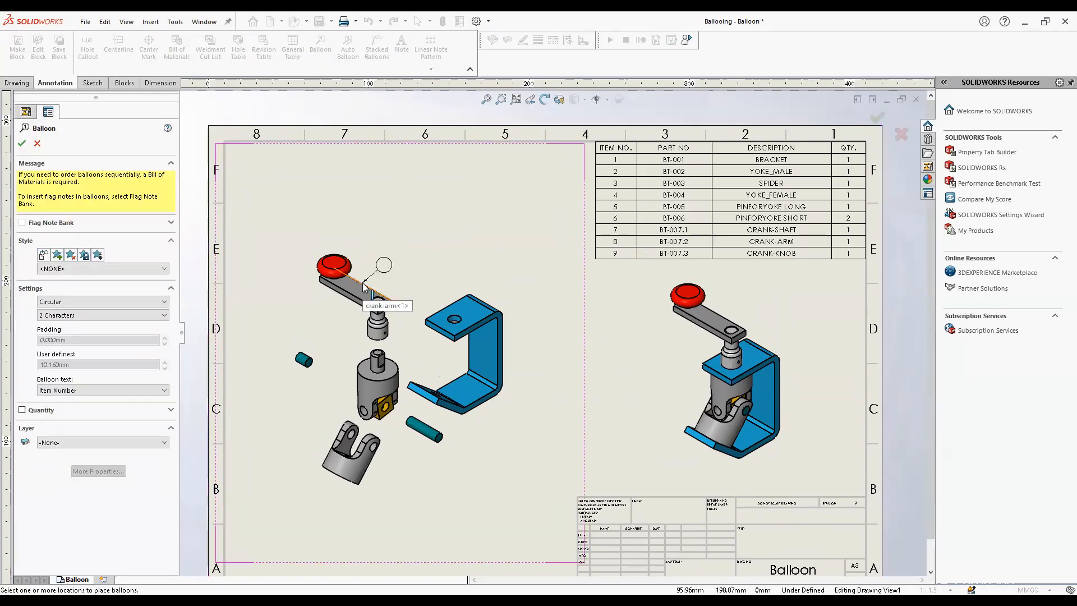
pyautogui.click(394, 247)
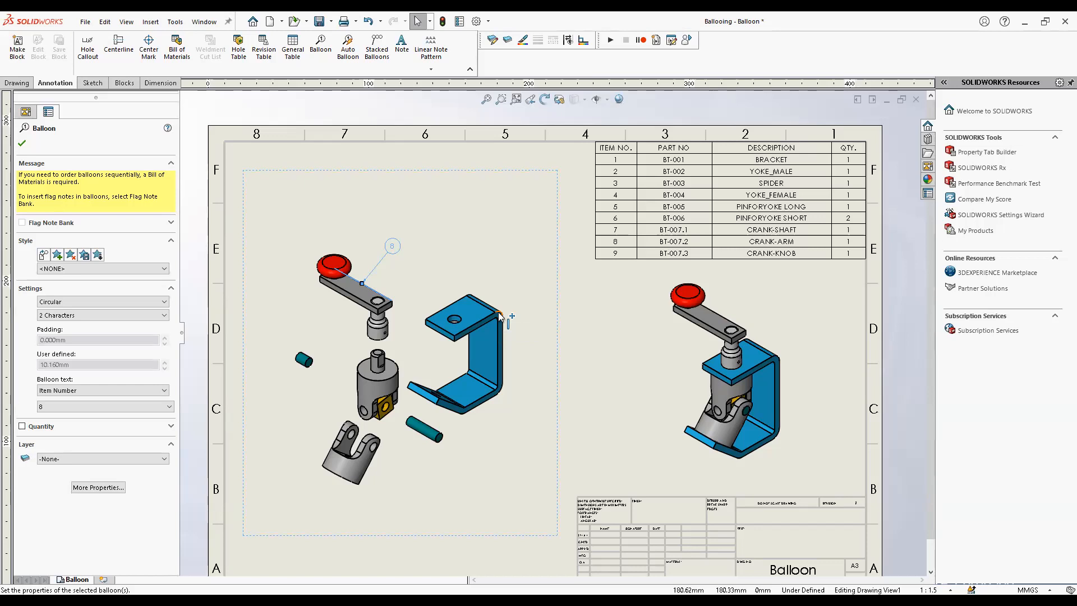
# Try Part Number (BOM) as the crank-arm balloon's text source and set it to File Name
pyautogui.click(113, 391)
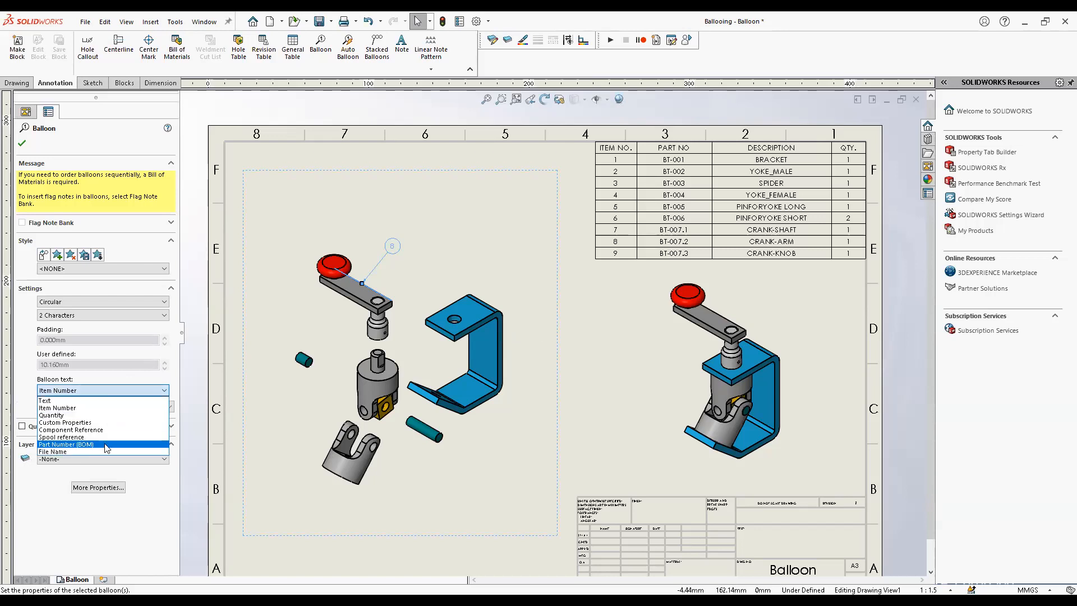
pyautogui.click(106, 445)
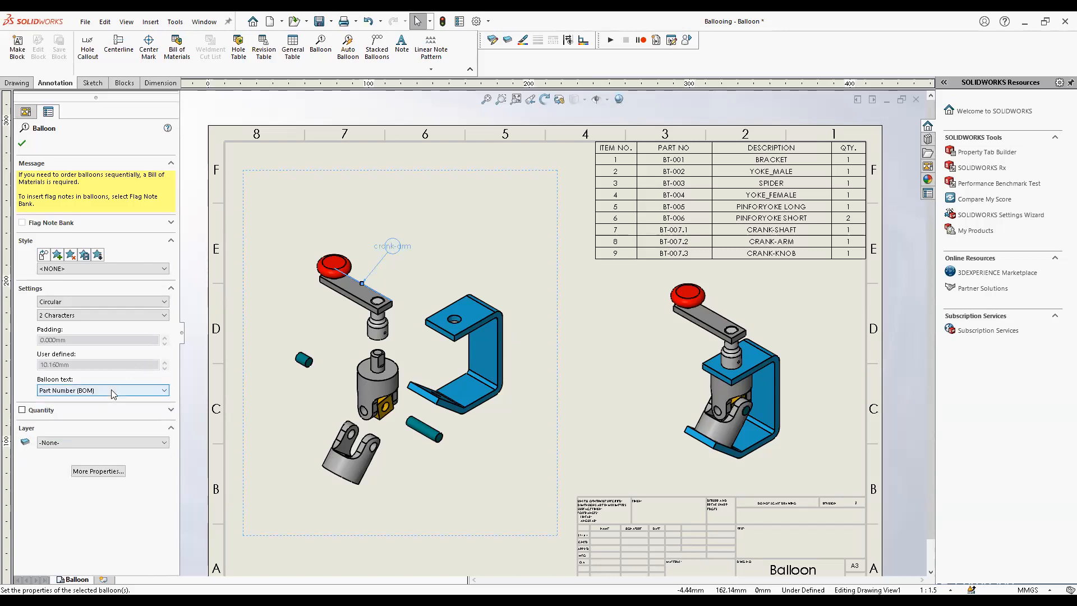
pyautogui.click(101, 390)
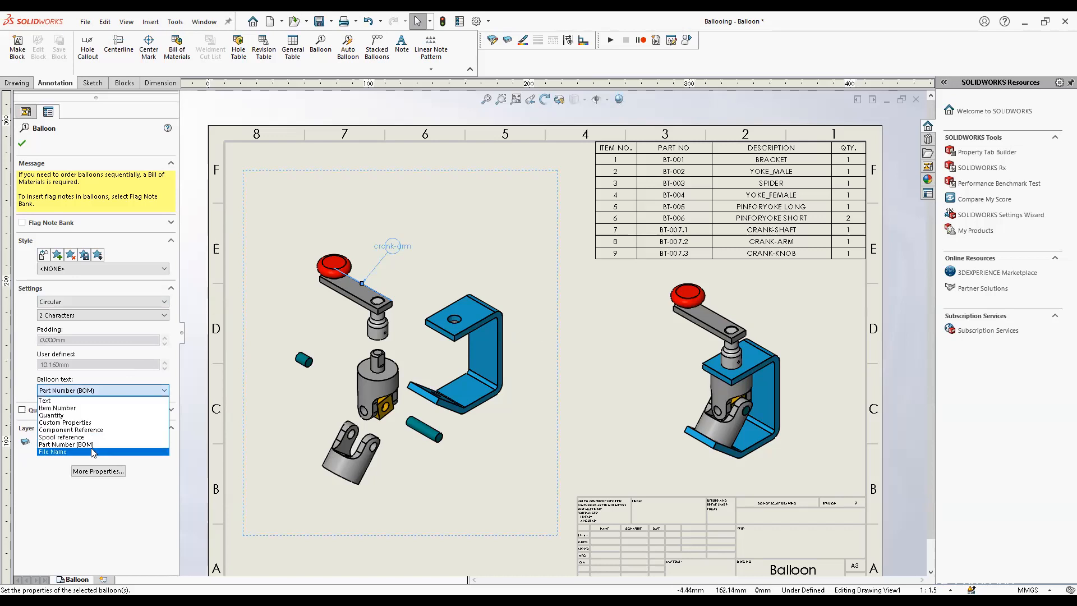
pyautogui.click(92, 452)
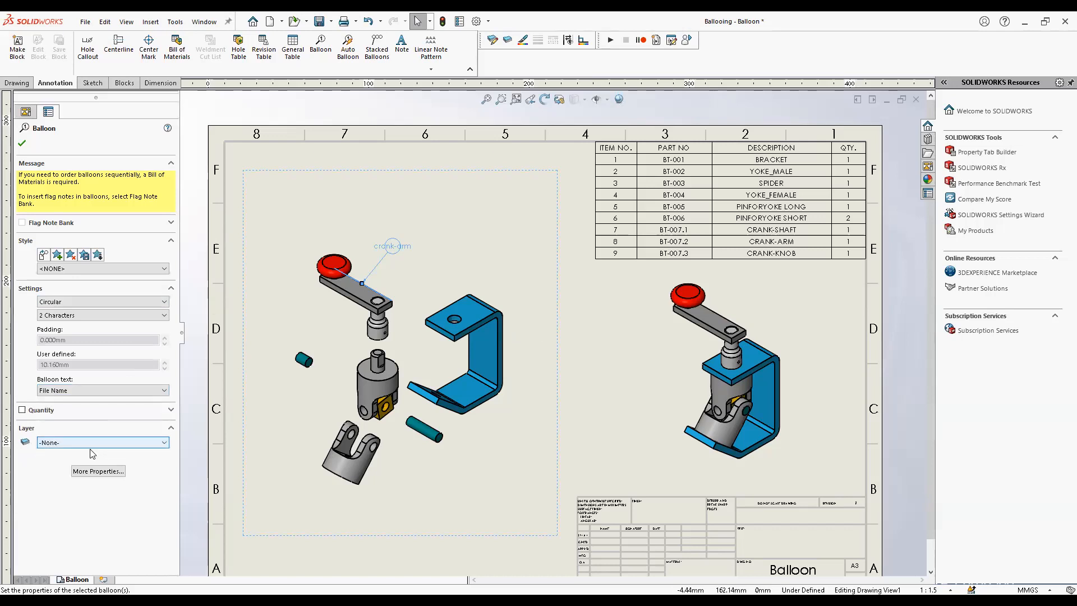
# Change the crank-arm balloon to custom text reading crank-arm1233 and accept the balloon
pyautogui.click(87, 391)
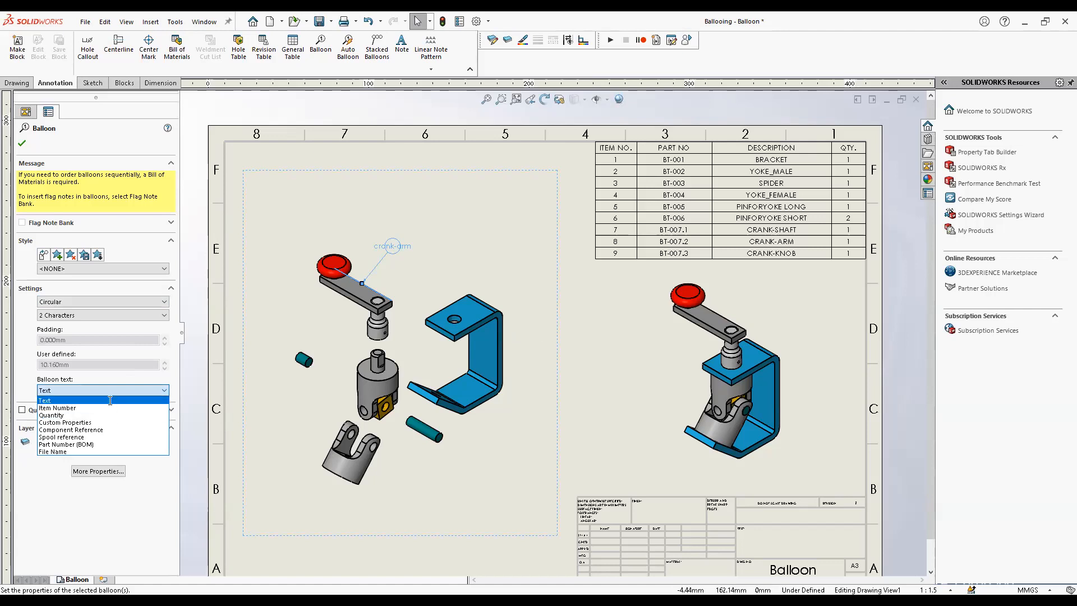
pyautogui.click(110, 400)
pyautogui.write('1233')
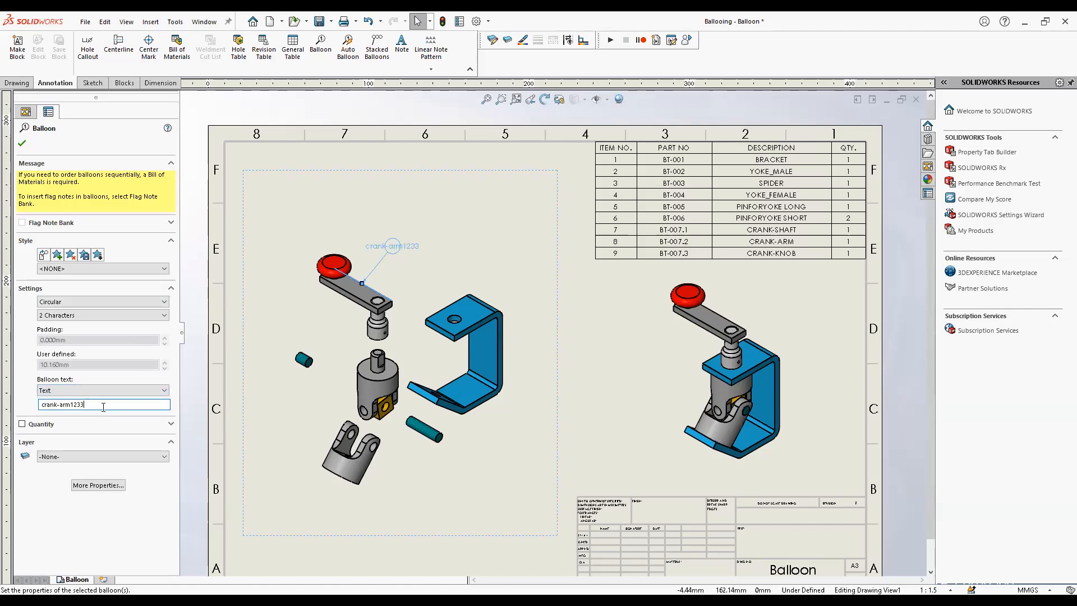
pyautogui.click(22, 145)
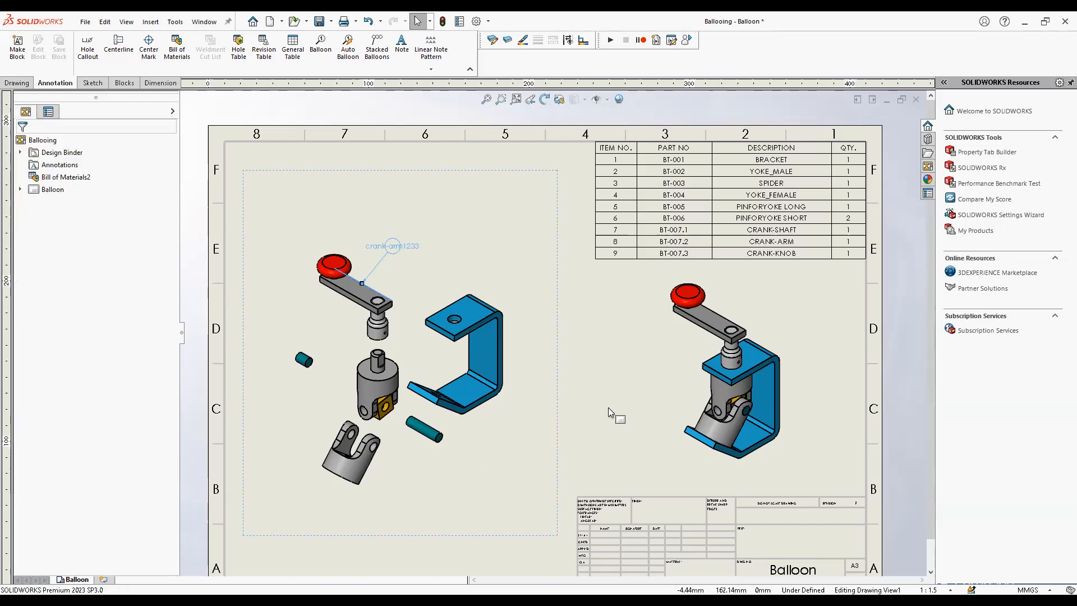
# Set the size of the crank-arm1233 balloon's border to Tight Fit
pyautogui.scroll(-1, 411, 234)
pyautogui.scroll(-2, 412, 234)
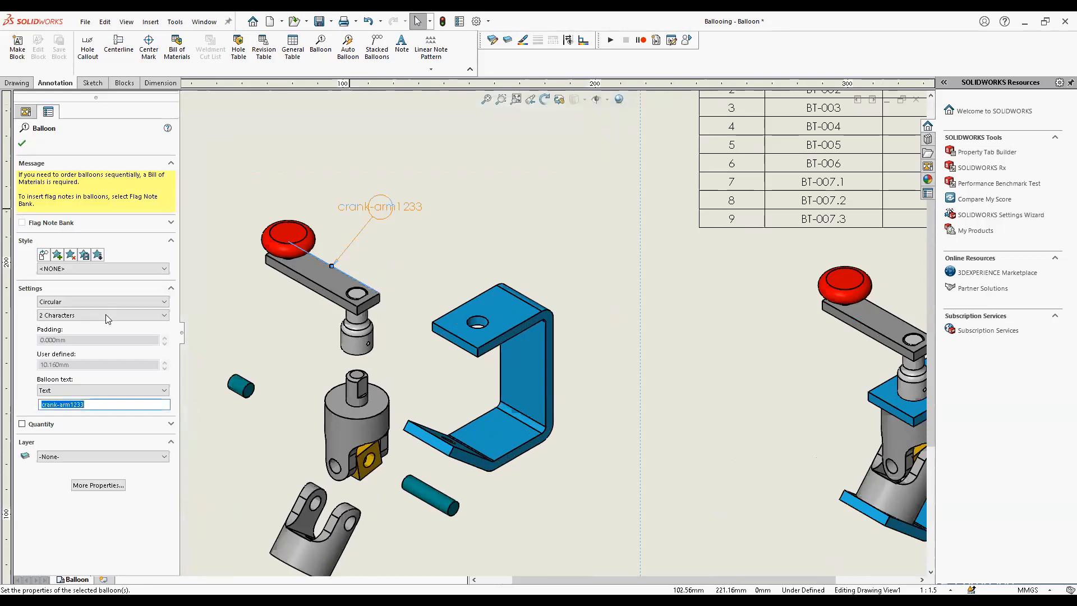
pyautogui.click(104, 315)
pyautogui.click(101, 321)
# Try the Triangle, Diamond and Pentagon borders on the crank-arm balloon, ending with Underline, and accept it
pyautogui.click(83, 300)
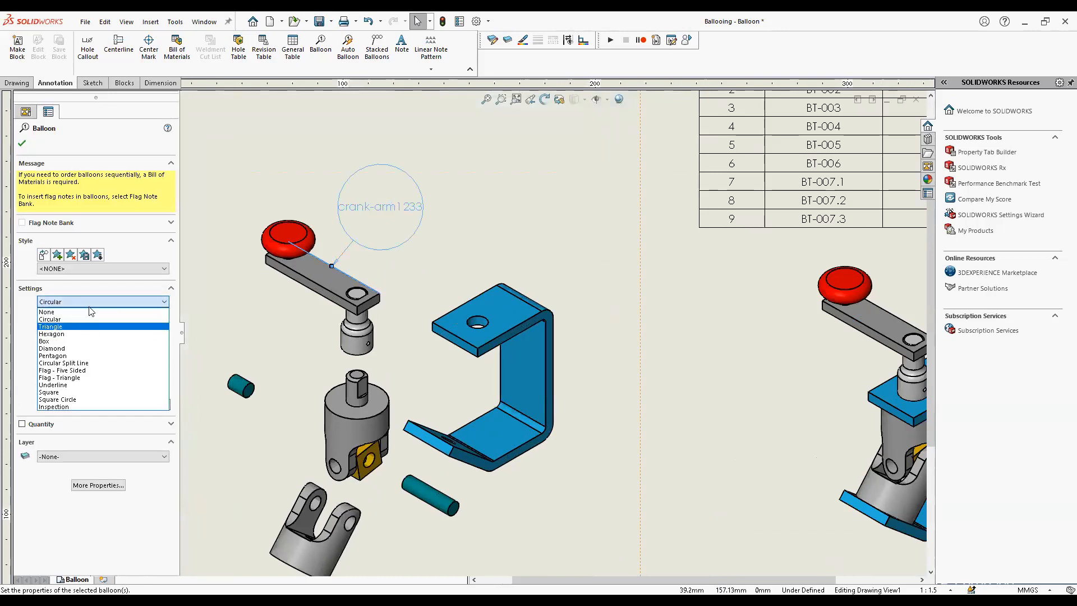
pyautogui.click(90, 326)
pyautogui.click(96, 302)
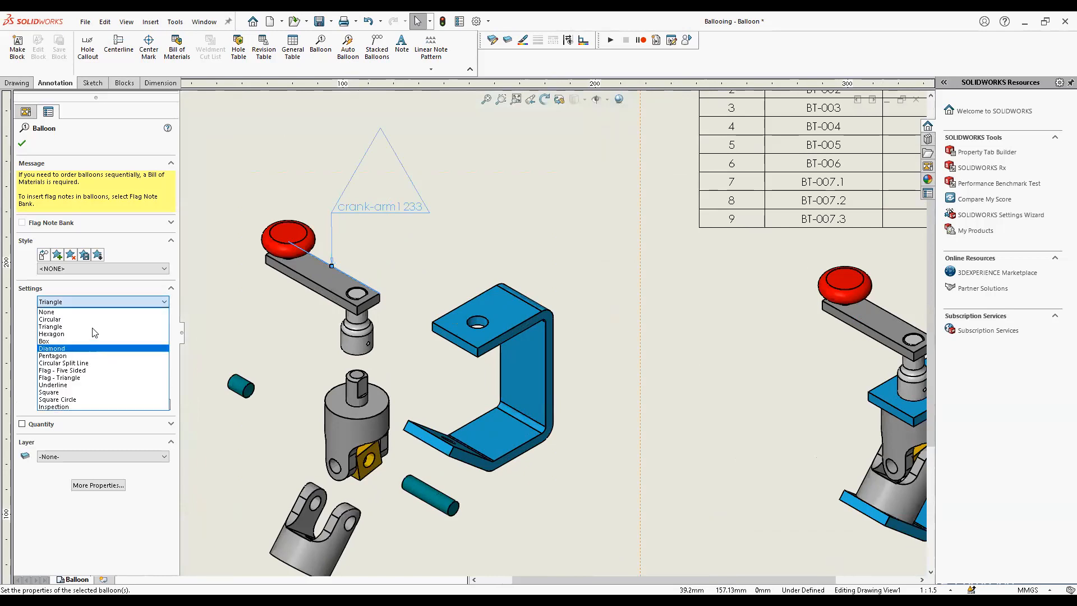
pyautogui.click(90, 348)
pyautogui.click(97, 301)
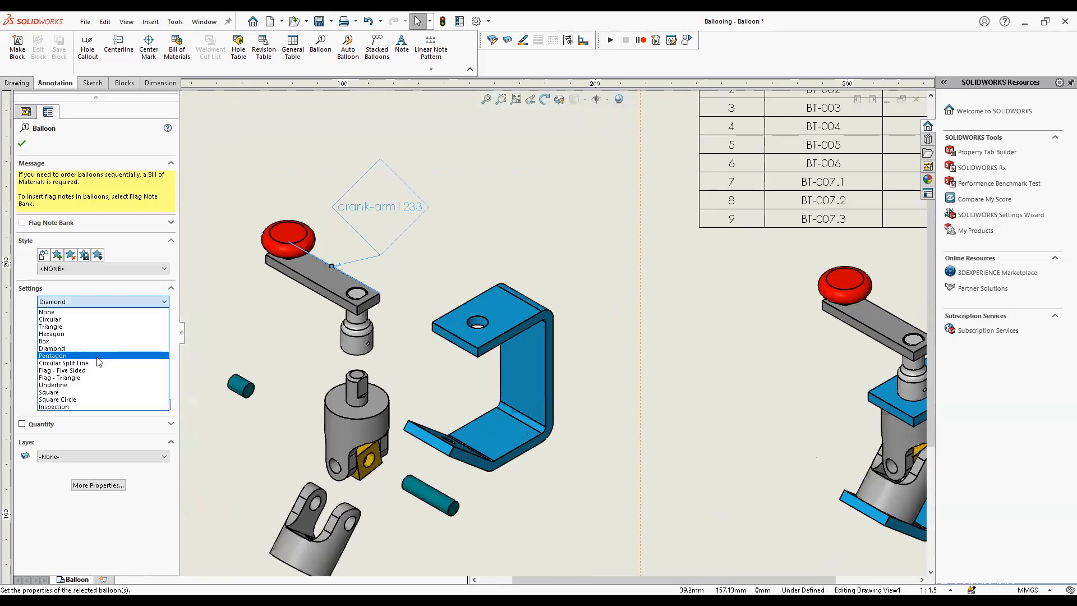
pyautogui.click(96, 356)
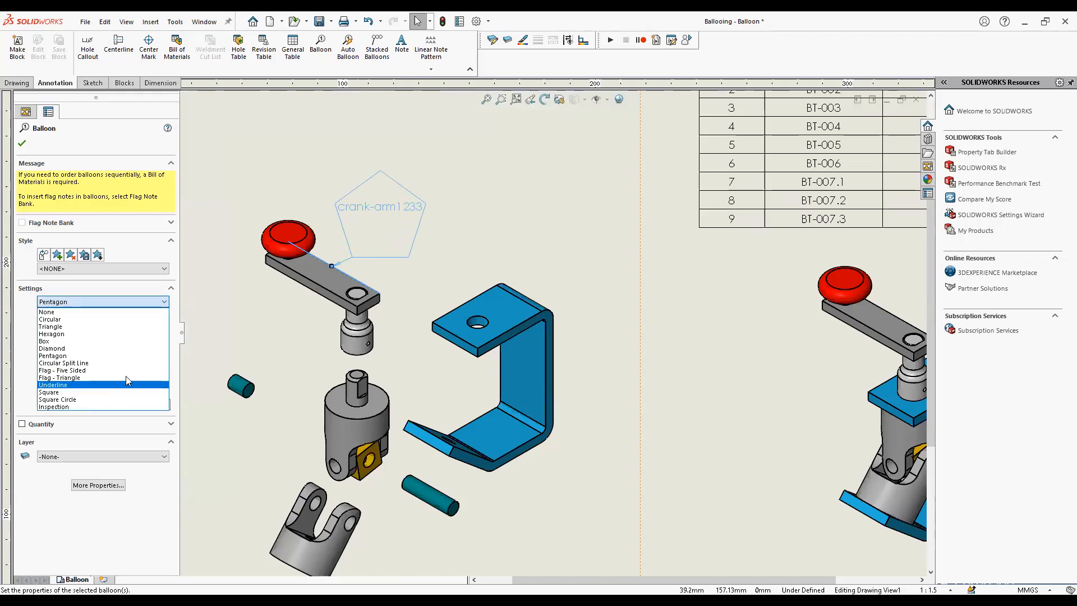
pyautogui.click(126, 384)
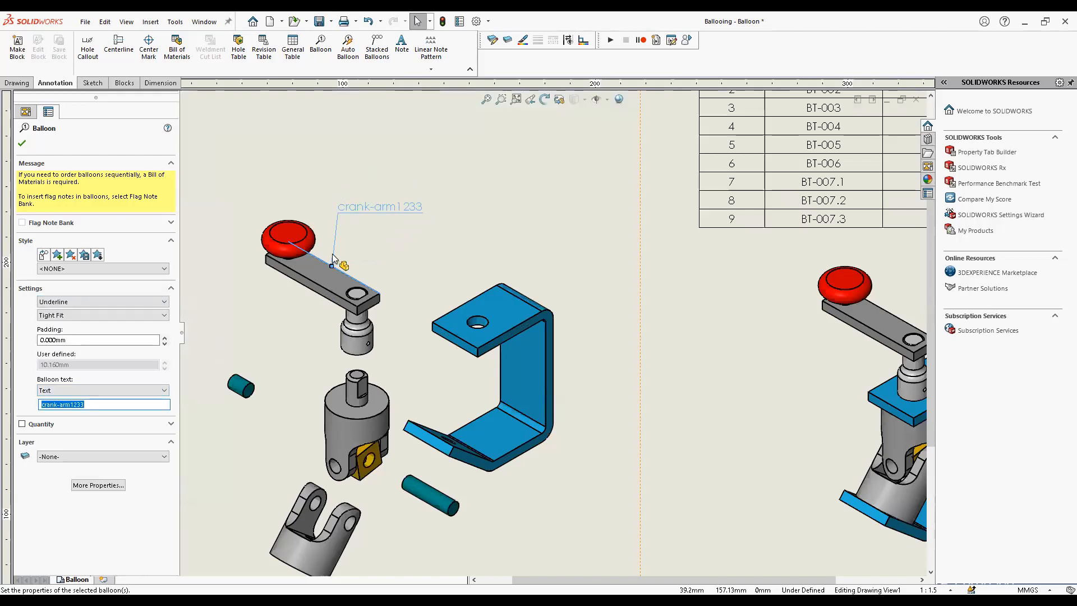
pyautogui.click(22, 144)
pyautogui.press('f')
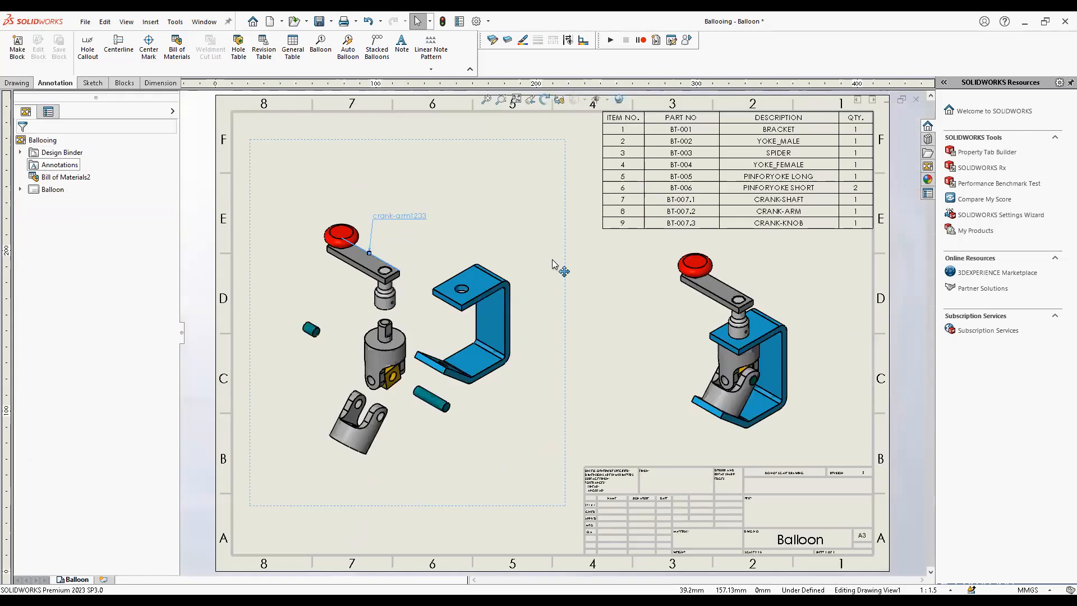
# Shift the underlined crank-arm balloon slightly away from the arm and remove it from the exploded view
pyautogui.click(417, 220)
pyautogui.moveTo(415, 223); pyautogui.dragTo(433, 216)
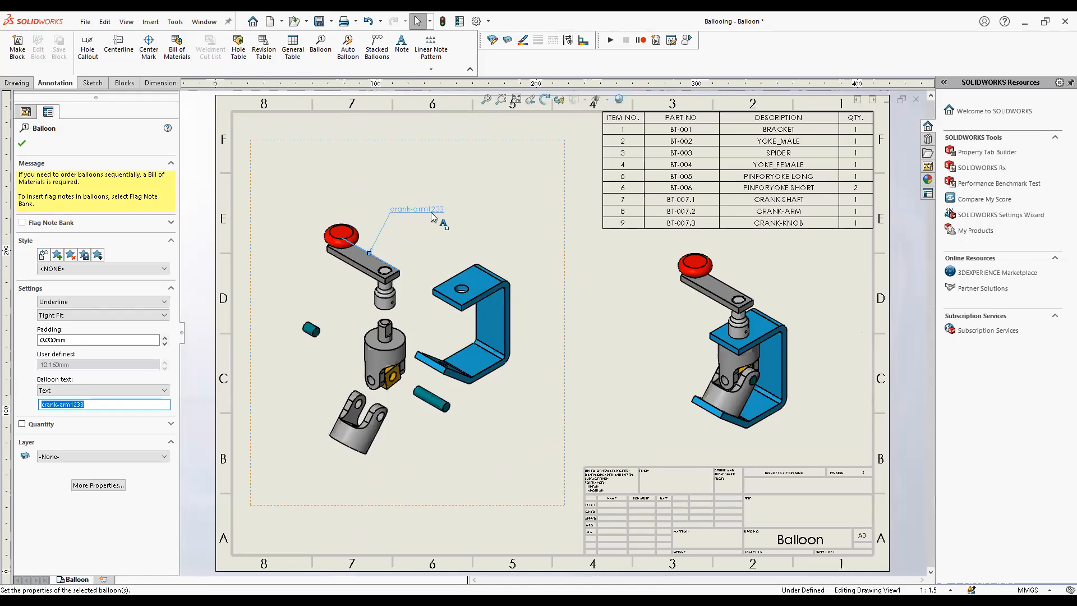
pyautogui.press('Escape')
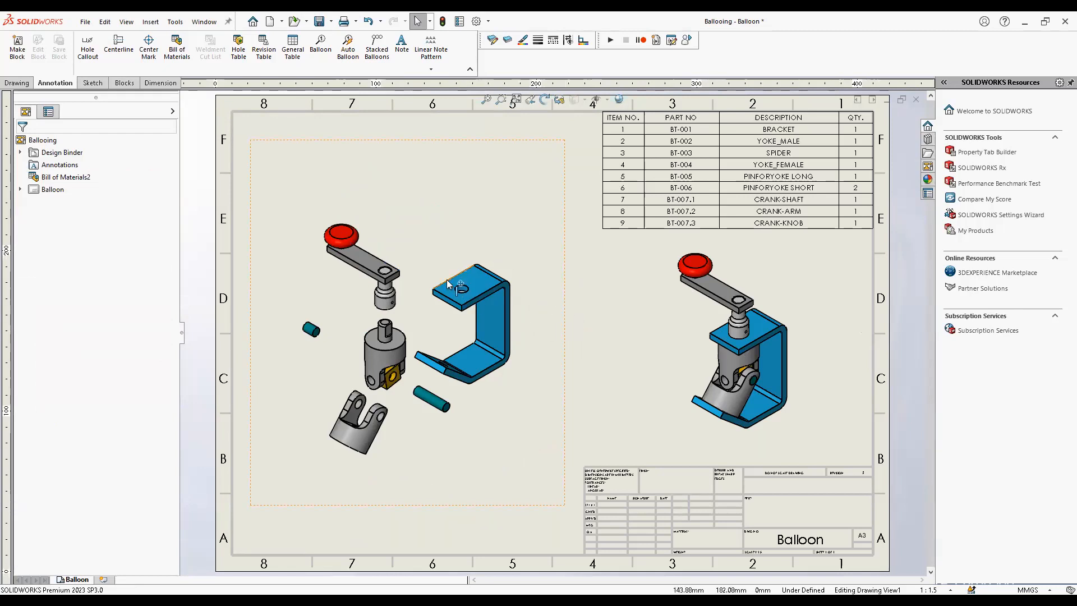
# Run Auto Balloon on the exploded view and compare the top, bottom, left, right, square and circular balloon layouts
pyautogui.click(347, 53)
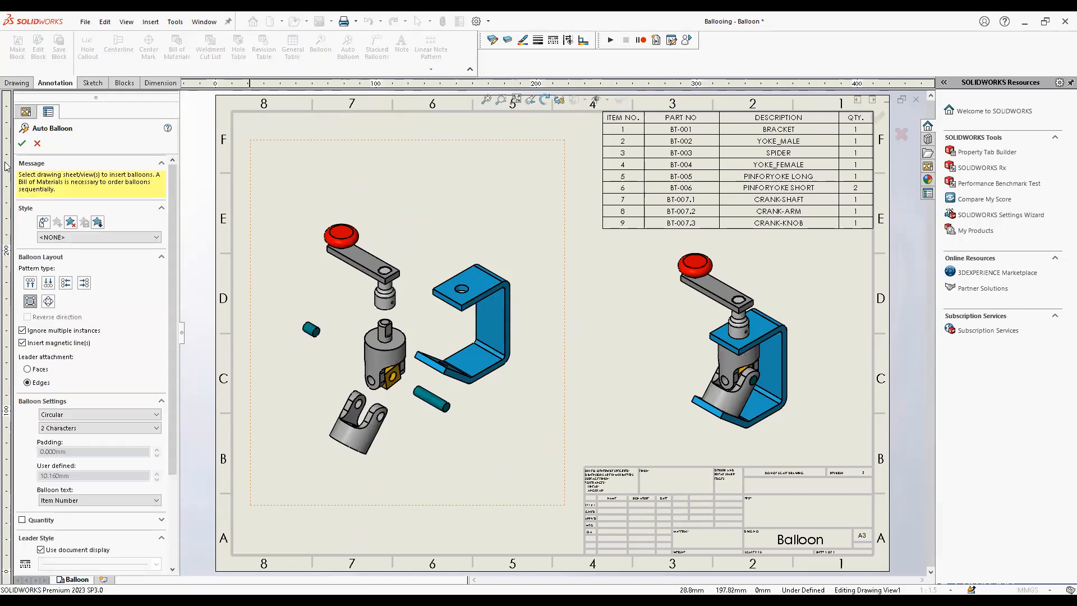
pyautogui.click(384, 206)
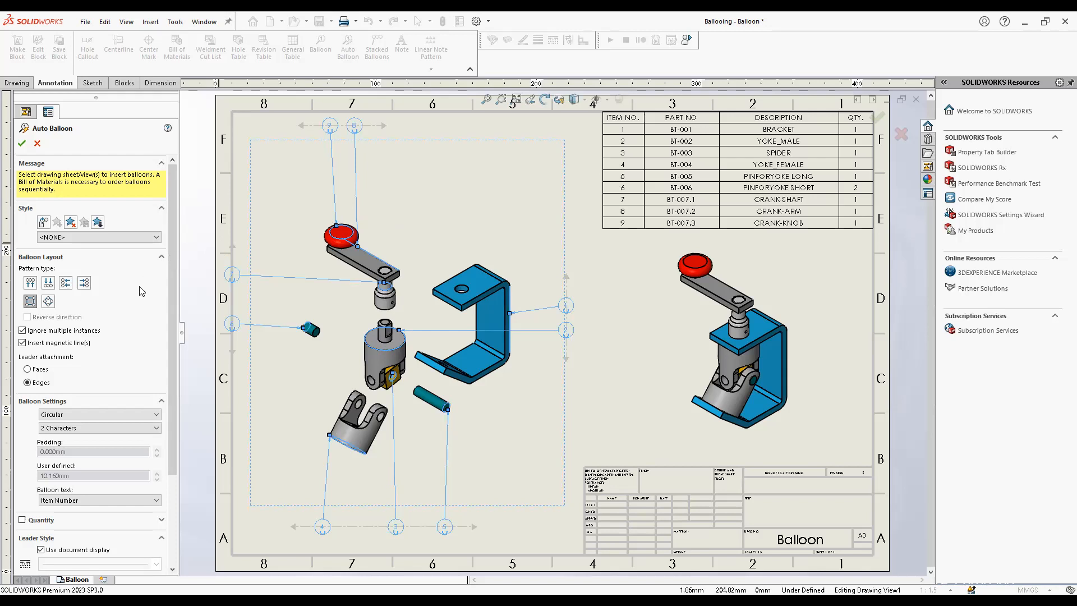
pyautogui.click(31, 284)
pyautogui.click(48, 284)
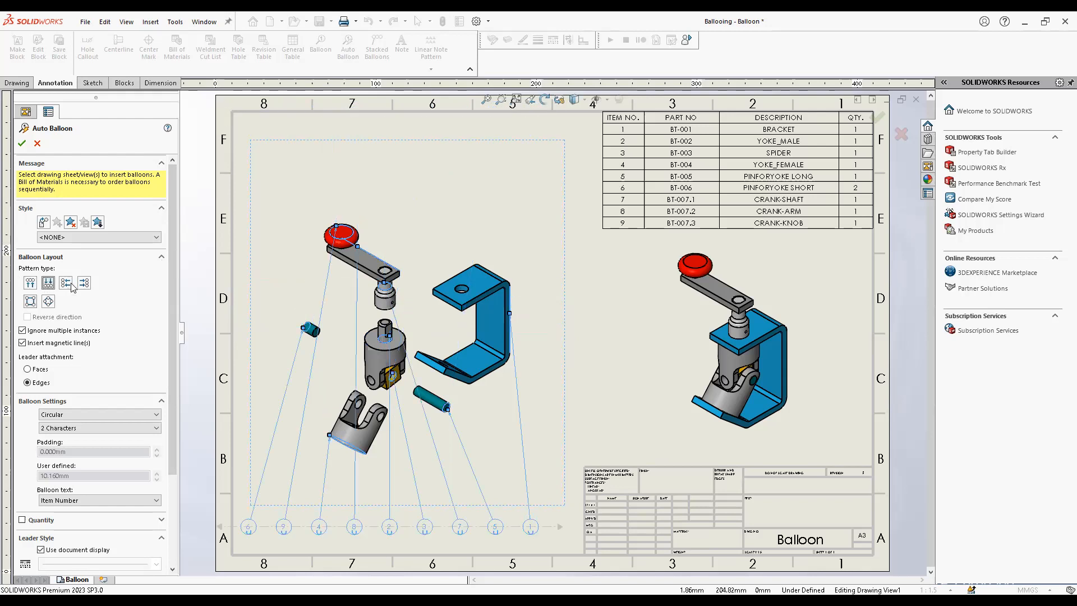
pyautogui.click(66, 283)
pyautogui.click(84, 282)
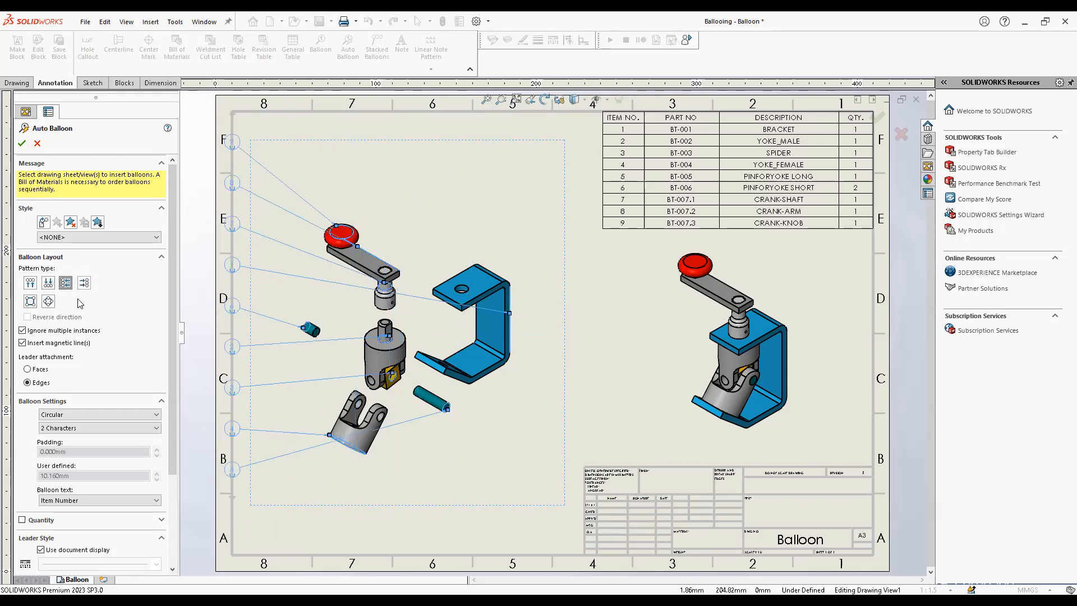
pyautogui.click(32, 301)
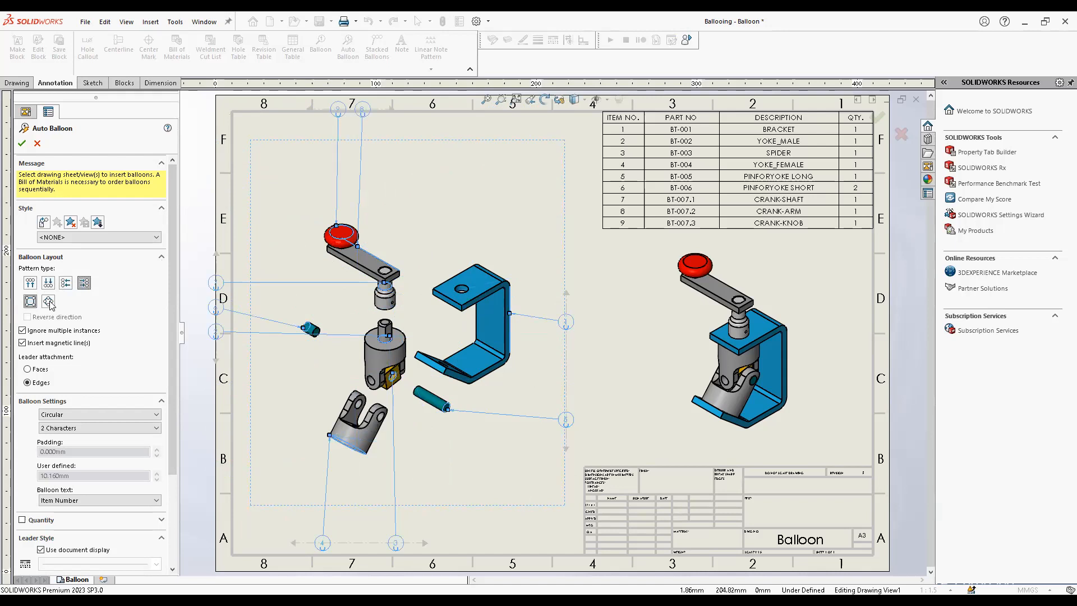
pyautogui.click(48, 301)
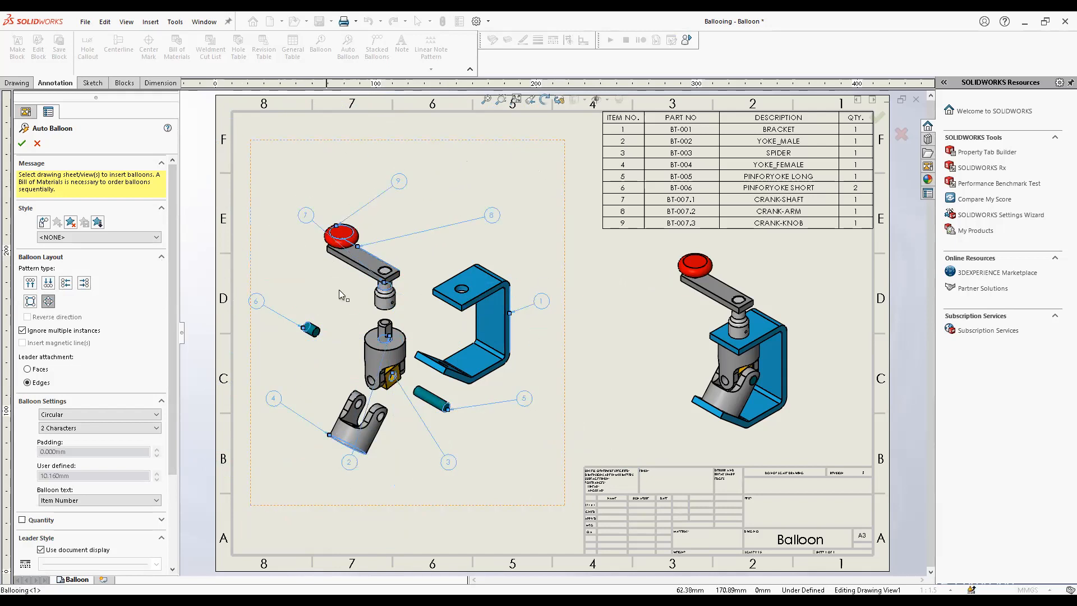
# Arrange the auto balloons in the square layout and pull them closer to the exploded parts
pyautogui.click(30, 301)
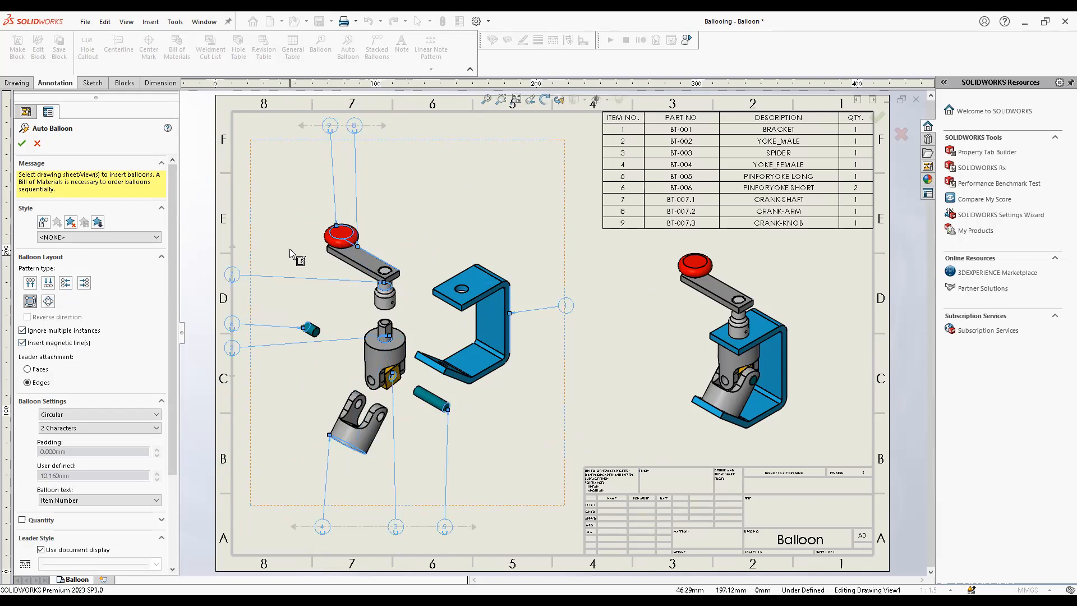
pyautogui.moveTo(367, 129); pyautogui.dragTo(364, 167)
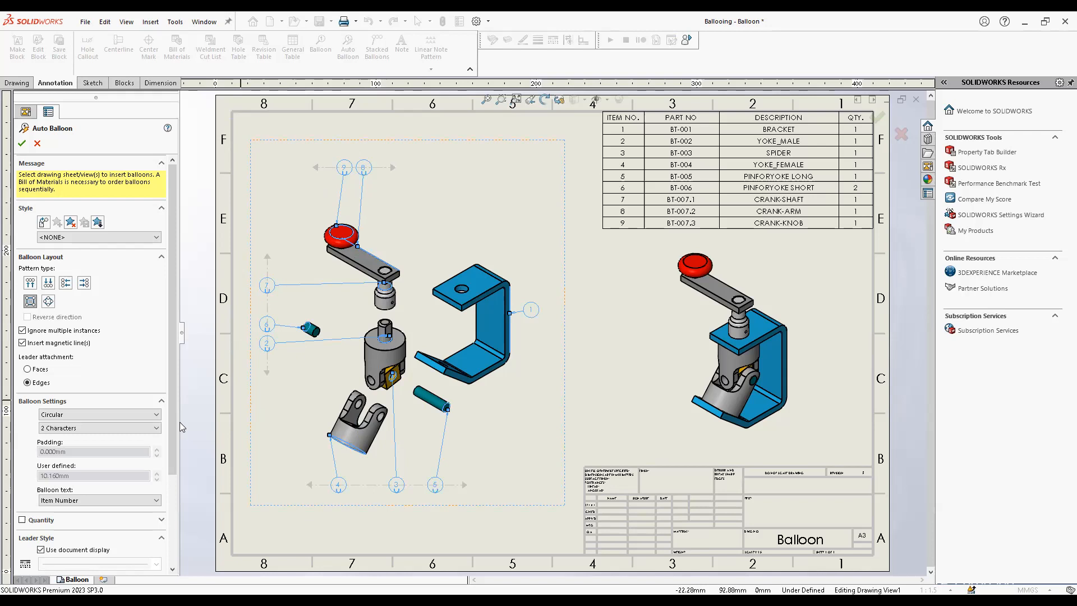
# Add quantities to the auto balloons and try the left, right, top and bottom placements, ending with bottom
pyautogui.scroll(-3, 166, 498)
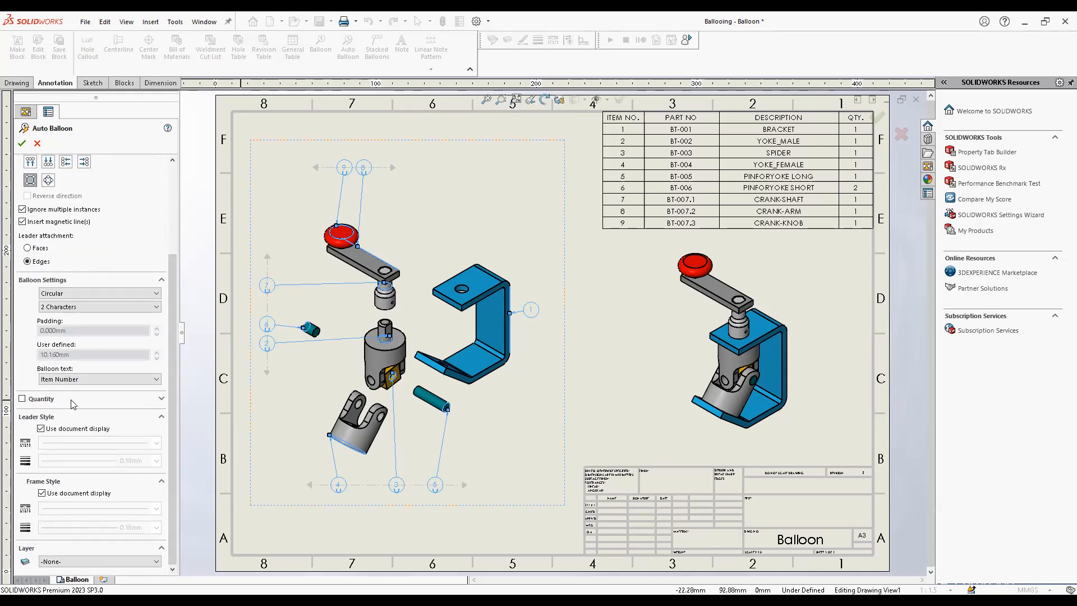
pyautogui.click(22, 399)
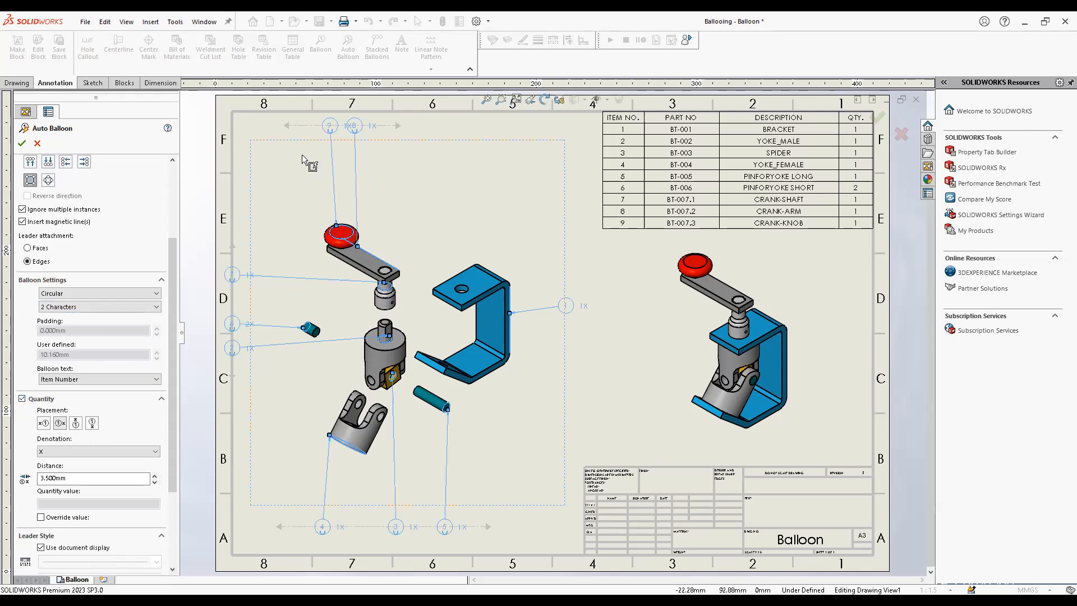
pyautogui.click(76, 423)
pyautogui.click(94, 424)
pyautogui.click(76, 424)
pyautogui.click(60, 424)
pyautogui.click(43, 424)
pyautogui.click(60, 423)
pyautogui.click(75, 424)
pyautogui.click(92, 425)
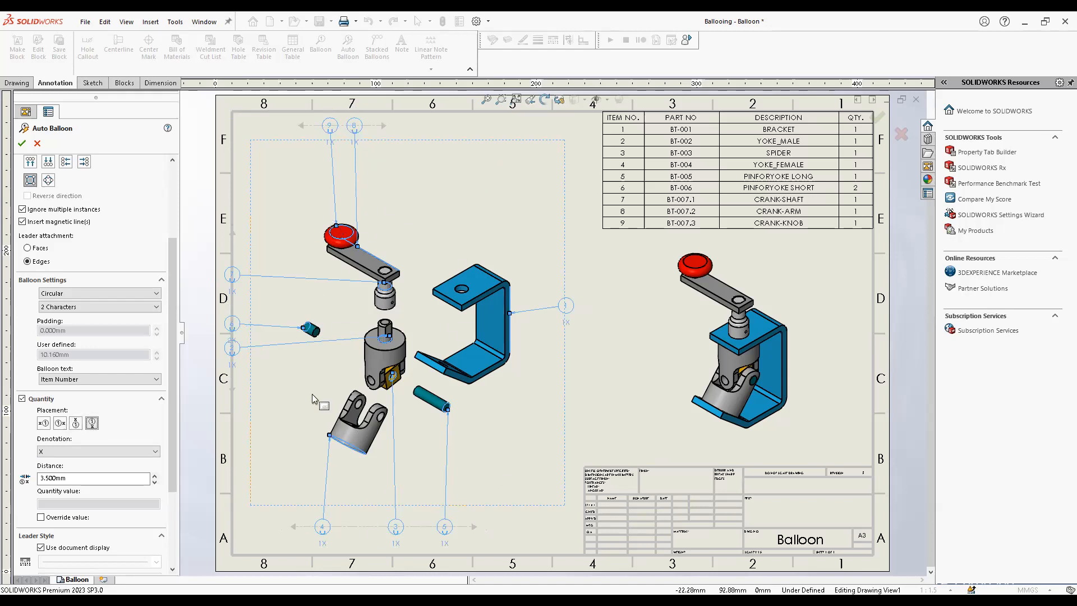
# Try AR as the balloon quantity denotation and change it to PLACES
pyautogui.click(136, 454)
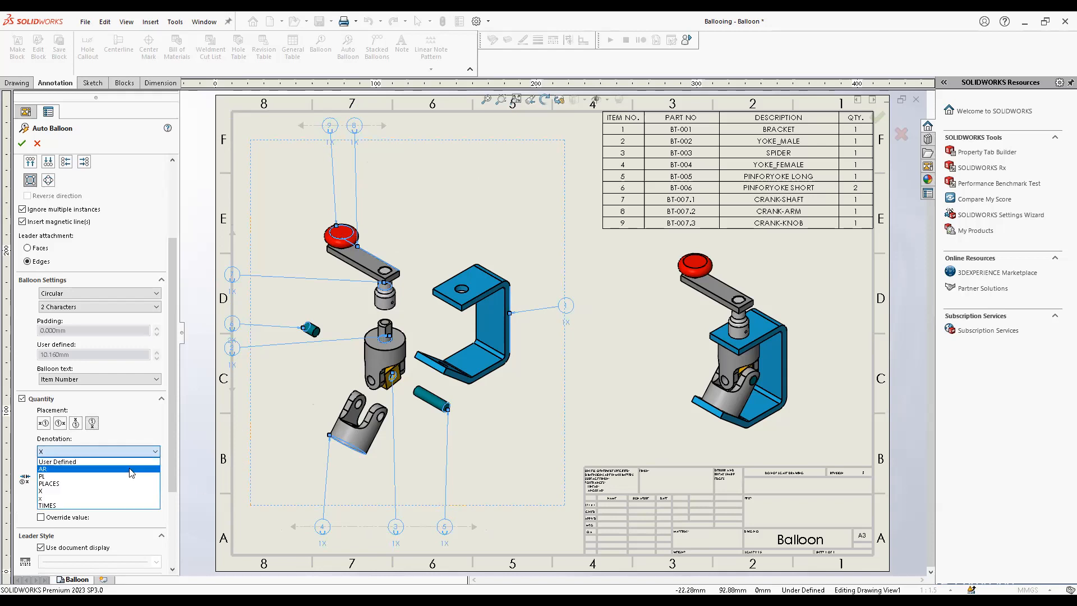
pyautogui.click(131, 470)
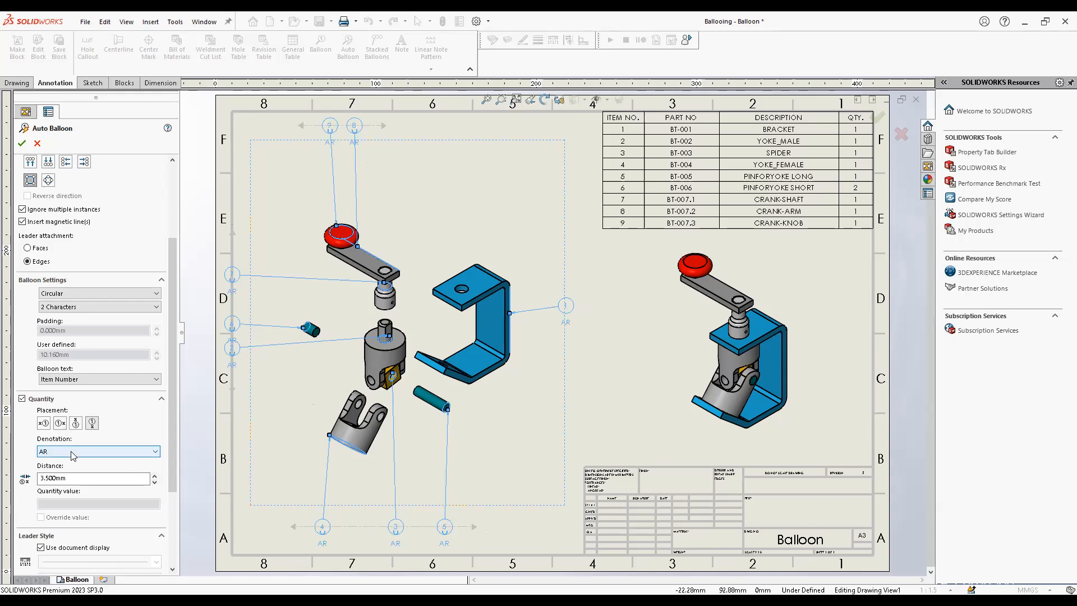
pyautogui.click(81, 483)
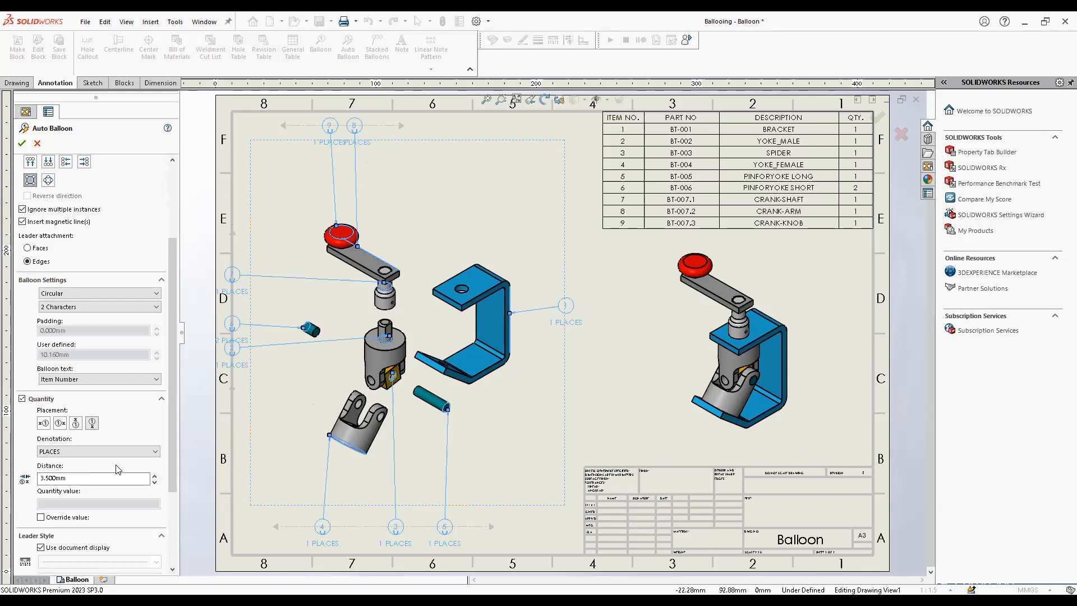
# Turn off the quantity display and accept the auto balloons on the exploded view
pyautogui.moveTo(174, 468); pyautogui.dragTo(175, 520)
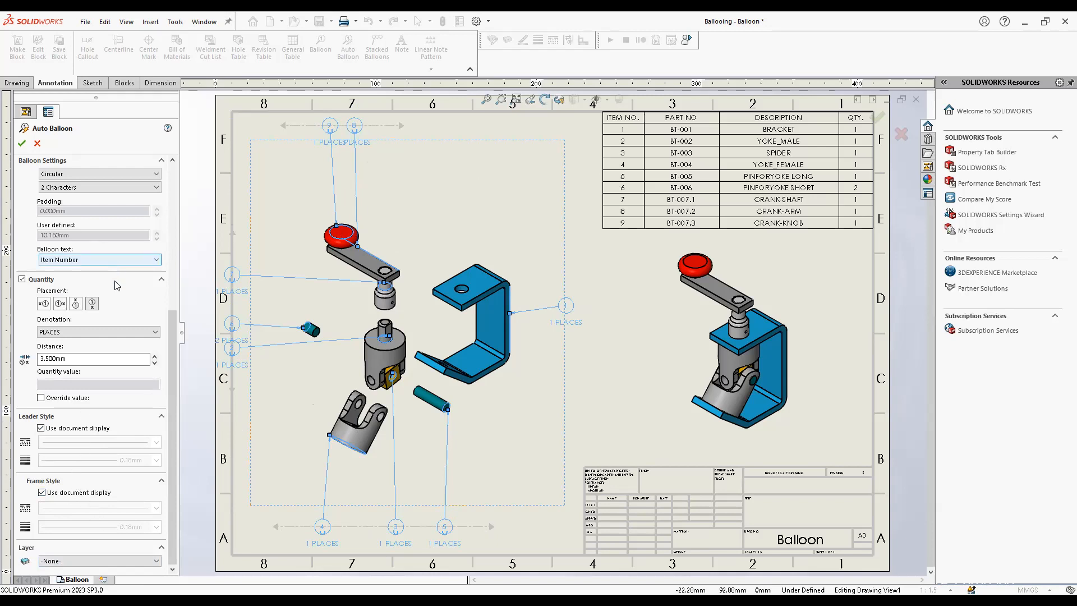
pyautogui.click(23, 280)
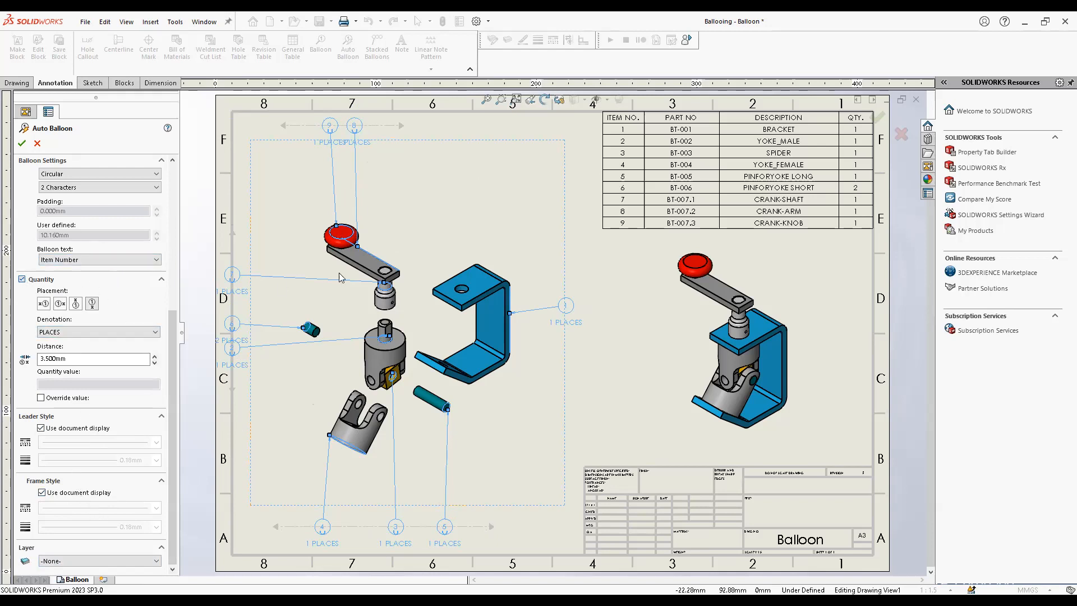
pyautogui.click(22, 144)
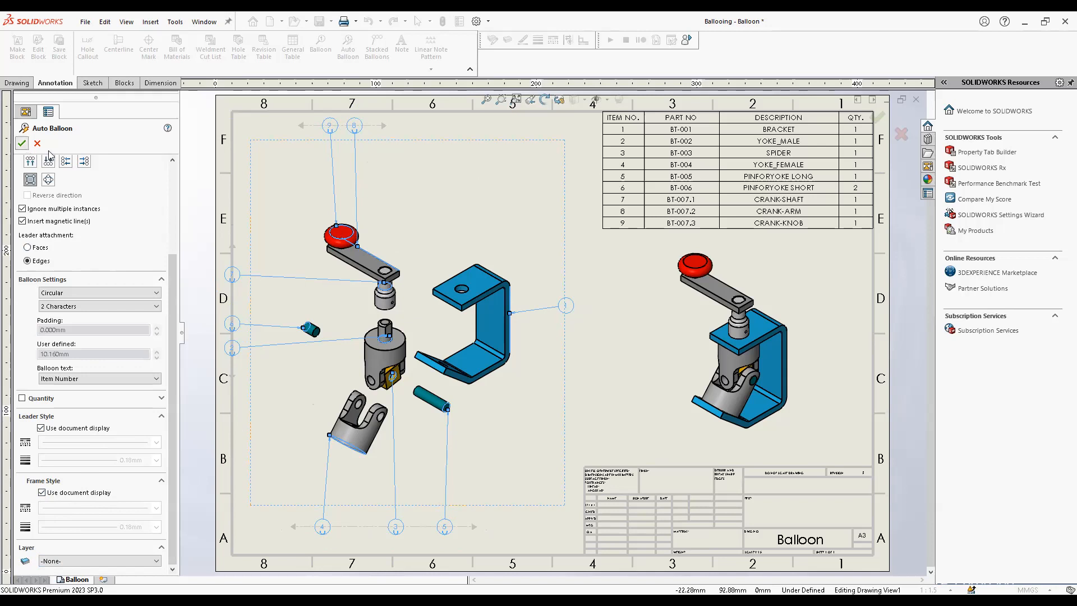
# Move balloon 1 closer to the bracket and bring the magnetic line of balloons 9 and 8 down toward the crank
pyautogui.moveTo(578, 305); pyautogui.dragTo(542, 306)
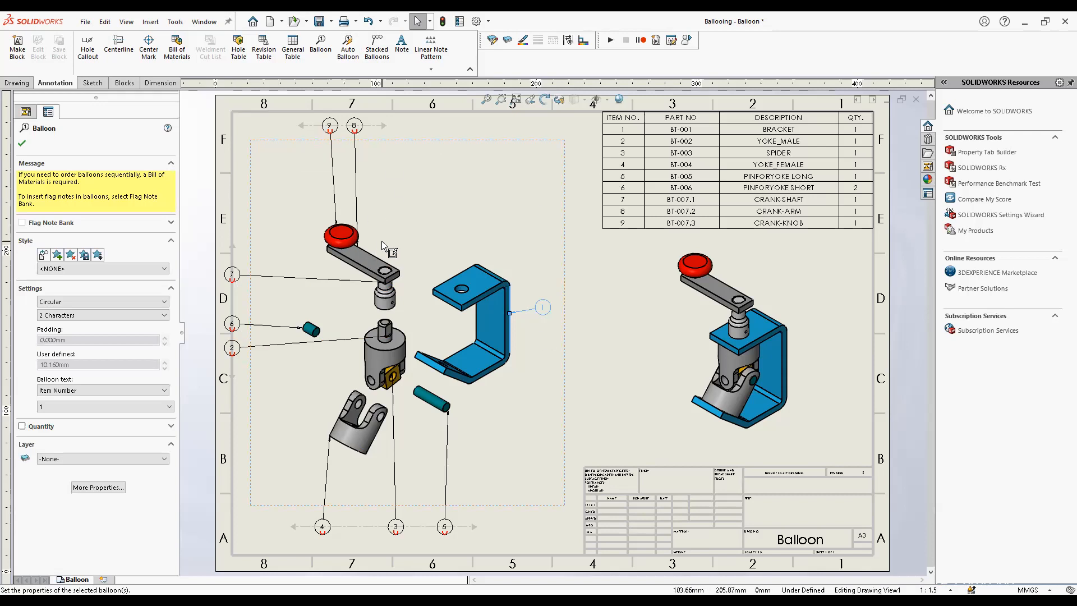
pyautogui.click(373, 127)
pyautogui.moveTo(373, 128); pyautogui.dragTo(391, 165)
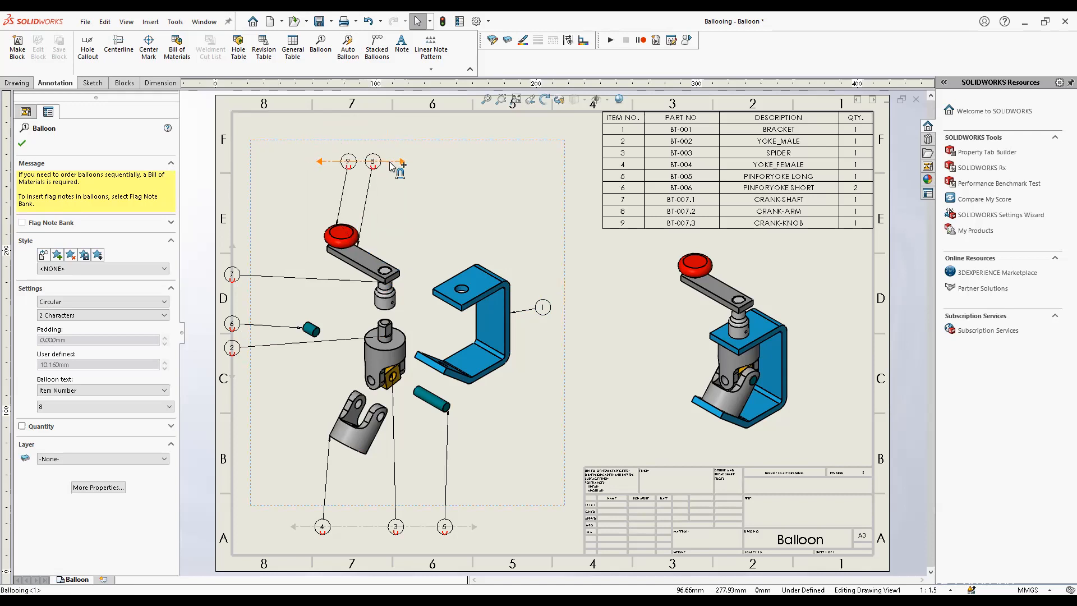
# Move the vertical magnetic line holding balloons 7, 6 and 2 inward, closer to the exploded parts
pyautogui.click(360, 163)
pyautogui.scroll(-4, 369, 224)
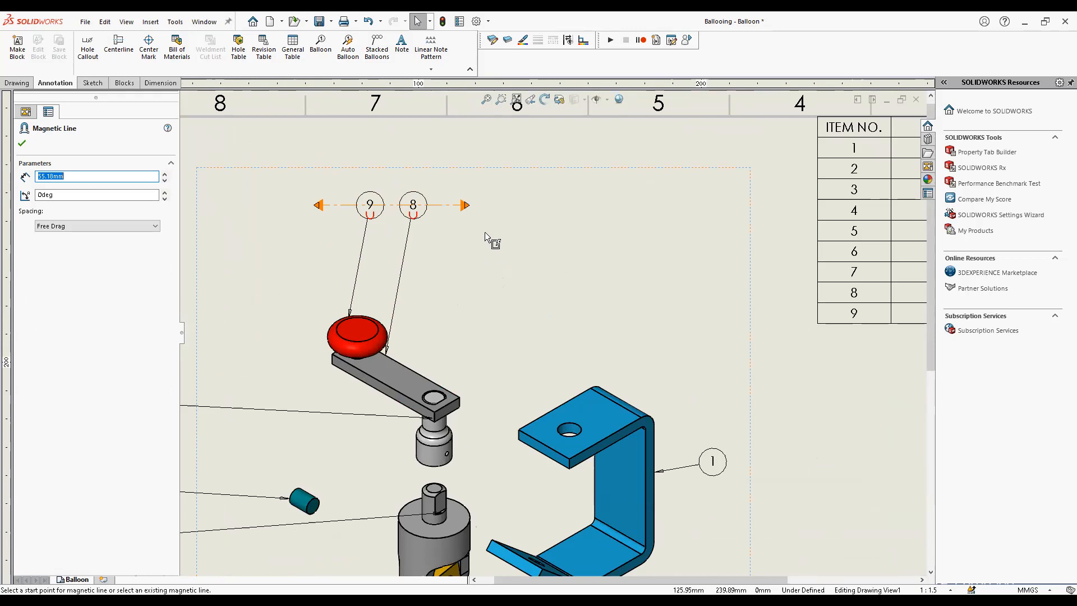
pyautogui.moveTo(487, 264); pyautogui.dragTo(520, 162, button='middle')
pyautogui.scroll(1, 520, 162)
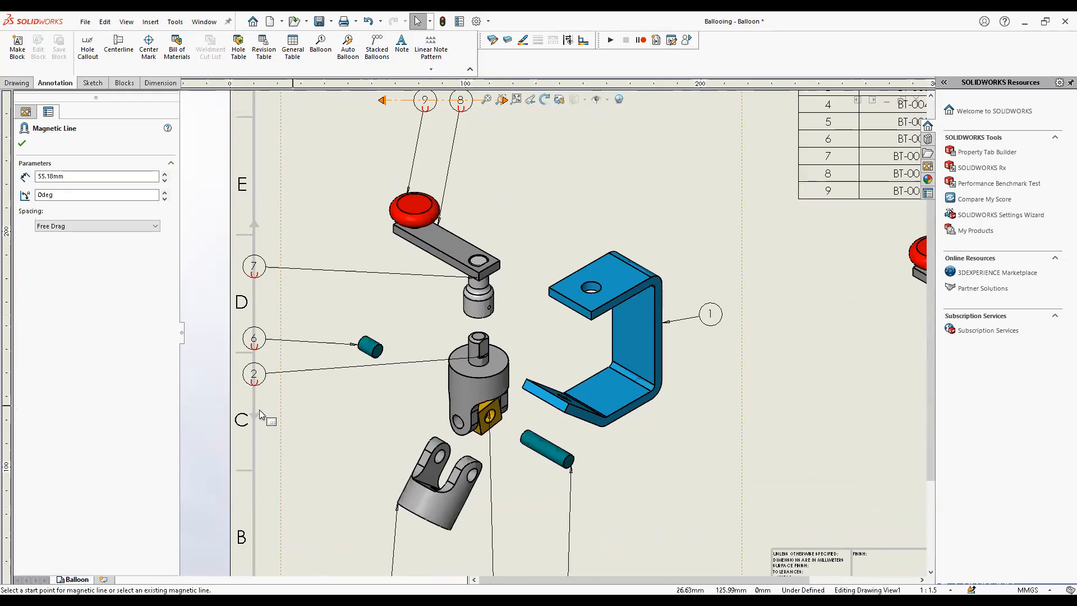
pyautogui.moveTo(252, 402); pyautogui.dragTo(298, 414)
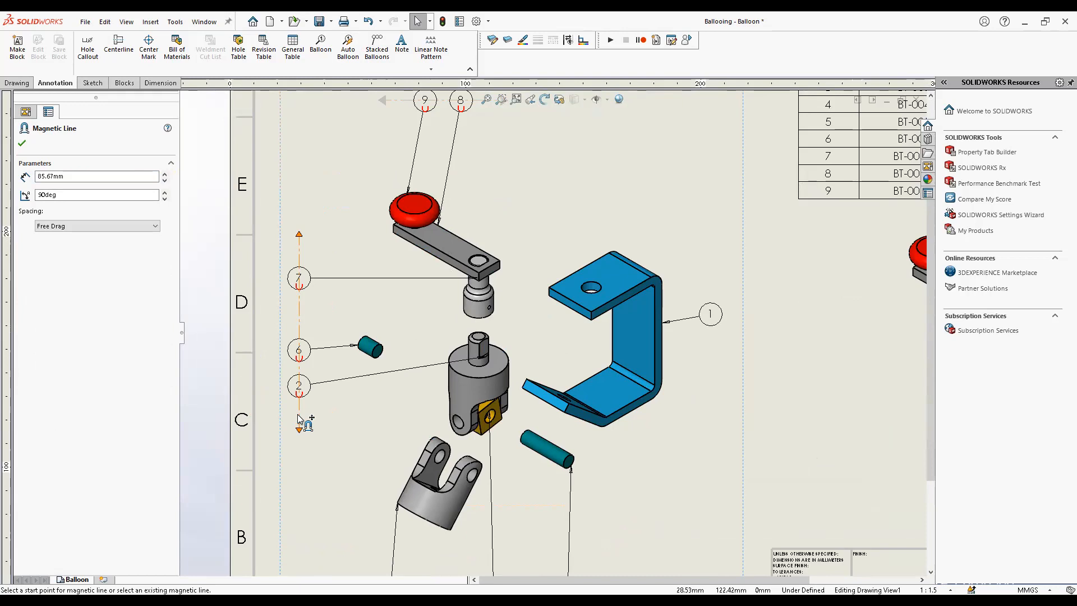
pyautogui.press('f')
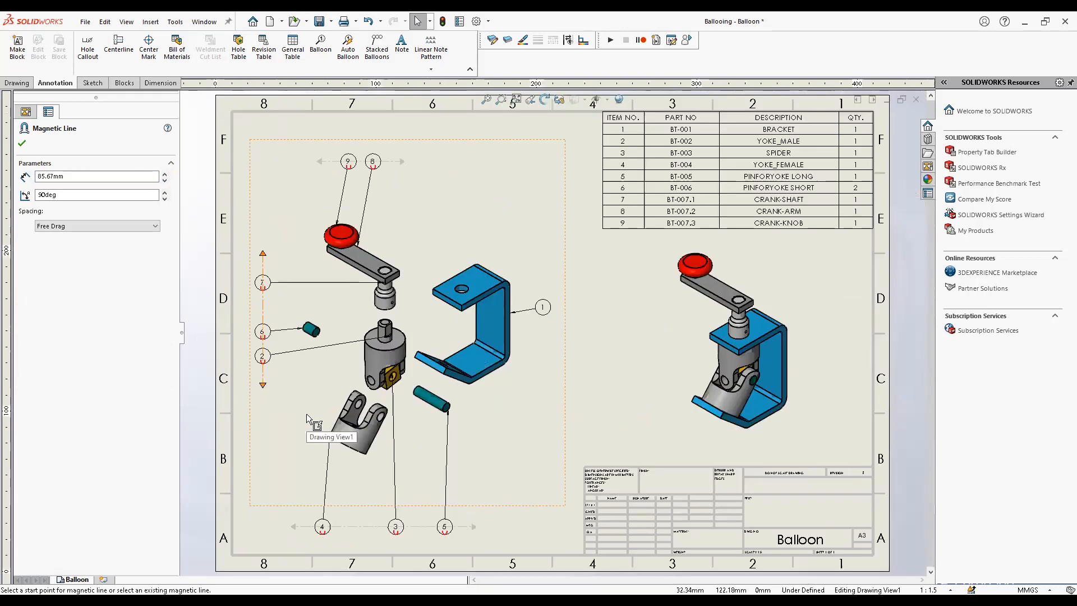
pyautogui.press('Escape')
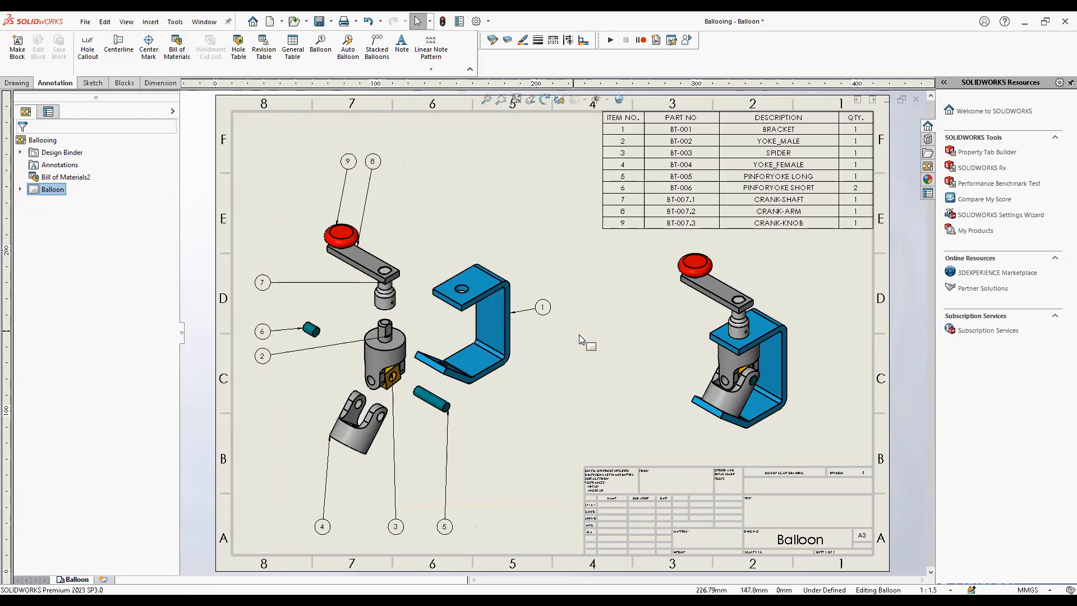
pyautogui.click(496, 203)
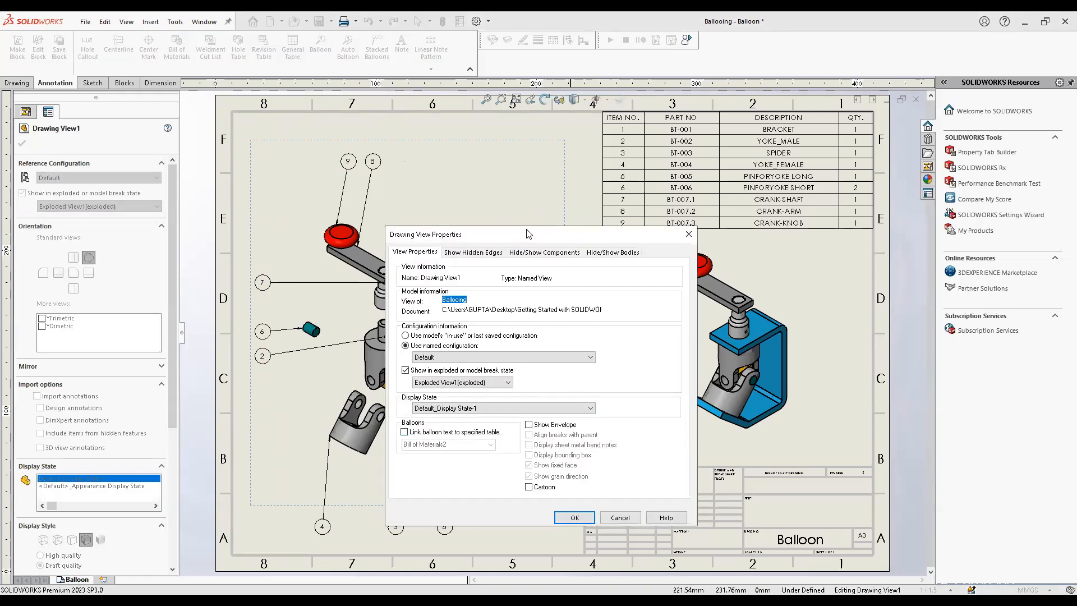
pyautogui.moveTo(531, 236); pyautogui.dragTo(629, 183)
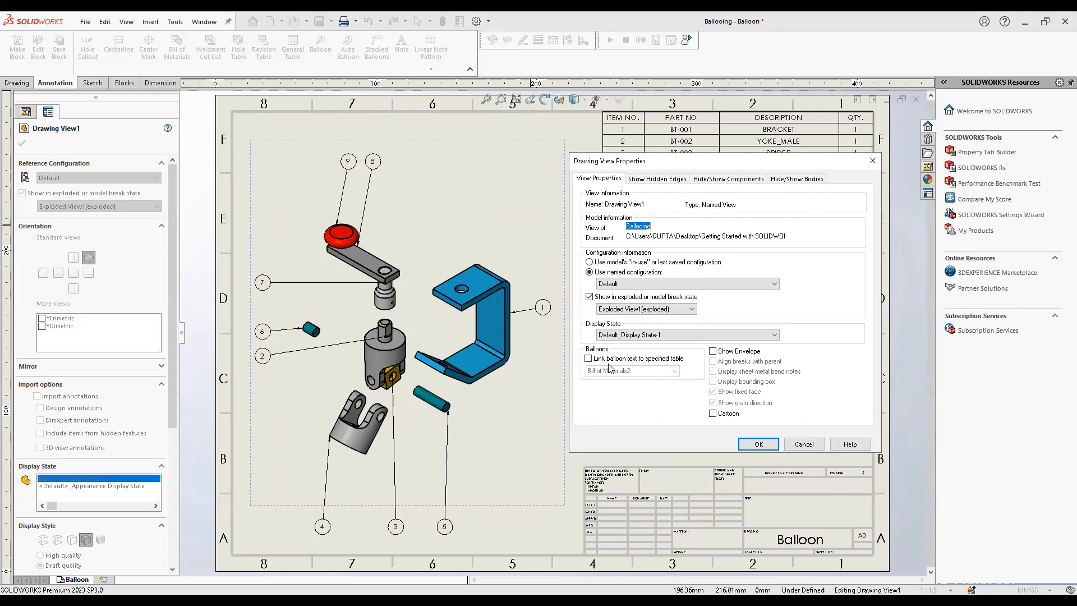
pyautogui.click(805, 444)
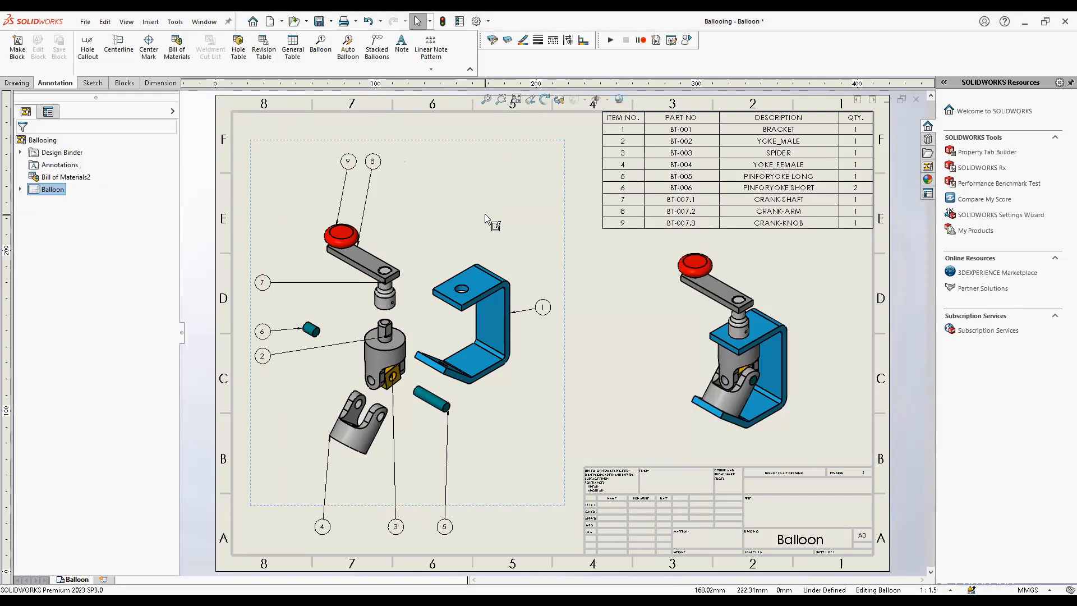
# Link the exploded view's balloon text to the Bill of Materials2 table in the drawing view properties
pyautogui.click(453, 184)
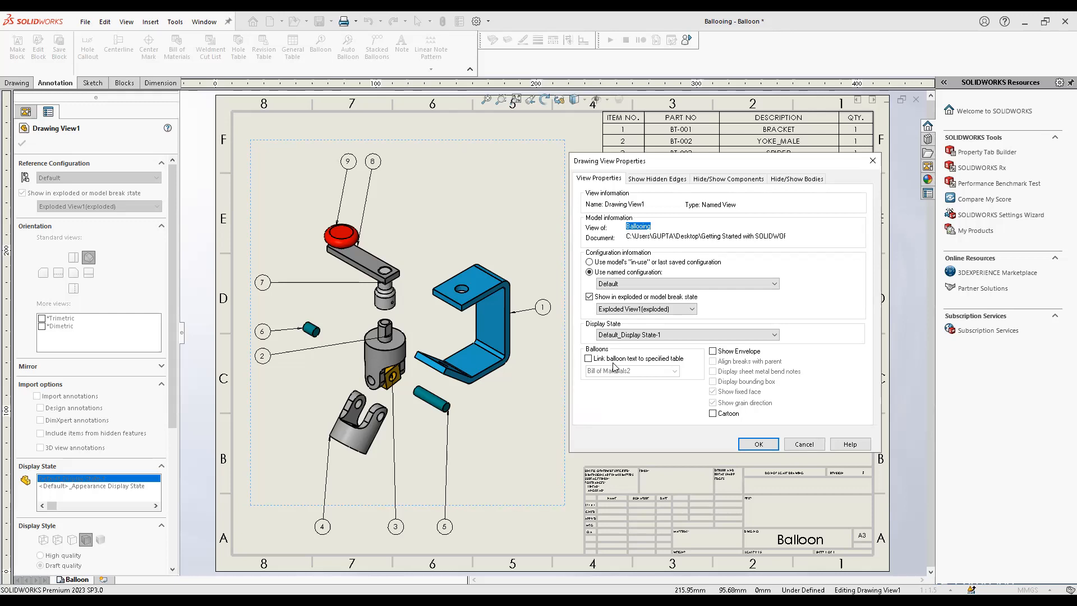
pyautogui.click(625, 359)
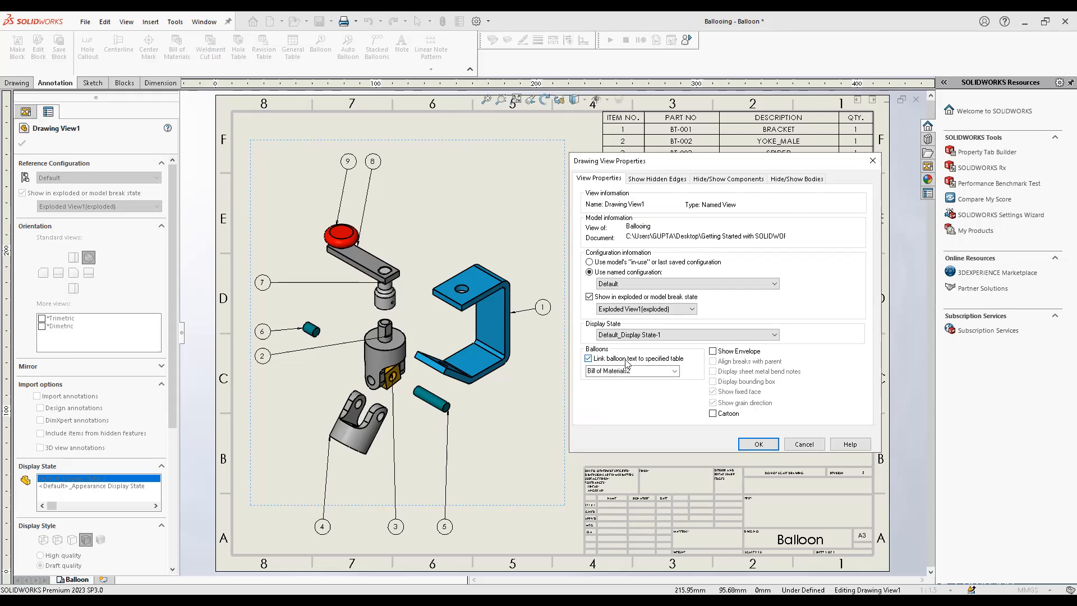
pyautogui.click(676, 372)
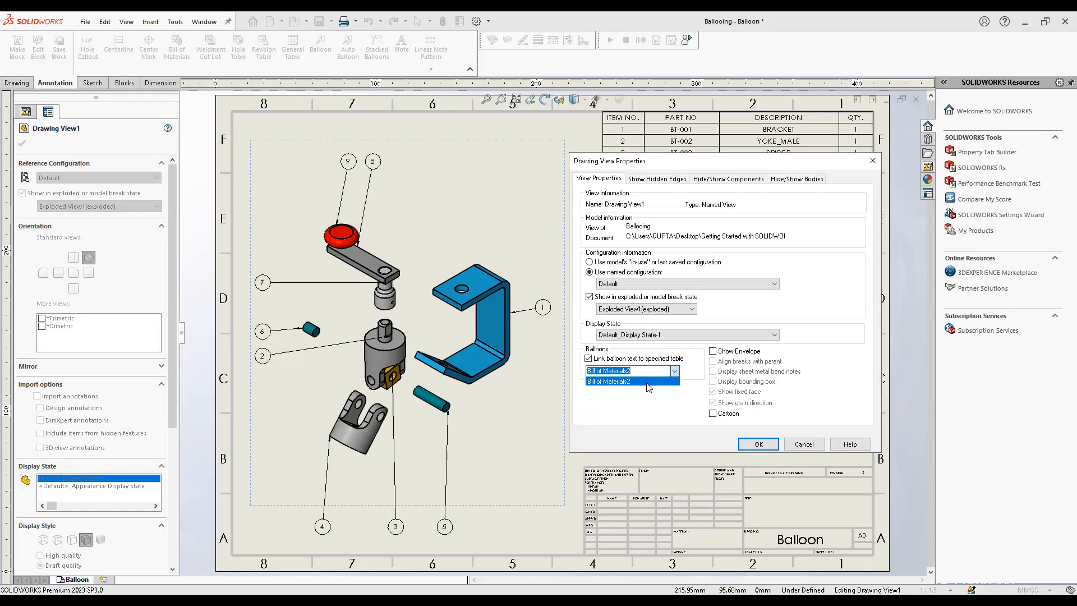
# Choose Bill of Materials2 as the table that the exploded view's balloon text is linked to
pyautogui.click(646, 382)
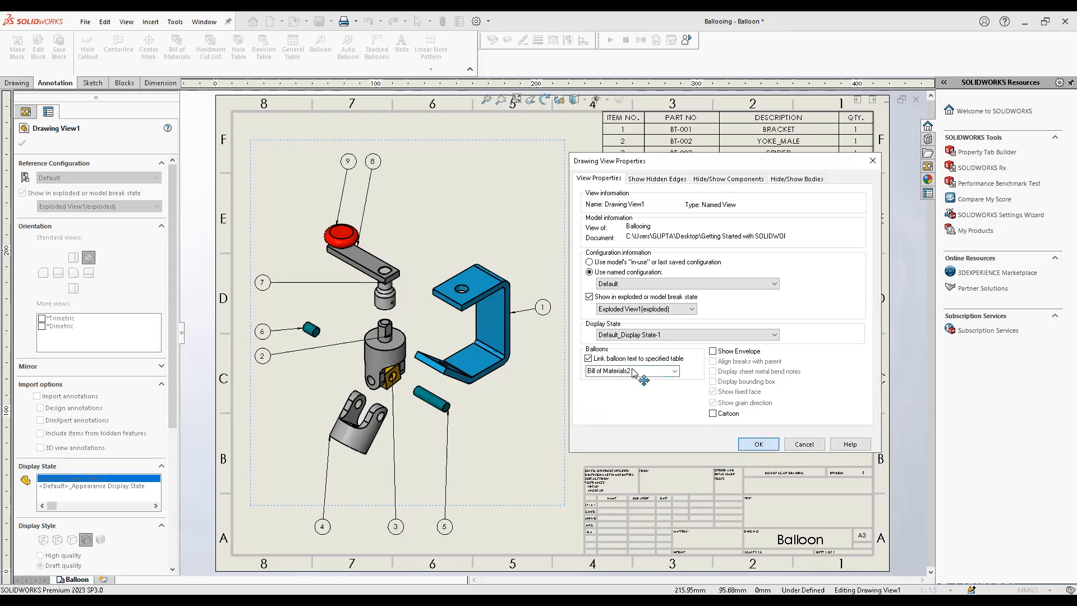
# Insert a top-level-only bill of materials for the assembled view with the bom-standard template, placing it just below the drawing sheet
pyautogui.click(651, 332)
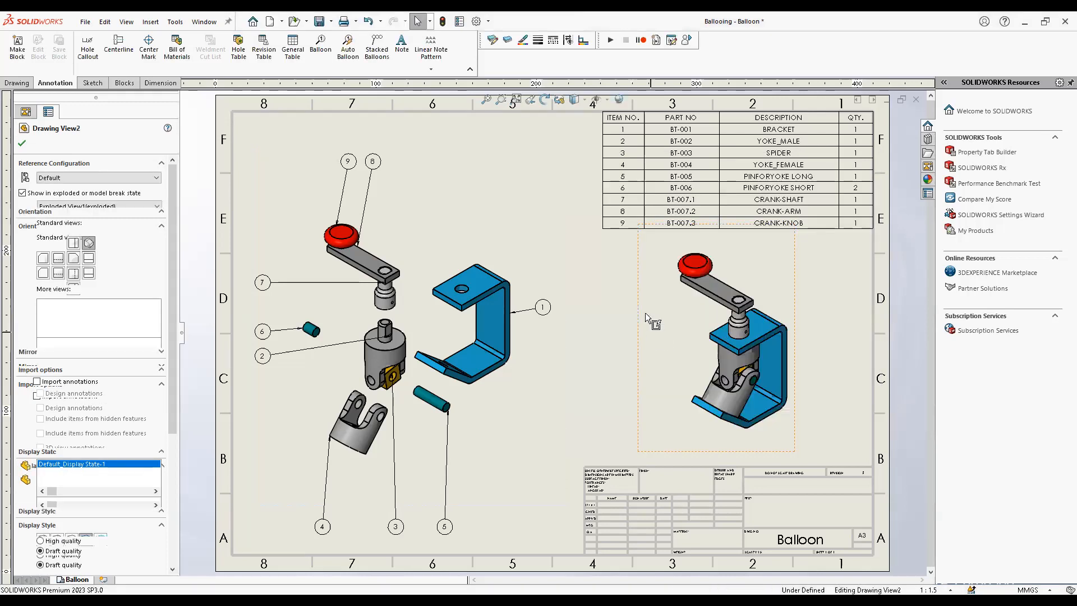
pyautogui.click(177, 48)
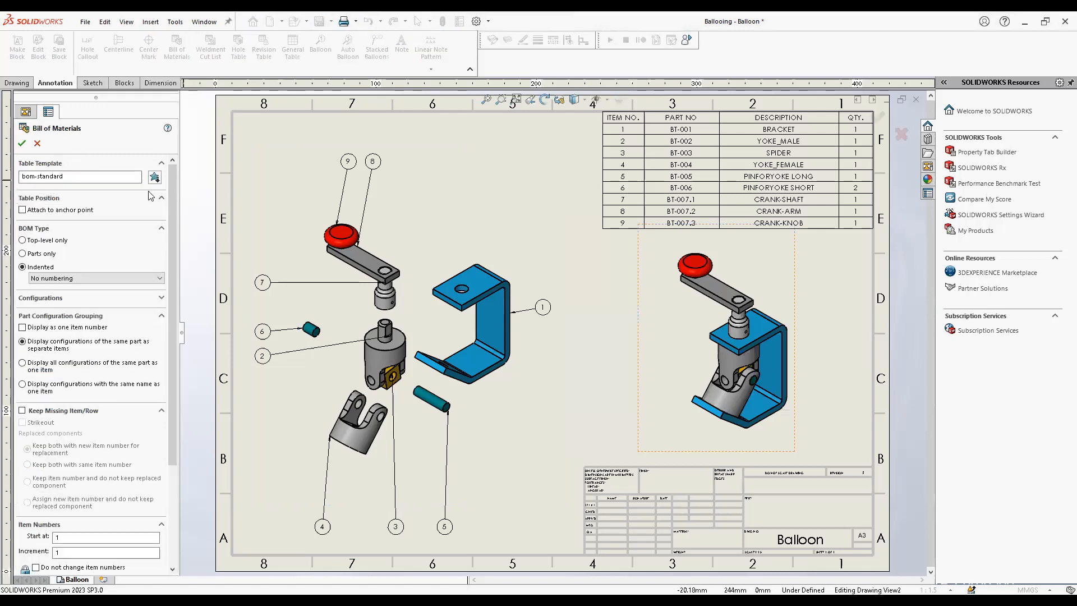
pyautogui.click(22, 240)
pyautogui.click(22, 144)
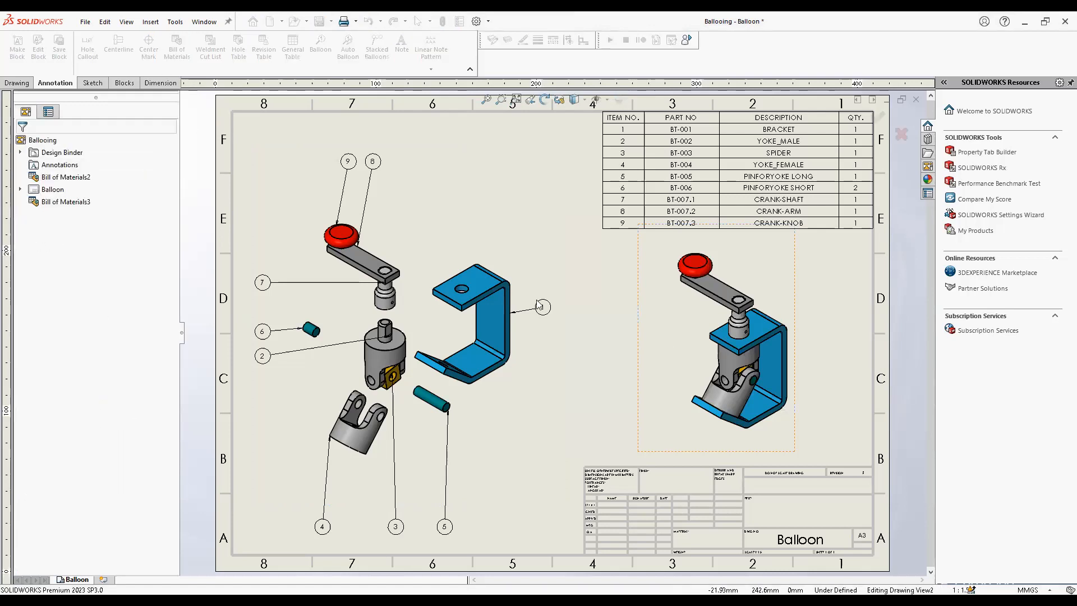
pyautogui.moveTo(541, 307); pyautogui.dragTo(459, 153, button='middle')
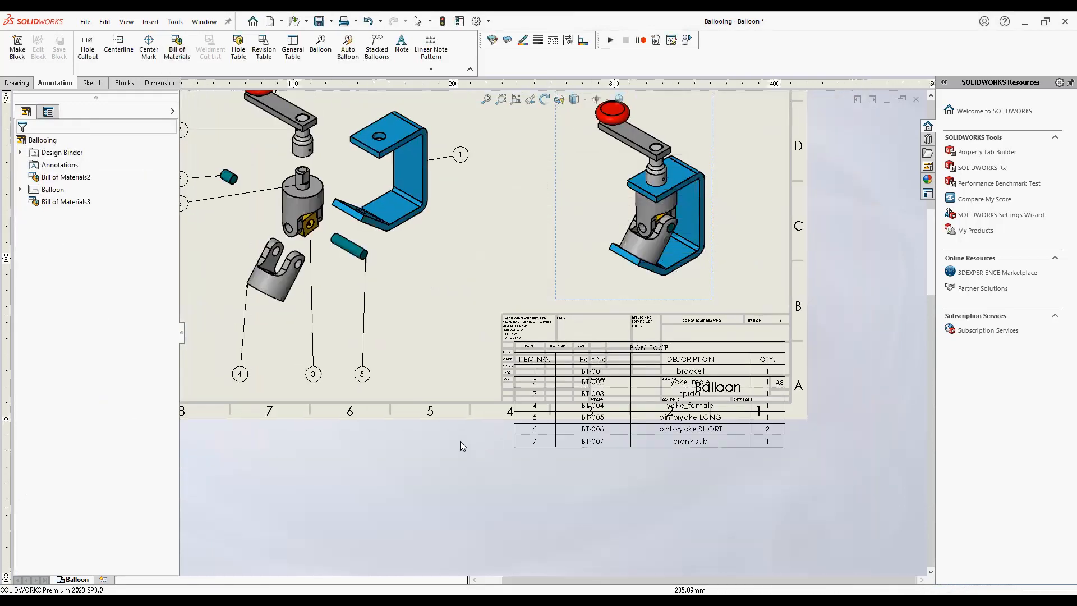
pyautogui.click(490, 416)
pyautogui.scroll(3, 483, 303)
pyautogui.scroll(-1, 488, 310)
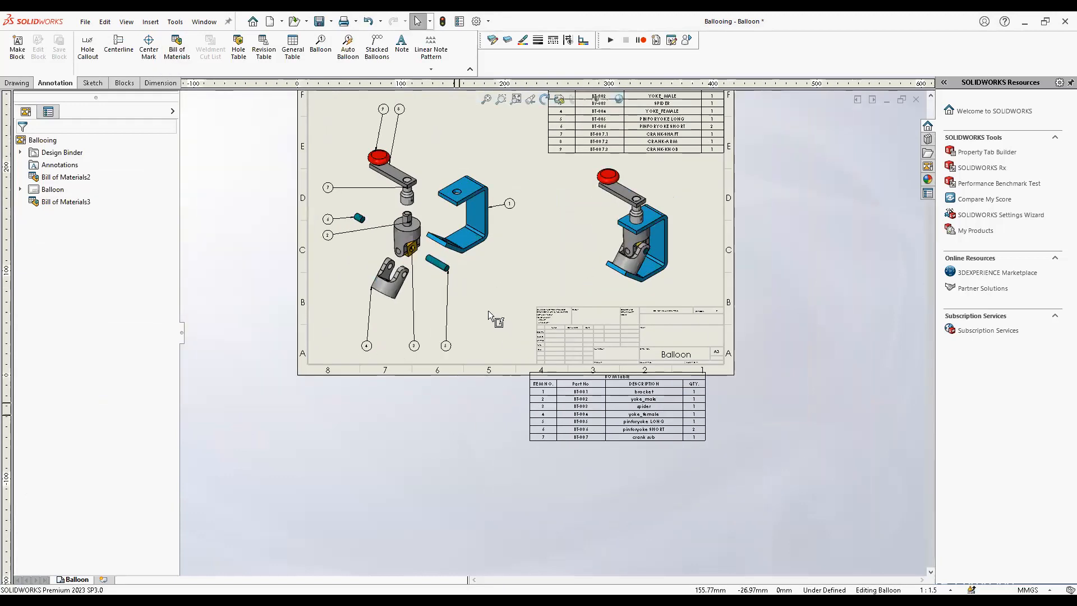
# Link the exploded view's balloon text to Bill of Materials3 in the drawing view properties
pyautogui.moveTo(450, 257); pyautogui.dragTo(475, 310, button='middle')
pyautogui.scroll(-4, 476, 310)
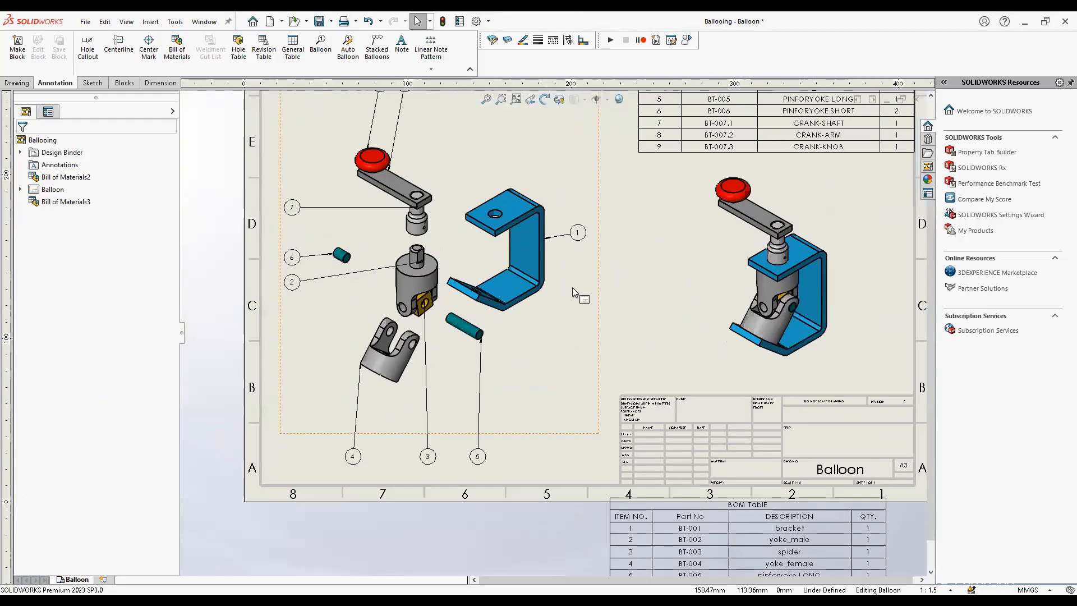
pyautogui.scroll(2, 546, 295)
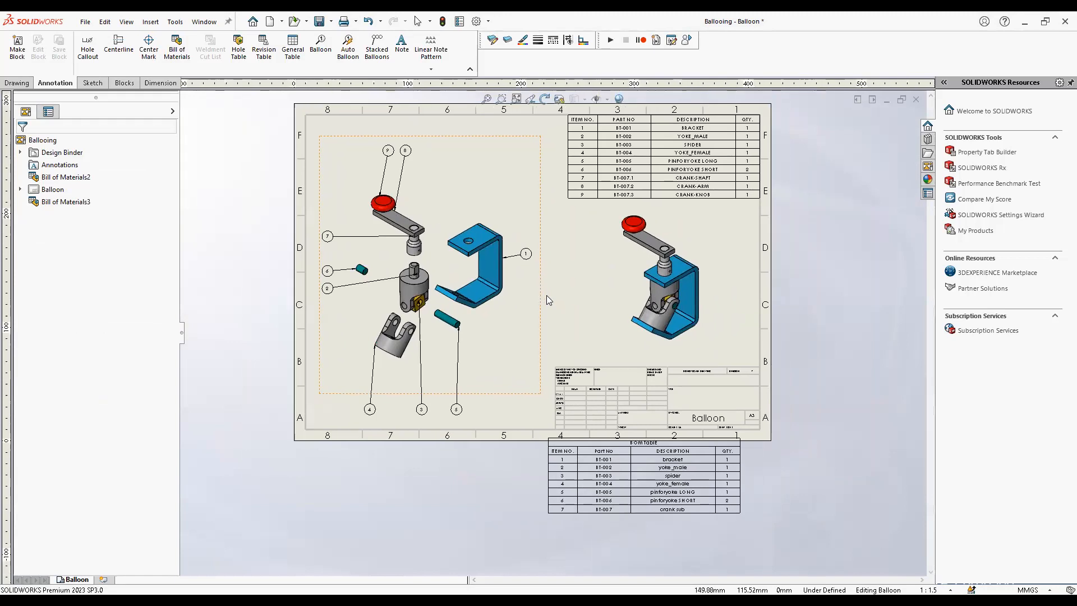
pyautogui.scroll(-1, 547, 295)
pyautogui.rightClick(546, 295)
pyautogui.click(677, 364)
pyautogui.click(675, 371)
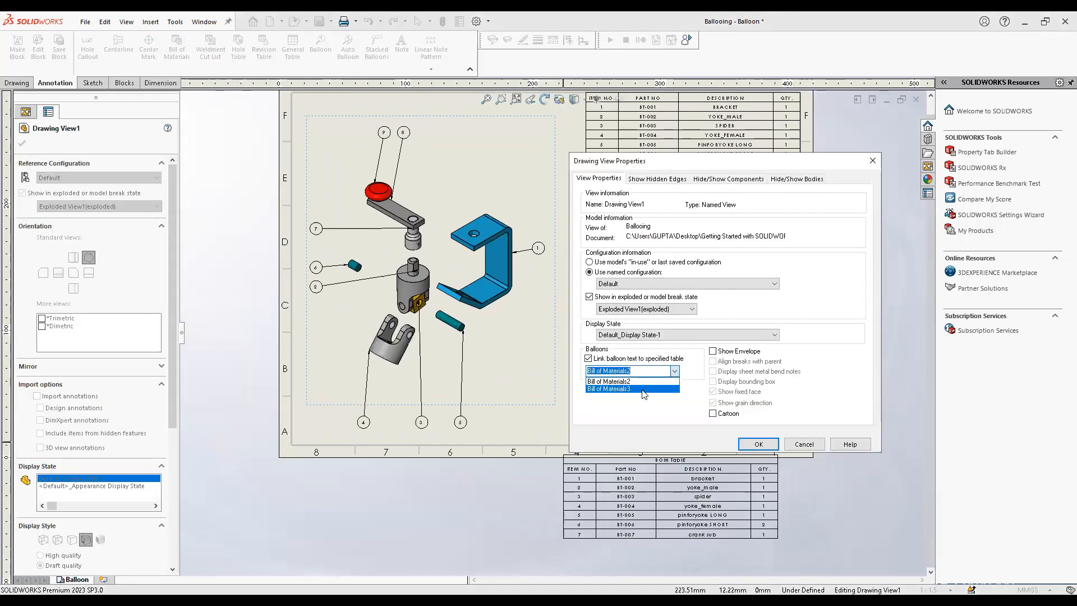
pyautogui.click(644, 388)
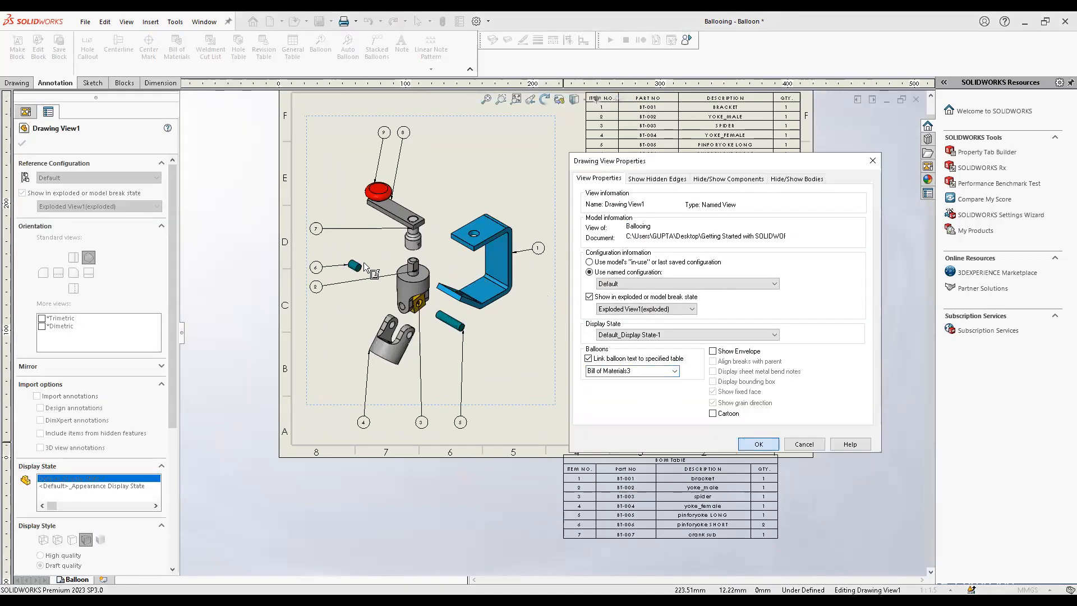
pyautogui.click(759, 444)
# Compare the exploded view's balloon numbers with the item numbers in the top-level BOM table below the sheet
pyautogui.scroll(-1, 303, 240)
pyautogui.moveTo(428, 231)
pyautogui.mouseDown(button='middle')
pyautogui.moveTo(428, 298)
pyautogui.moveTo(411, 334)
pyautogui.mouseUp(button='middle')
pyautogui.scroll(-1, 419, 244)
pyautogui.scroll(-1, 391, 332)
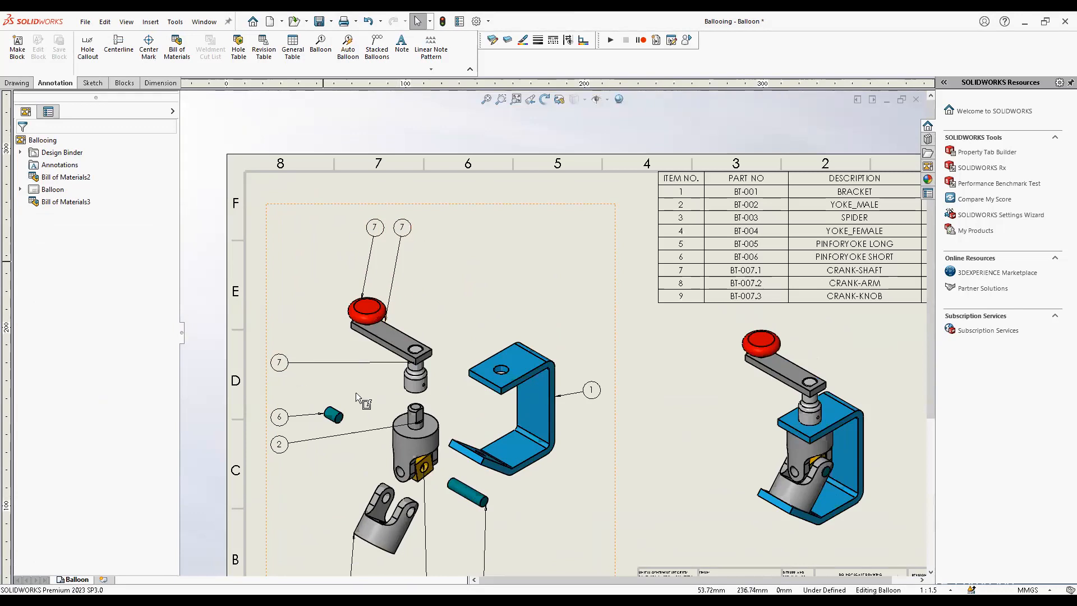
pyautogui.moveTo(624, 428); pyautogui.dragTo(420, 116, button='middle')
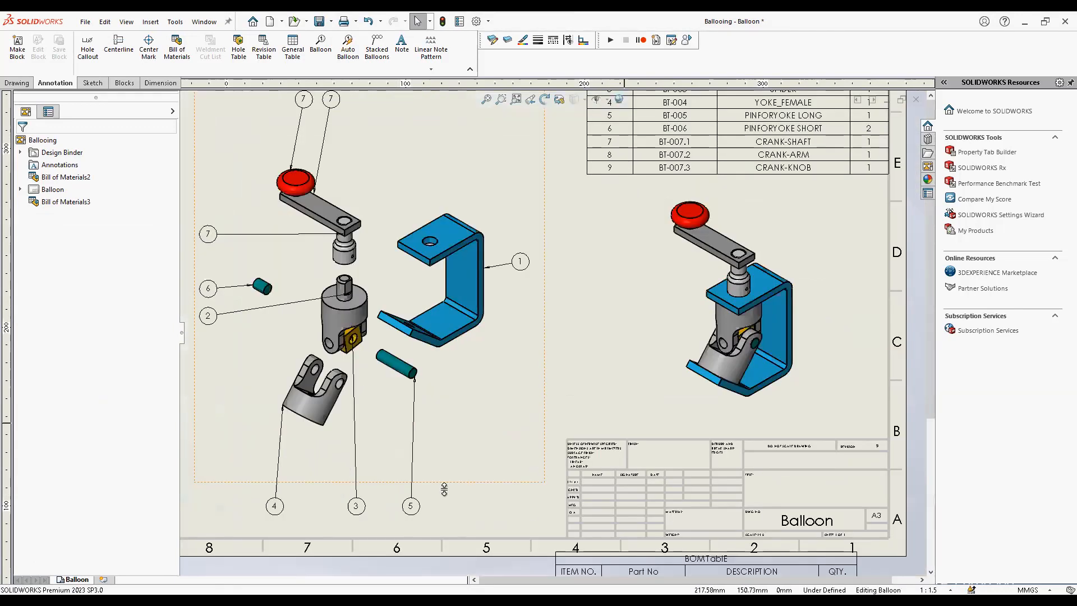
pyautogui.click(618, 489)
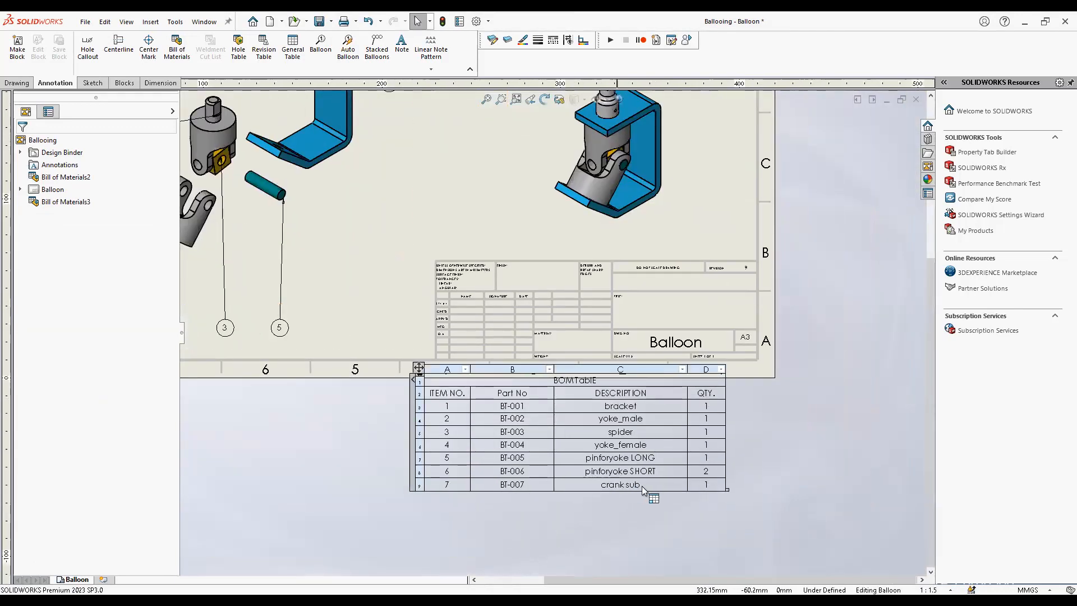
pyautogui.moveTo(370, 226); pyautogui.dragTo(586, 422, button='middle')
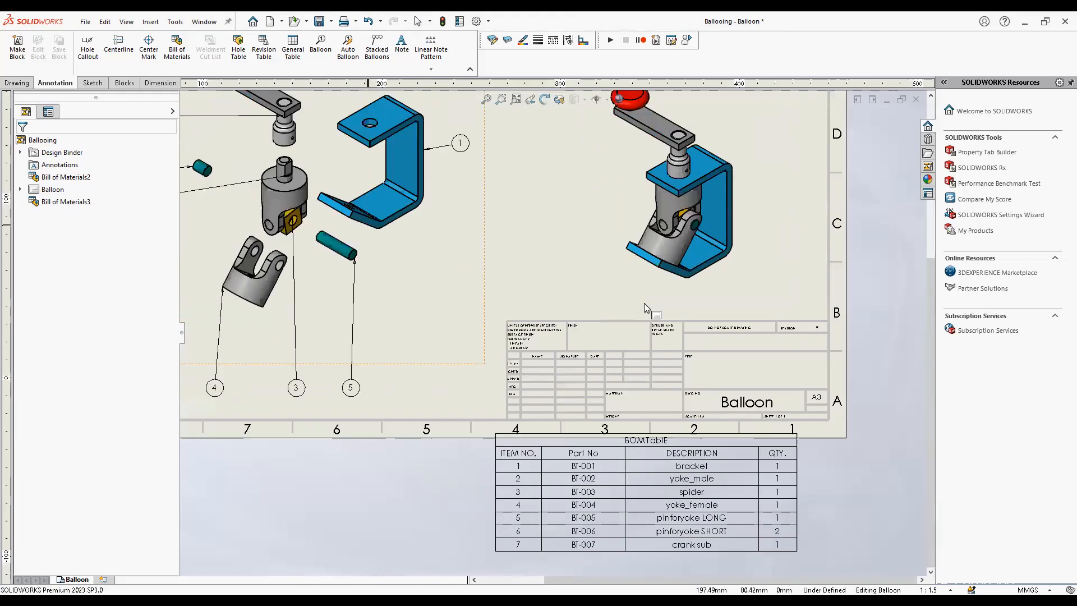
pyautogui.moveTo(558, 260); pyautogui.dragTo(624, 322, button='middle')
pyautogui.click(587, 320)
pyautogui.press('f')
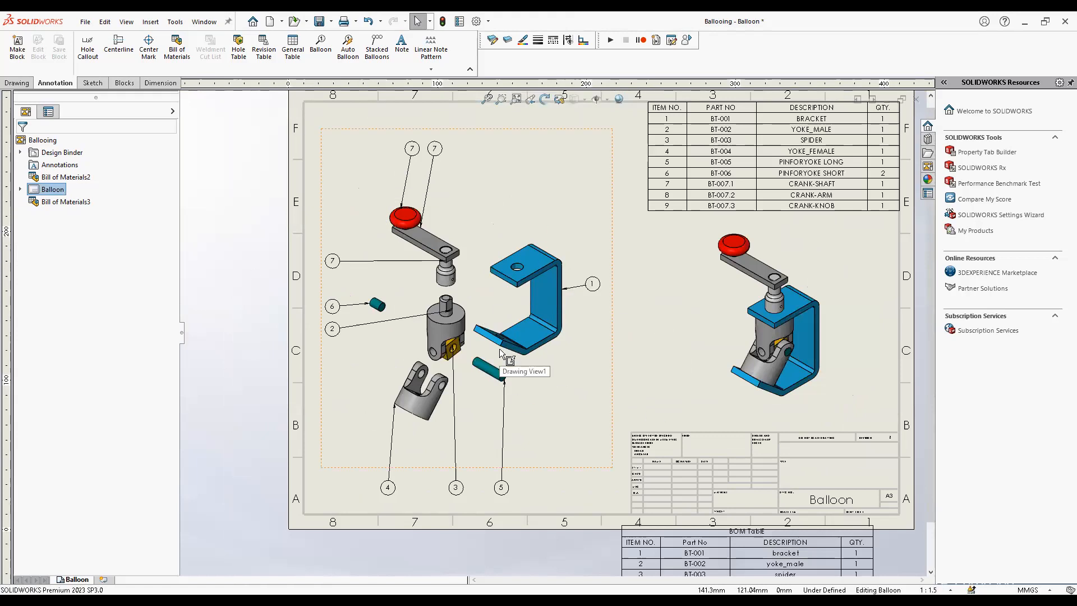
# Link the exploded view's balloon text back to Bill of Materials2 in the drawing view properties
pyautogui.click(514, 203)
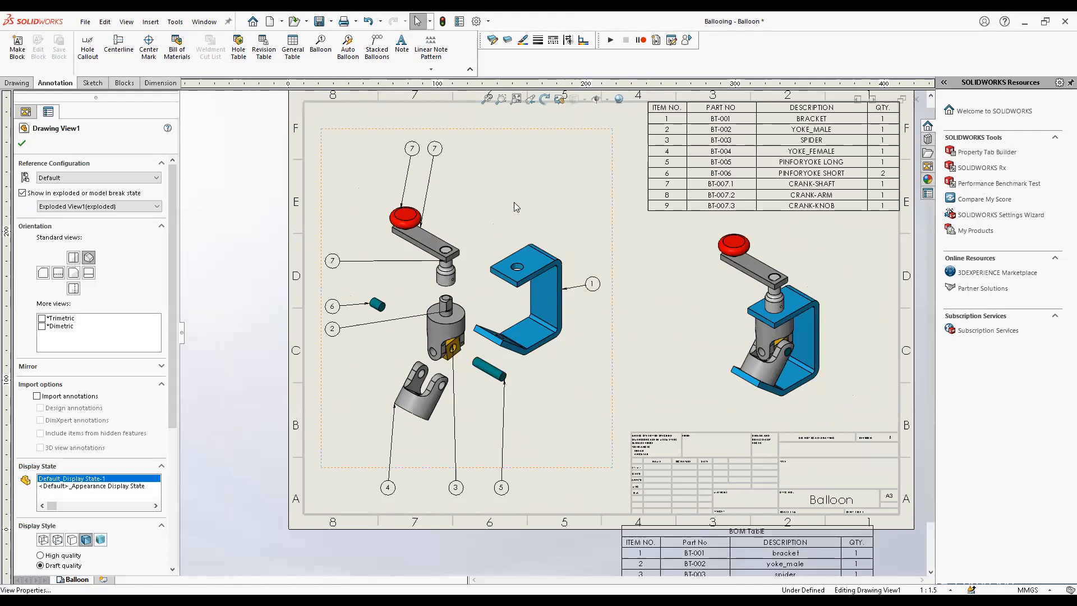
pyautogui.click(651, 358)
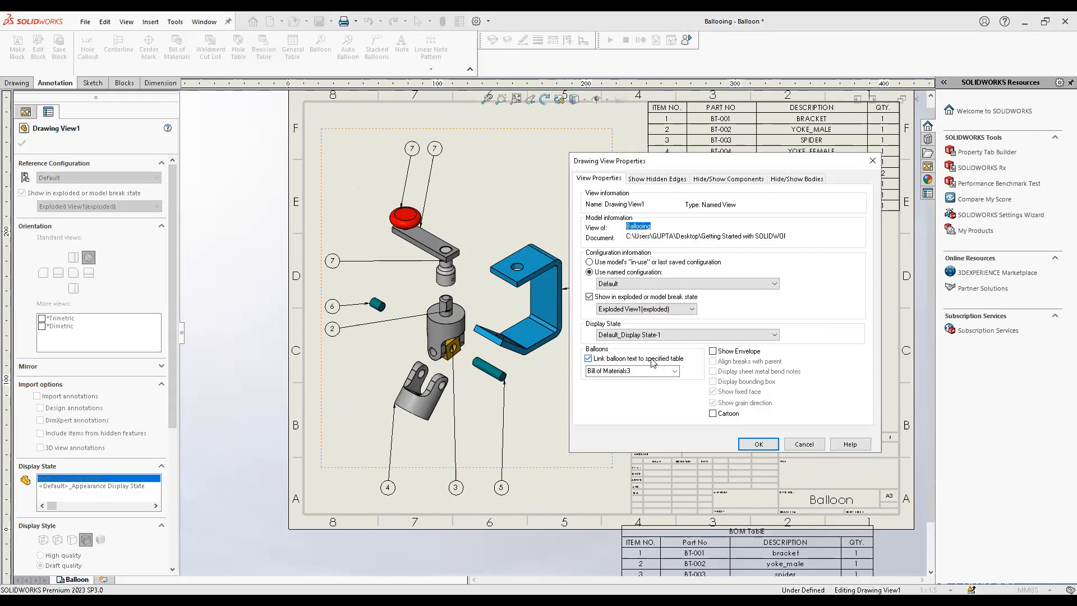
pyautogui.click(674, 372)
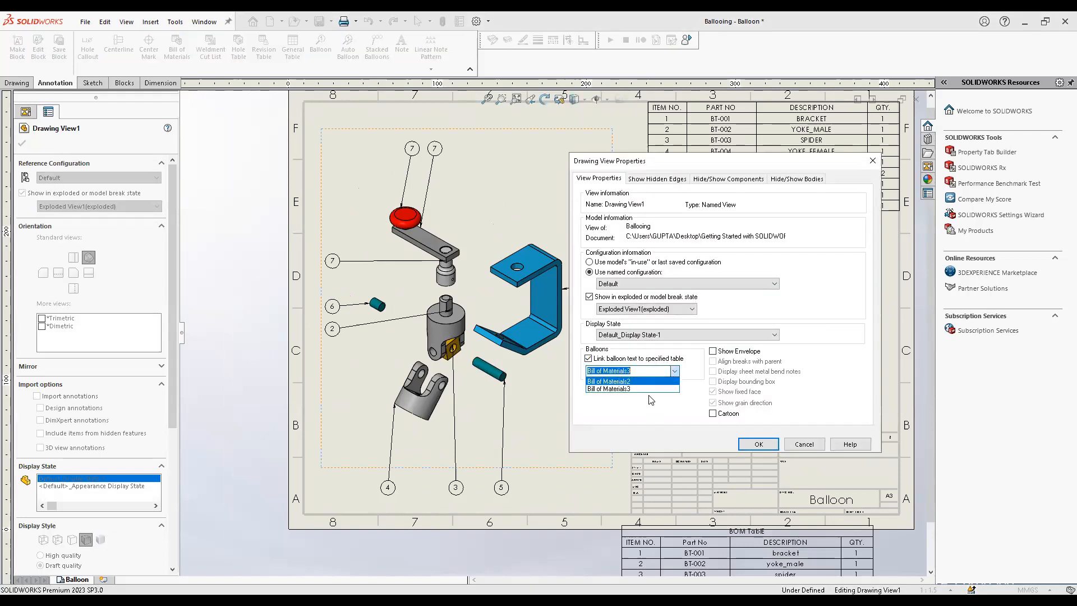
pyautogui.click(644, 382)
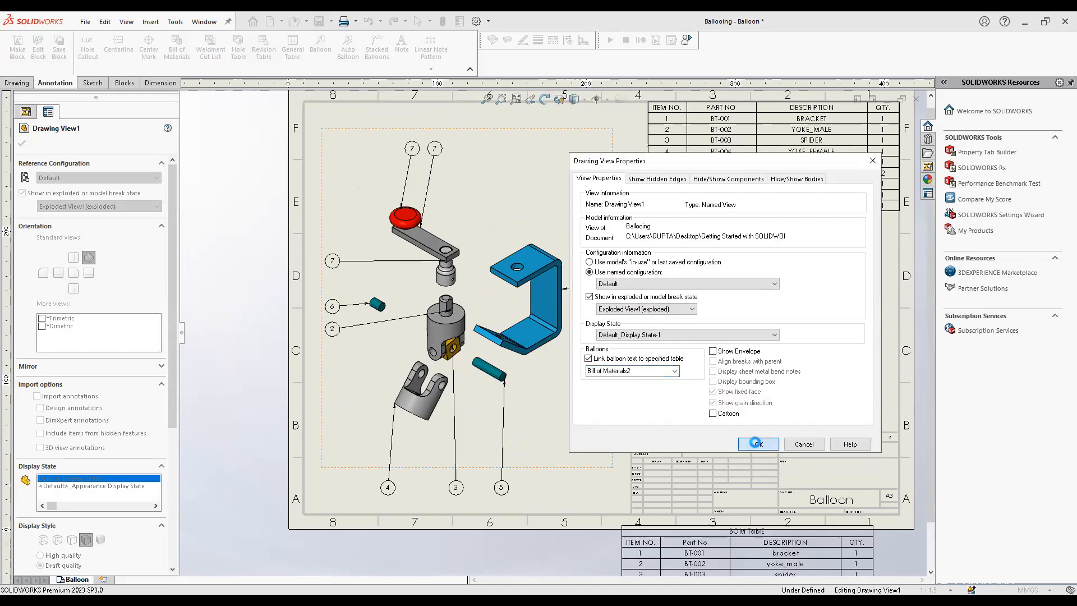
pyautogui.click(758, 445)
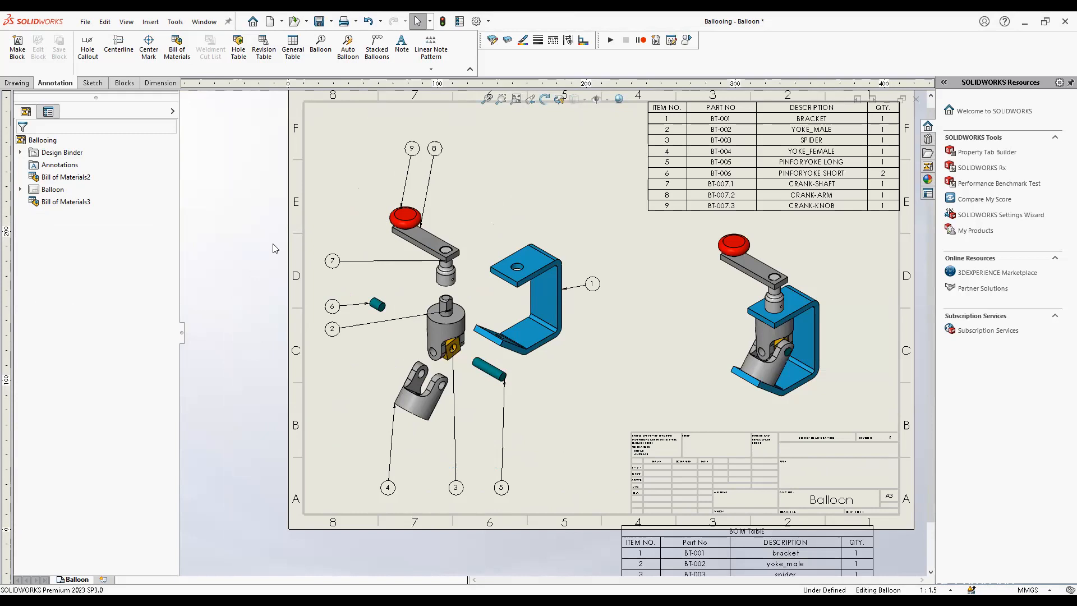
# Delete the crank shaft, crank arm and crank knob balloons (7, 8 and 9) from the exploded view
pyautogui.click(329, 263)
pyautogui.press('Delete')
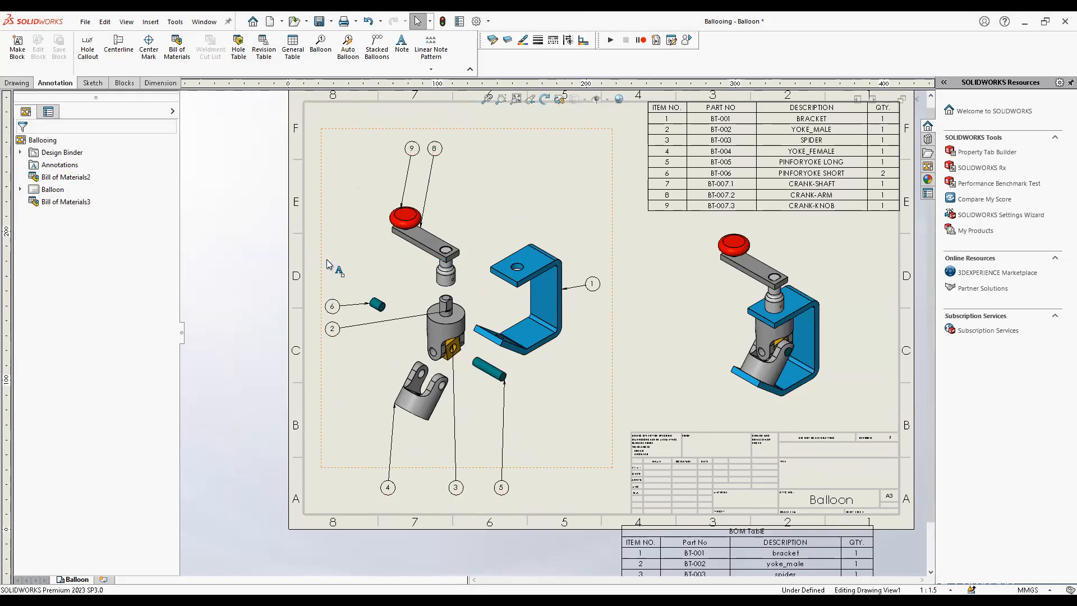
pyautogui.click(436, 149)
pyautogui.press('Delete')
pyautogui.click(413, 148)
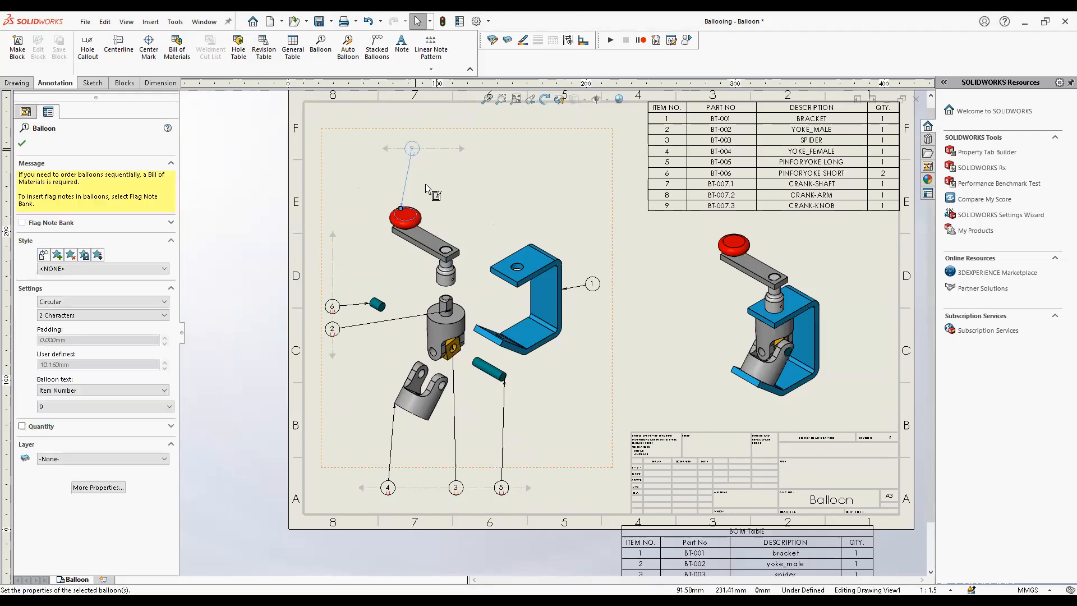
pyautogui.press('Delete')
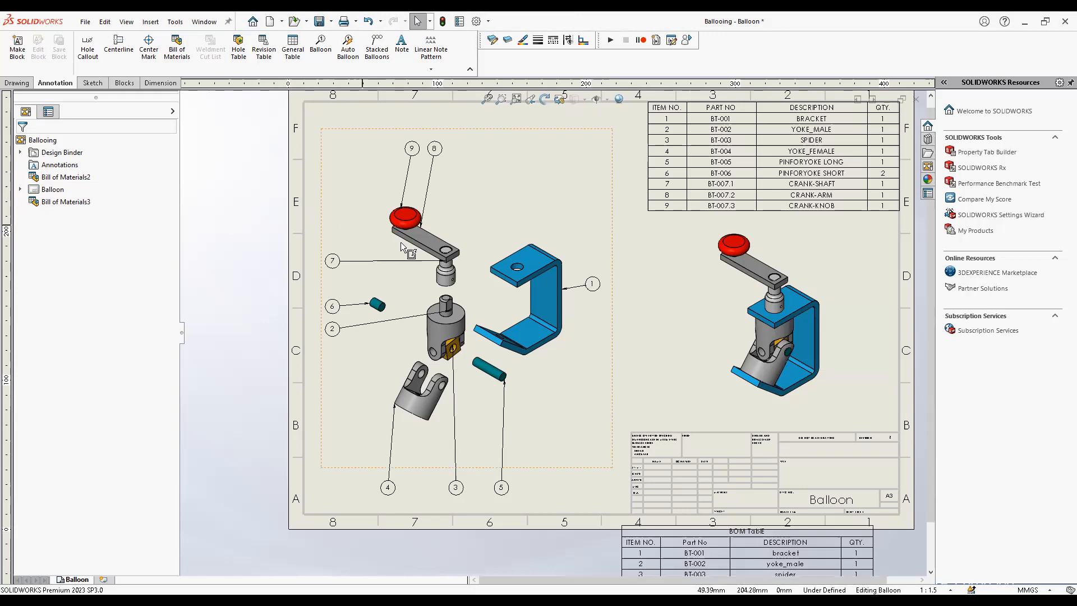
# Attach a stacked balloon to the crank arm in the exploded view and add the red knob and crank shaft to the stack
pyautogui.scroll(3, 446, 268)
pyautogui.moveTo(514, 342); pyautogui.dragTo(487, 352, button='middle')
pyautogui.moveTo(537, 243)
pyautogui.mouseDown(button='middle')
pyautogui.moveTo(515, 250)
pyautogui.moveTo(488, 303)
pyautogui.mouseUp(button='middle')
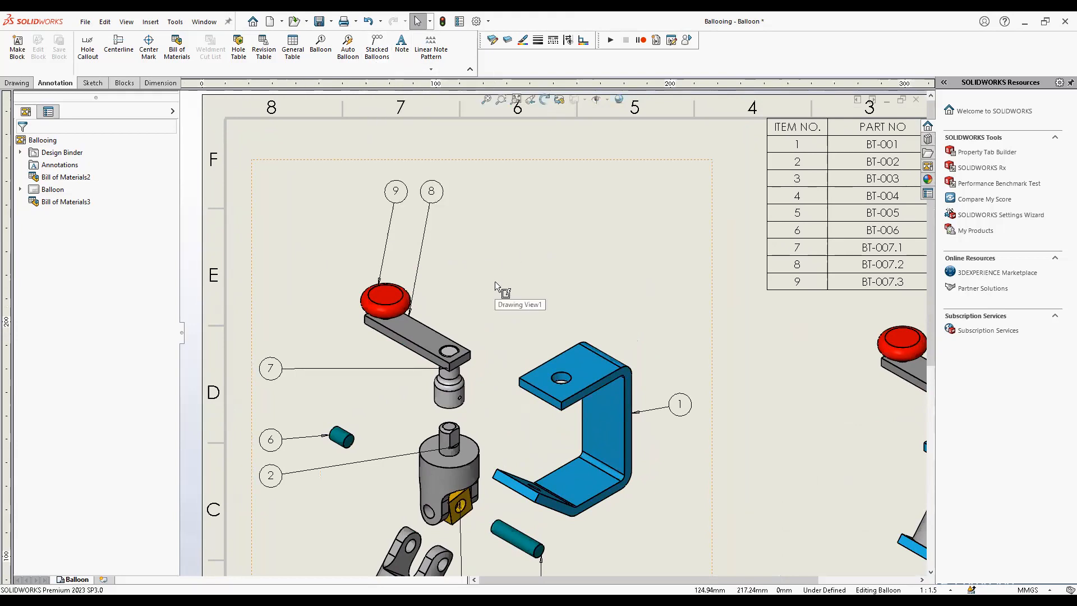
pyautogui.click(377, 45)
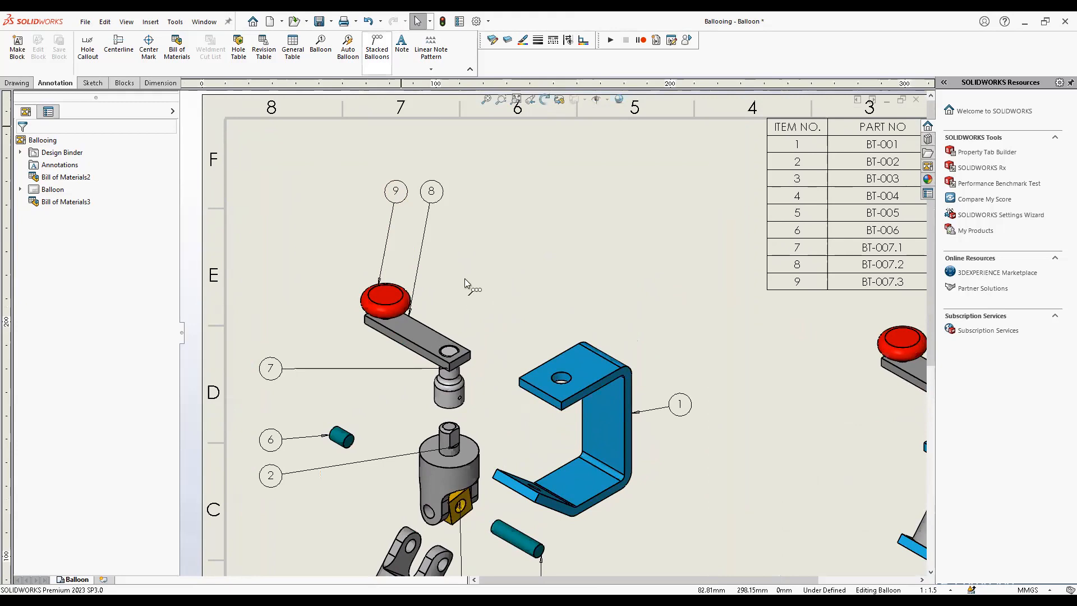
pyautogui.click(500, 251)
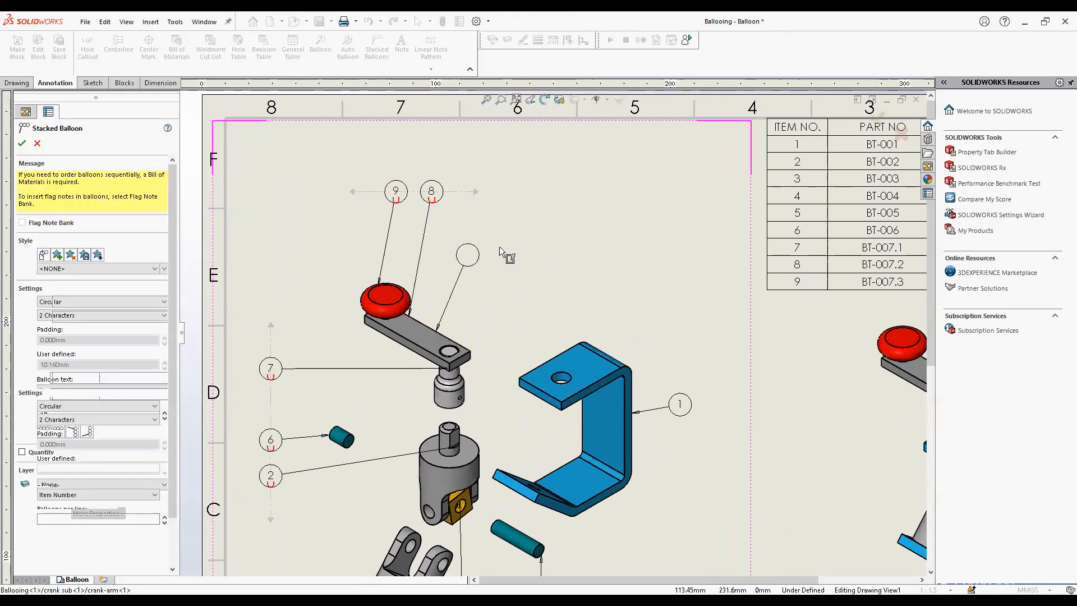
pyautogui.click(386, 296)
pyautogui.click(452, 399)
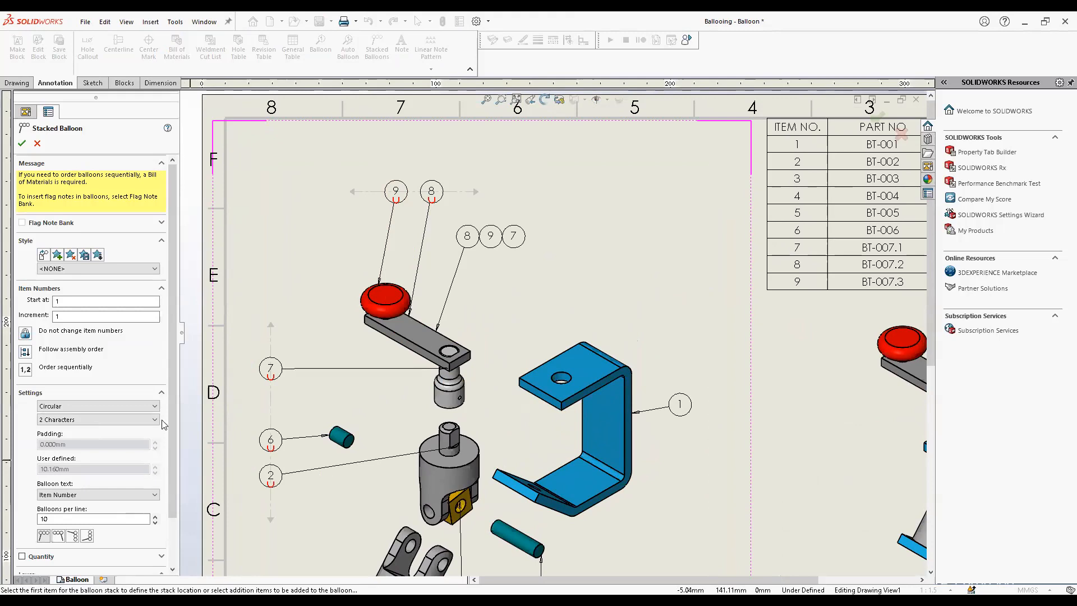
# Try ordering the item numbers sequentially from the stacked balloon and check the renumbered BOM table
pyautogui.click(26, 370)
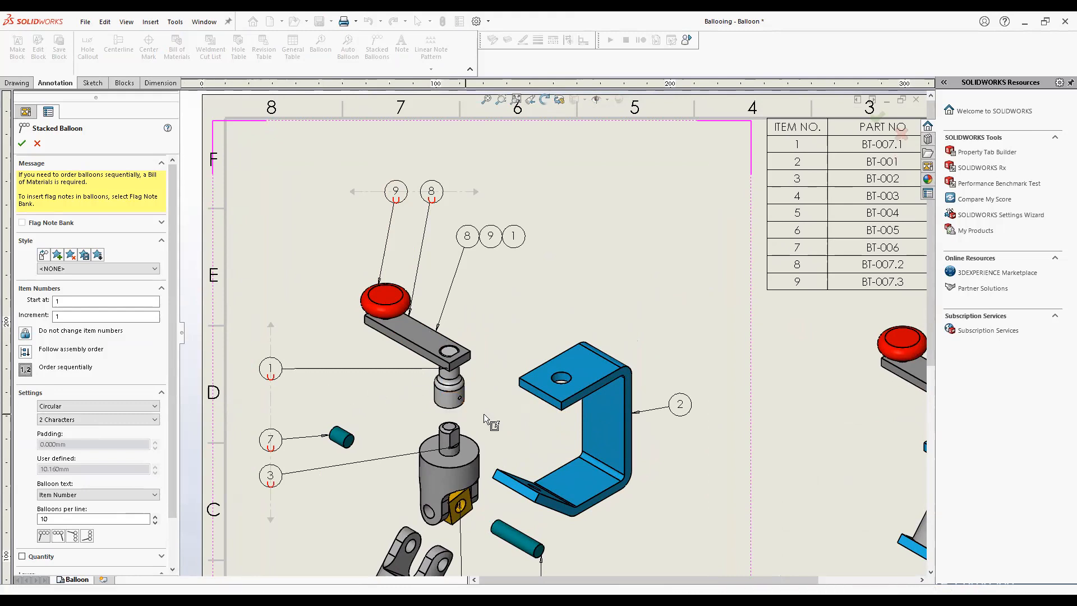
pyautogui.moveTo(535, 402); pyautogui.dragTo(390, 426, button='middle')
pyautogui.moveTo(673, 217); pyautogui.dragTo(536, 239, button='middle')
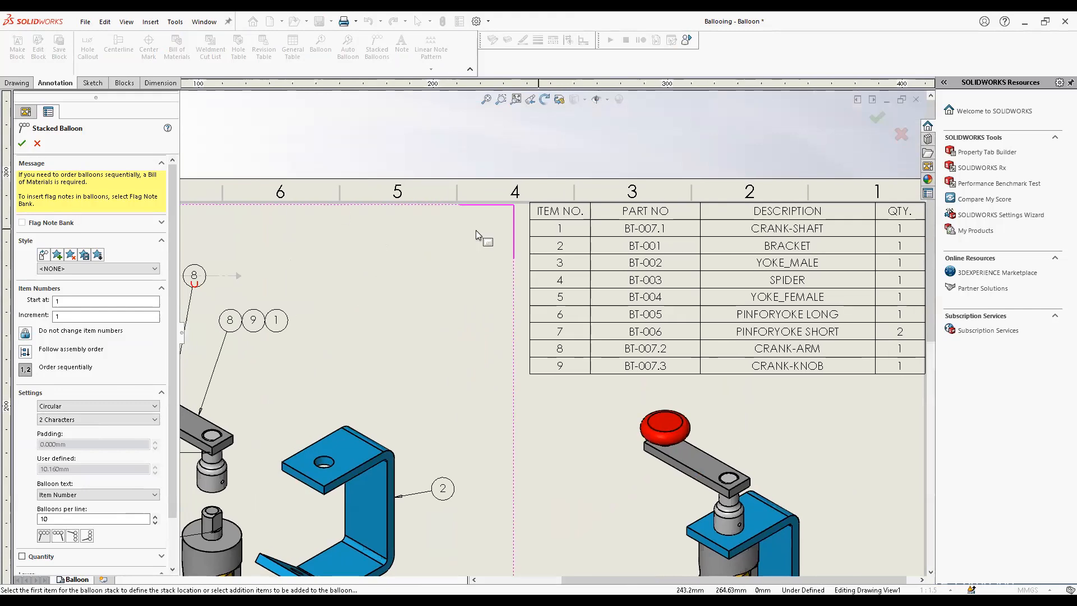
pyautogui.press('Escape')
pyautogui.moveTo(526, 316); pyautogui.dragTo(527, 334)
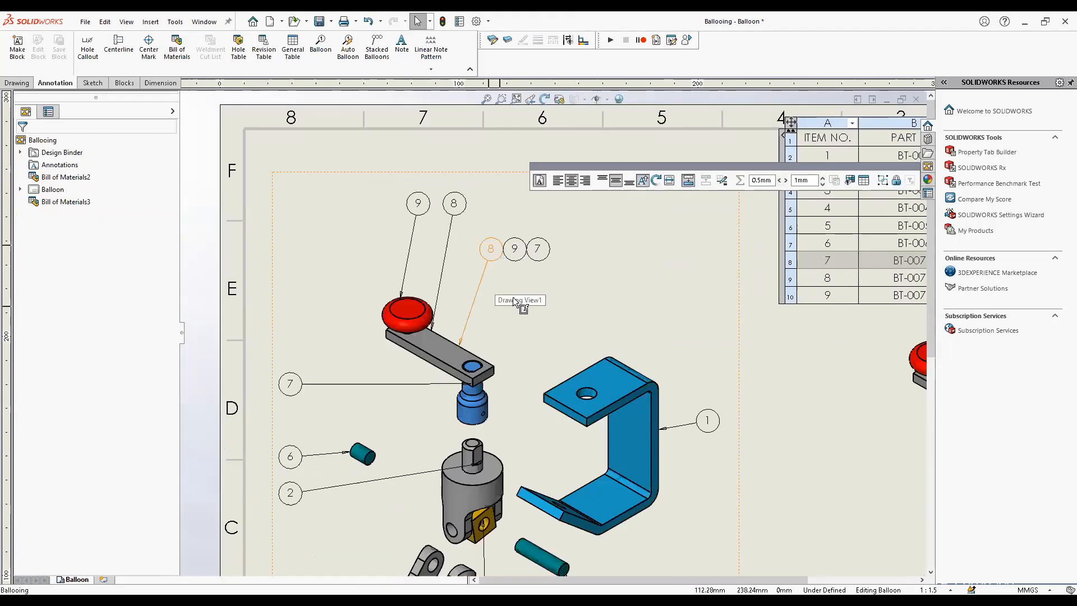
# Try the stacking directions for the crank's stacked balloon, set it to stack upward, and move it farther from the crank arm
pyautogui.click(515, 253)
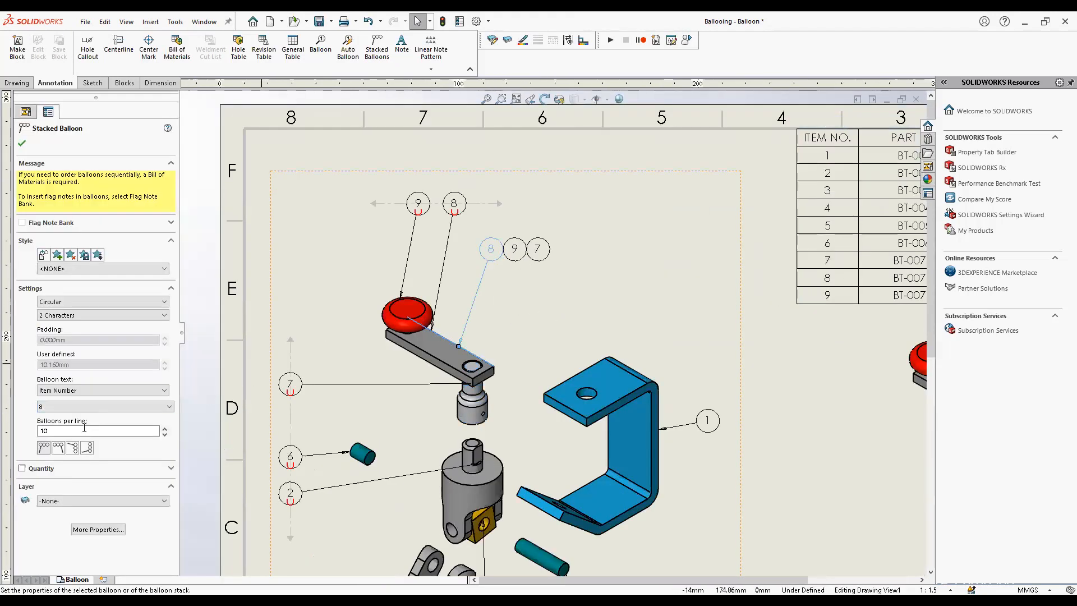
pyautogui.click(59, 448)
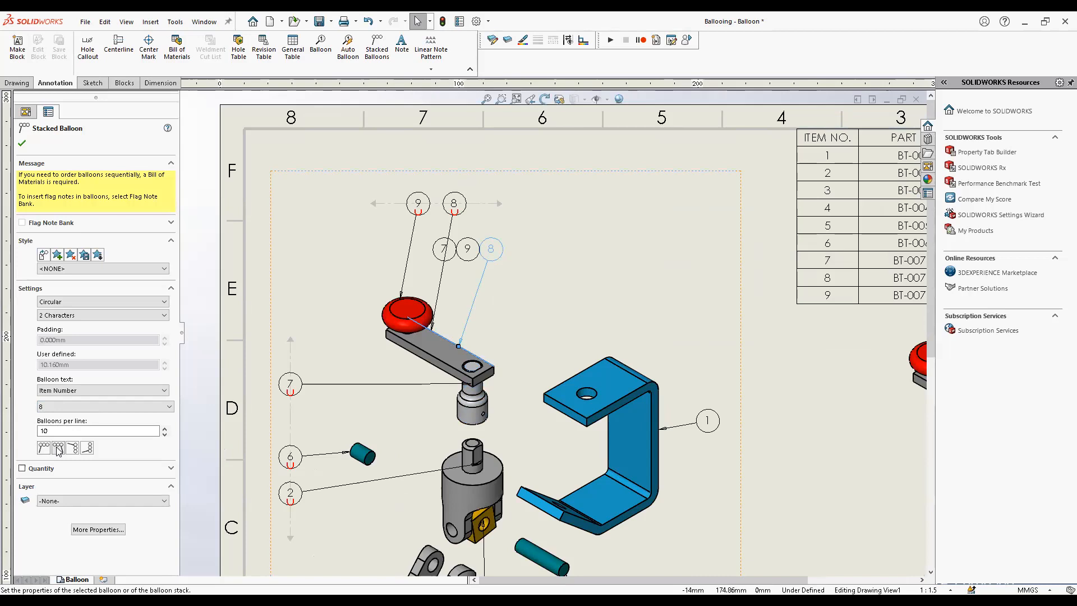
pyautogui.click(72, 448)
pyautogui.click(87, 448)
pyautogui.moveTo(492, 230); pyautogui.dragTo(537, 253)
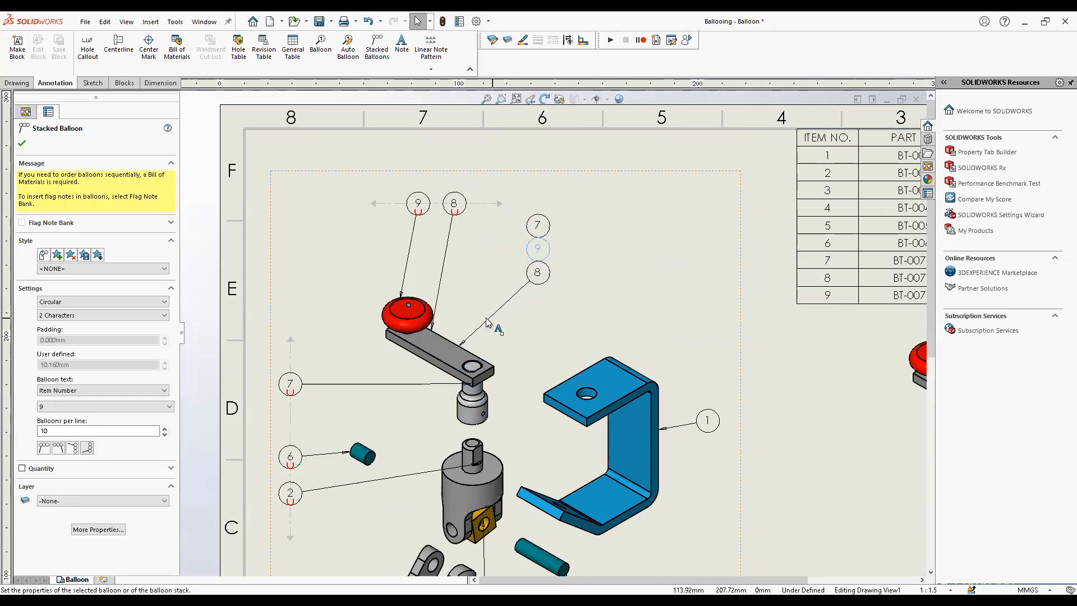
pyautogui.click(41, 469)
pyautogui.click(600, 248)
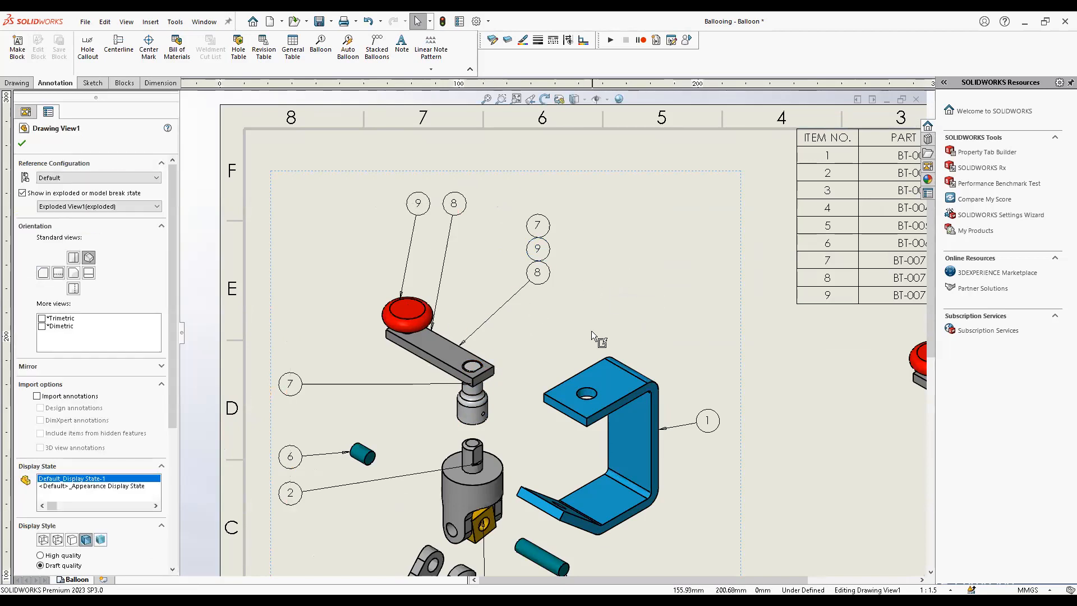
# Delete balloon 7 from the top of the crank's stacked balloon
pyautogui.click(543, 232)
pyautogui.press('Delete')
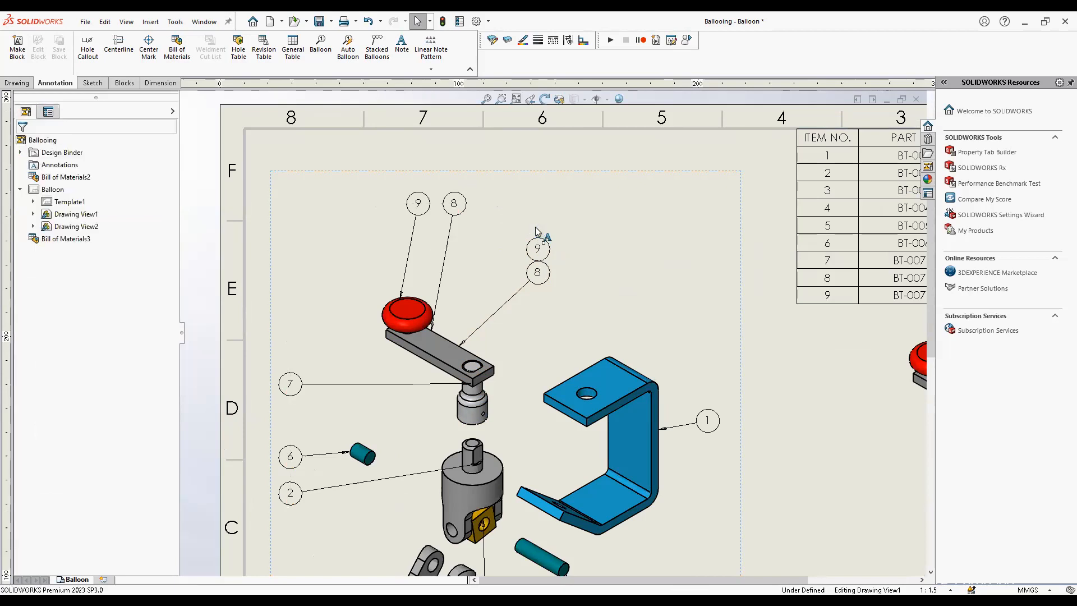
# Restore the deleted balloon 7 in the crank's stack and add the crank arm and crank shaft to the red knob's balloon as a stack
pyautogui.hotkey('ctrl', 'z')
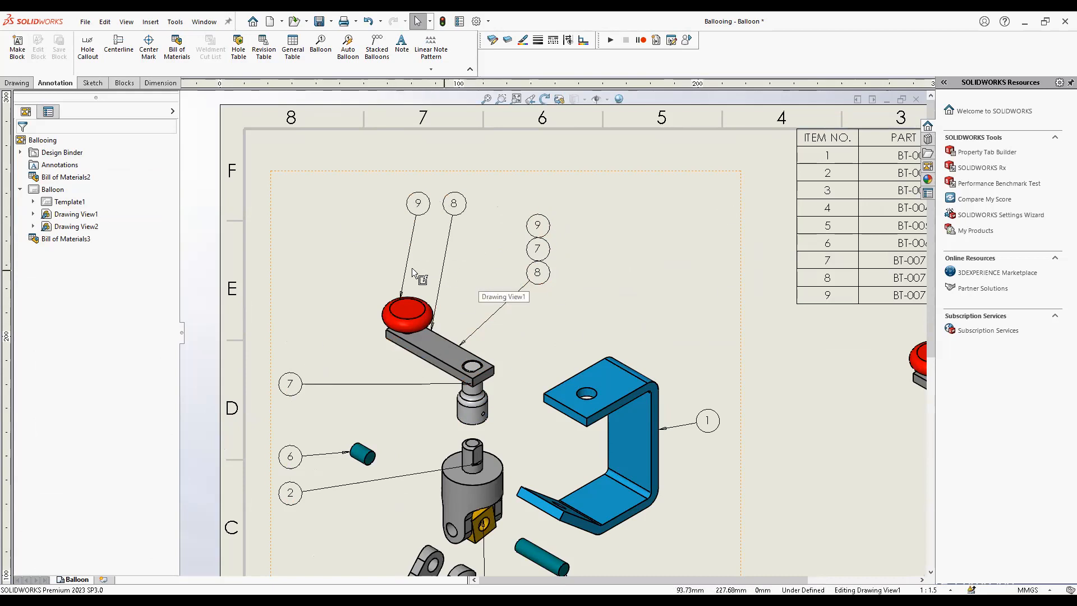
pyautogui.click(417, 209)
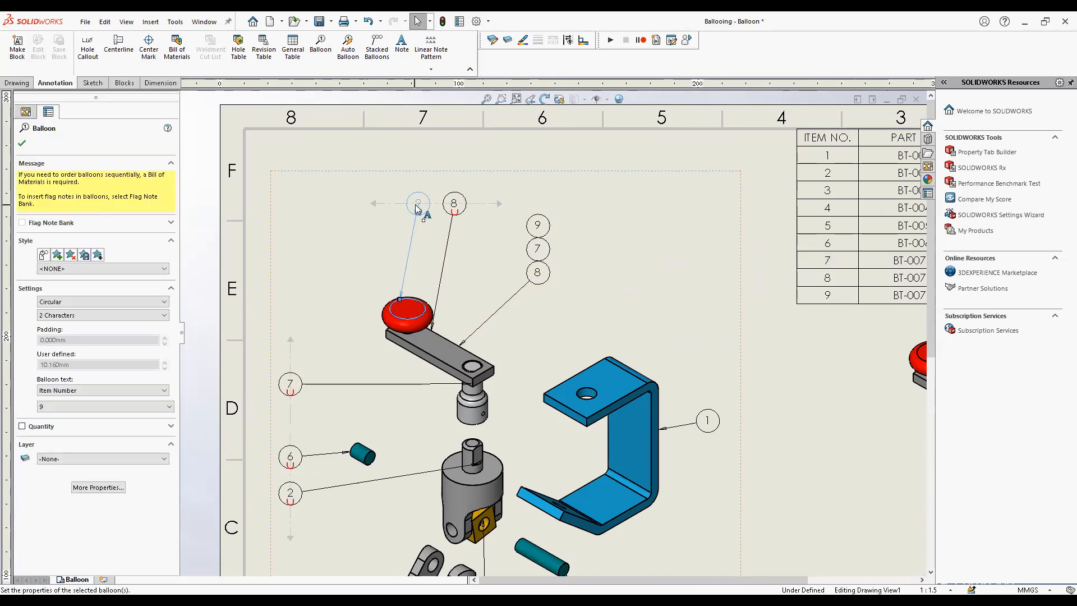
pyautogui.rightClick(418, 208)
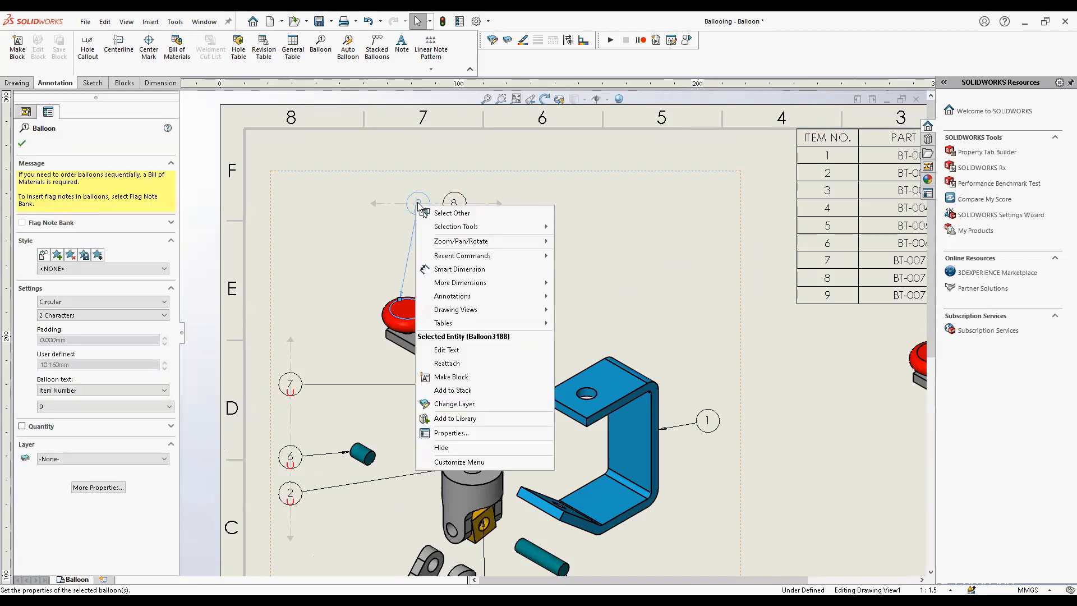
pyautogui.click(469, 391)
pyautogui.click(471, 404)
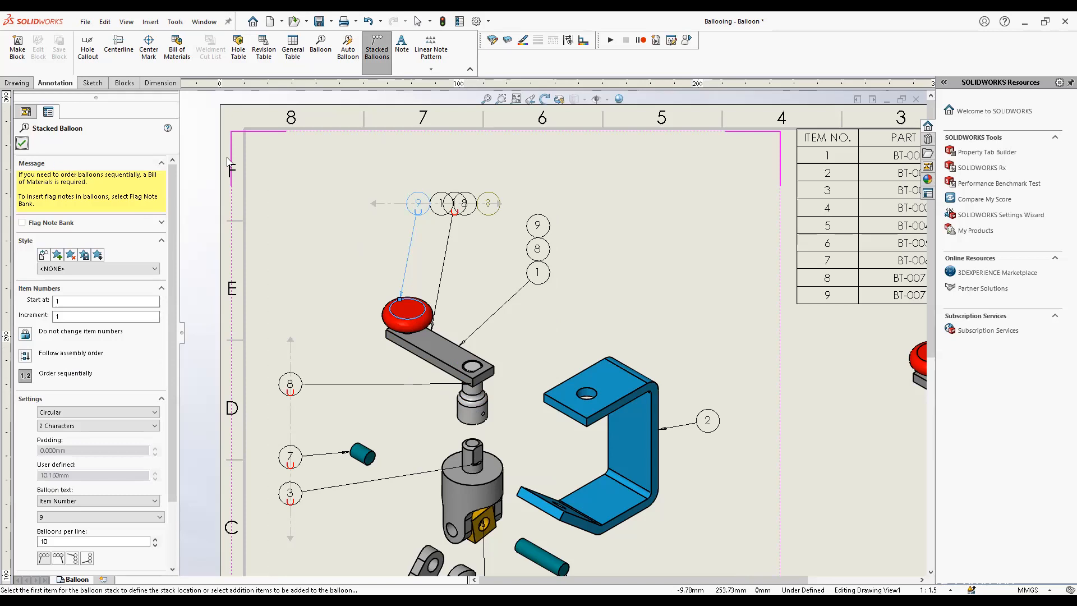
pyautogui.click(22, 143)
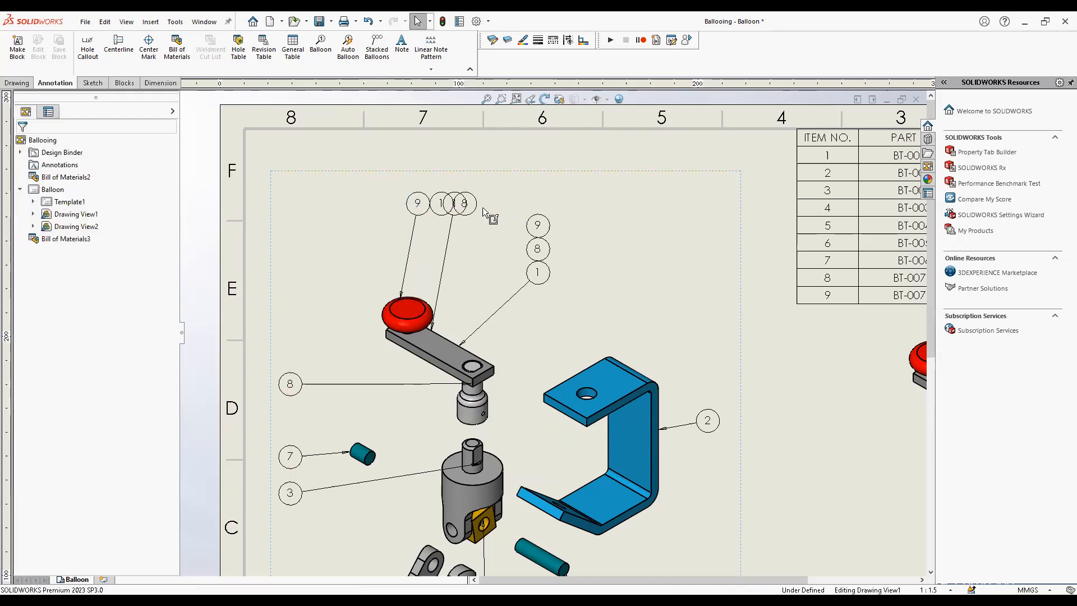
# Delete the crank shaft's balloon from the red knob's stack and check the item order in the BOM table
pyautogui.click(476, 210)
pyautogui.press('Delete')
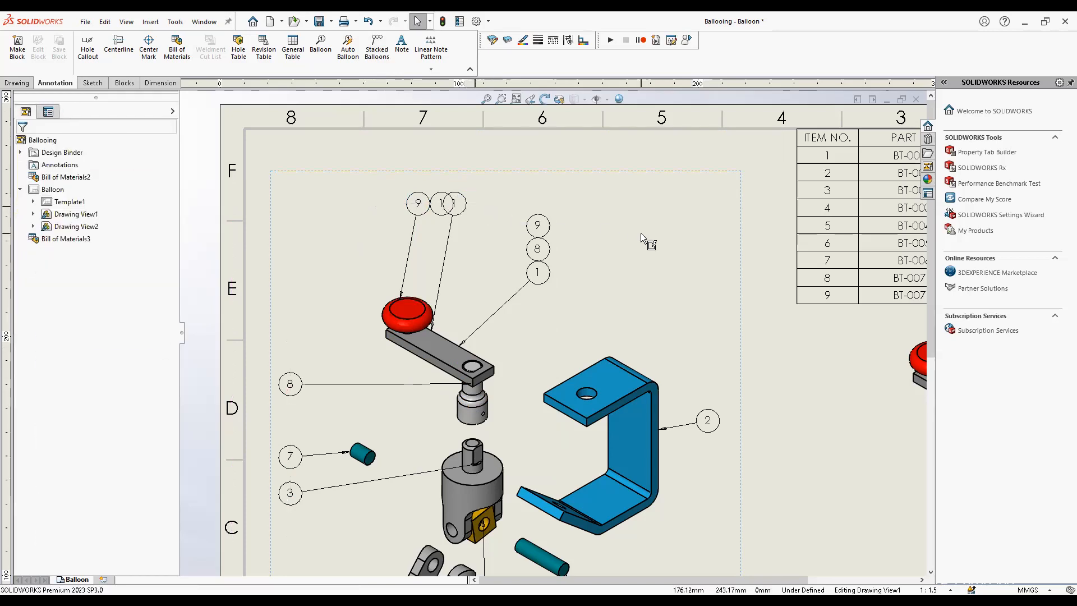
pyautogui.moveTo(515, 261); pyautogui.dragTo(476, 253, button='middle')
pyautogui.moveTo(790, 165); pyautogui.dragTo(665, 191, button='middle')
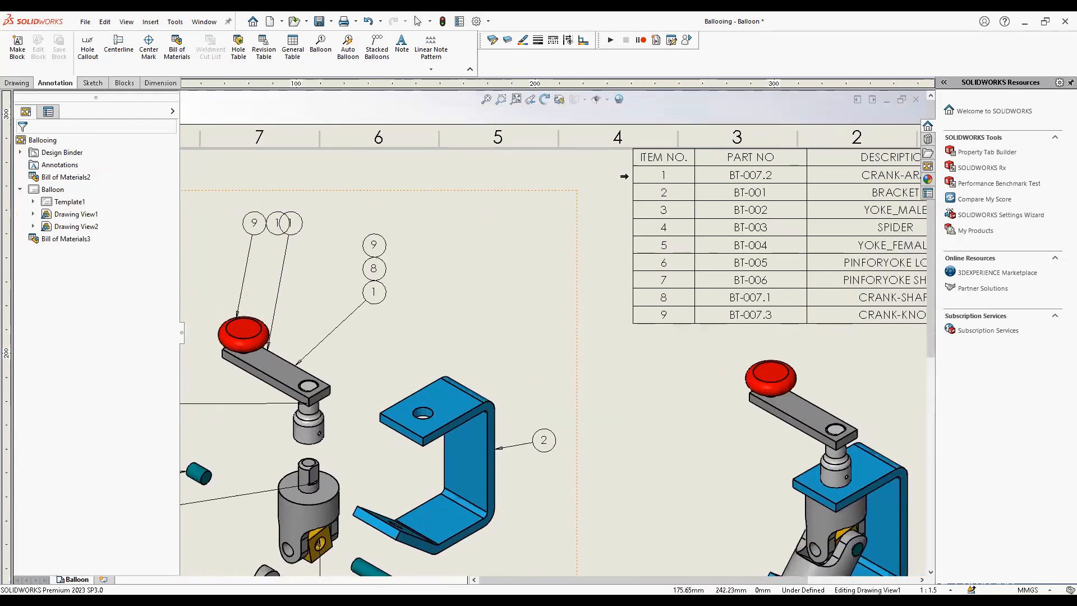
pyautogui.moveTo(632, 302); pyautogui.dragTo(632, 299)
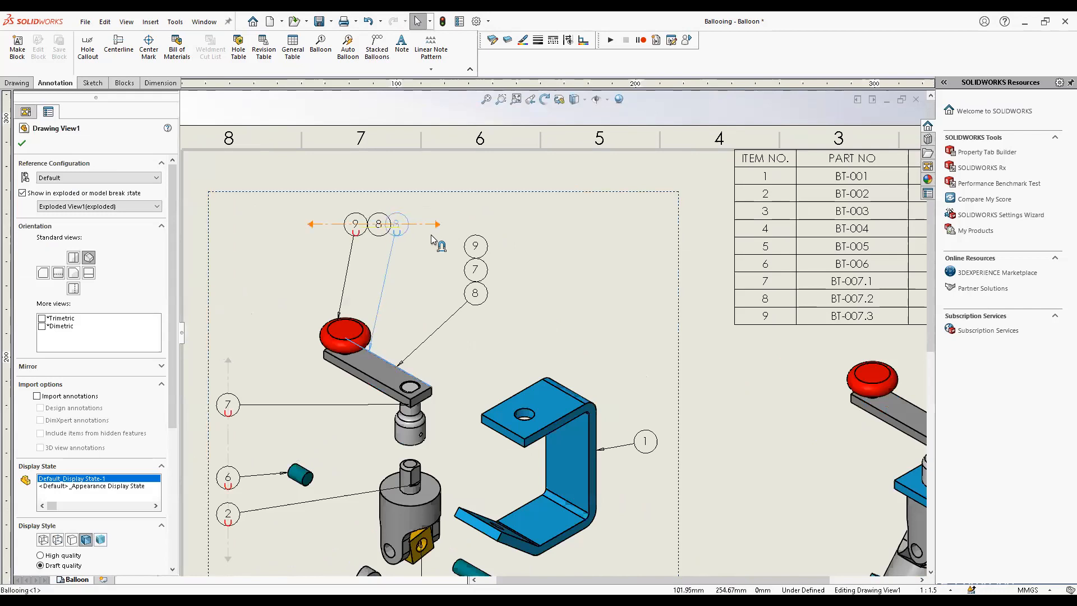
# Move the crank arm's single balloon clear of the red knob's stack and add the crank shaft to that stack
pyautogui.click(425, 226)
pyautogui.click(605, 291)
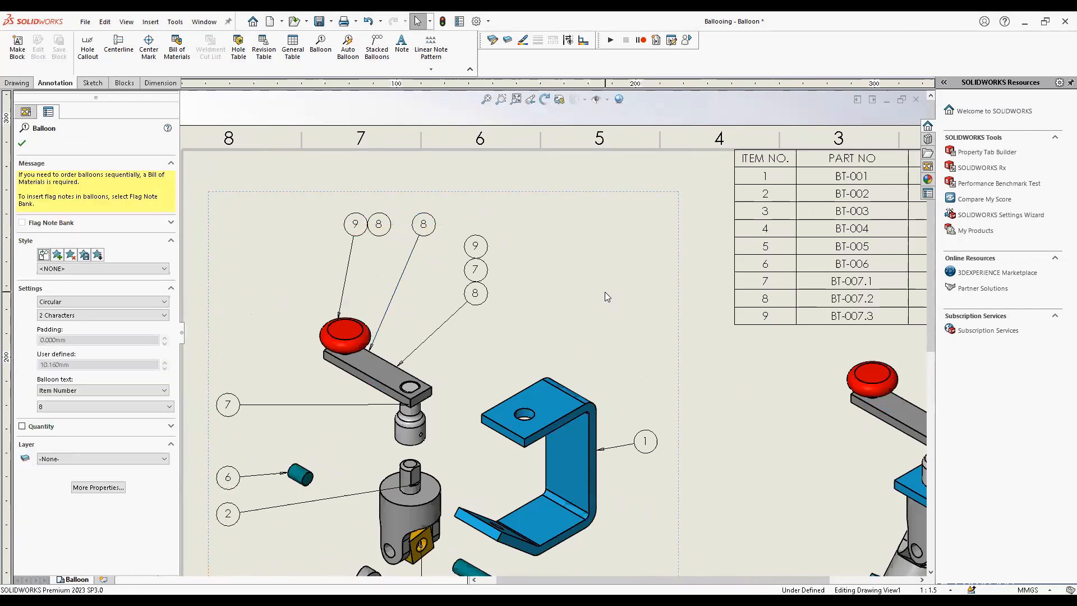
pyautogui.click(380, 227)
pyautogui.rightClick(381, 230)
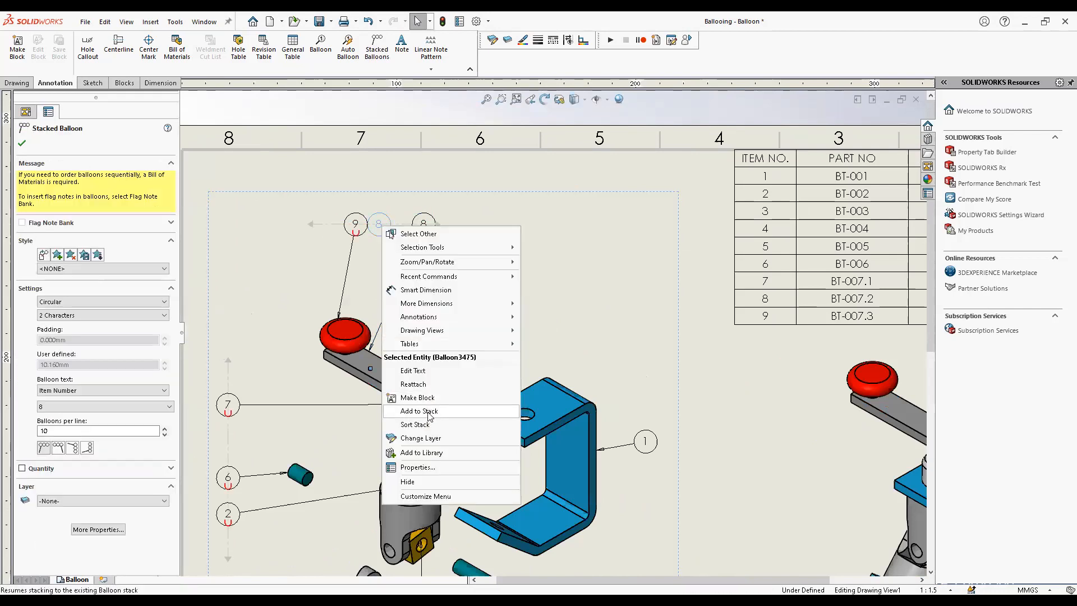
pyautogui.click(415, 415)
pyautogui.click(413, 429)
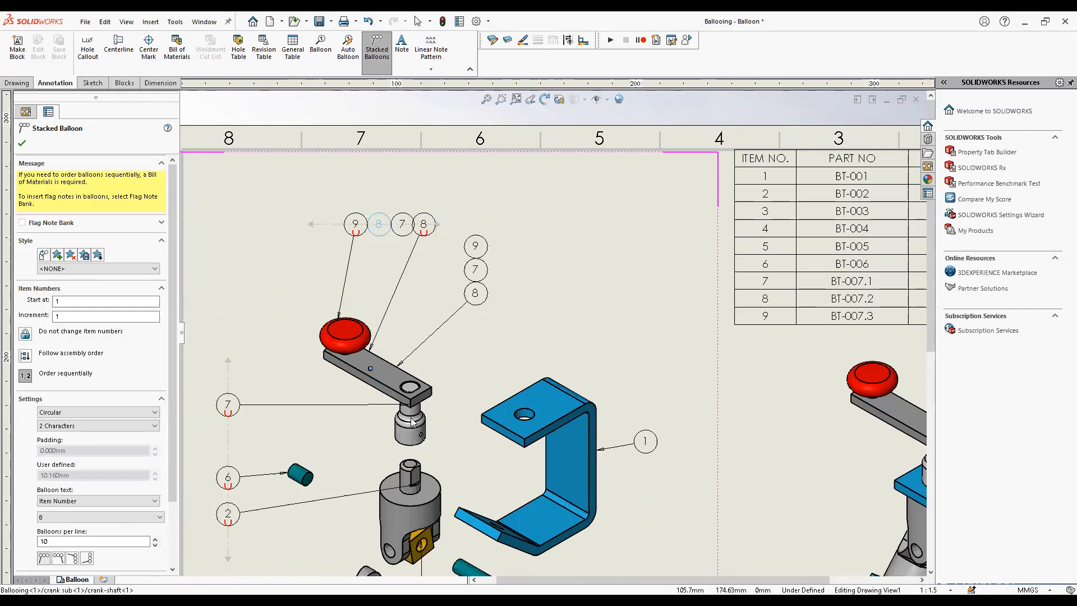
pyautogui.rightClick(413, 419)
pyautogui.click(442, 493)
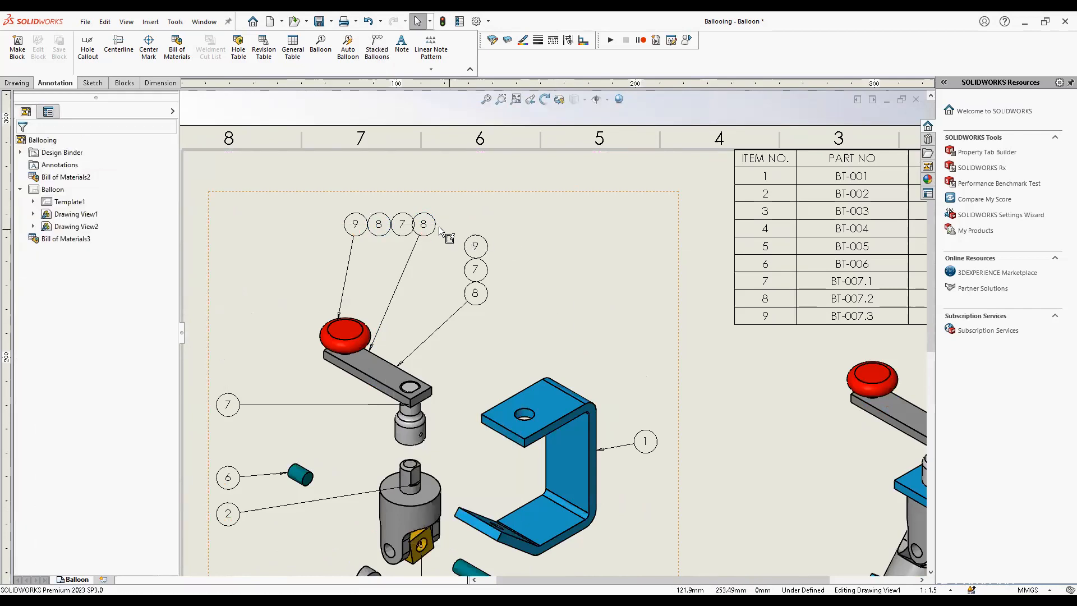
# Delete the crank arm's single balloon, the stacked balloon attached to the crank arm, and the crank shaft's separate balloon 7
pyautogui.click(441, 226)
pyautogui.moveTo(448, 228); pyautogui.dragTo(477, 297)
pyautogui.press('Delete')
pyautogui.click(477, 297)
pyautogui.press('Delete')
pyautogui.click(476, 297)
pyautogui.press('Delete')
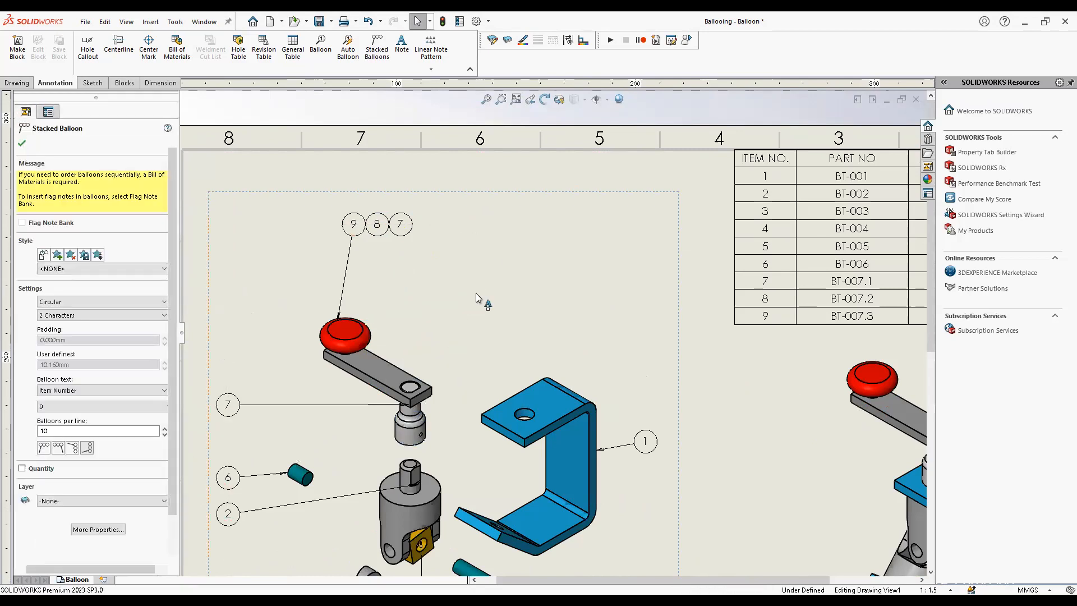
pyautogui.click(315, 404)
pyautogui.press('Delete')
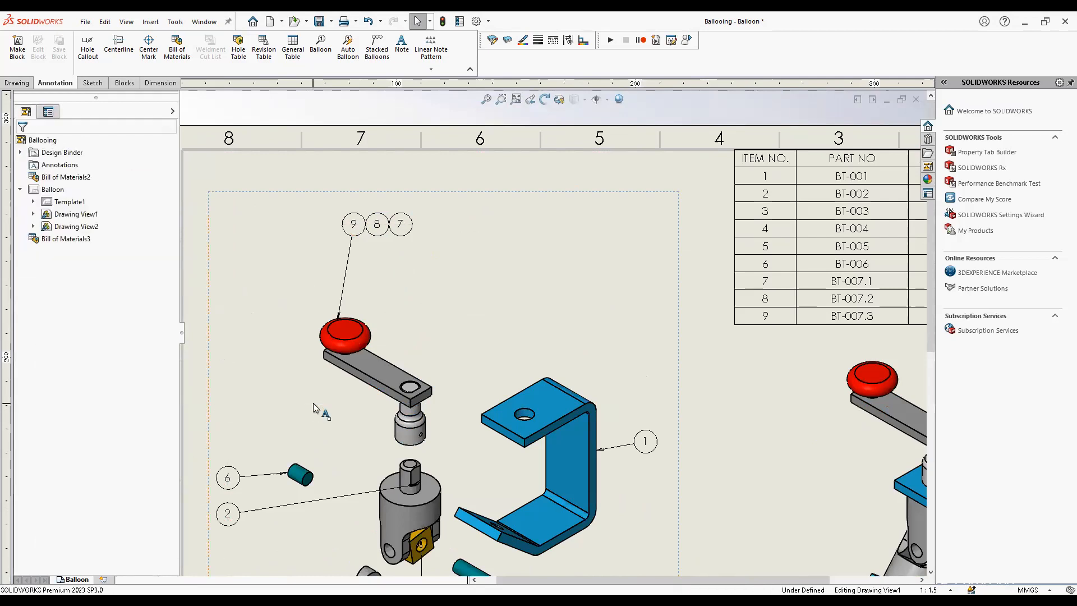
# Close the Ballooing drawing
pyautogui.press('f')
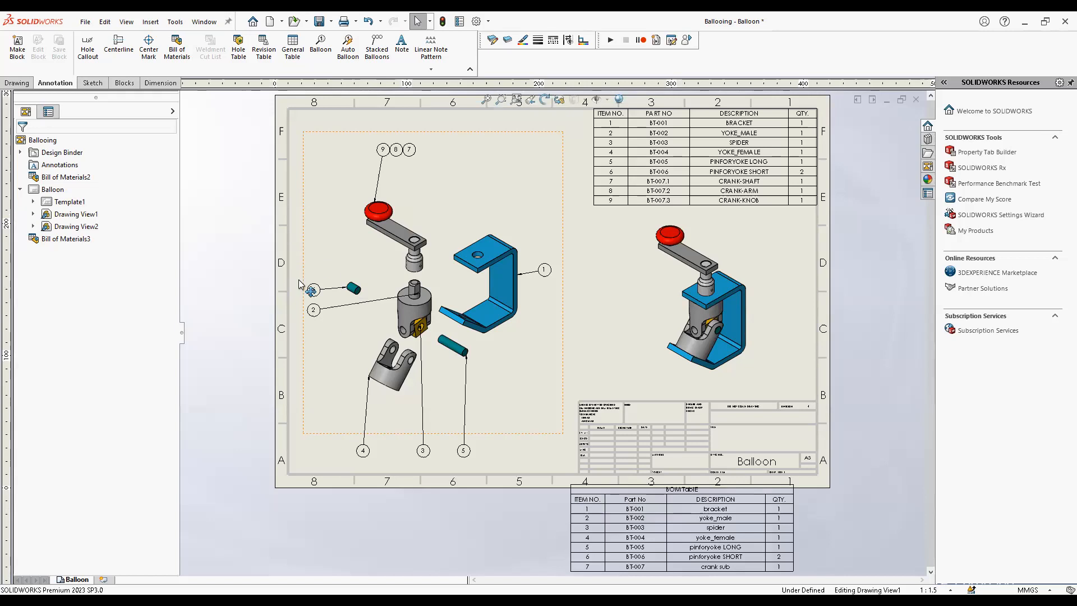
pyautogui.click(915, 100)
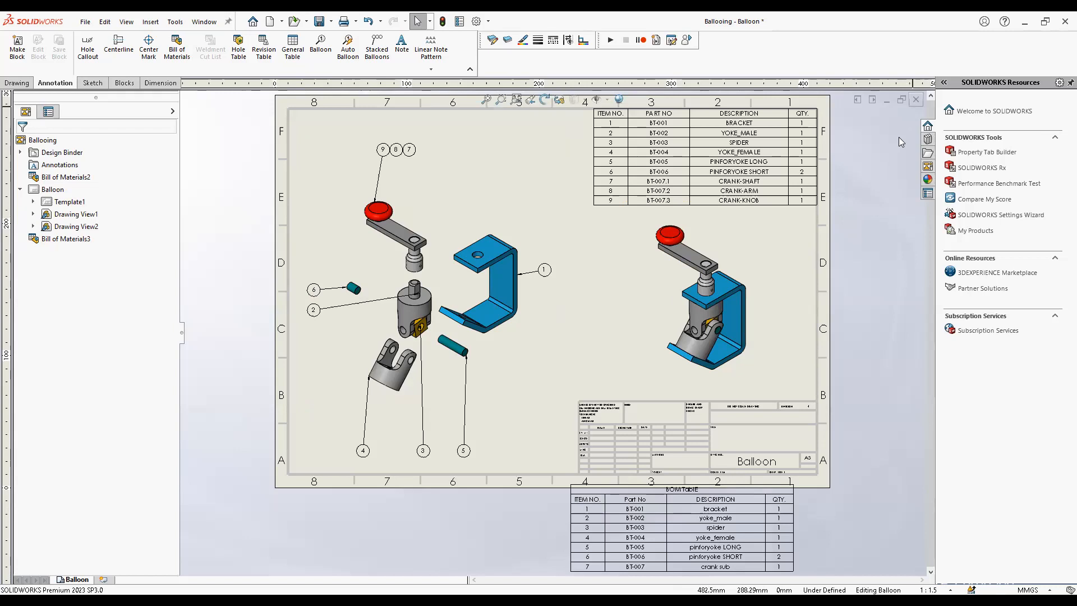
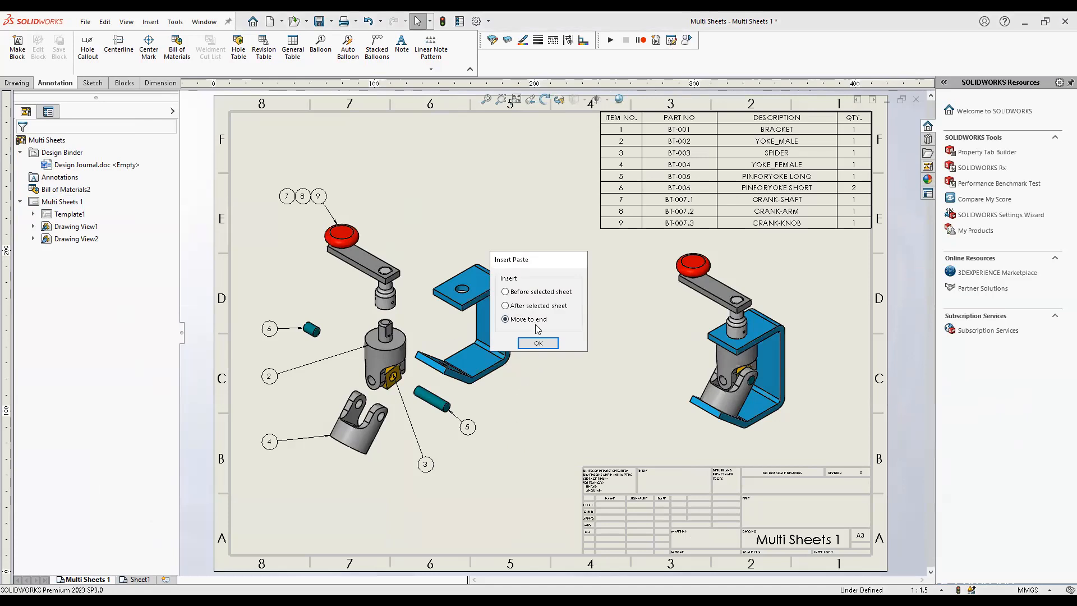
# Paste the copied Multi Sheets 1 sheet at the end of the drawing and compare the copy with Sheet1
pyautogui.click(538, 343)
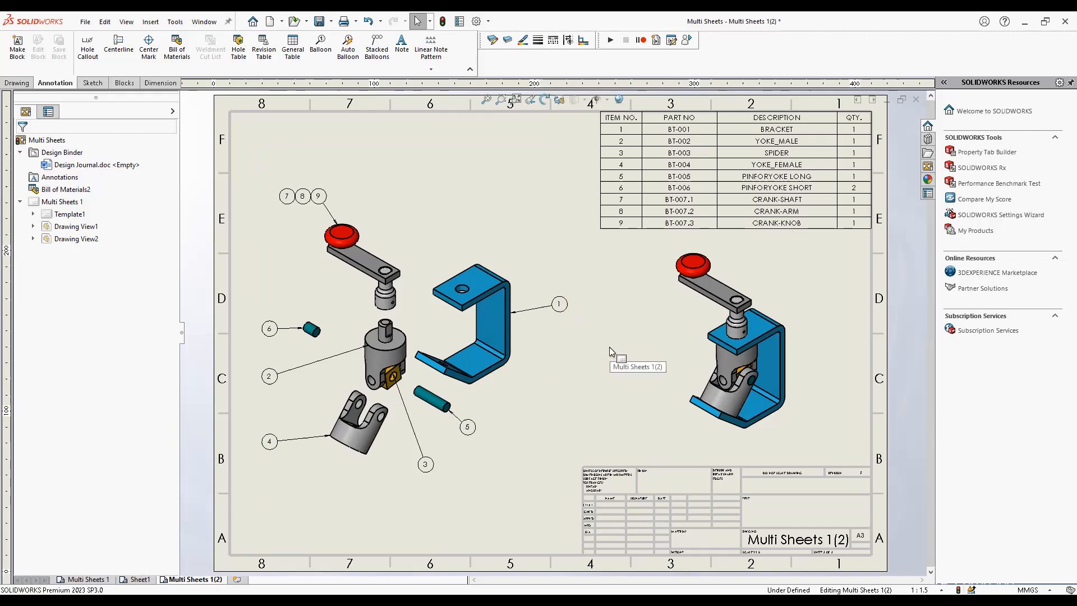
pyautogui.click(139, 580)
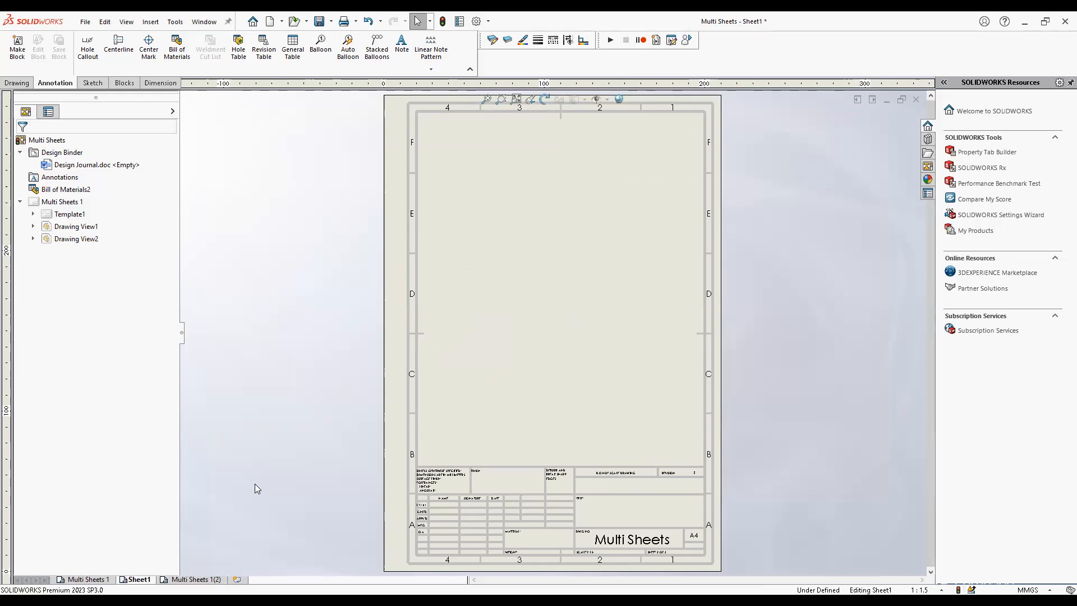
pyautogui.click(199, 580)
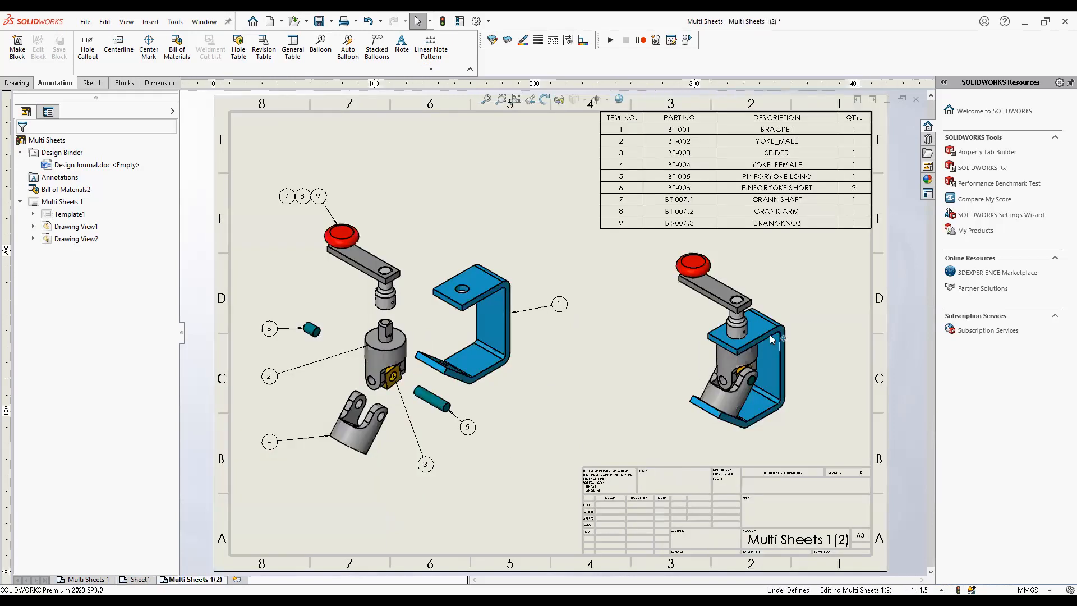
# Delete the exploded view, the assembled view and the BOM table from the Multi Sheets 1(2) sheet
pyautogui.click(767, 326)
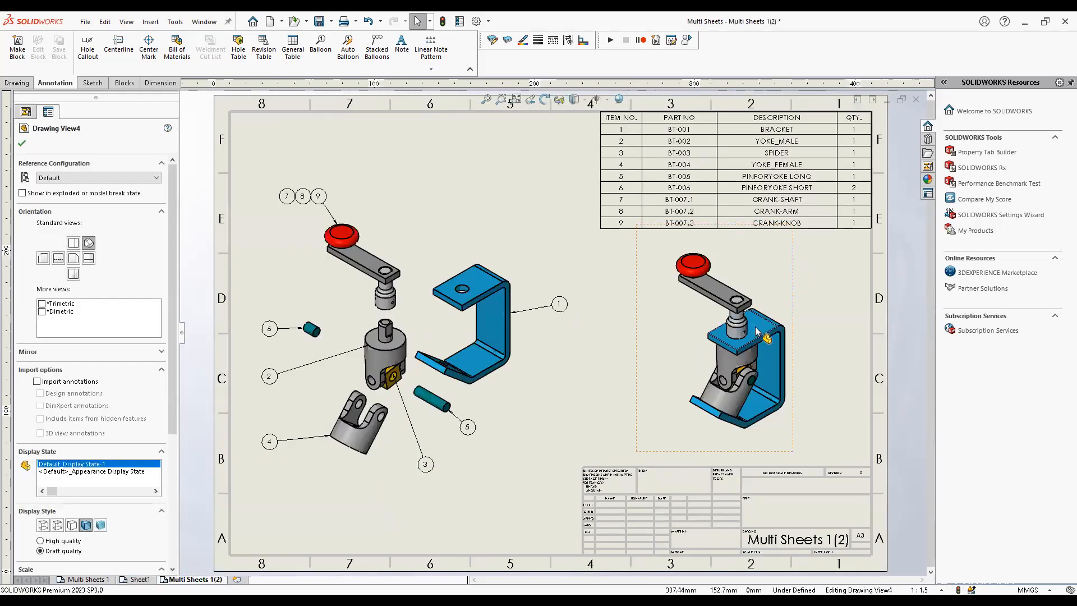
pyautogui.click(252, 536)
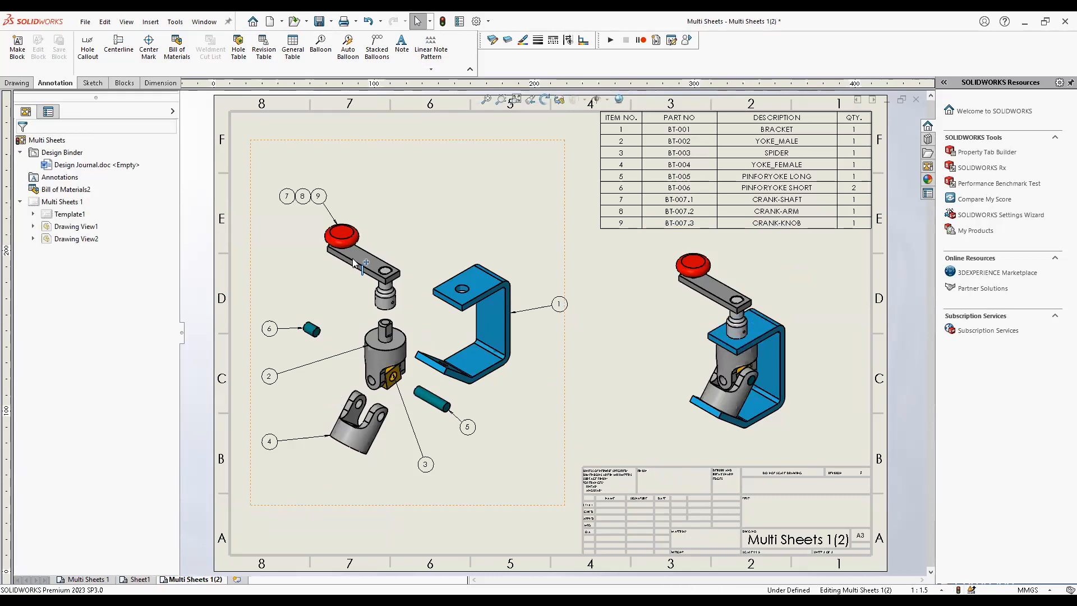
pyautogui.click(316, 268)
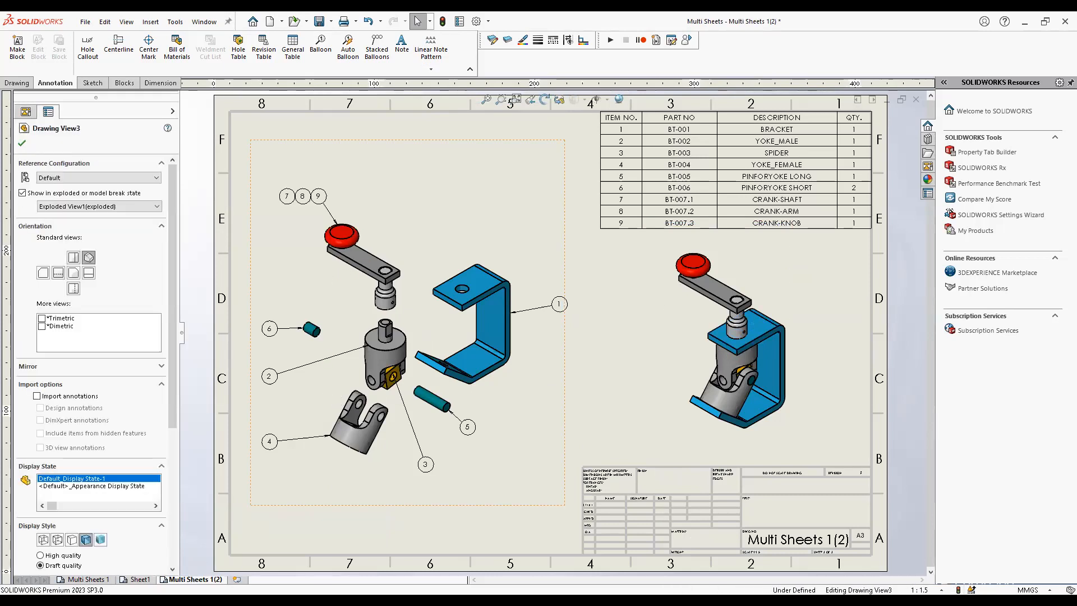
pyautogui.click(595, 105)
pyautogui.press('Delete')
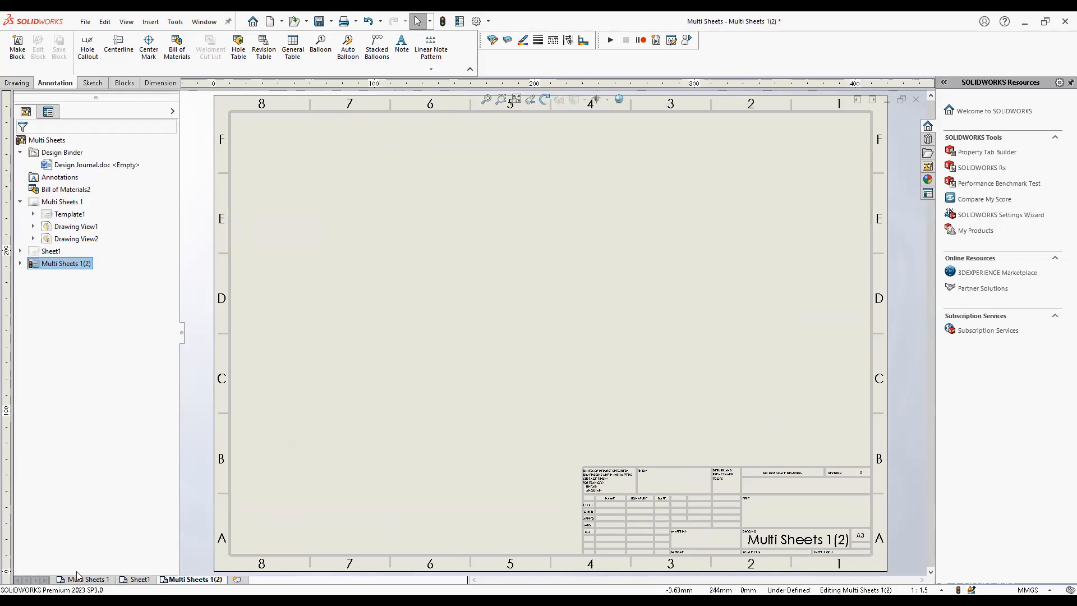
# Open the assembly referenced by the assembled view on Multi Sheets 1 and return to the drawing
pyautogui.click(84, 580)
pyautogui.click(726, 318)
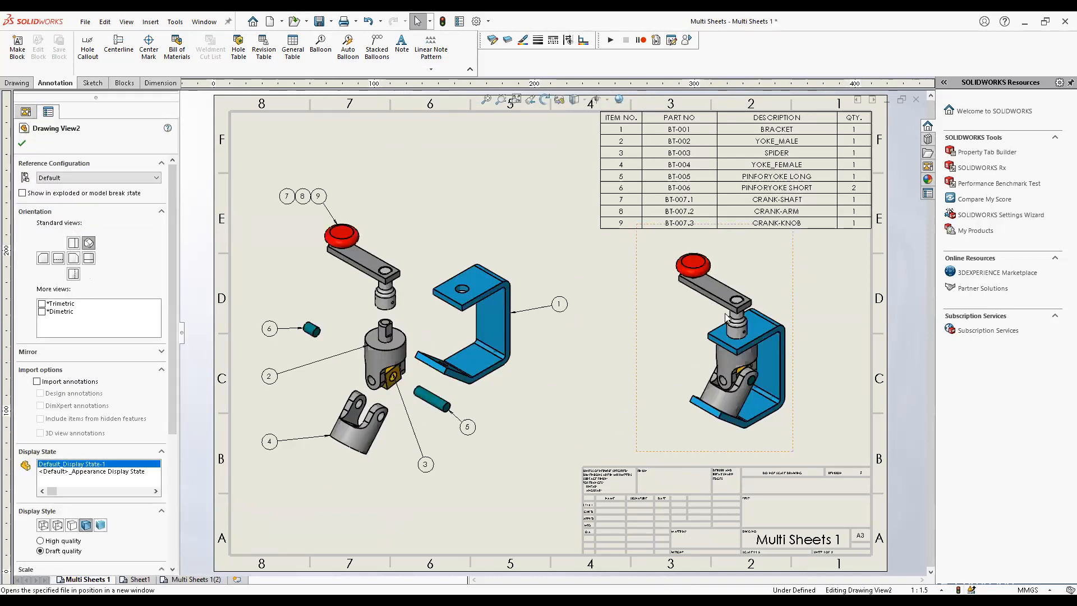
pyautogui.hotkey('ctrl', 'Tab')
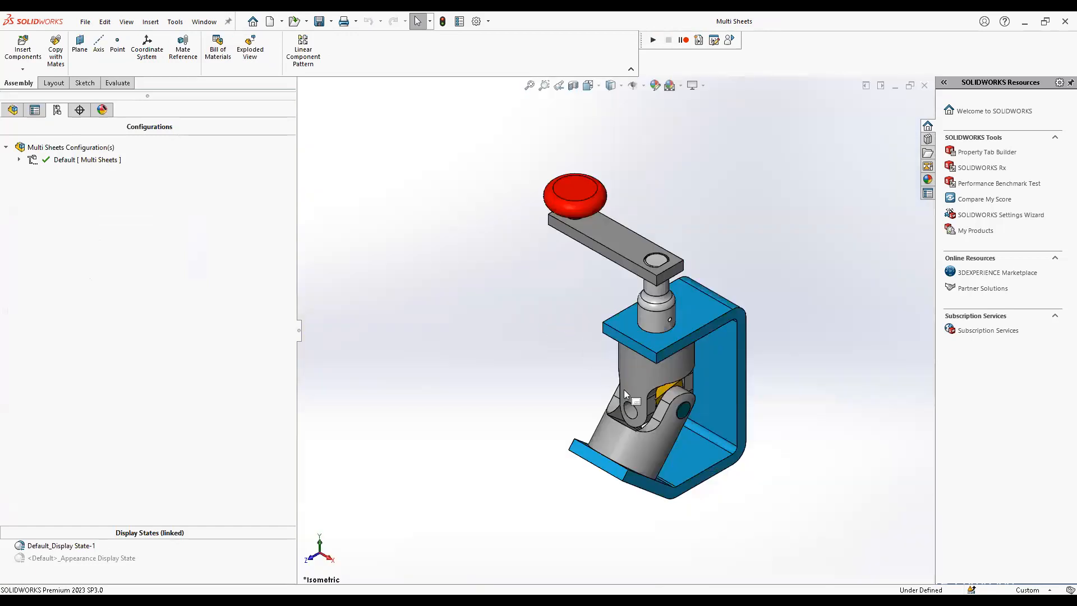
pyautogui.hotkey('ctrl', 'Tab')
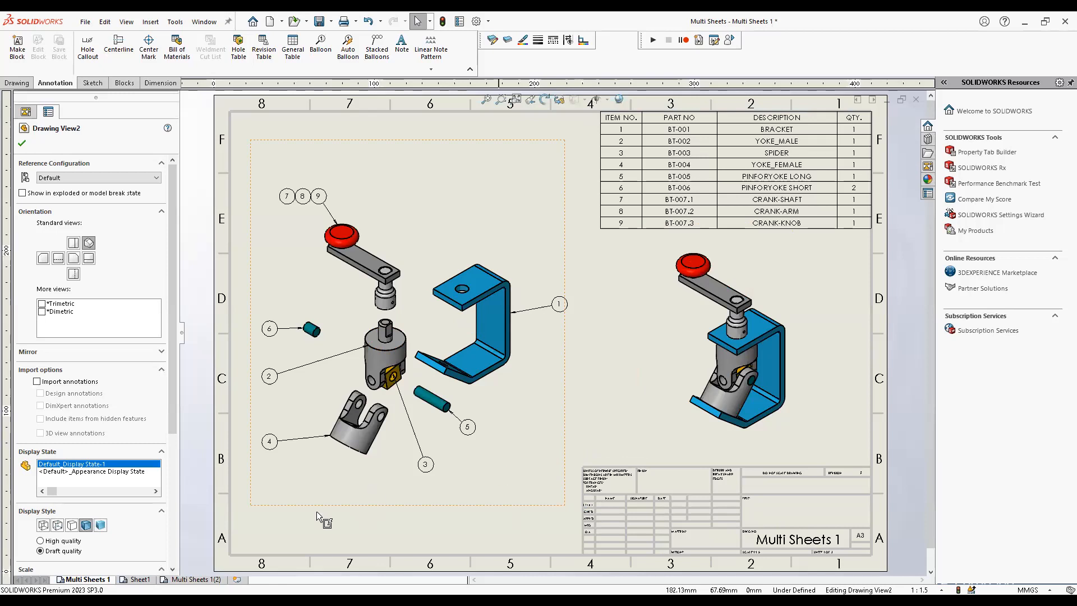
# Insert the three standard views of the Multi Sheets assembly on Multi Sheets 1(2) and set the sheet scale to 1:1
pyautogui.click(195, 580)
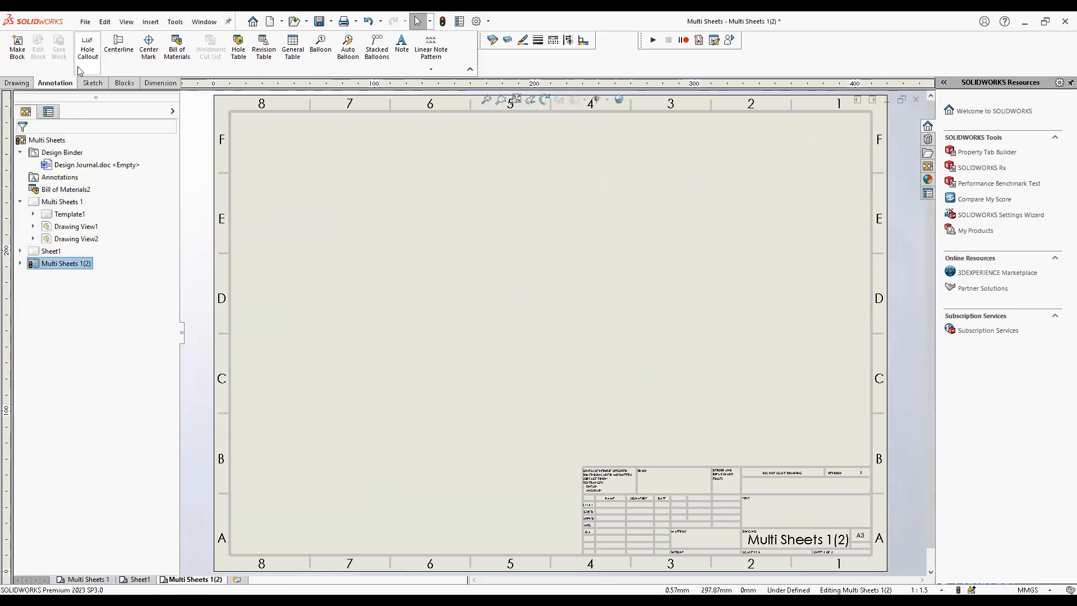
pyautogui.click(150, 22)
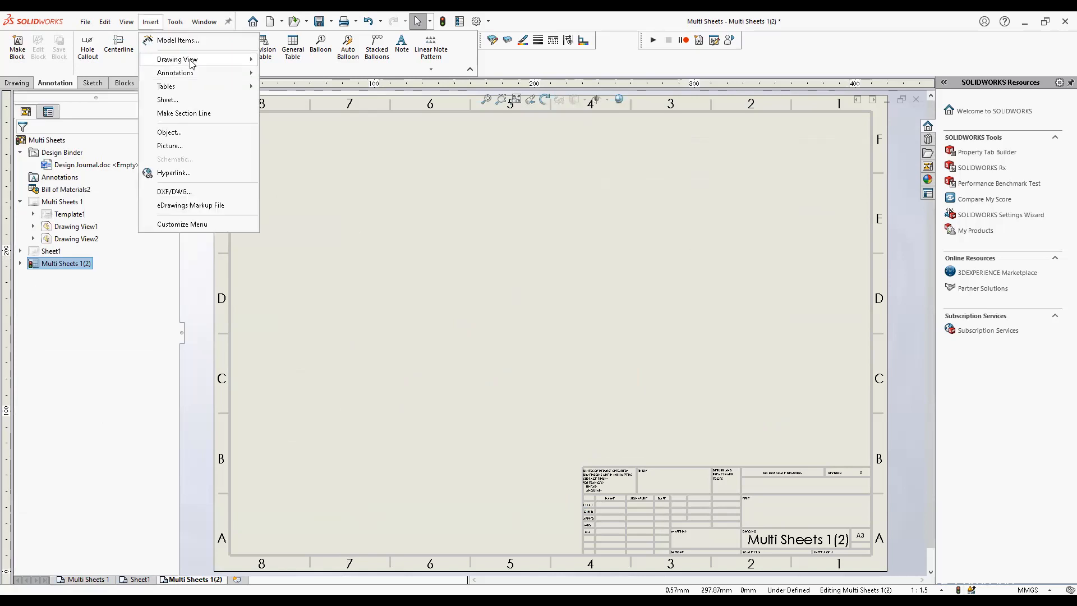
pyautogui.moveTo(191, 59)
pyautogui.click(319, 162)
pyautogui.click(22, 144)
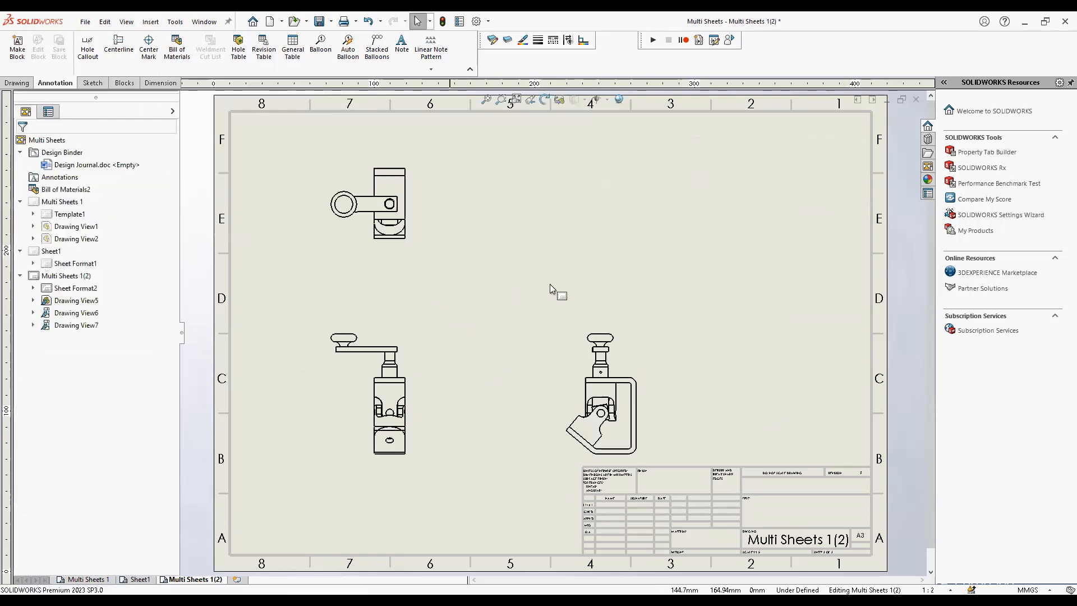
pyautogui.click(929, 590)
pyautogui.click(932, 382)
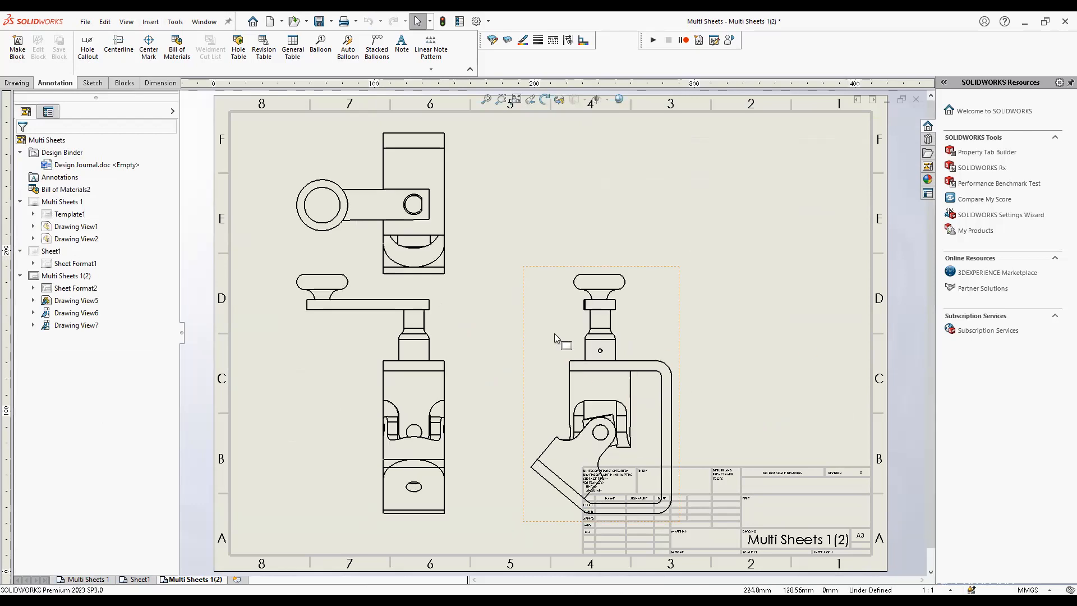
# Remove the top view and arrange the front and side views side by side above the title block
pyautogui.moveTo(459, 199); pyautogui.dragTo(457, 186)
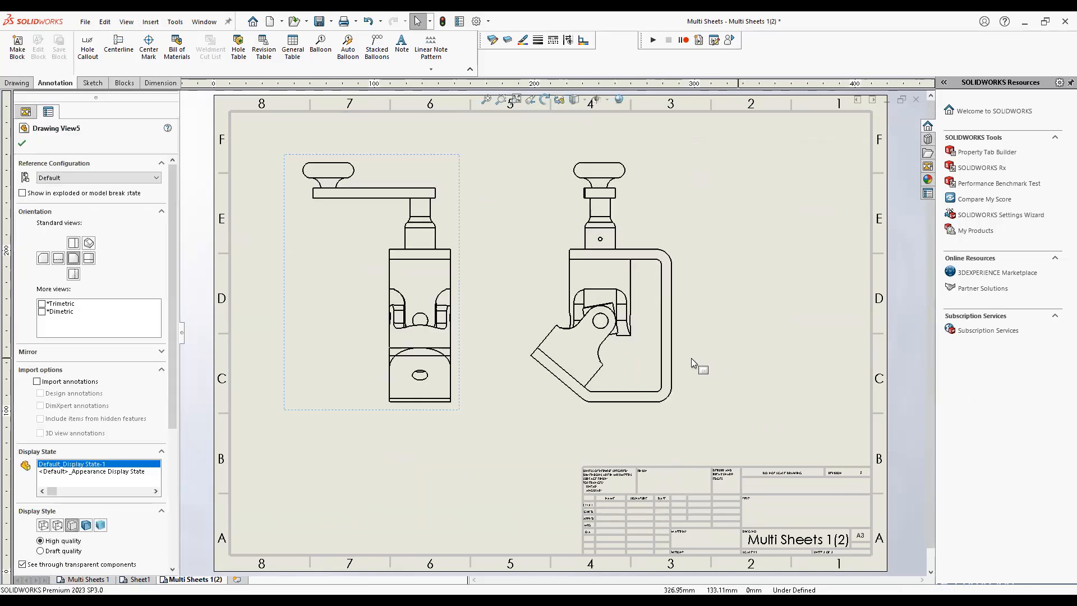
pyautogui.moveTo(683, 357); pyautogui.dragTo(745, 351)
pyautogui.moveTo(461, 320)
pyautogui.mouseDown()
pyautogui.moveTo(524, 322)
pyautogui.moveTo(514, 340)
pyautogui.mouseUp()
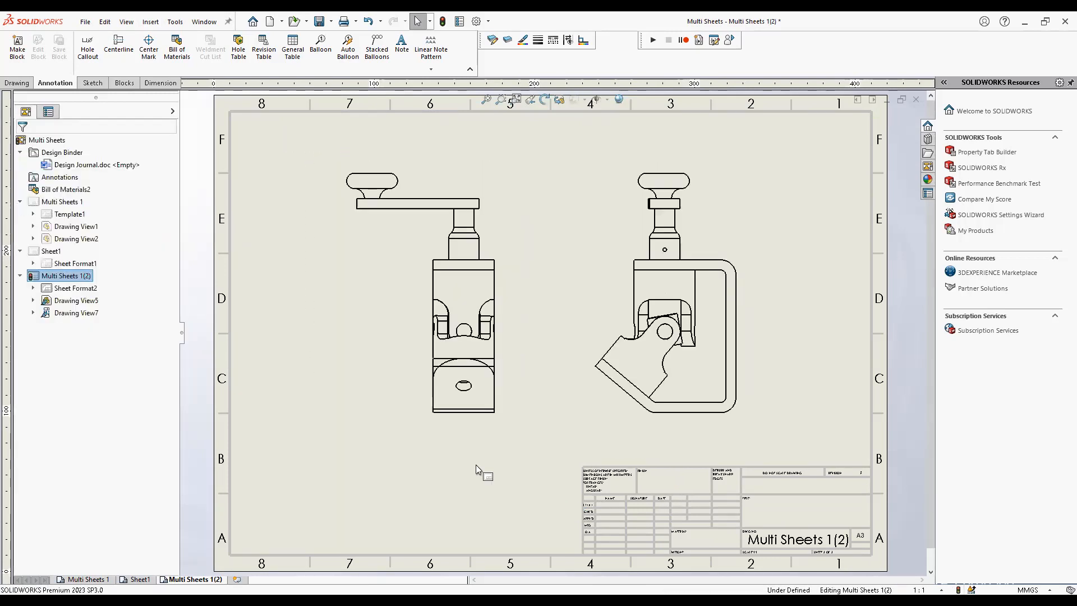
# Set the display style of the front view and its projected side view to Shaded With Edges
pyautogui.click(409, 402)
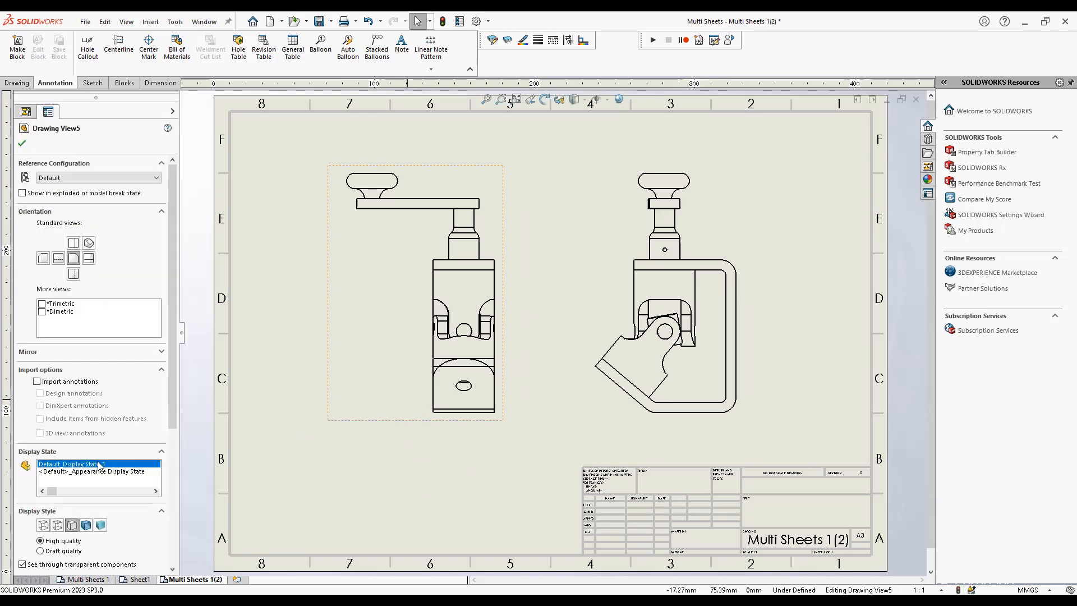
pyautogui.click(86, 525)
pyautogui.click(332, 408)
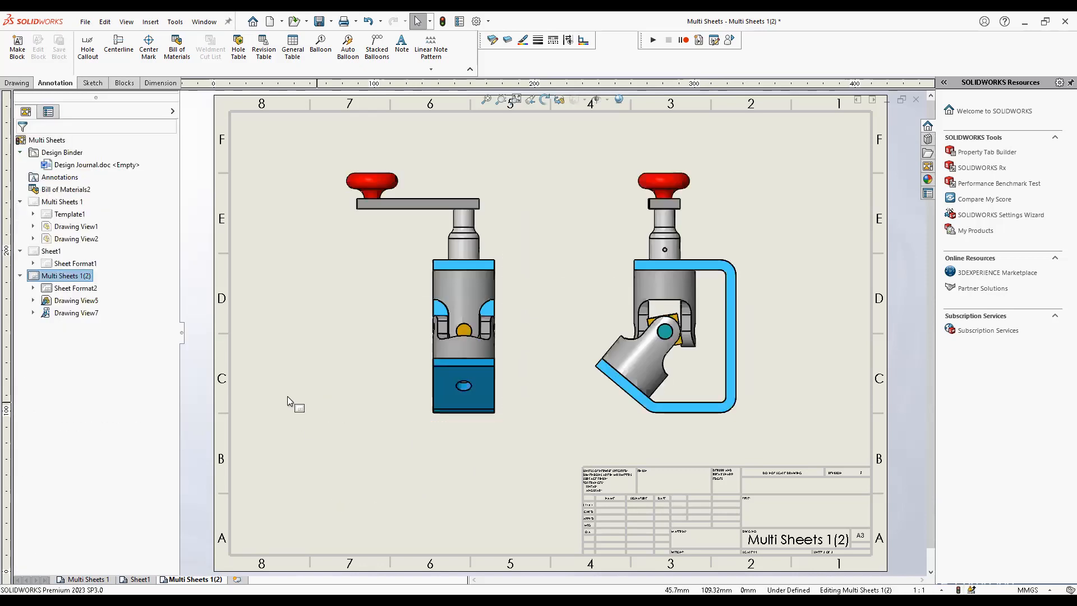
# Dimension the front view's overall height from the base's lower edge to the top of the red knob
pyautogui.press('s')
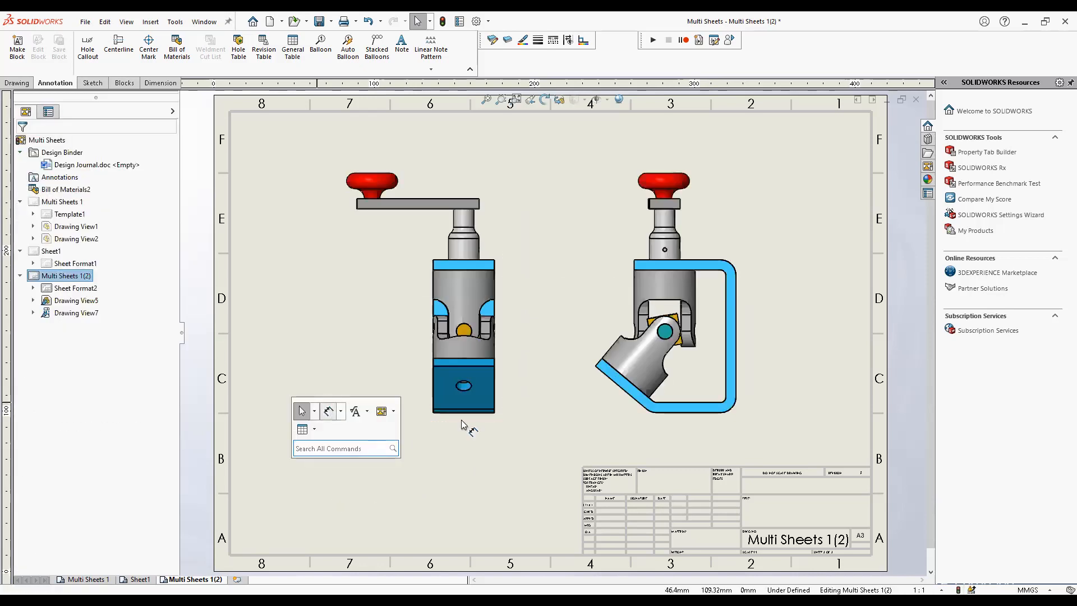
pyautogui.click(458, 413)
pyautogui.click(375, 173)
pyautogui.click(299, 205)
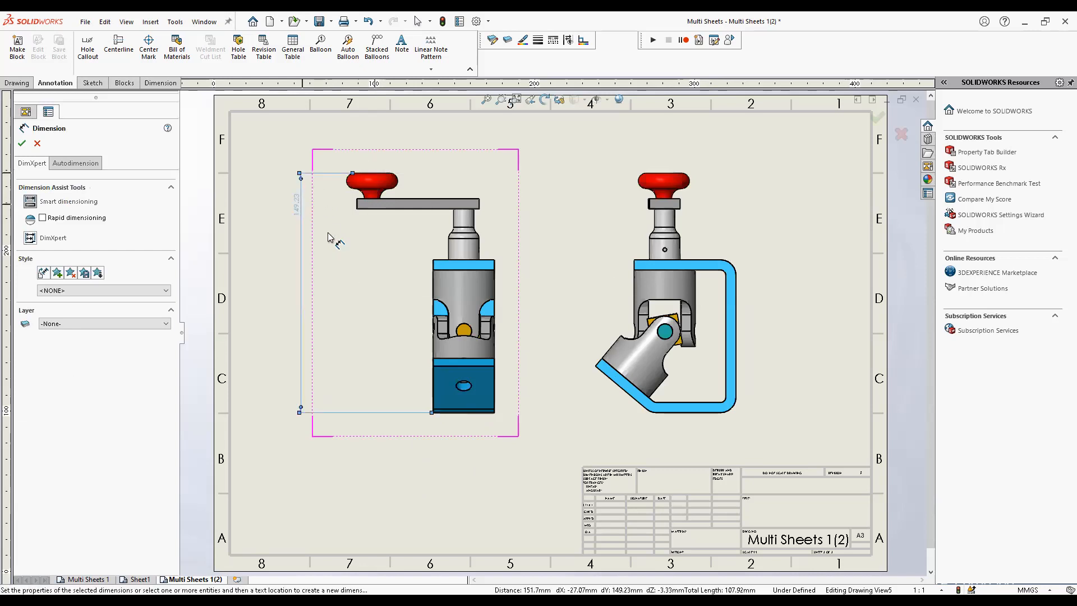
# Dimension the front view's overall width from the knob to the bracket's far edge, with the first arc condition set to Max
pyautogui.click(351, 182)
pyautogui.click(434, 157)
pyautogui.click(51, 162)
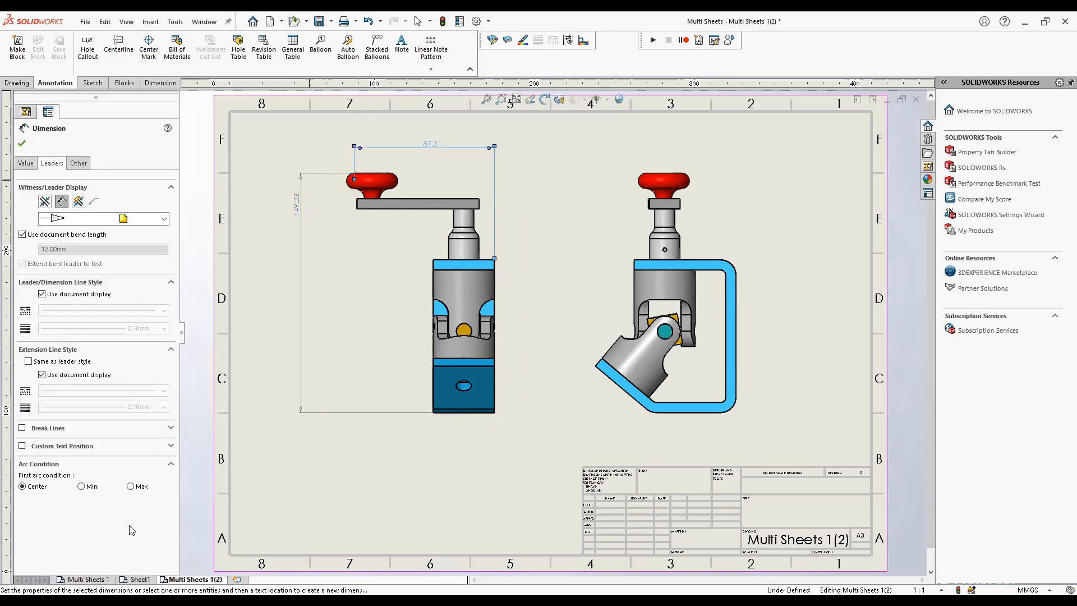
pyautogui.click(137, 486)
pyautogui.click(625, 441)
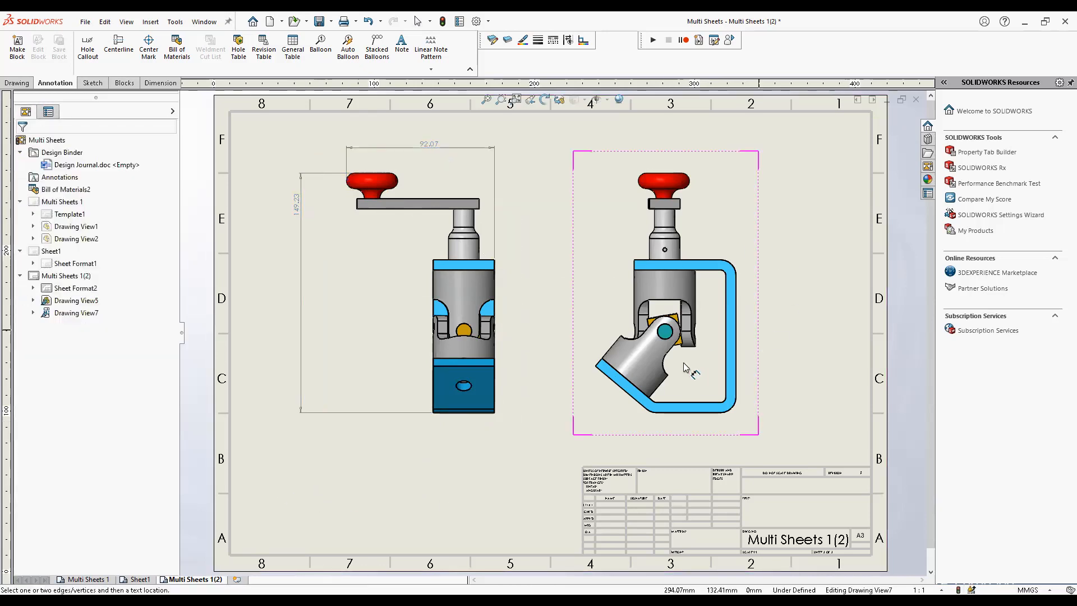
# Dimension the side view's overall width from the bracket's slanted end to its outer vertical edge, placed below the view
pyautogui.click(595, 366)
pyautogui.click(732, 343)
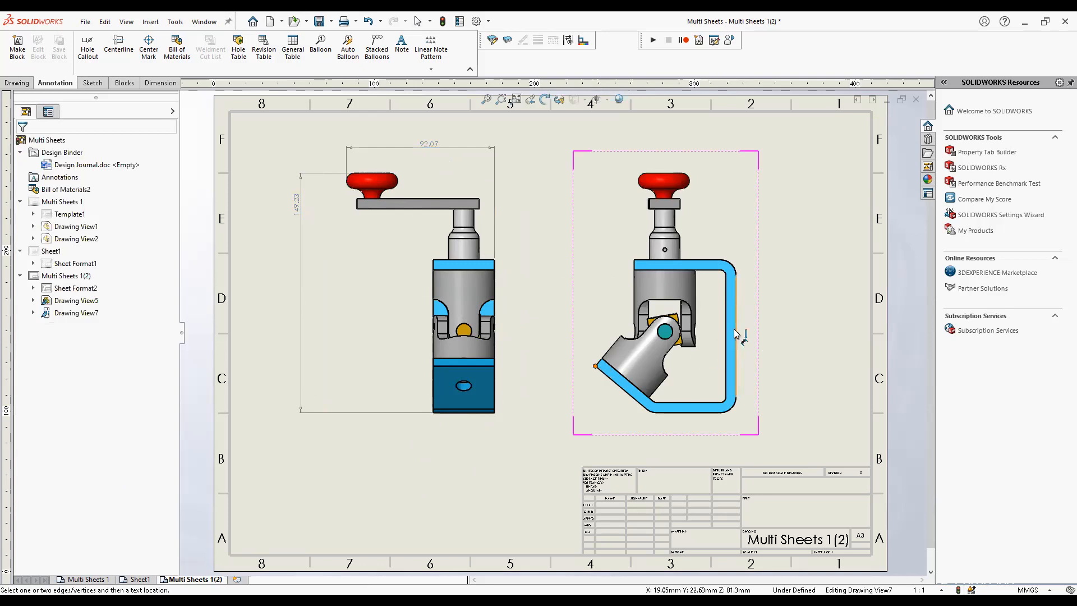
pyautogui.click(696, 446)
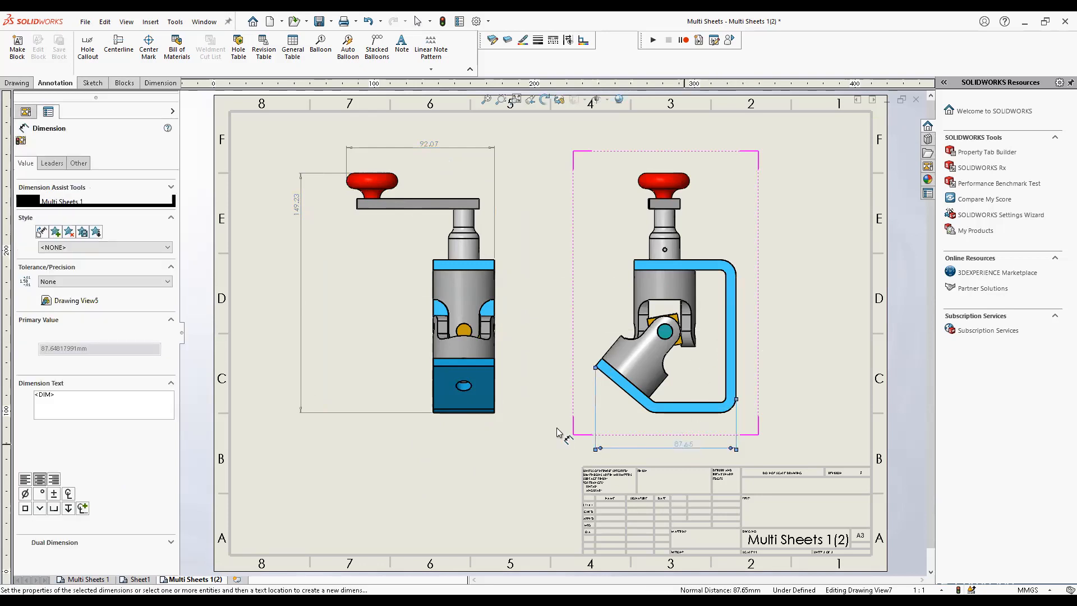
pyautogui.press('Escape')
# Create section view A-A with a vertical cutting line through the side view's pivot pin and place it beside the side view
pyautogui.moveTo(701, 190); pyautogui.dragTo(533, 173, button='middle')
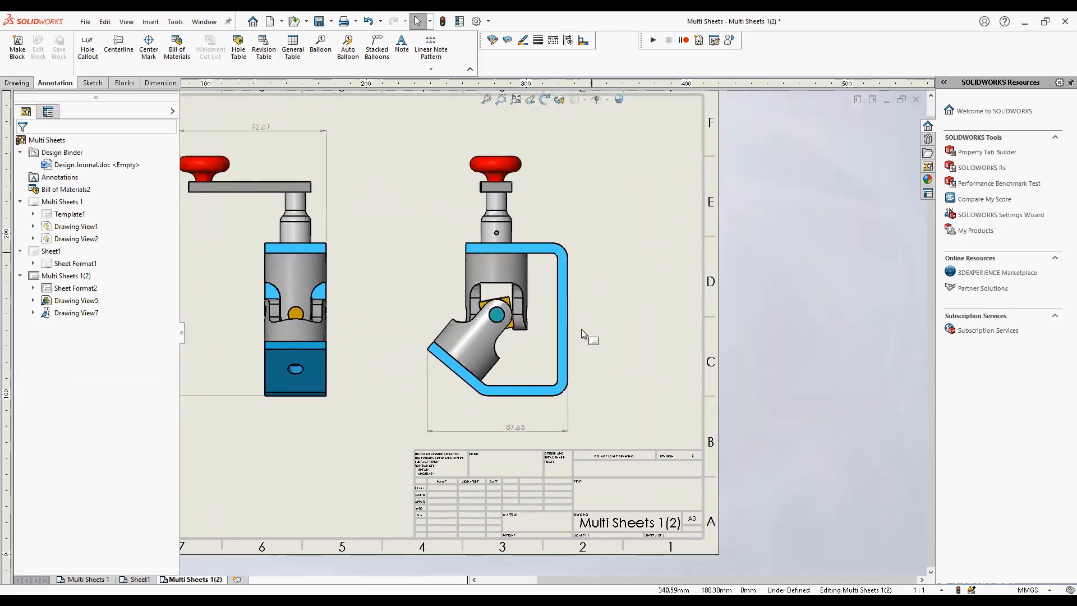
pyautogui.click(17, 83)
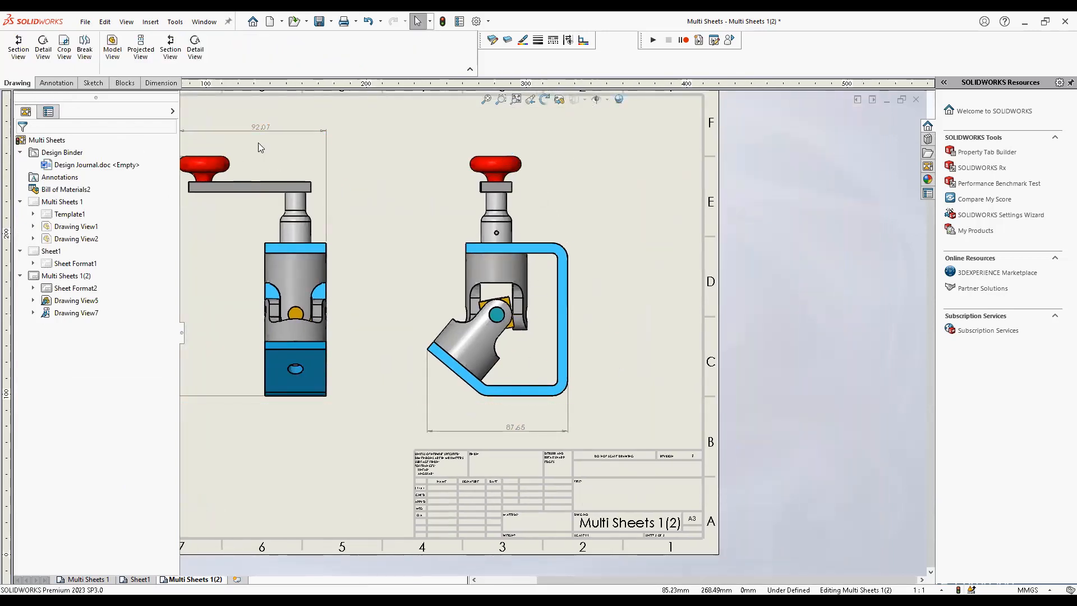
pyautogui.click(171, 46)
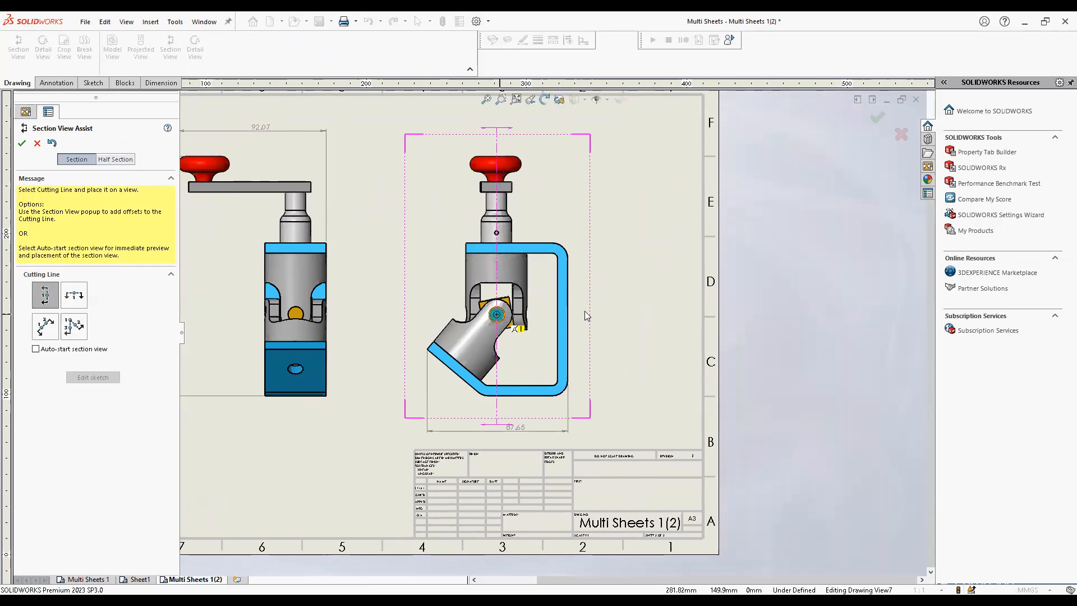
pyautogui.click(585, 315)
pyautogui.click(752, 344)
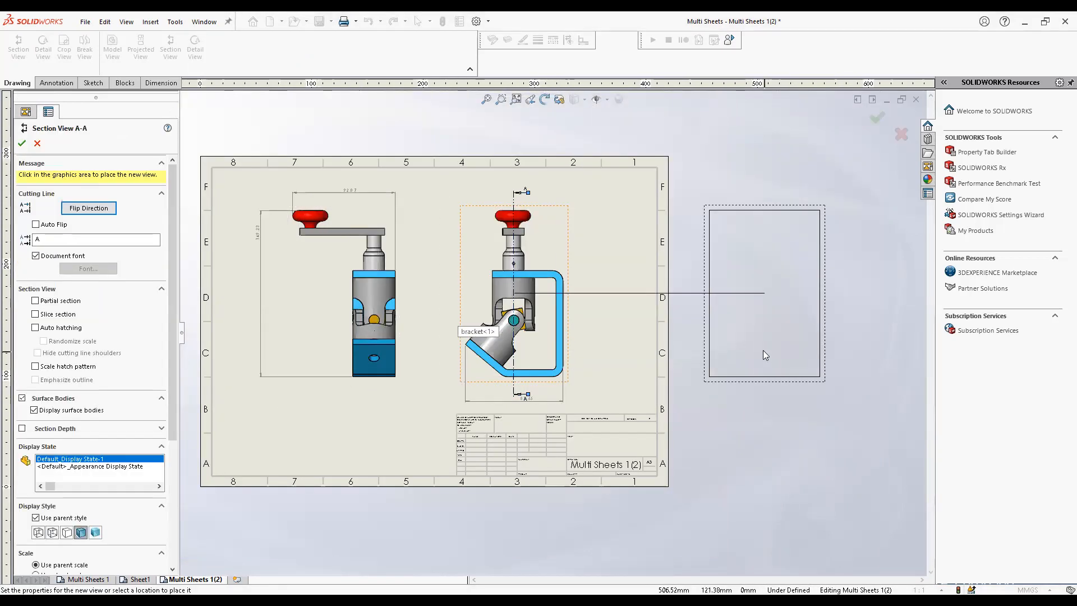
pyautogui.click(740, 294)
pyautogui.click(742, 460)
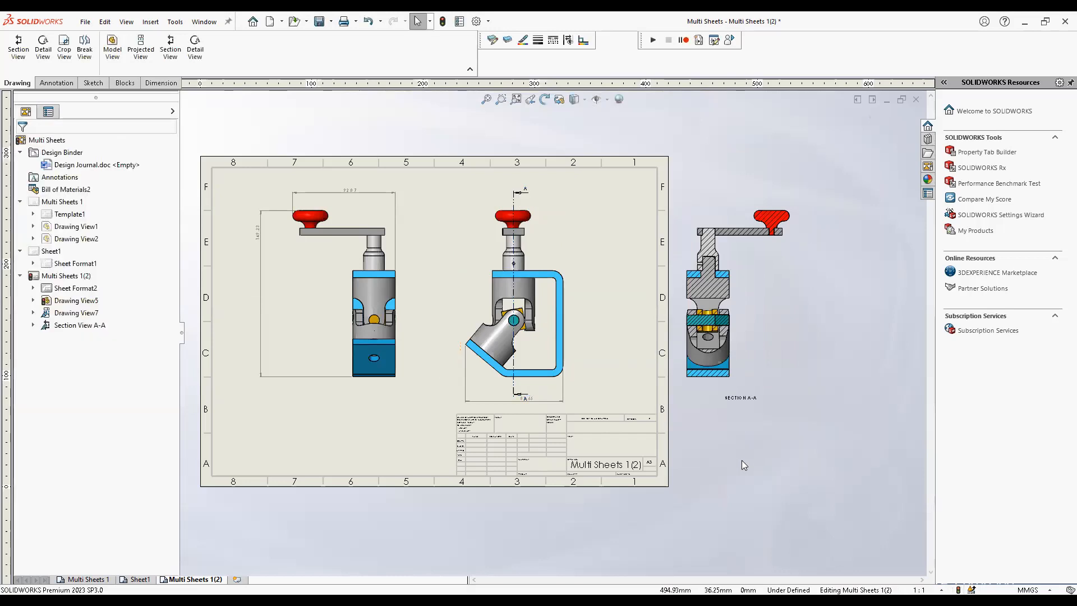
pyautogui.click(780, 355)
pyautogui.click(818, 408)
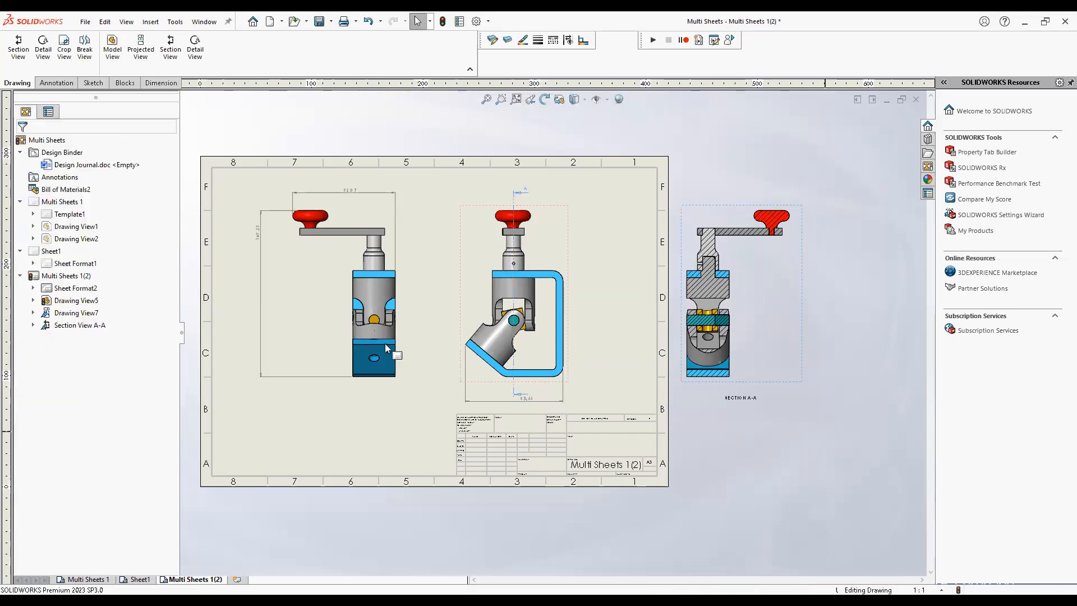
# Move the front view's height dimension closer and rearrange the front, side and section views to fit within the sheet border
pyautogui.moveTo(259, 247); pyautogui.dragTo(273, 306)
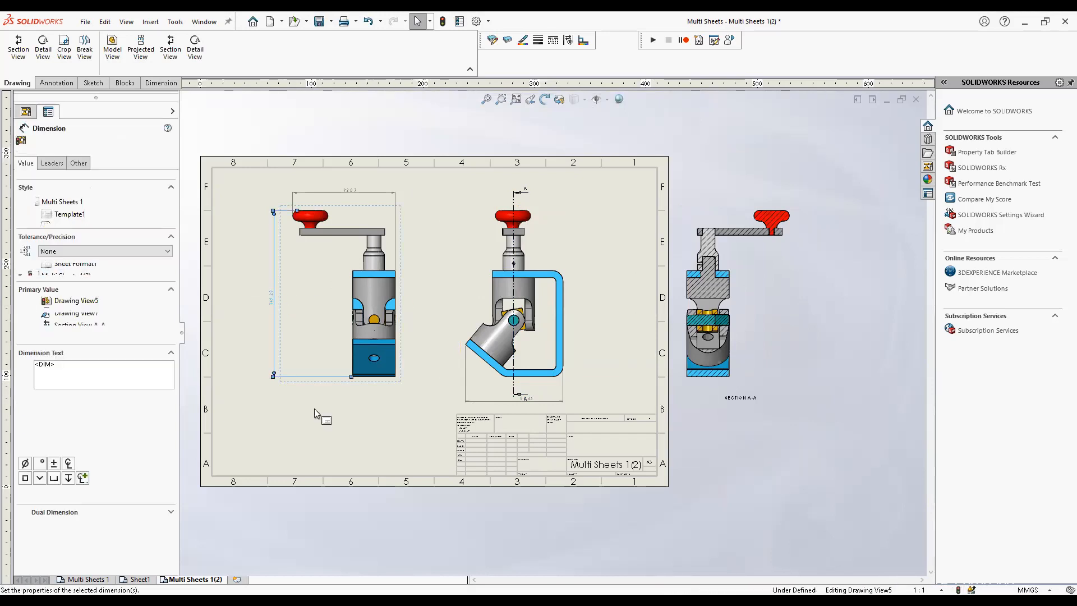
pyautogui.moveTo(279, 383); pyautogui.dragTo(235, 384)
pyautogui.moveTo(459, 260); pyautogui.dragTo(396, 263)
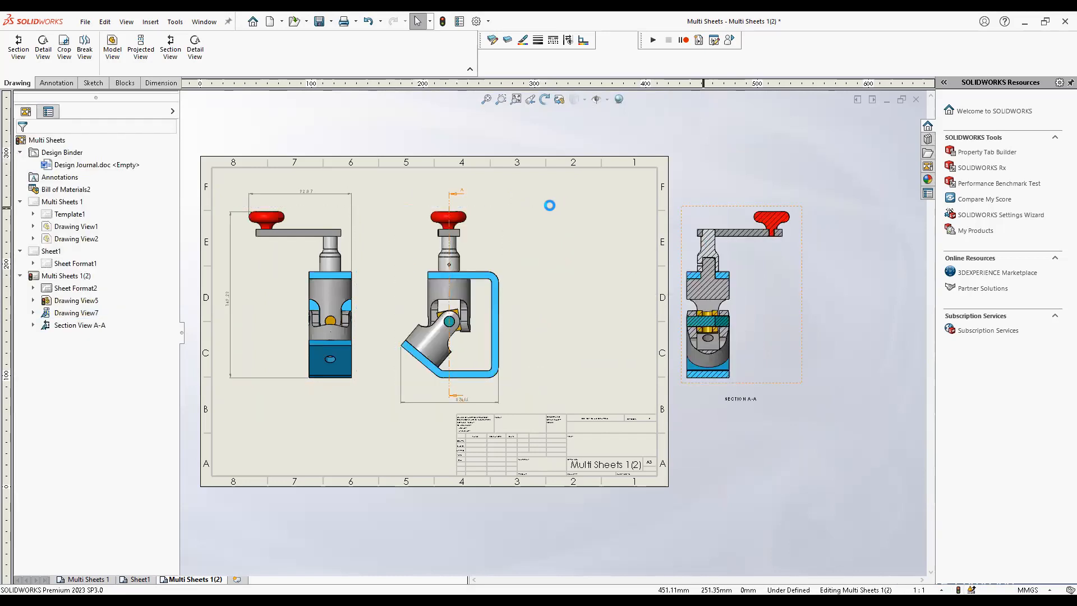
pyautogui.moveTo(550, 205); pyautogui.dragTo(545, 206)
pyautogui.press('f')
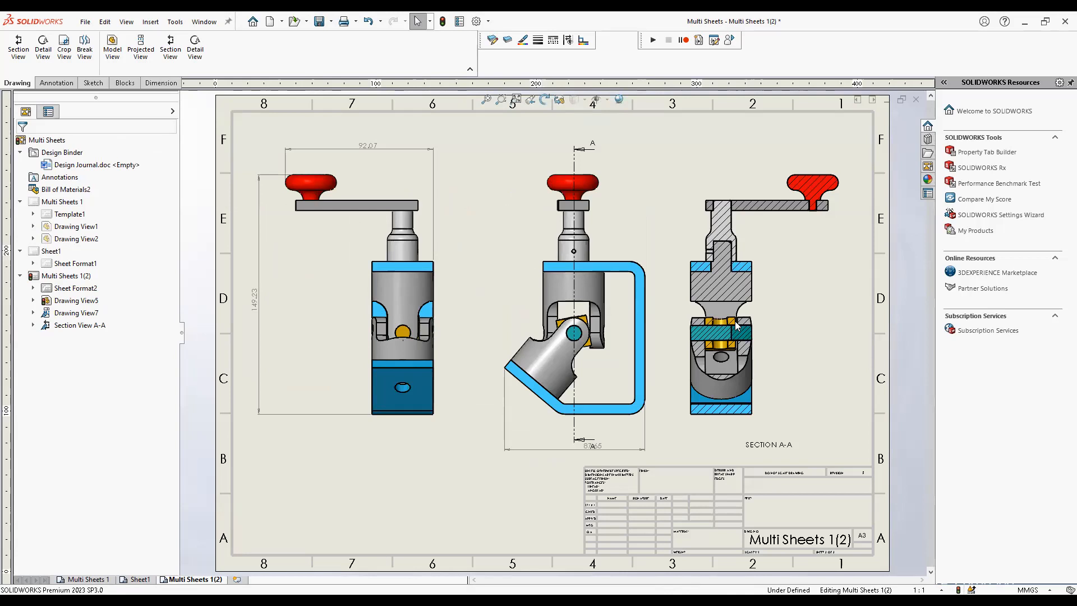
pyautogui.click(694, 230)
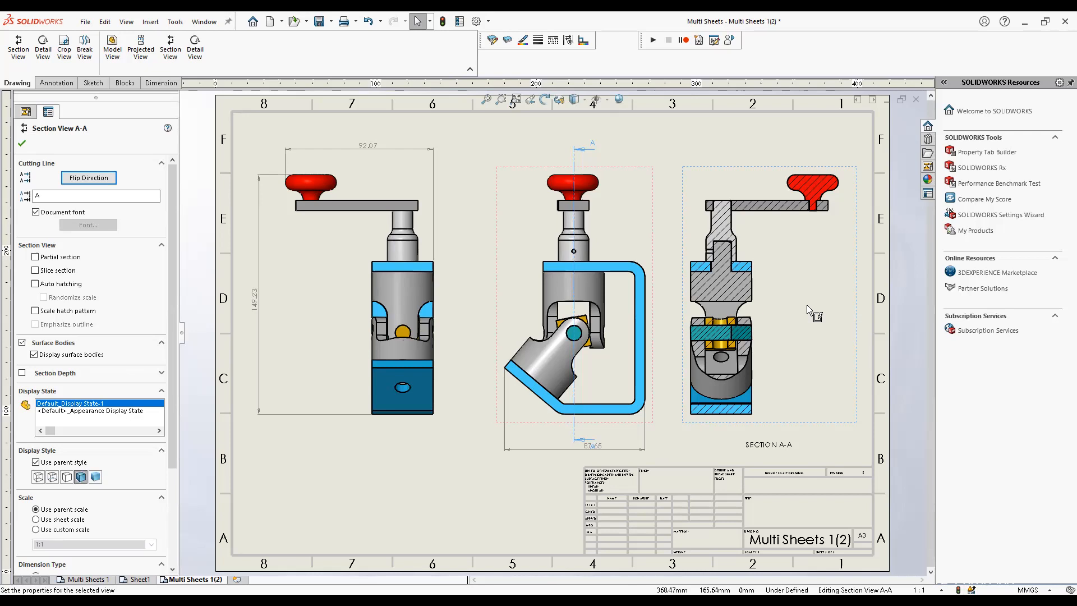
pyautogui.press('Escape')
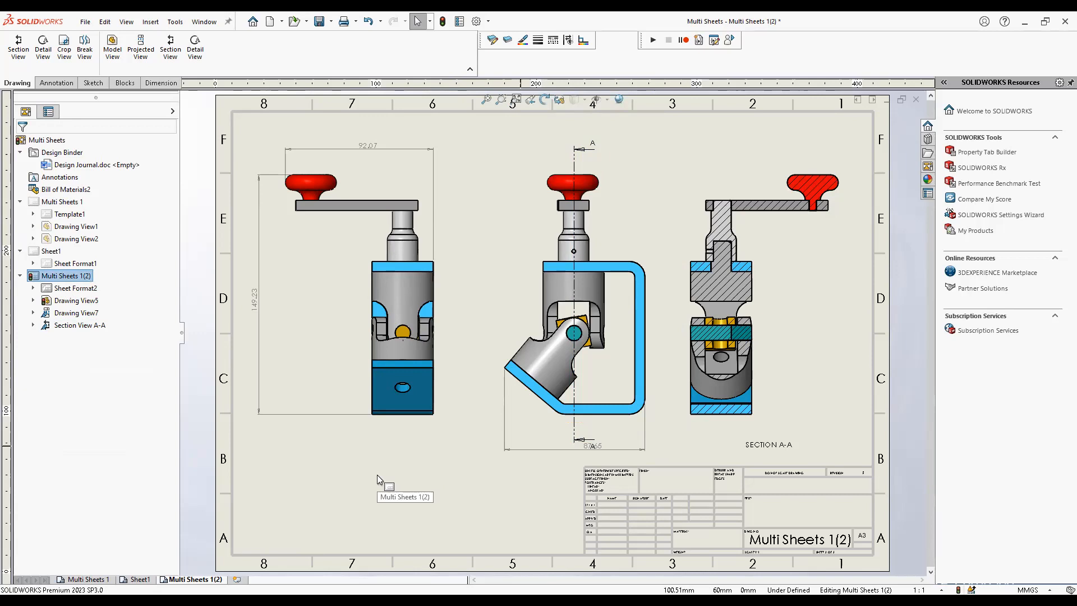
# Switch to Sheet1 and add a new sheet to the drawing
pyautogui.click(99, 581)
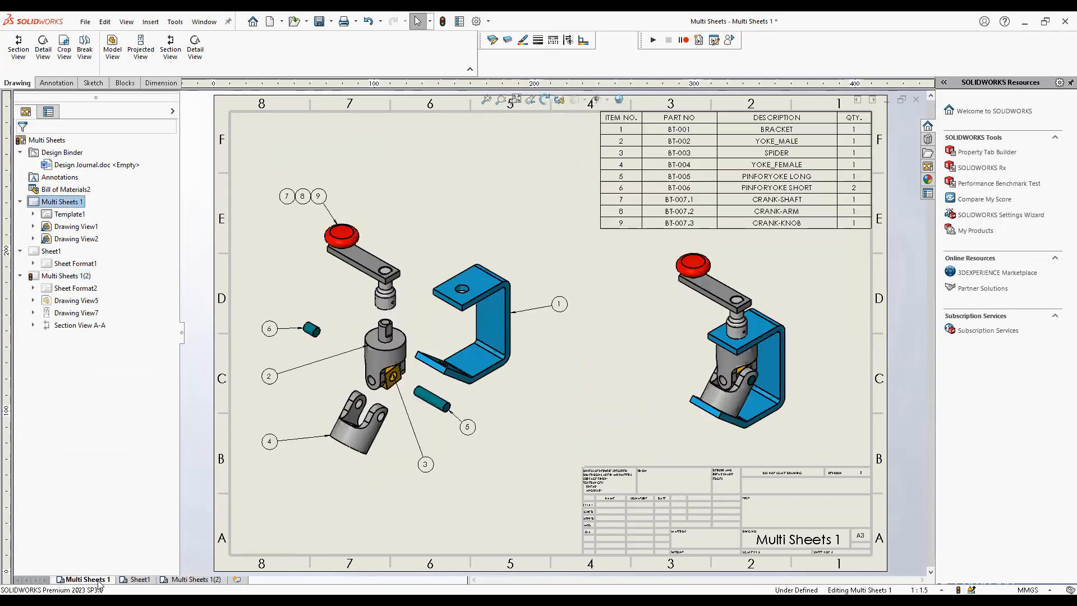
pyautogui.click(140, 581)
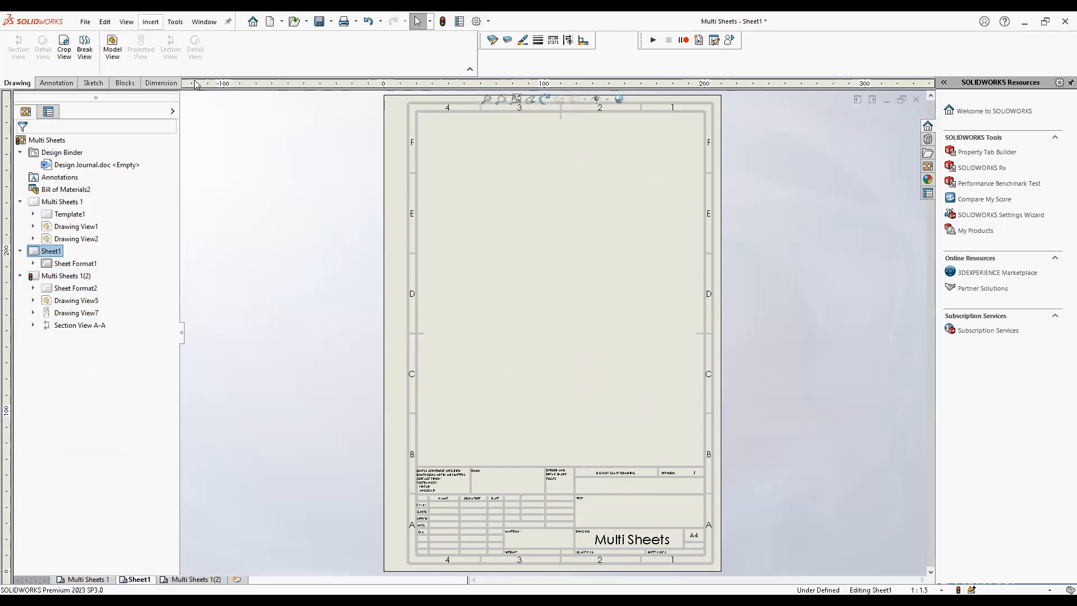
pyautogui.click(336, 253)
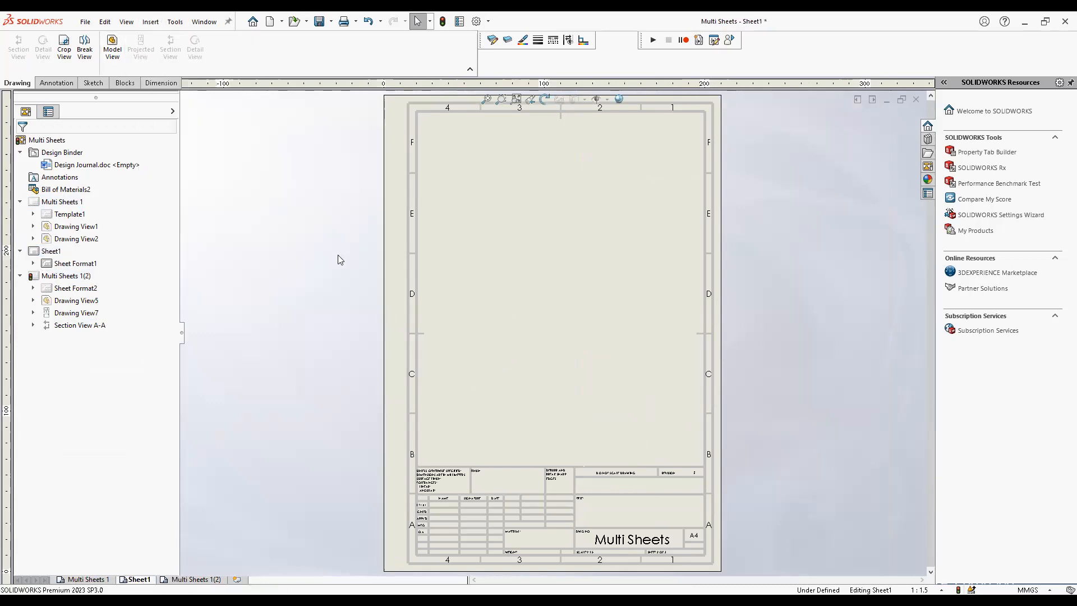
pyautogui.rightClick(536, 360)
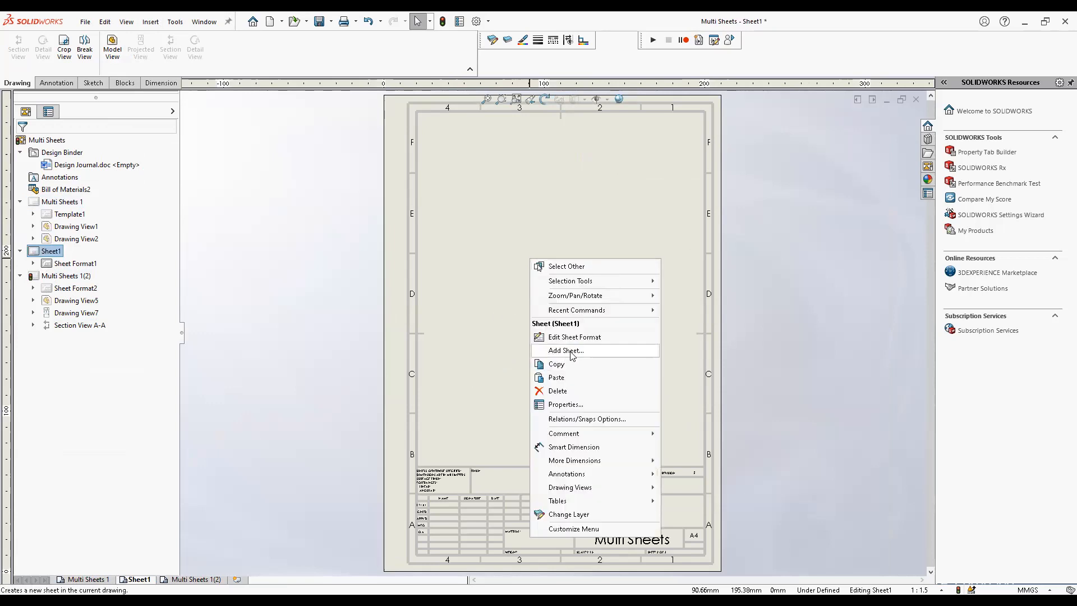
pyautogui.click(570, 351)
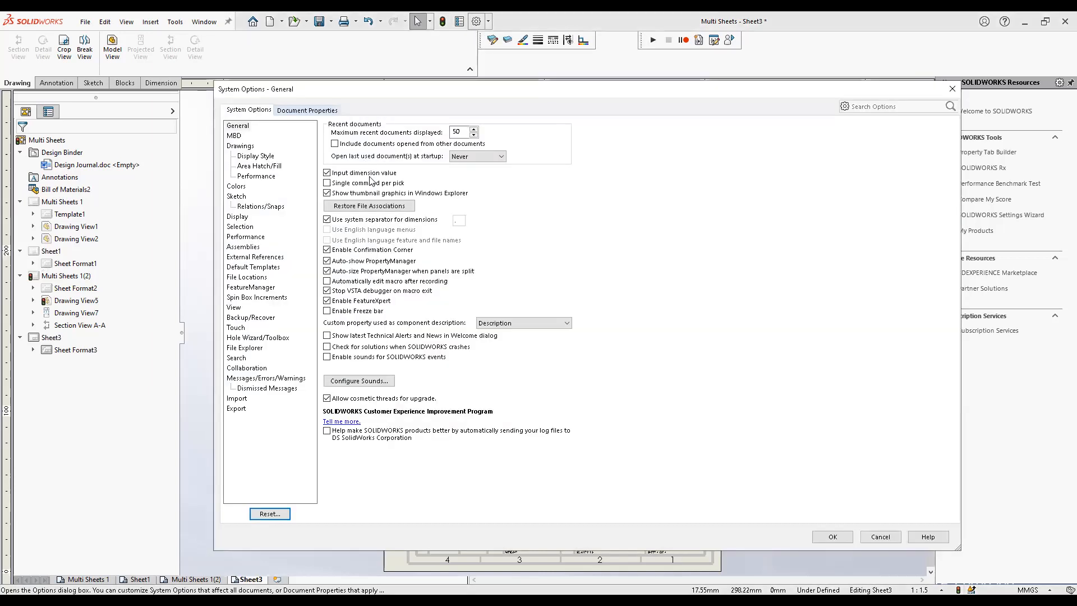
# Examine the sheet format used for new sheets in the document's Drawing Sheets properties, leaving the settings unchanged
pyautogui.click(308, 110)
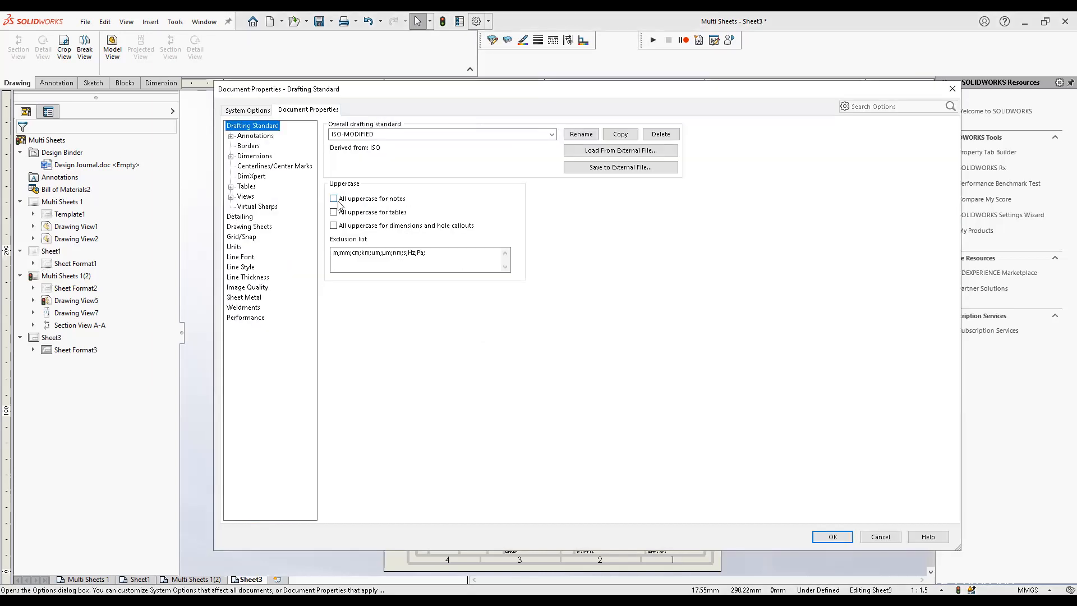
pyautogui.click(246, 226)
pyautogui.moveTo(353, 155); pyautogui.dragTo(446, 167)
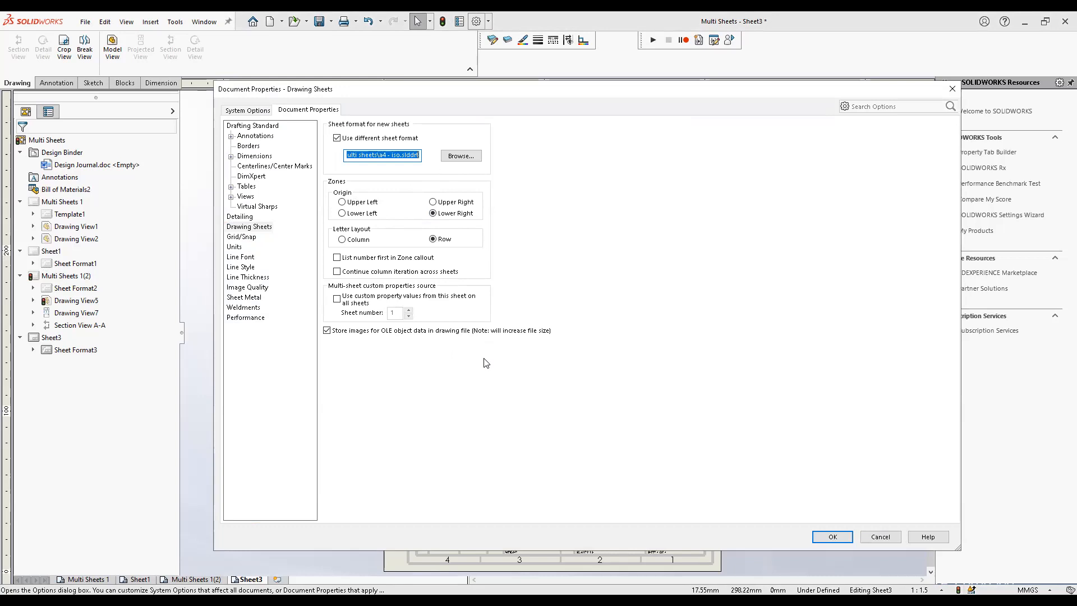
pyautogui.click(876, 540)
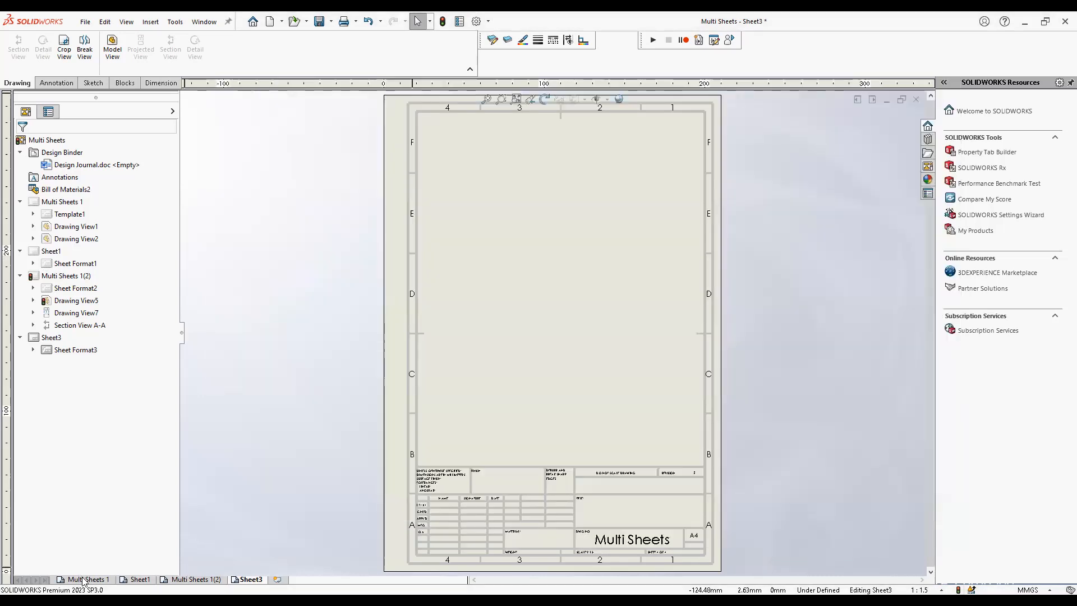
# Examine the title blocks on Multi Sheets 1 and Sheet1
pyautogui.click(85, 580)
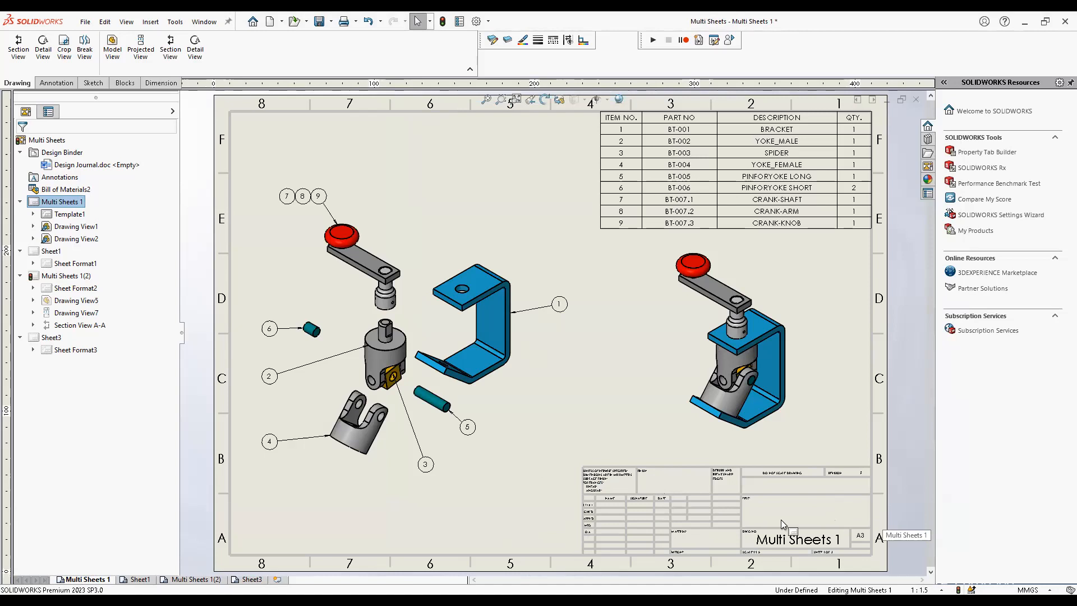
pyautogui.scroll(-3, 798, 519)
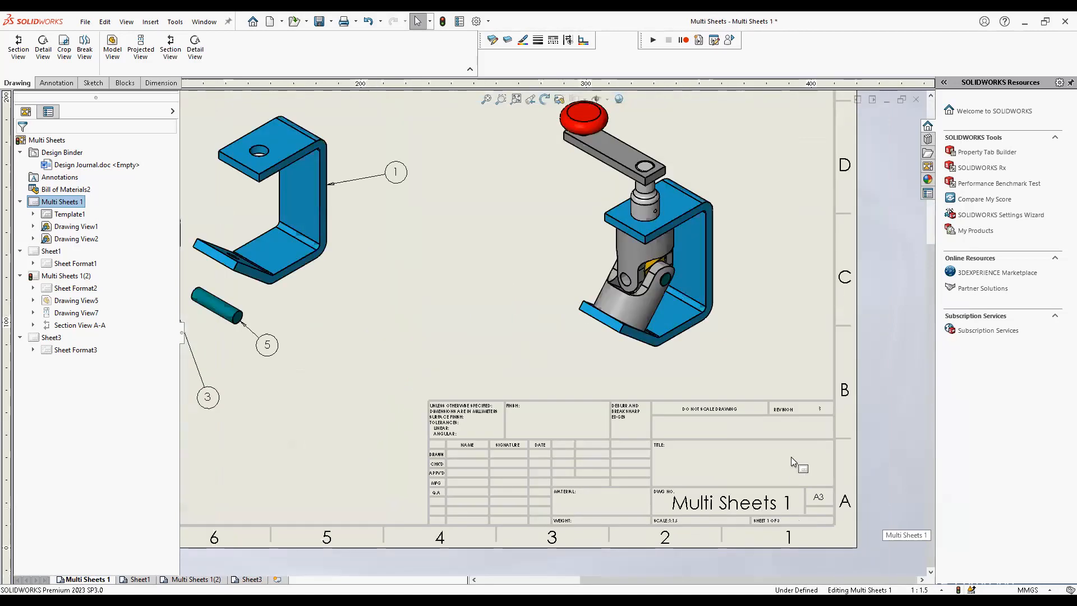
pyautogui.scroll(-2, 784, 446)
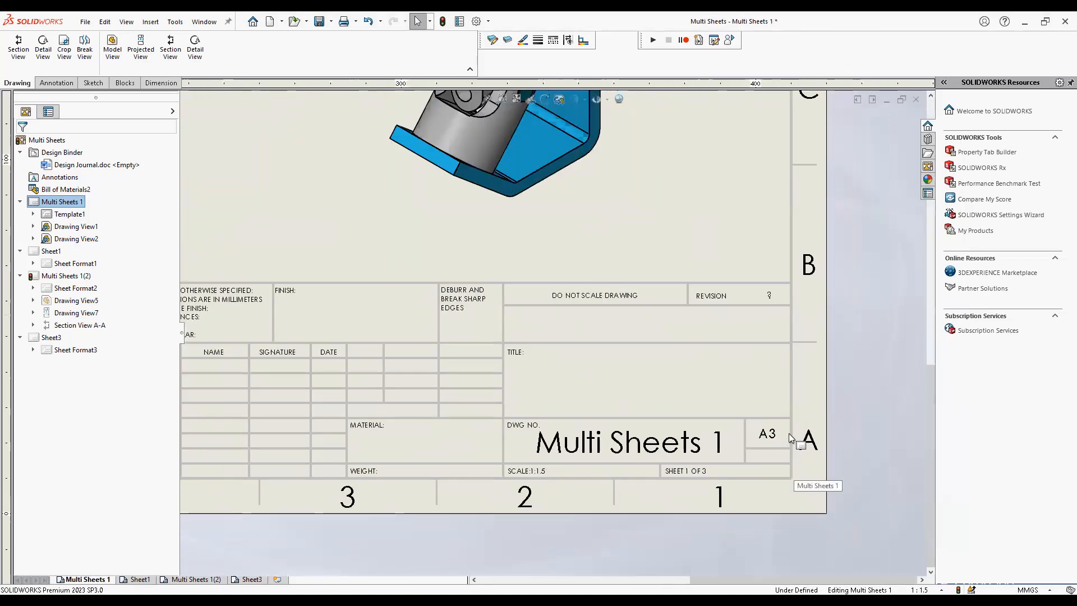
pyautogui.hotkey('ctrl', 'pagedown')
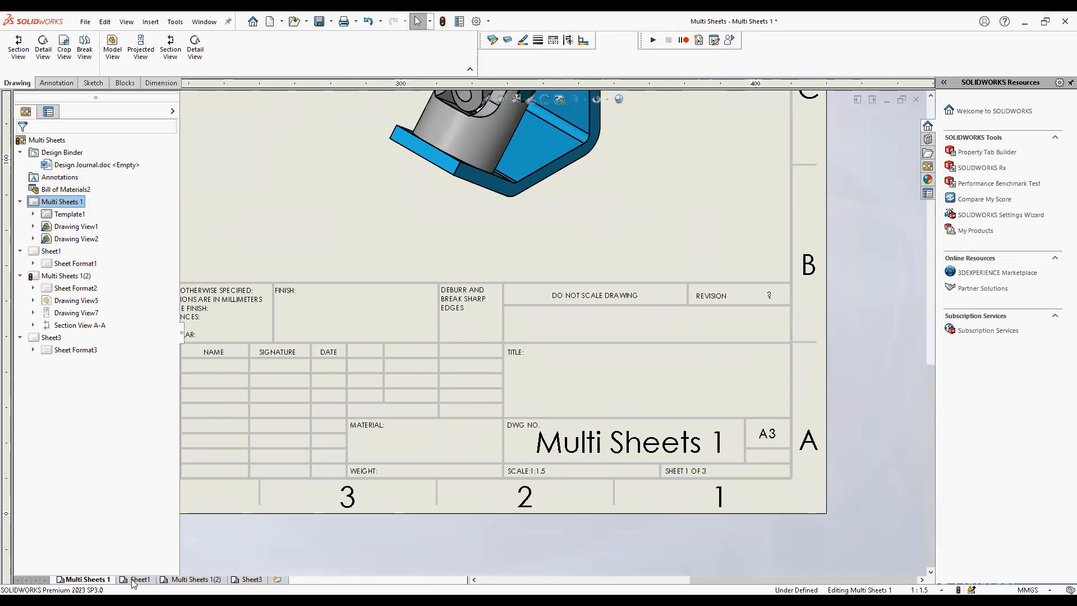
pyautogui.scroll(-3, 515, 482)
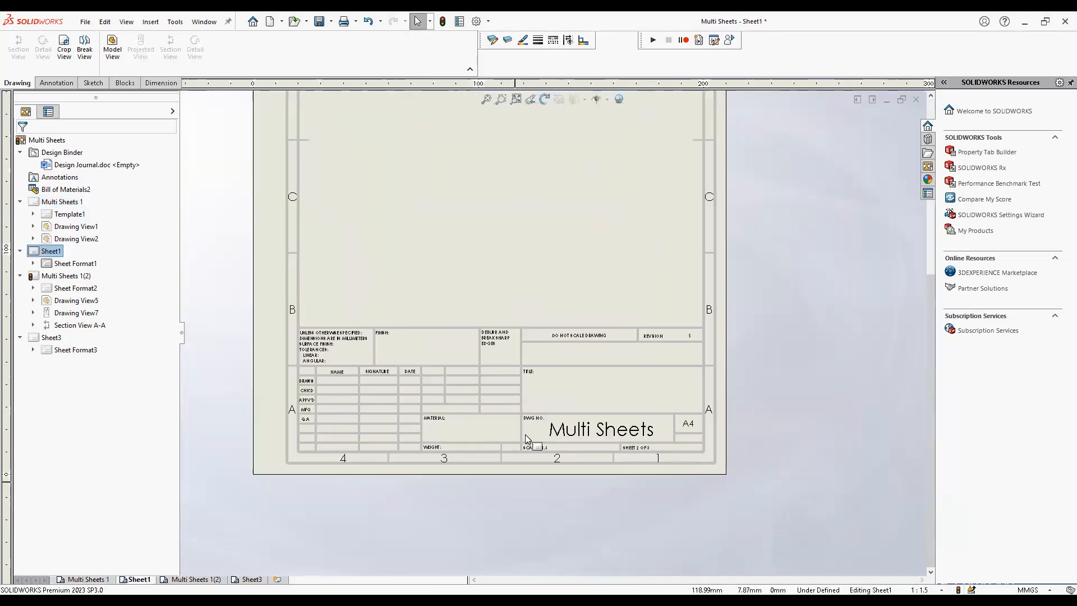
# Edit Sheet1's sheet format, delete most title block lines and notes while keeping the drawing number, and return to the sheet
pyautogui.doubleClick(545, 274)
pyautogui.moveTo(694, 241); pyautogui.dragTo(258, 355)
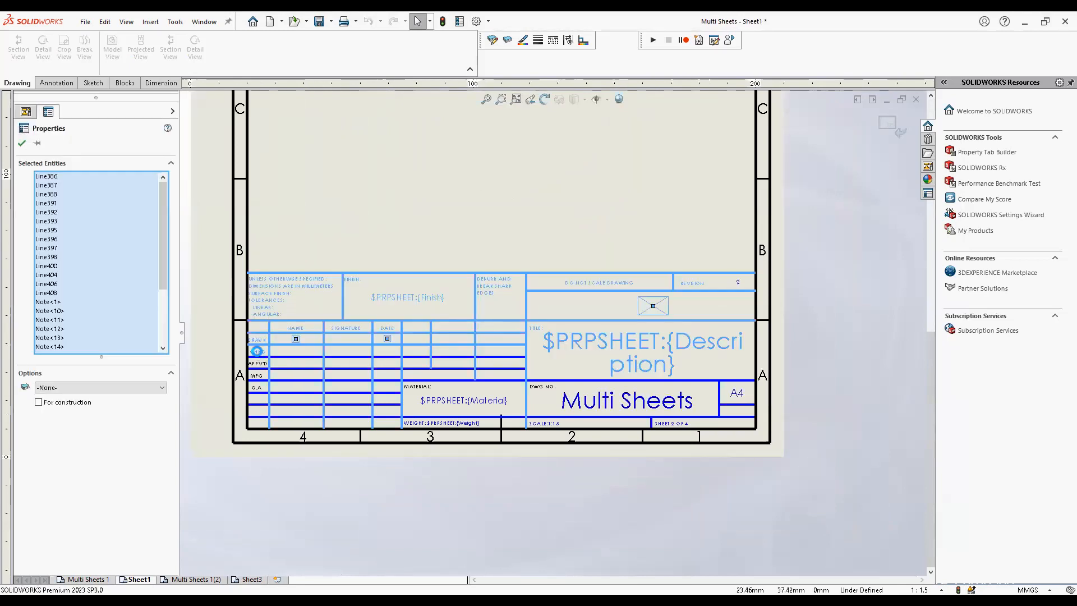
pyautogui.press('Delete')
pyautogui.moveTo(405, 334); pyautogui.dragTo(359, 415)
pyautogui.press('Delete')
pyautogui.moveTo(352, 323); pyautogui.dragTo(254, 422)
pyautogui.press('Delete')
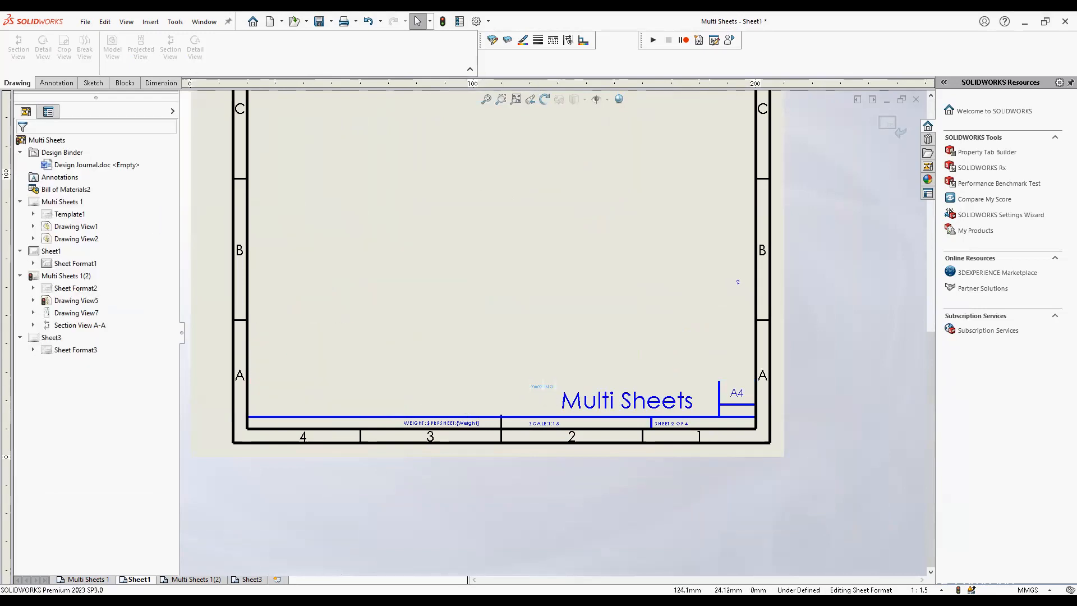
pyautogui.click(542, 387)
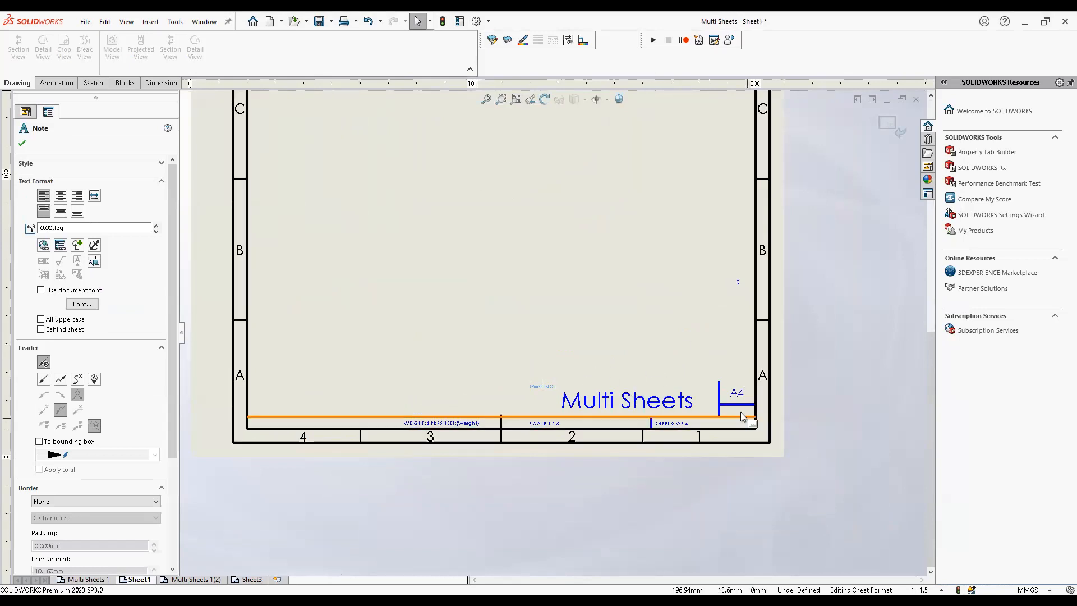
pyautogui.click(376, 354)
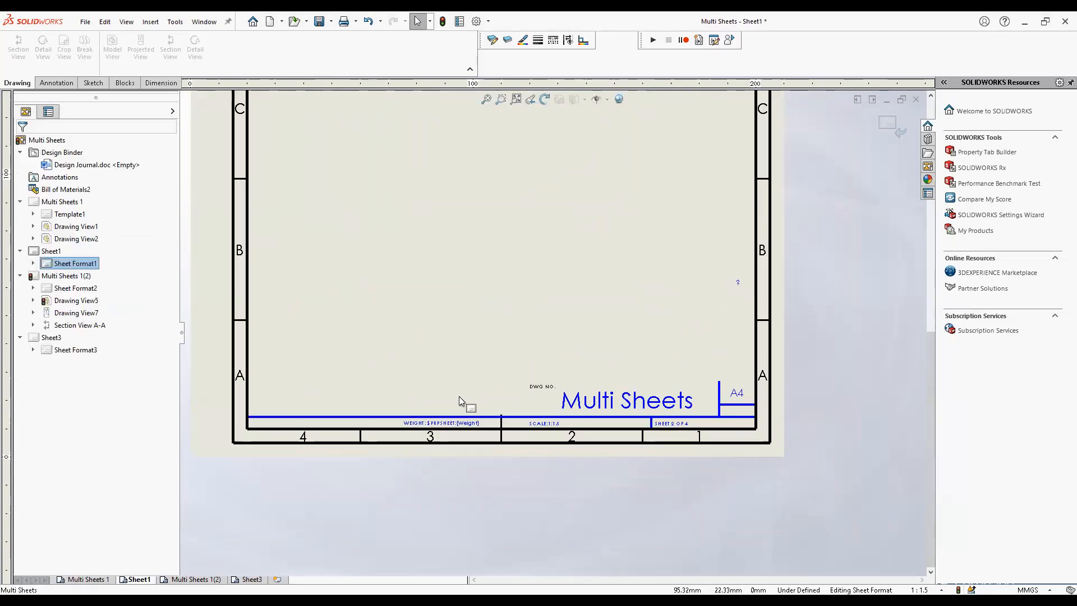
pyautogui.click(891, 126)
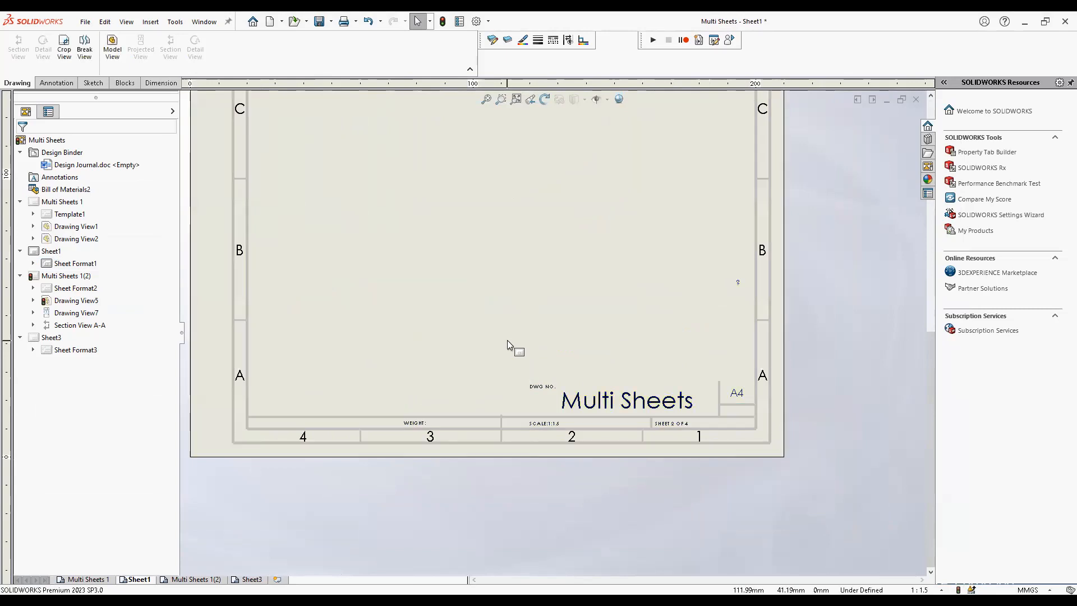
# Inspect the sheet format settings in Sheet1's properties and leave them unchanged
pyautogui.moveTo(511, 348); pyautogui.dragTo(524, 444, button='middle')
pyautogui.press('f')
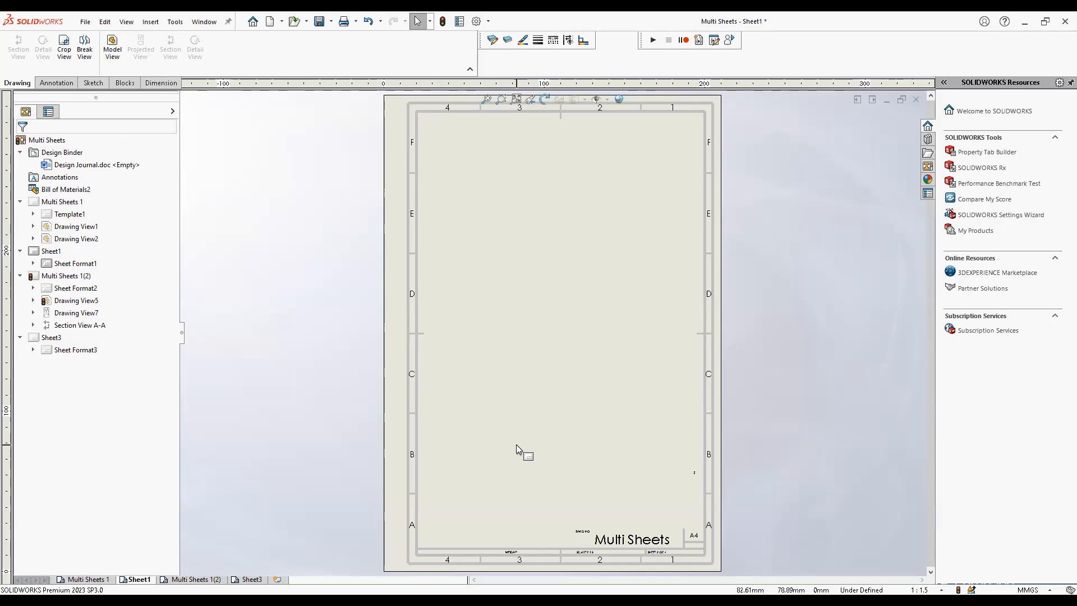
pyautogui.click(497, 222)
pyautogui.rightClick(497, 222)
pyautogui.click(527, 367)
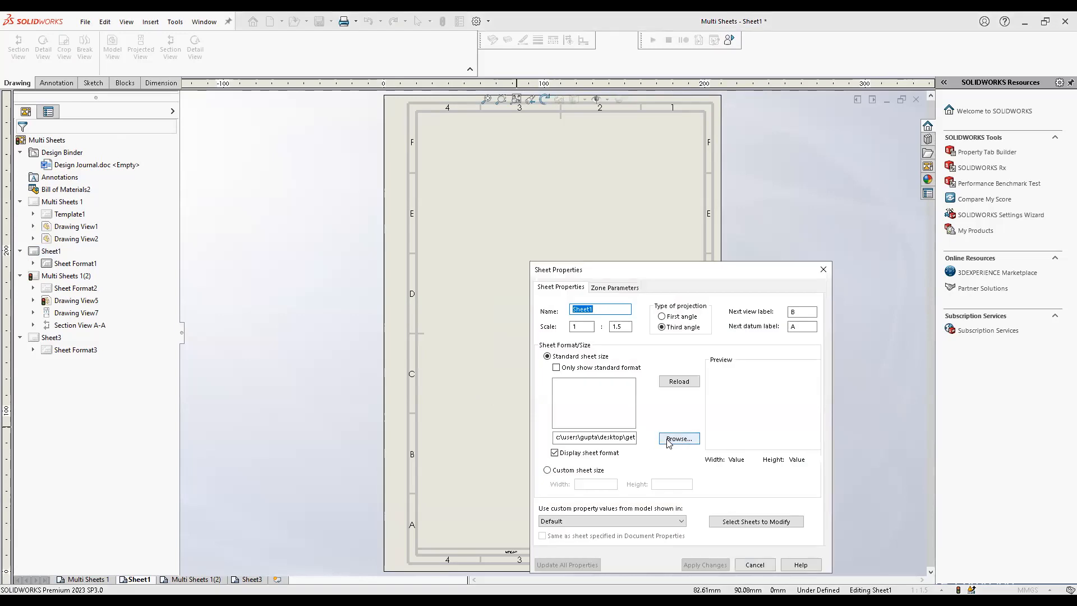
pyautogui.click(760, 569)
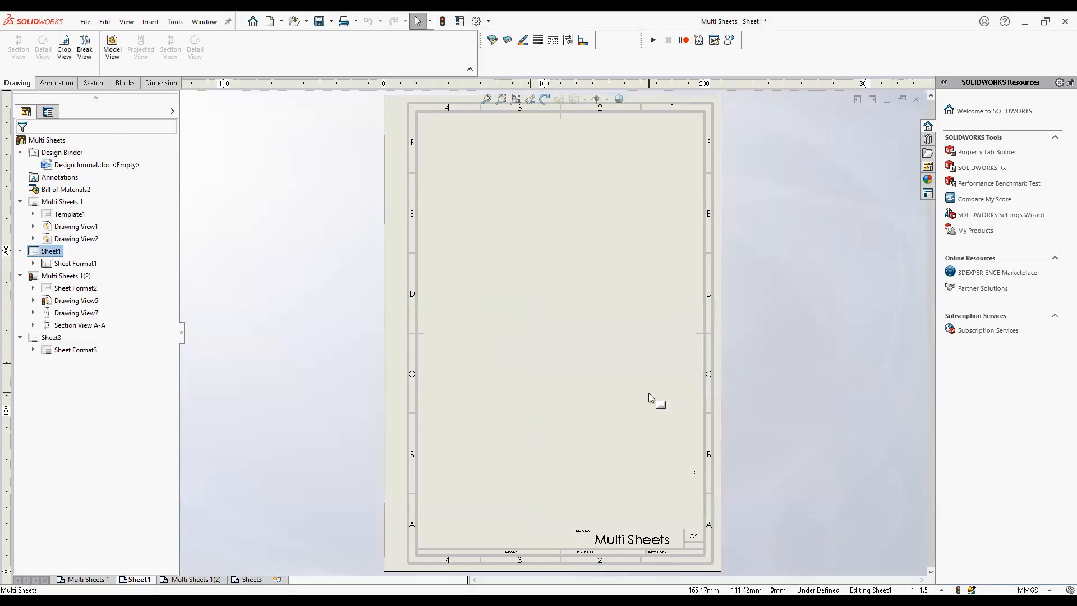
# Close the Multi Sheets drawing and its assembly model
pyautogui.hotkey('ctrl', 'Tab')
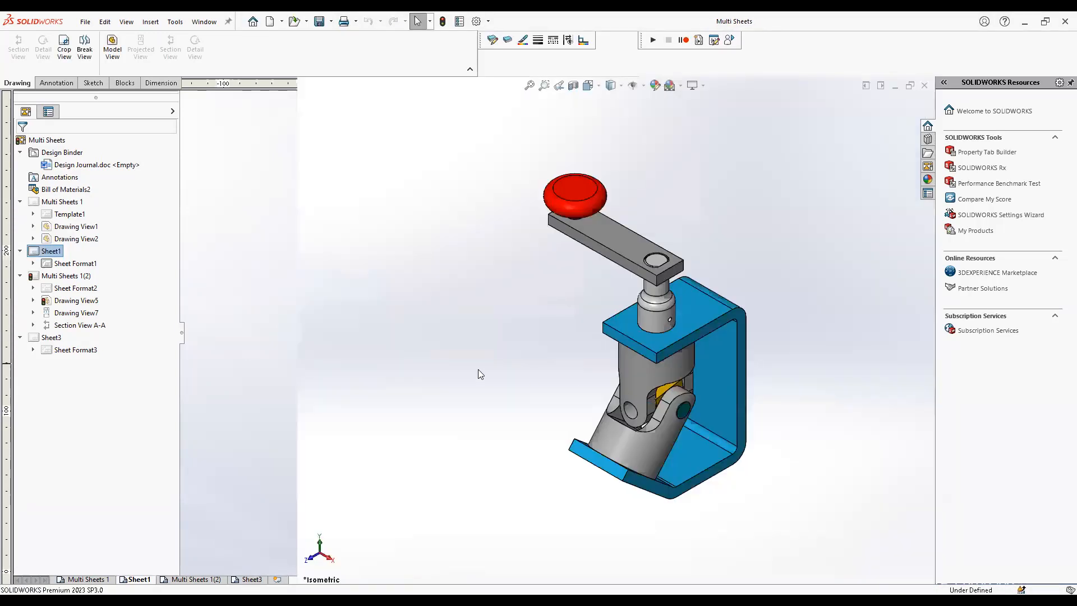
pyautogui.hotkey('ctrl', 'w')
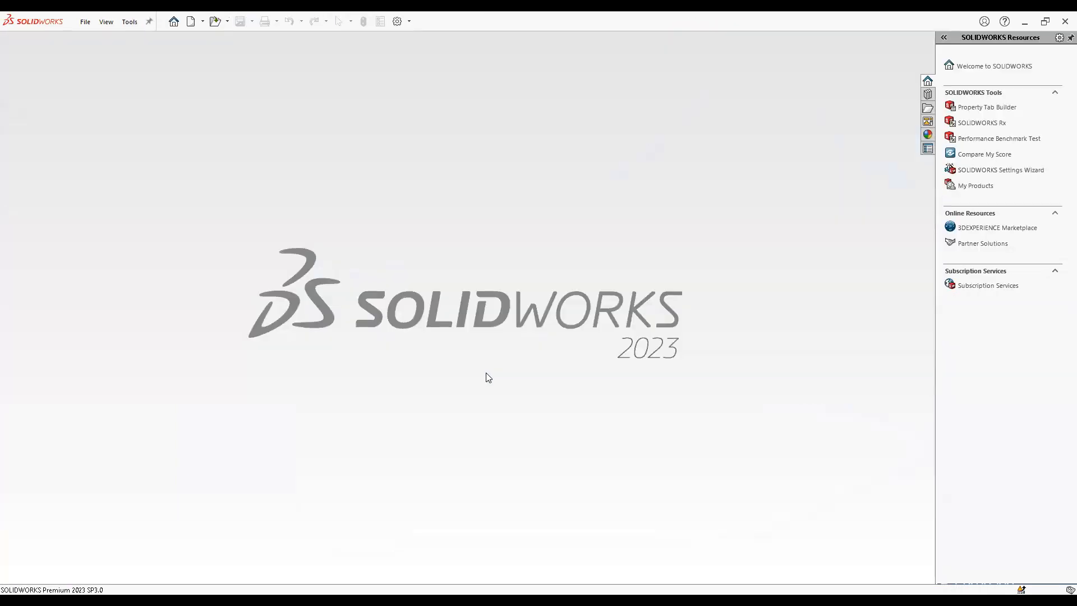
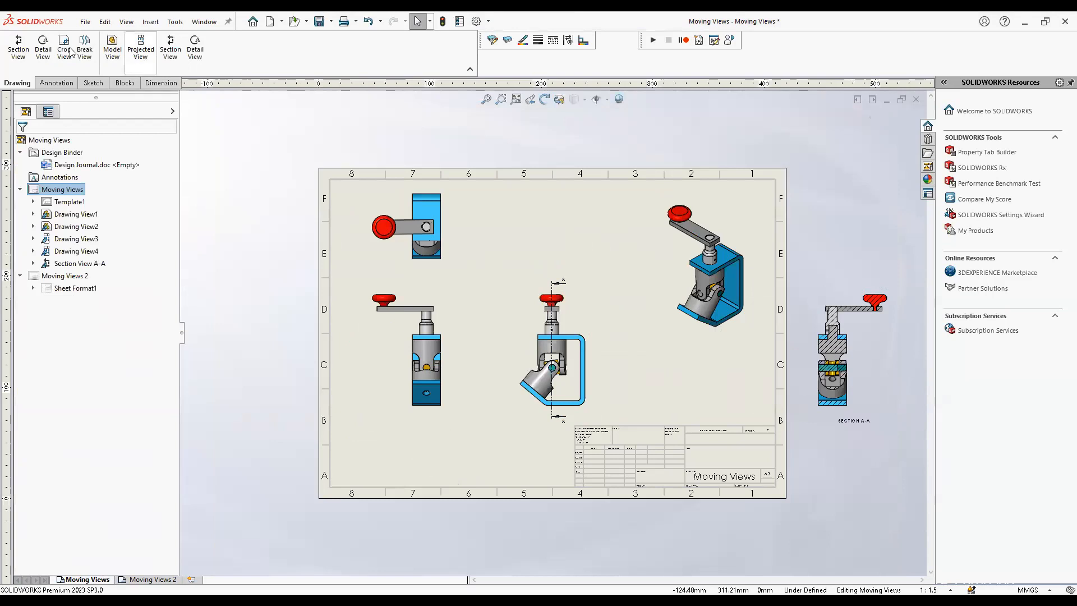
# Create a detail view of the front view's joint using a circle of about 31 mm radius, placed outside the sheet beside section A-A
pyautogui.scroll(-1, 445, 402)
pyautogui.scroll(-2, 448, 343)
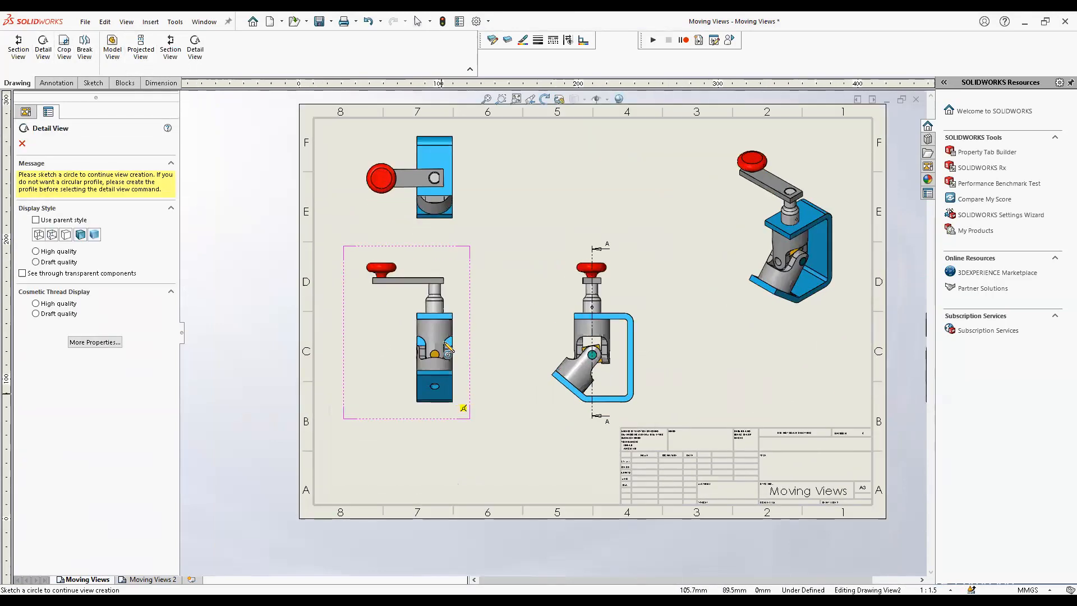
pyautogui.click(430, 361)
pyautogui.click(481, 357)
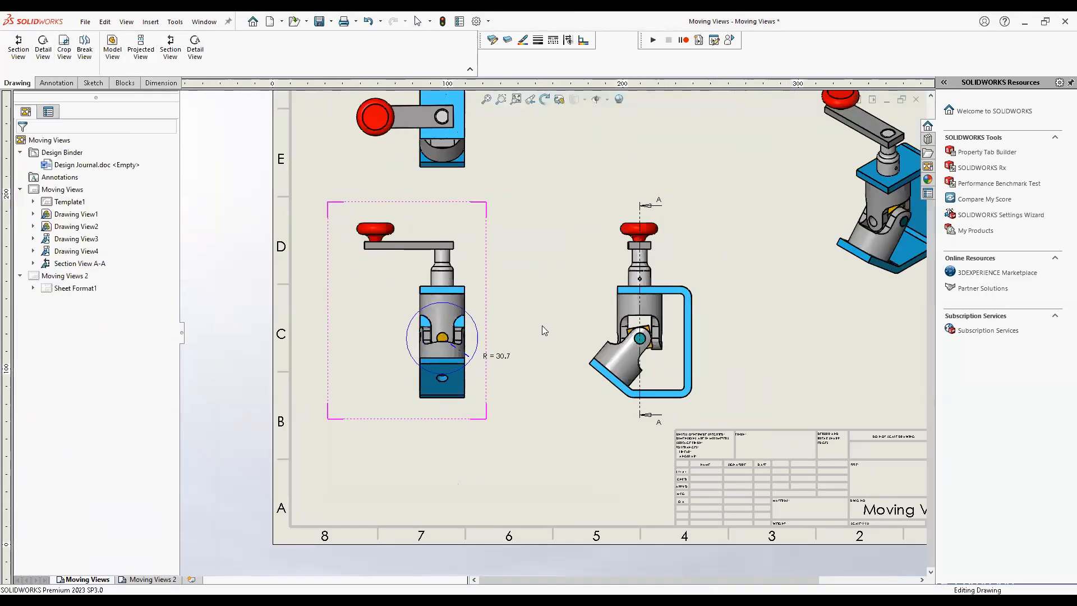
pyautogui.scroll(2, 542, 324)
pyautogui.moveTo(630, 365); pyautogui.dragTo(497, 371, button='middle')
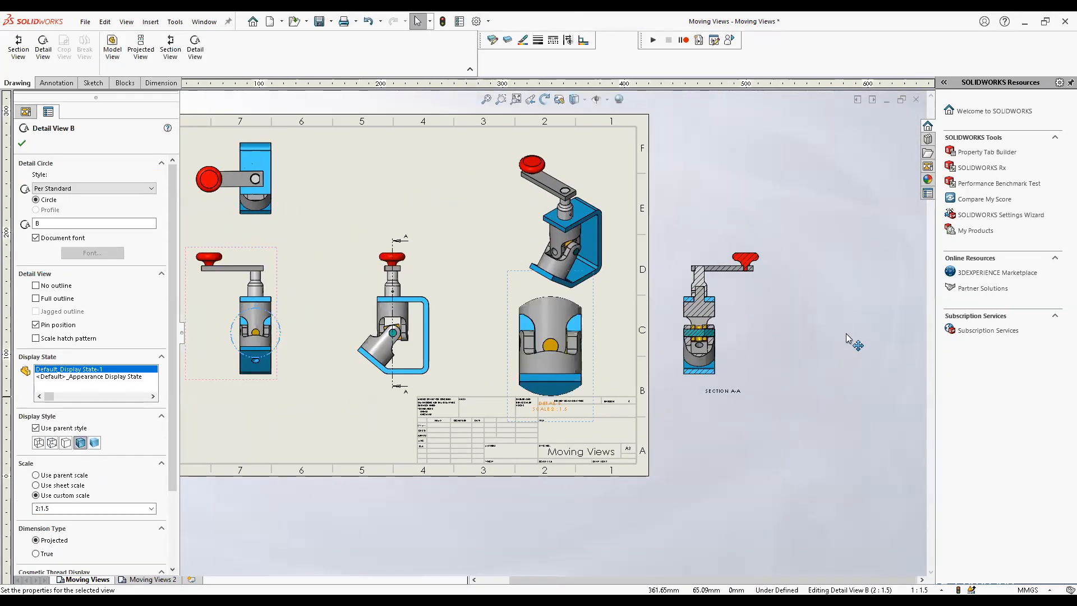
pyautogui.click(898, 327)
pyautogui.press('f')
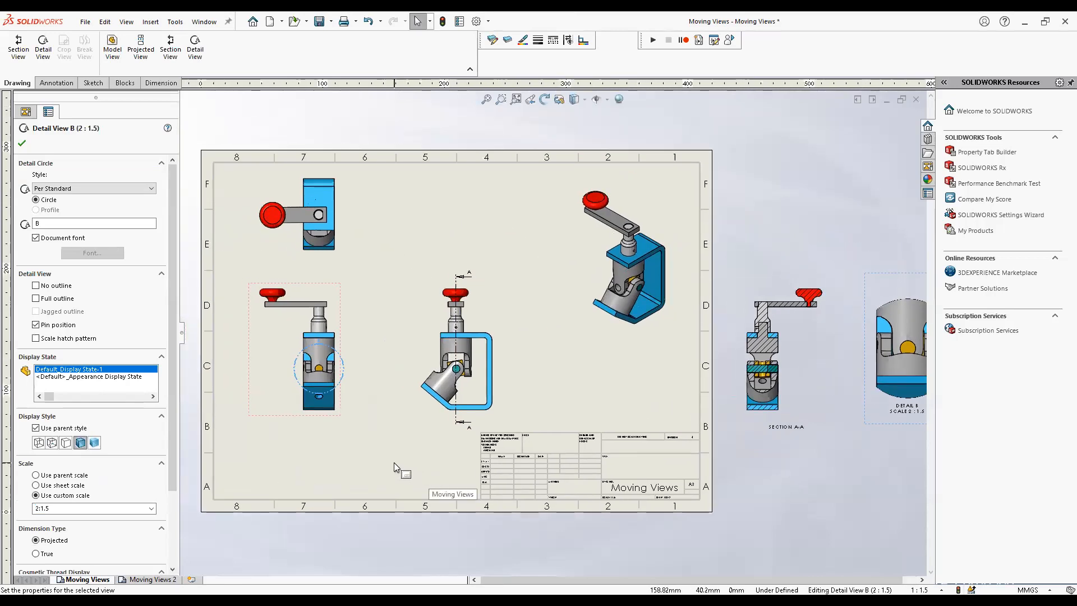
pyautogui.press('f')
pyautogui.click(383, 527)
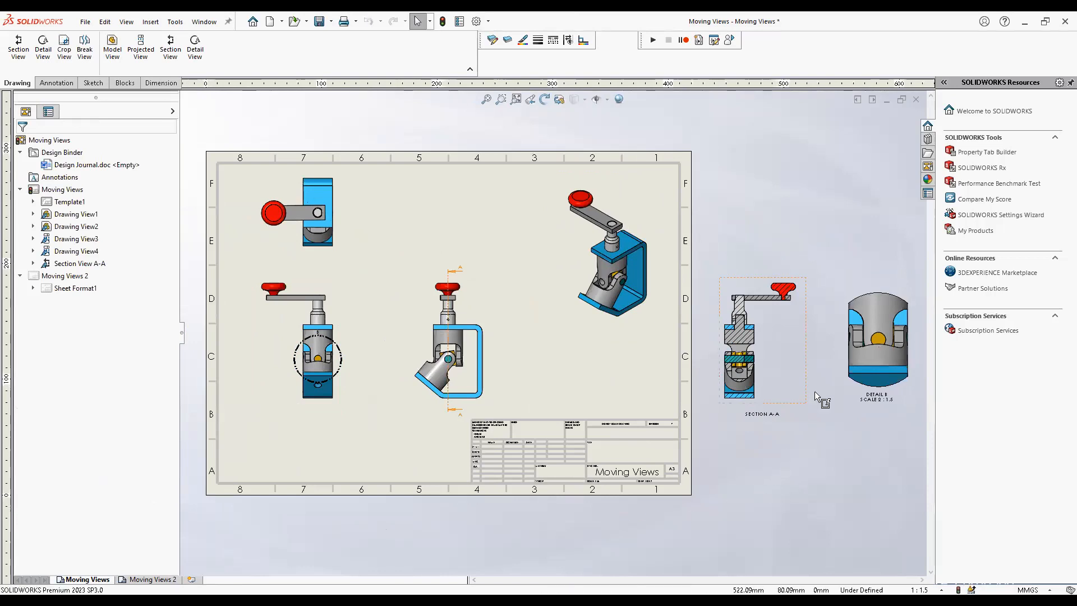
pyautogui.press('f')
pyautogui.click(780, 523)
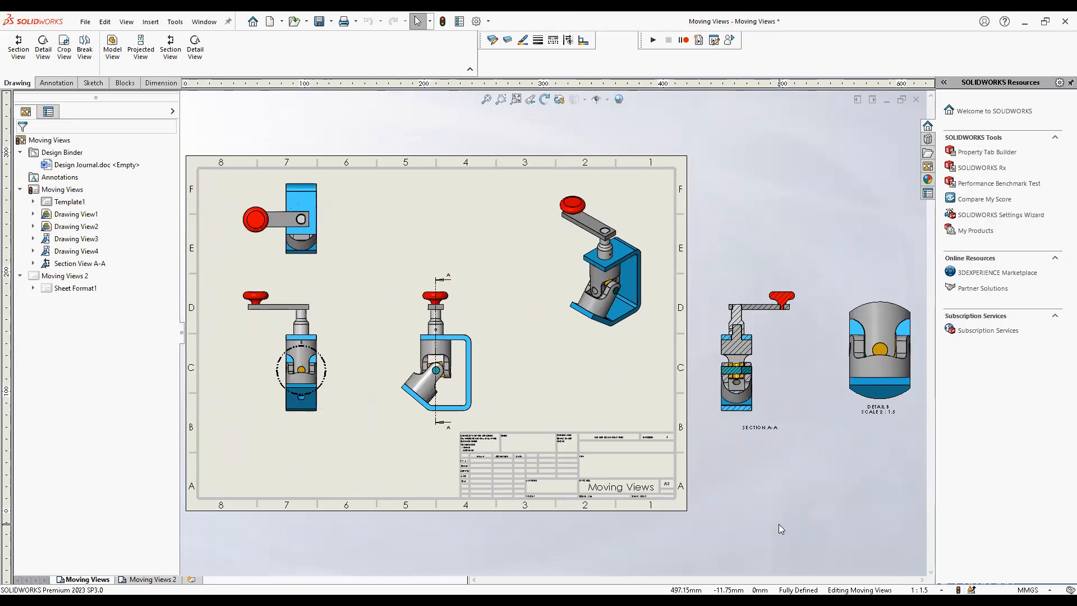
# Cut section view A-A from the Moving Views sheet, paste it onto Moving Views 2 and position it near the sheet's upper-left corner
pyautogui.click(772, 367)
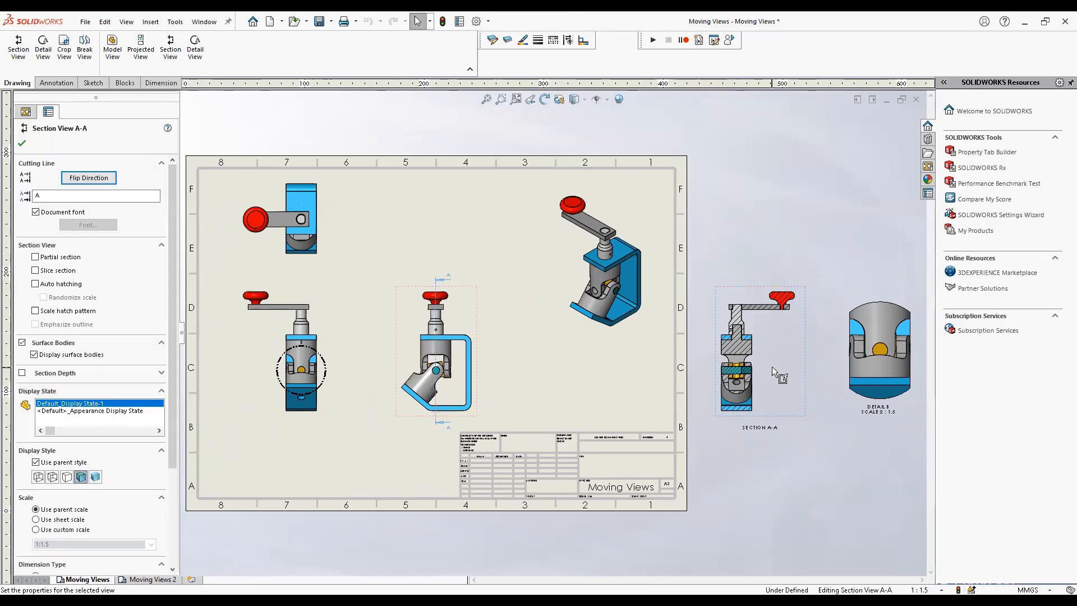
pyautogui.press('Delete')
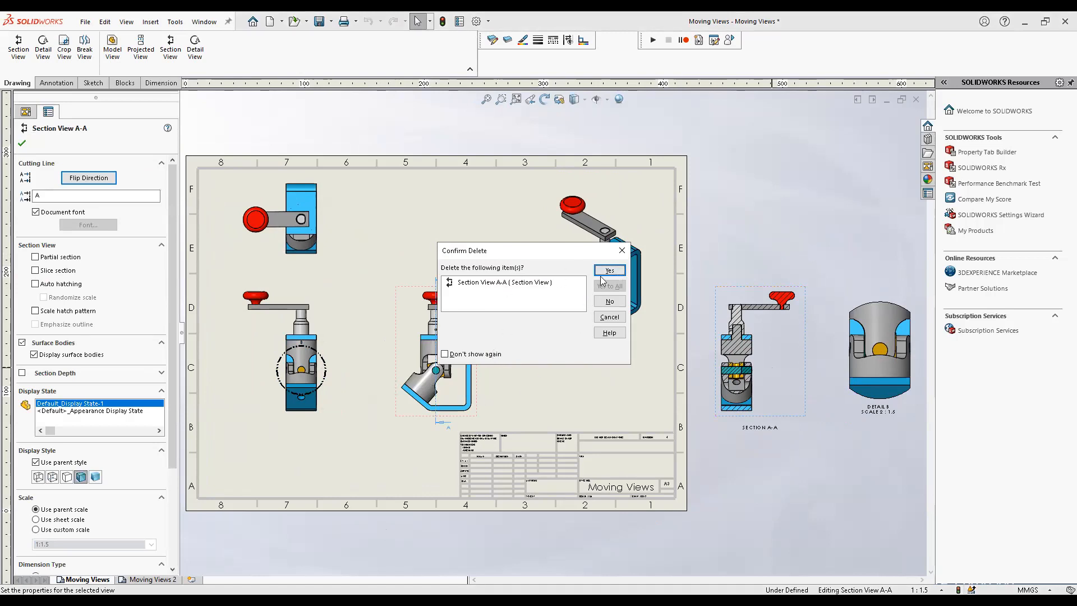
pyautogui.press('Return')
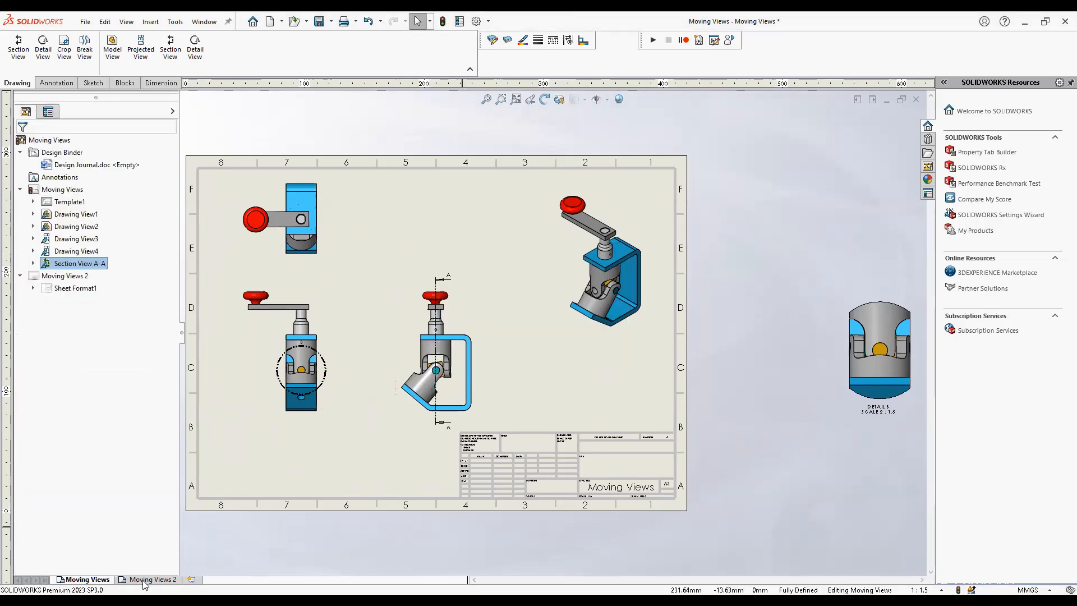
pyautogui.click(144, 583)
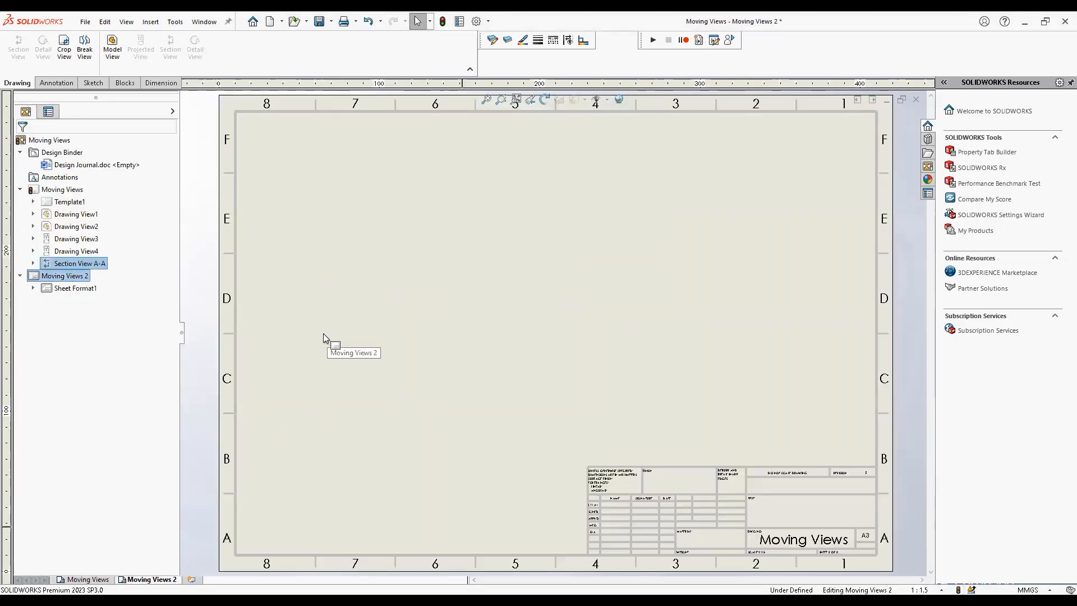
pyautogui.moveTo(323, 333); pyautogui.dragTo(323, 333)
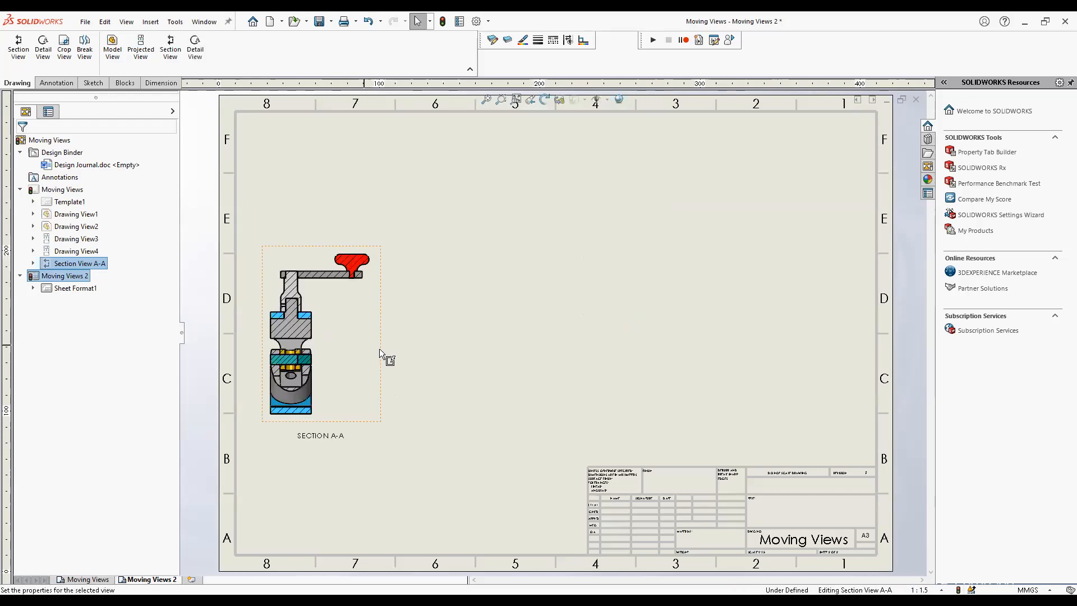
pyautogui.moveTo(385, 380); pyautogui.dragTo(476, 329)
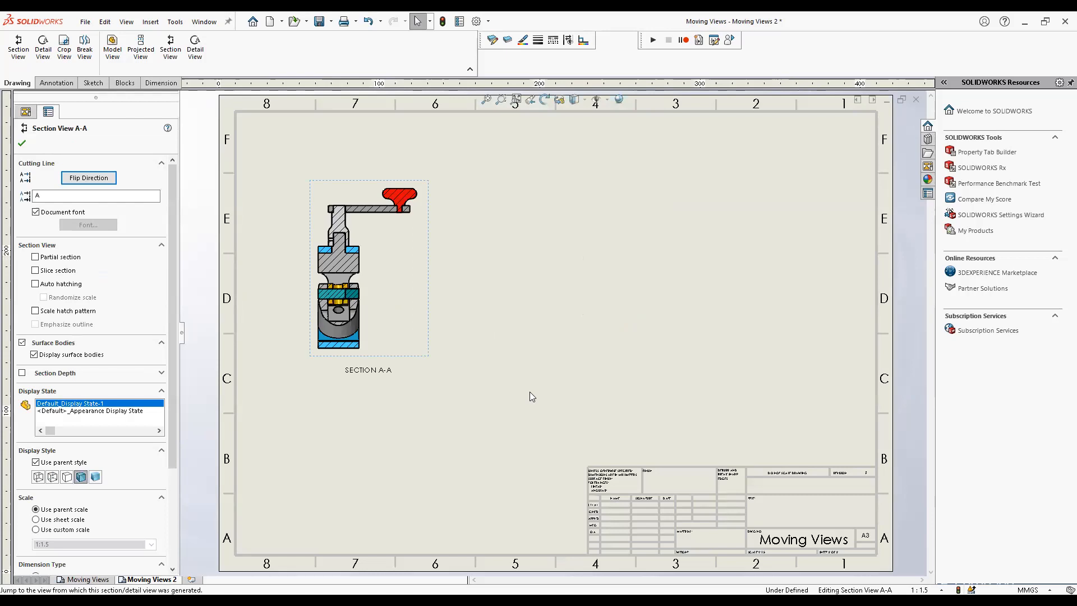
# Jump from section view A-A to its parent view on the Moving Views sheet and inspect the cutting line there
pyautogui.click(467, 392)
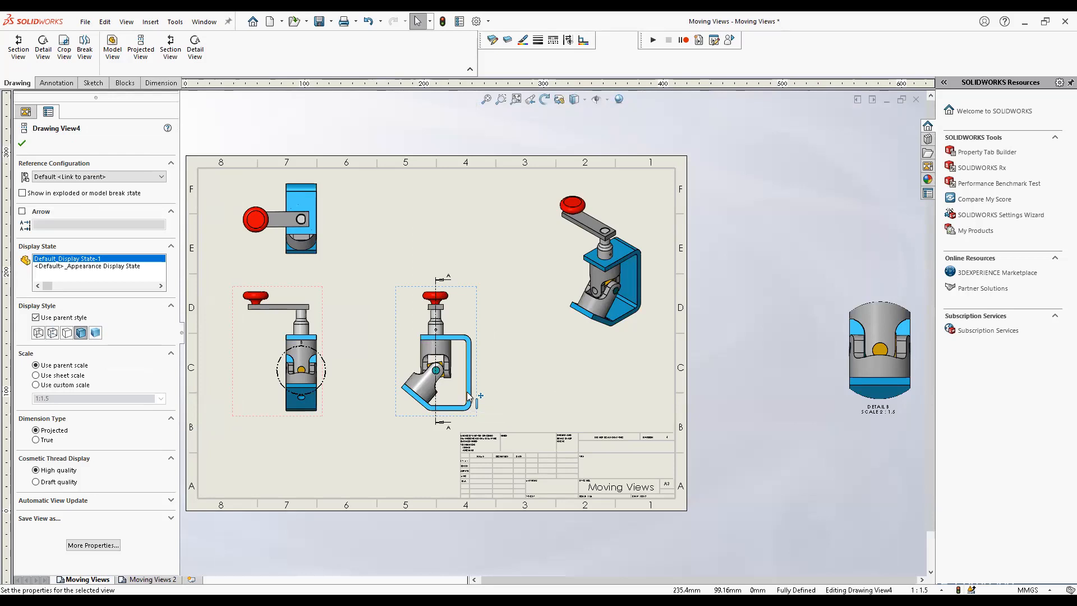
pyautogui.scroll(-4, 468, 394)
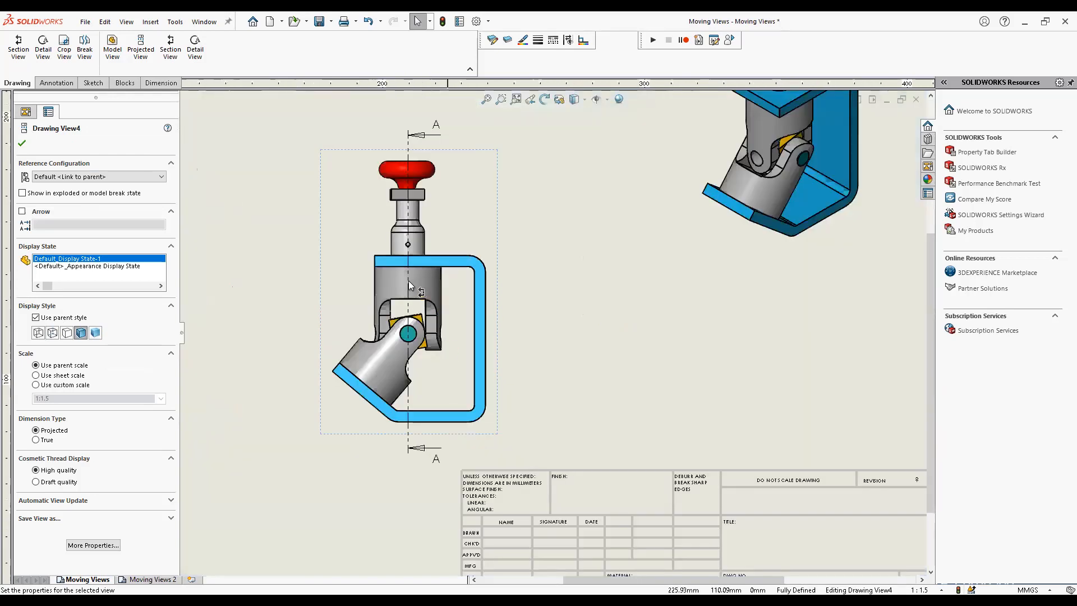
pyautogui.press('Escape')
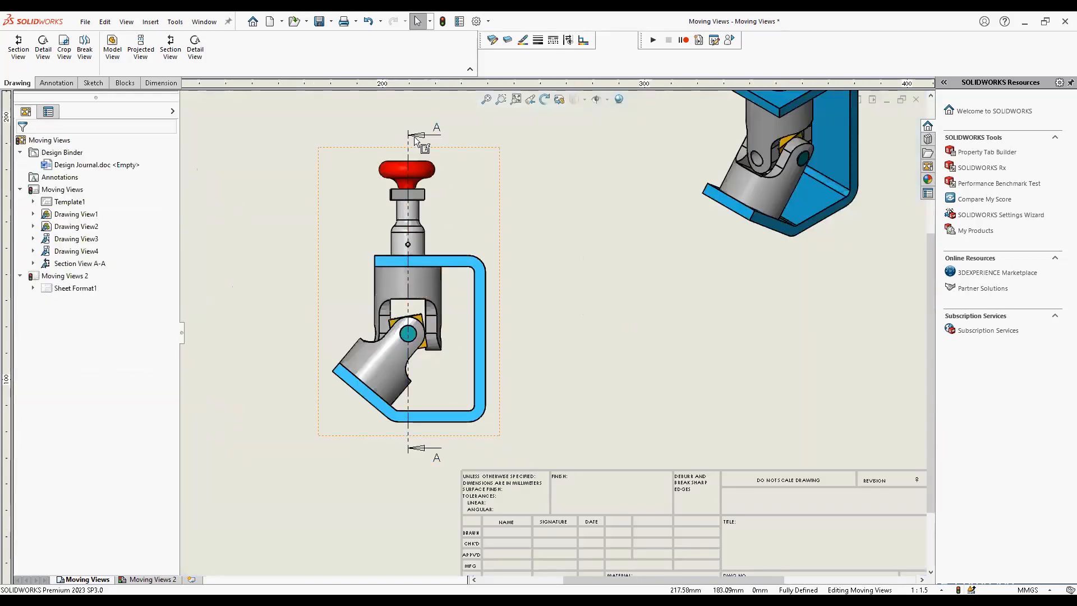
pyautogui.click(410, 142)
pyautogui.rightClick(410, 142)
pyautogui.press('Escape')
pyautogui.press('Escape')
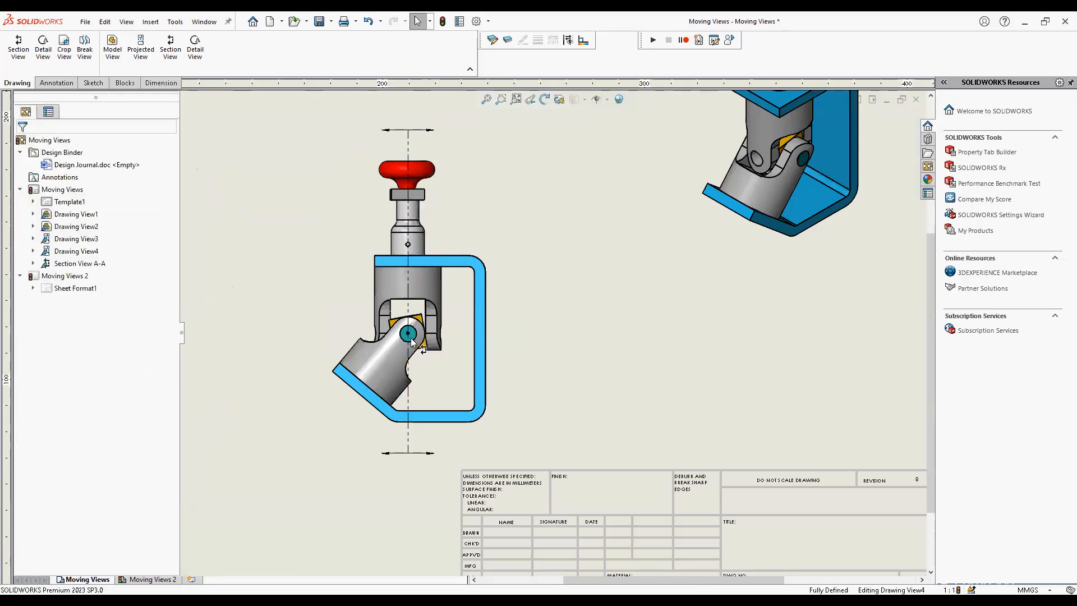
# Edit section A-A's cutting line sketch to shift the line right of the pin, rebuild, and check the section on Moving Views 2
pyautogui.click(410, 341)
pyautogui.rightClick(409, 342)
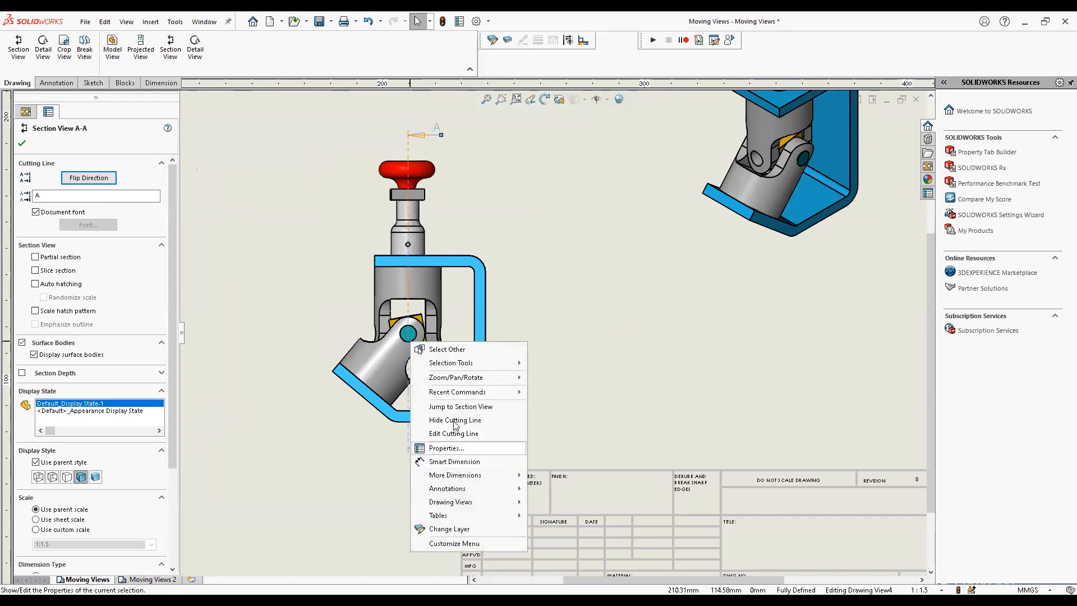
pyautogui.click(455, 434)
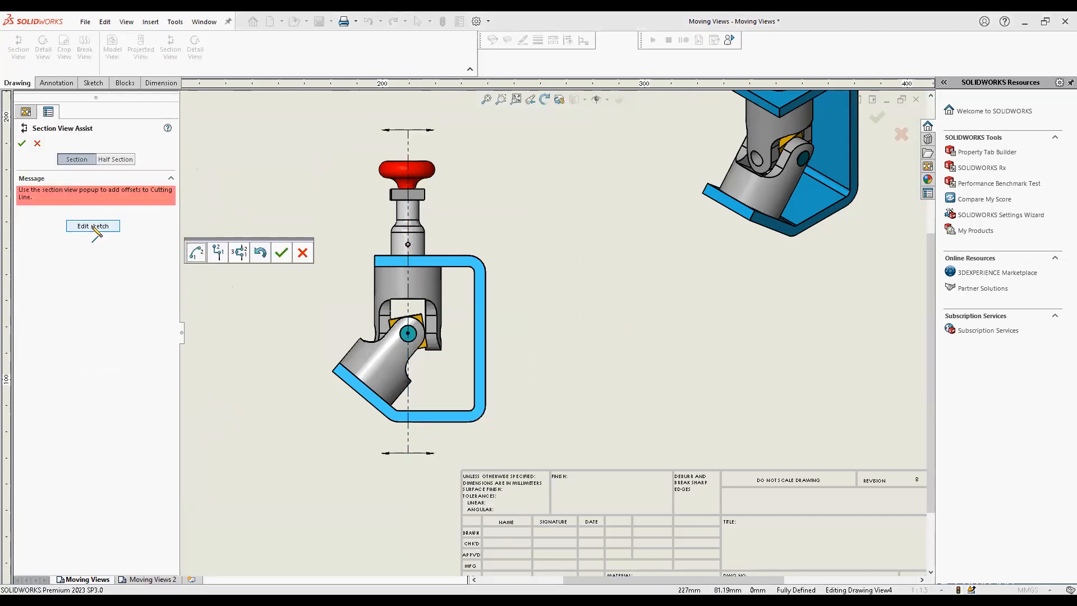
pyautogui.click(409, 332)
pyautogui.rightClick(63, 186)
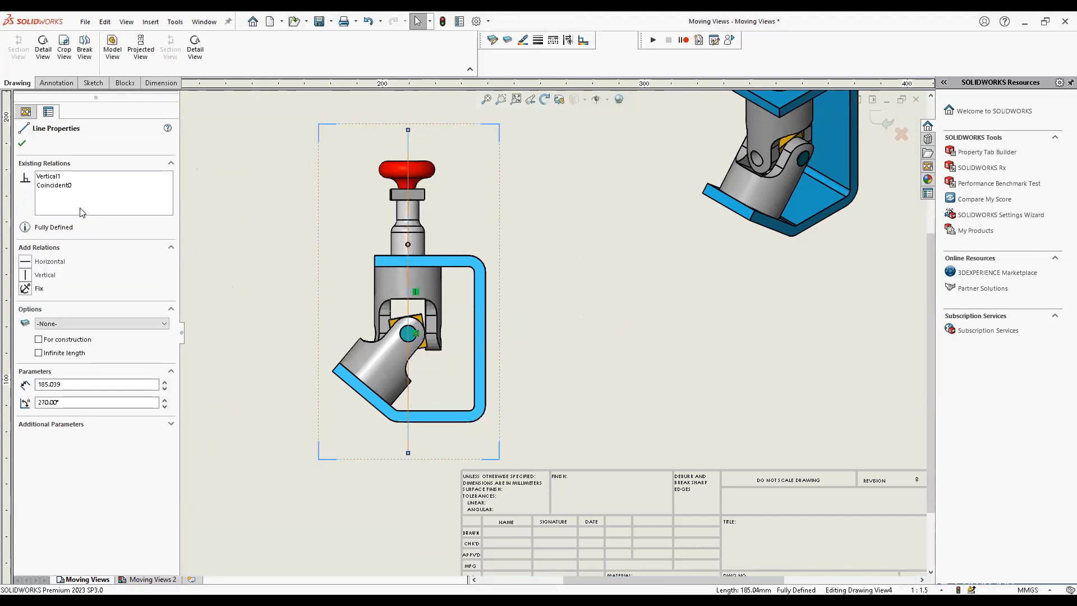
pyautogui.moveTo(408, 223); pyautogui.dragTo(447, 219)
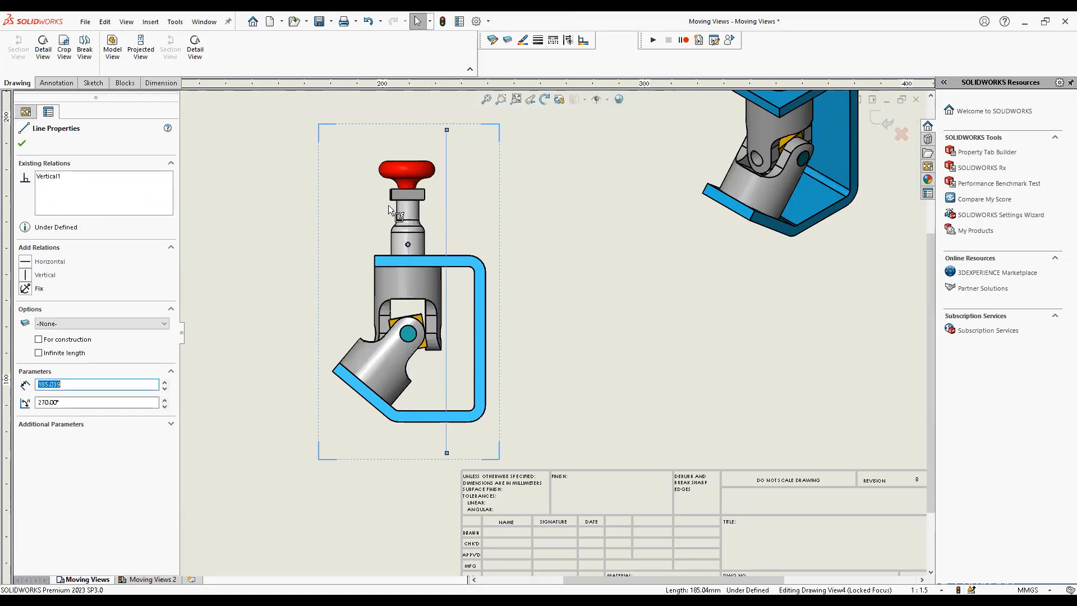
pyautogui.click(22, 143)
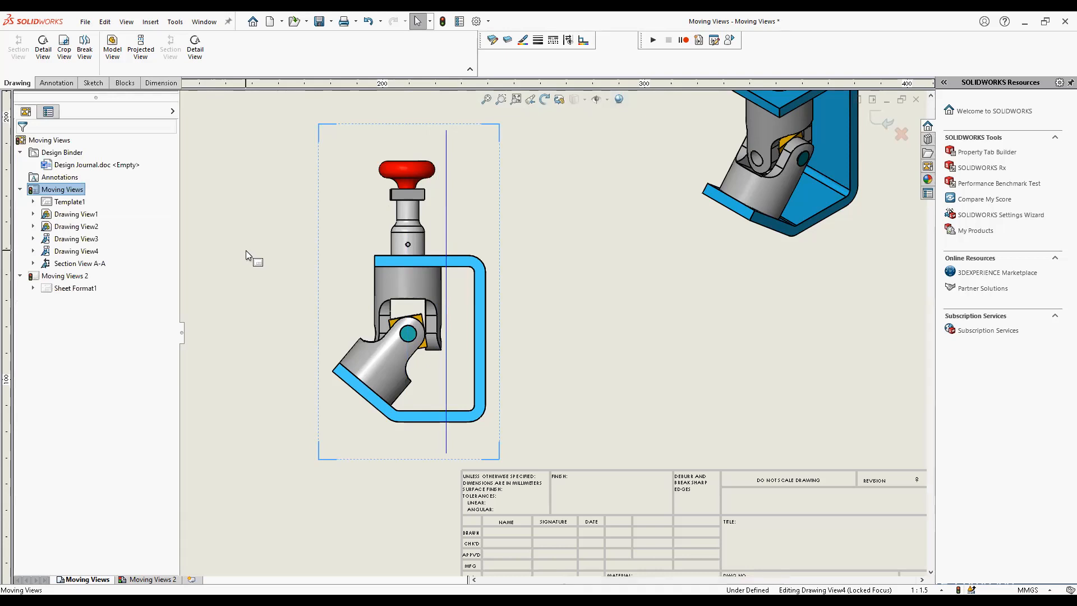
pyautogui.press('f')
pyautogui.hotkey('ctrl', 'b')
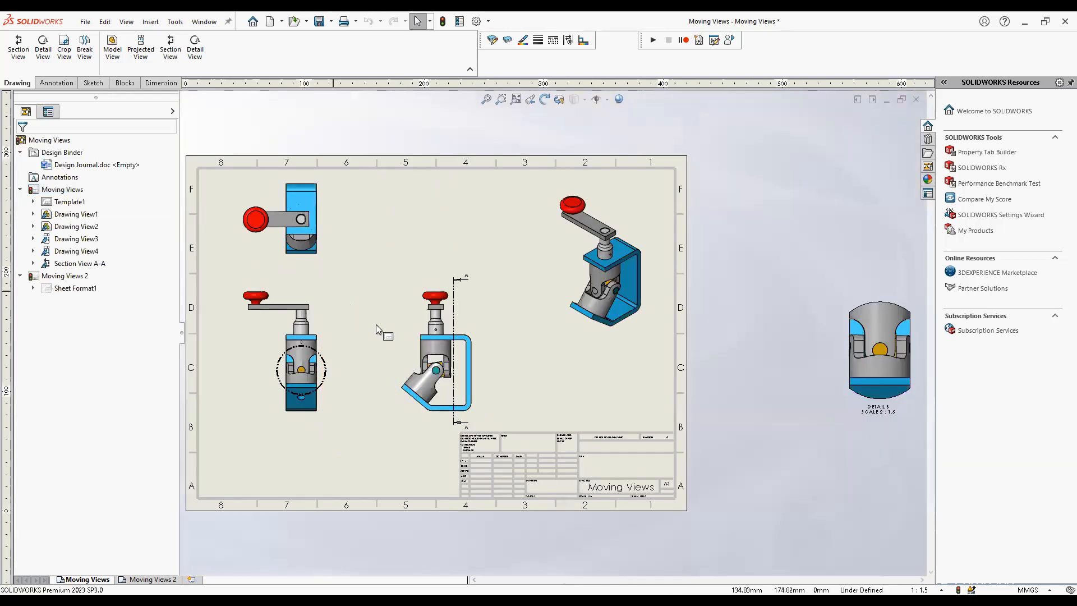
pyautogui.click(149, 579)
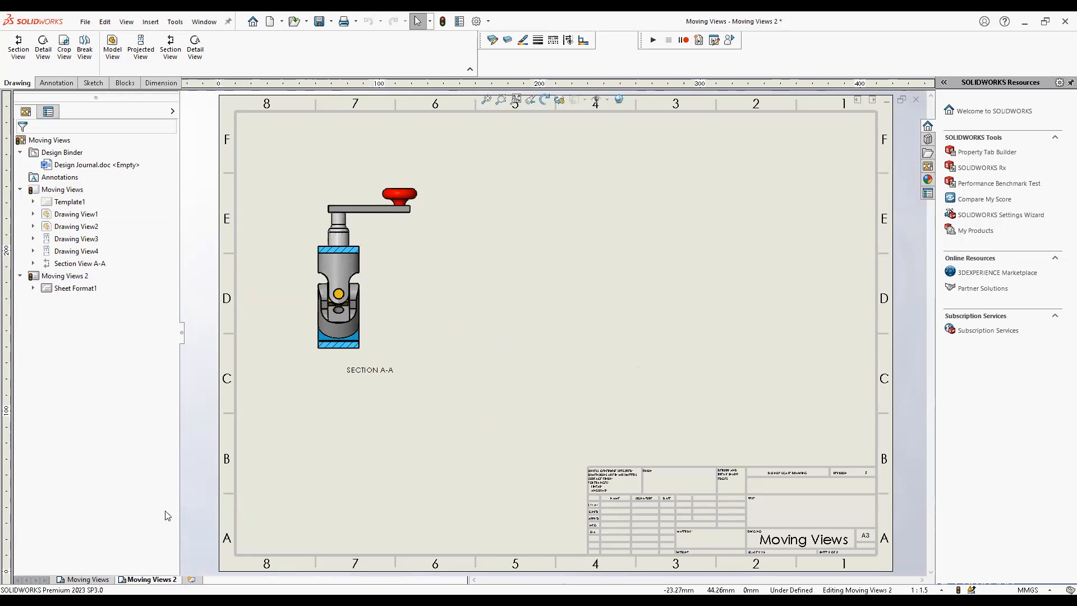
# Return to the Moving Views sheet, move detail view B beside the top view, and delete its detail circle with the view
pyautogui.click(104, 582)
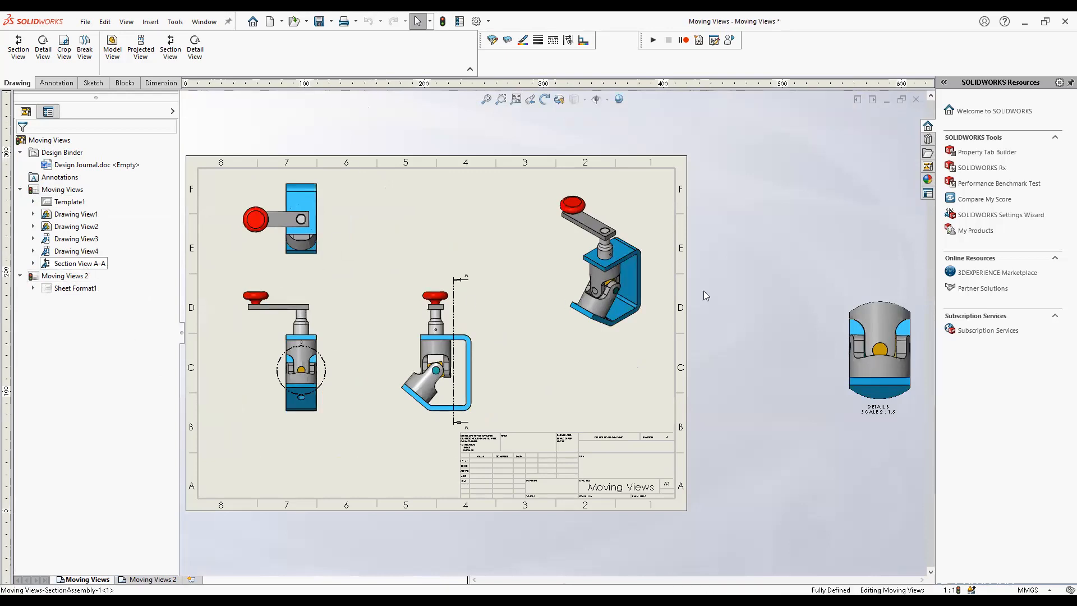
pyautogui.moveTo(867, 296); pyautogui.dragTo(372, 206)
pyautogui.click(324, 367)
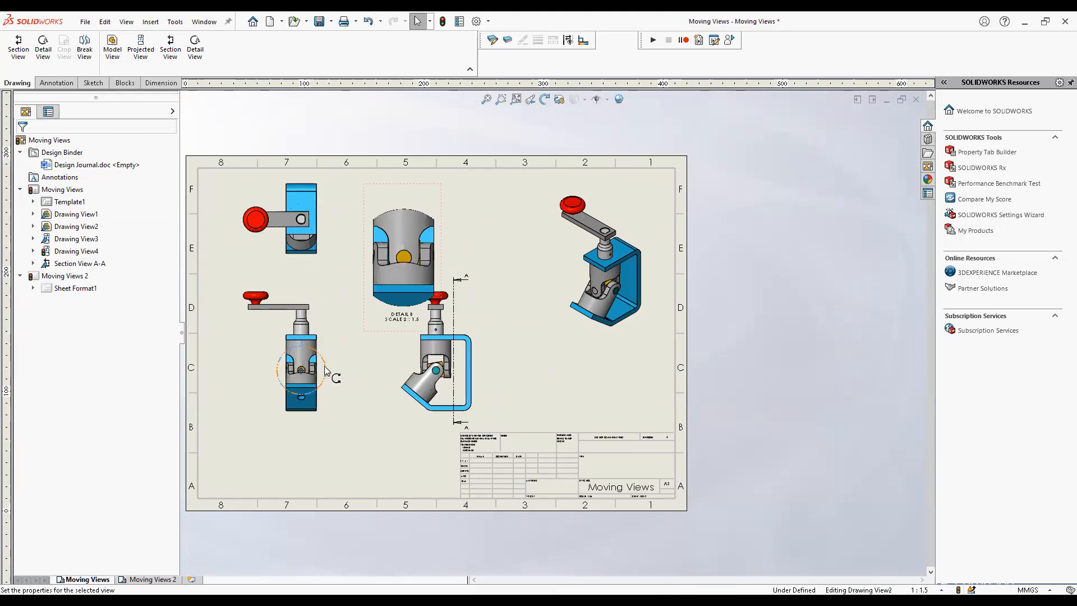
pyautogui.press('Delete')
pyautogui.press('Return')
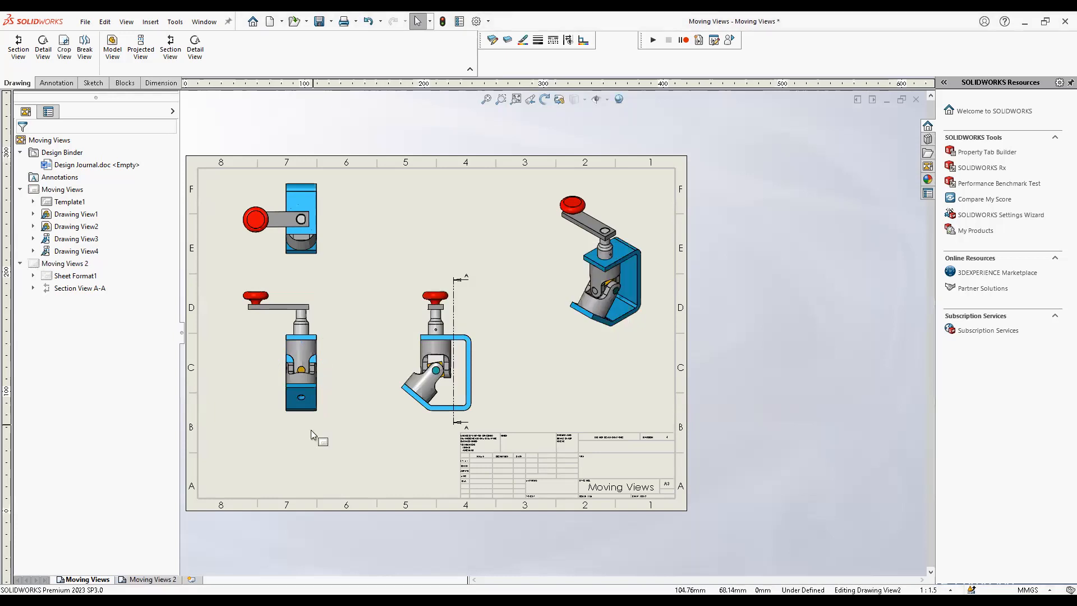
# Create a detail view of the front view with a circle of about 36 mm radius centred on the yoke pin, and place it below the view
pyautogui.click(311, 429)
pyautogui.scroll(-4, 337, 432)
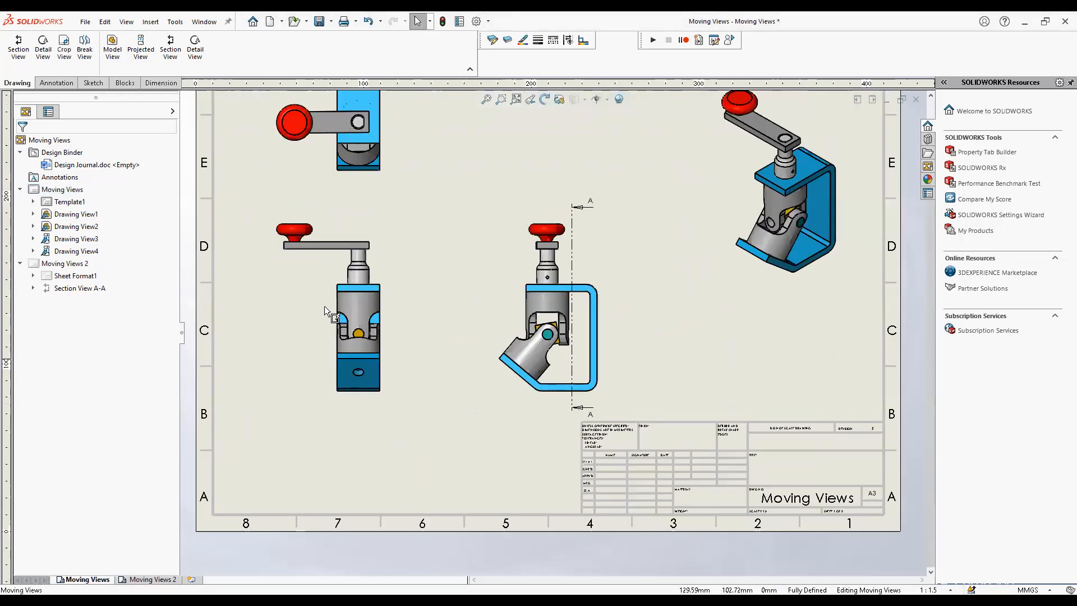
pyautogui.click(329, 323)
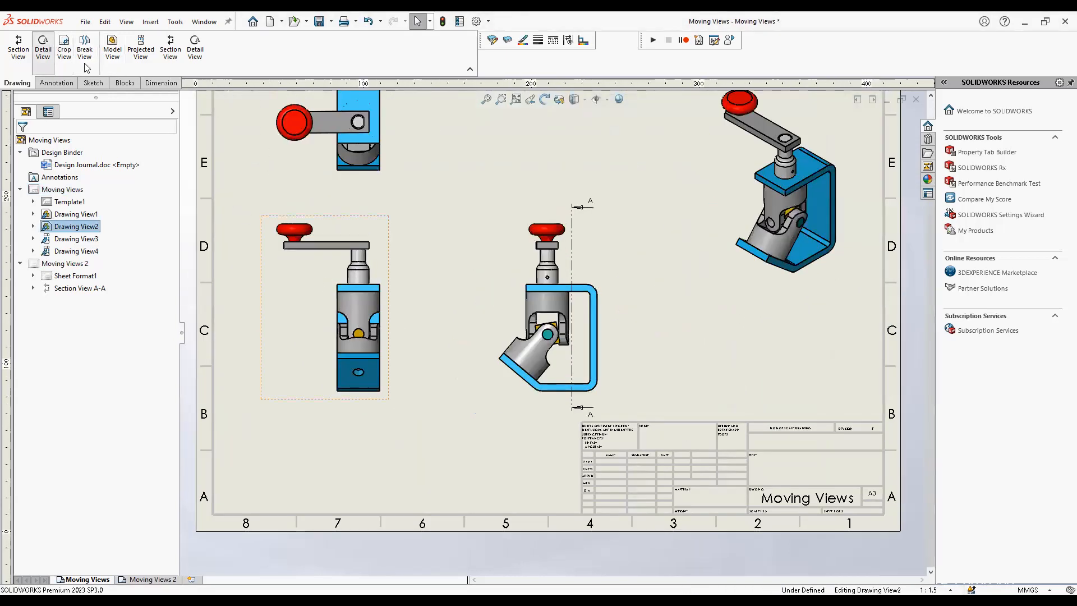
pyautogui.click(359, 333)
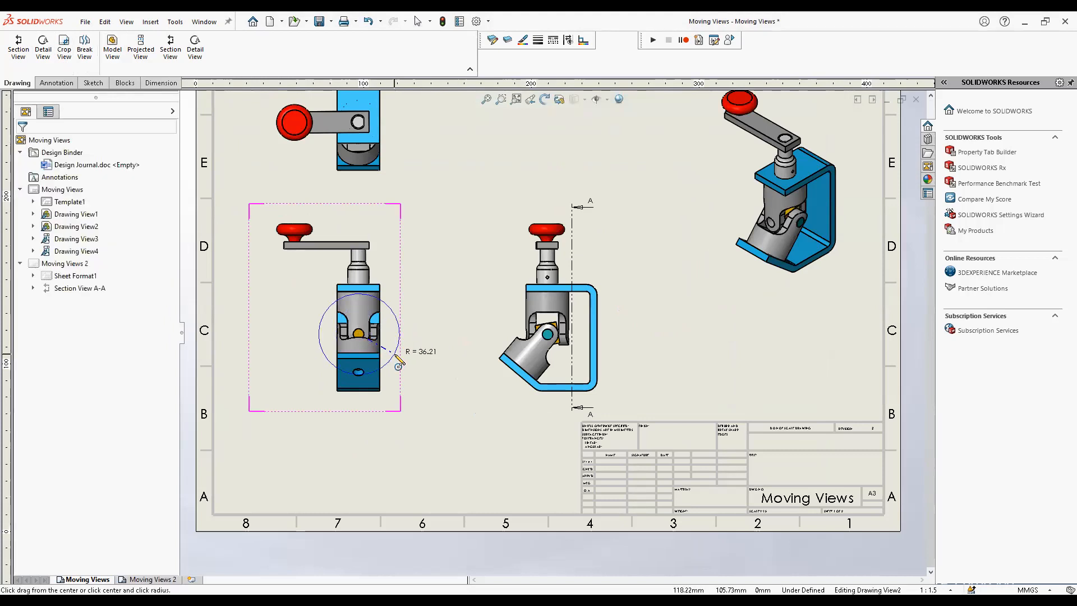
pyautogui.click(395, 355)
pyautogui.scroll(-1, 393, 380)
pyautogui.scroll(3, 367, 434)
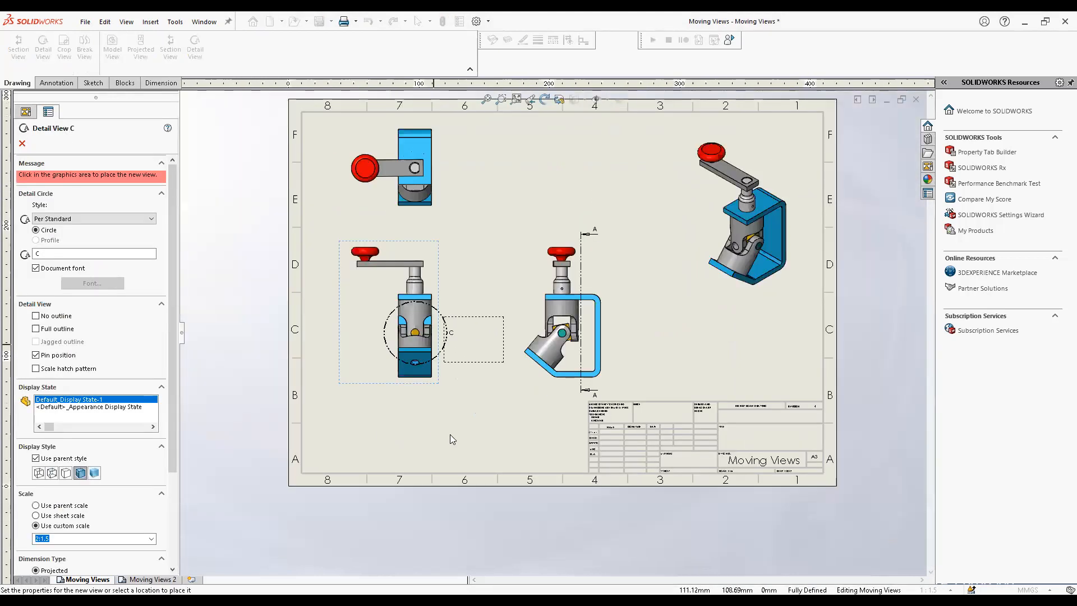
pyautogui.click(448, 411)
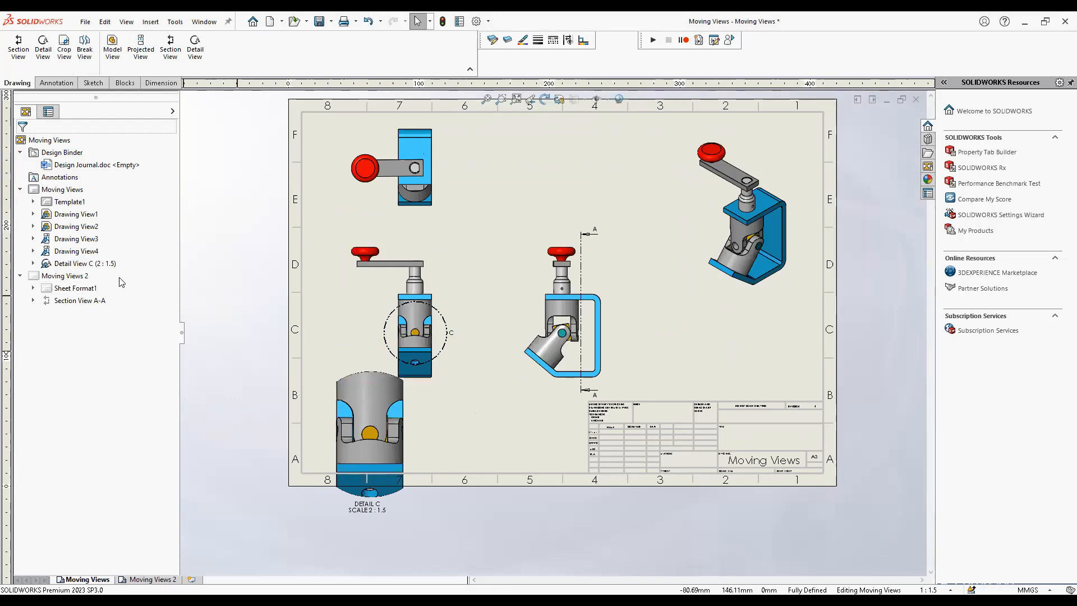
# Transfer detail view C to the Moving Views 2 sheet and reposition it above the title block, opposite section A-A
pyautogui.click(83, 265)
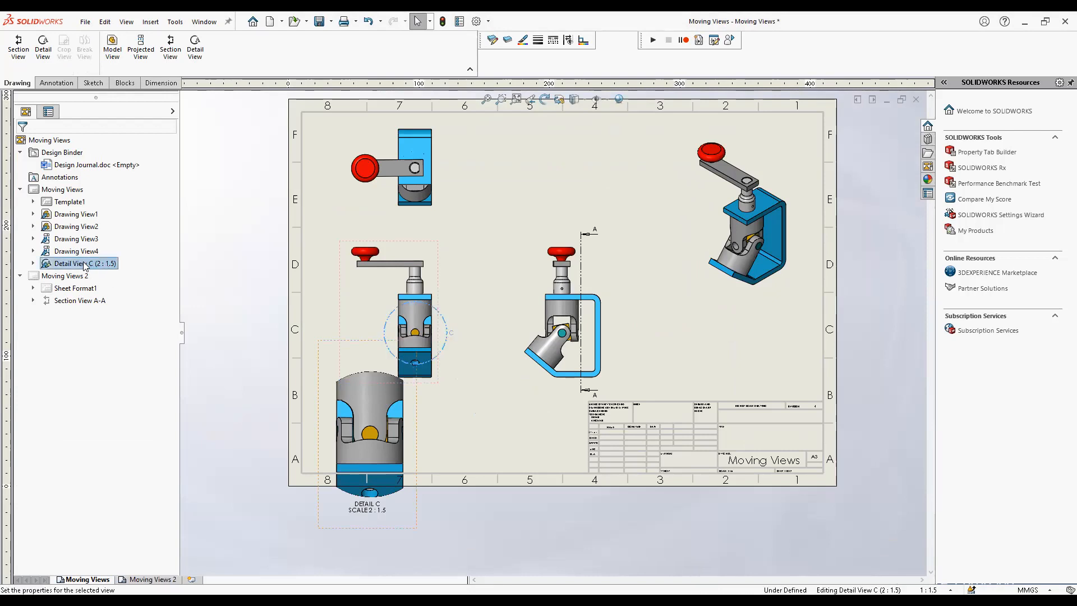
pyautogui.moveTo(79, 267); pyautogui.dragTo(72, 277)
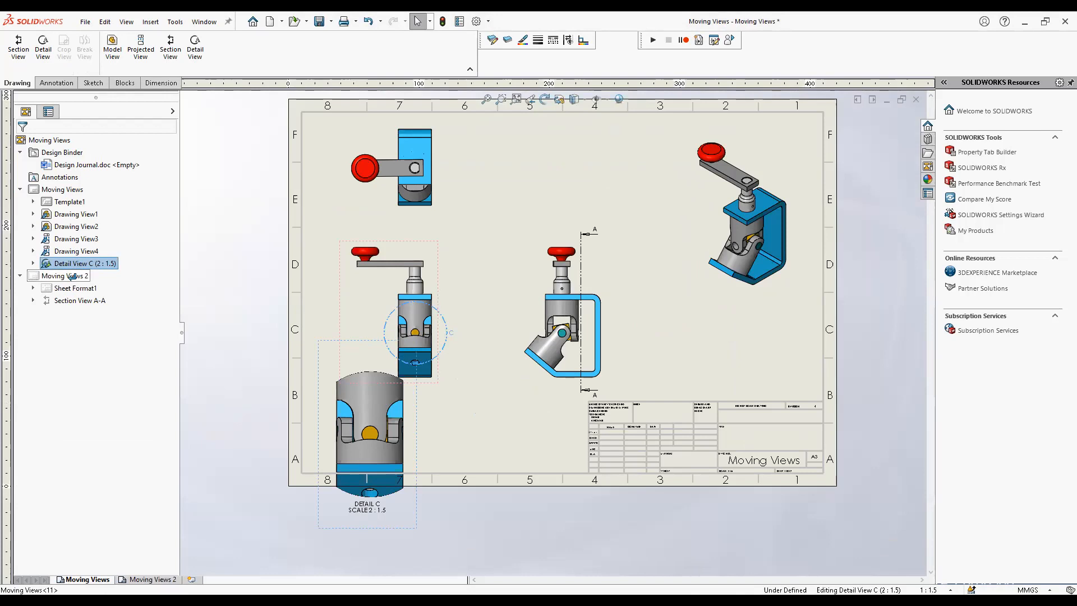
pyautogui.moveTo(71, 276); pyautogui.dragTo(72, 275)
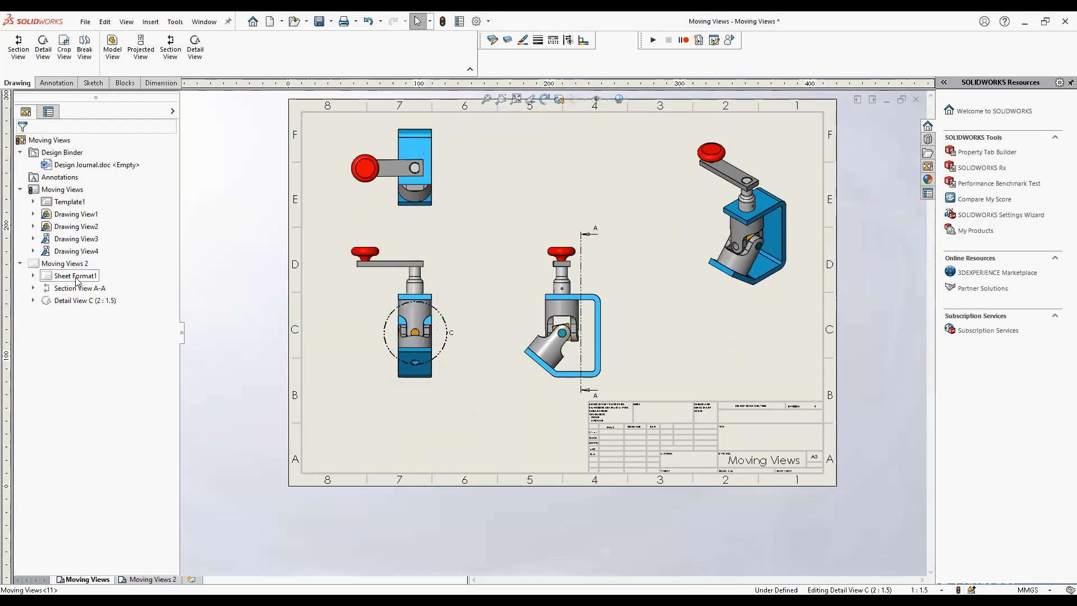
pyautogui.click(141, 579)
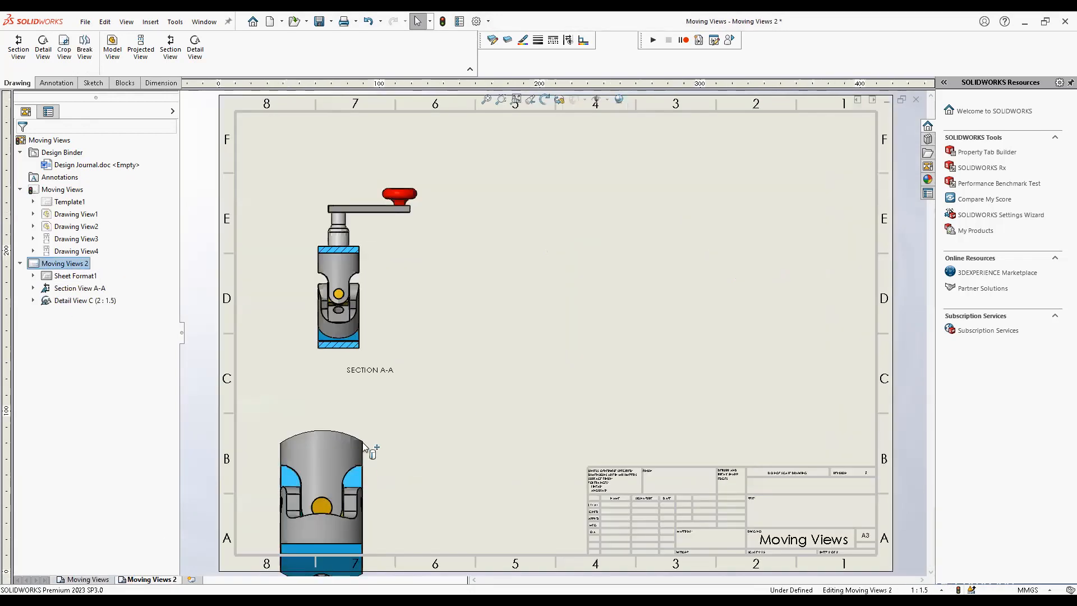
pyautogui.scroll(3, 328, 376)
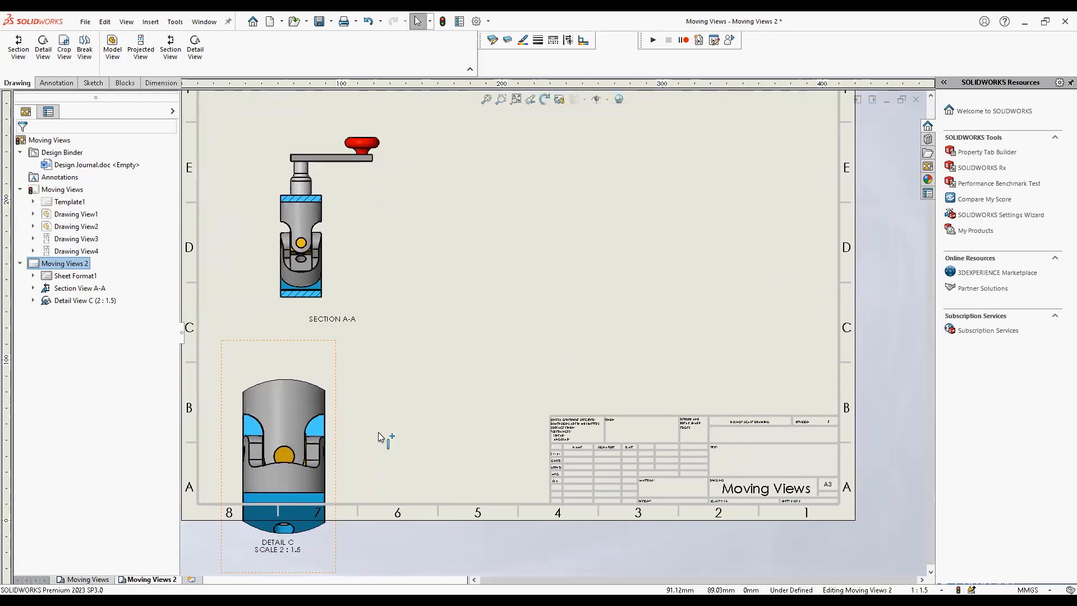
pyautogui.moveTo(600, 355); pyautogui.dragTo(738, 209)
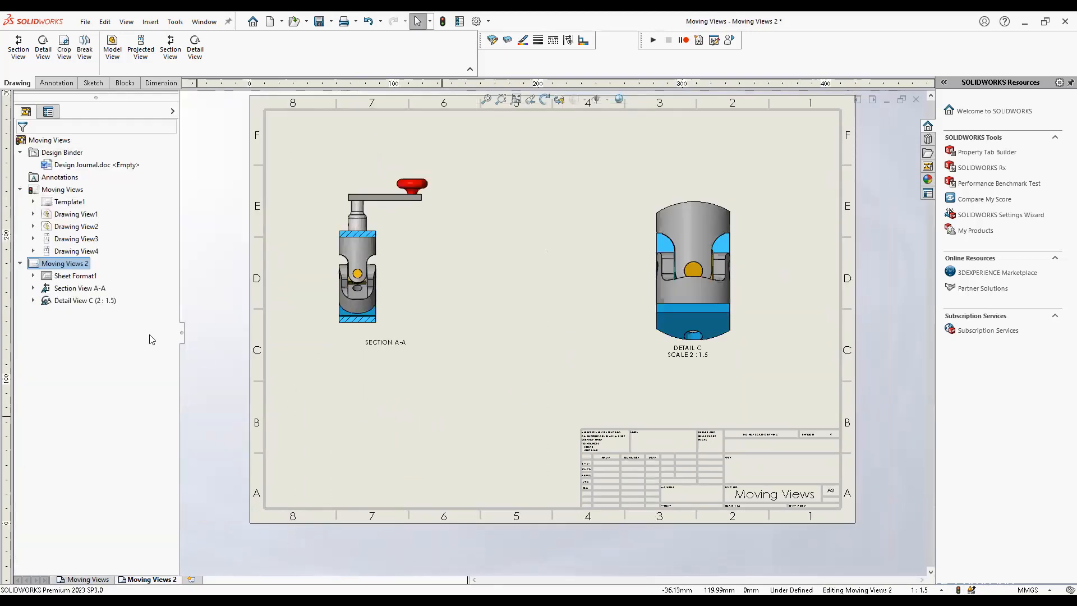
# Transfer detail view C back to the Moving Views sheet and check it there
pyautogui.click(63, 304)
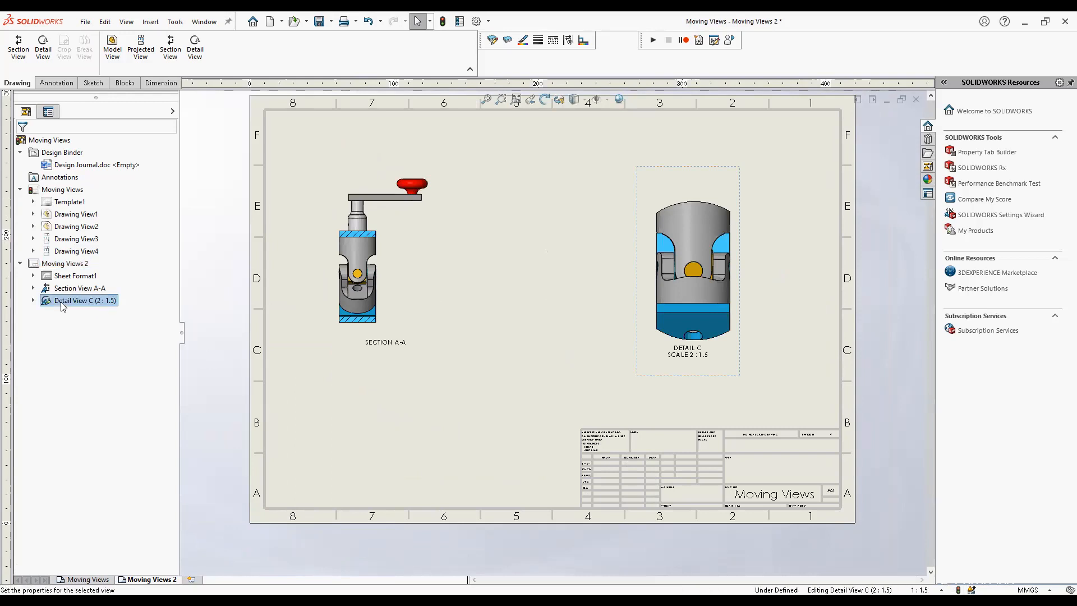
pyautogui.moveTo(61, 266); pyautogui.dragTo(63, 189)
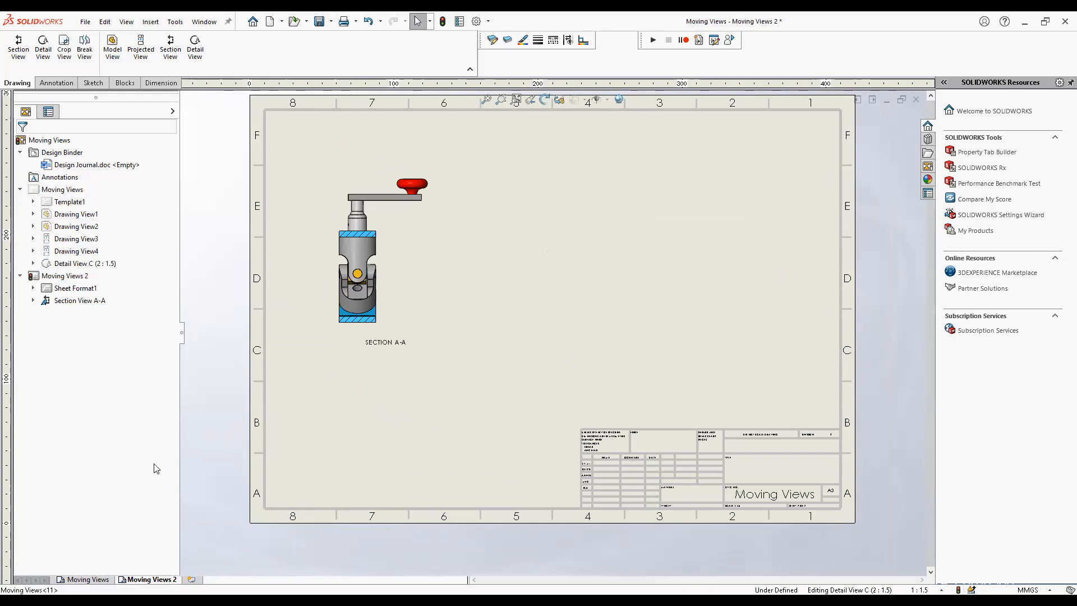
pyautogui.click(90, 581)
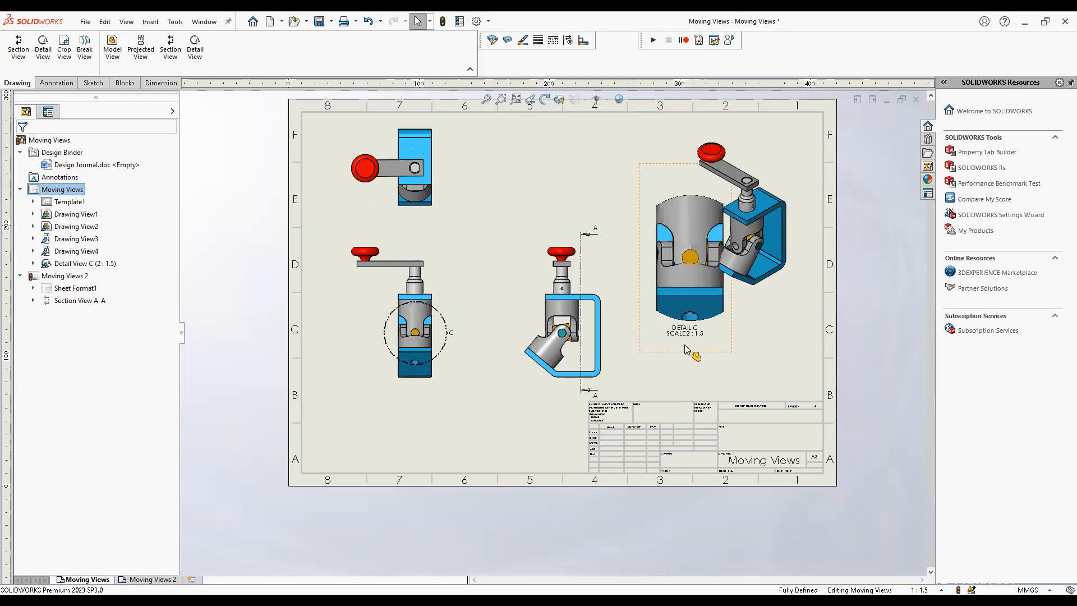
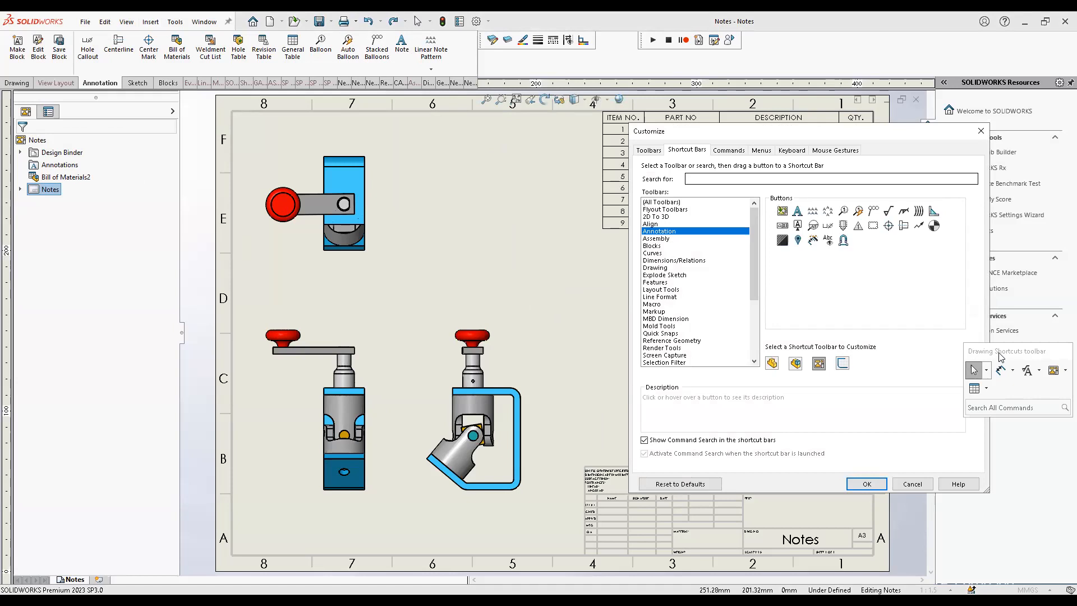
# Add the Note command to the drawing shortcut bar and check that bar on the sheet
pyautogui.moveTo(781, 215); pyautogui.dragTo(464, 208)
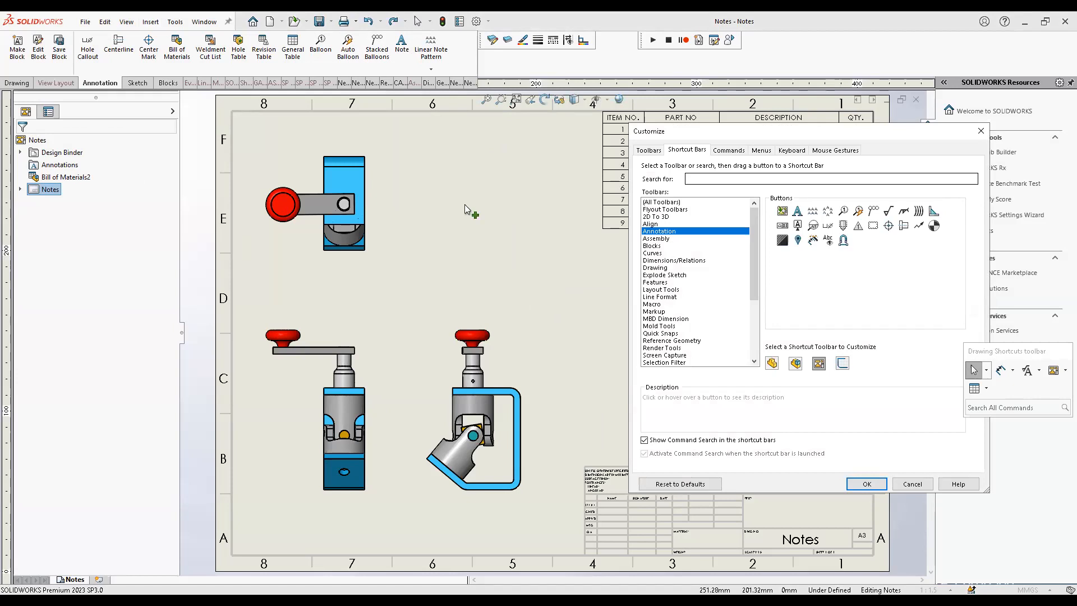
pyautogui.click(859, 487)
pyautogui.press('s')
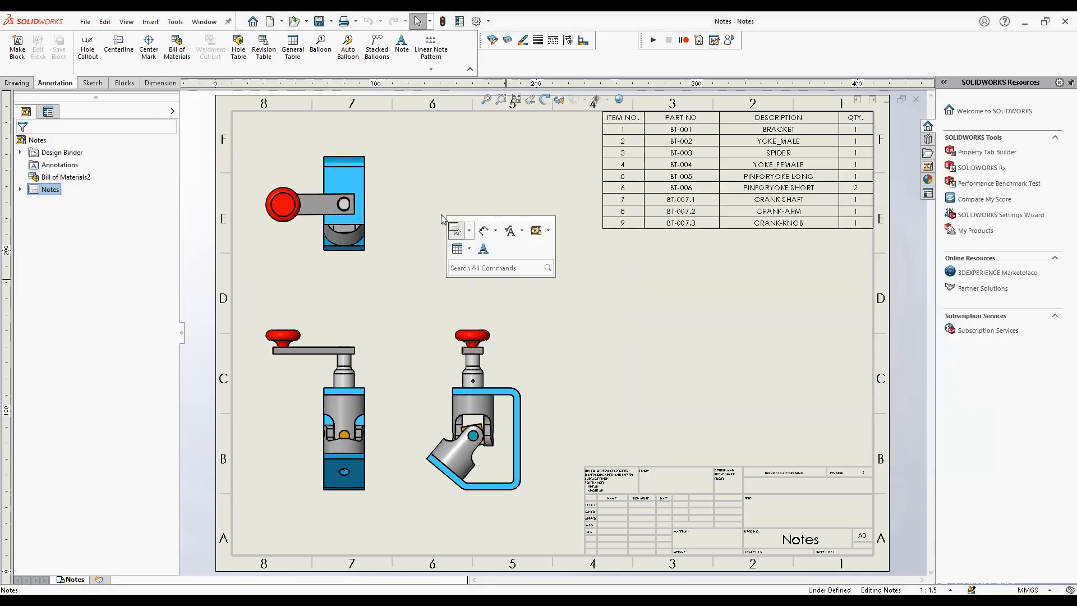
pyautogui.press('Escape')
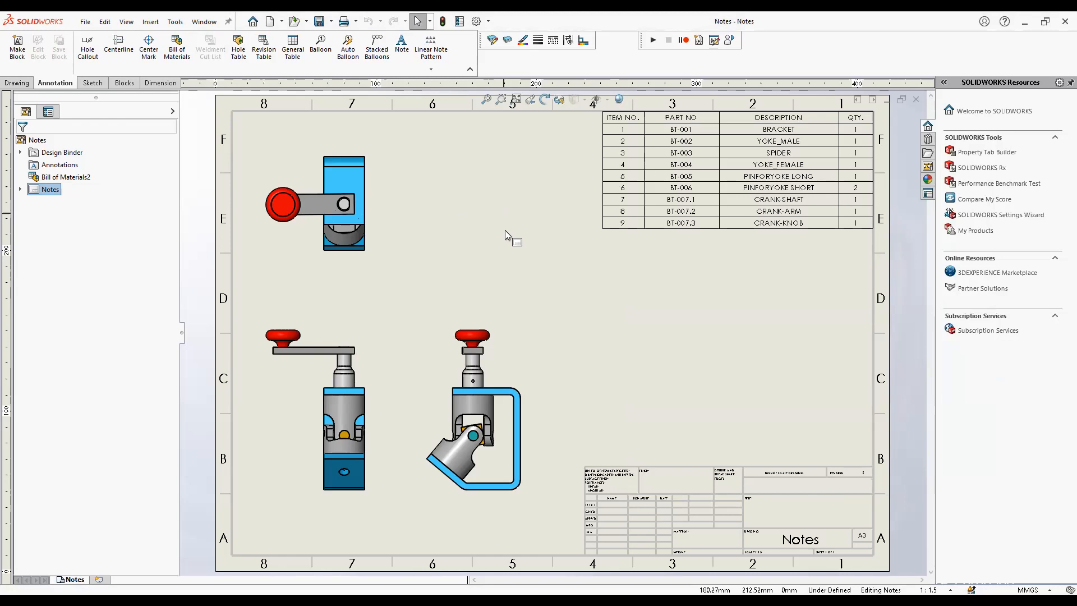
# Add an all-uppercase note beside the top view, headed NOTES: with numbered lines THIS IS A SWUGN MEETING and WE ARE DISCCSUIONG NOTES
pyautogui.press('s')
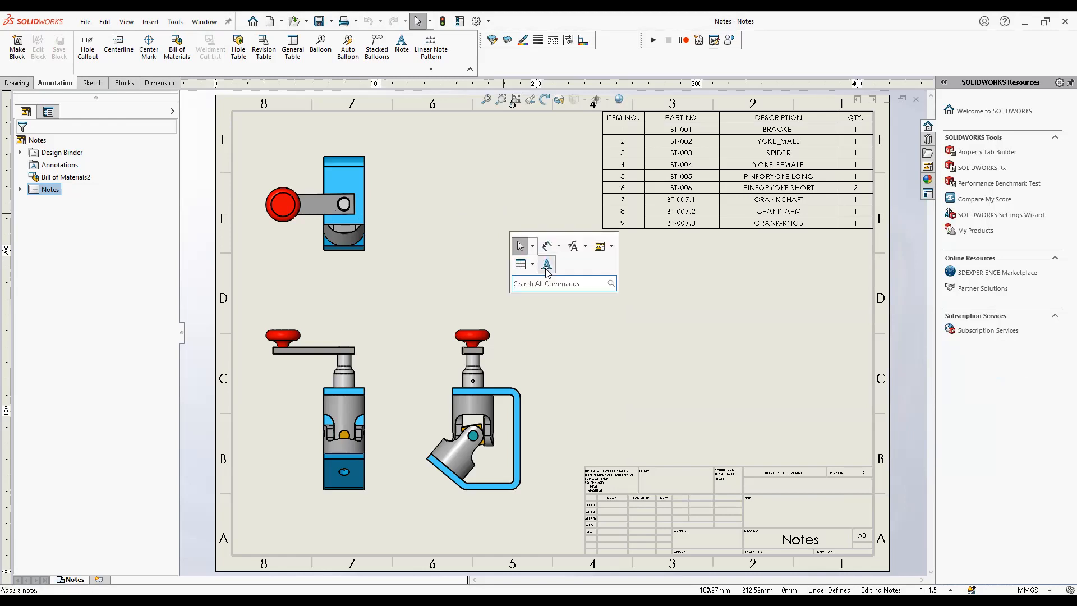
pyautogui.click(547, 264)
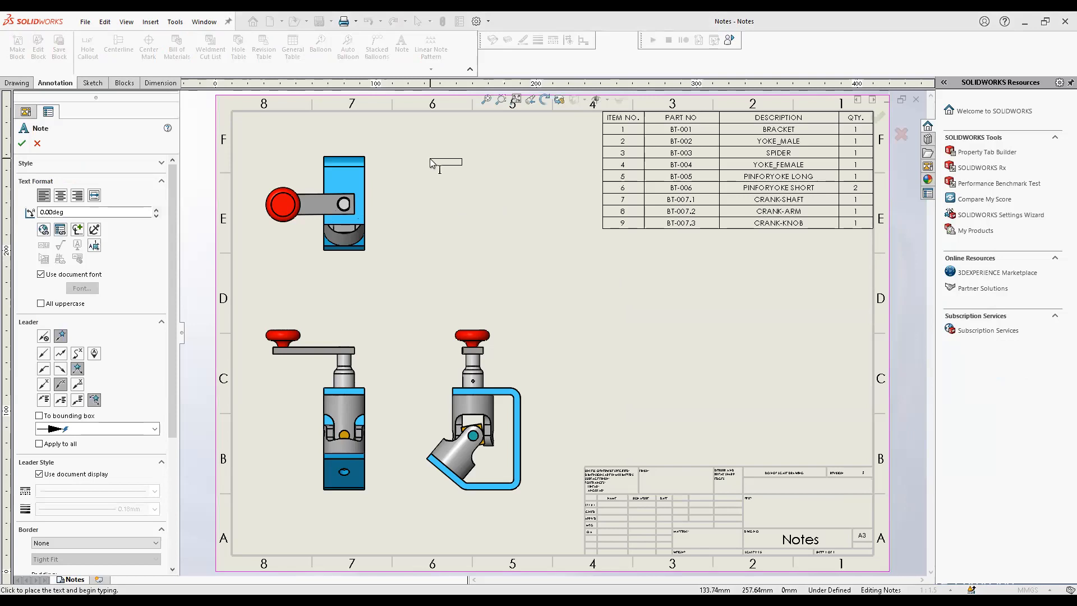
pyautogui.click(432, 162)
pyautogui.click(72, 307)
pyautogui.moveTo(173, 373); pyautogui.dragTo(171, 497)
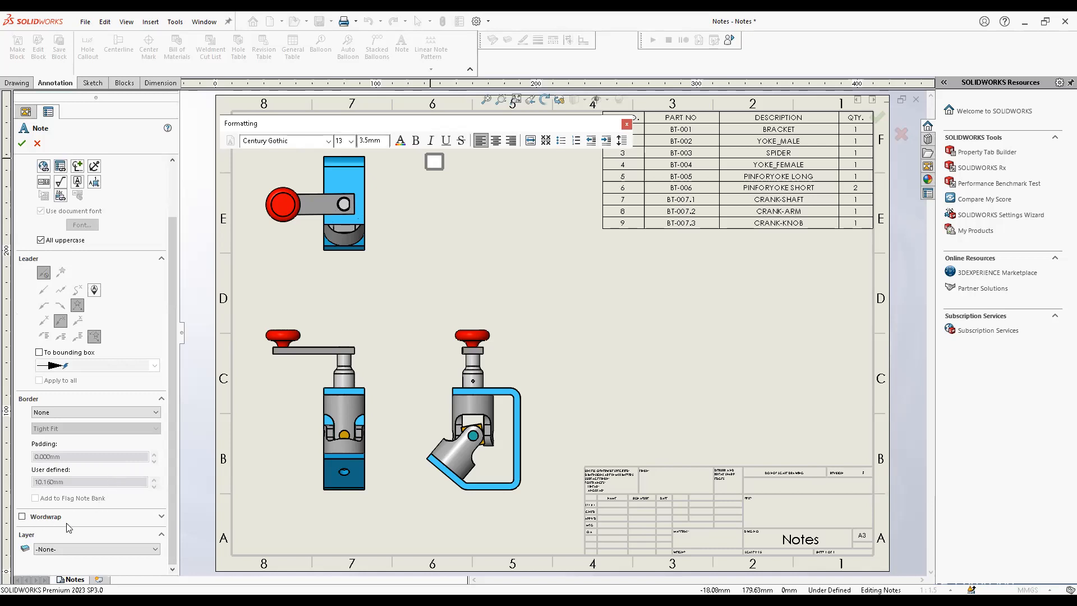
pyautogui.moveTo(170, 261); pyautogui.dragTo(169, 187)
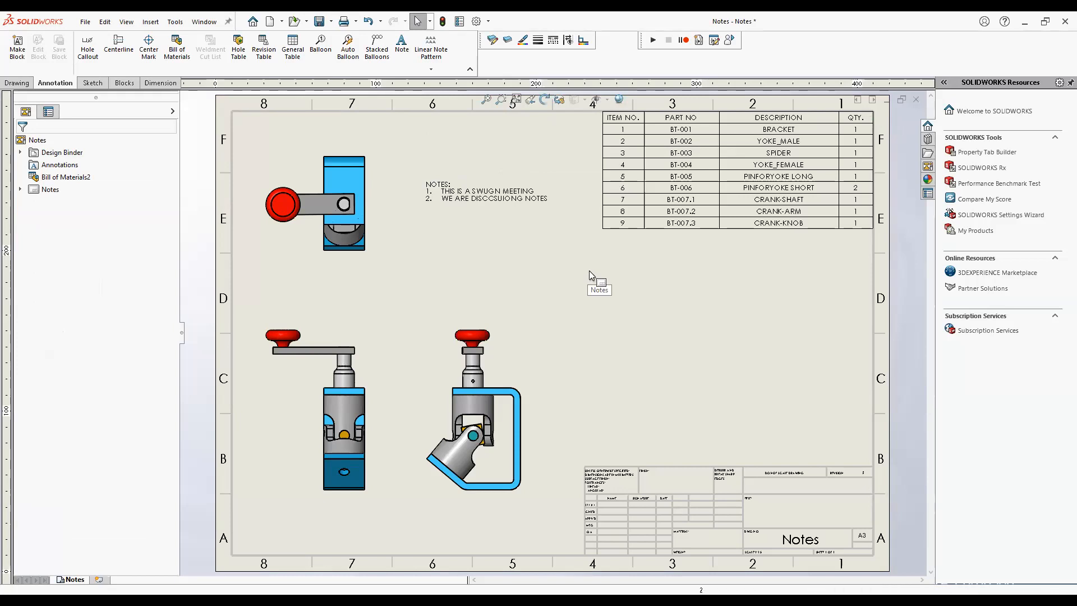
# Spell-check the drawing notes, ignoring SWUGN and changing DISCCSUIONG to DISCUSSING
pyautogui.press('F7')
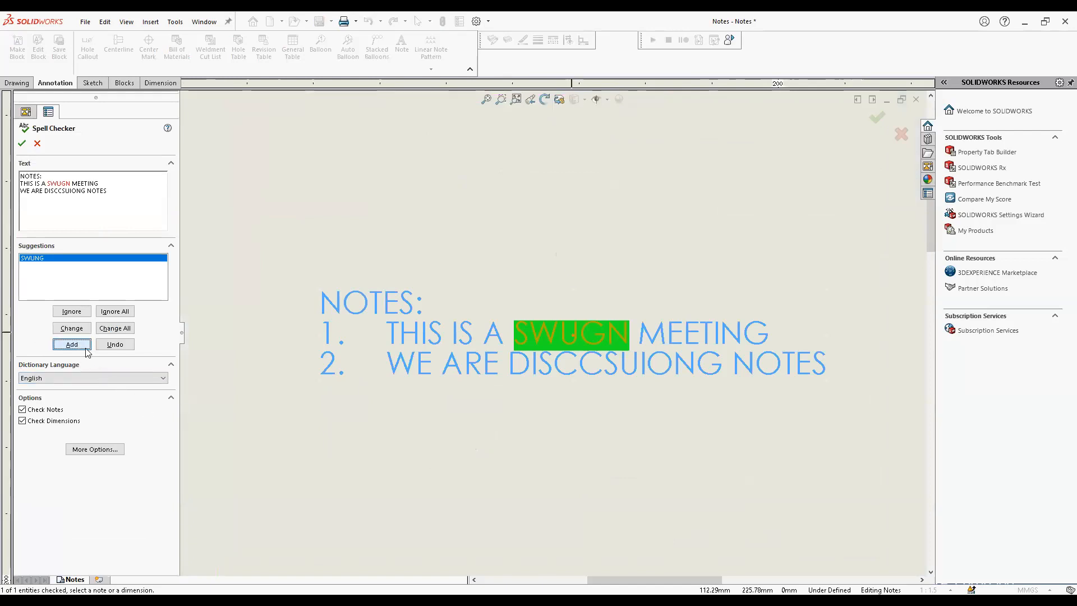
pyautogui.click(72, 311)
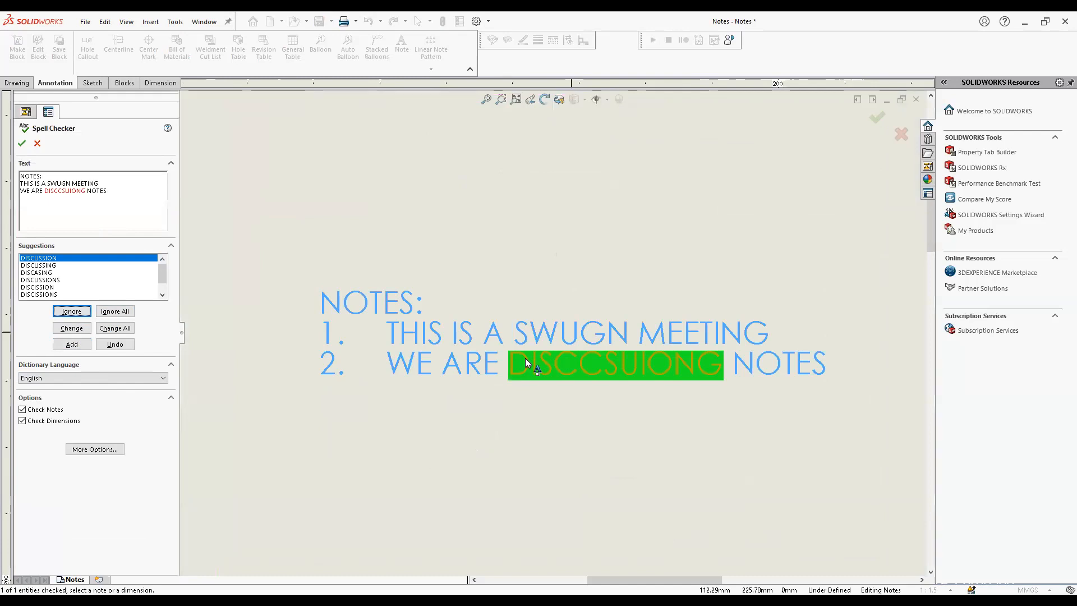
pyautogui.click(46, 265)
pyautogui.click(72, 328)
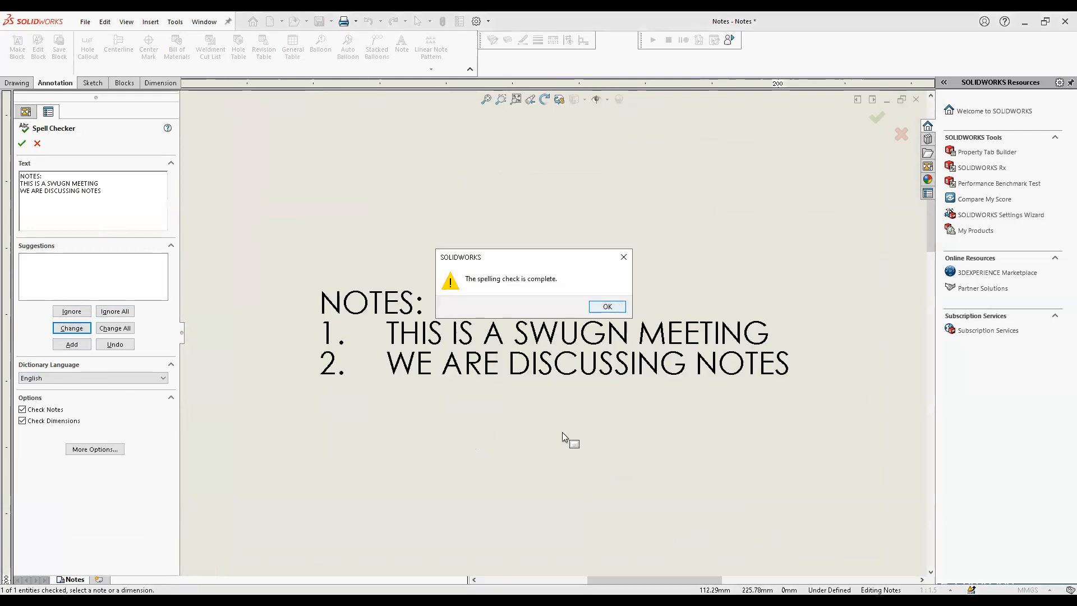
pyautogui.press('Return')
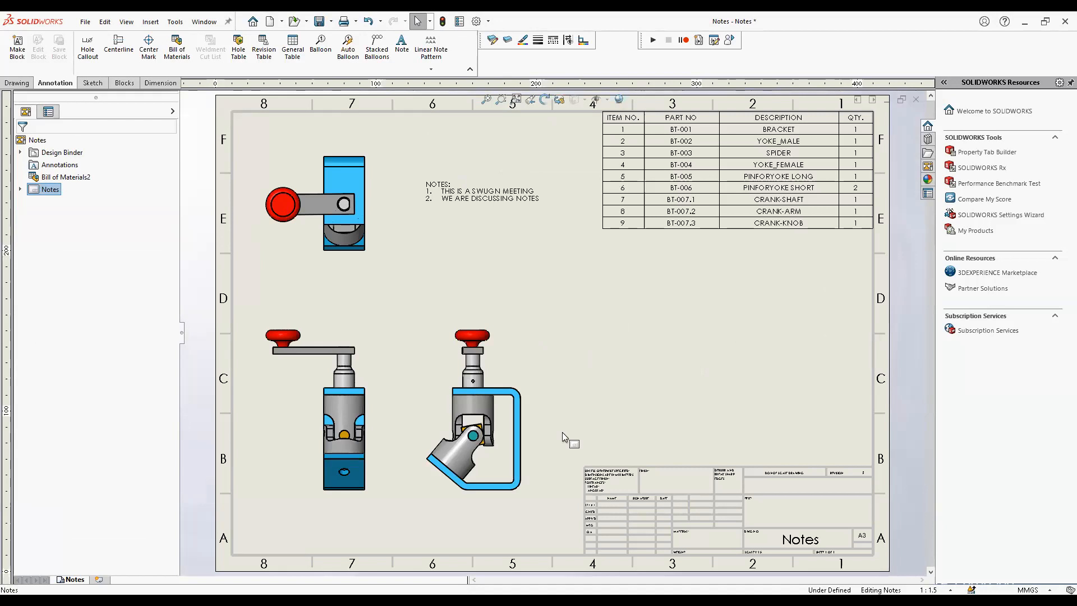
# Start a leader note attached to the crank arm in the front view, with its text placed above the view
pyautogui.click(401, 45)
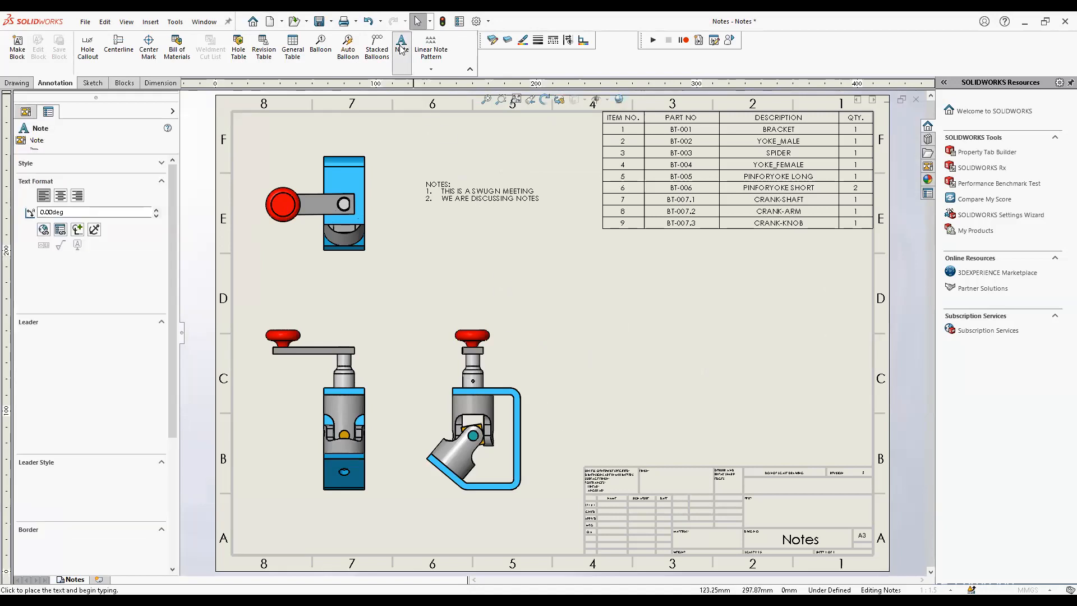
pyautogui.click(331, 351)
pyautogui.click(366, 309)
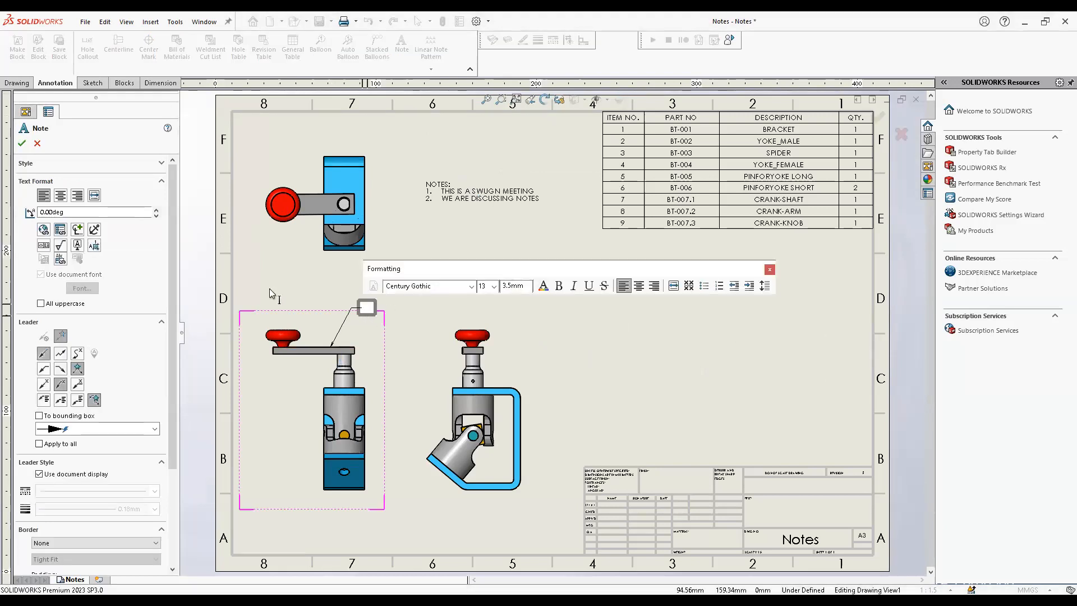
# Link the note to the crank-arm's Description property using Selected component or other drawing view as the model source, then finish the note and inspect it
pyautogui.click(60, 231)
pyautogui.click(664, 229)
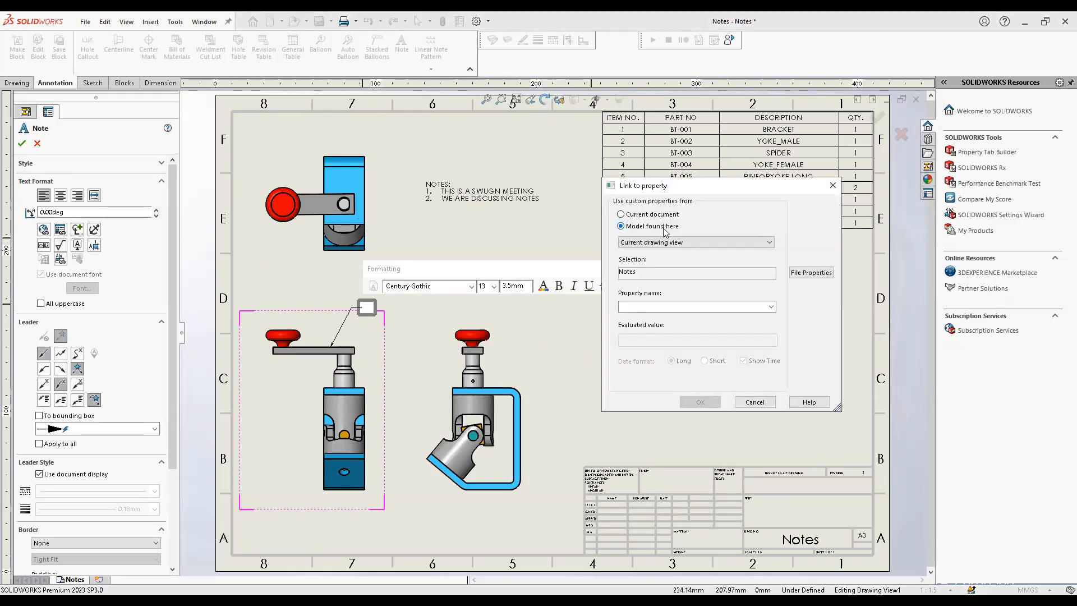
pyautogui.click(722, 247)
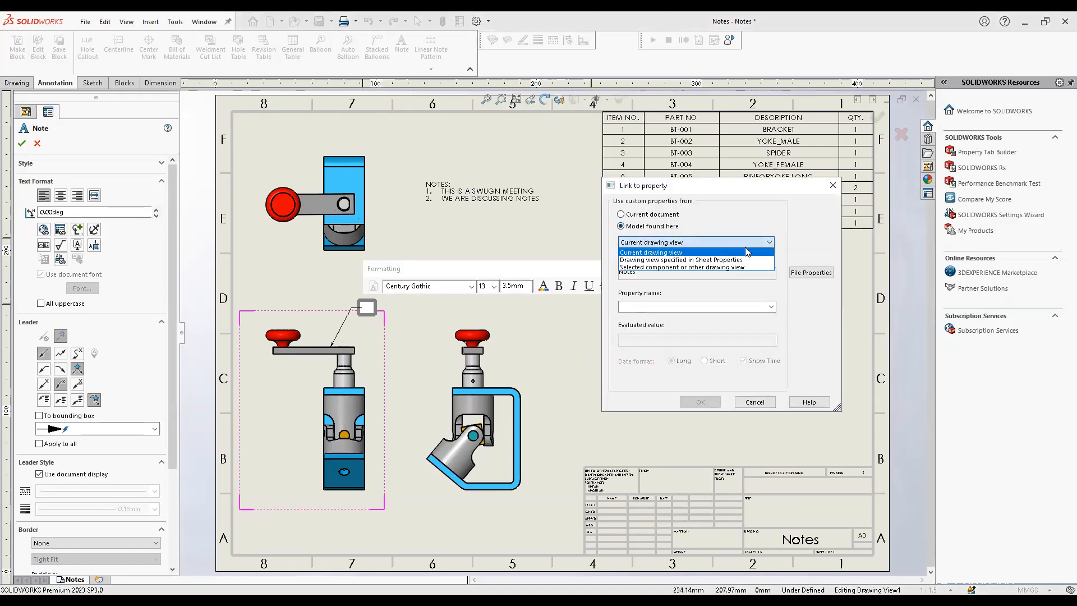
pyautogui.click(663, 268)
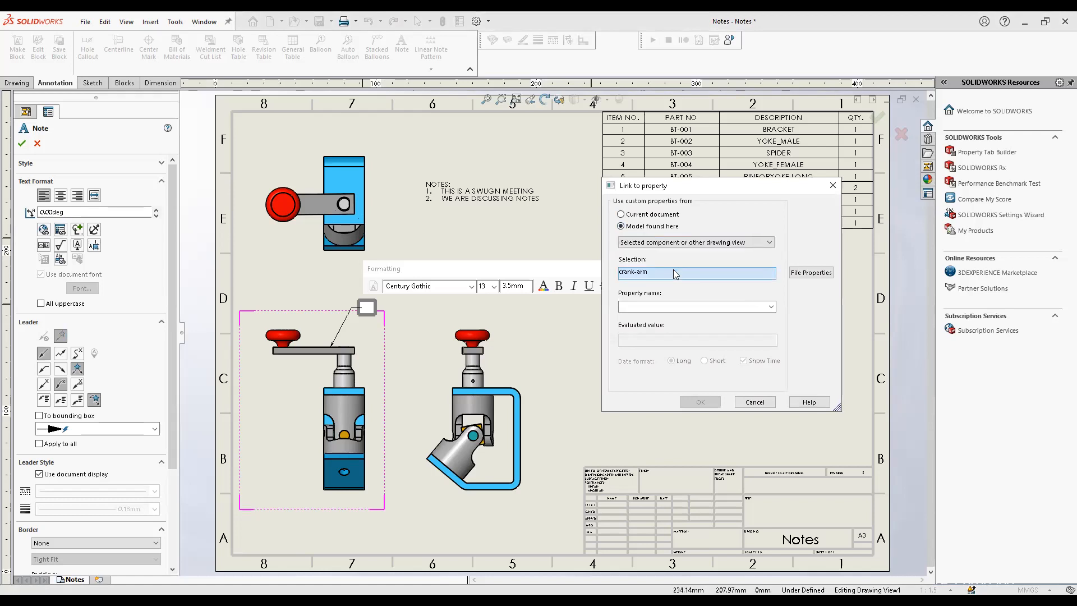
pyautogui.click(772, 307)
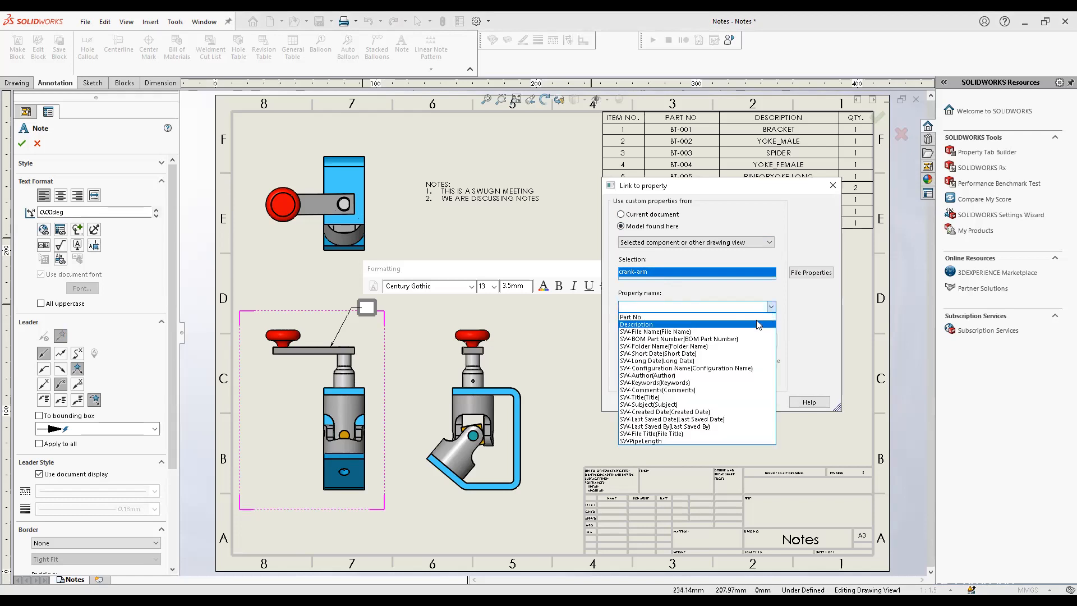
pyautogui.click(757, 325)
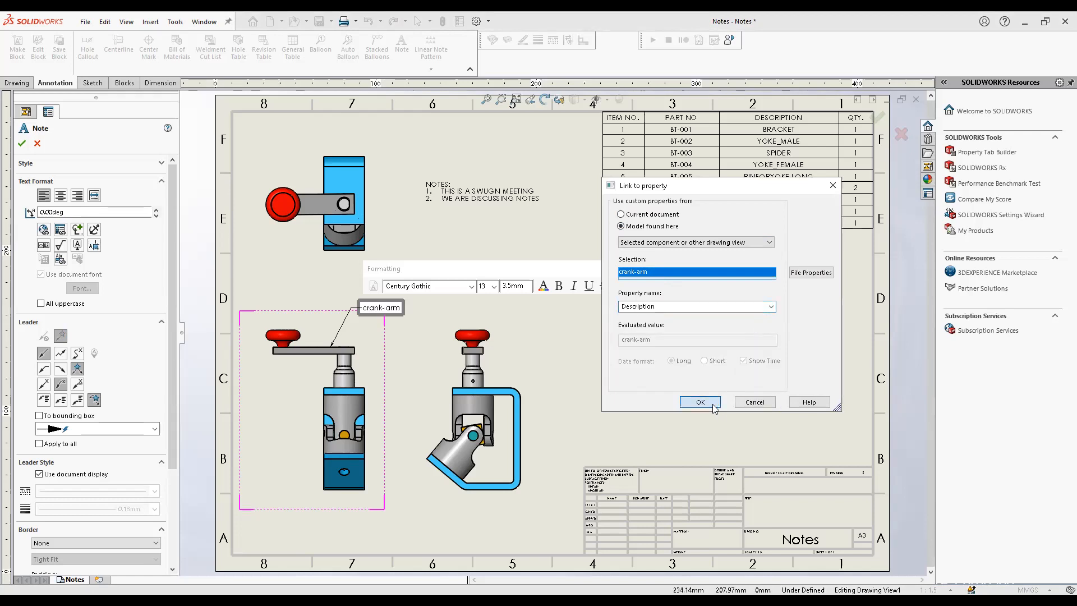
pyautogui.click(694, 402)
pyautogui.click(481, 325)
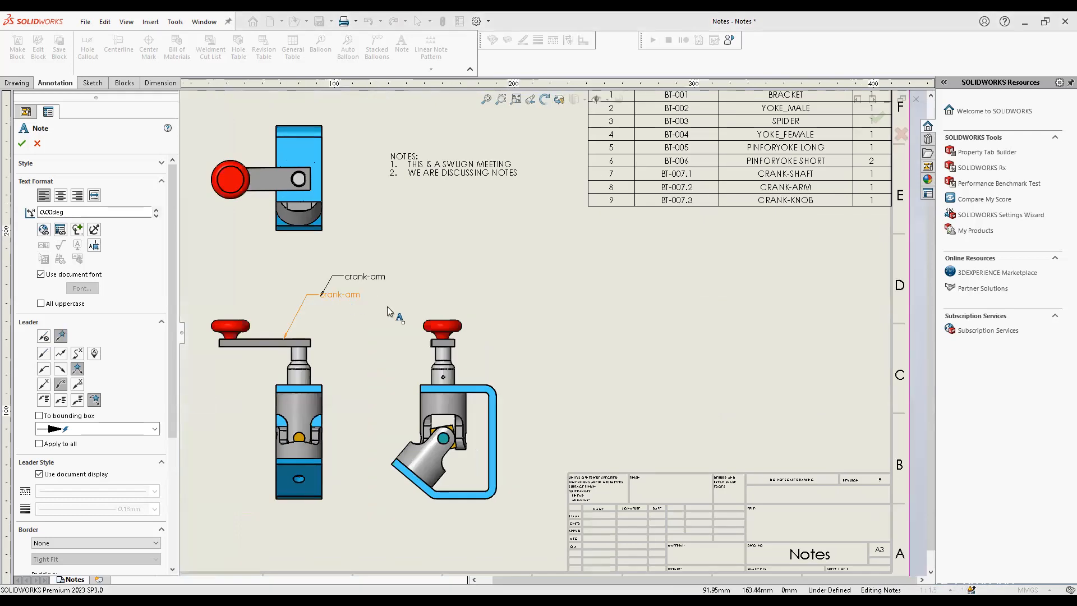
pyautogui.press('Escape')
pyautogui.scroll(-2, 384, 307)
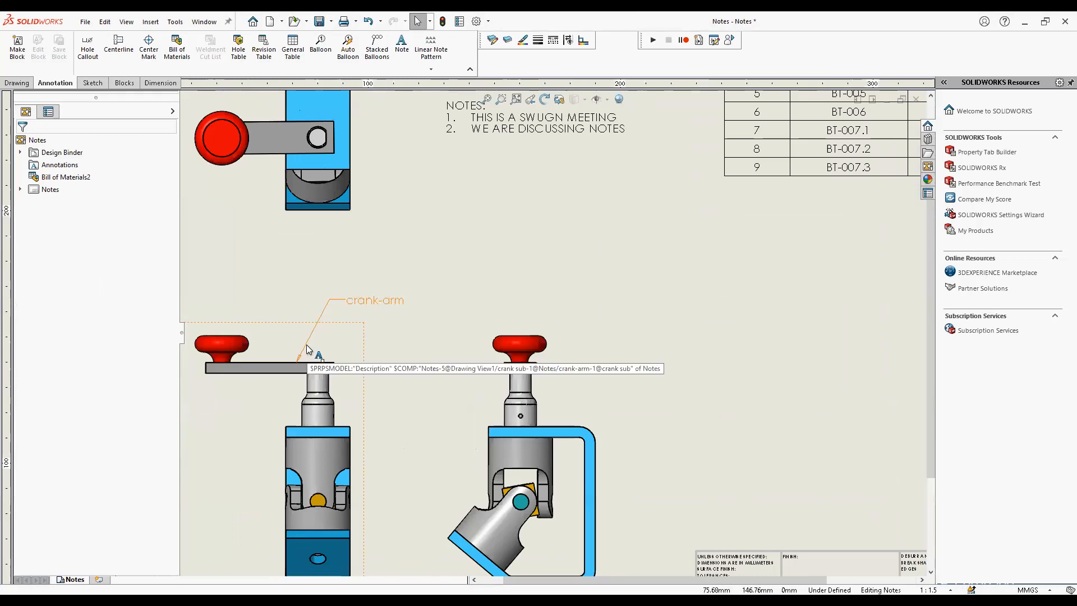
# Append a ± symbol after the linked text in the crank-arm leader note
pyautogui.moveTo(349, 348)
pyautogui.mouseDown(button='middle')
pyautogui.moveTo(415, 363)
pyautogui.moveTo(405, 380)
pyautogui.mouseUp(button='middle')
pyautogui.scroll(3, 405, 378)
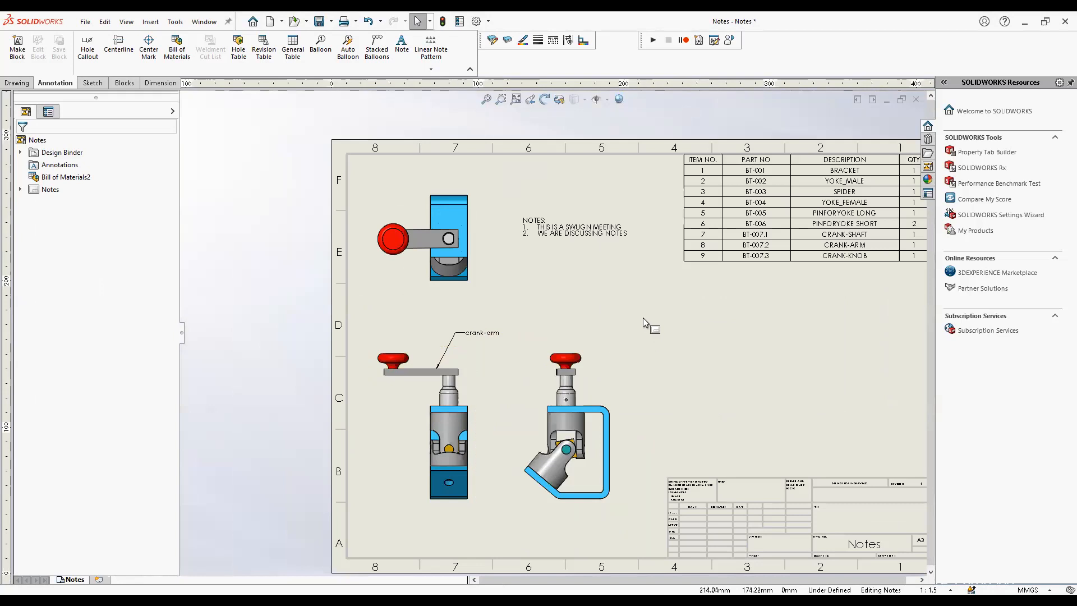
pyautogui.moveTo(578, 337); pyautogui.dragTo(545, 342, button='middle')
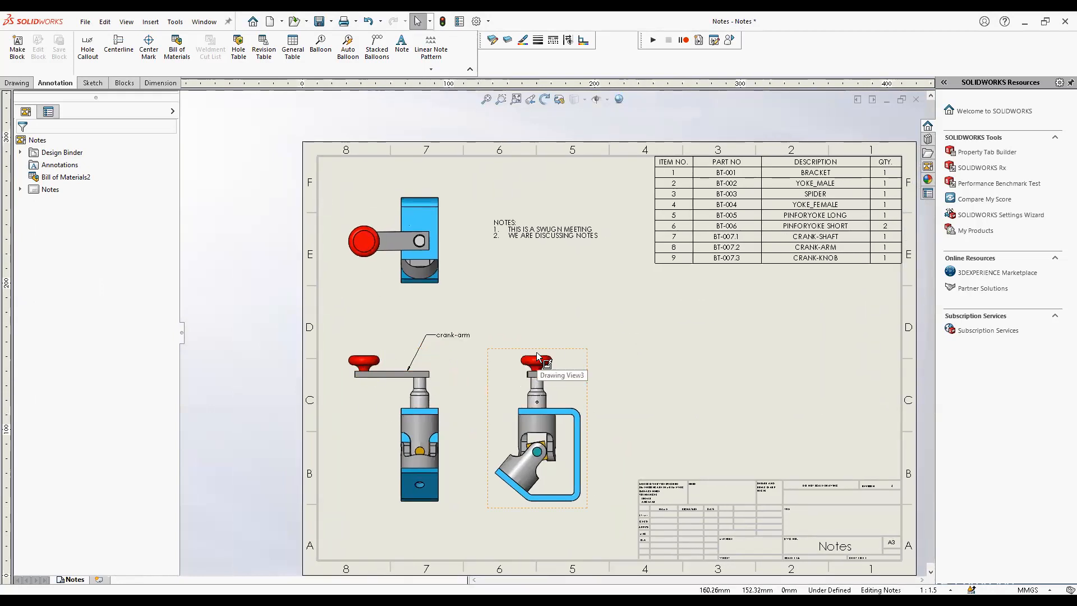
pyautogui.moveTo(522, 314); pyautogui.dragTo(439, 312, button='middle')
pyautogui.click(370, 333)
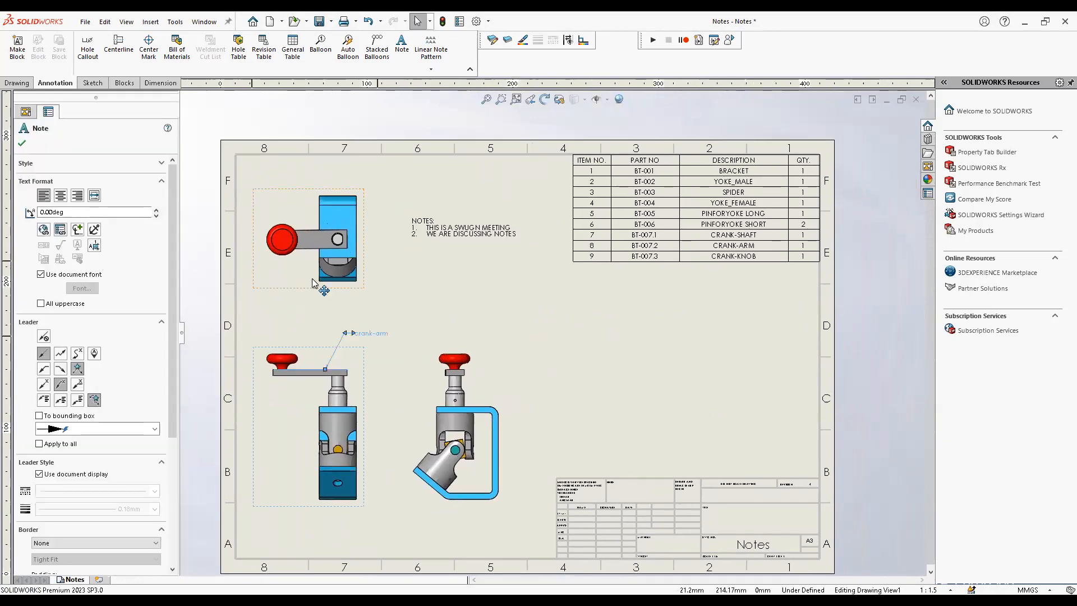
pyautogui.scroll(-4, 377, 345)
pyautogui.doubleClick(385, 335)
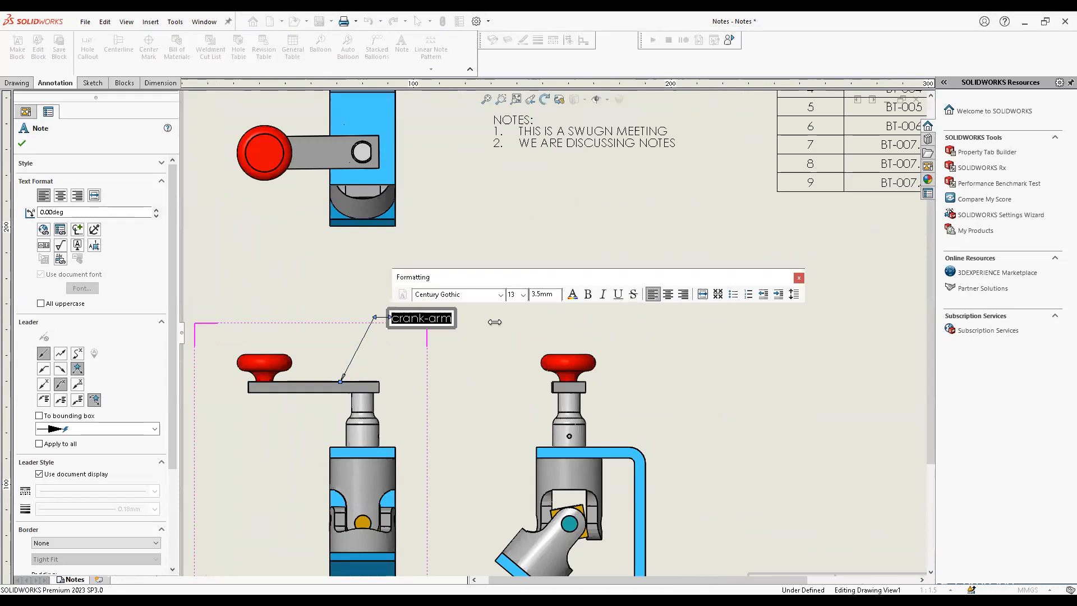
pyautogui.click(464, 324)
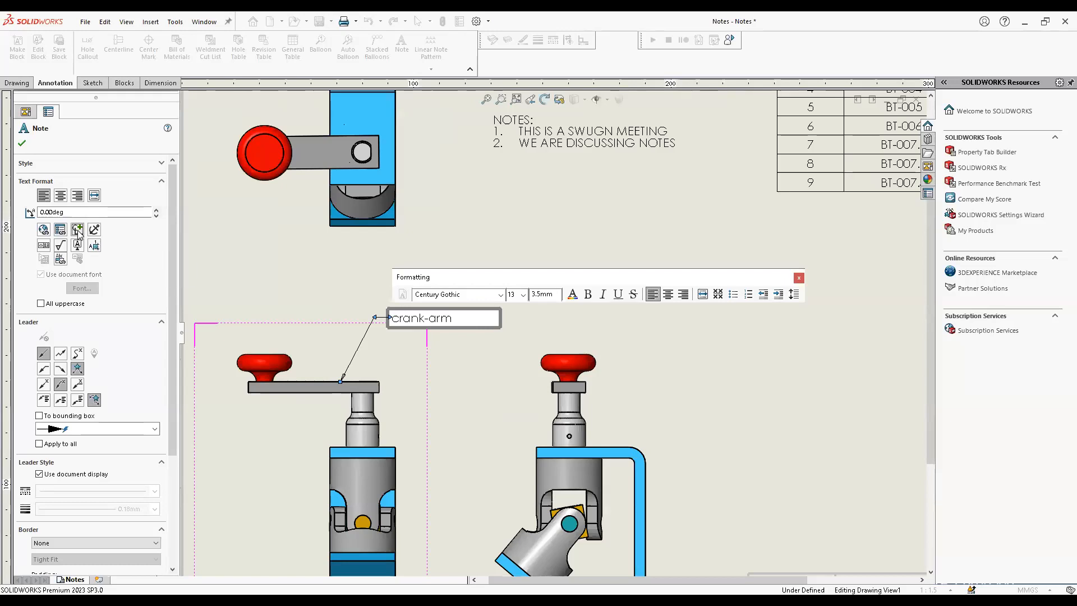
pyautogui.click(462, 388)
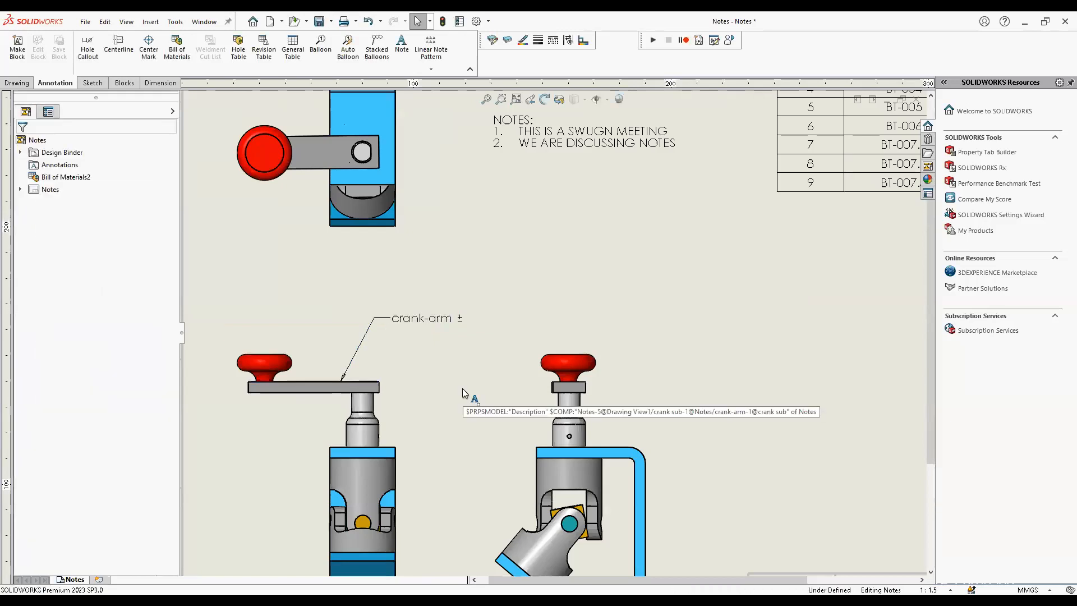
# Select the crank-arm note and try attaching its leader at the top, center and bottom of the text
pyautogui.scroll(-1, 462, 389)
pyautogui.click(437, 296)
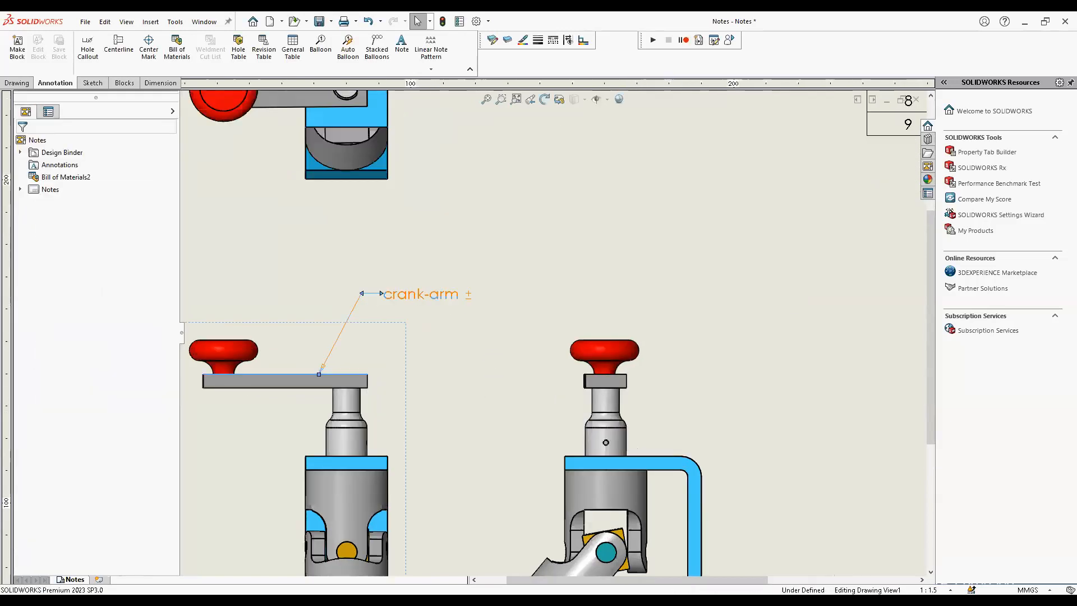
pyautogui.click(442, 296)
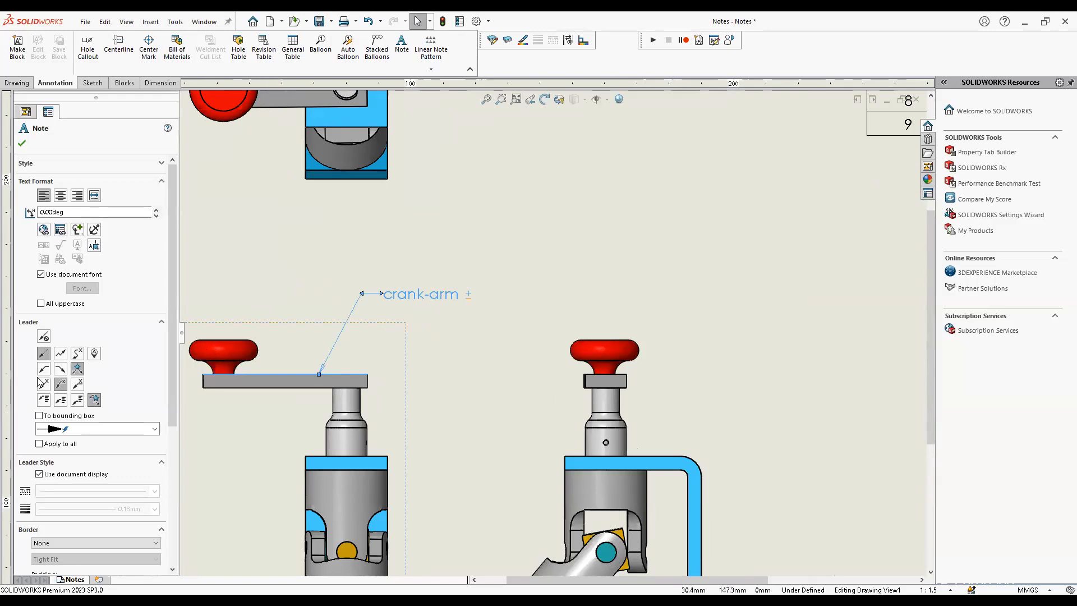
pyautogui.click(44, 399)
pyautogui.click(60, 400)
pyautogui.click(78, 400)
# Add two lines reading 111 and TEST beneath the text of the crank-arm note
pyautogui.click(391, 319)
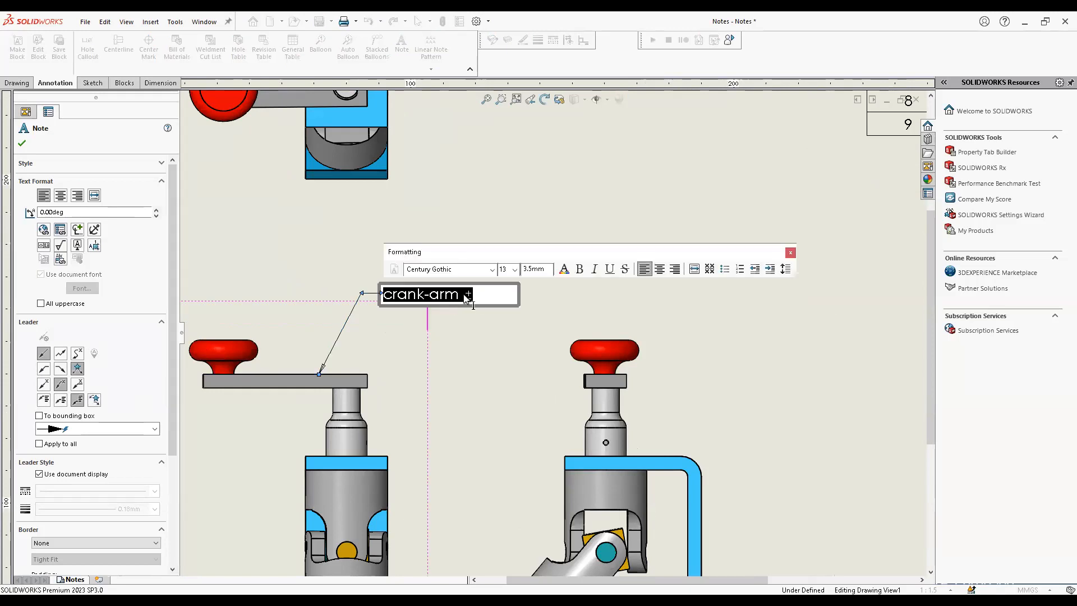
pyautogui.press('Return')
pyautogui.write('111')
pyautogui.press('Return')
pyautogui.write('TEST')
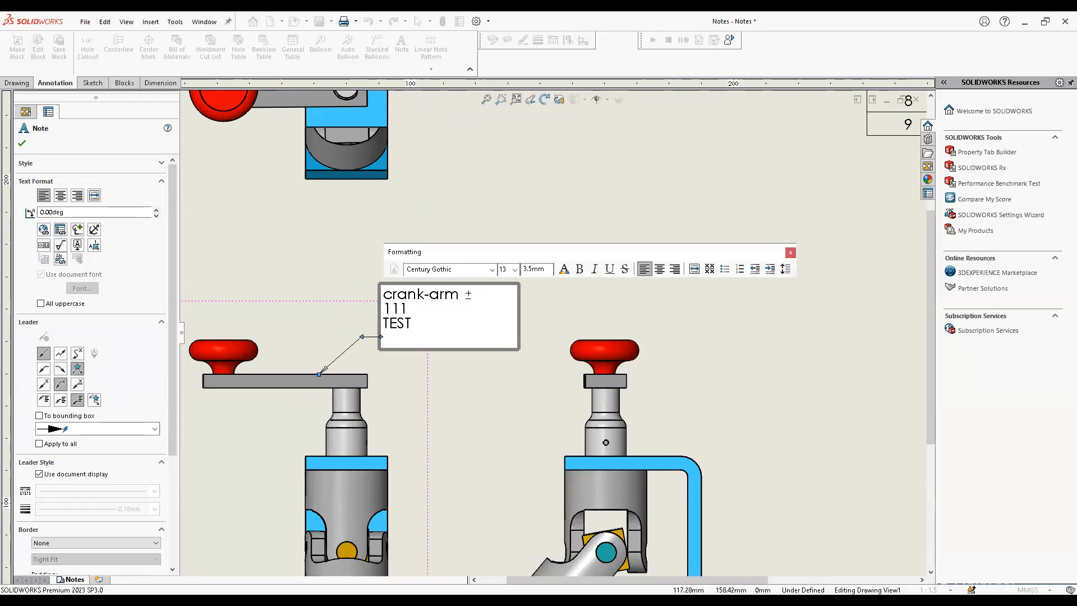
pyautogui.press('Escape')
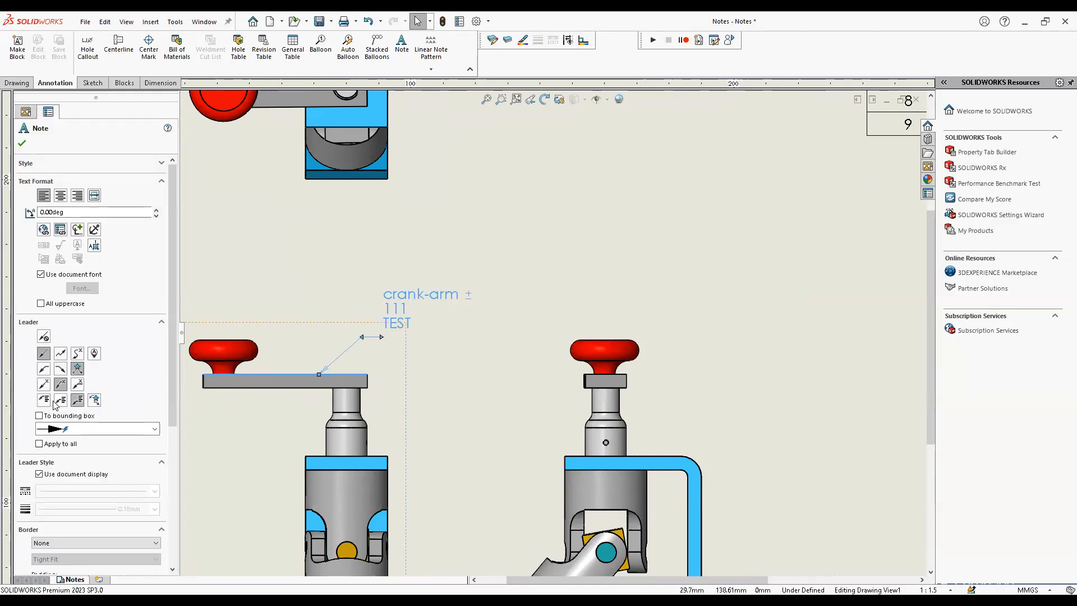
# Attach the crank-arm note's leader to the top of its text, comparing center attachment and the underlined and straight leader styles
pyautogui.click(60, 400)
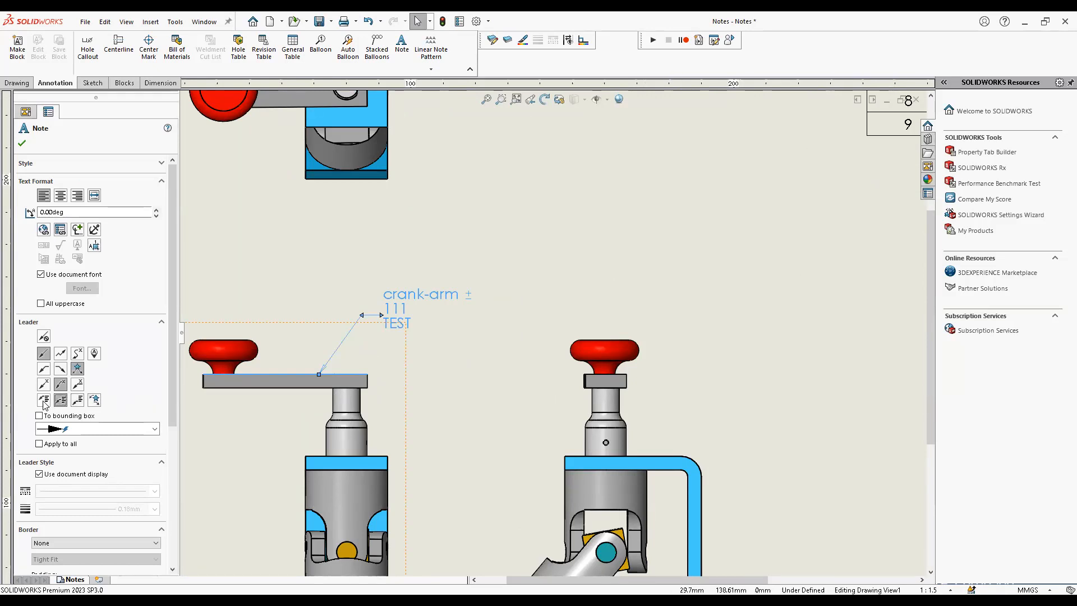
pyautogui.click(44, 400)
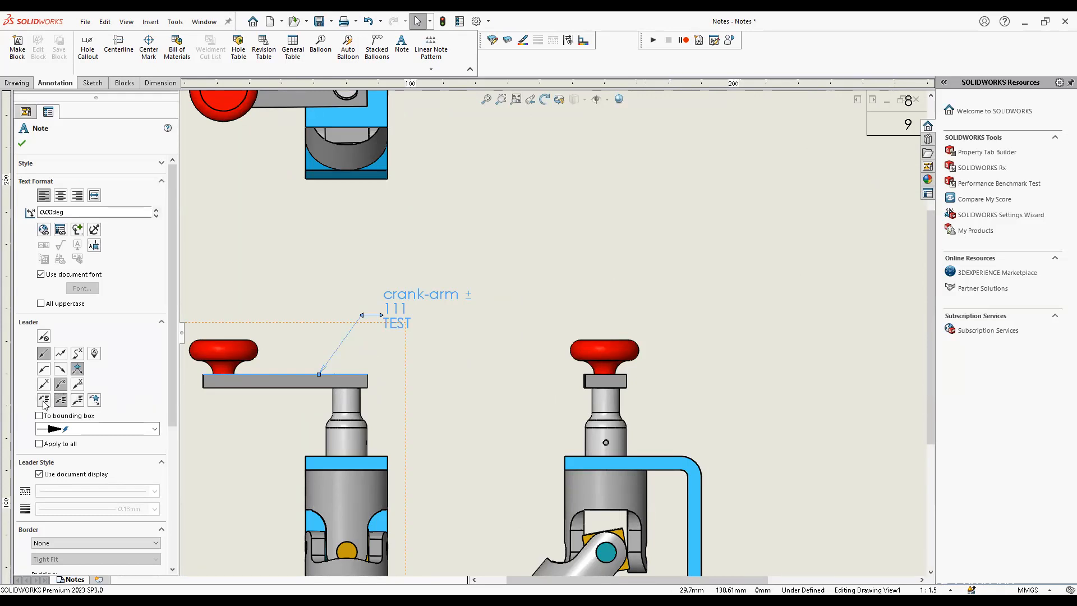
pyautogui.click(79, 386)
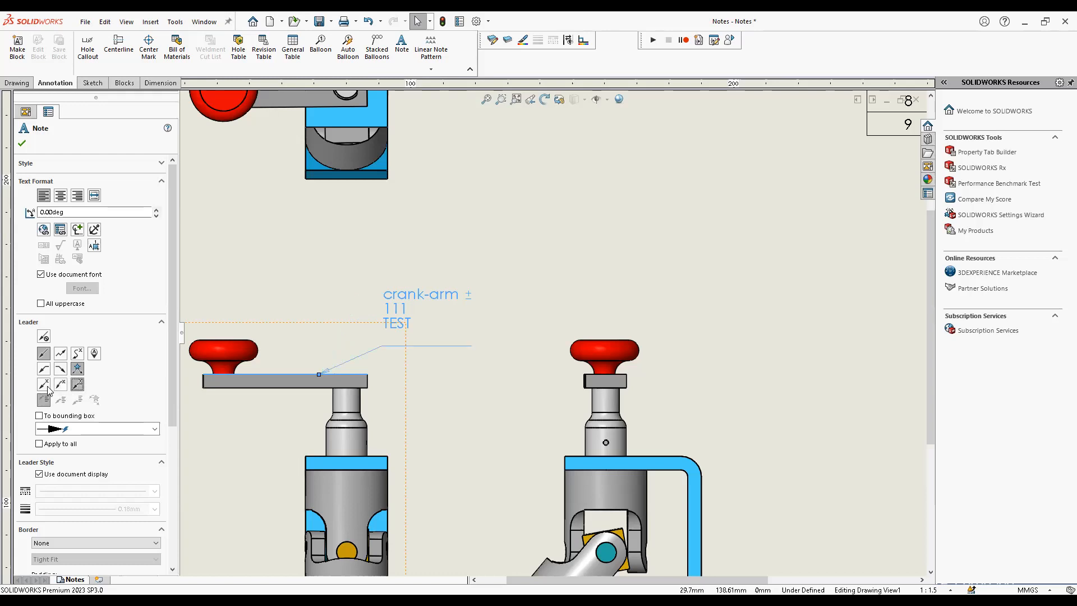
pyautogui.click(45, 387)
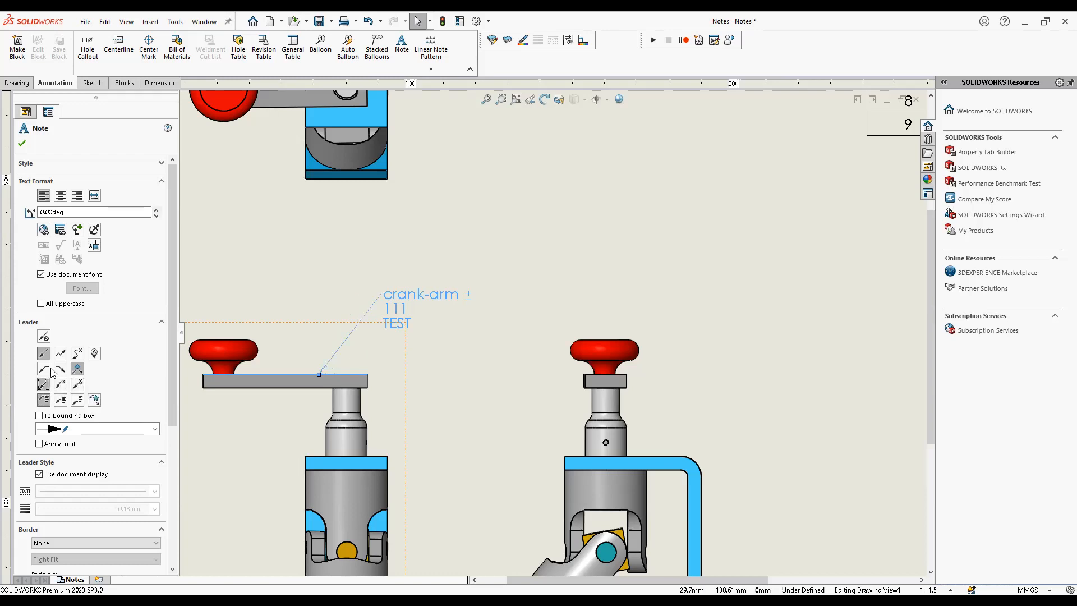
# Try left and right leader attachment, a multi-jog leader and a reshaped spline leader with the crank-arm note moved farther from the view
pyautogui.click(43, 369)
pyautogui.click(60, 372)
pyautogui.click(60, 353)
pyautogui.moveTo(384, 311); pyautogui.dragTo(484, 247)
pyautogui.click(77, 353)
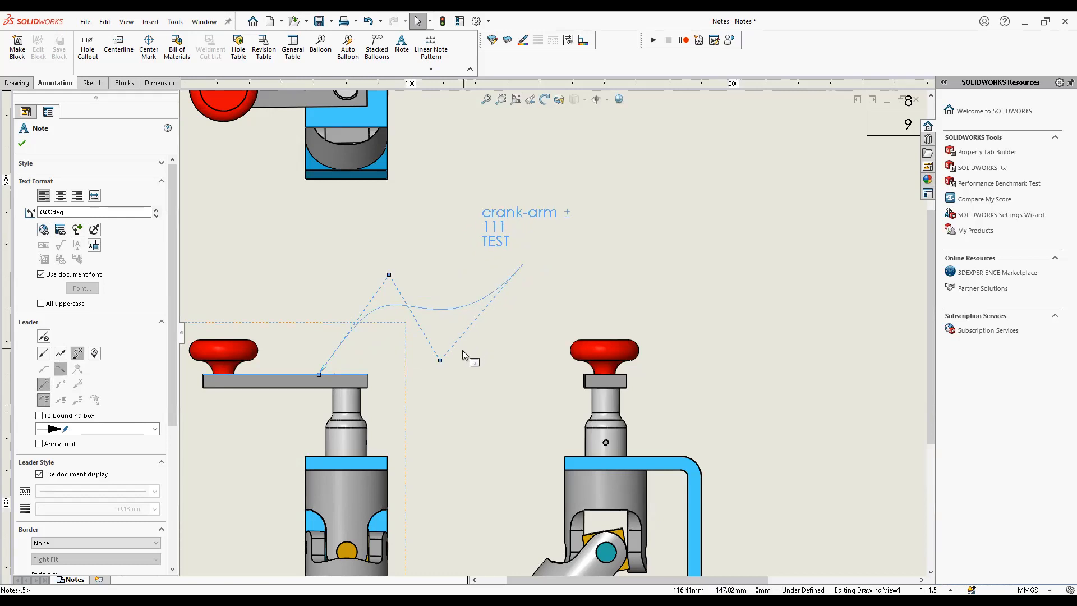
pyautogui.moveTo(442, 359); pyautogui.dragTo(451, 306)
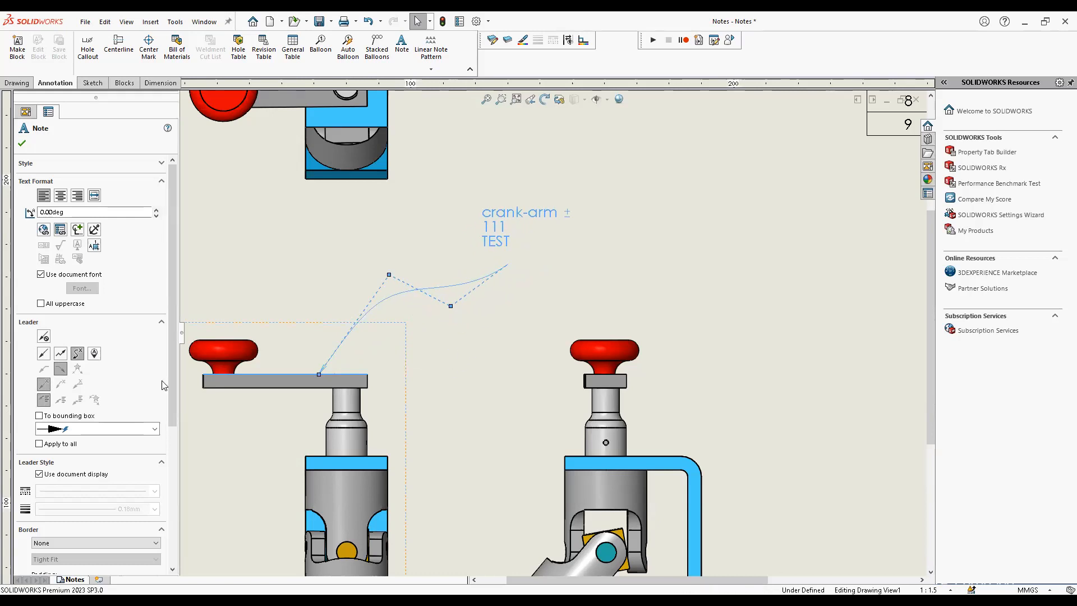
# Give the crank-arm note a bent leader attached on the left of the text, and reposition the note just above the front view
pyautogui.click(43, 353)
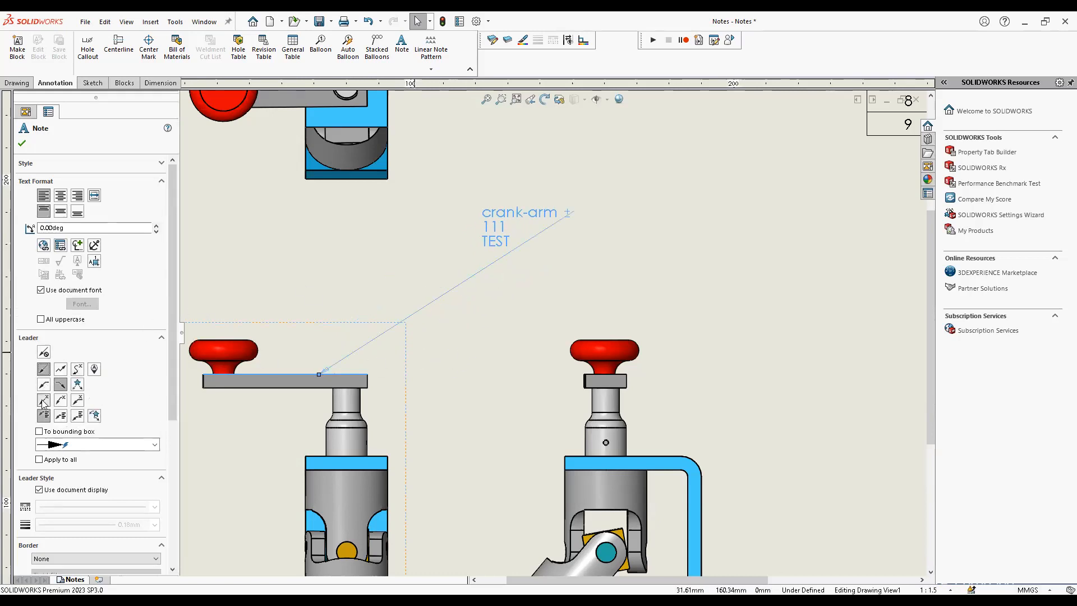
pyautogui.click(45, 385)
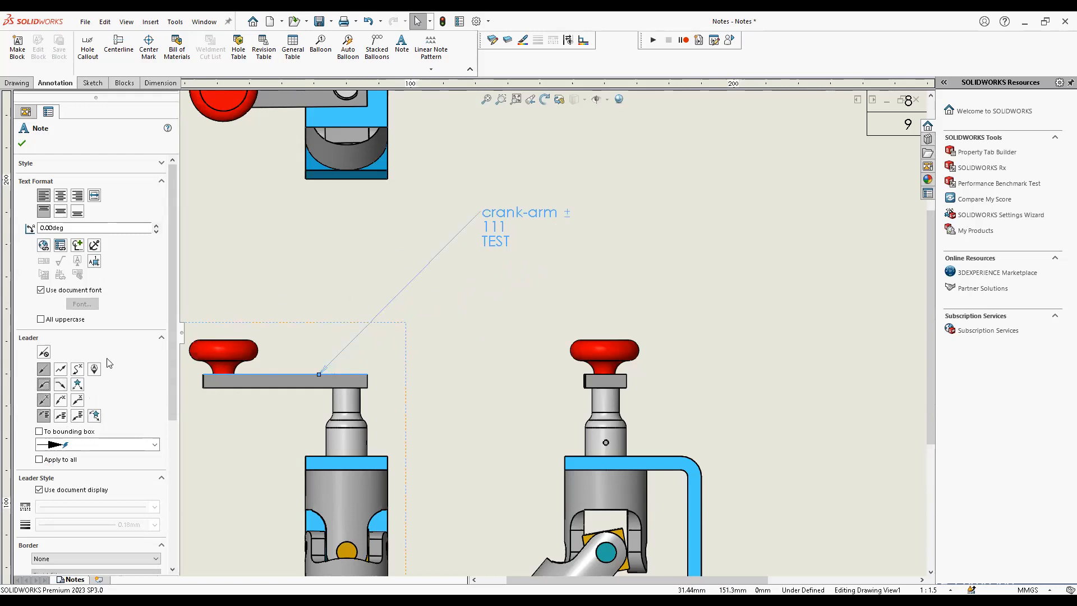
pyautogui.click(61, 400)
pyautogui.moveTo(460, 212); pyautogui.dragTo(421, 280)
pyautogui.moveTo(504, 246); pyautogui.dragTo(443, 337)
pyautogui.scroll(4, 462, 336)
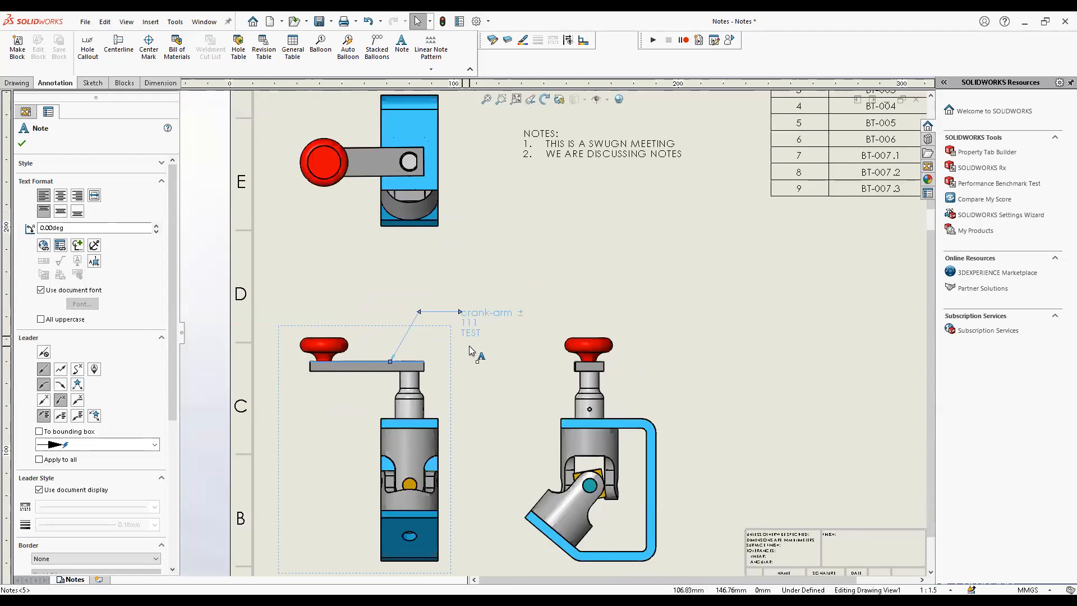
pyautogui.click(472, 347)
# Add a Circular border to the crank-arm note, trying the 1 Character size and settling on Tight Fit
pyautogui.click(491, 322)
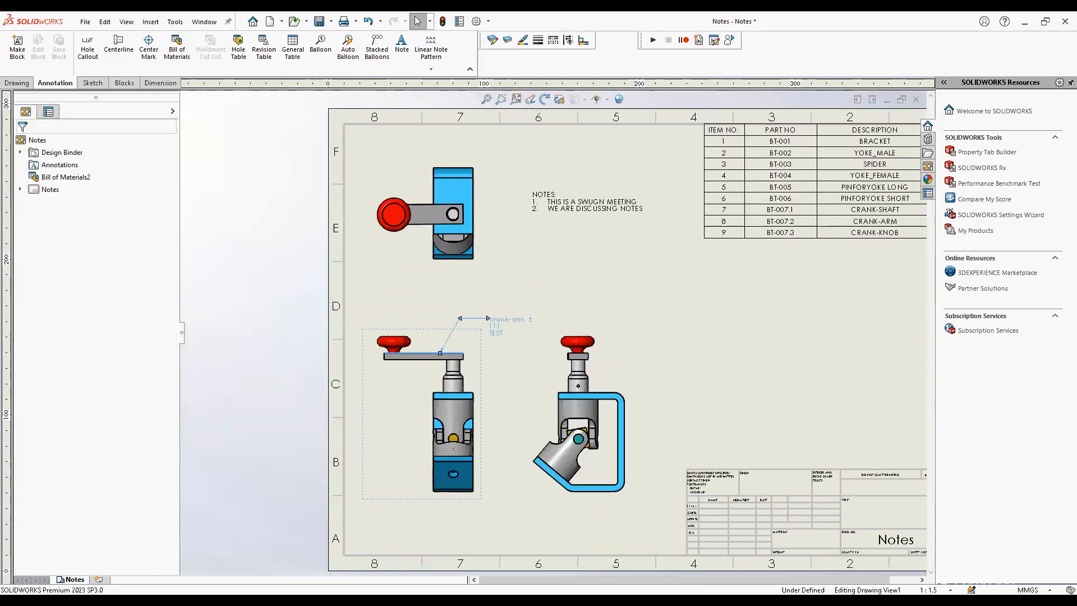
pyautogui.scroll(-5, 176, 357)
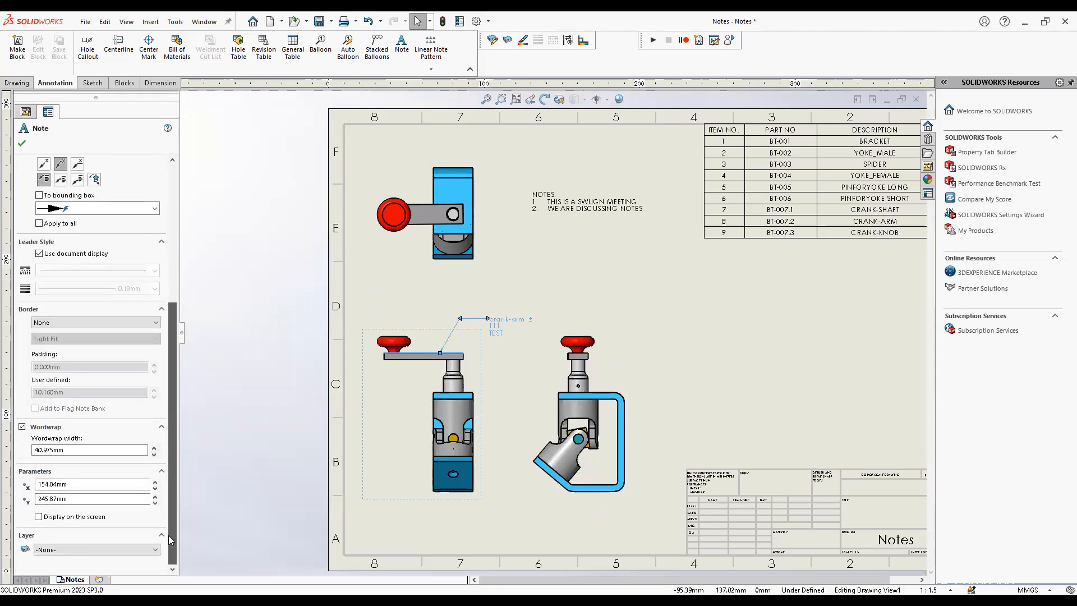
pyautogui.click(84, 322)
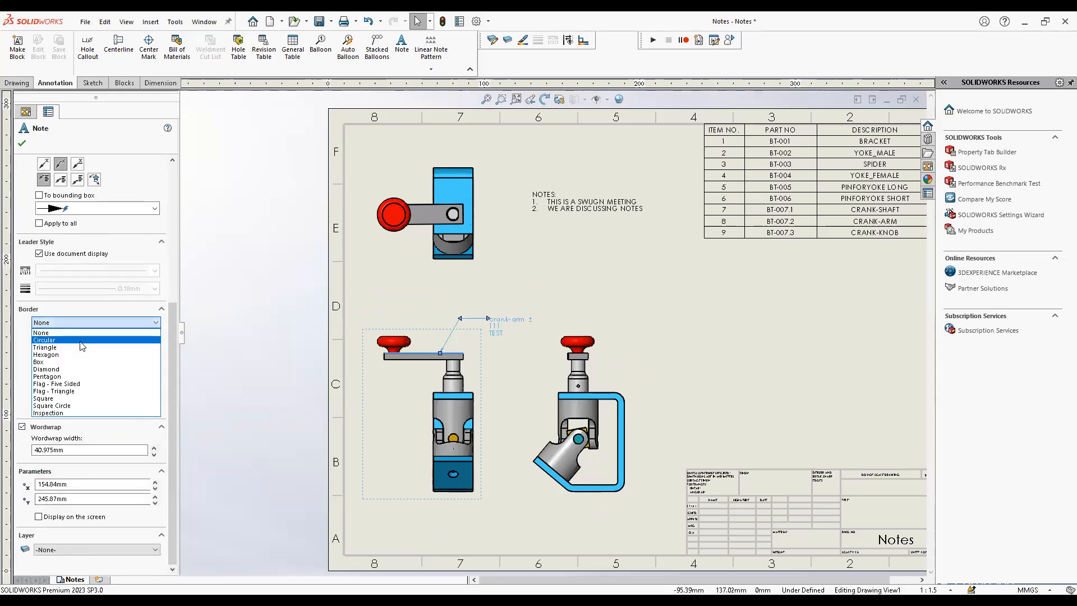
pyautogui.click(82, 340)
pyautogui.click(84, 339)
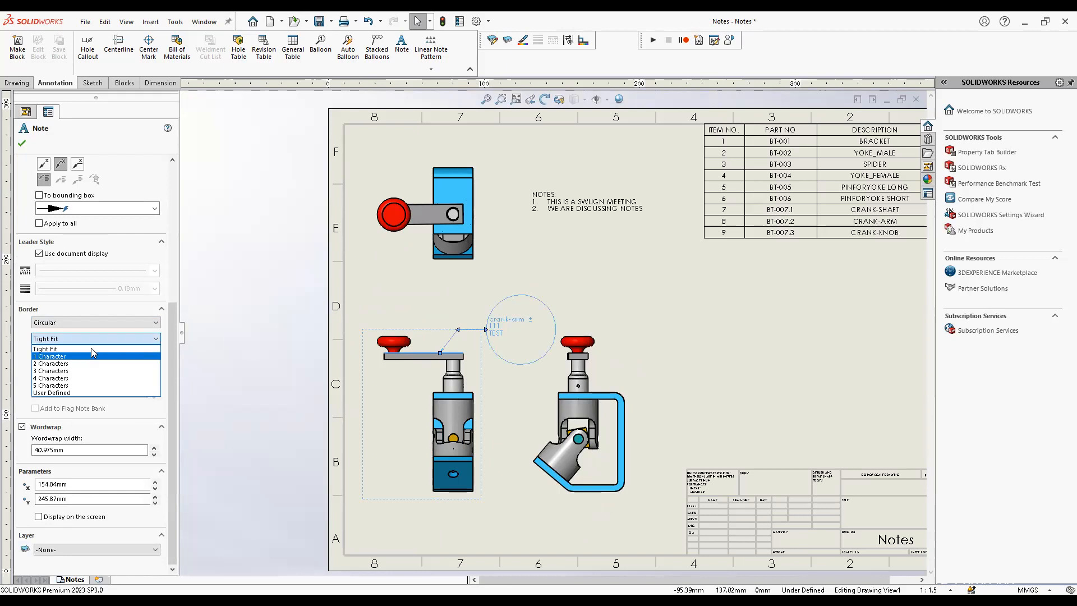
pyautogui.click(91, 356)
pyautogui.click(90, 339)
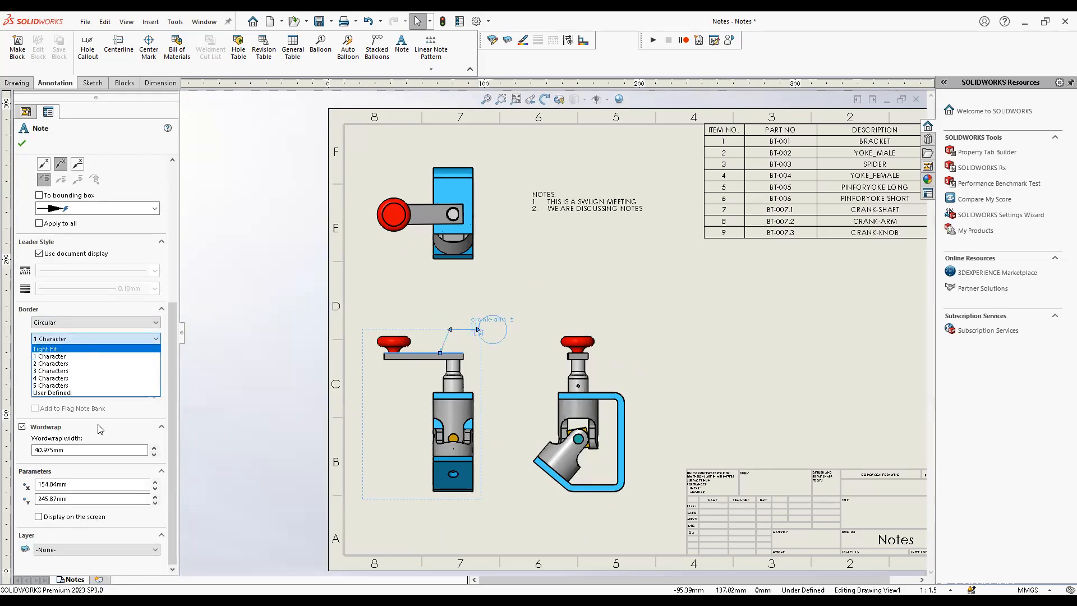
pyautogui.press('Return')
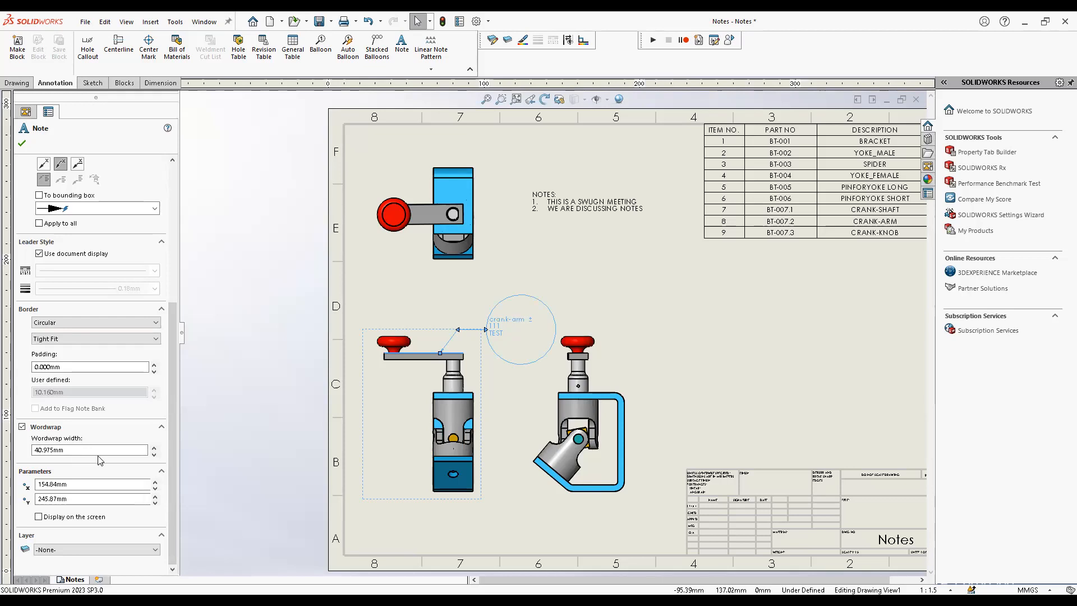
pyautogui.click(642, 387)
# Add a note without a leader reading THIS IS LINEAR PATTERN in the empty area below the bill of materials
pyautogui.moveTo(551, 381); pyautogui.dragTo(464, 353, button='middle')
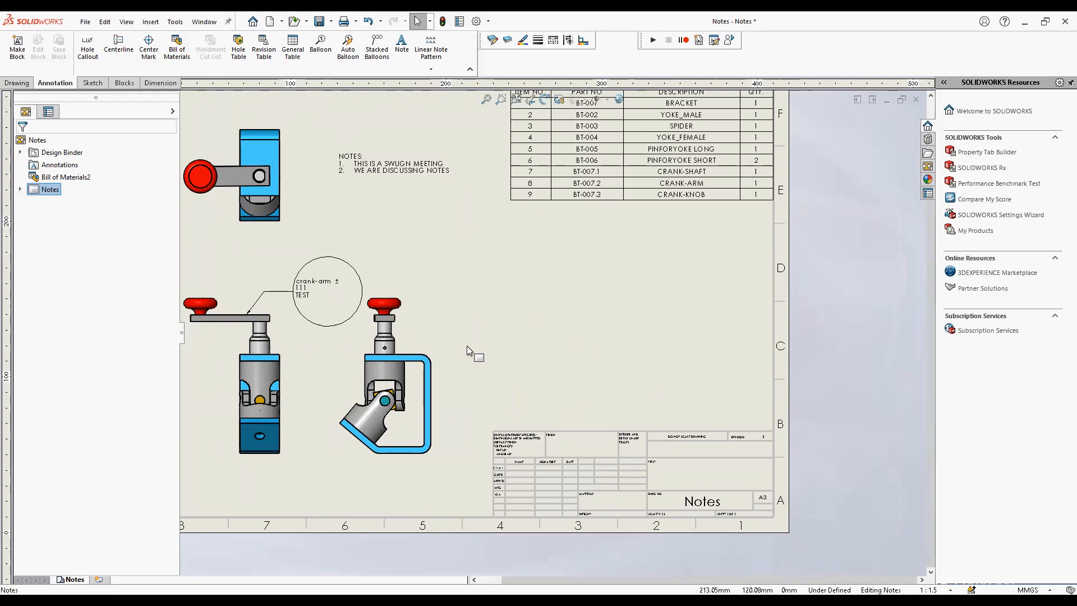
pyautogui.scroll(-1, 584, 304)
pyautogui.moveTo(583, 305); pyautogui.dragTo(550, 404, button='middle')
pyautogui.click(402, 49)
pyautogui.click(436, 337)
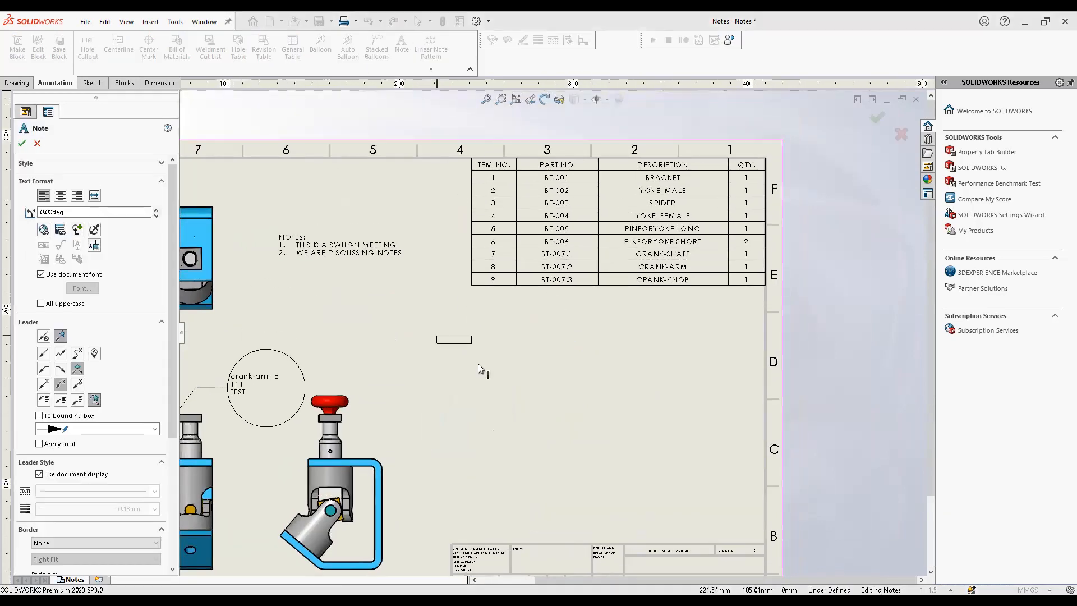
pyautogui.write('THIS IS L')
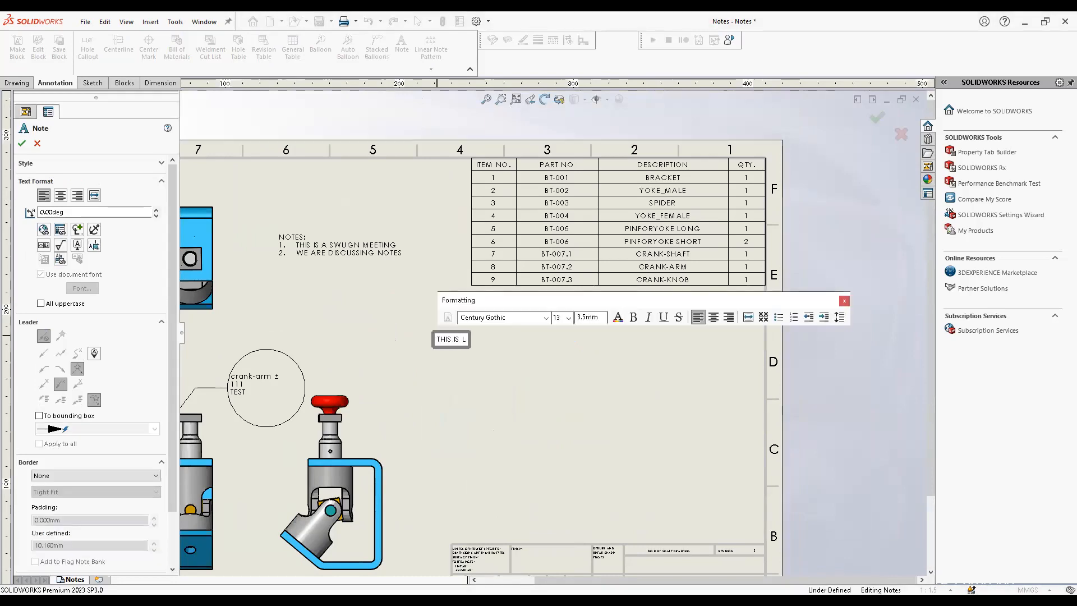
pyautogui.write('INEAR PATTERN')
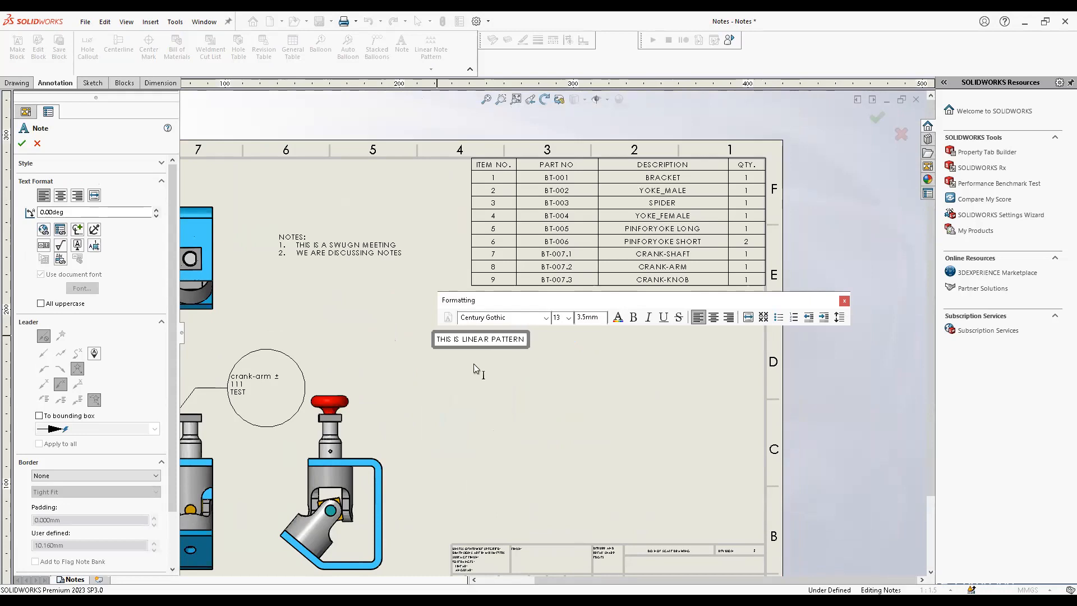
pyautogui.press('Escape')
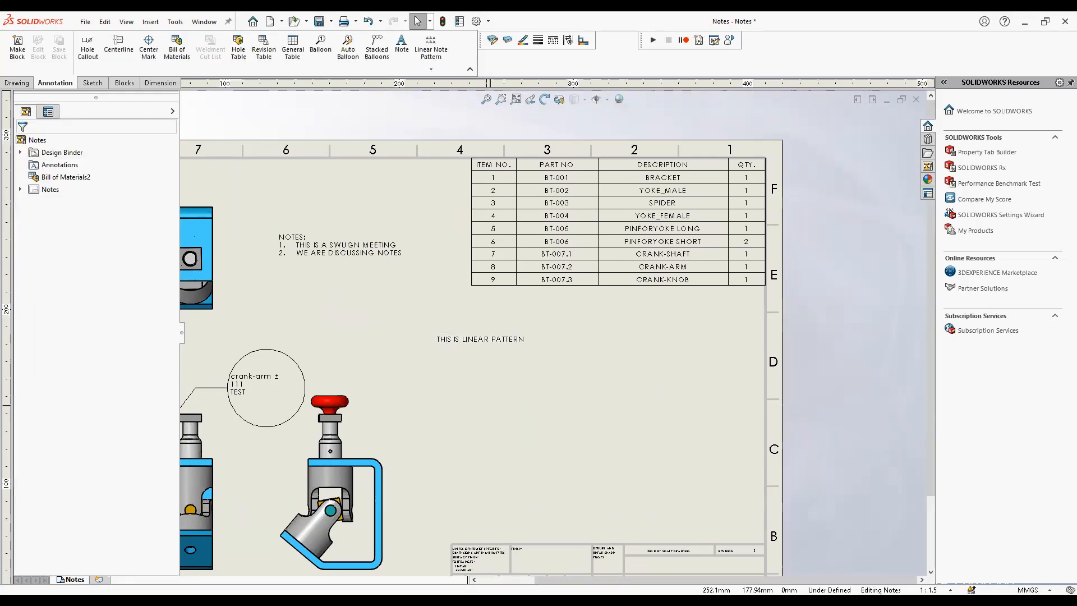
# Start a Linear Note Pattern of the THIS IS LINEAR PATTERN note with two instances spaced 100 mm along the X-axis
pyautogui.click(482, 340)
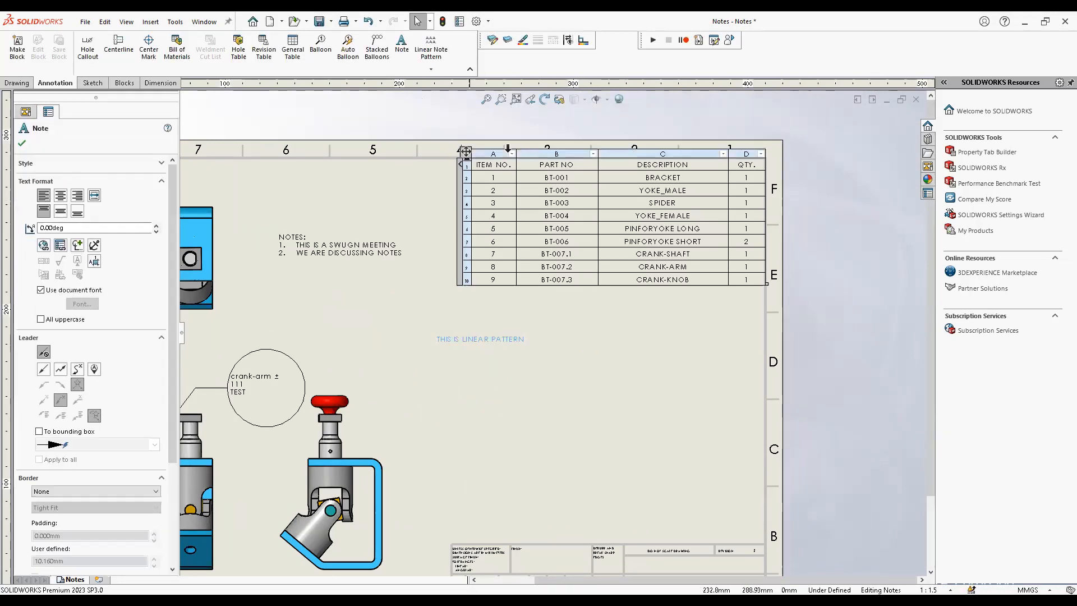
pyautogui.click(432, 53)
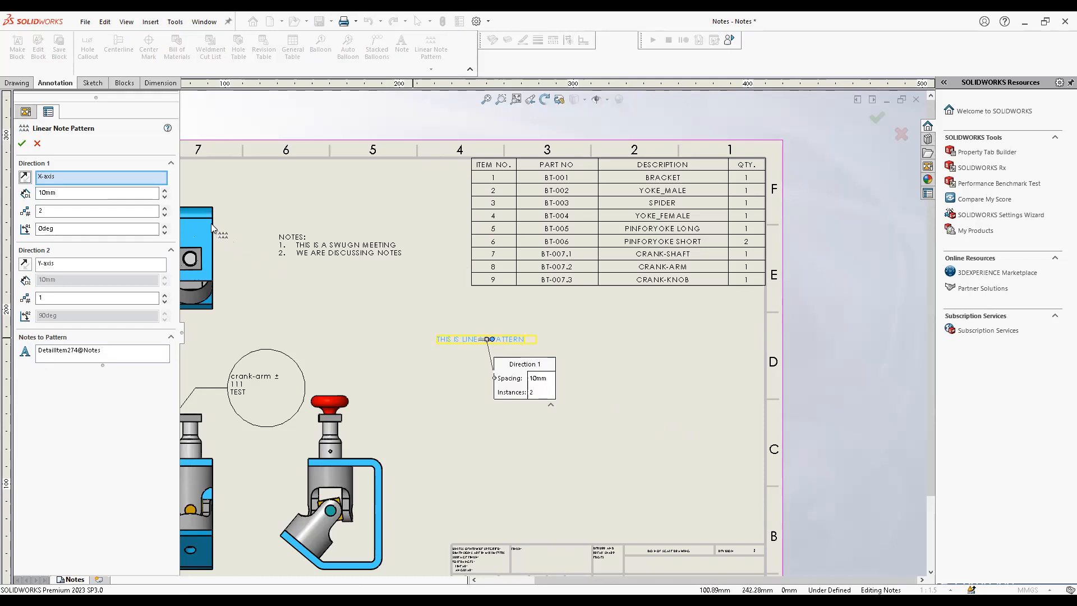
pyautogui.click(165, 190)
pyautogui.click(164, 190)
pyautogui.click(165, 190)
pyautogui.doubleClick(104, 194)
pyautogui.write('50')
pyautogui.press('Return')
pyautogui.doubleClick(104, 193)
pyautogui.write('100')
pyautogui.press('Return')
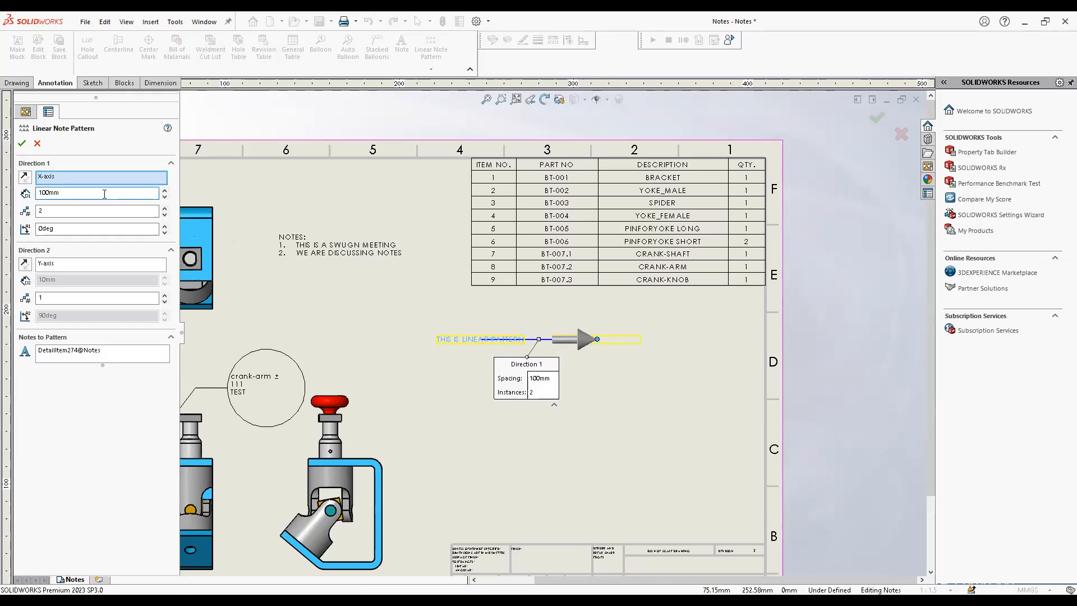
# Set the note pattern's second direction to two instances spaced 25 mm along the reversed Y-axis, running downward
pyautogui.click(166, 296)
pyautogui.click(25, 263)
pyautogui.doubleClick(72, 280)
pyautogui.write('25')
pyautogui.press('Return')
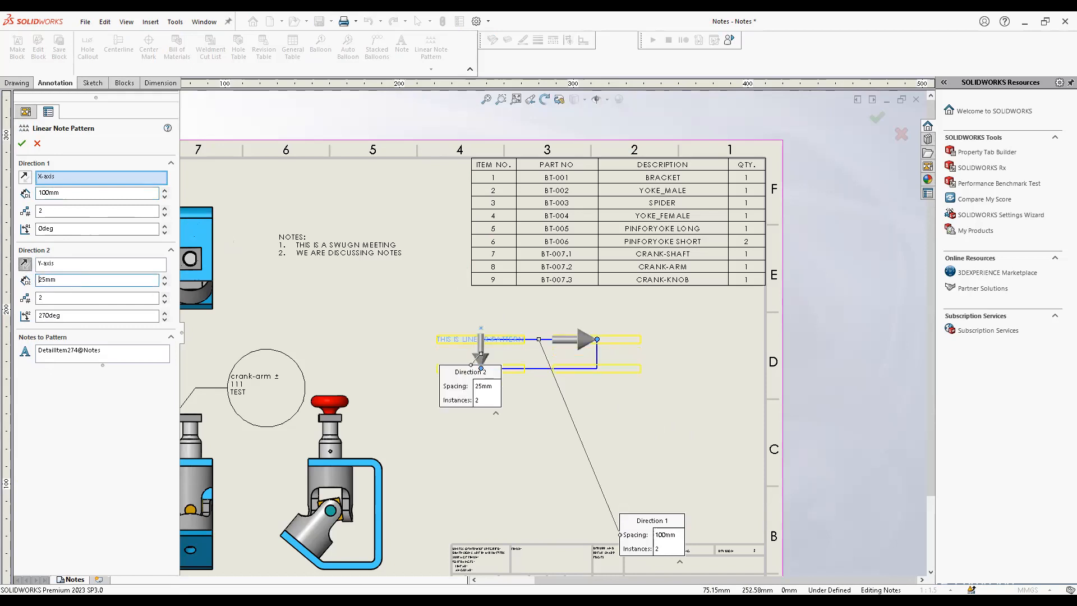
# Confirm the linear note pattern and append -1 to the first note in its upper row
pyautogui.click(21, 144)
pyautogui.scroll(-4, 611, 402)
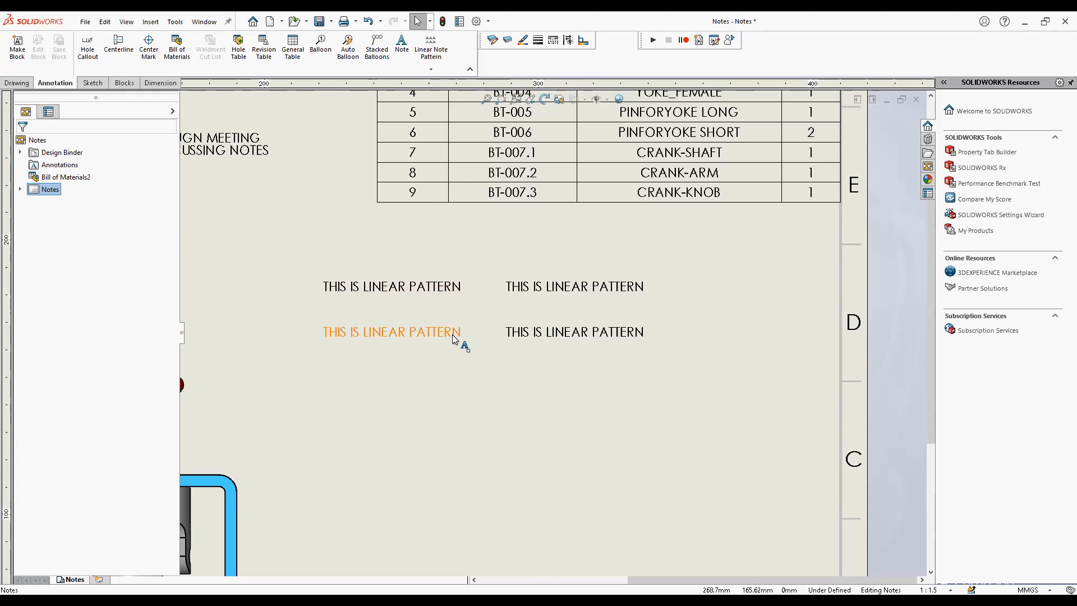
pyautogui.doubleClick(442, 283)
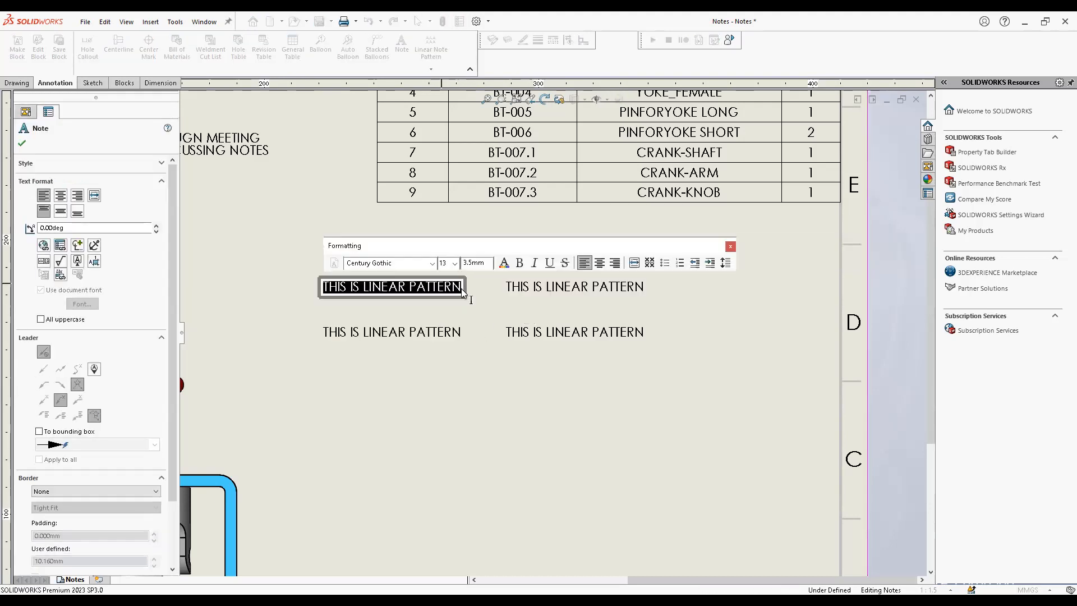
pyautogui.press('End')
pyautogui.write('-1')
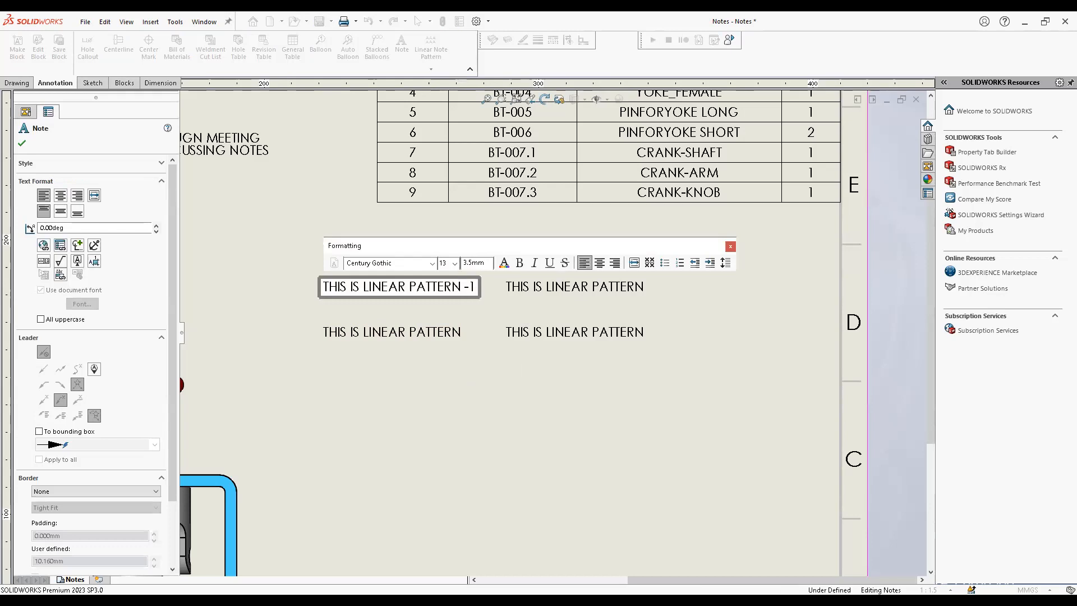
pyautogui.click(576, 285)
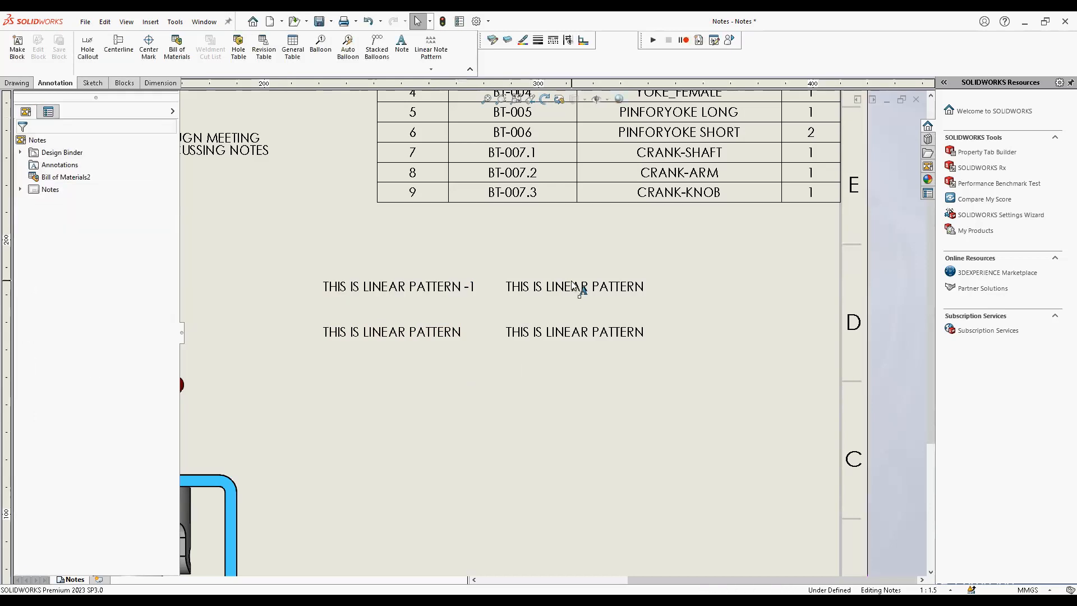
# Append -2 to the second THIS IS LINEAR PATTERN note in the upper row
pyautogui.doubleClick(637, 285)
pyautogui.press('End')
pyautogui.write('-2')
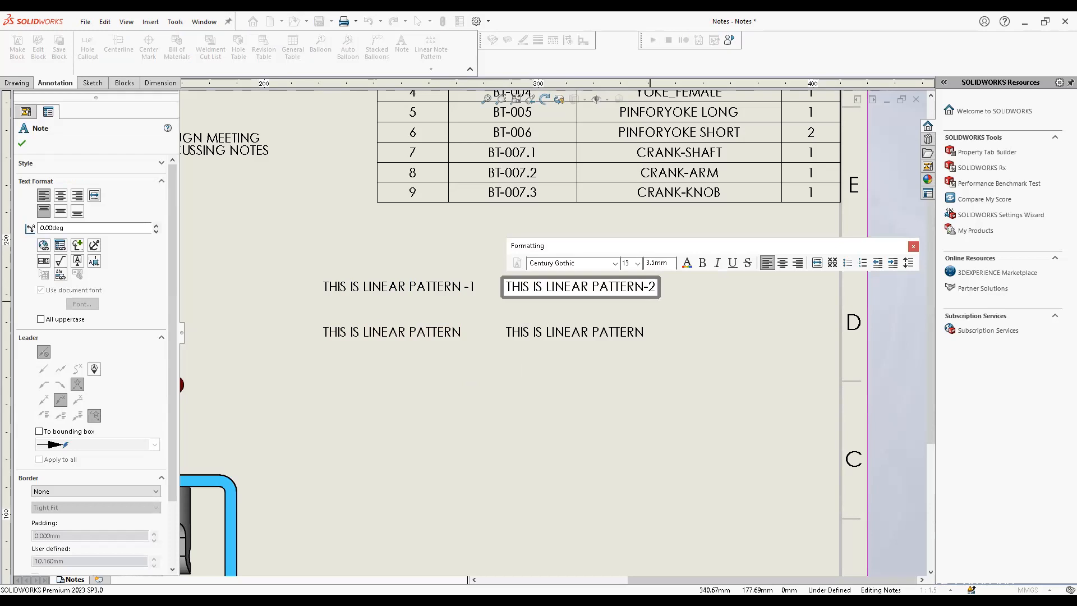
pyautogui.click(681, 347)
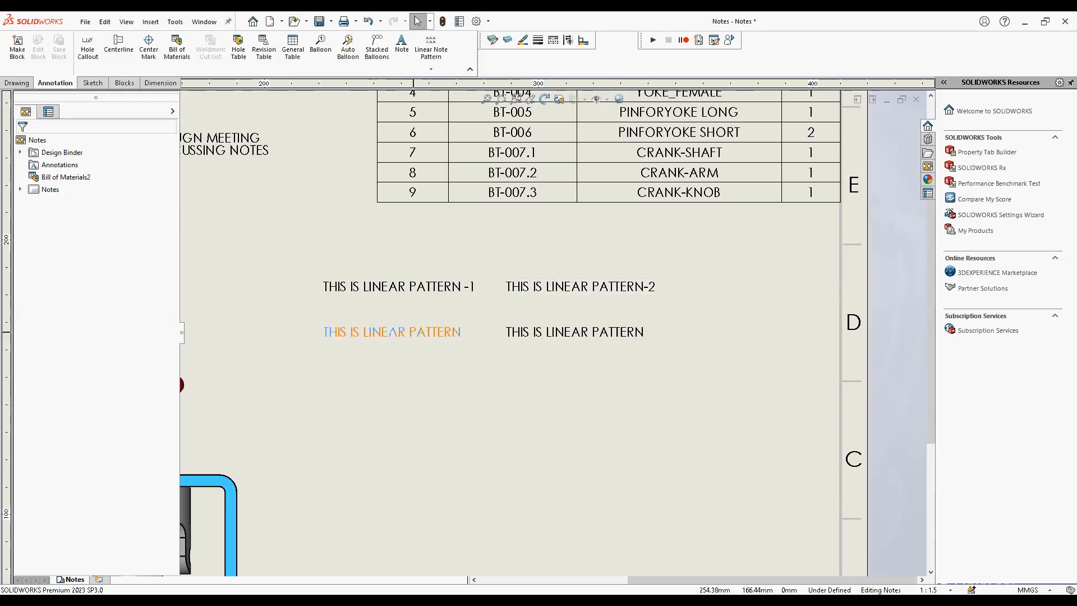
# Replace the text of the first note in the pattern's lower row with TEST MEETING
pyautogui.doubleClick(415, 334)
pyautogui.write('TEST MEE')
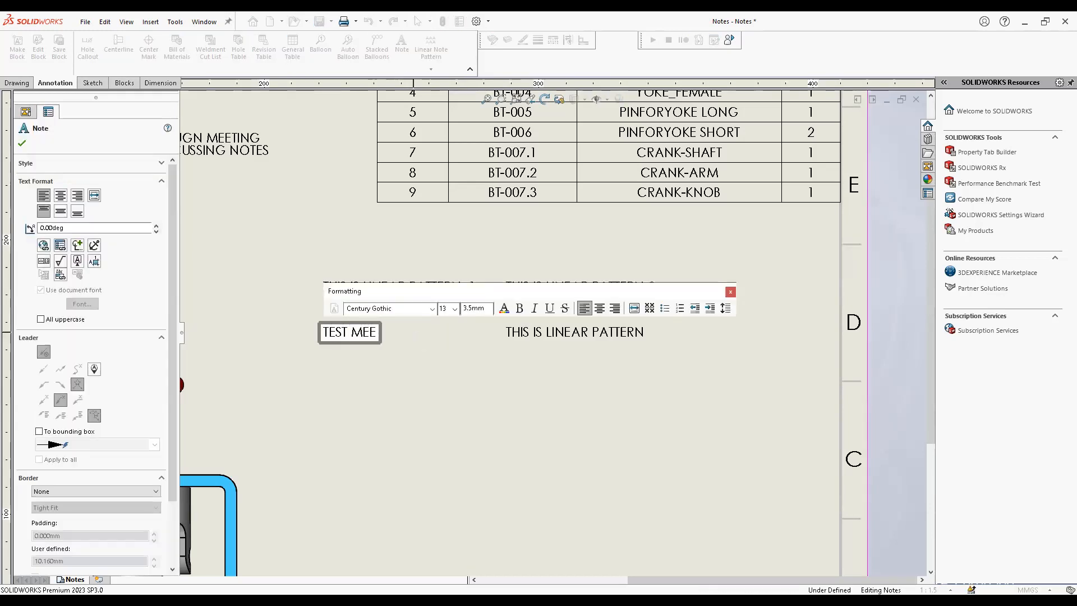
pyautogui.write('TING')
pyautogui.click(453, 391)
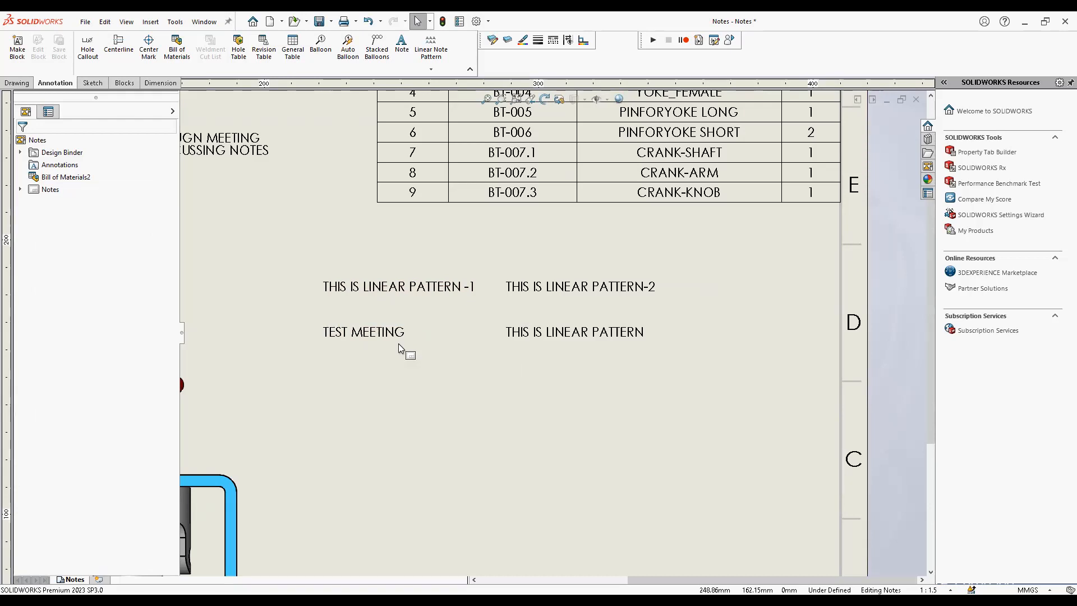
# Delete the three THIS IS LINEAR PATTERN notes and move the TEST MEETING note into the open area below the bill of materials
pyautogui.moveTo(418, 433); pyautogui.dragTo(496, 490)
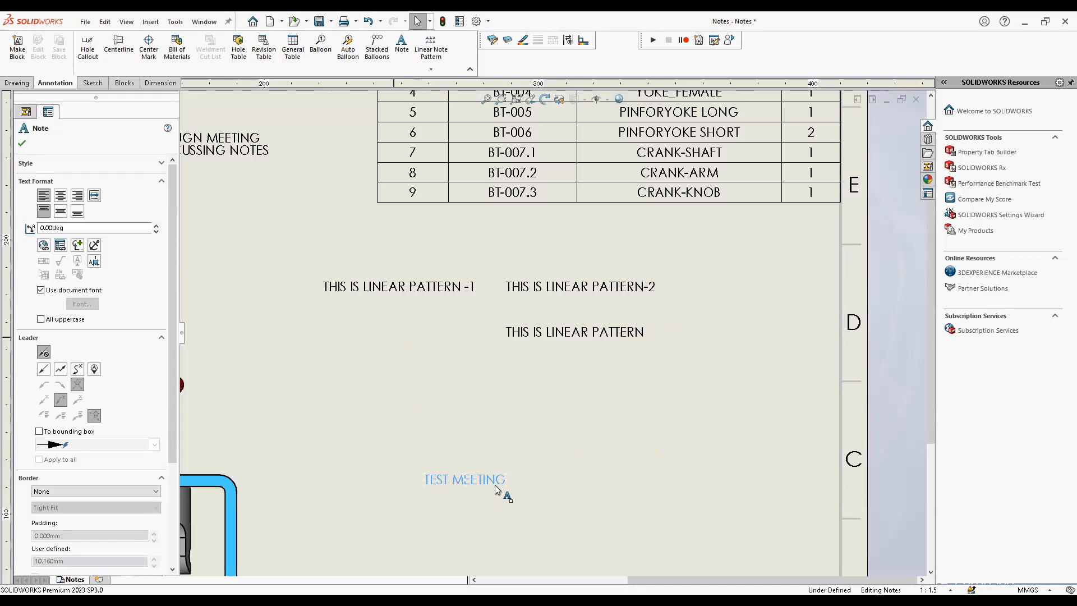
pyautogui.scroll(2, 498, 455)
pyautogui.scroll(2, 412, 275)
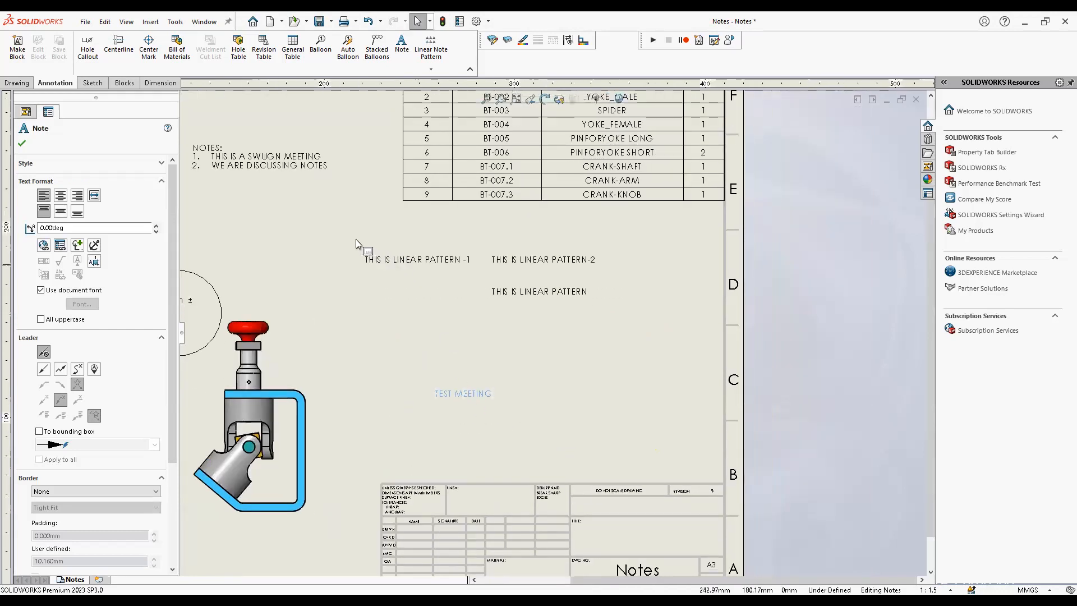
pyautogui.press('Escape')
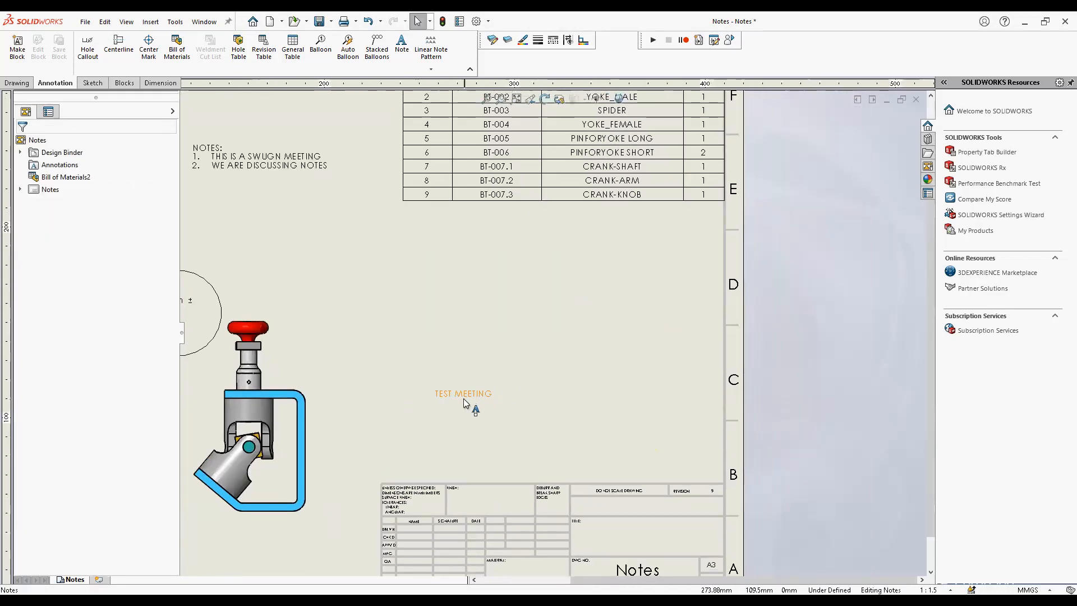
pyautogui.moveTo(459, 394); pyautogui.dragTo(455, 318)
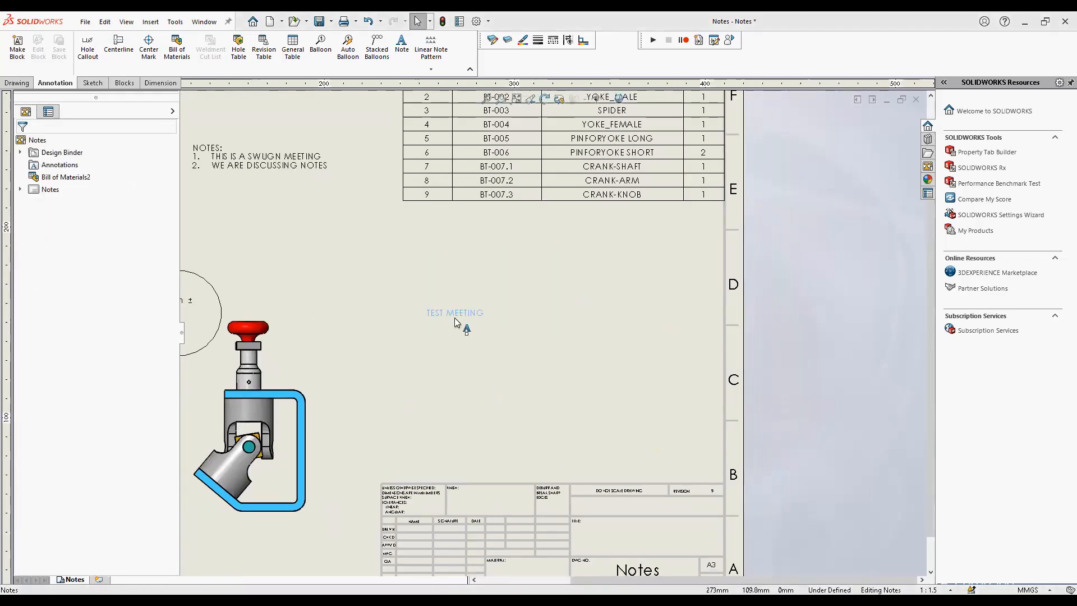
# Start a Circular Note Pattern of the TEST MEETING note with four equally spaced instances over 360 degrees, centred just right of the note
pyautogui.click(429, 70)
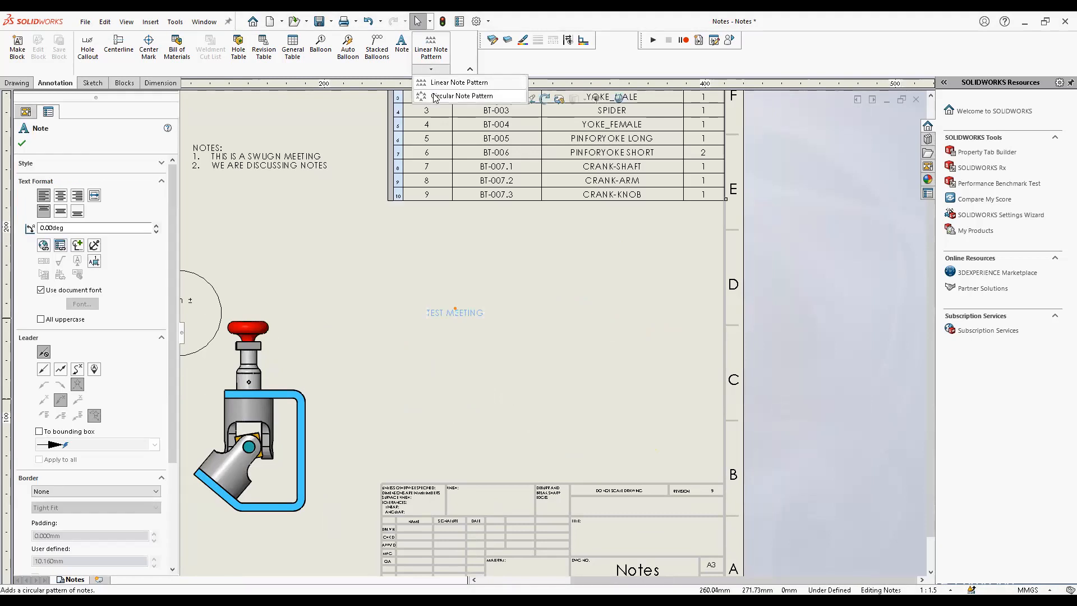
pyautogui.click(436, 97)
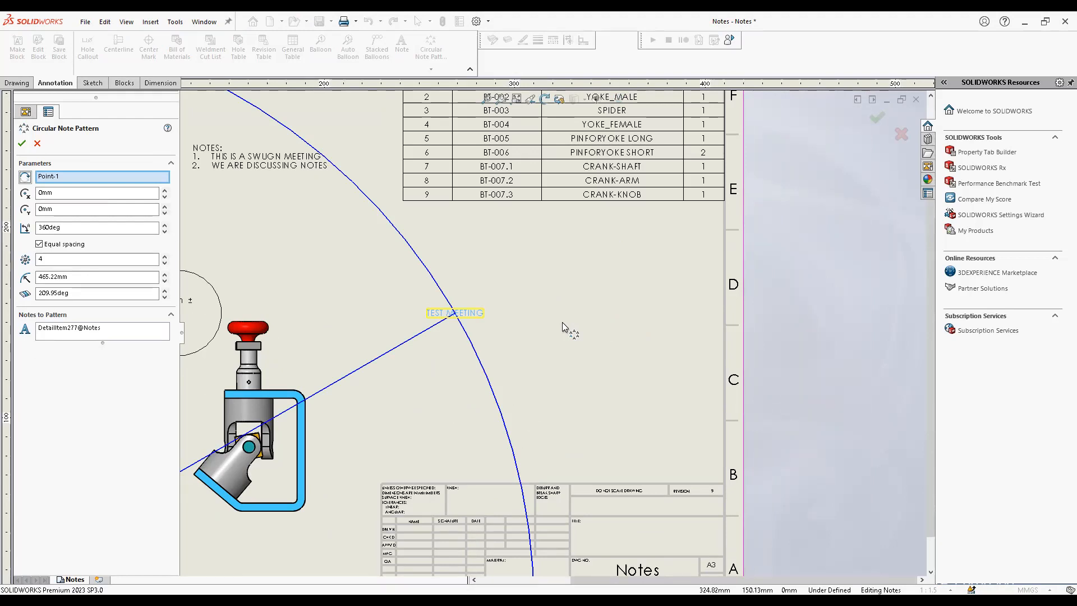
pyautogui.scroll(3, 423, 382)
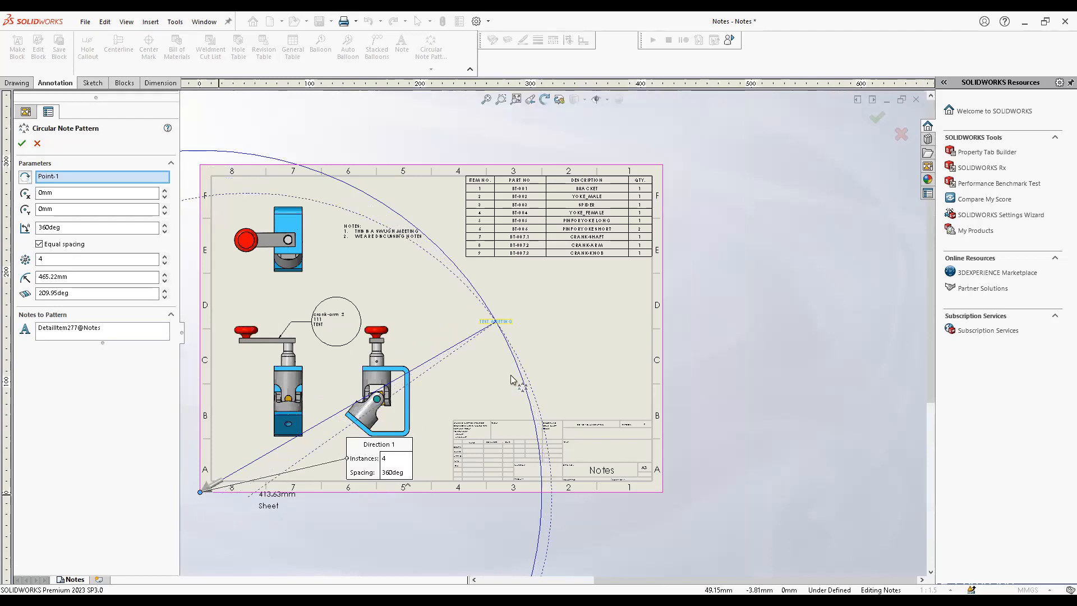
pyautogui.click(529, 320)
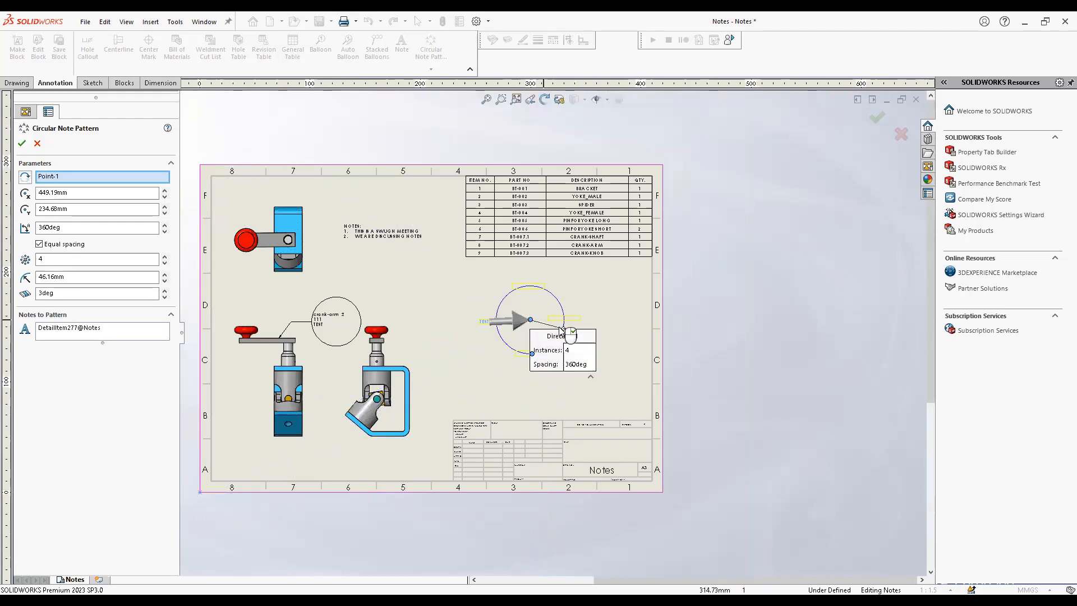
pyautogui.scroll(-2, 536, 321)
pyautogui.scroll(-4, 471, 328)
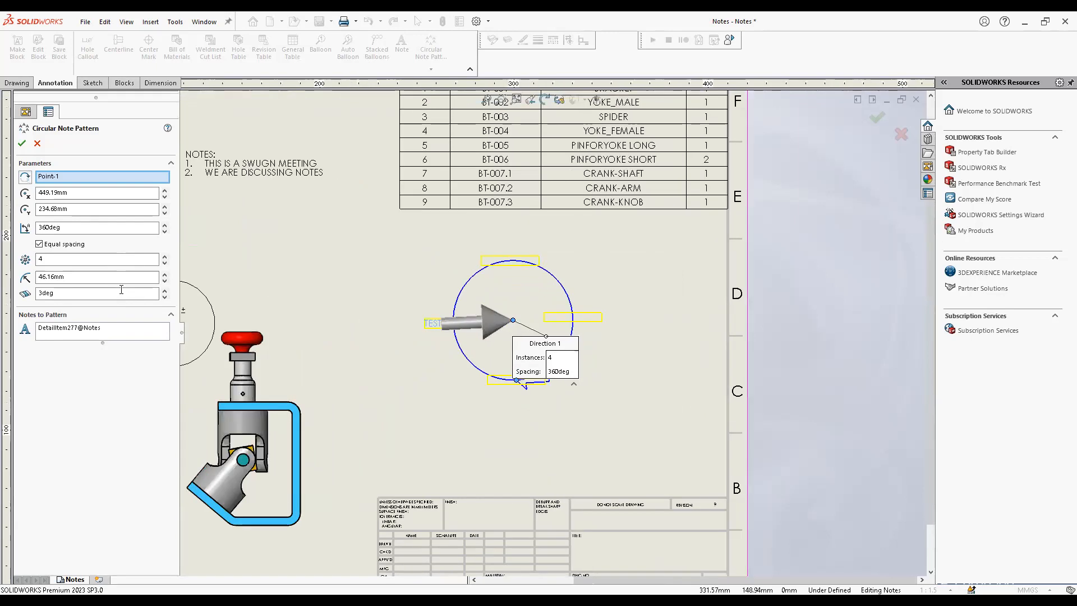
# Set the circular note pattern's radius to 50 mm and its arc angle to 0 degrees, and create the pattern
pyautogui.doubleClick(84, 277)
pyautogui.write('50')
pyautogui.press('Return')
pyautogui.click(63, 294)
pyautogui.doubleClick(63, 296)
pyautogui.write('0')
pyautogui.press('Return')
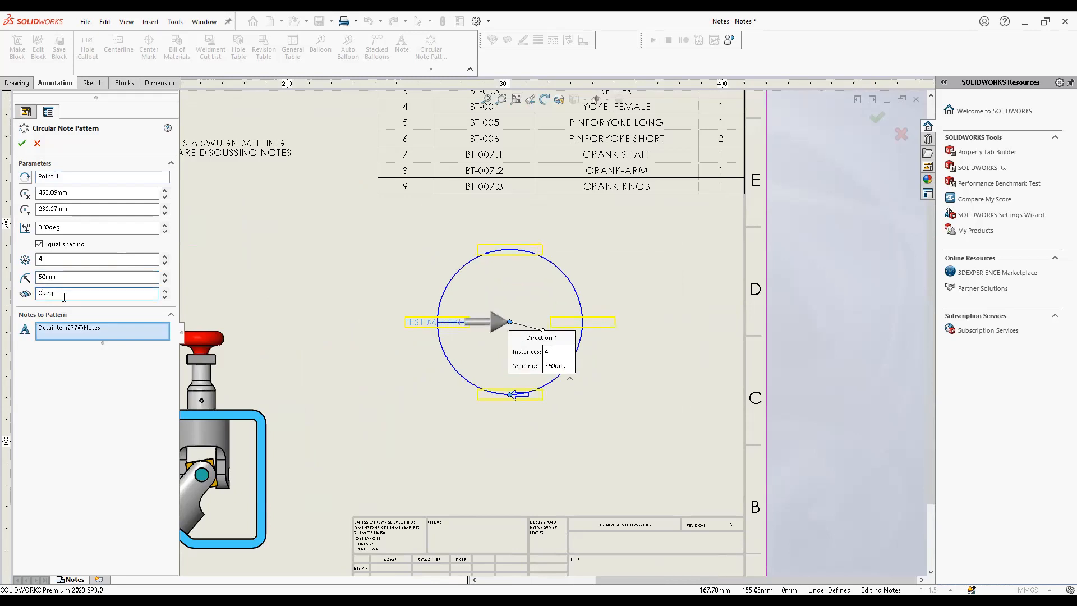
pyautogui.click(22, 143)
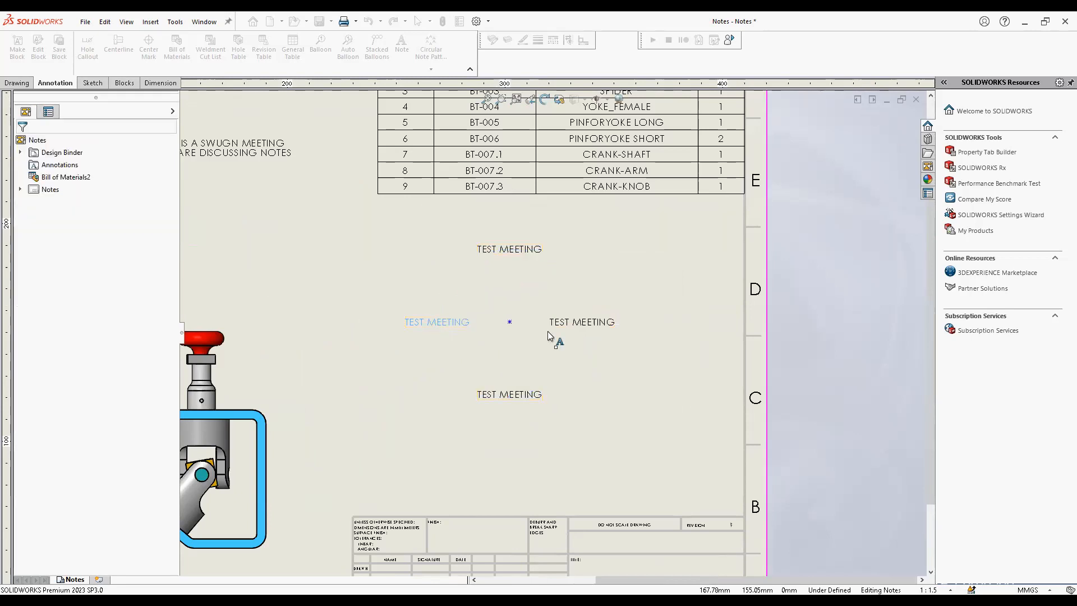
# Move the circular pattern's centre point away from the notes and delete it
pyautogui.click(509, 323)
pyautogui.moveTo(629, 301)
pyautogui.mouseDown()
pyautogui.moveTo(703, 418)
pyautogui.moveTo(755, 472)
pyautogui.mouseUp()
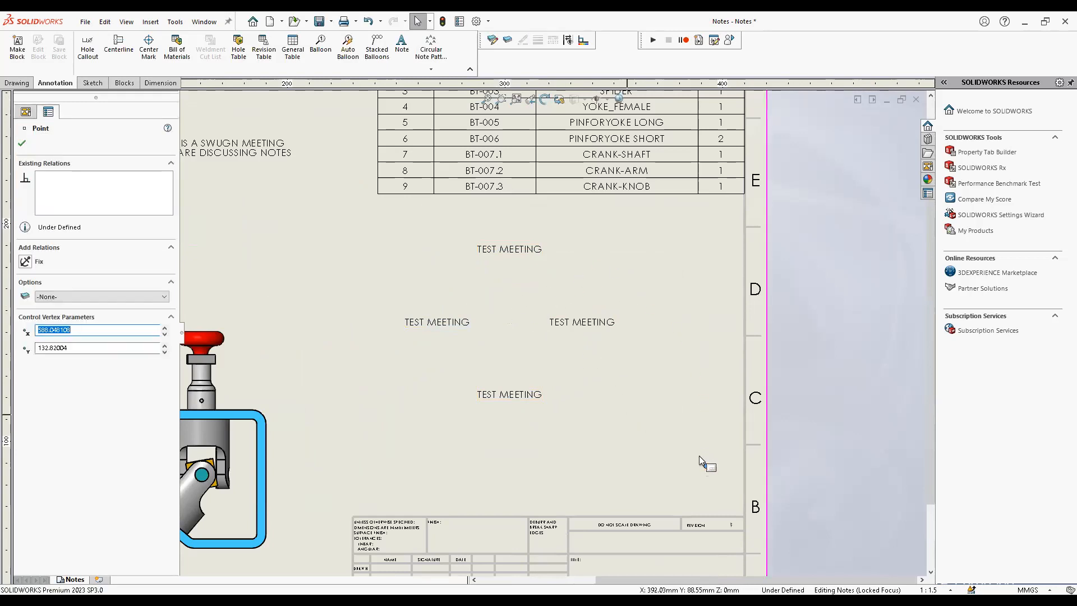
pyautogui.moveTo(693, 460); pyautogui.dragTo(713, 471)
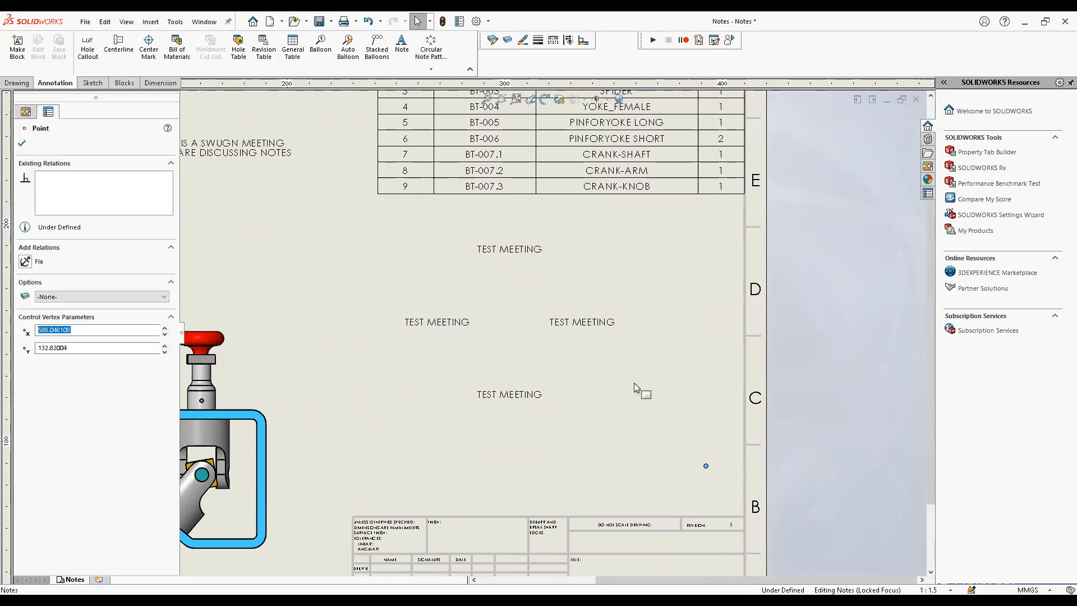
pyautogui.press('Delete')
# Move each of the four TEST MEETING notes individually to scatter them out of their circular arrangement
pyautogui.click(594, 326)
pyautogui.moveTo(594, 325); pyautogui.dragTo(644, 277)
pyautogui.moveTo(489, 246); pyautogui.dragTo(453, 224)
pyautogui.moveTo(431, 324); pyautogui.dragTo(403, 319)
pyautogui.moveTo(491, 397); pyautogui.dragTo(534, 406)
pyautogui.click(513, 431)
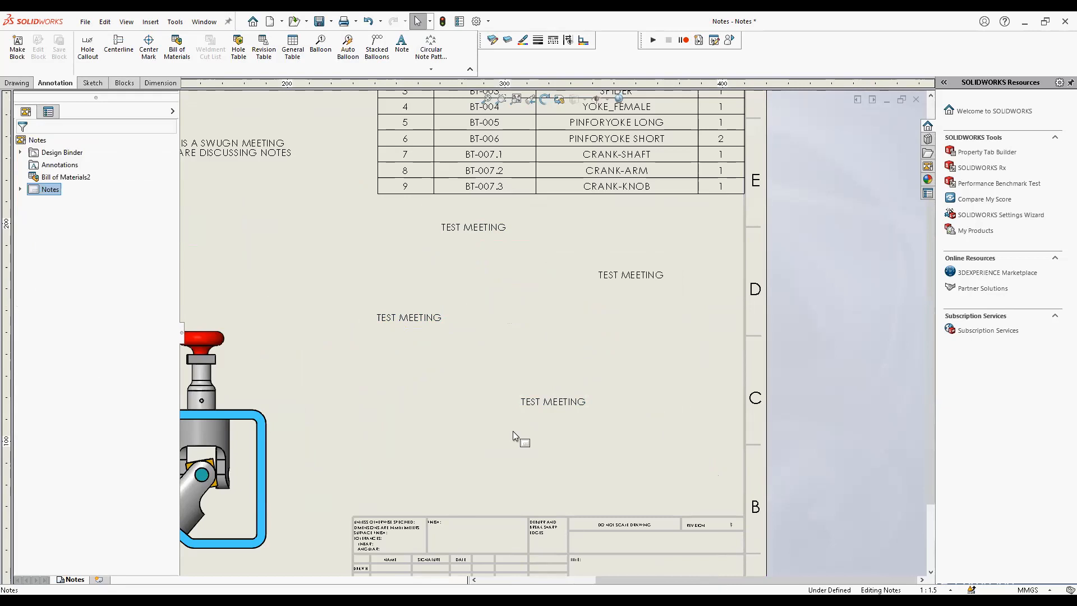
# Insert a ± symbol before DISCUSSING in the second item of the NOTES list
pyautogui.press('f')
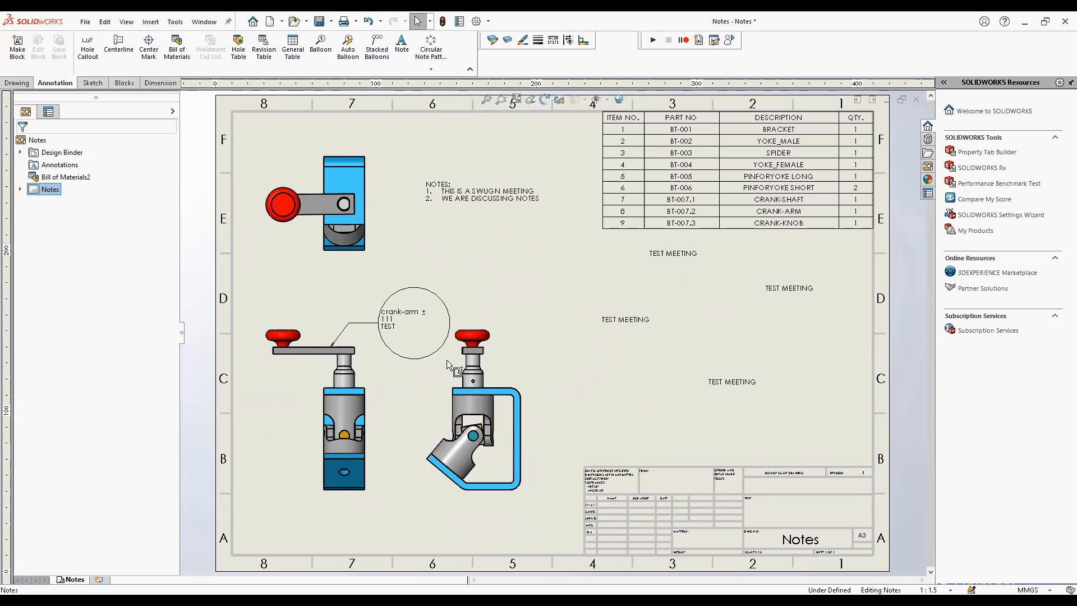
pyautogui.scroll(-1, 553, 208)
pyautogui.scroll(-3, 529, 239)
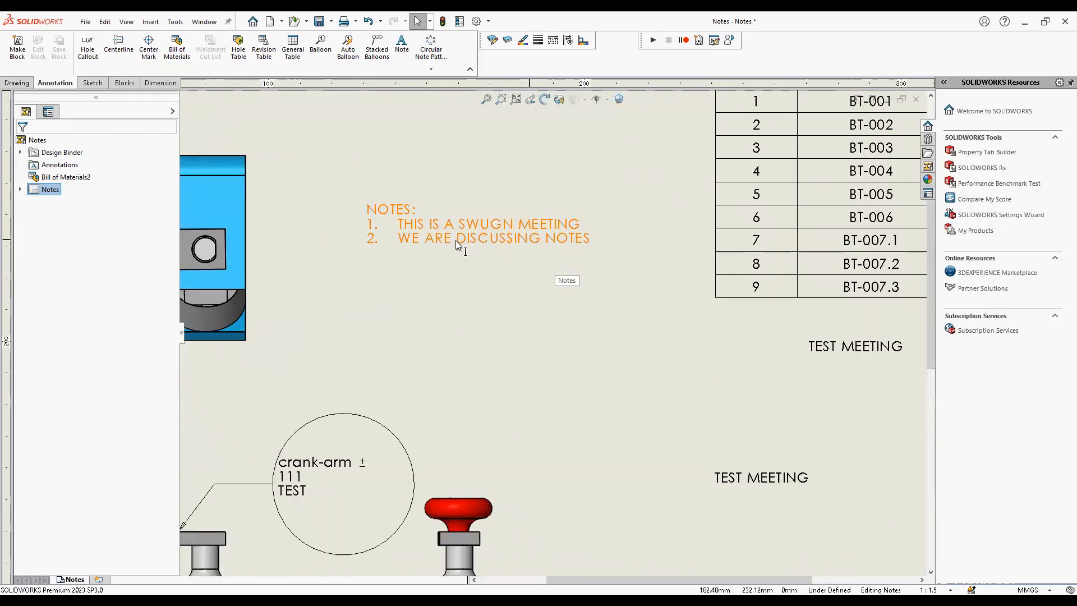
pyautogui.doubleClick(456, 240)
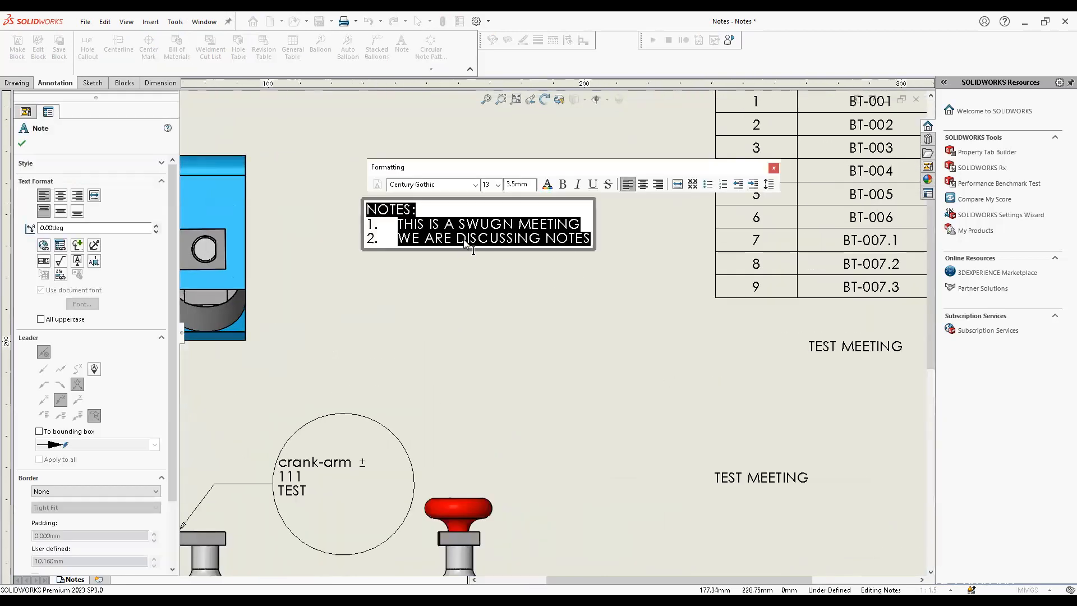
pyautogui.click(79, 245)
pyautogui.click(515, 308)
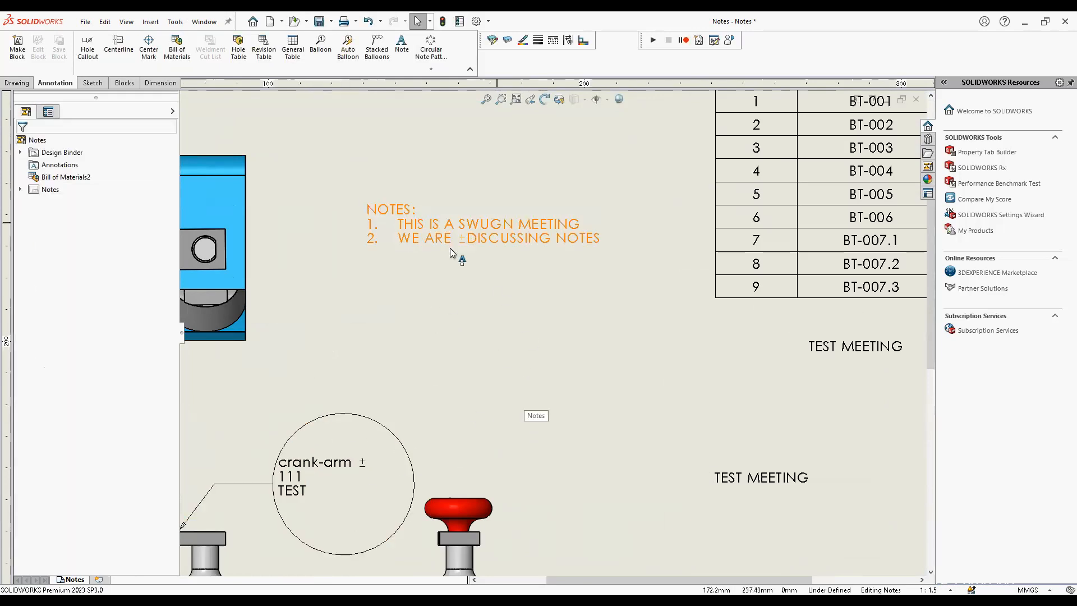
# Insert a blank line between the NOTES: heading and the numbered items
pyautogui.click(405, 243)
pyautogui.doubleClick(405, 238)
pyautogui.click(481, 325)
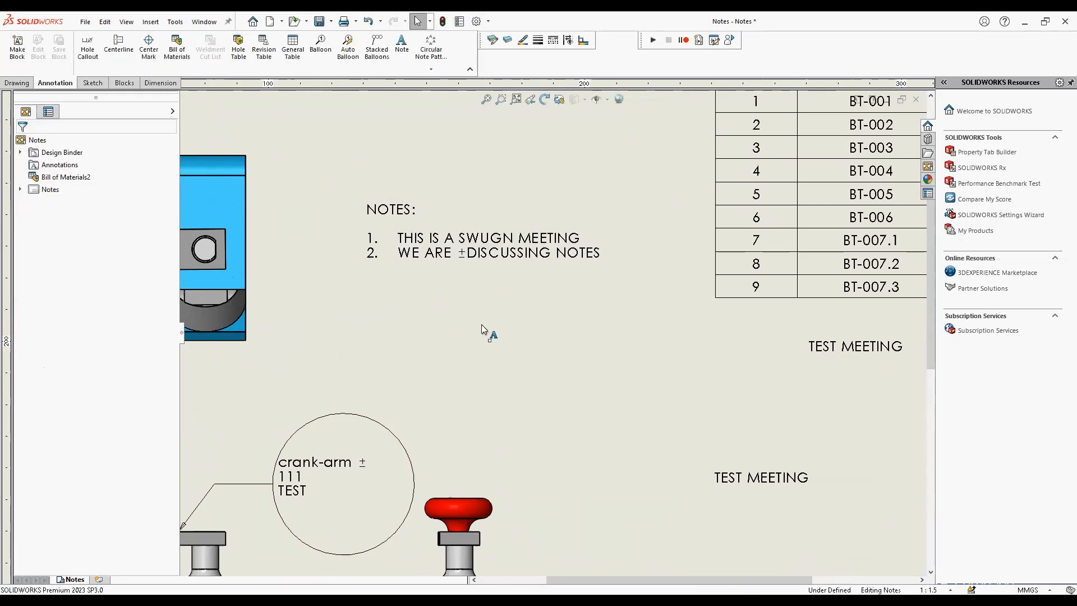
pyautogui.press('f')
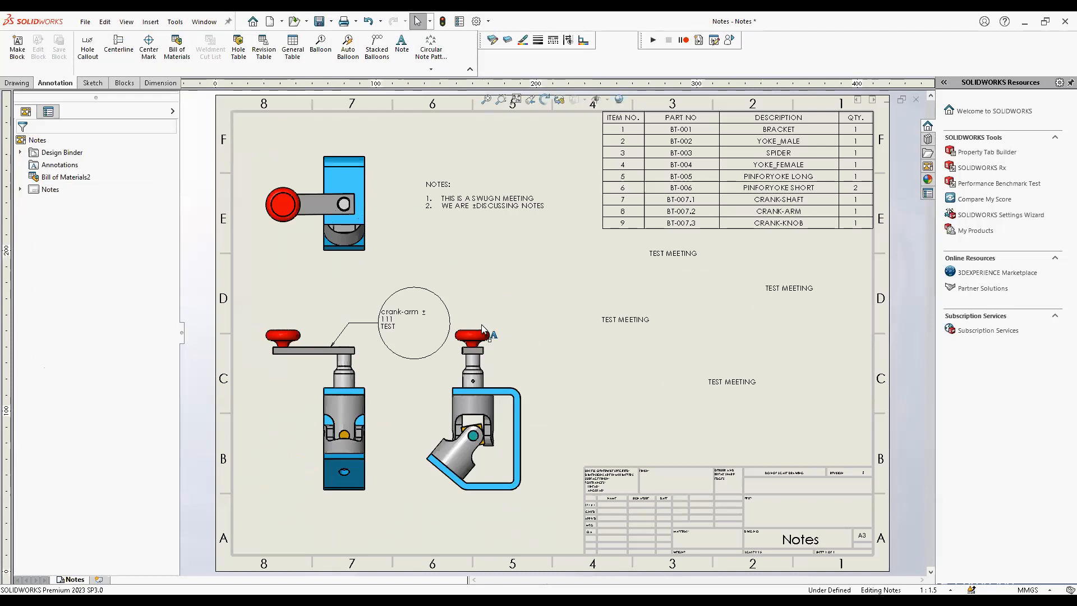
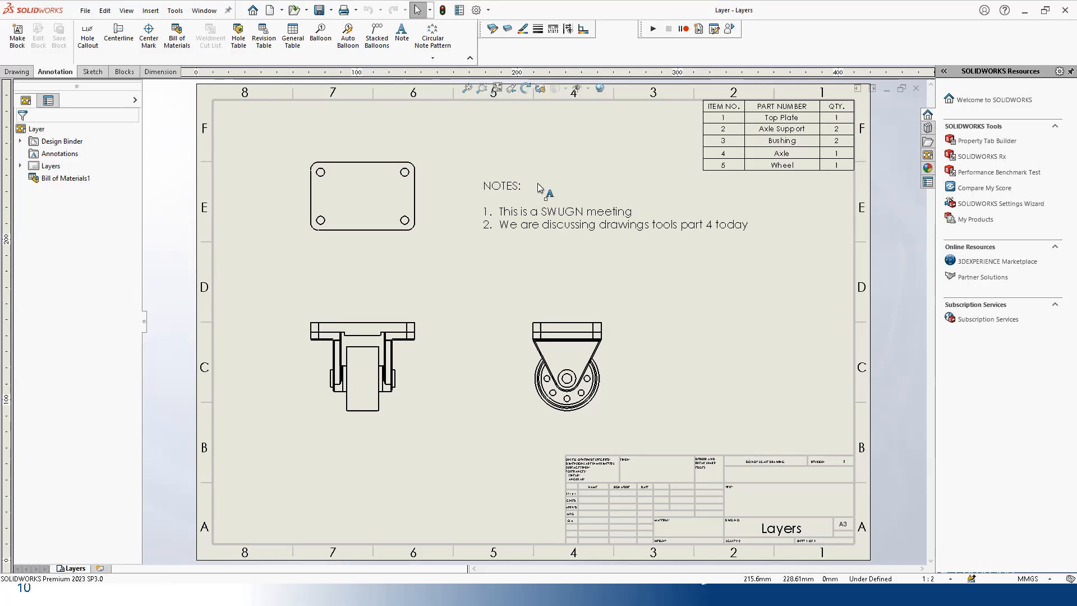
# Float the Line Format toolbar over the caster drawing and create a new layer named TABLE in the layer properties
pyautogui.click(444, 11)
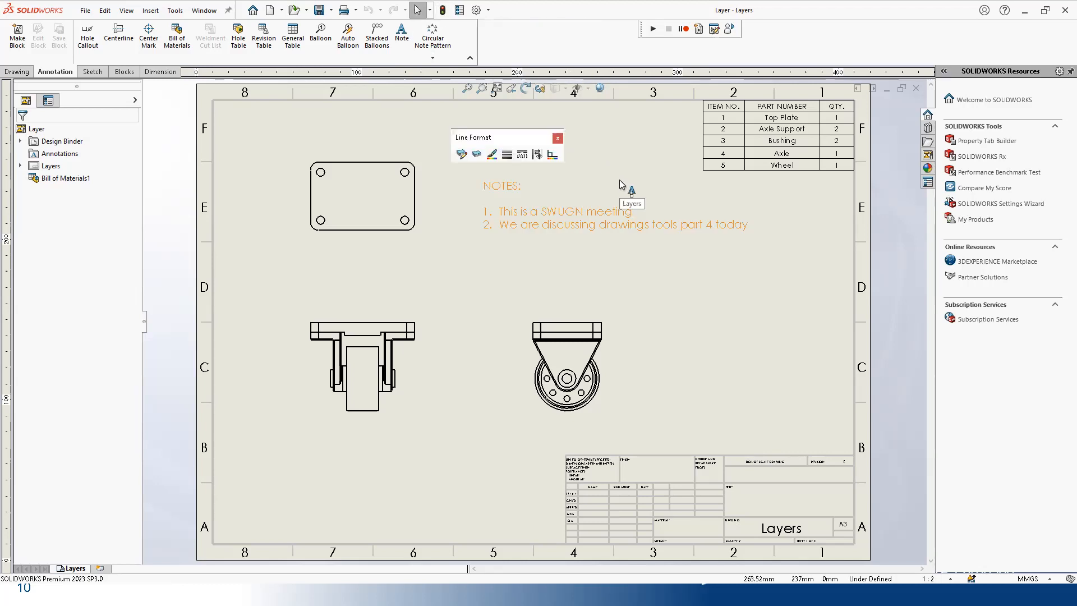
pyautogui.moveTo(620, 184); pyautogui.dragTo(619, 267, button='middle')
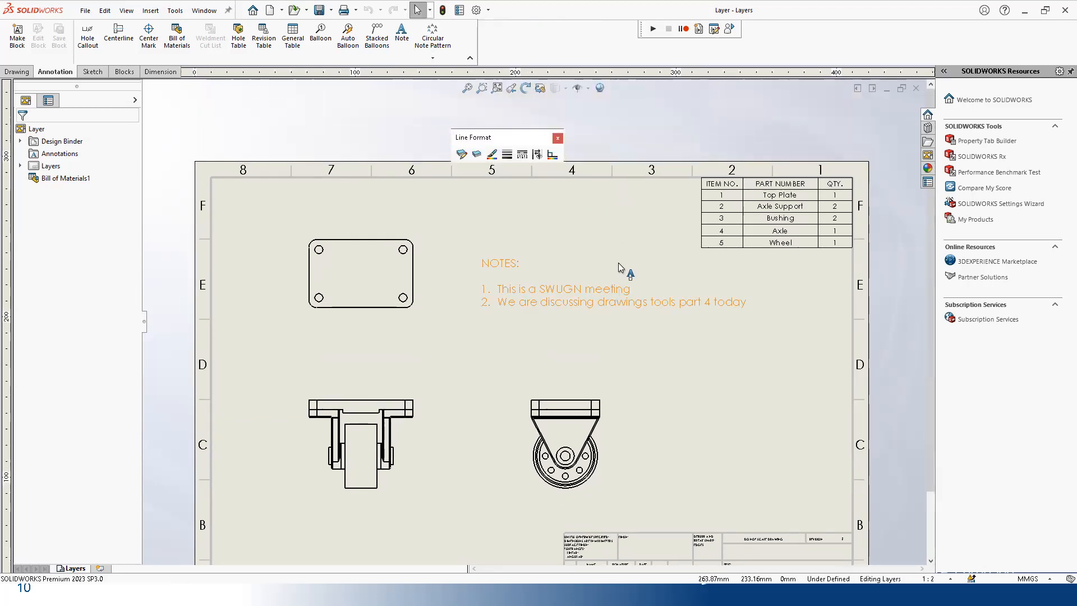
pyautogui.click(477, 166)
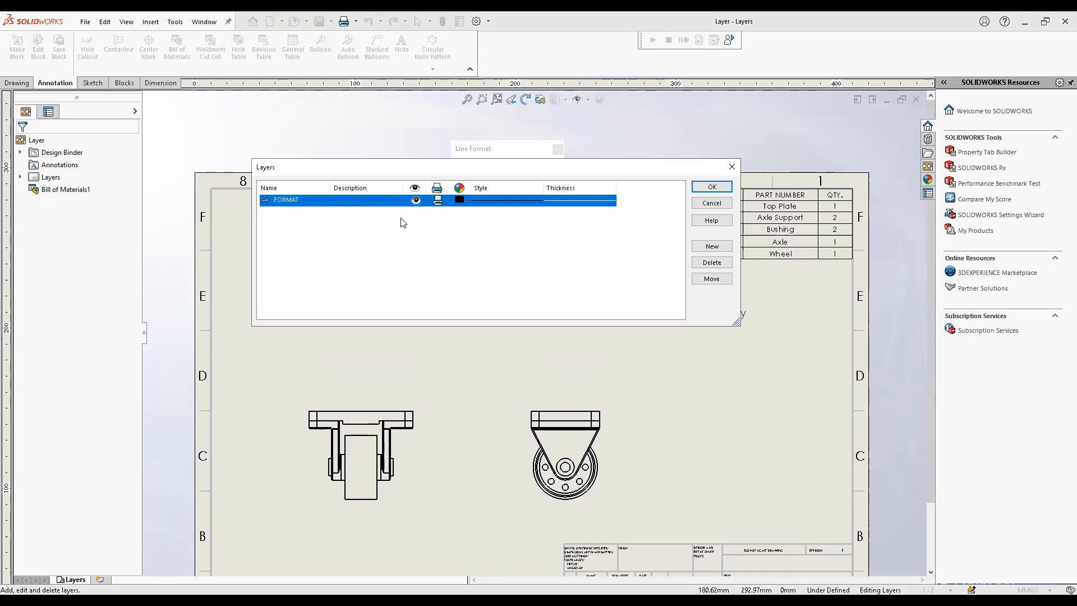
pyautogui.click(712, 247)
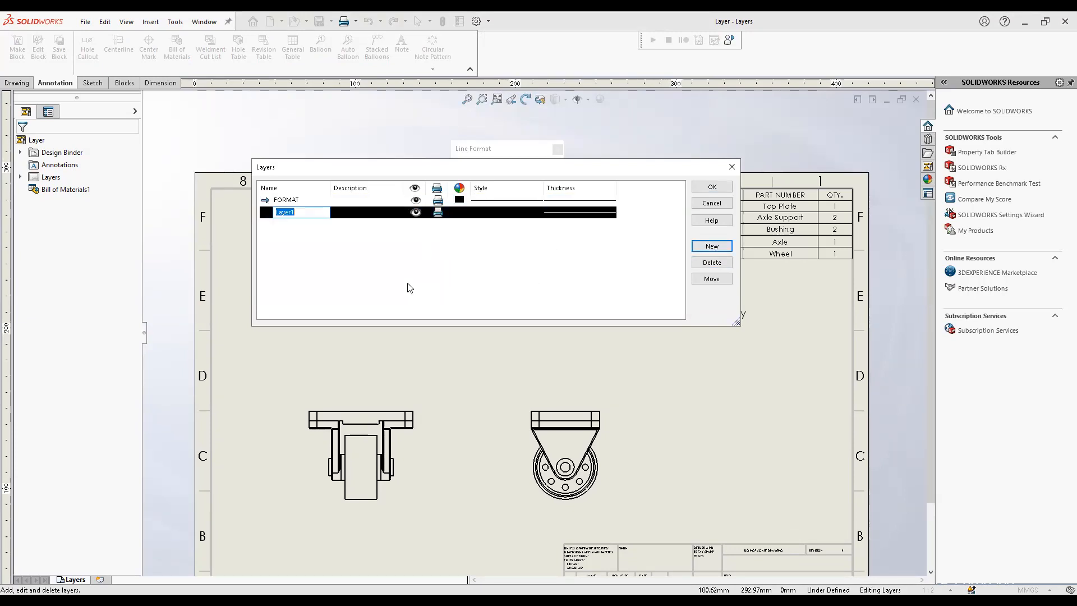
pyautogui.write('TABLE')
pyautogui.press('Return')
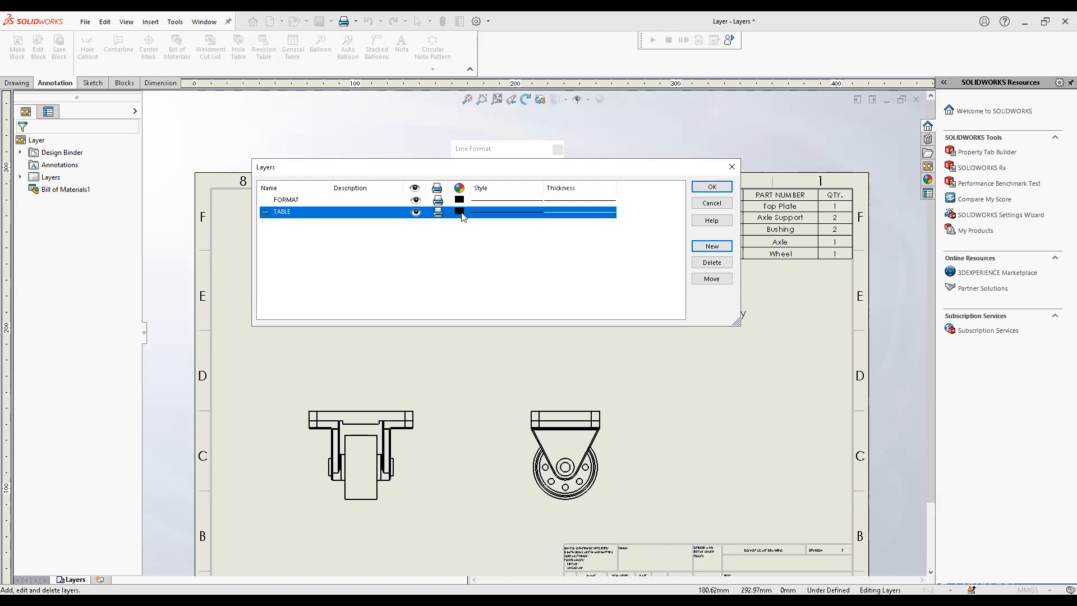
# Set the TABLE layer's color to red
pyautogui.click(459, 212)
pyautogui.click(444, 198)
pyautogui.click(459, 325)
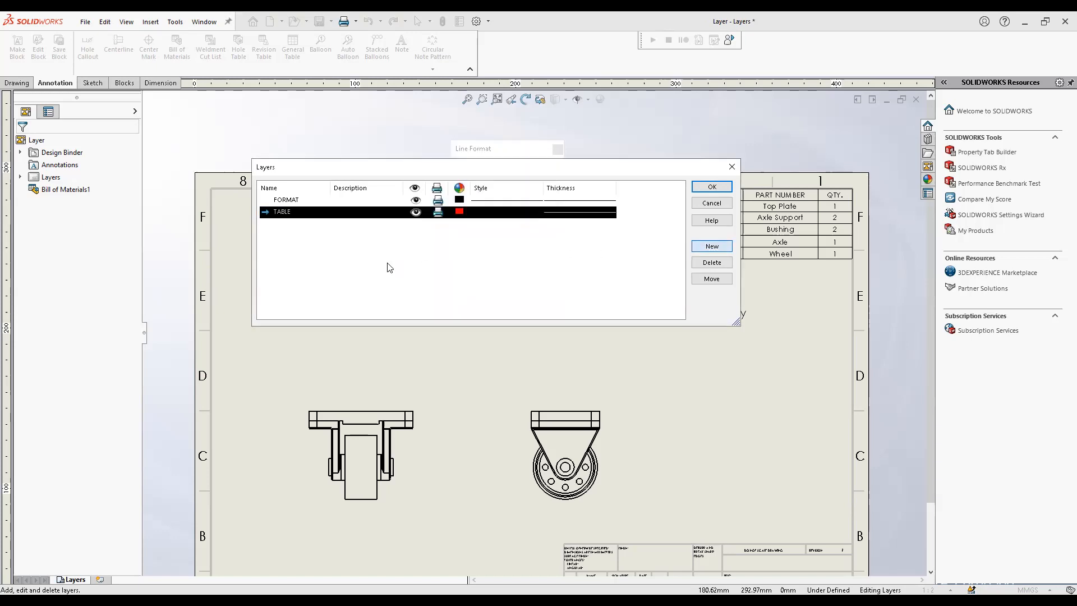
# Create a layer named NOTES and set its color to dark teal
pyautogui.write('NOTES')
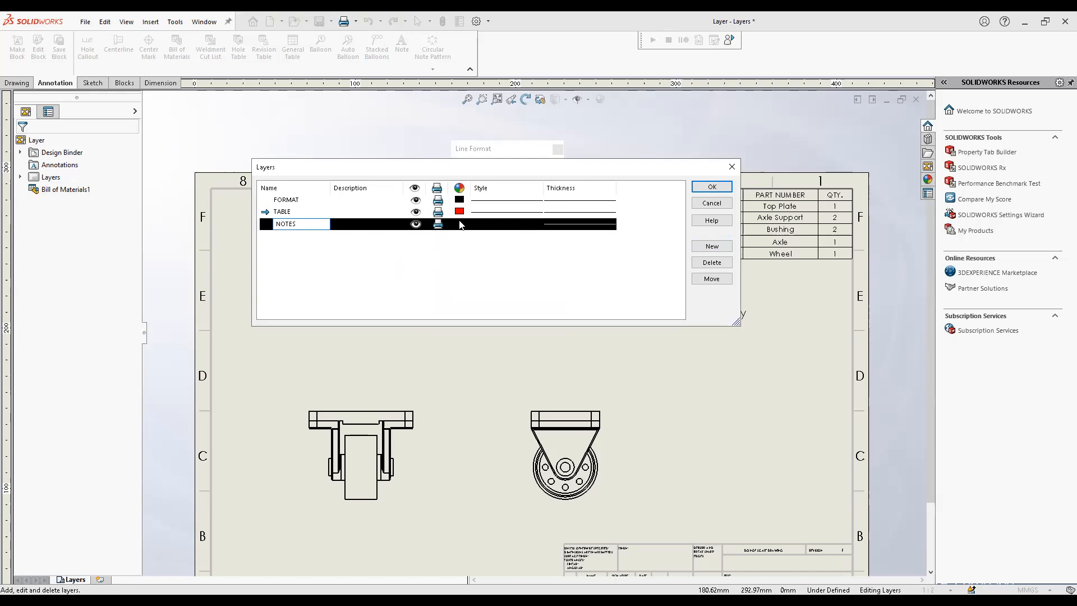
pyautogui.click(462, 226)
pyautogui.click(488, 211)
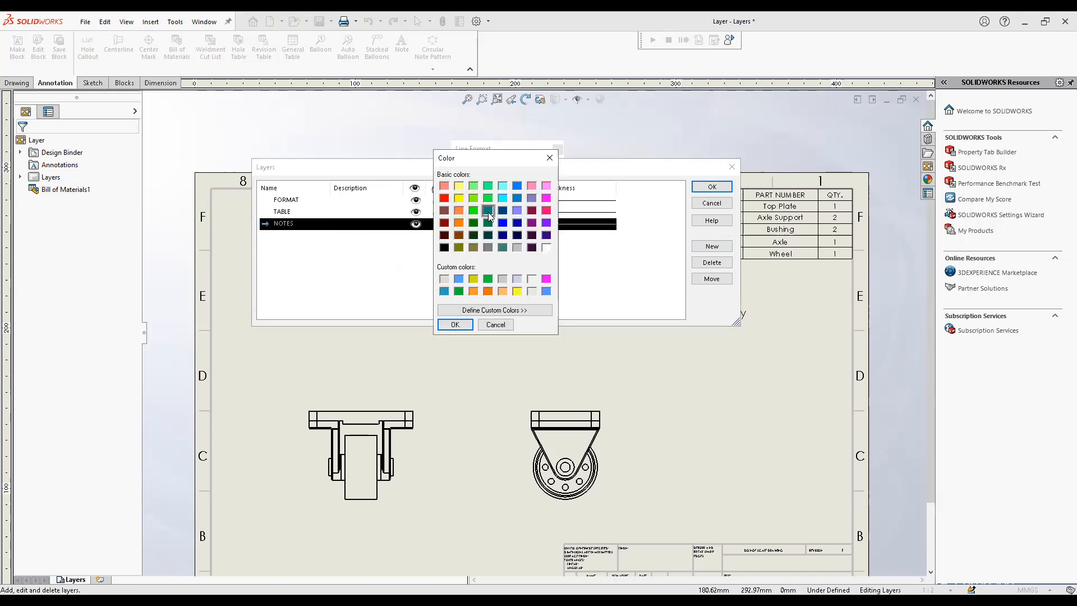
pyautogui.click(458, 324)
# Create a layer named WHEEL and set its color to blue
pyautogui.click(711, 246)
pyautogui.write('WHEEL')
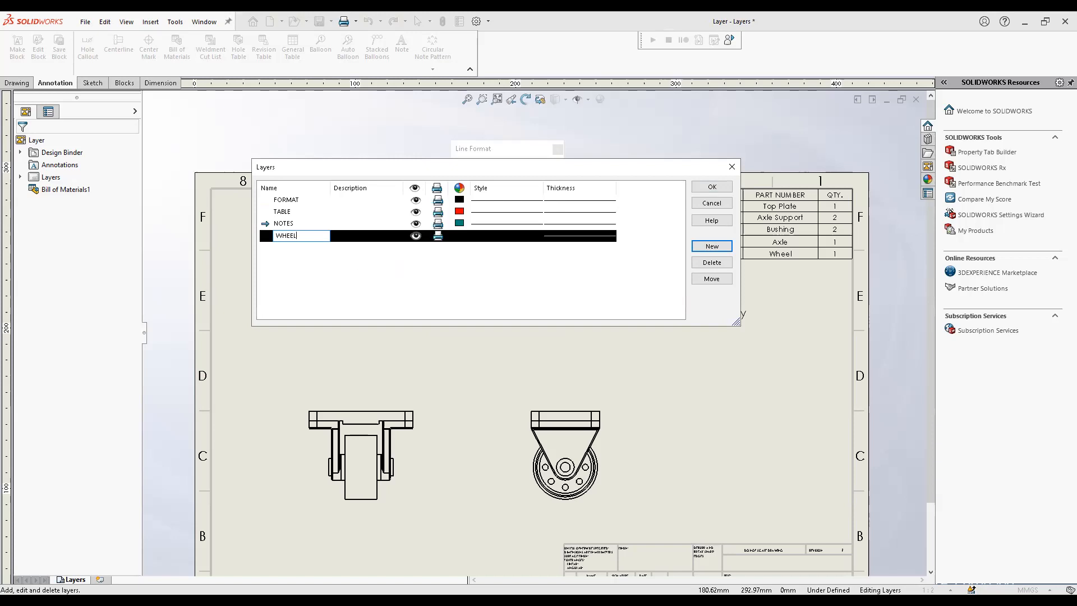
pyautogui.click(461, 240)
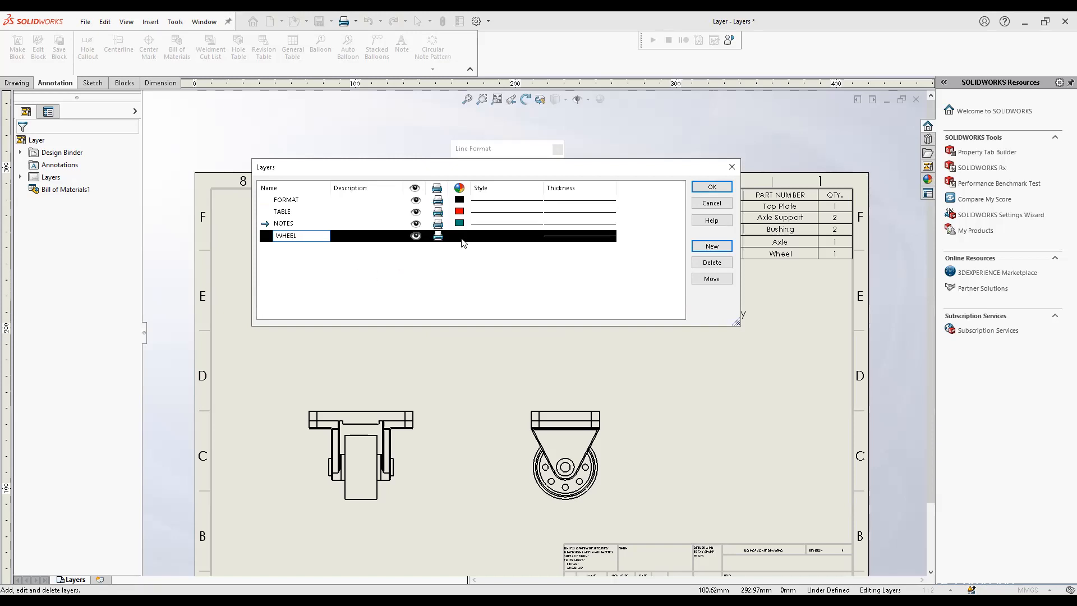
pyautogui.click(503, 223)
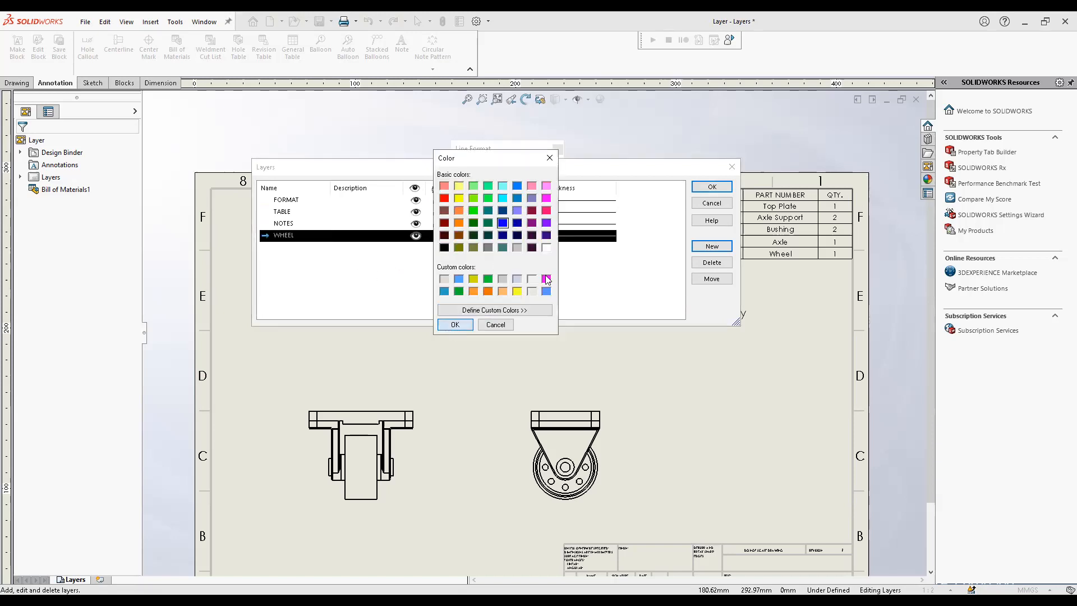
pyautogui.press('Return')
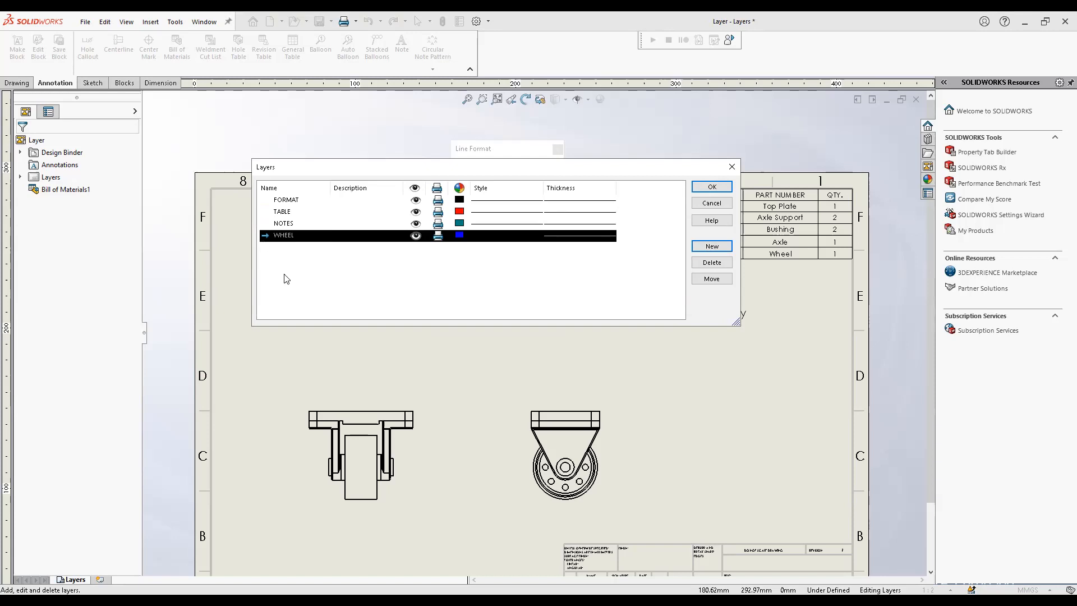
# Make FORMAT the active layer, accept the layer changes and dock the floating Line Format toolbar
pyautogui.click(281, 202)
pyautogui.click(266, 202)
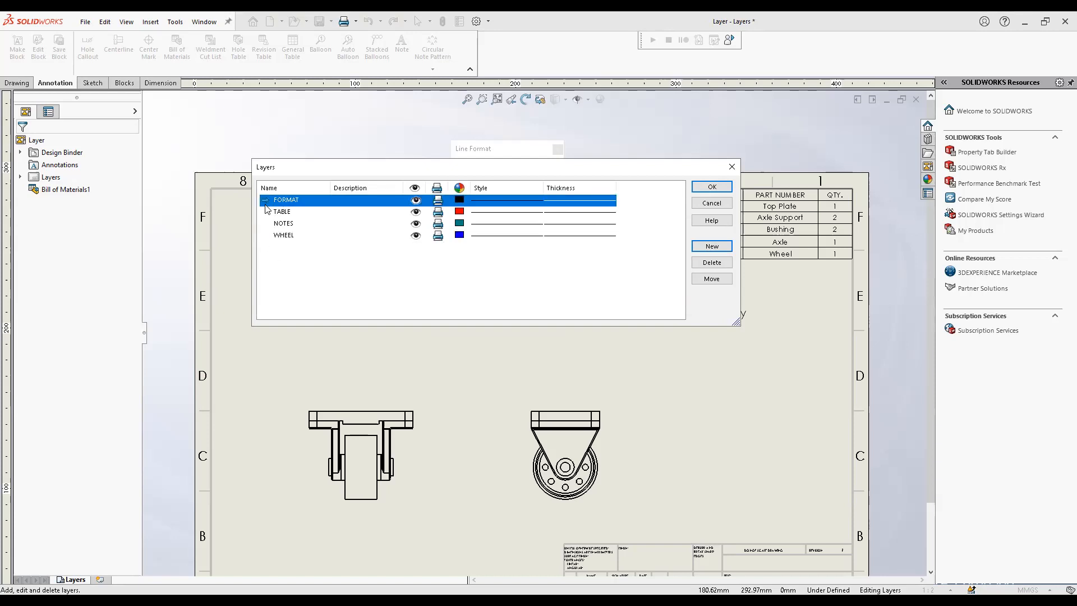
pyautogui.click(710, 187)
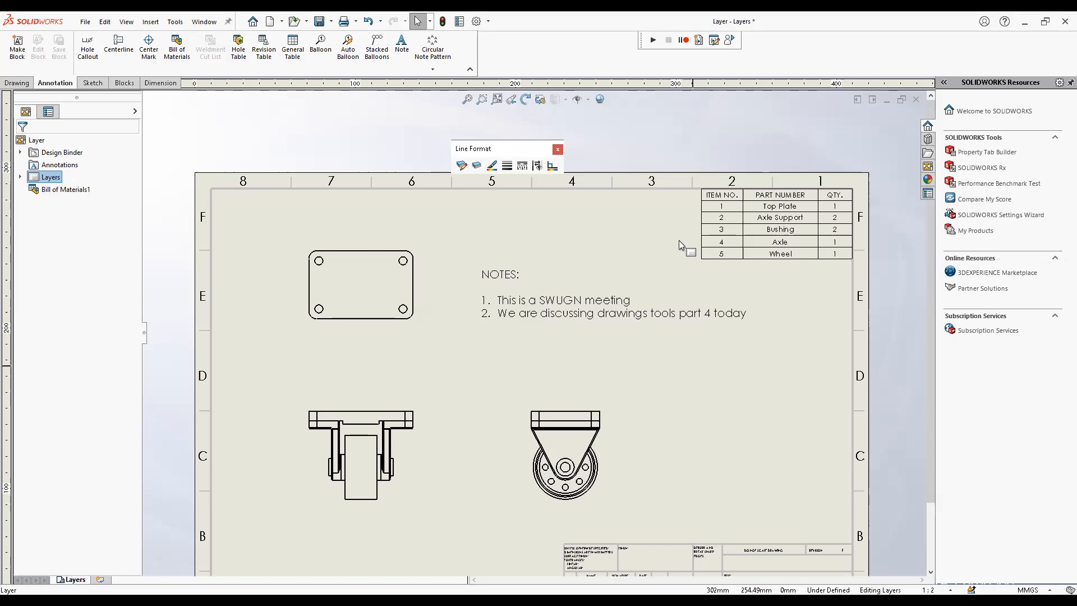
pyautogui.doubleClick(509, 154)
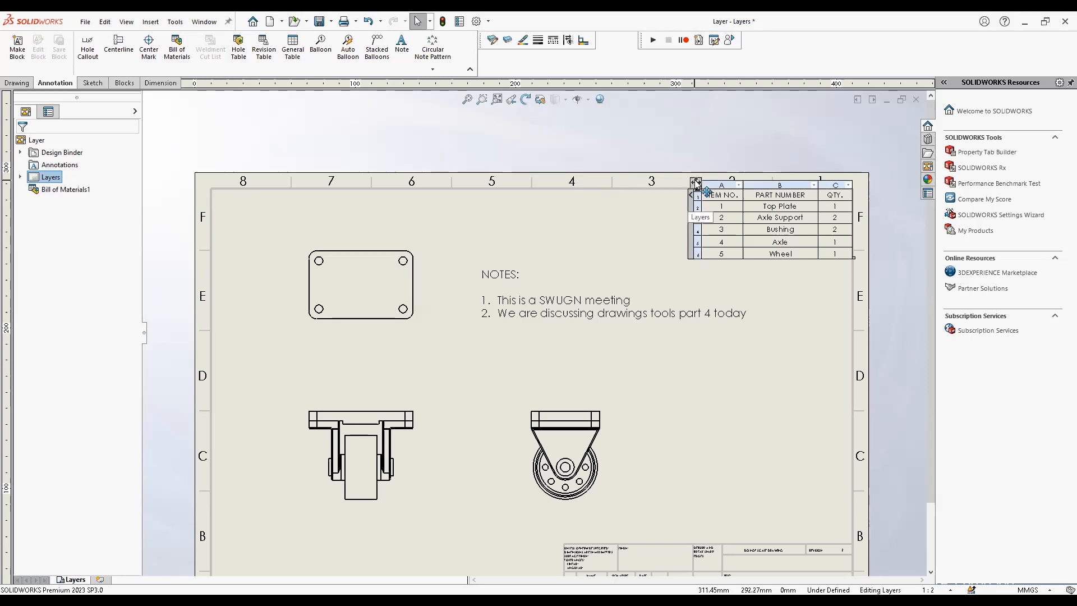
# Assign the bill of materials table to the TABLE layer through its properties
pyautogui.click(696, 183)
pyautogui.scroll(-3, 128, 273)
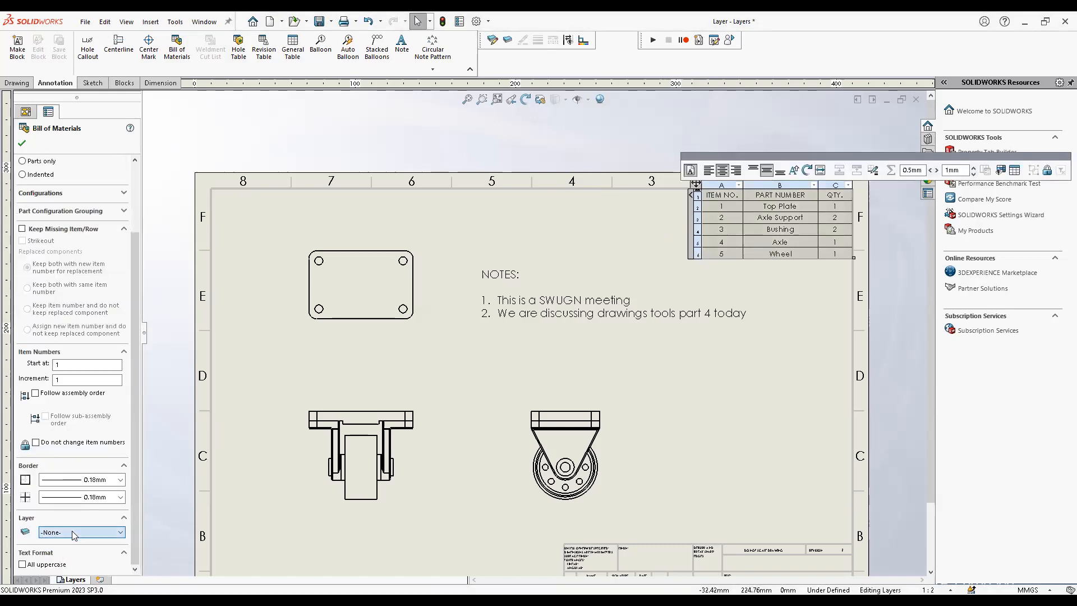
pyautogui.click(77, 533)
pyautogui.click(77, 556)
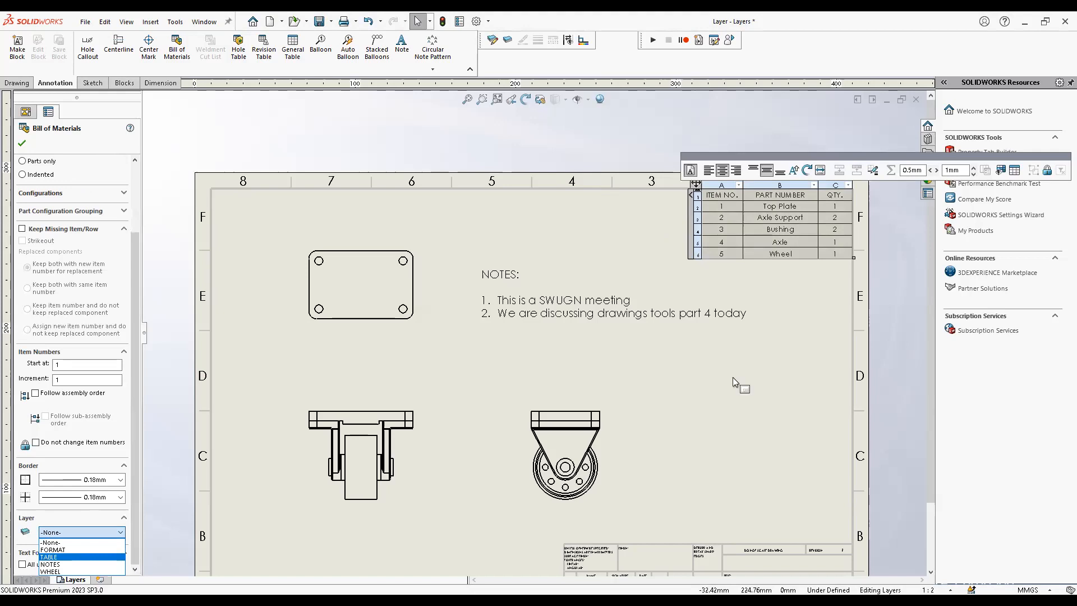
pyautogui.click(733, 378)
# Change the bill of materials table's layer to NOTES with the Change Layer command
pyautogui.moveTo(654, 405); pyautogui.dragTo(573, 436, button='middle')
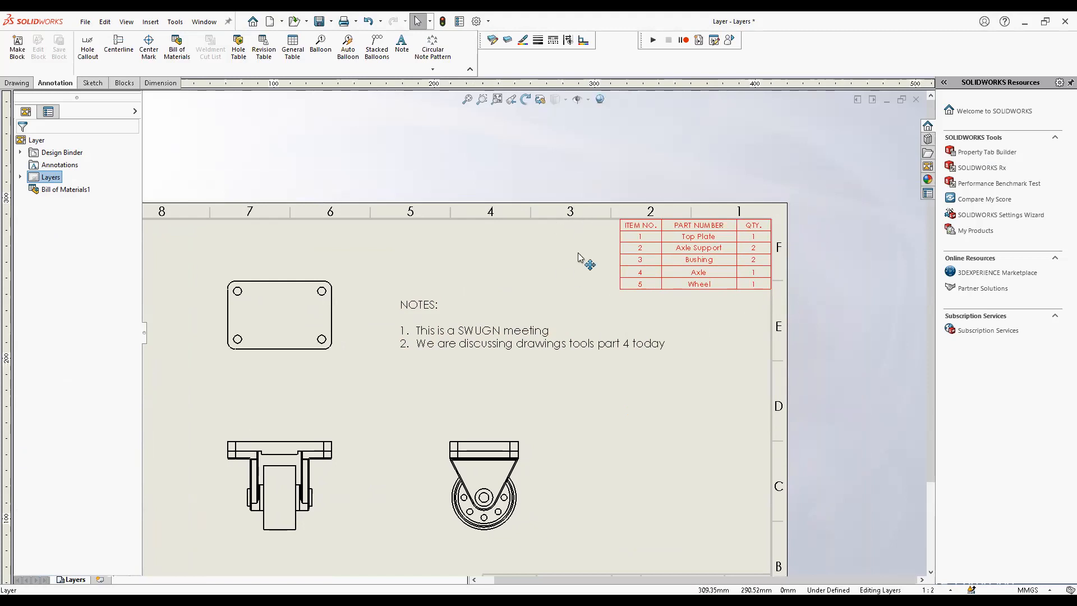
pyautogui.click(691, 285)
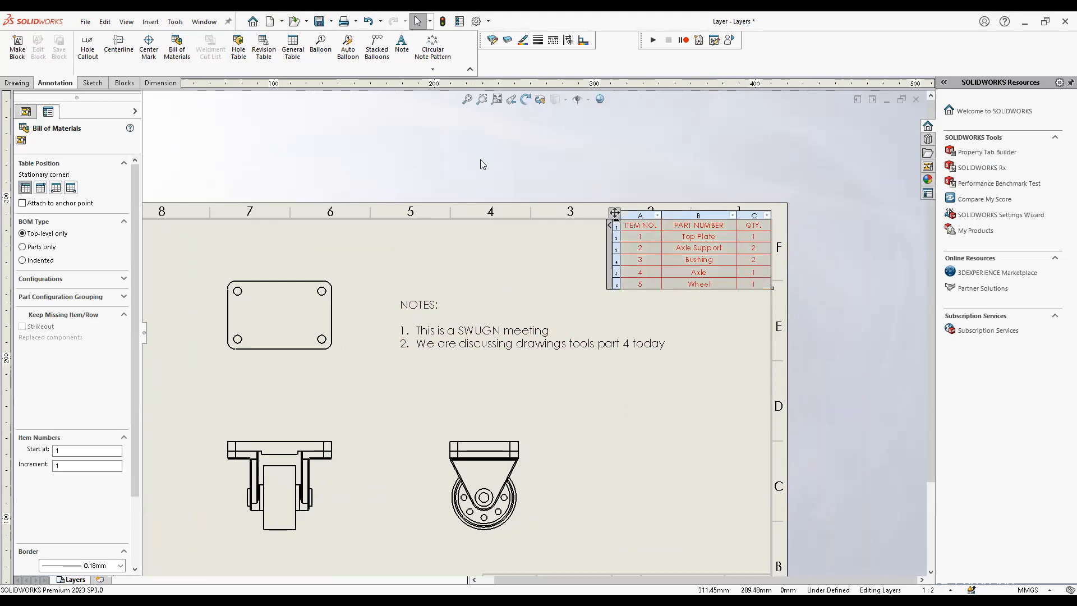
pyautogui.rightClick(481, 161)
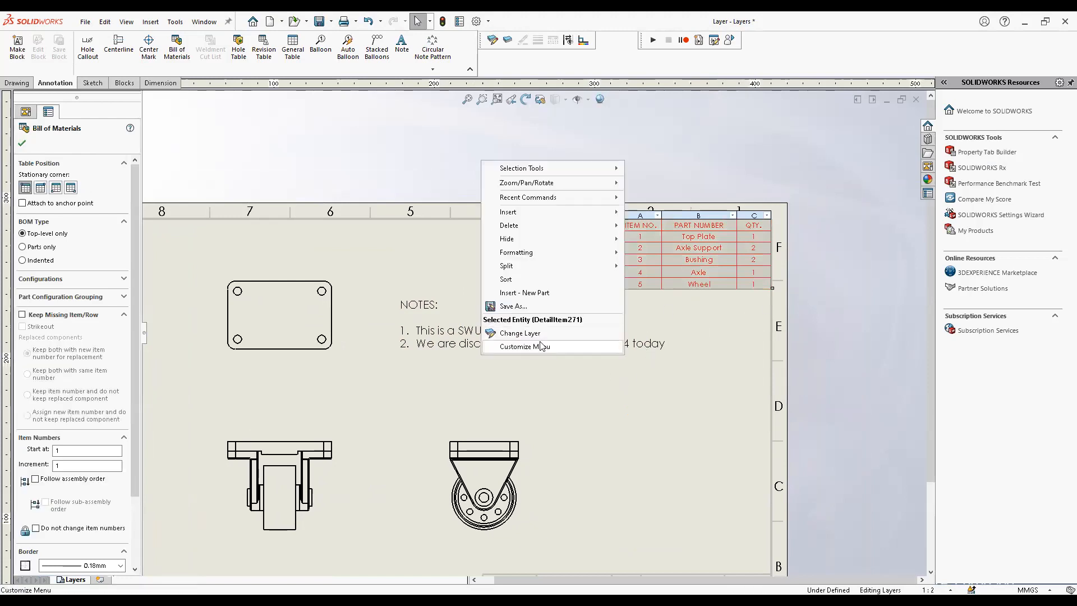
pyautogui.click(626, 324)
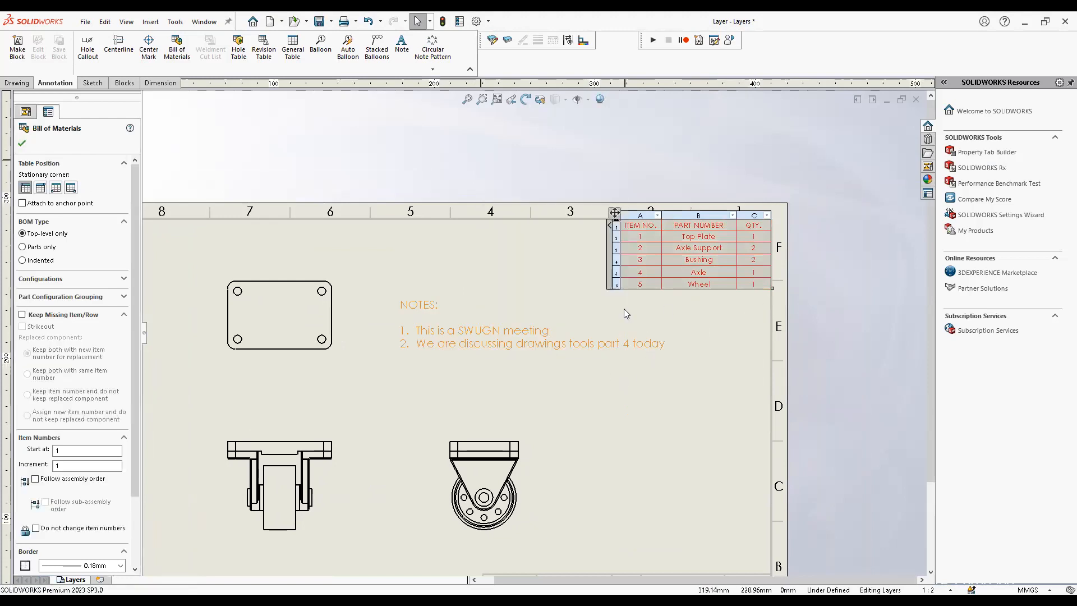
pyautogui.click(547, 277)
# Set the bill of materials table's layer back to TABLE in its properties
pyautogui.click(615, 213)
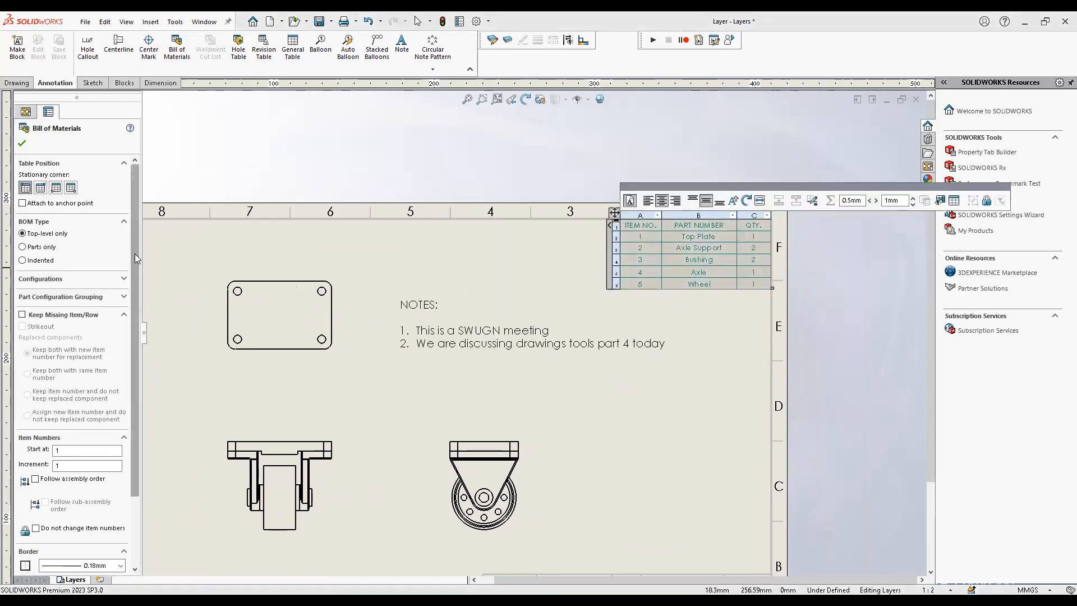
pyautogui.scroll(-3, 101, 496)
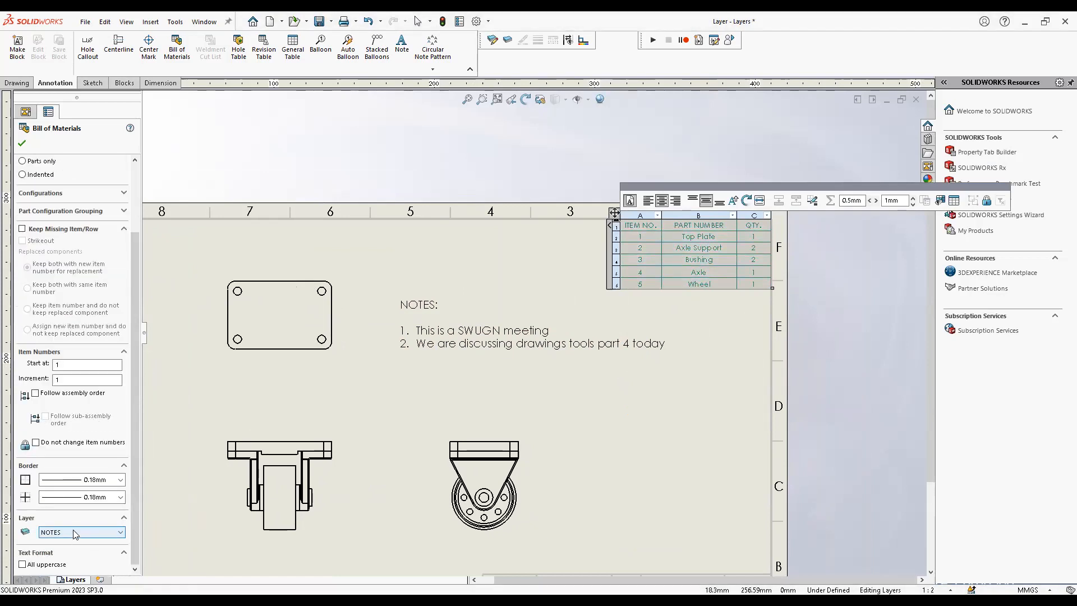
pyautogui.click(81, 532)
pyautogui.click(73, 562)
pyautogui.click(638, 404)
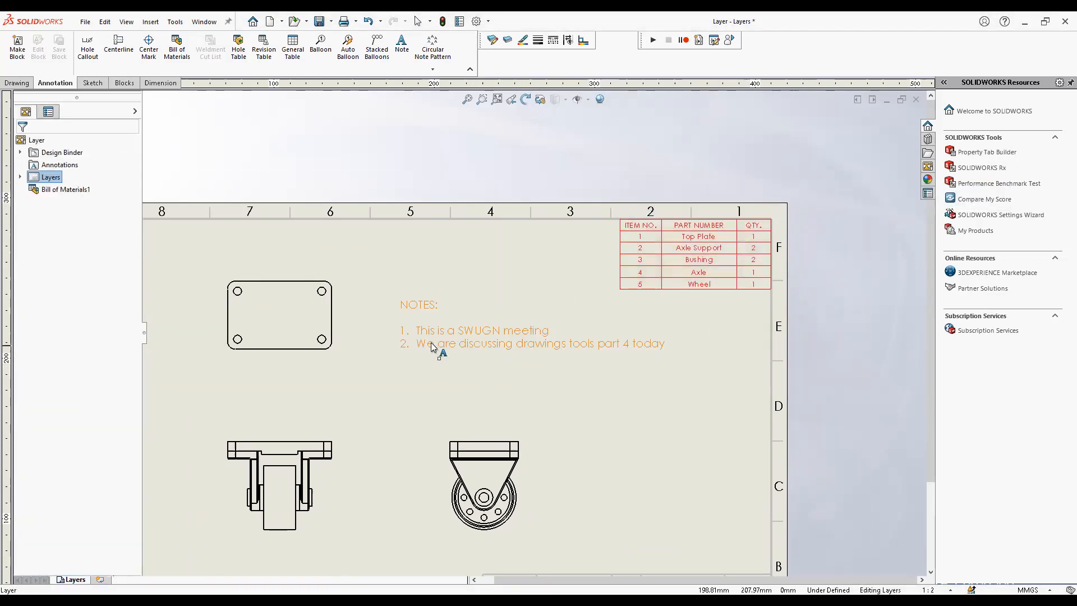
# Move the NOTES text to the NOTES layer with the Change Layer command
pyautogui.click(421, 304)
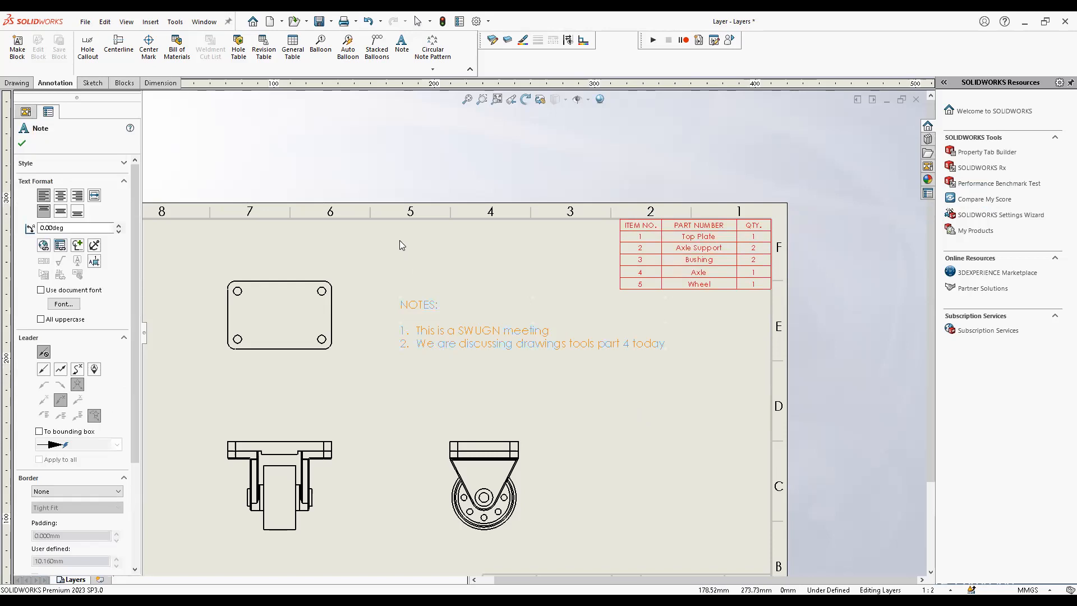
pyautogui.rightClick(400, 240)
pyautogui.click(463, 454)
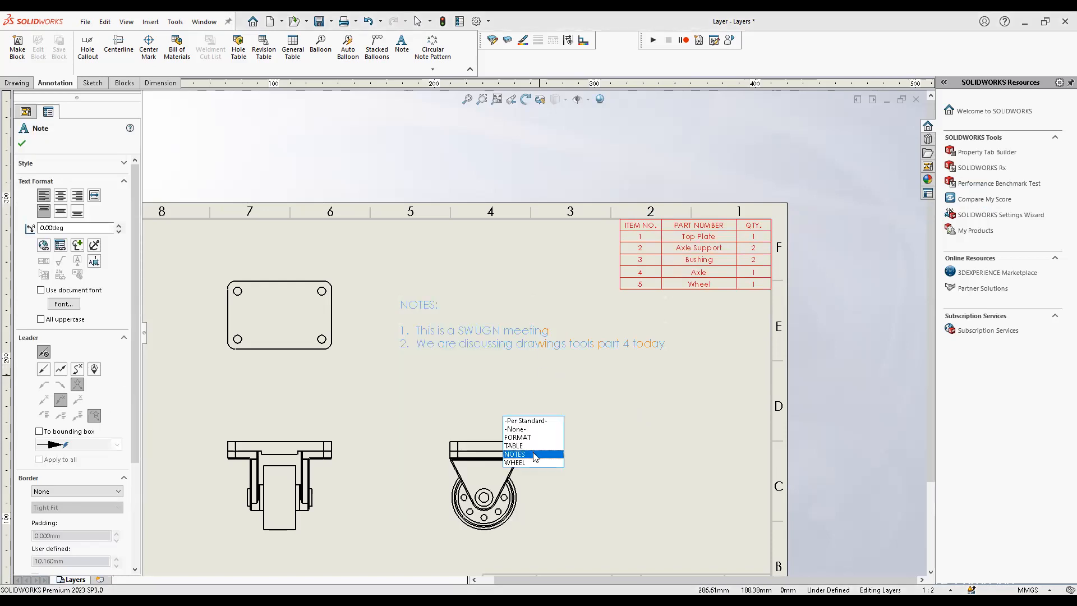
pyautogui.click(533, 455)
pyautogui.click(635, 428)
# Turn off document defaults in the wheel's Component Line Font and assign the component to the WHEEL layer in all views
pyautogui.moveTo(635, 427)
pyautogui.mouseDown(button='middle')
pyautogui.moveTo(687, 373)
pyautogui.moveTo(740, 381)
pyautogui.mouseUp(button='middle')
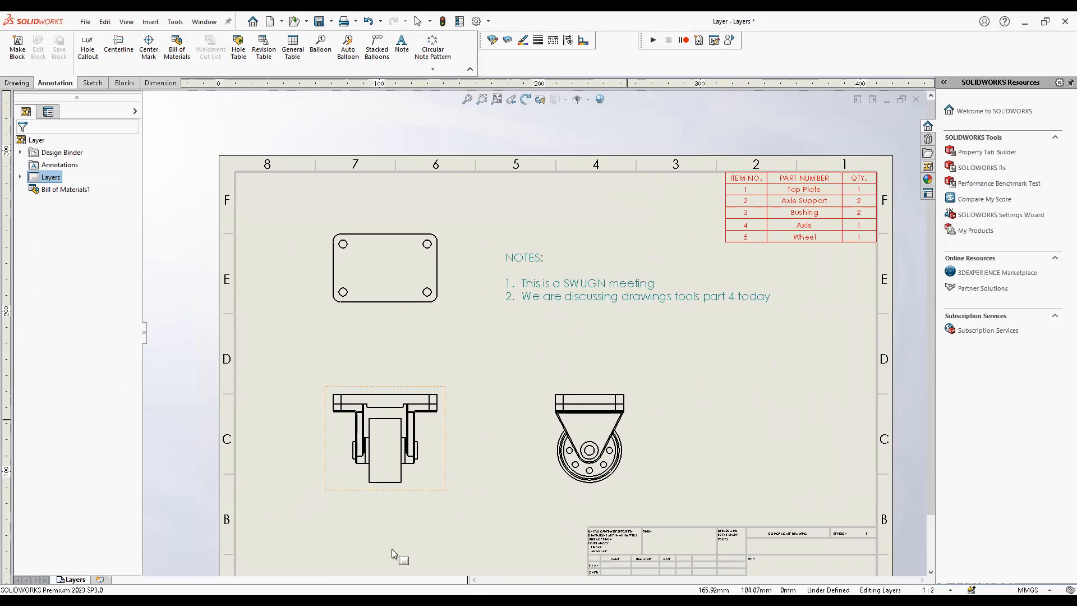
pyautogui.click(388, 461)
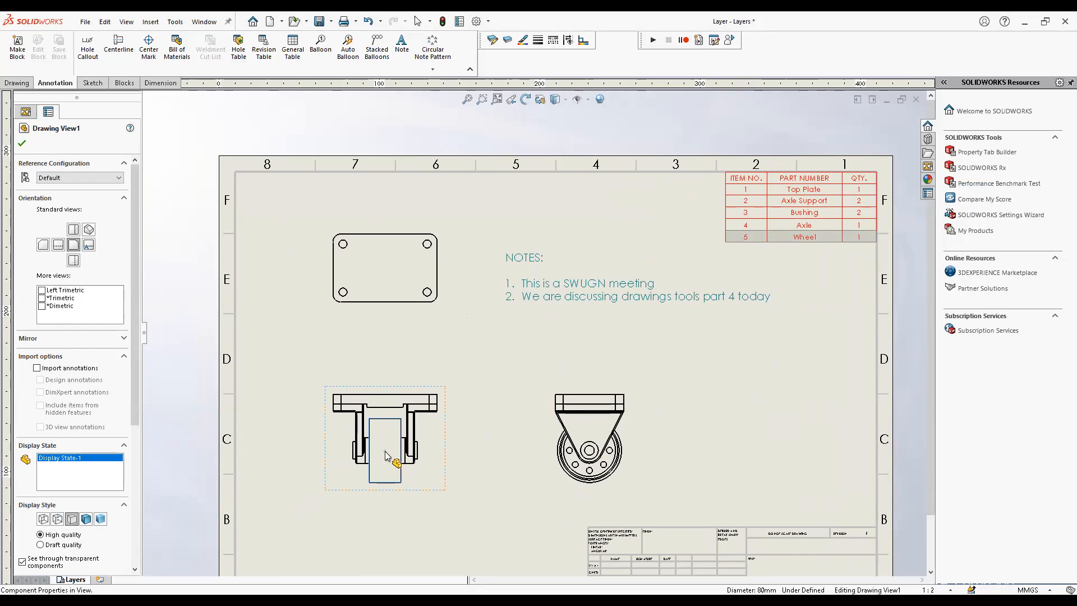
pyautogui.click(485, 219)
pyautogui.moveTo(483, 217); pyautogui.dragTo(408, 244)
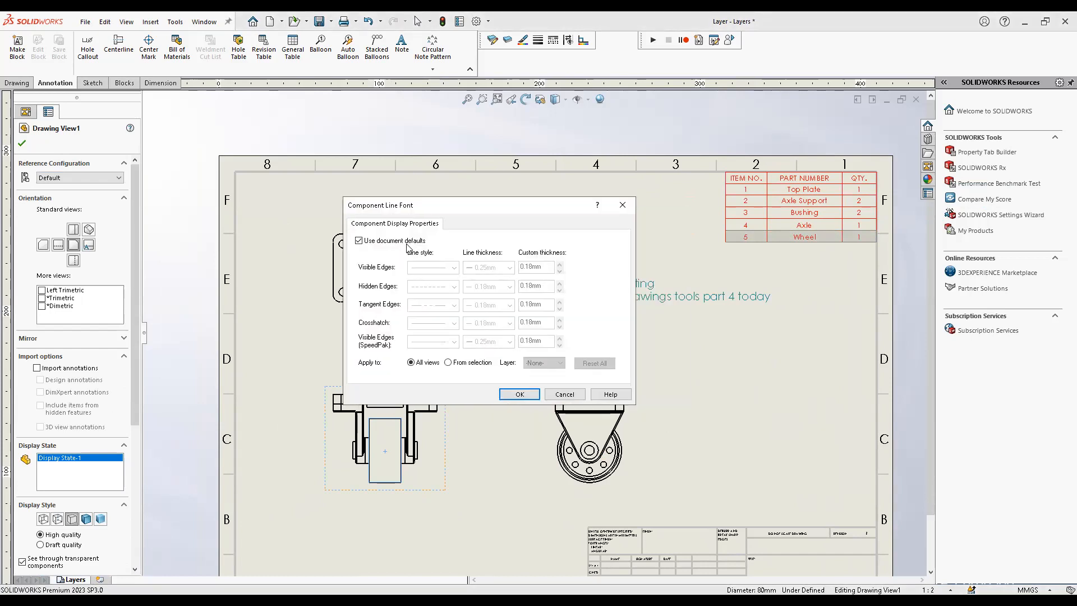
pyautogui.click(404, 243)
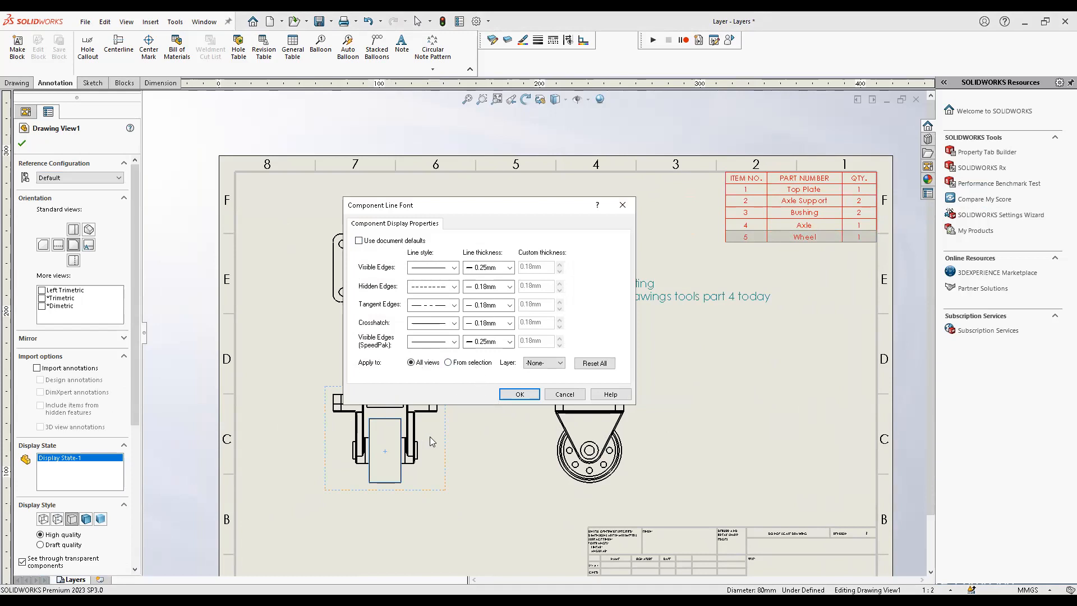
pyautogui.click(559, 364)
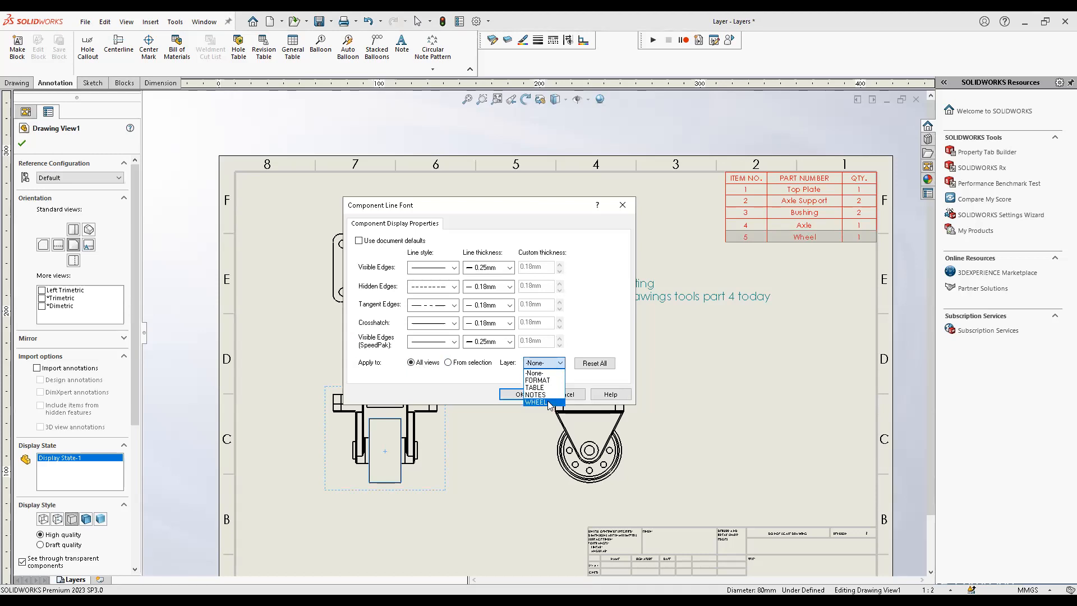
pyautogui.click(536, 402)
pyautogui.click(513, 394)
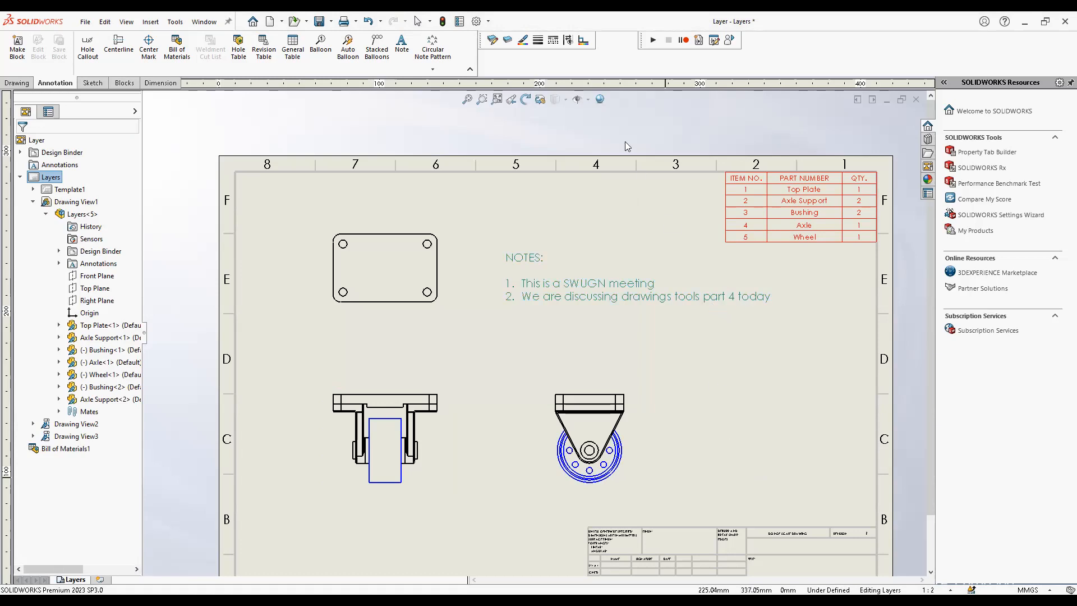
# Hide the WHEEL layer in the layer properties
pyautogui.click(507, 40)
pyautogui.click(416, 236)
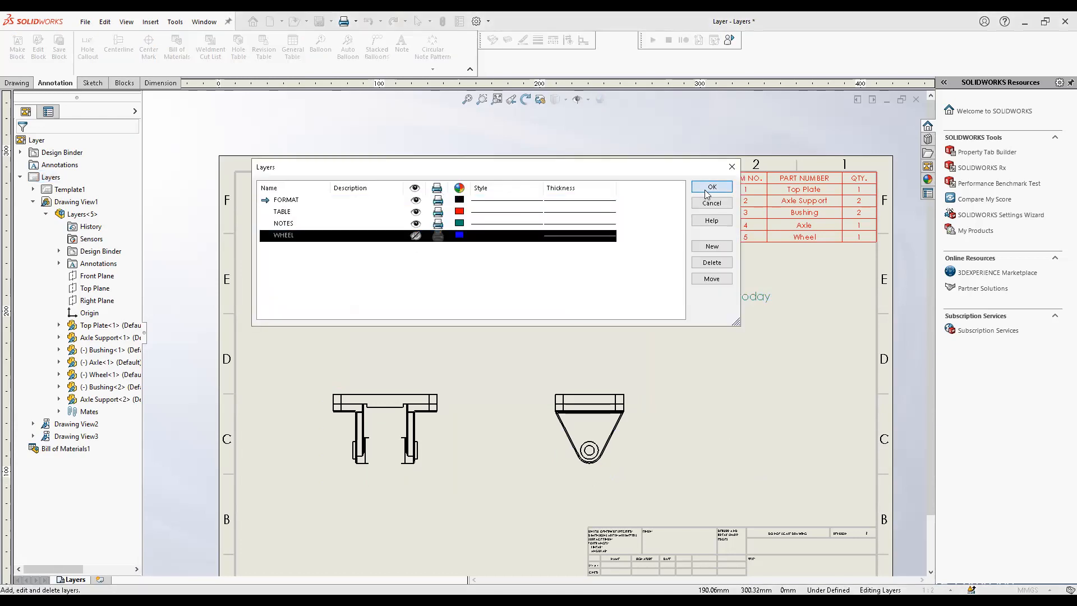
pyautogui.press('Return')
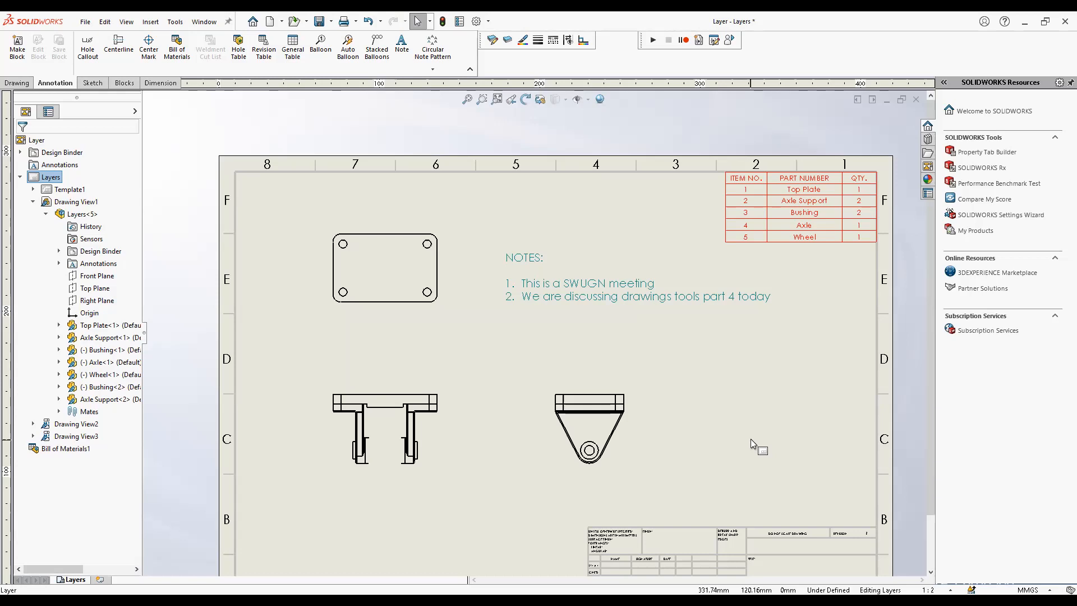
# Give the WHEEL layer a dashed line style and turn its visibility back on in the layer properties
pyautogui.click(736, 179)
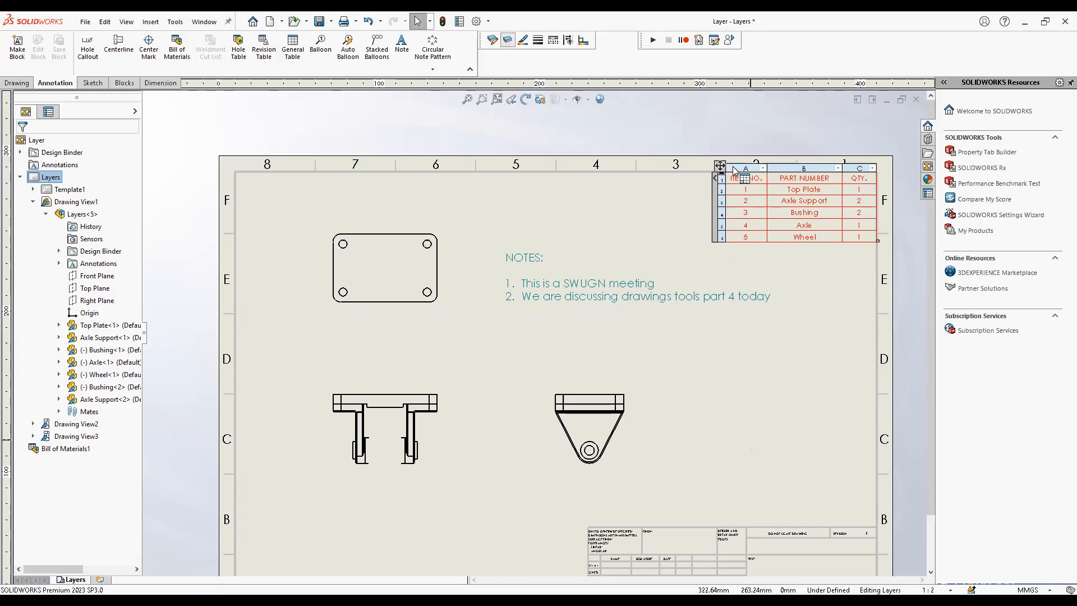
pyautogui.click(436, 234)
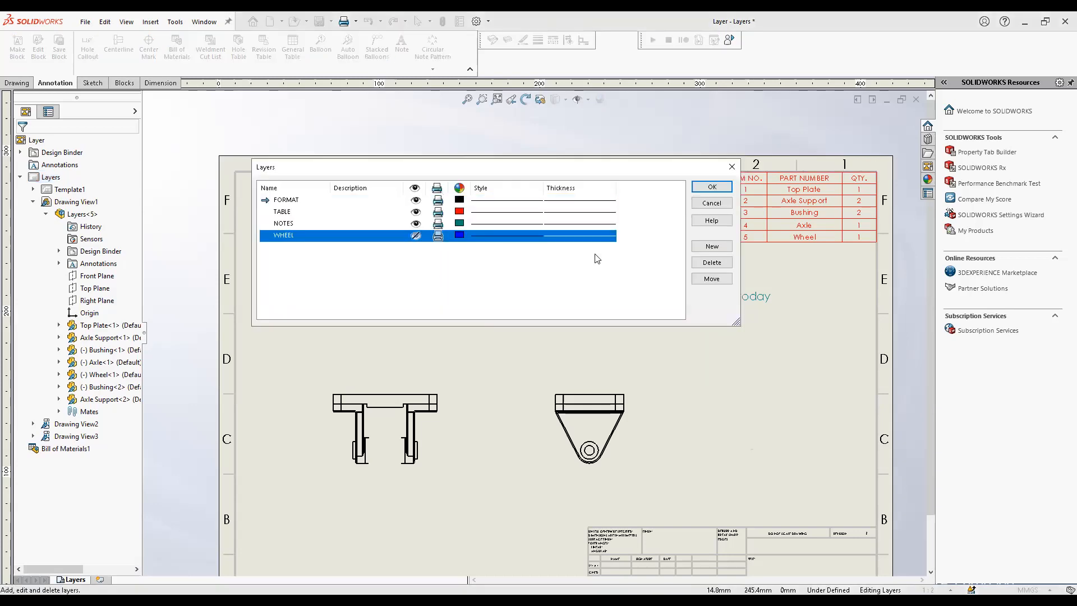
pyautogui.click(533, 235)
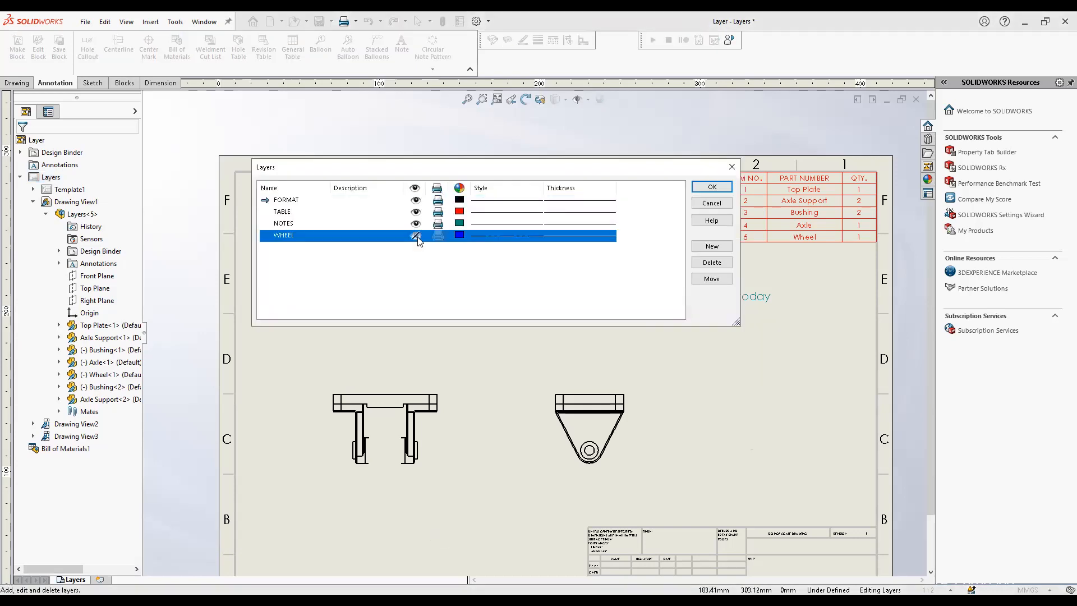
pyautogui.click(416, 236)
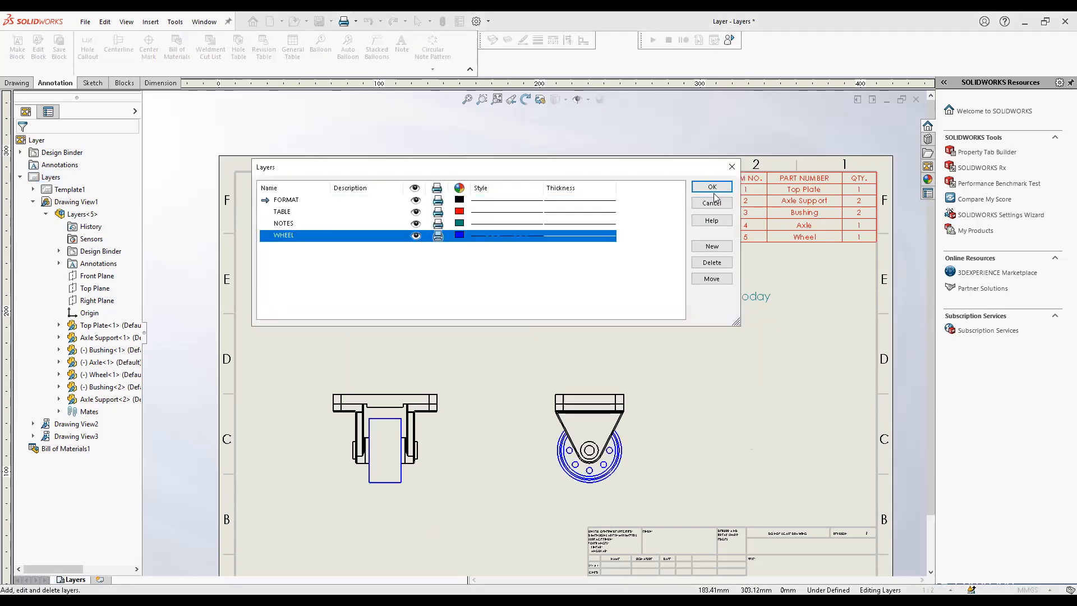
pyautogui.click(698, 193)
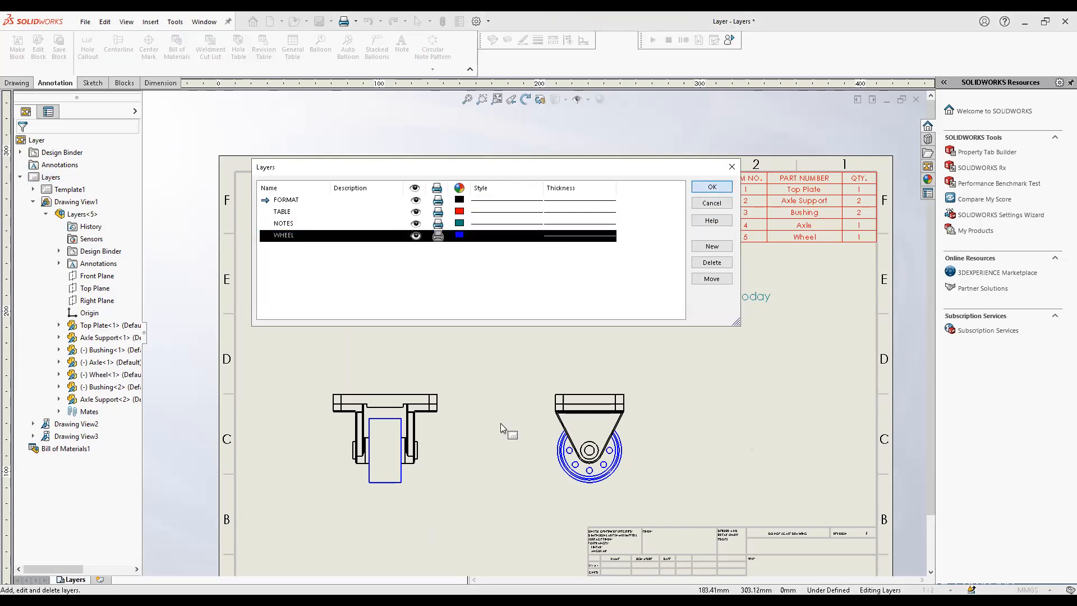
# Give the wheel's visible edges a dashed line style in its Component Line Font, applied to all views
pyautogui.scroll(-4, 482, 502)
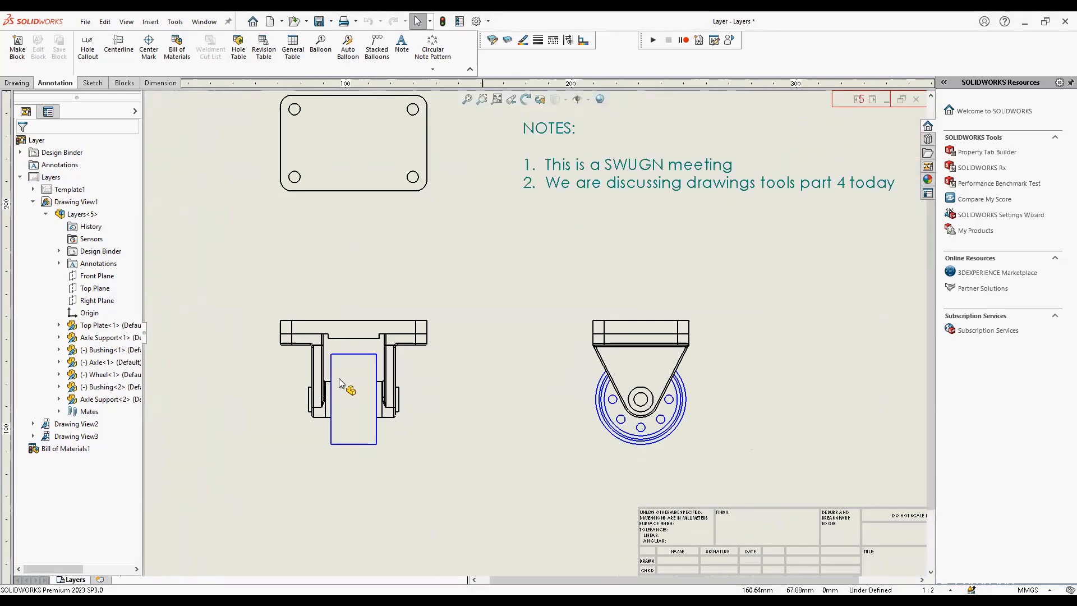
pyautogui.click(339, 383)
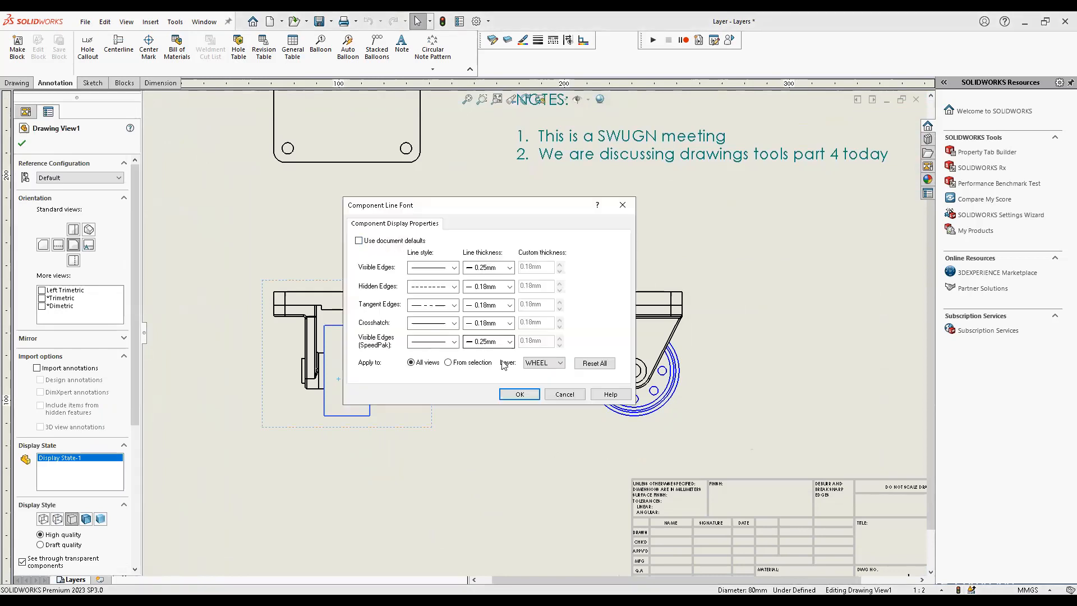
pyautogui.click(595, 364)
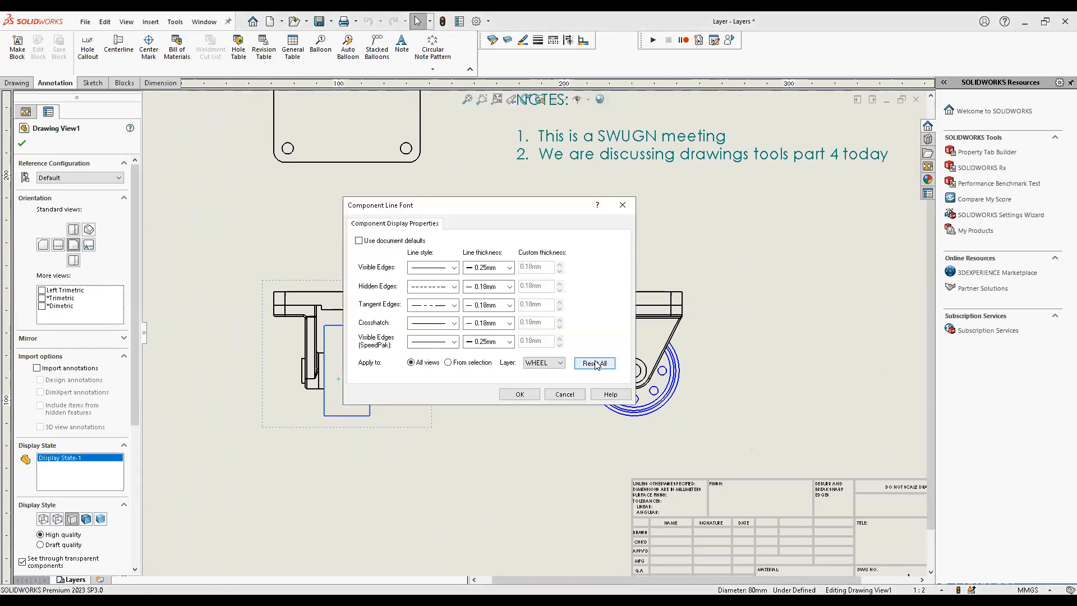
pyautogui.click(542, 363)
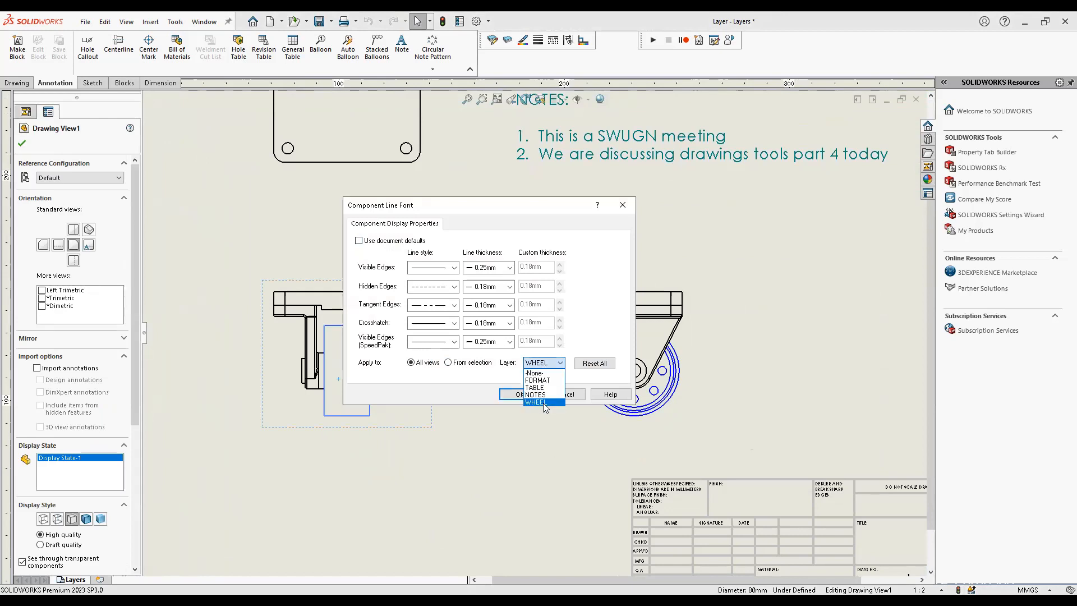
pyautogui.click(526, 338)
pyautogui.click(454, 267)
pyautogui.click(446, 299)
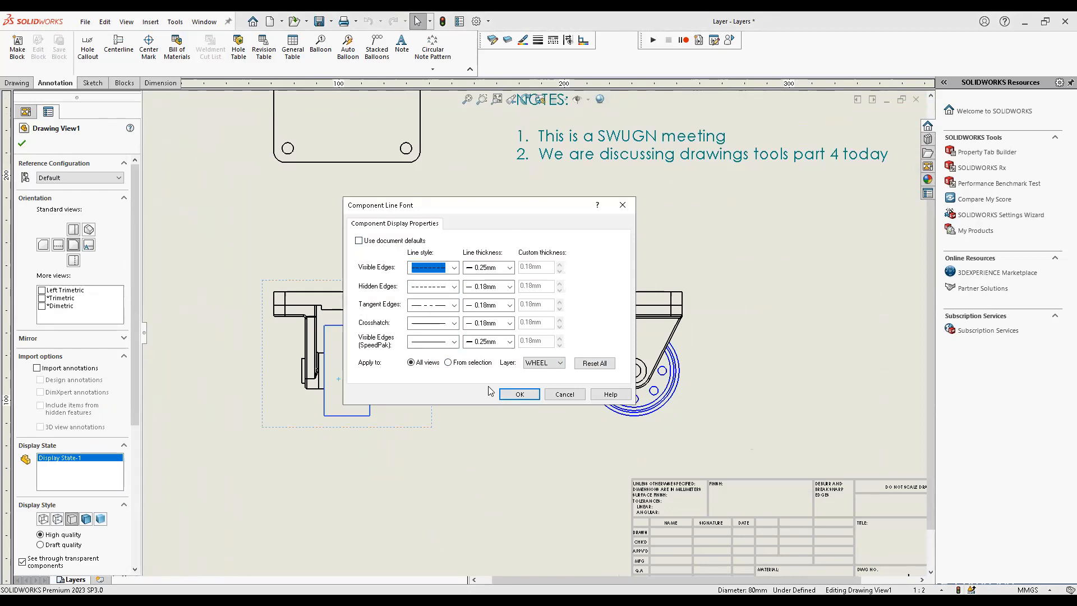
pyautogui.scroll(-1, 511, 439)
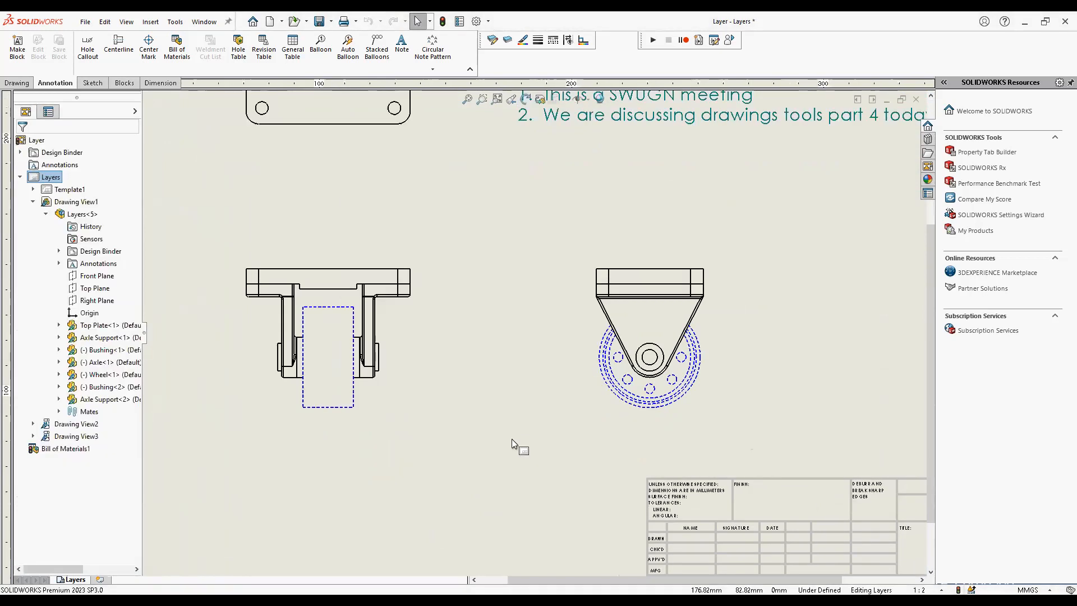
# Restore the document defaults in the wheel's Component Line Font for all views
pyautogui.press('f')
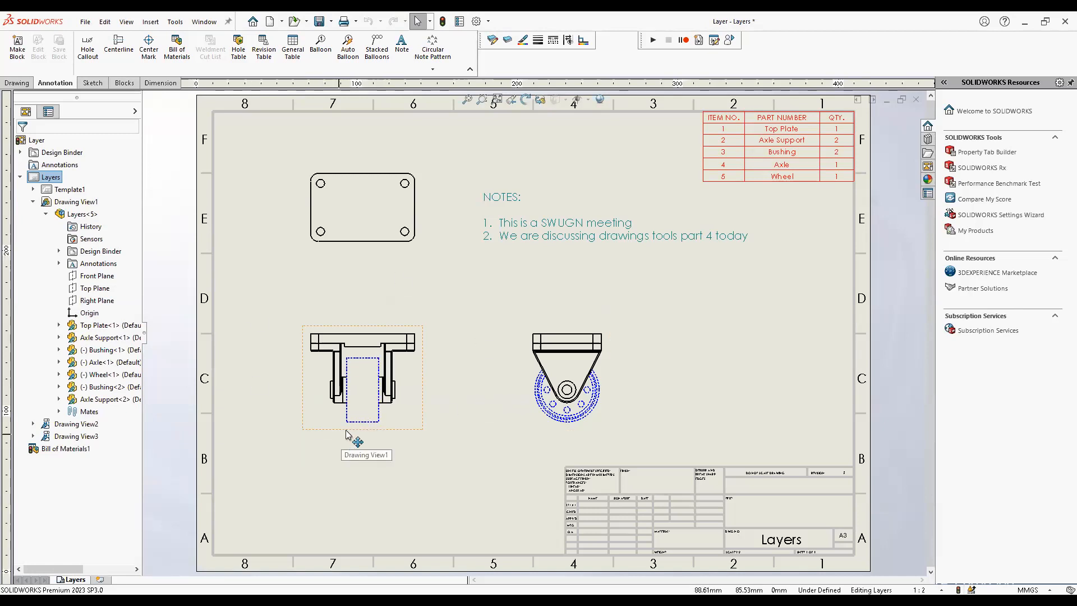
pyautogui.click(355, 411)
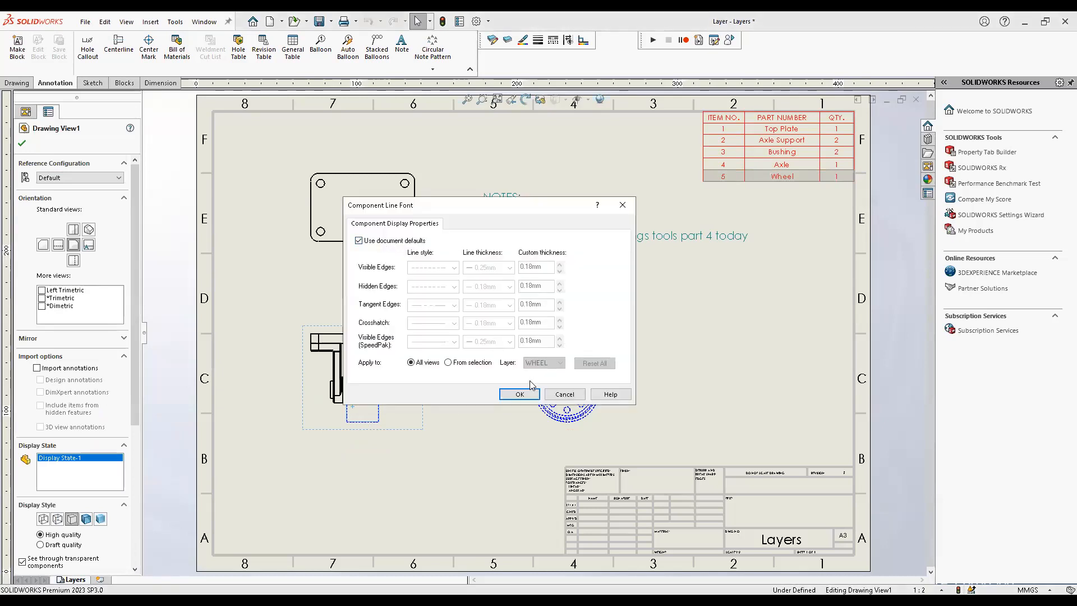
pyautogui.click(519, 394)
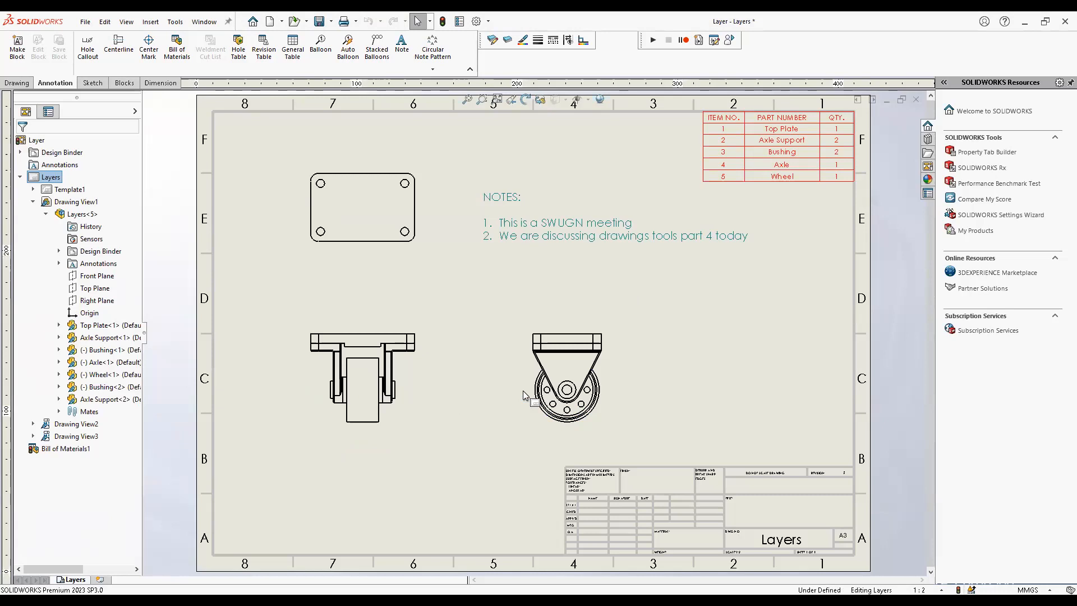
# Turn printing off for the NOTES layer and on for the WHEEL layer in the layer properties
pyautogui.click(507, 40)
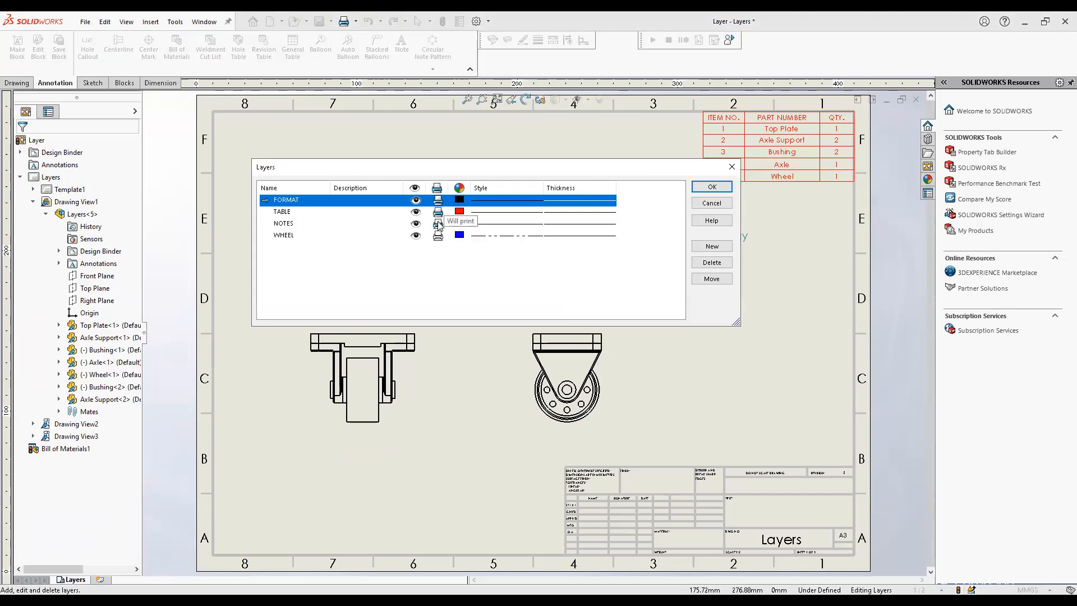
pyautogui.click(441, 225)
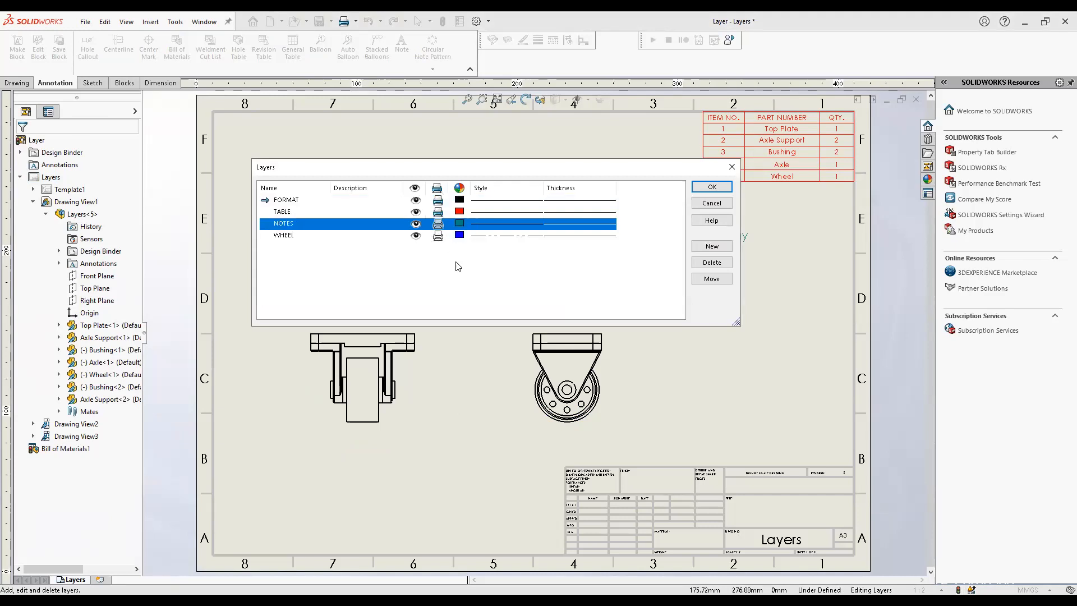
pyautogui.click(446, 236)
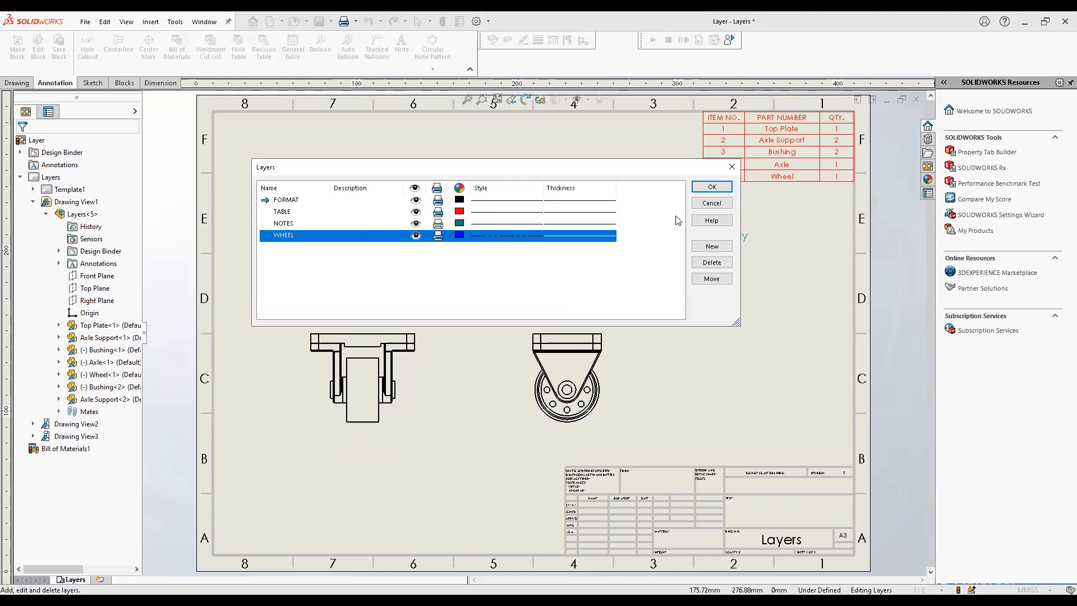
pyautogui.click(708, 191)
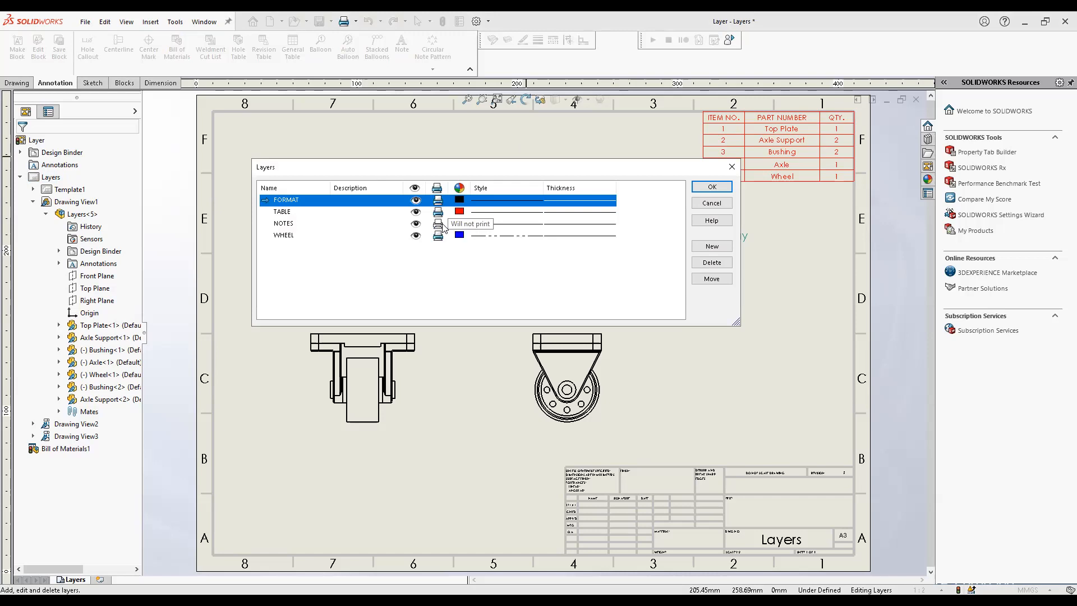
# Turn printing back on for the NOTES layer
pyautogui.click(438, 224)
pyautogui.click(711, 188)
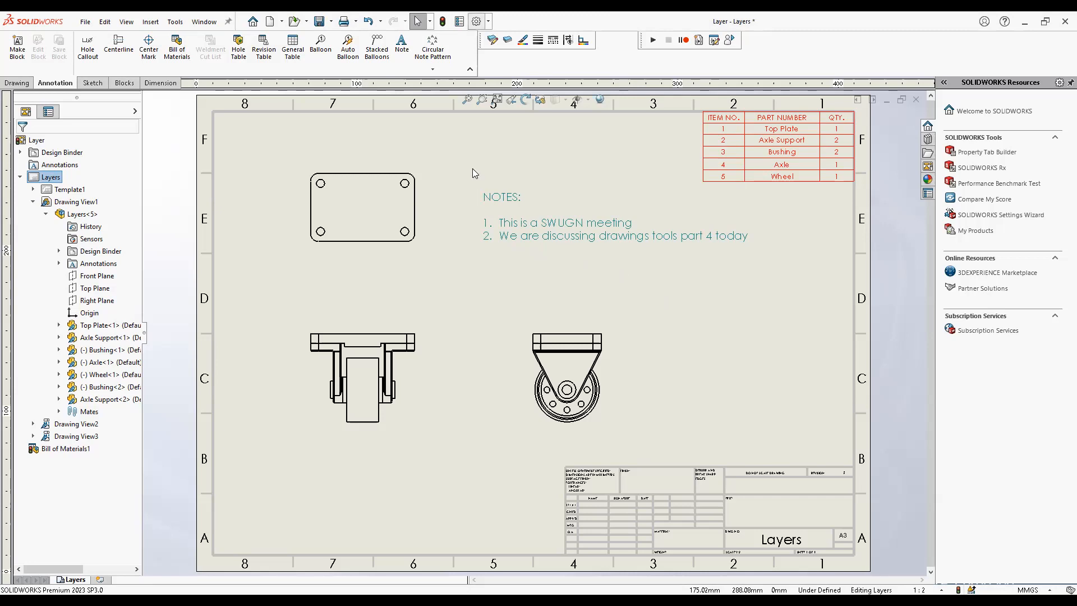
# Set the default layer of bills of materials to TABLE in the document properties
pyautogui.press('o')
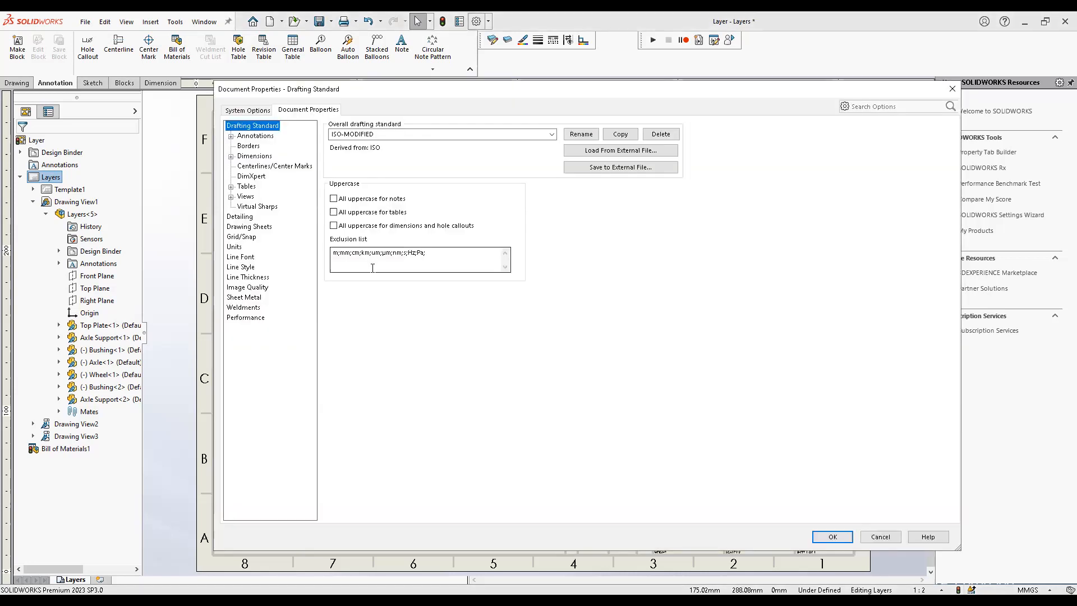
pyautogui.click(231, 186)
pyautogui.click(246, 186)
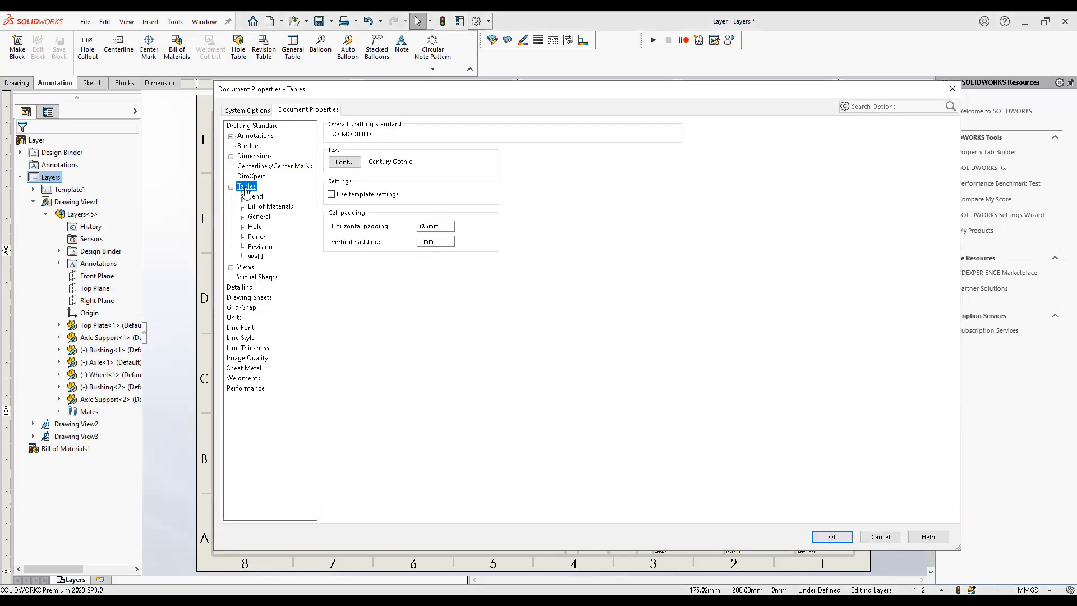
pyautogui.click(272, 208)
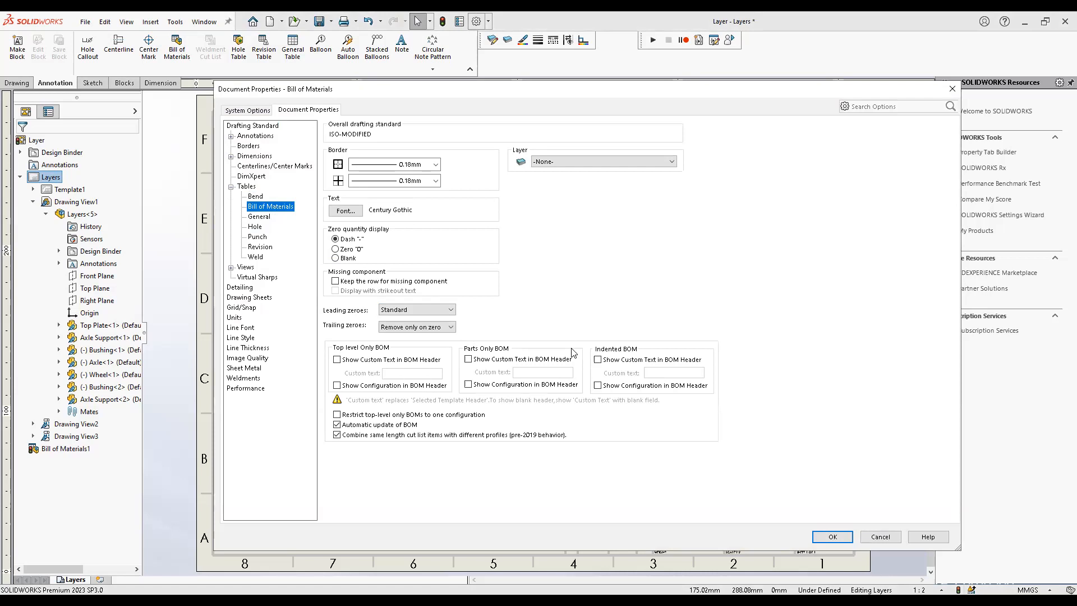
pyautogui.click(607, 164)
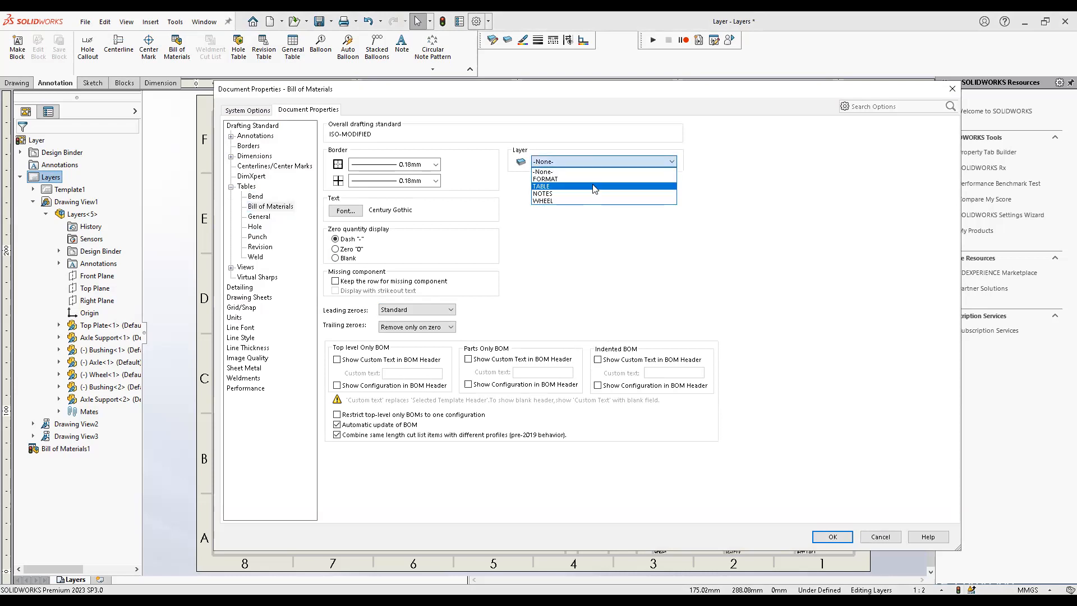
pyautogui.press('Return')
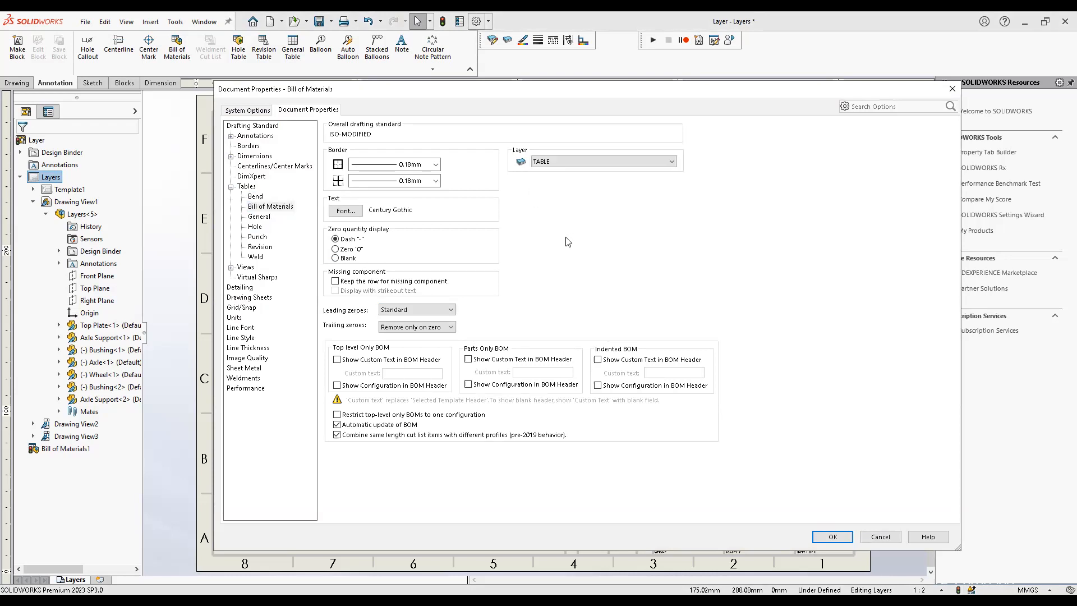
# Review the layer settings of the view types and set the default layer of auxiliary views to TABLE
pyautogui.click(231, 267)
pyautogui.click(252, 277)
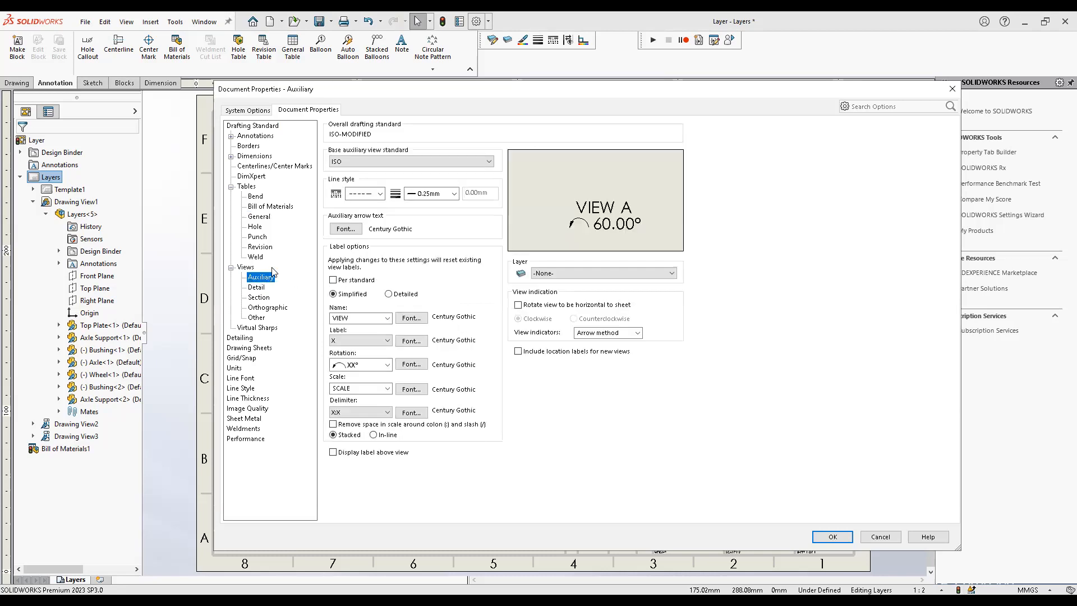
pyautogui.click(246, 268)
pyautogui.click(256, 278)
pyautogui.click(259, 297)
pyautogui.click(268, 307)
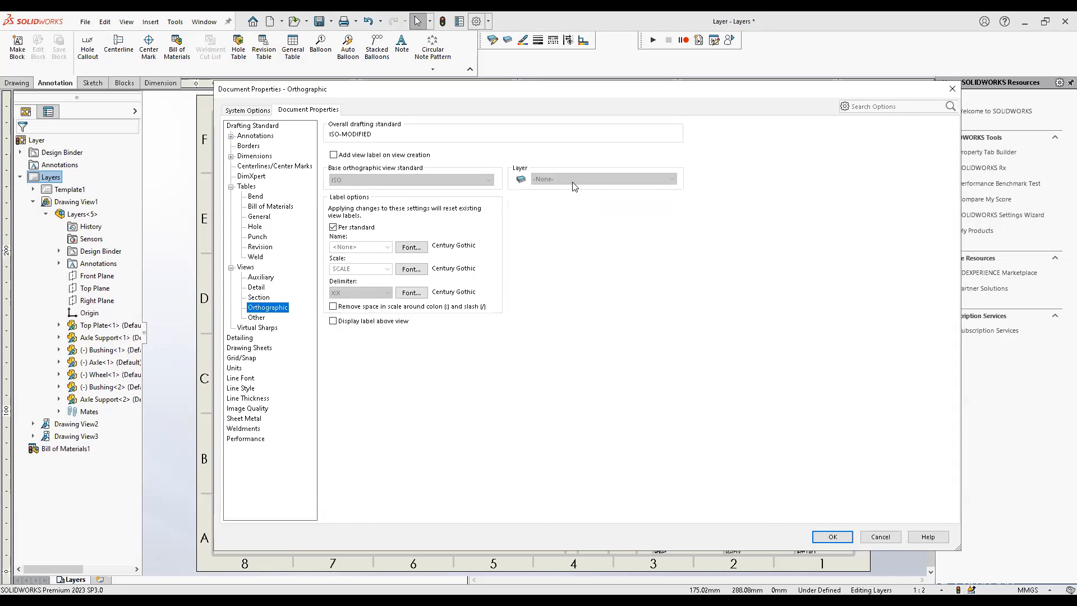
pyautogui.click(256, 317)
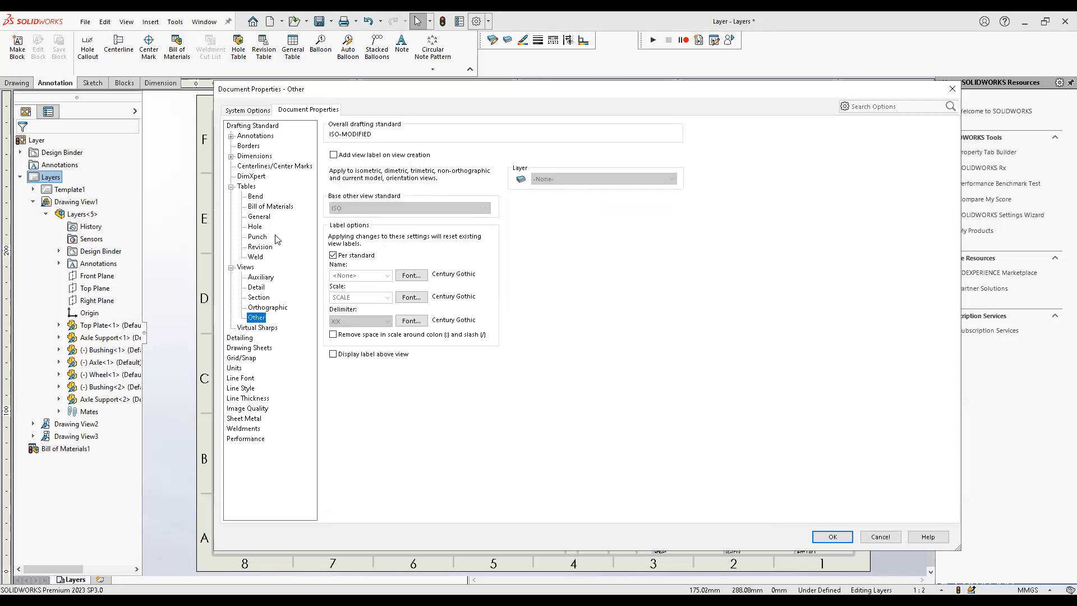
pyautogui.click(261, 277)
pyautogui.click(585, 275)
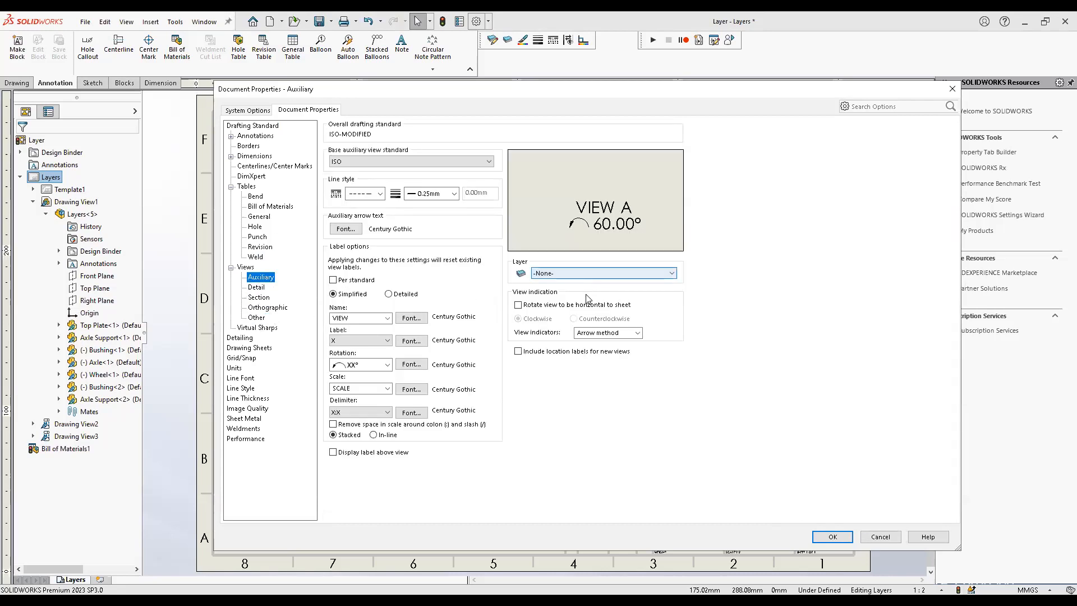
pyautogui.click(318, 331)
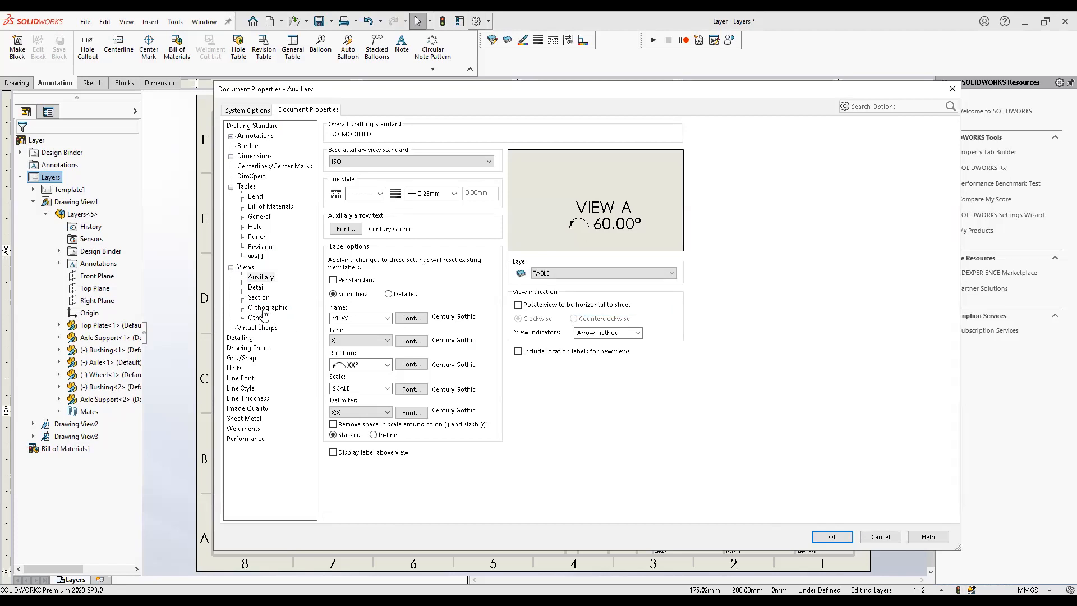
# Set the default layer of detail views to NOTES and of section views to WHEEL
pyautogui.click(256, 288)
pyautogui.click(577, 161)
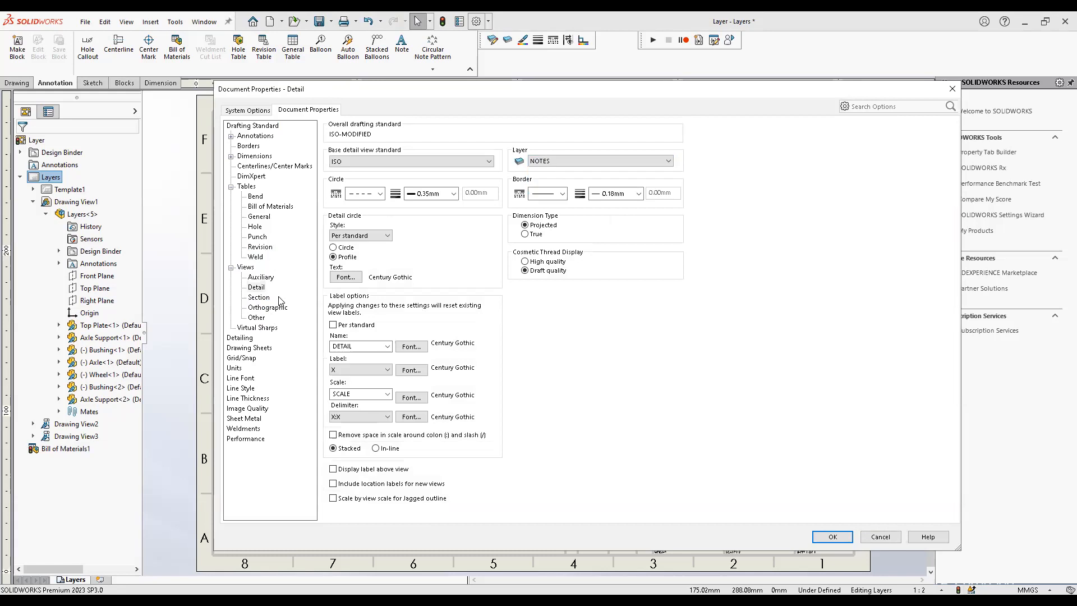
pyautogui.click(259, 297)
pyautogui.click(599, 160)
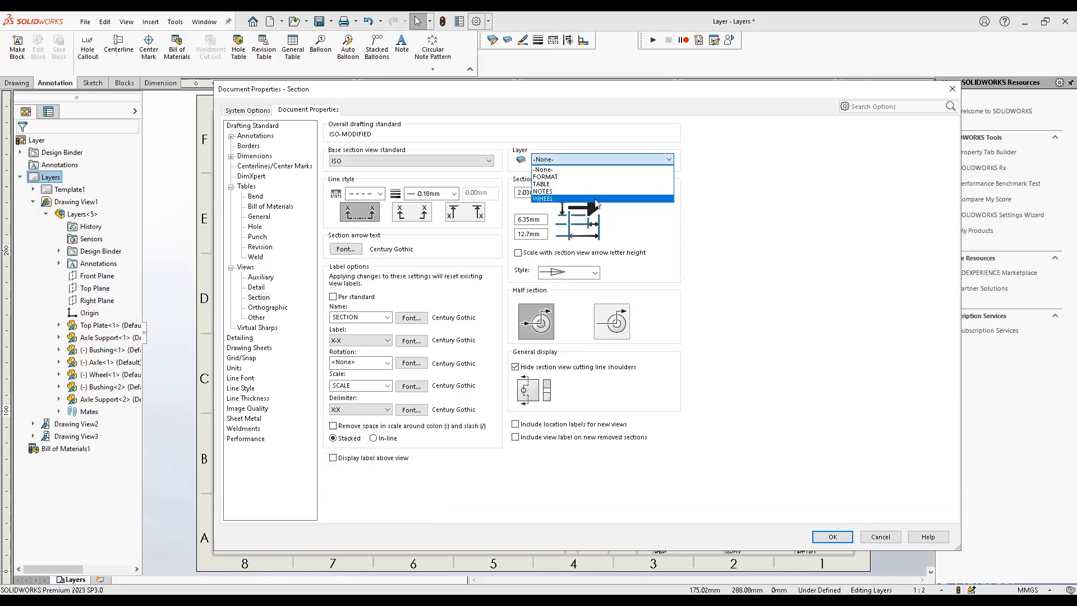
pyautogui.click(653, 255)
pyautogui.click(268, 308)
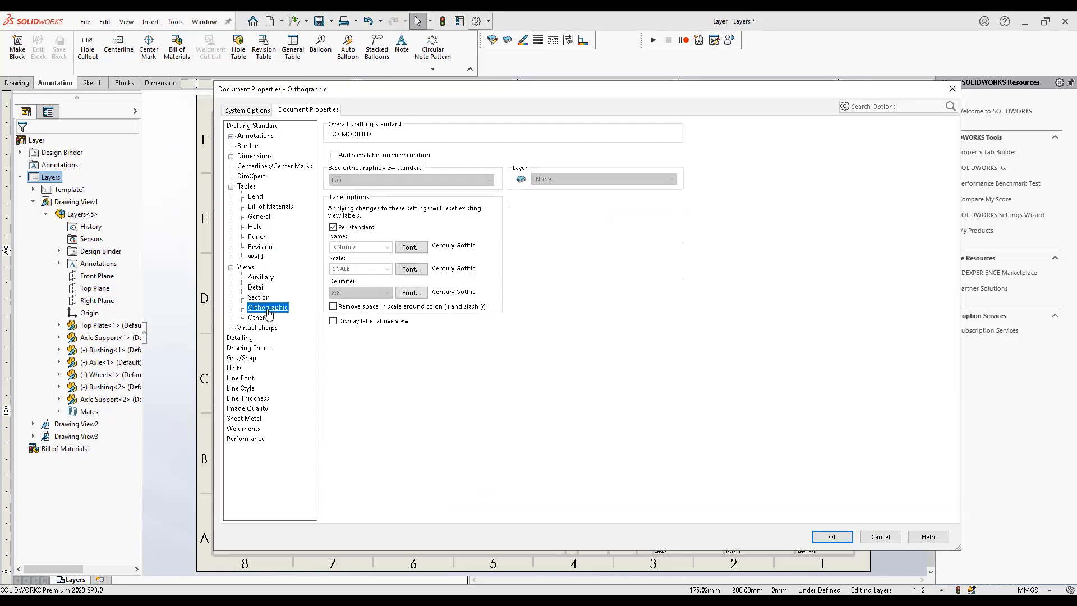
pyautogui.click(257, 318)
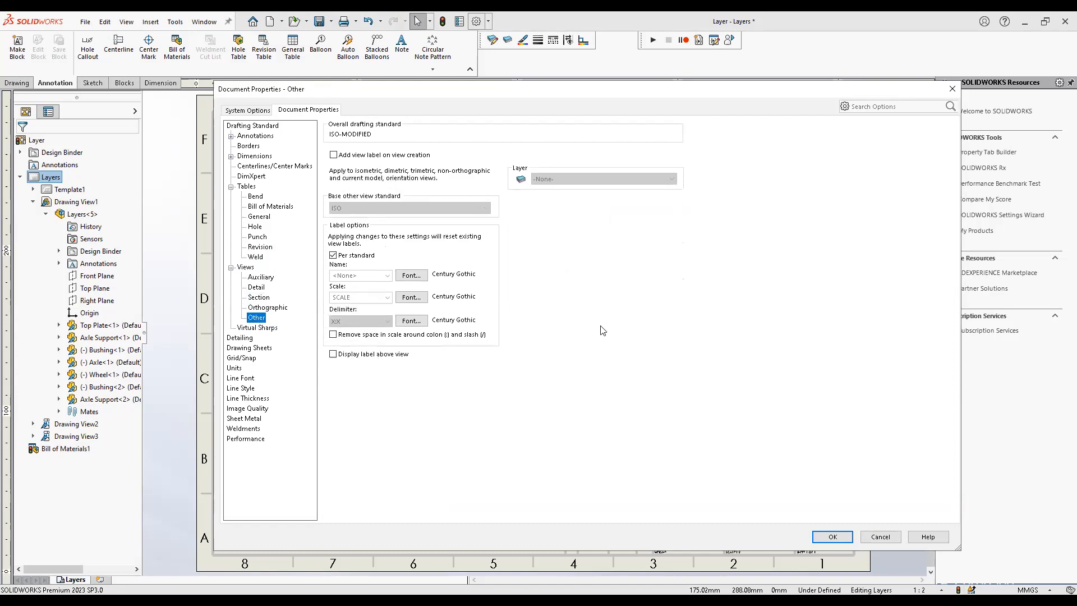
# Set the default layer of revision tables to WHEEL and apply the document properties
pyautogui.click(255, 197)
pyautogui.click(268, 209)
pyautogui.click(260, 249)
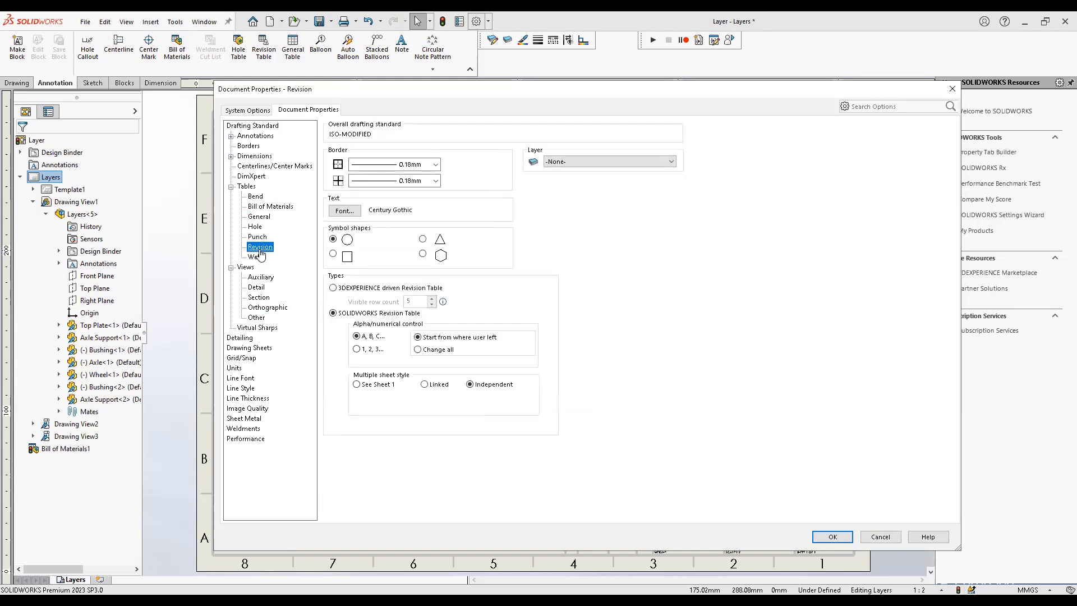
pyautogui.click(630, 162)
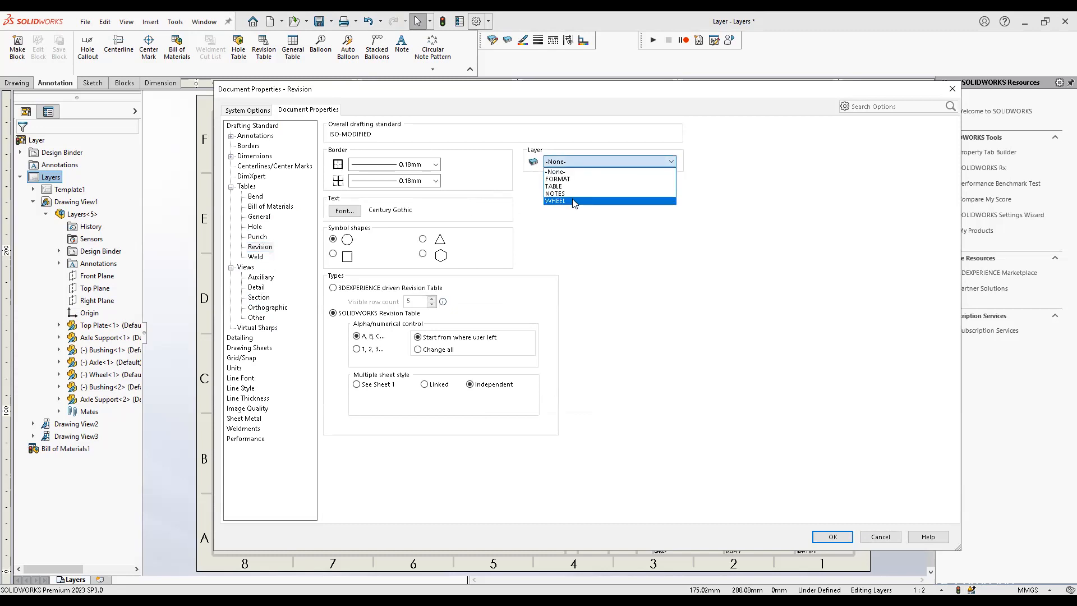
pyautogui.click(574, 202)
pyautogui.click(833, 536)
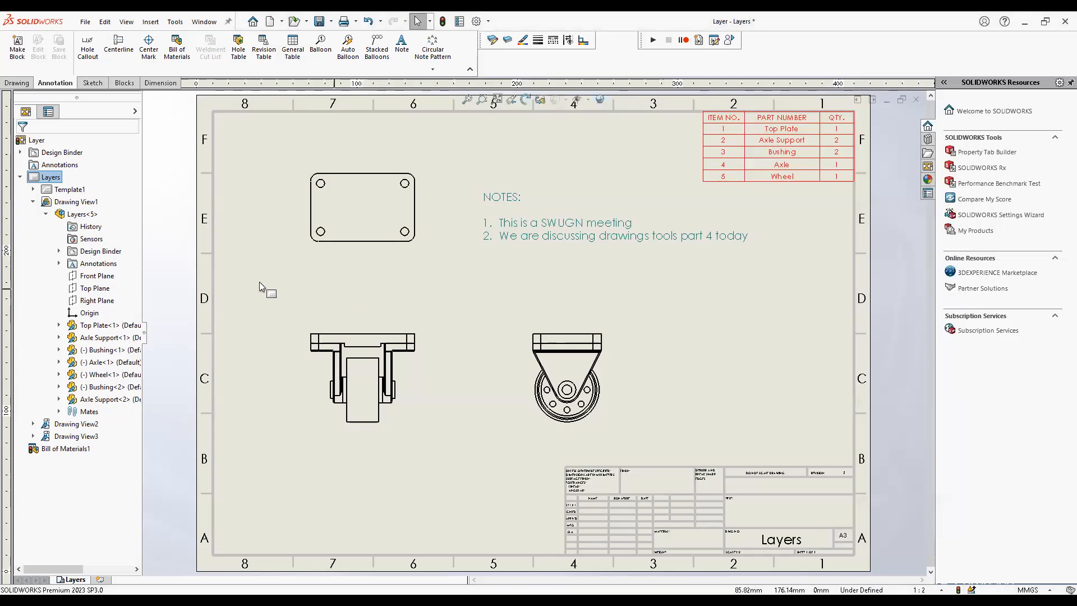
# Try a standard revision block table on the FORMAT layer, moved above the sheet, and delete it
pyautogui.click(264, 47)
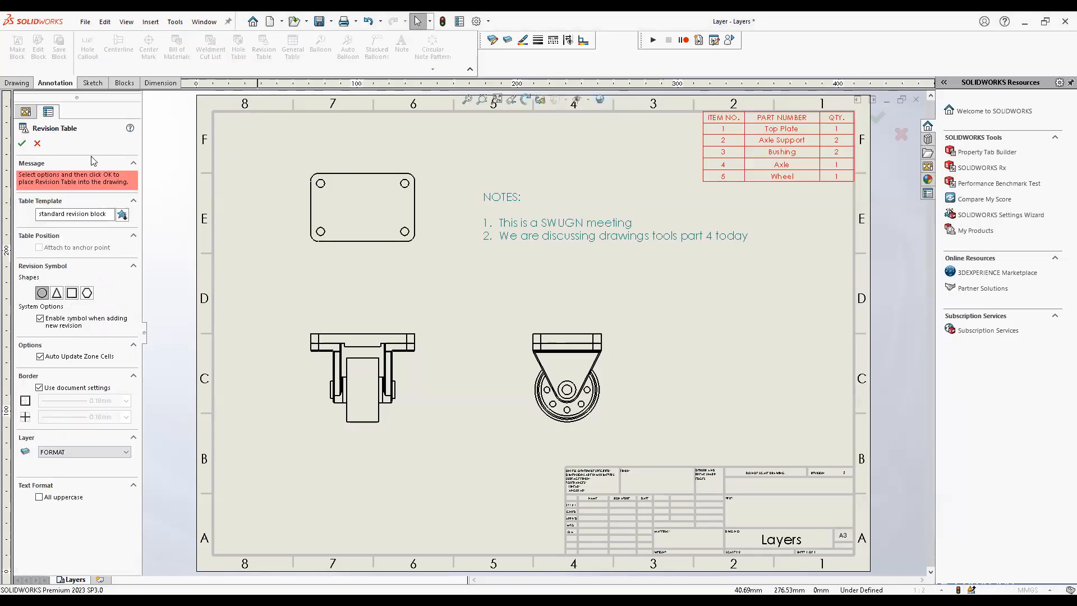
pyautogui.click(22, 143)
pyautogui.moveTo(601, 247)
pyautogui.mouseDown(button='middle')
pyautogui.moveTo(543, 274)
pyautogui.moveTo(526, 243)
pyautogui.moveTo(522, 256)
pyautogui.mouseUp(button='middle')
pyautogui.scroll(-2, 511, 196)
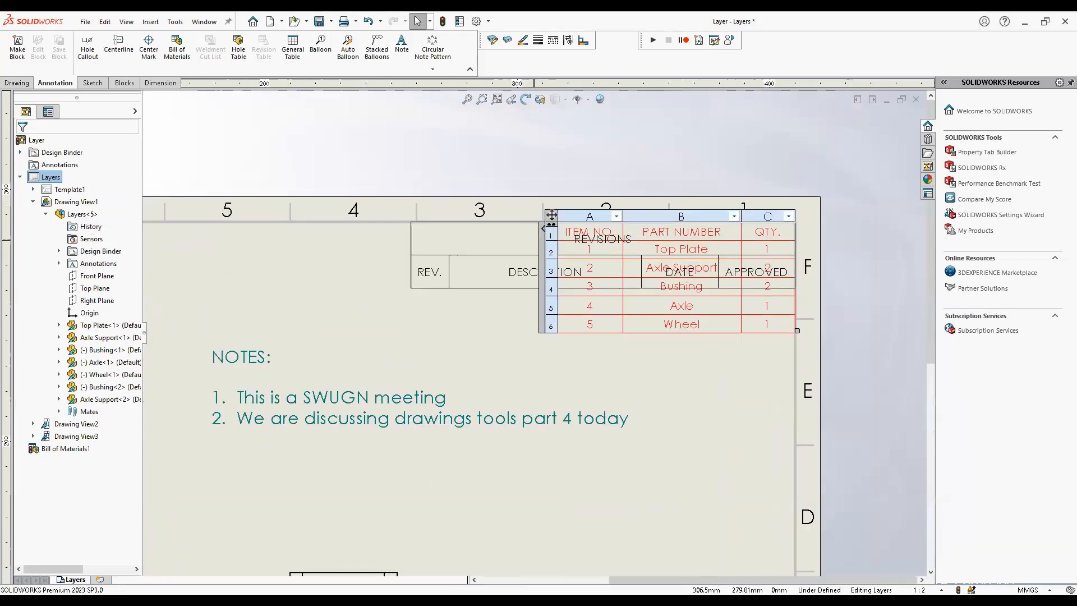
pyautogui.moveTo(405, 217); pyautogui.dragTo(194, 103)
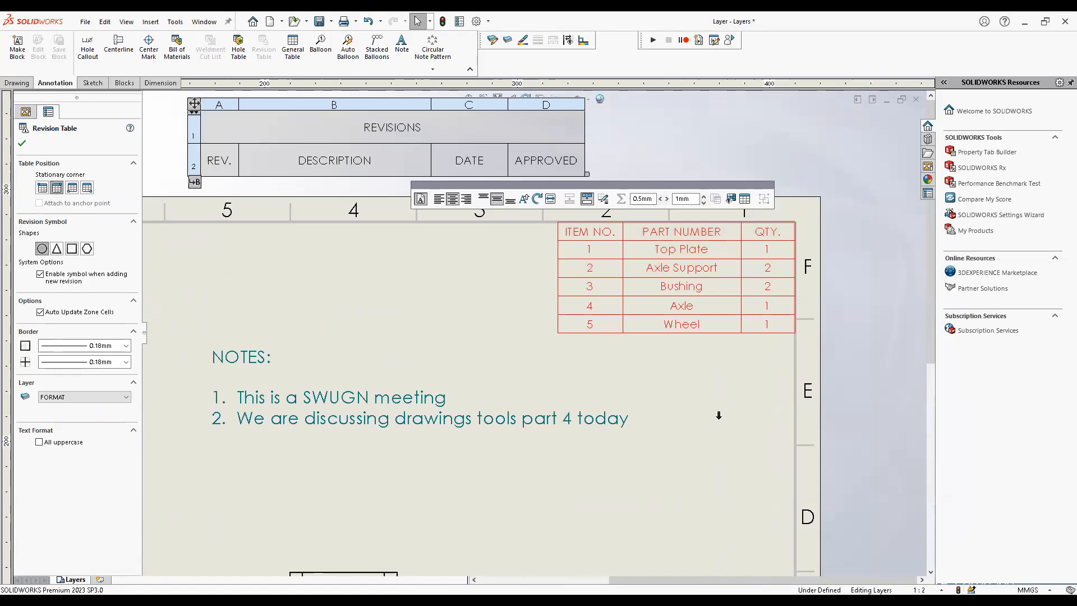
pyautogui.scroll(1, 405, 221)
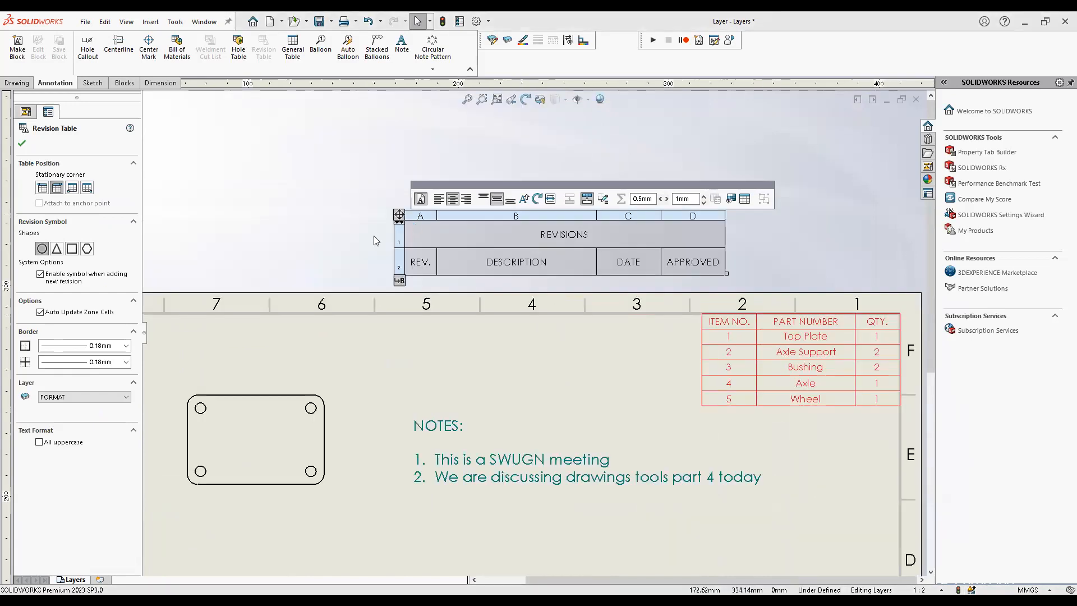
pyautogui.press('Delete')
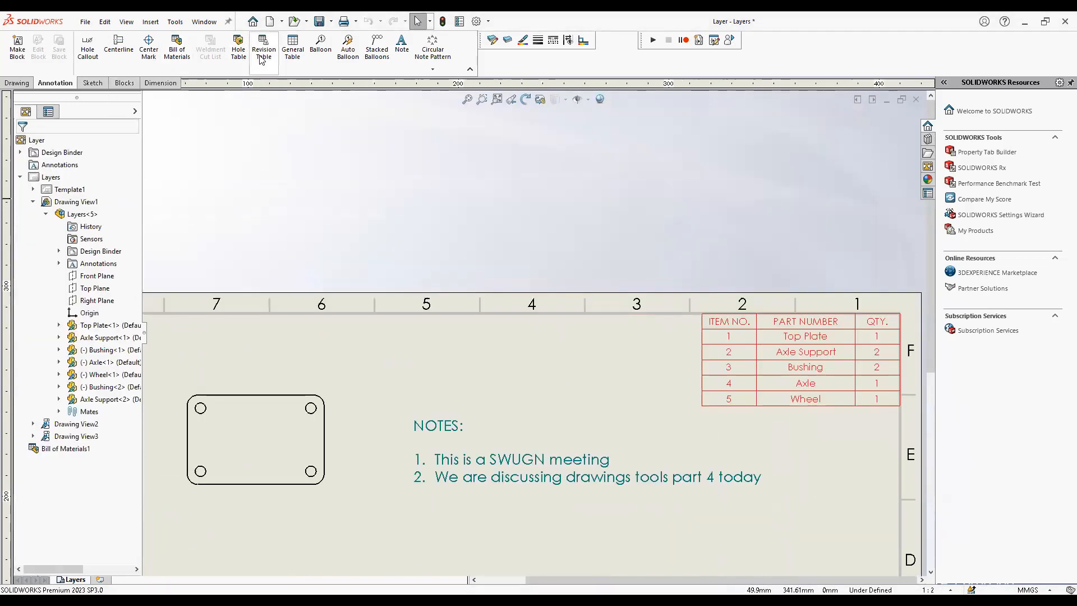
# Insert a standard revision block table on the WHEEL layer and move it to the sheet's upper edge, clear of the bill of materials
pyautogui.click(264, 52)
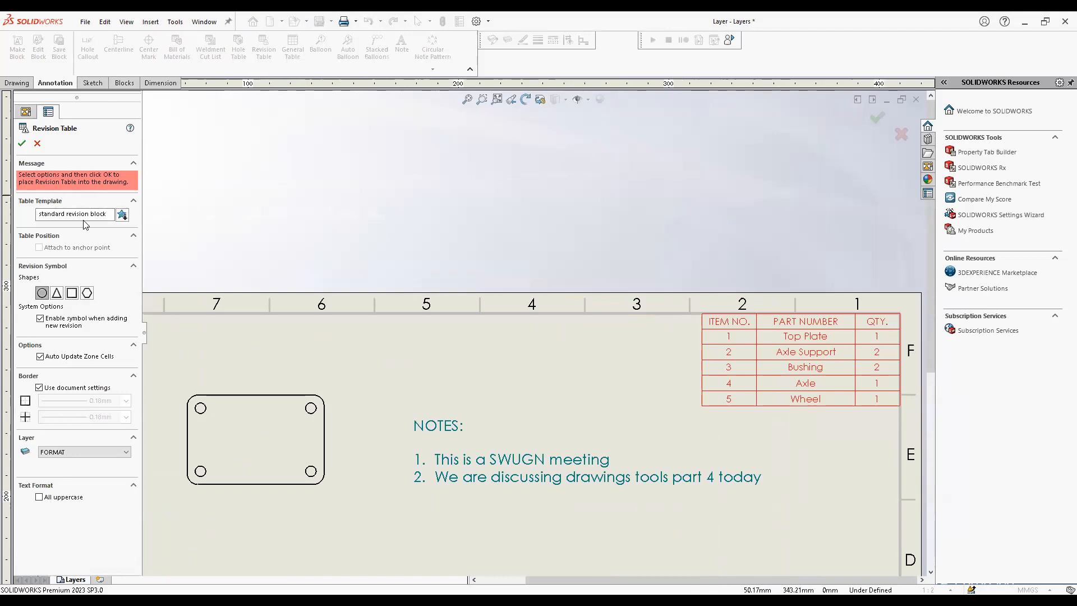
pyautogui.click(78, 451)
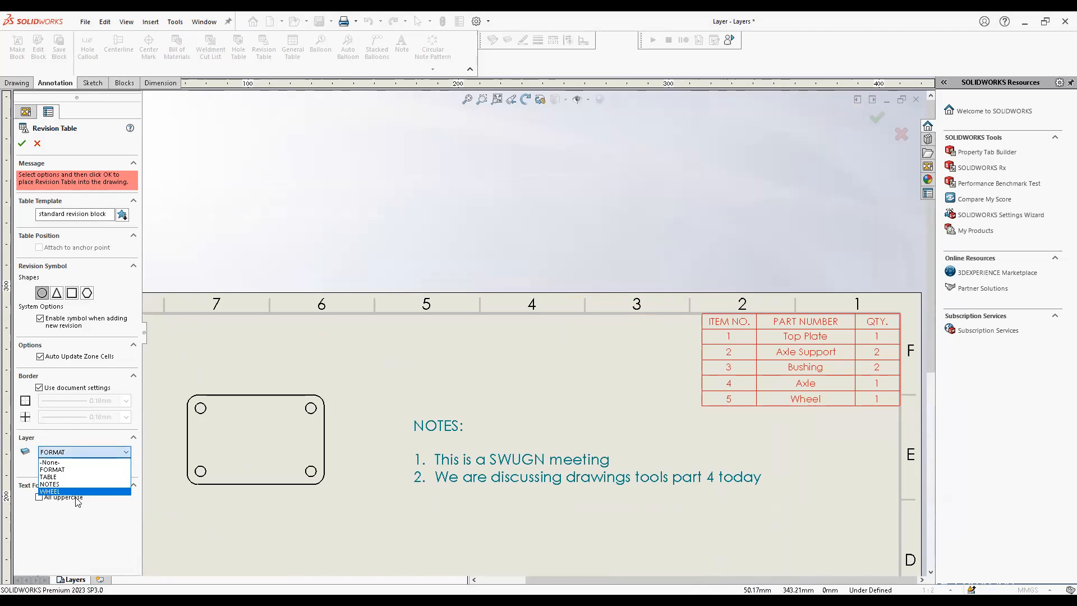
pyautogui.click(78, 454)
pyautogui.click(78, 456)
pyautogui.click(69, 491)
pyautogui.press('Return')
pyautogui.moveTo(556, 298); pyautogui.dragTo(453, 241, button='middle')
pyautogui.moveTo(452, 240); pyautogui.dragTo(267, 169)
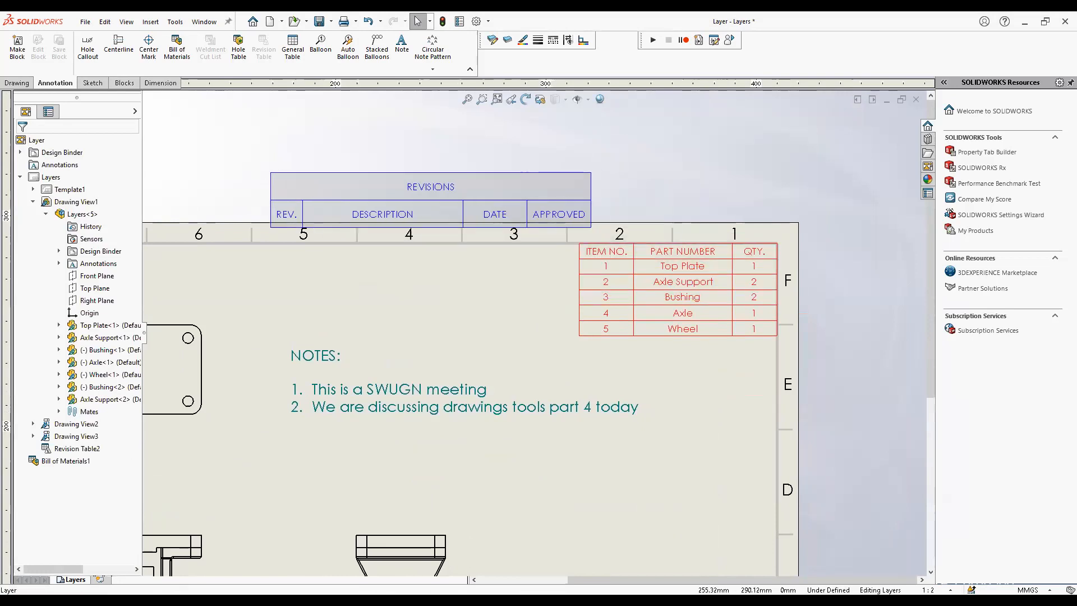
pyautogui.press('Escape')
pyautogui.press('f')
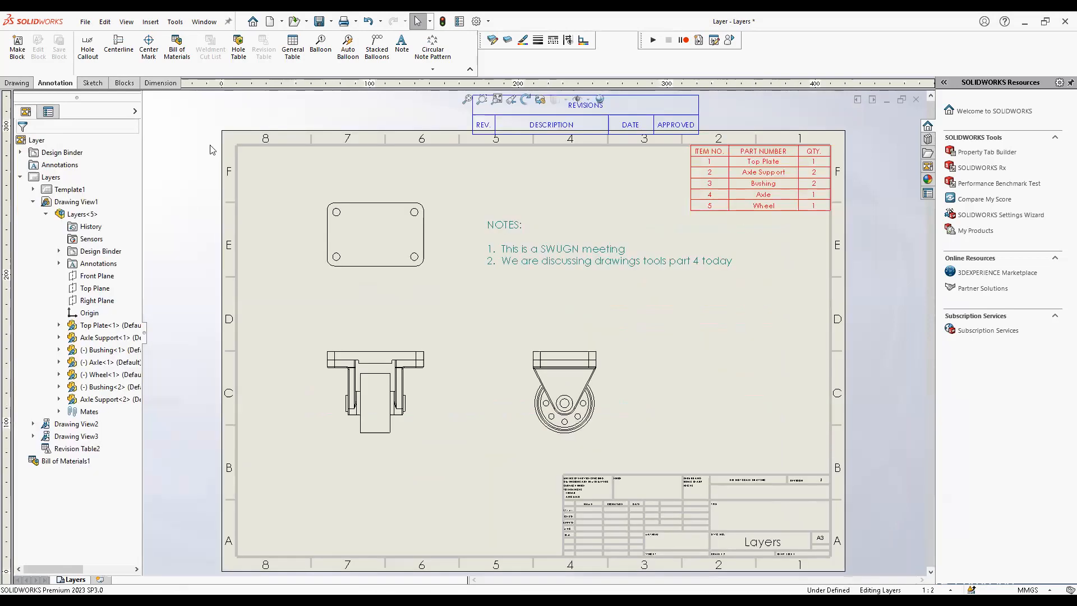